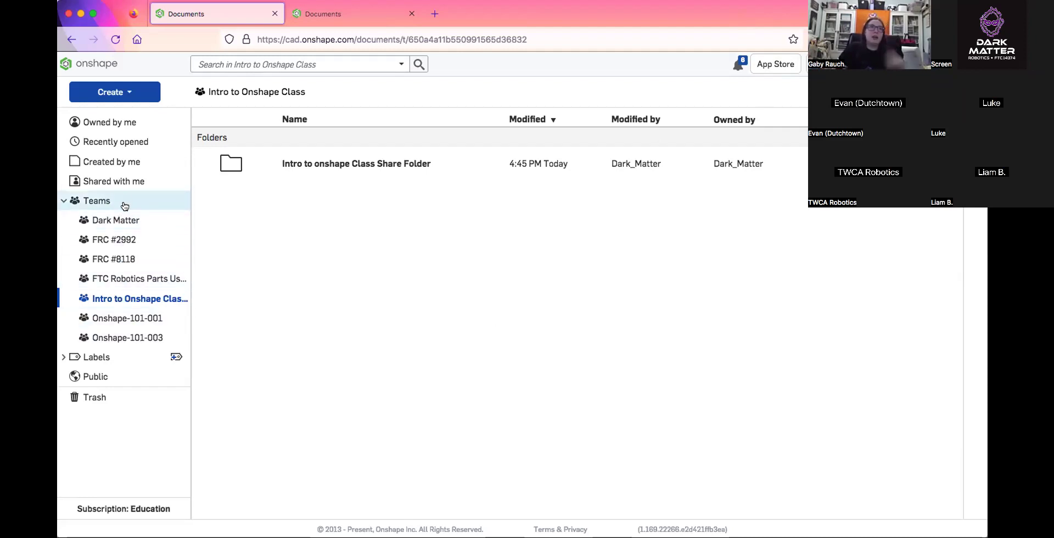
Collapse and re-expand the Teams list twice, then show the Dark Matter team's documents
click(103, 201)
click(106, 201)
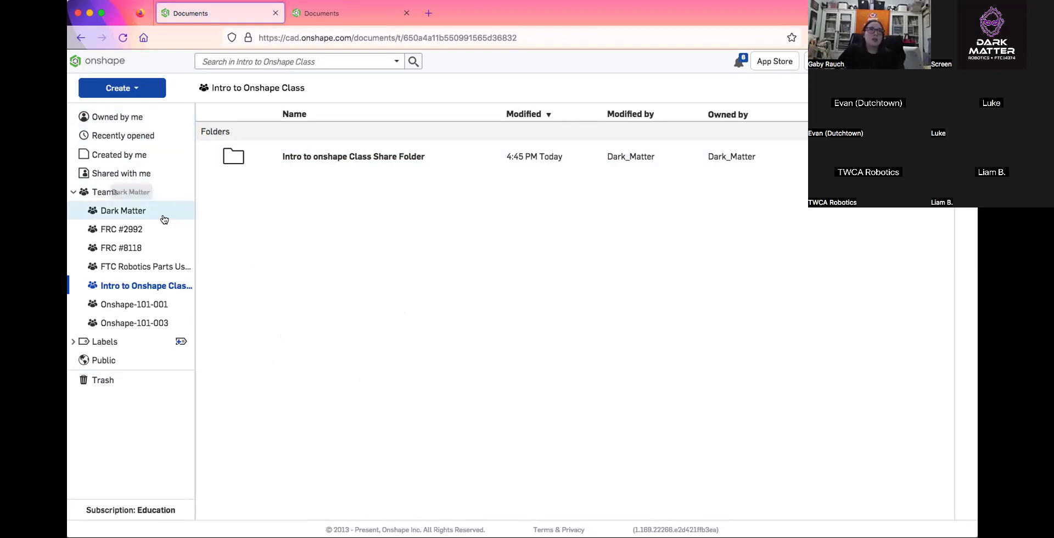
click(86, 194)
click(80, 193)
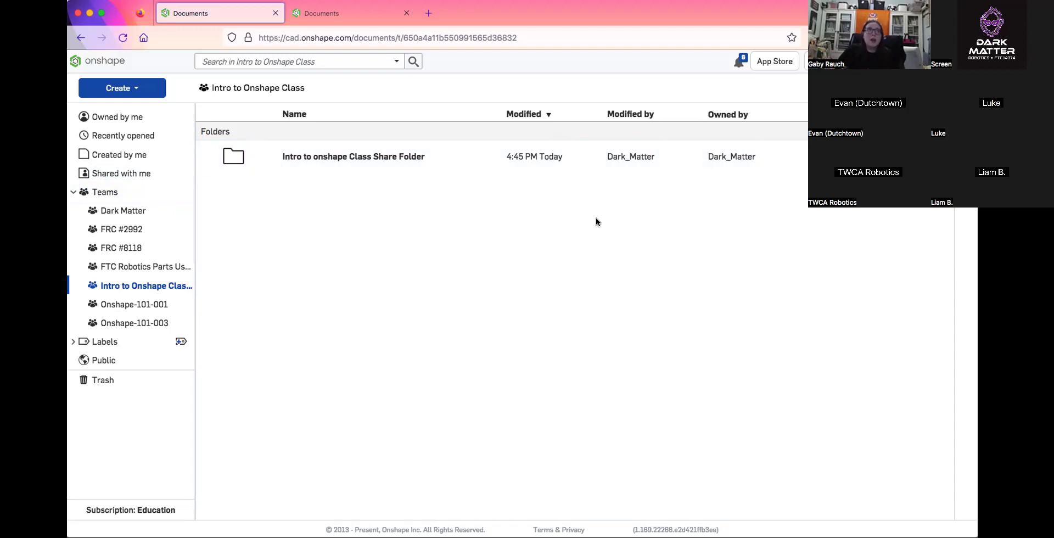
click(124, 211)
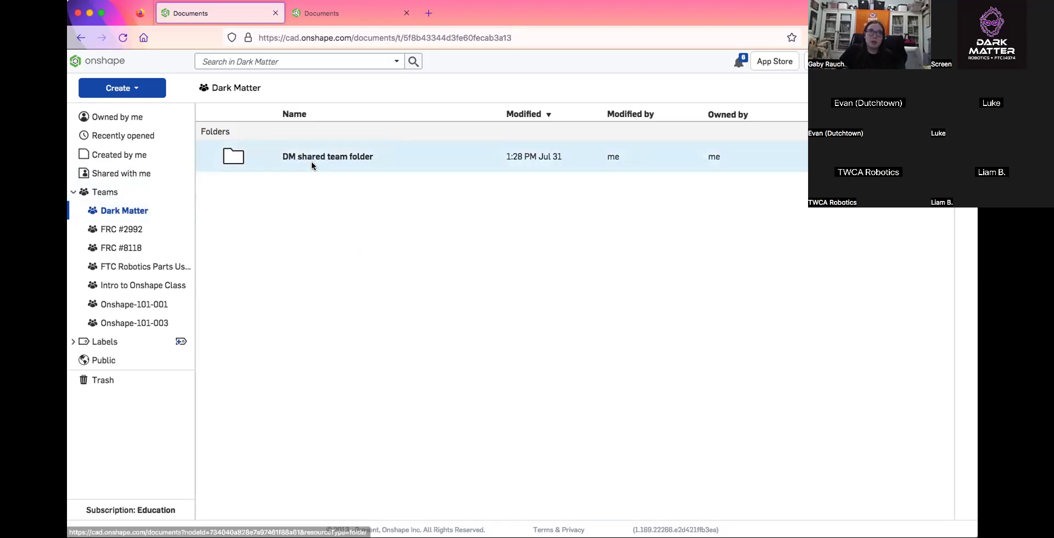
Review the DM shared team folder's Share settings for whole teams, then open the folder
right_click(425, 152)
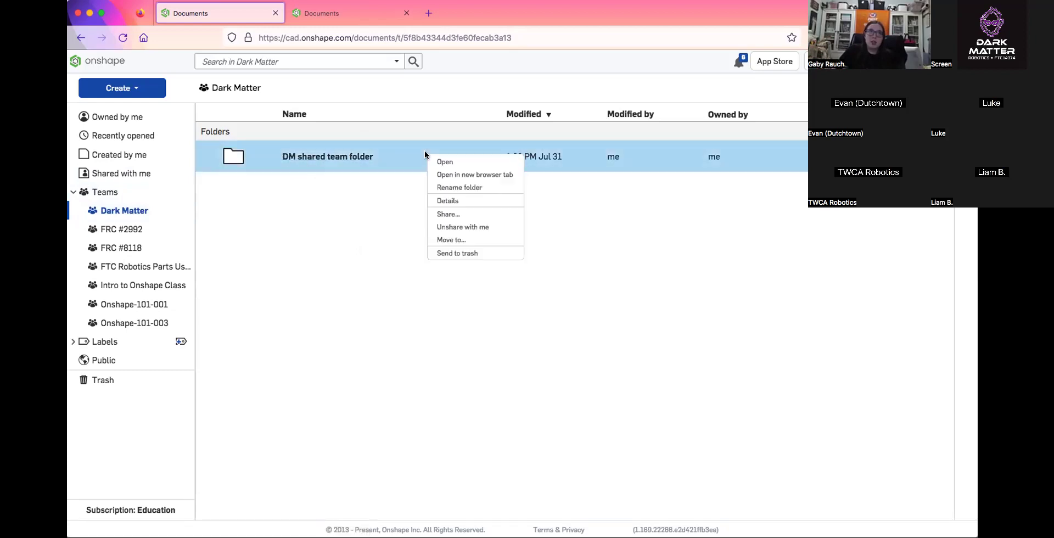
click(392, 227)
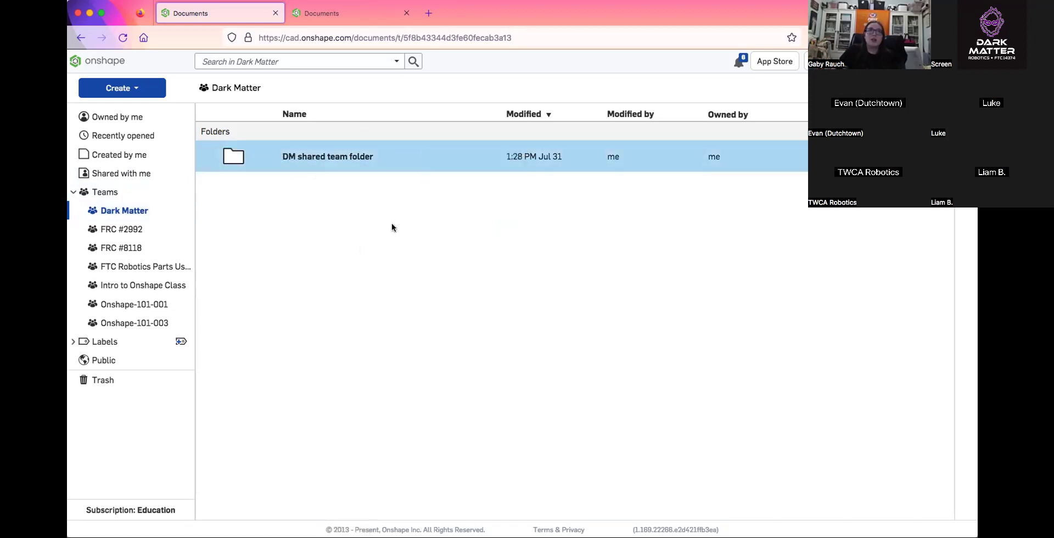
right_click(388, 144)
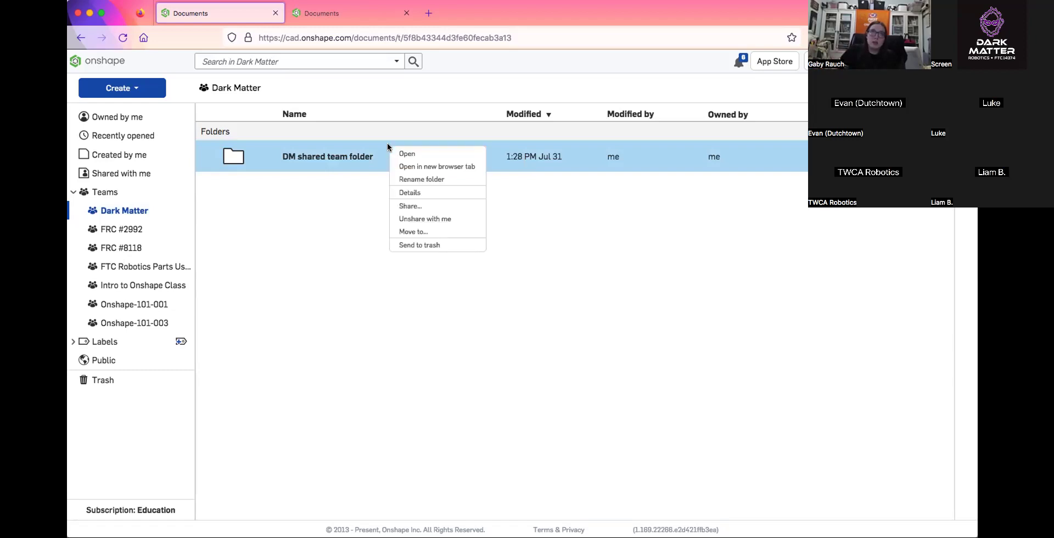
click(410, 207)
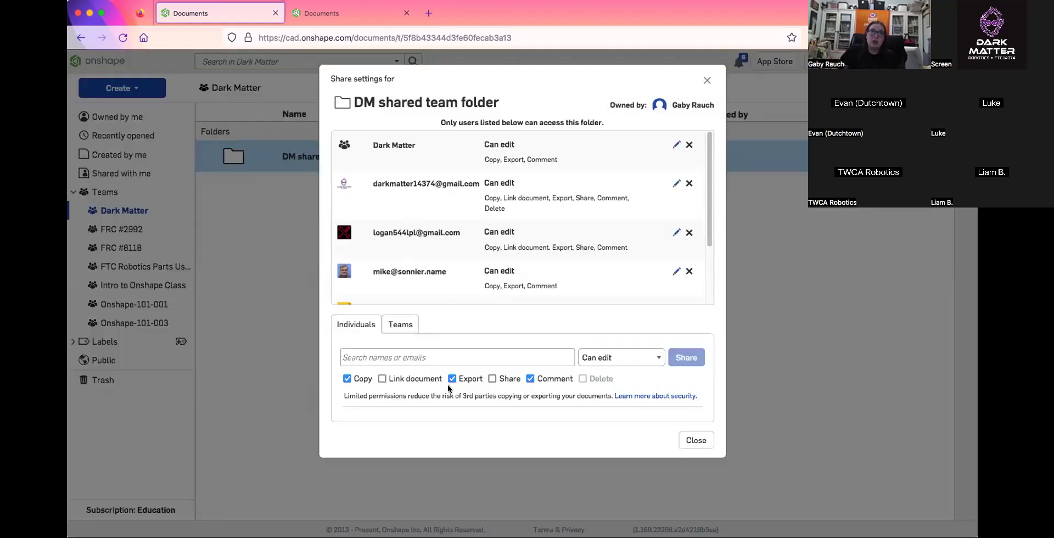
click(407, 330)
click(707, 80)
click(317, 157)
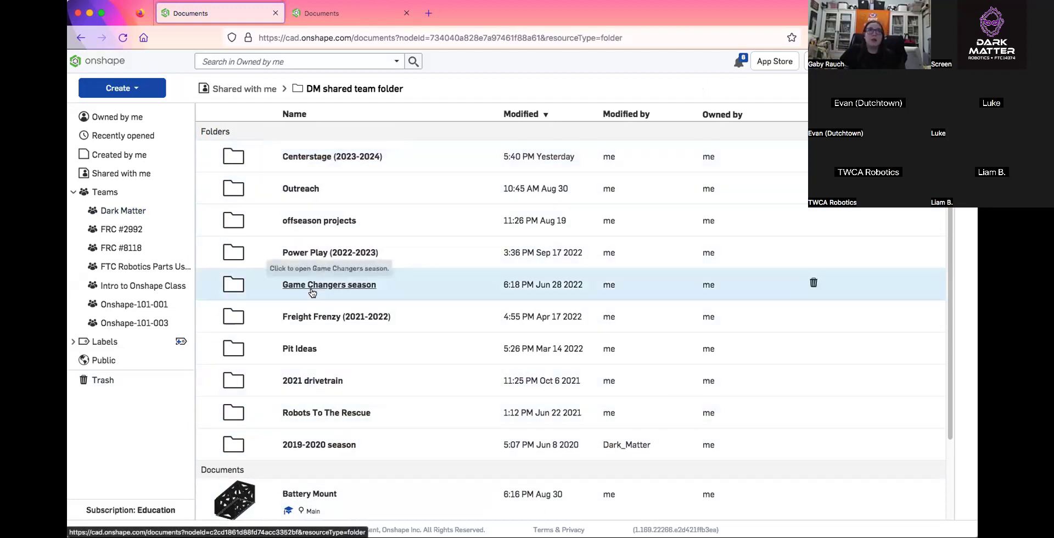
Browse into Power Play (2022-2023) > Robot, then go back to the Intro to Onshape Class team
click(315, 254)
click(294, 188)
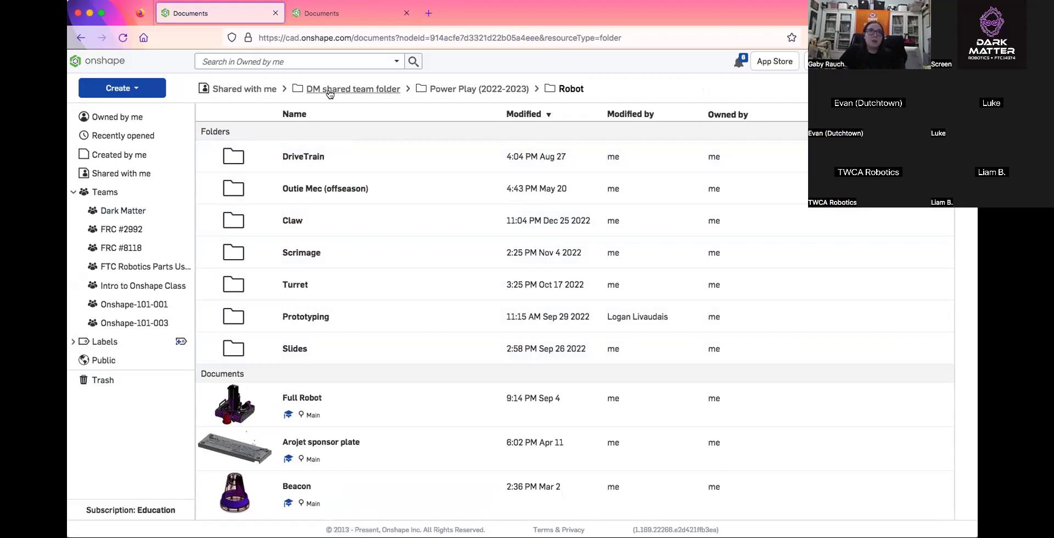
drag(104, 305, 113, 283)
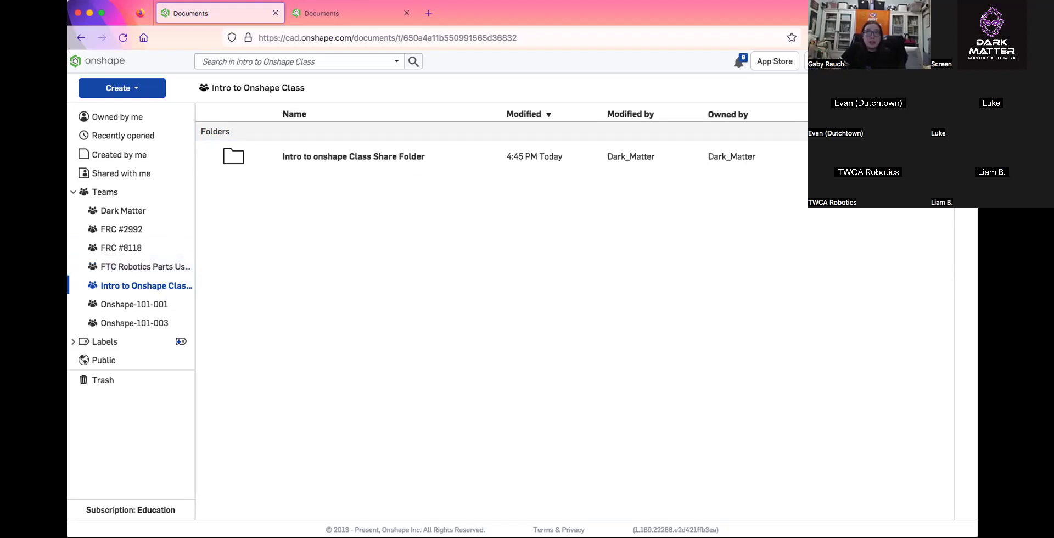
In My account, view Teams, try creating a team, inspect FTC Robotics Parts Users, then return
click(840, 88)
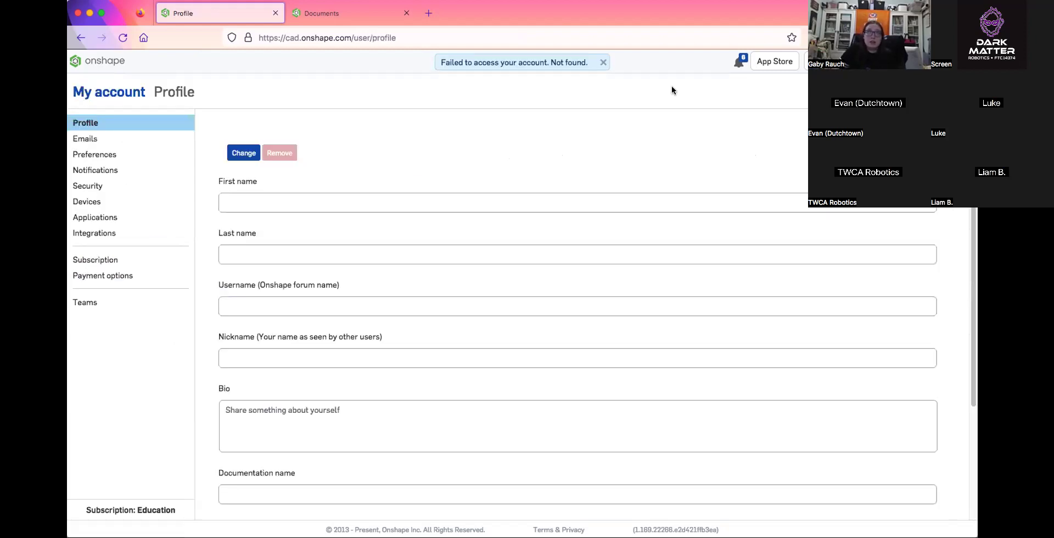
click(79, 303)
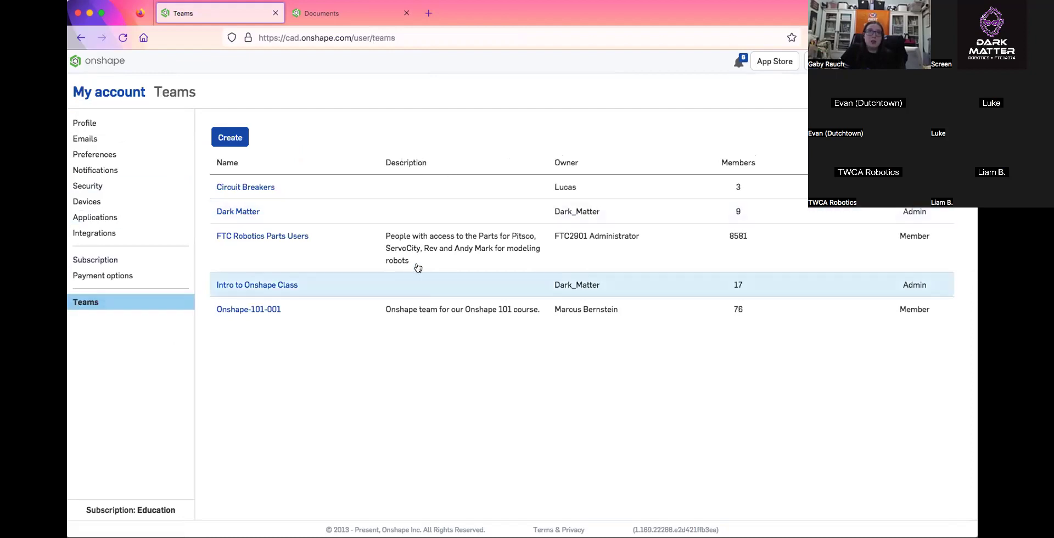
click(237, 136)
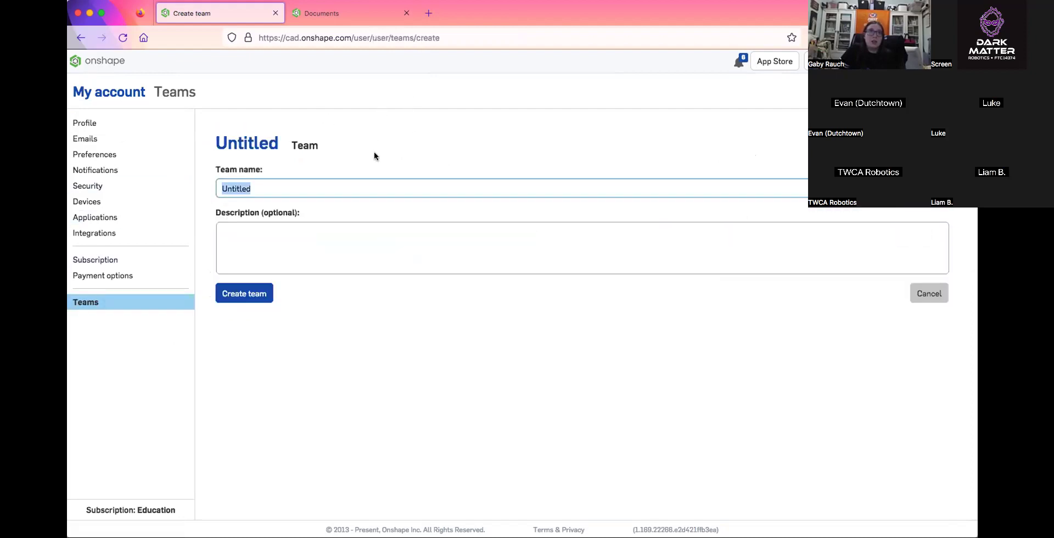
click(83, 38)
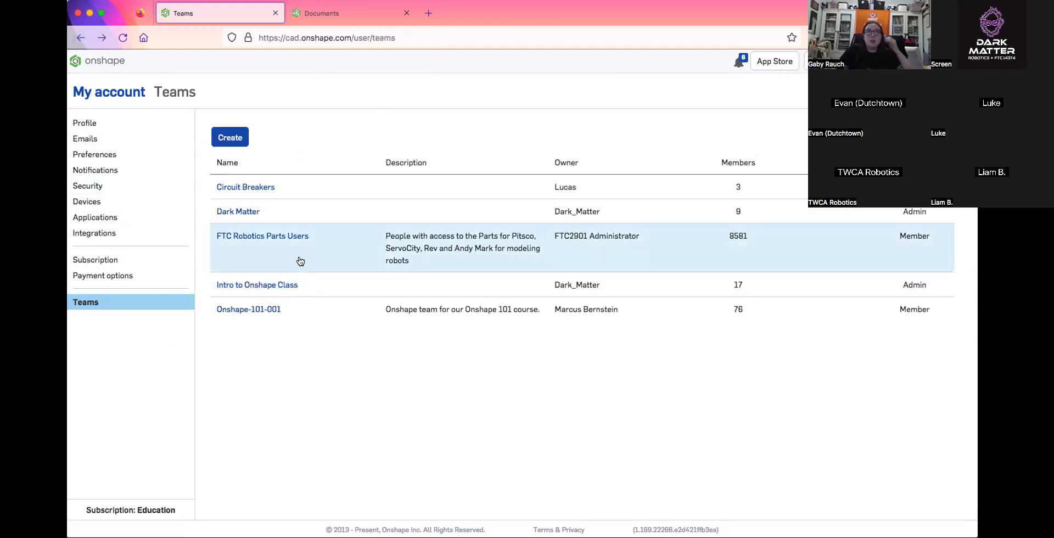
click(297, 237)
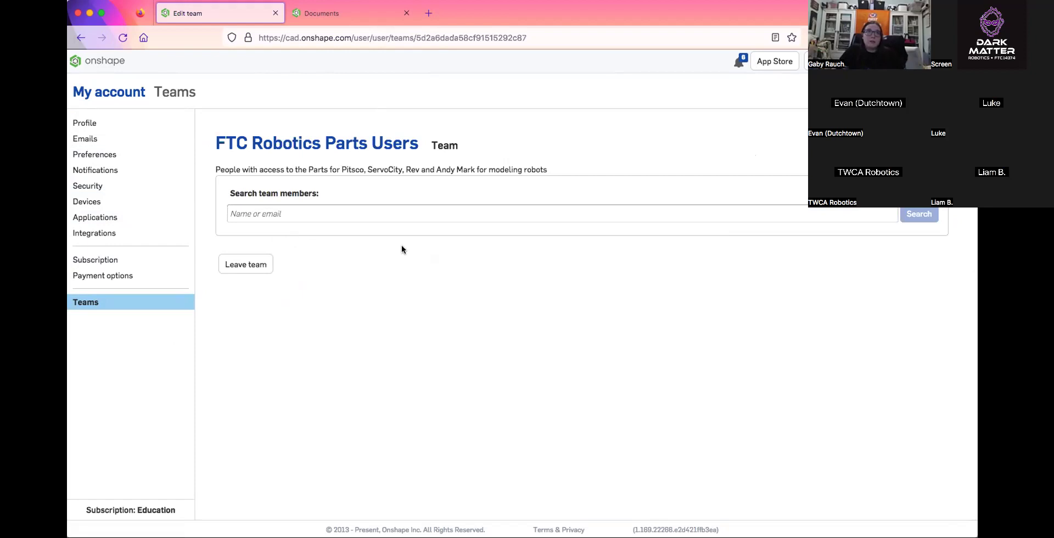
click(77, 38)
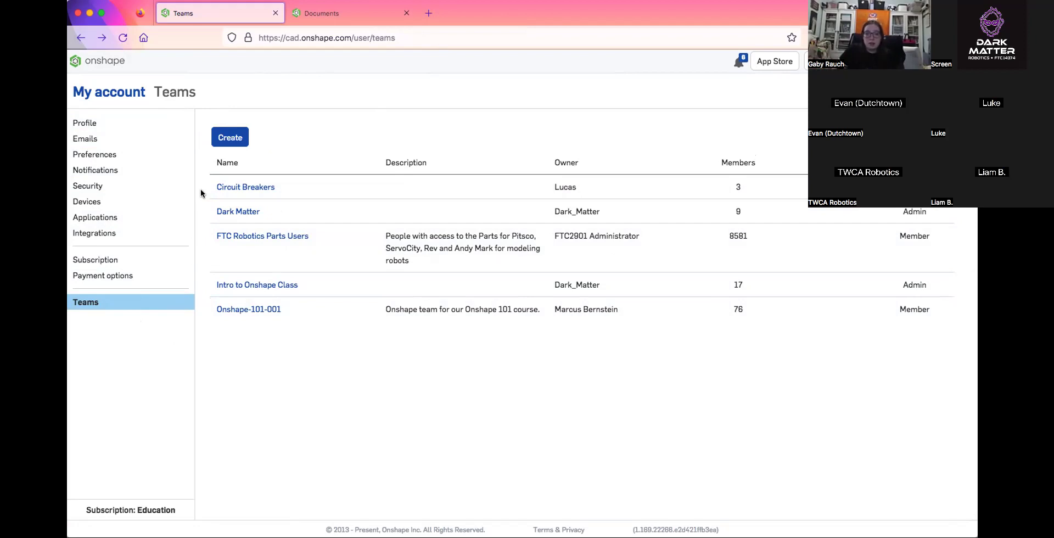
click(257, 284)
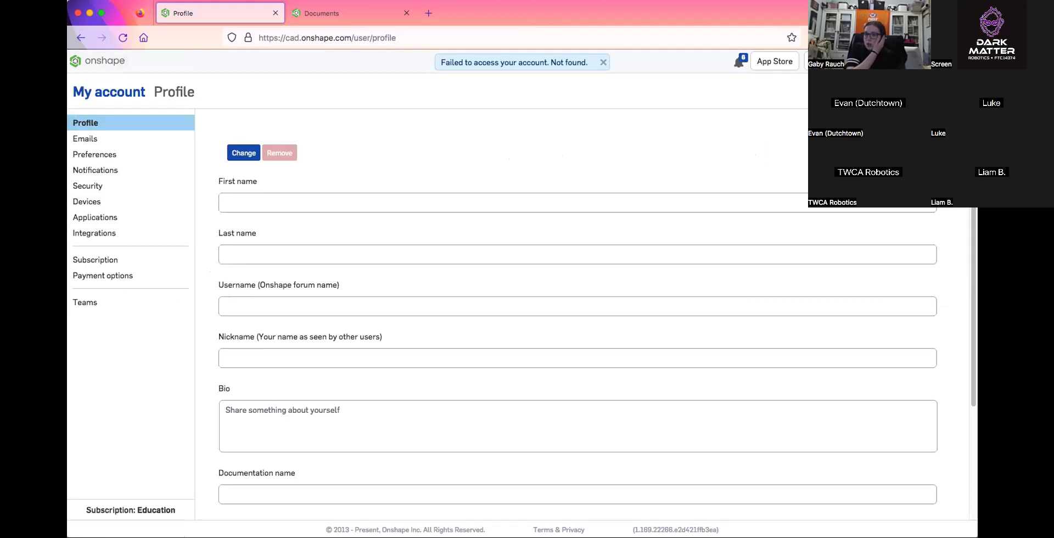
Go from My account's Applications page to the App Store in a new tab
click(160, 217)
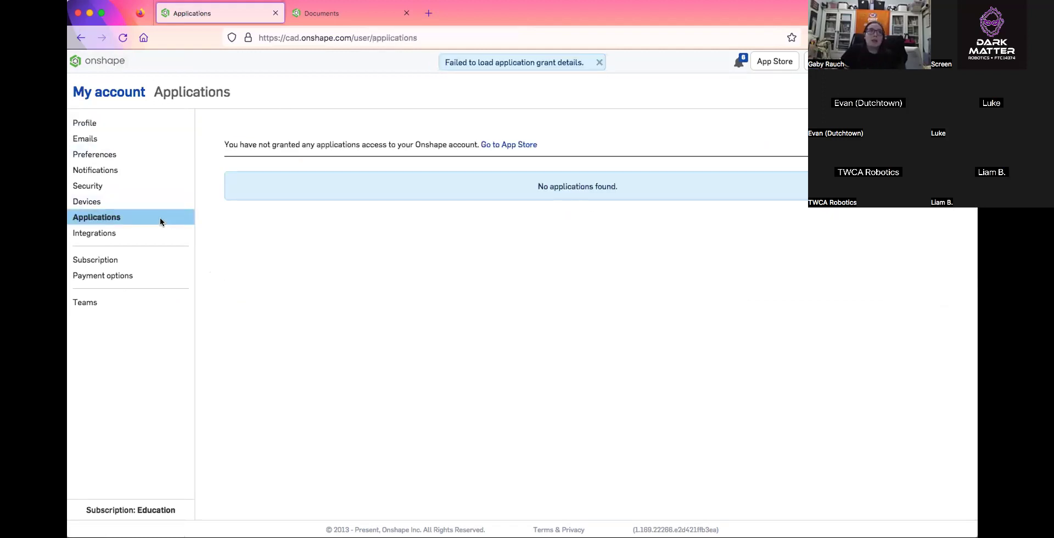
click(486, 145)
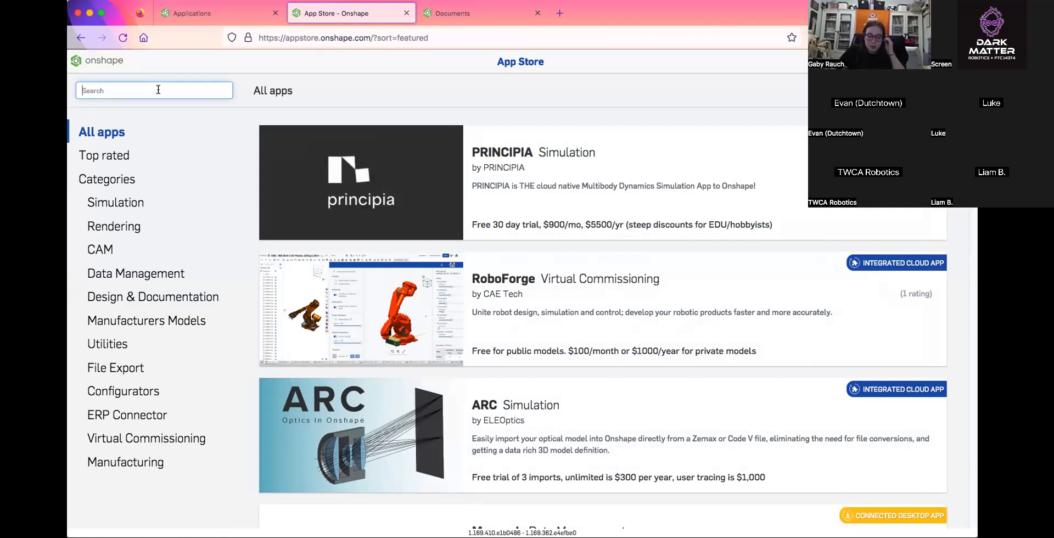
Search the App Store for 'MK CAD Library' and scroll down to the MKCad Library result
text(MK)
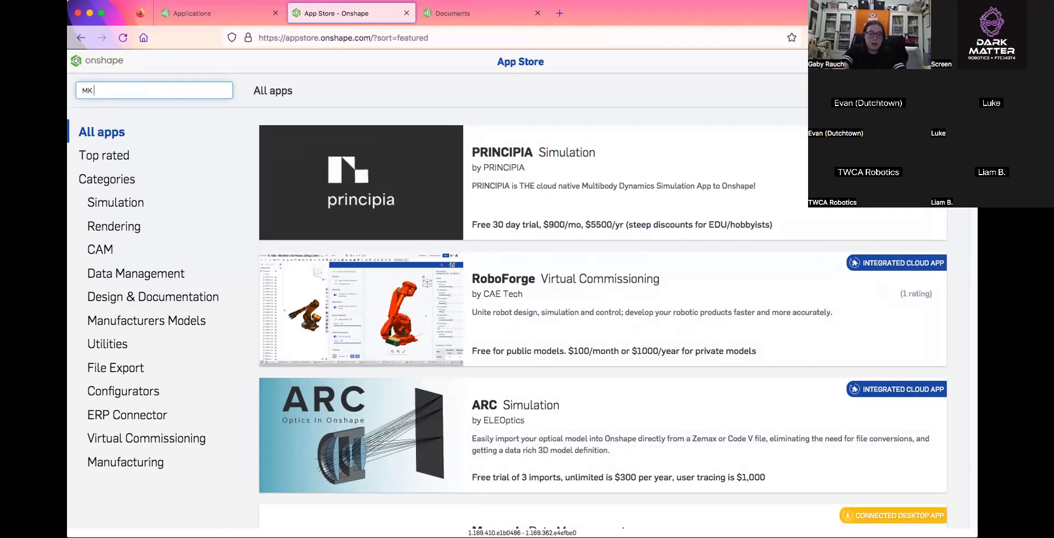
text( CAD Library)
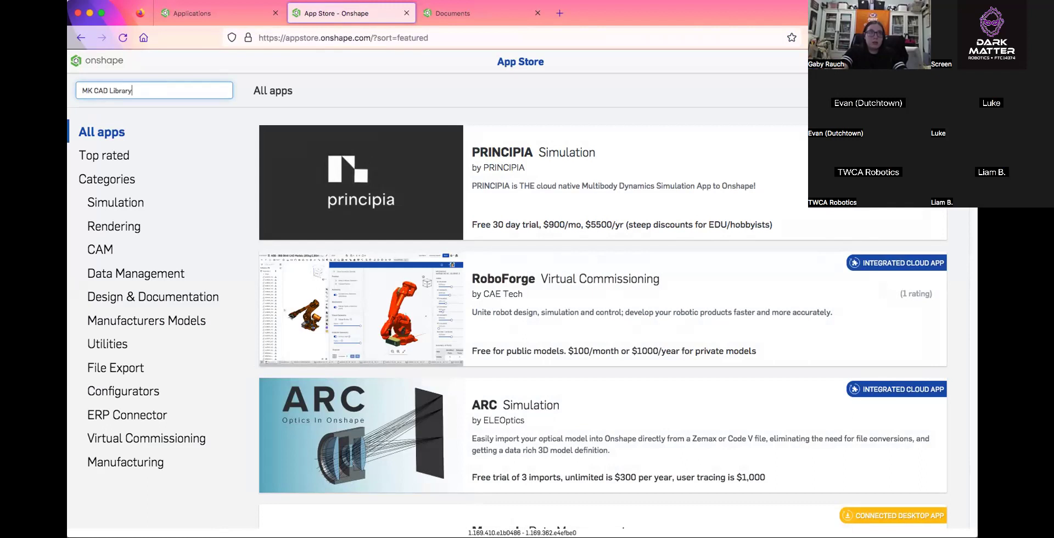
key(Return)
scroll(283, 274, down, 12)
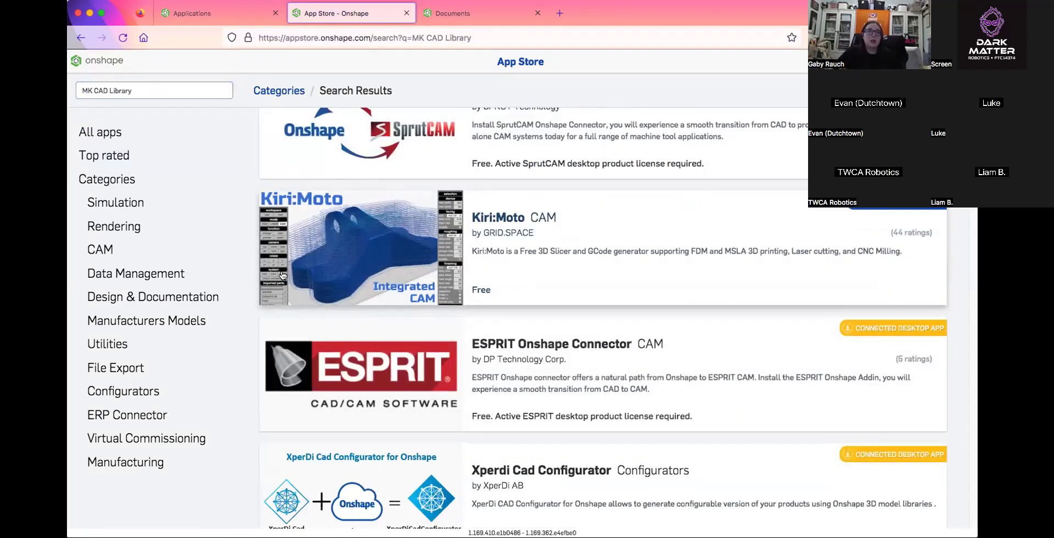
scroll(284, 275, down, 15)
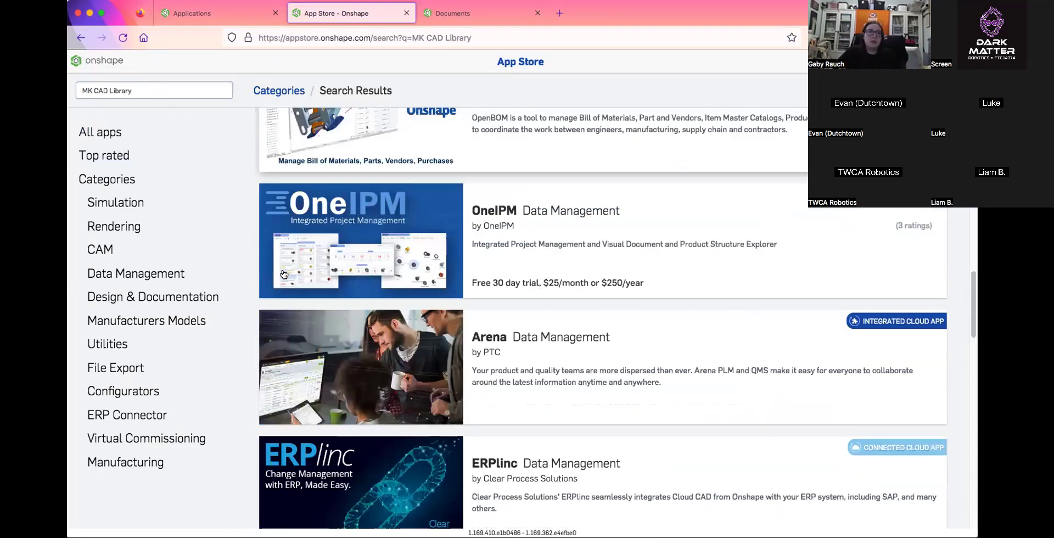
scroll(284, 274, down, 5)
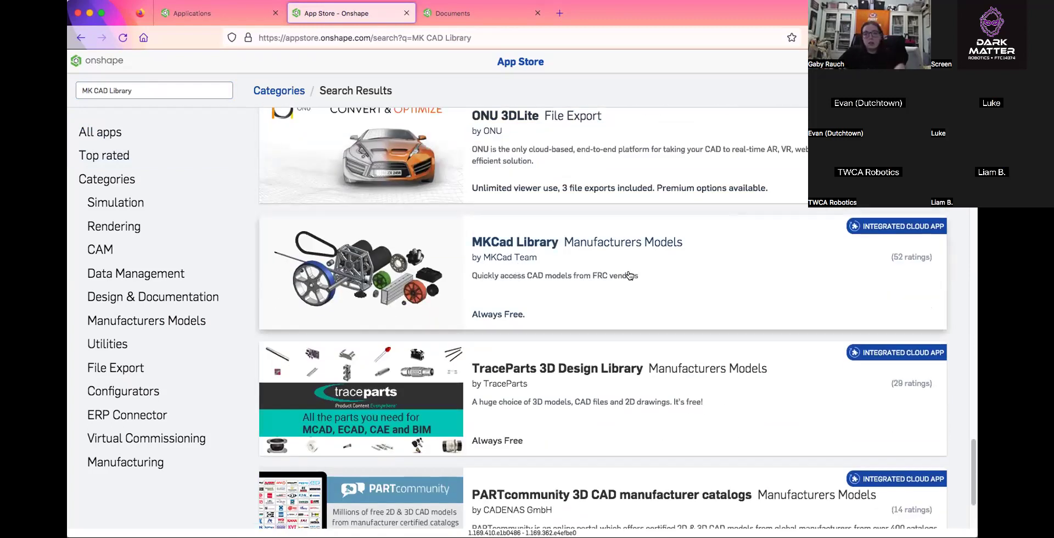
Open the MKCad Library app page and subscribe to it for free
click(624, 236)
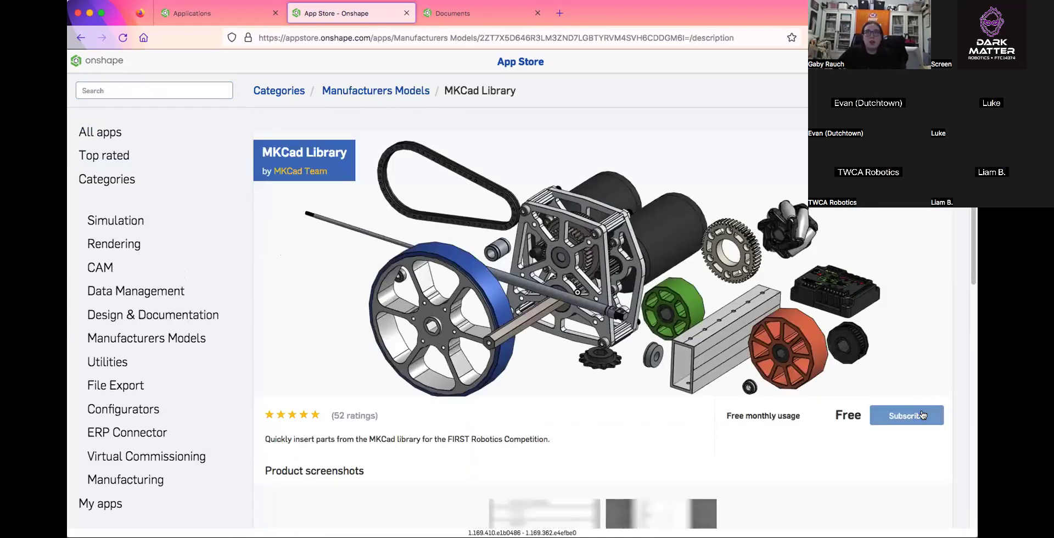
click(931, 414)
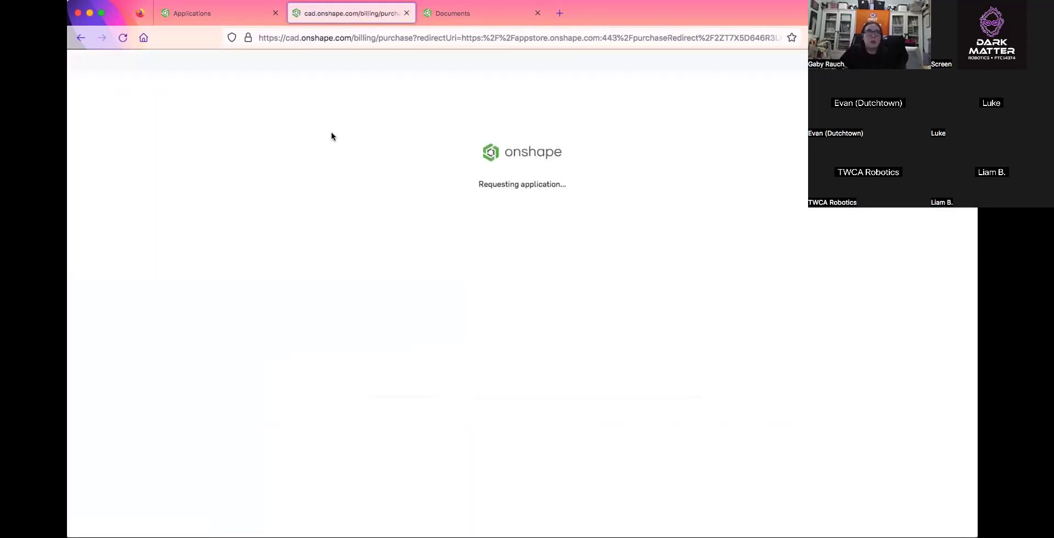
click(492, 268)
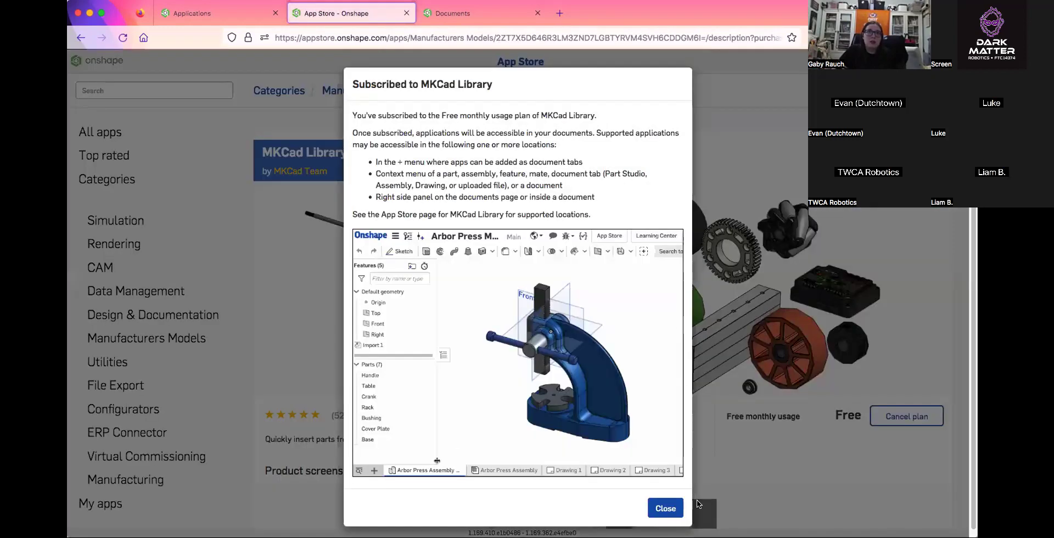
click(665, 509)
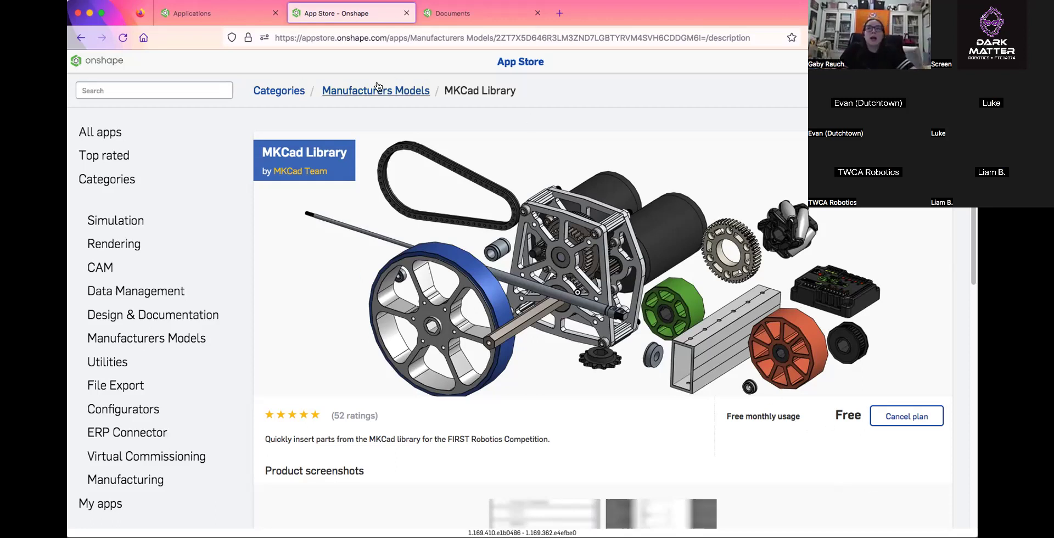
Grant and authorize MKCad Library access on the reloaded Applications page, then return to documents home
click(221, 19)
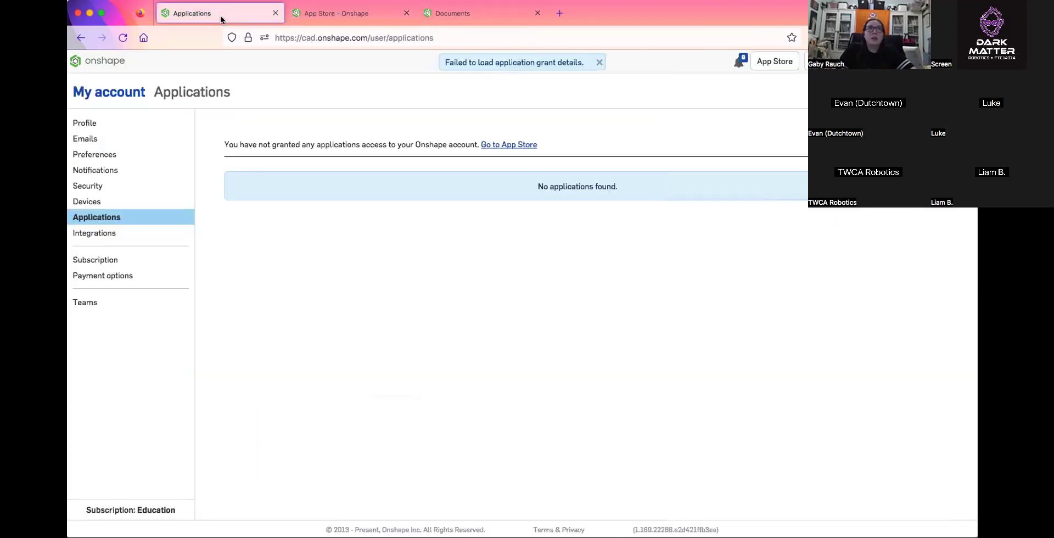
click(124, 39)
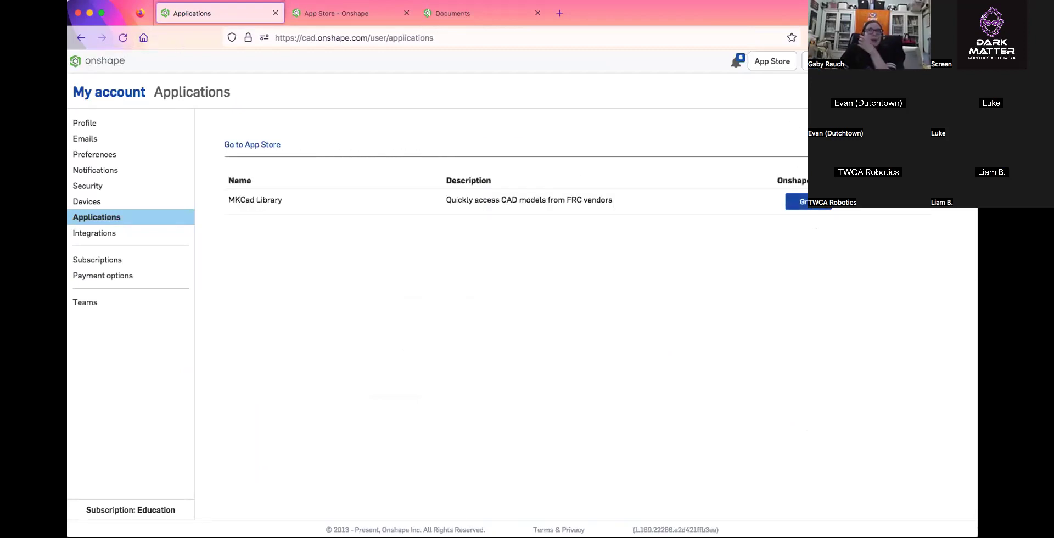
click(797, 201)
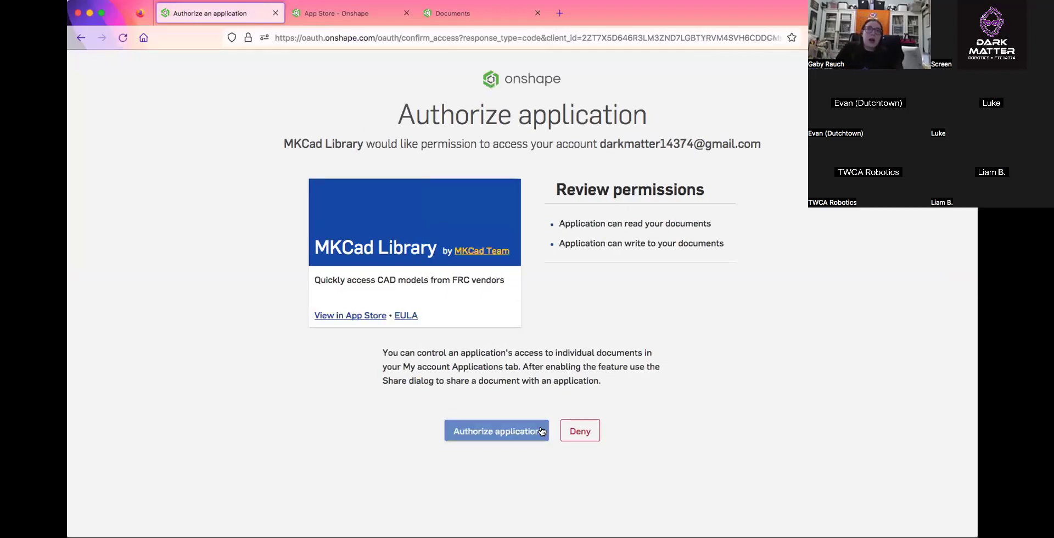
click(540, 433)
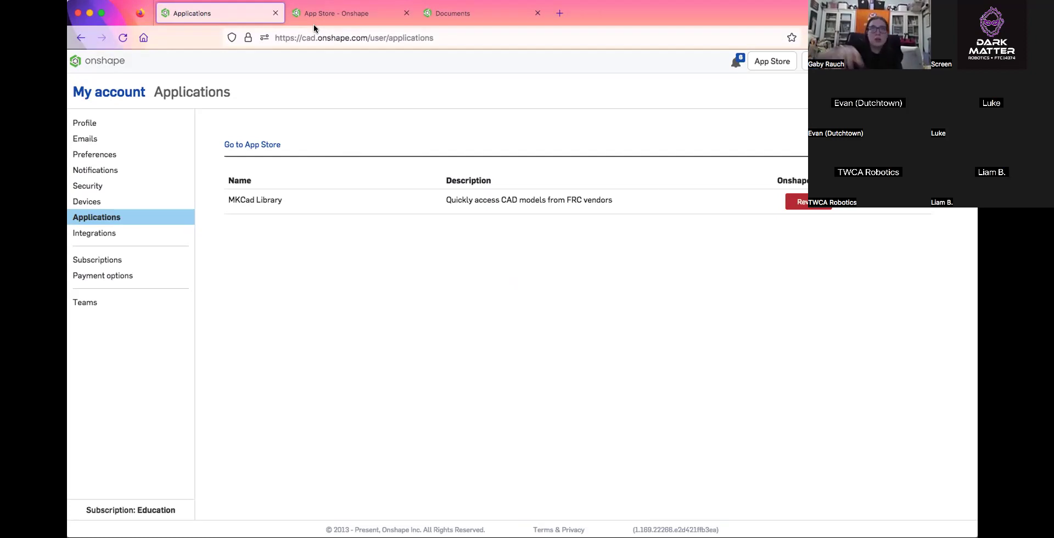
click(100, 62)
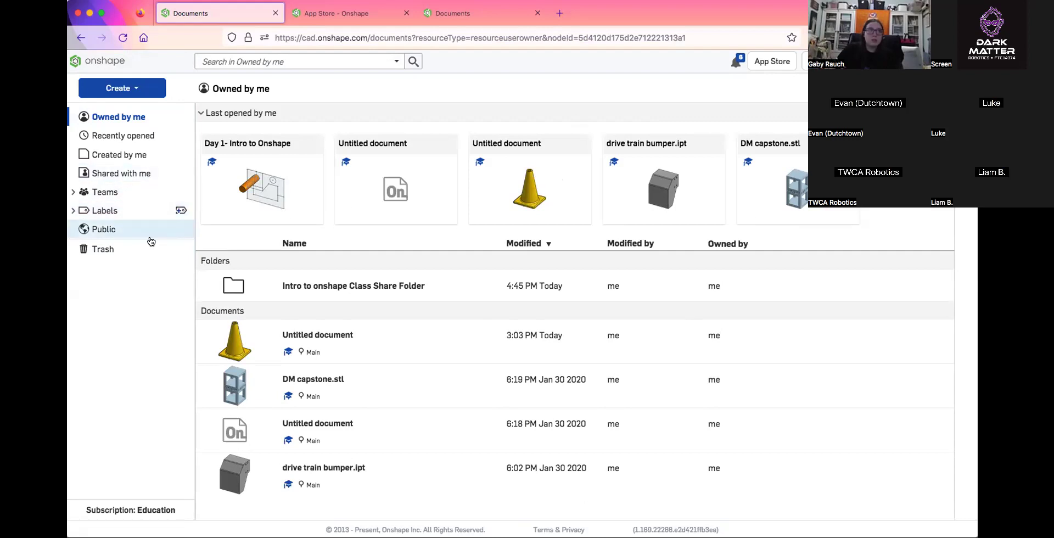
Browse the Public documents and its search box, then view the Trash with the deleted Day 1- Intro to Onshape
click(113, 229)
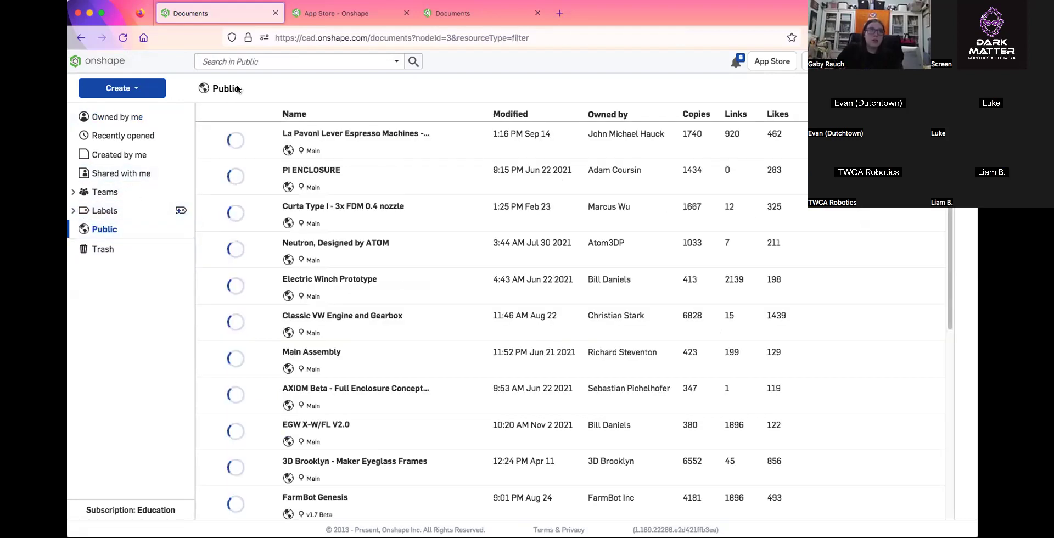
click(246, 59)
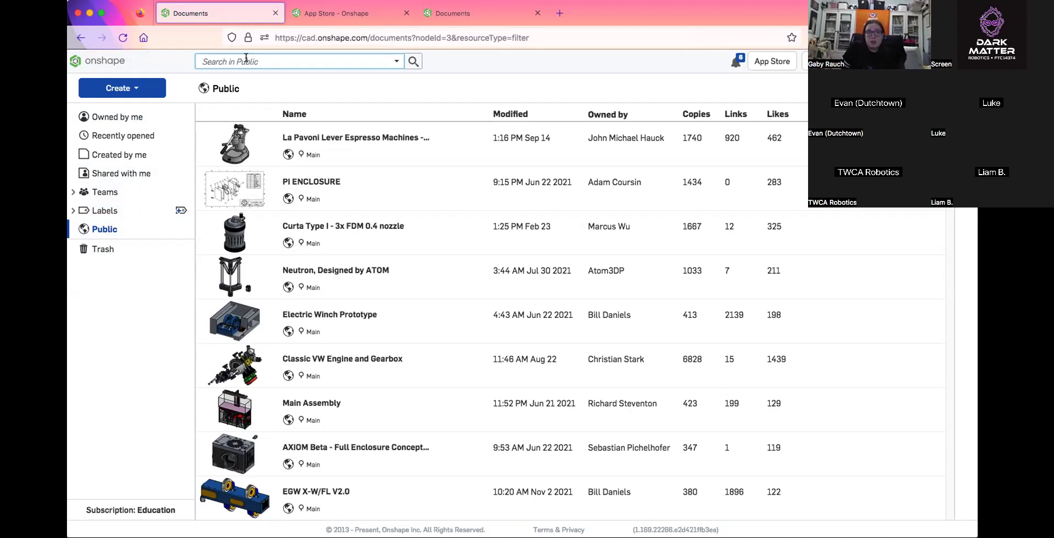
click(131, 245)
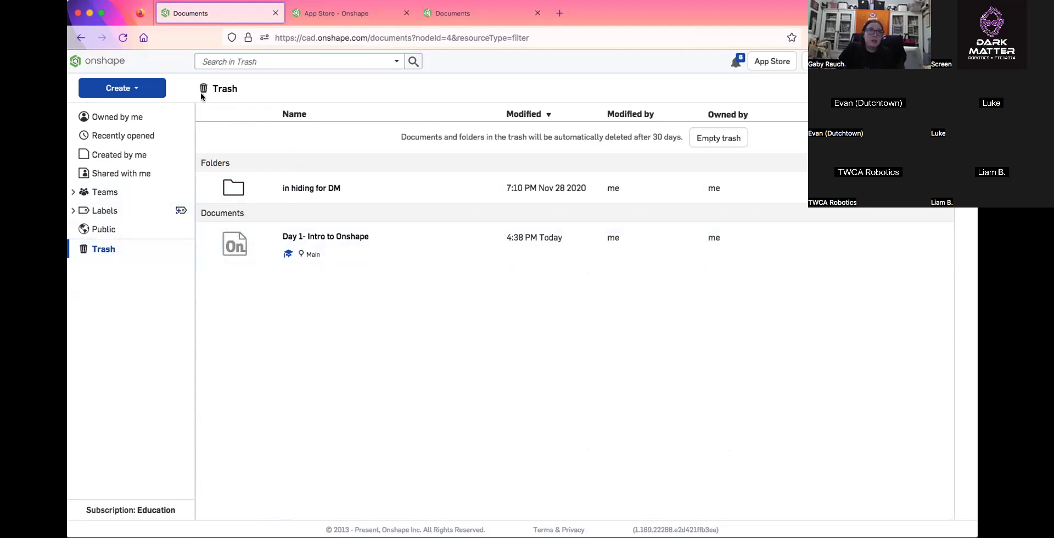
Expand Teams, pick Intro to Onshape Class, and open its Intro to onshape Class Share Folder
click(123, 193)
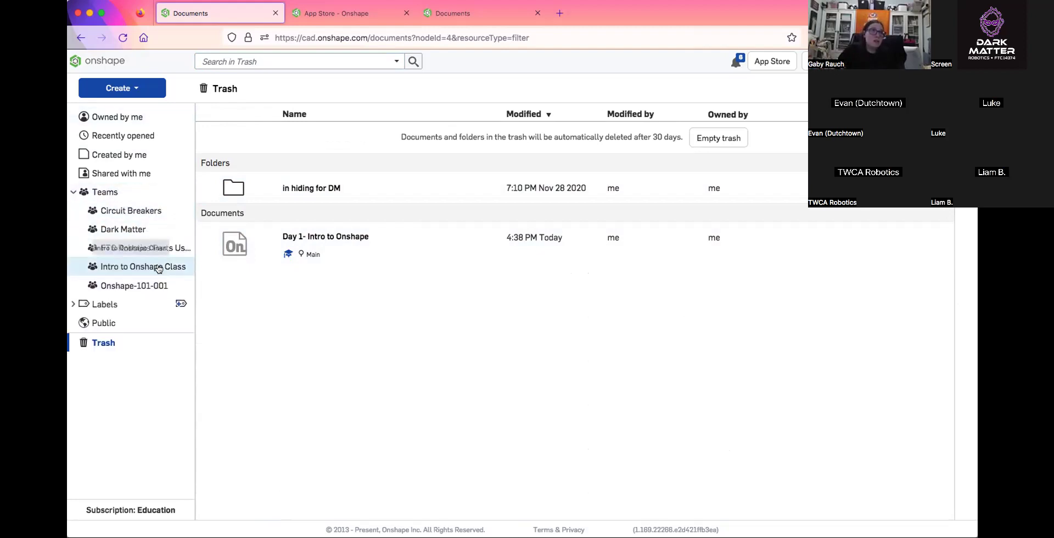
click(146, 268)
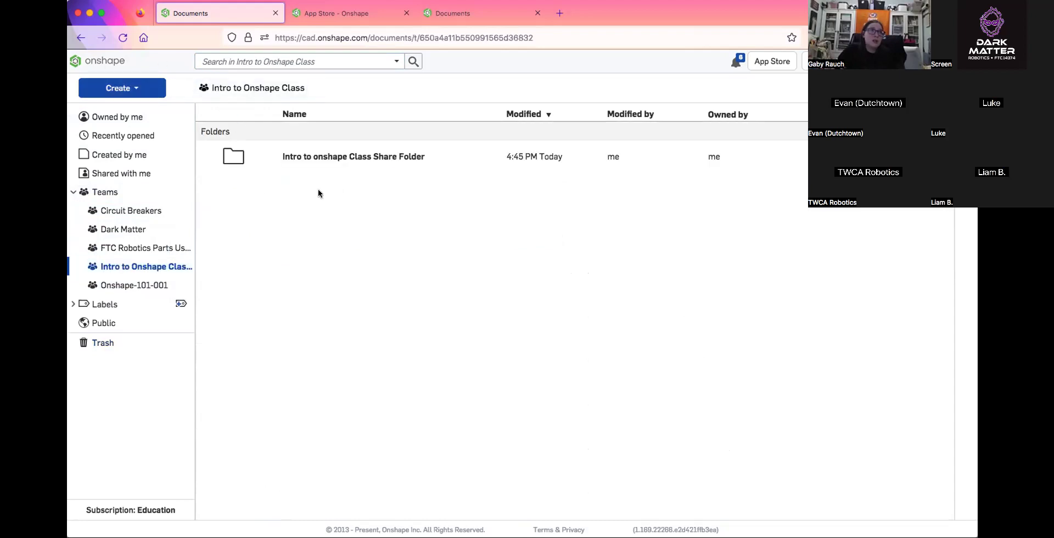
double_click(387, 155)
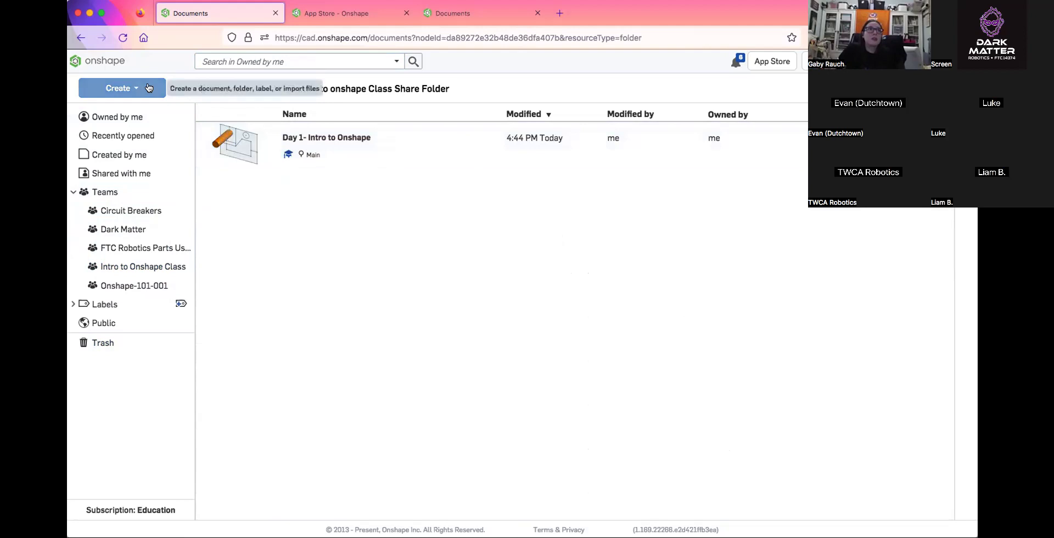
click(120, 88)
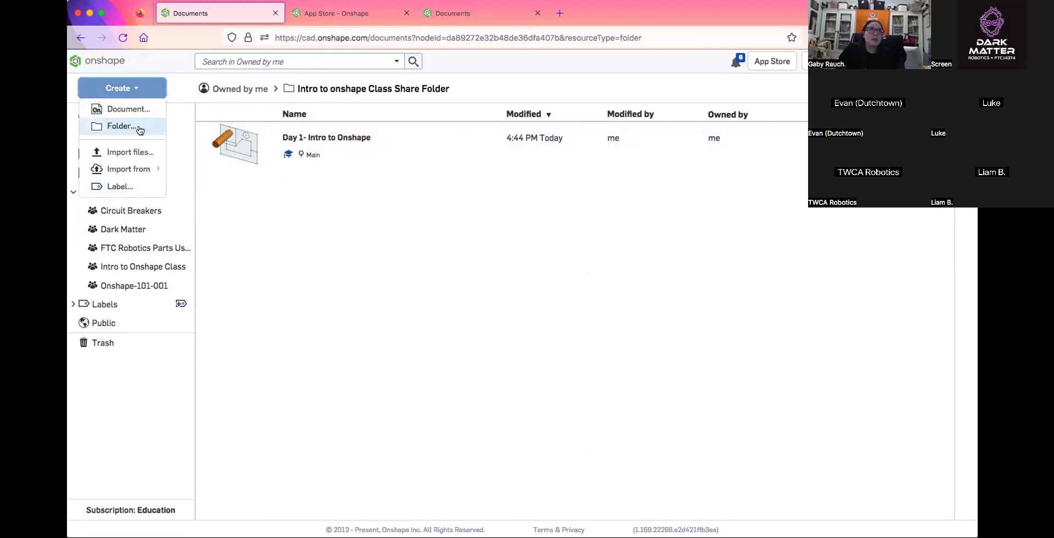
click(138, 90)
click(137, 90)
click(128, 153)
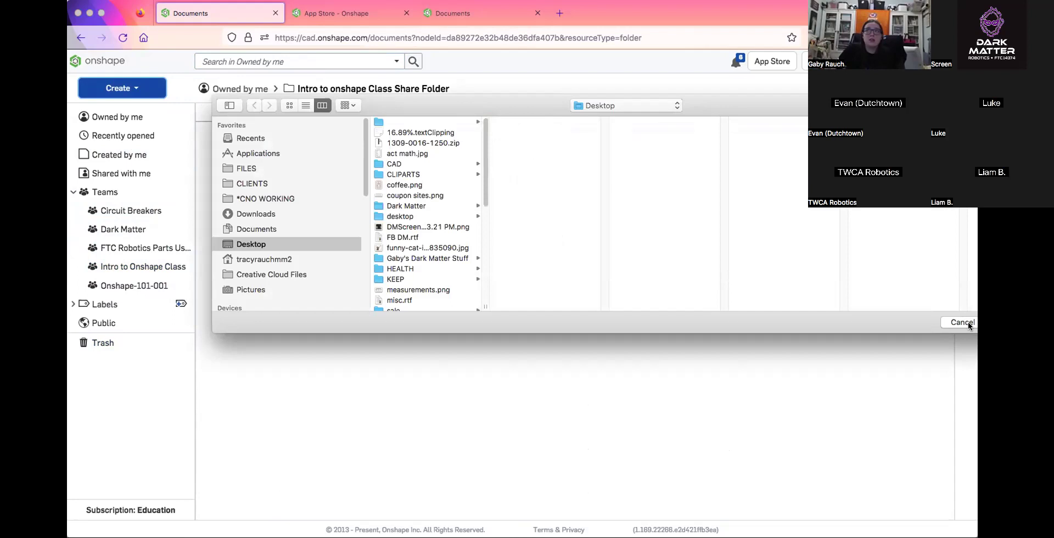
click(962, 322)
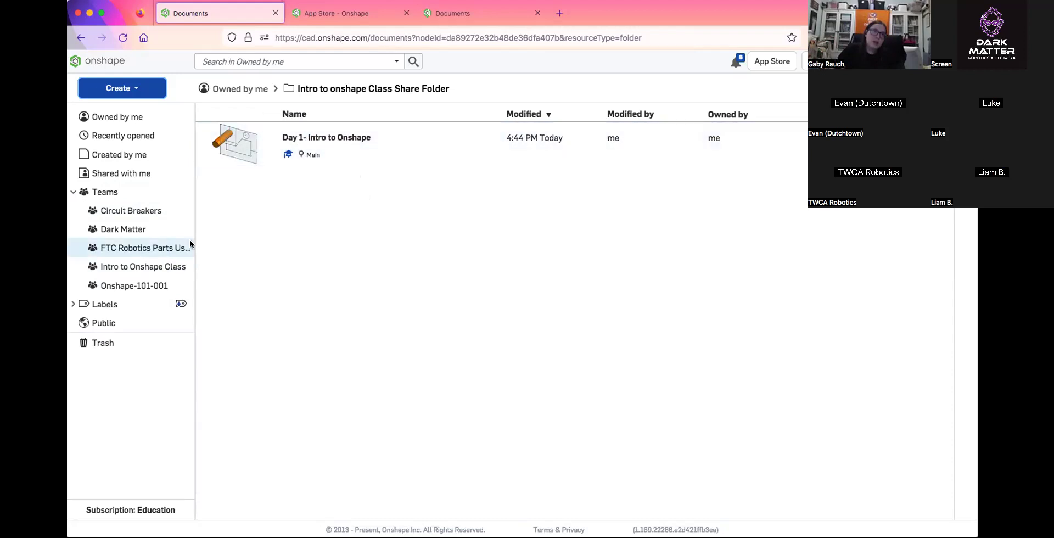
Open the Day 1- Intro to Onshape document and check the new-tab options without adding anything
click(308, 141)
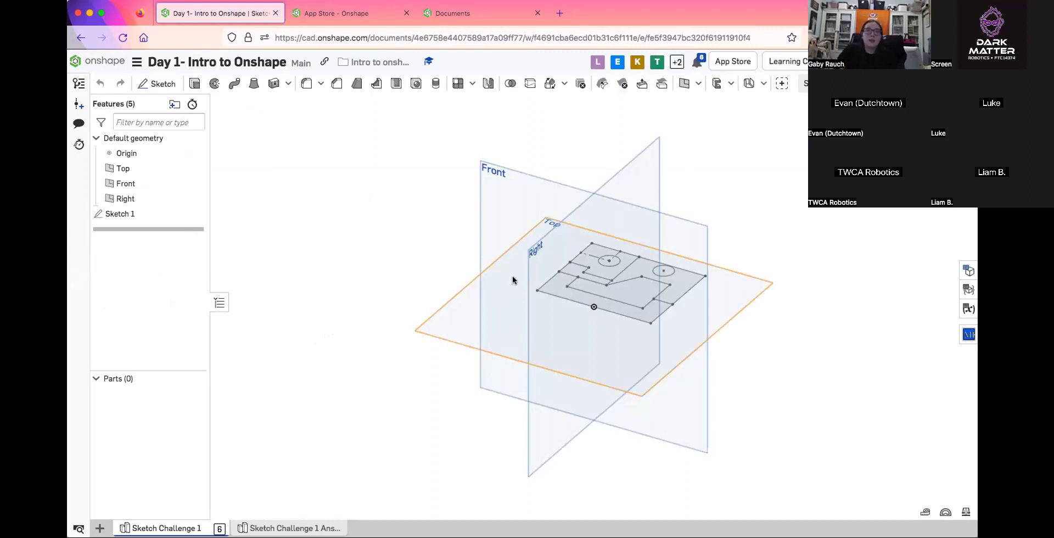
click(99, 529)
click(100, 528)
click(297, 495)
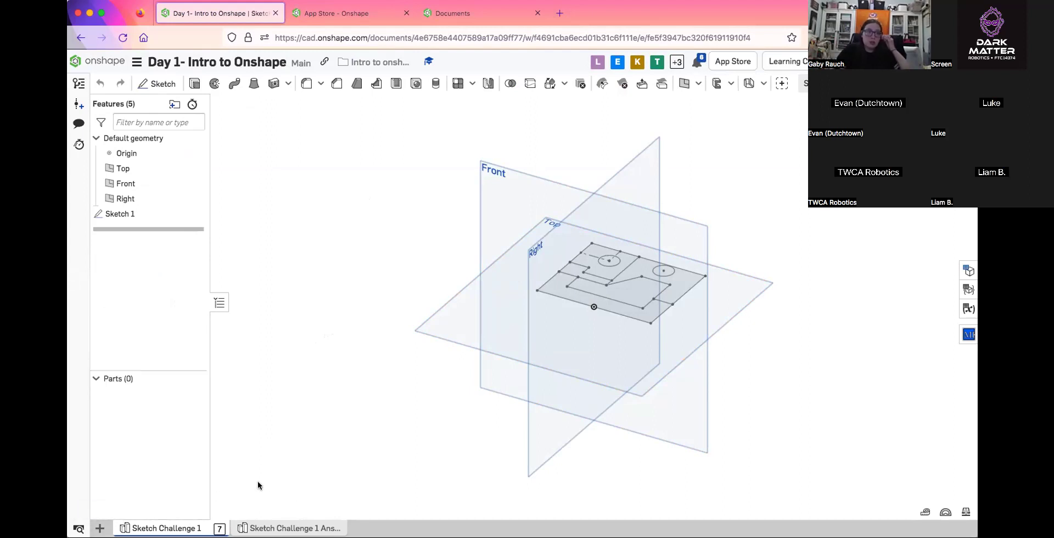
Add a new Part Studio tab to the document
click(100, 528)
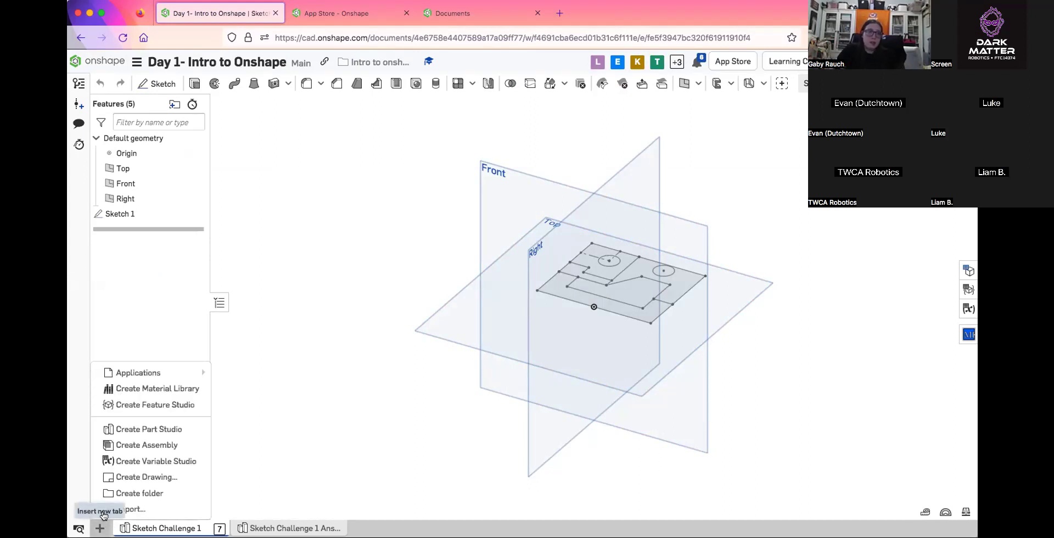
click(134, 430)
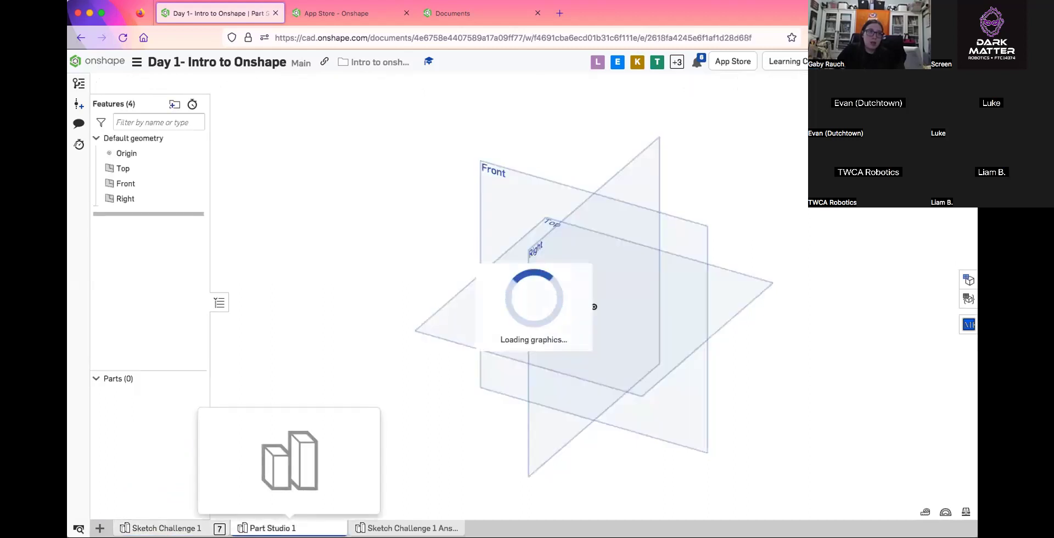
right_click(266, 528)
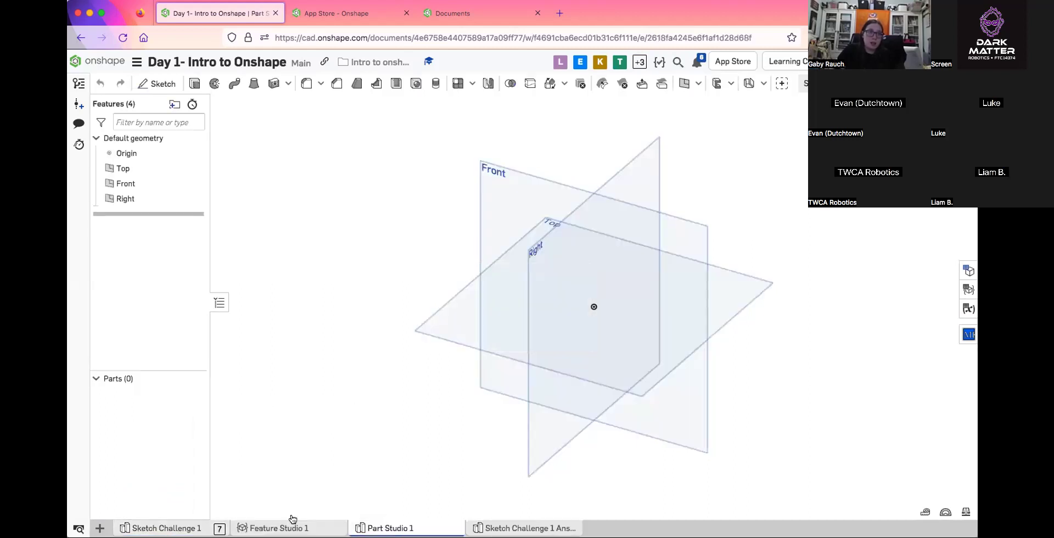
Rename Part Studio 1 to the instructor's first name, then view the Feature Studio 1 tab
right_click(282, 528)
click(366, 515)
right_click(368, 526)
click(385, 435)
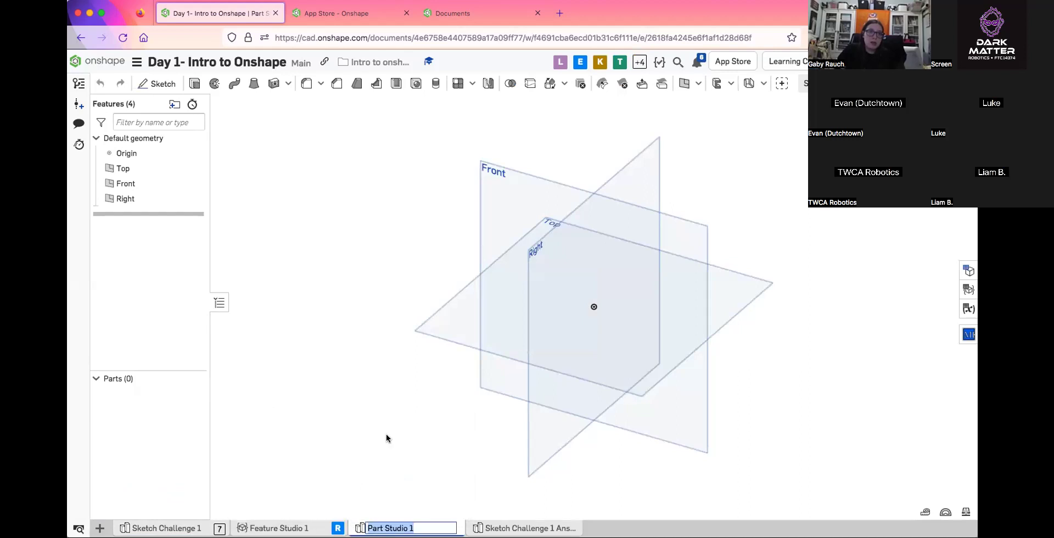
text(Gab)
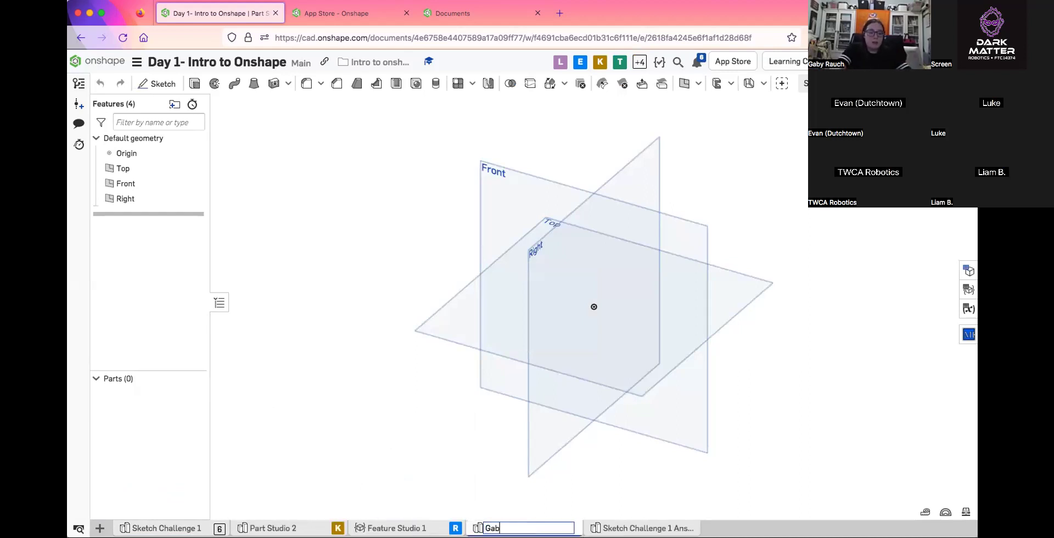
key(Return)
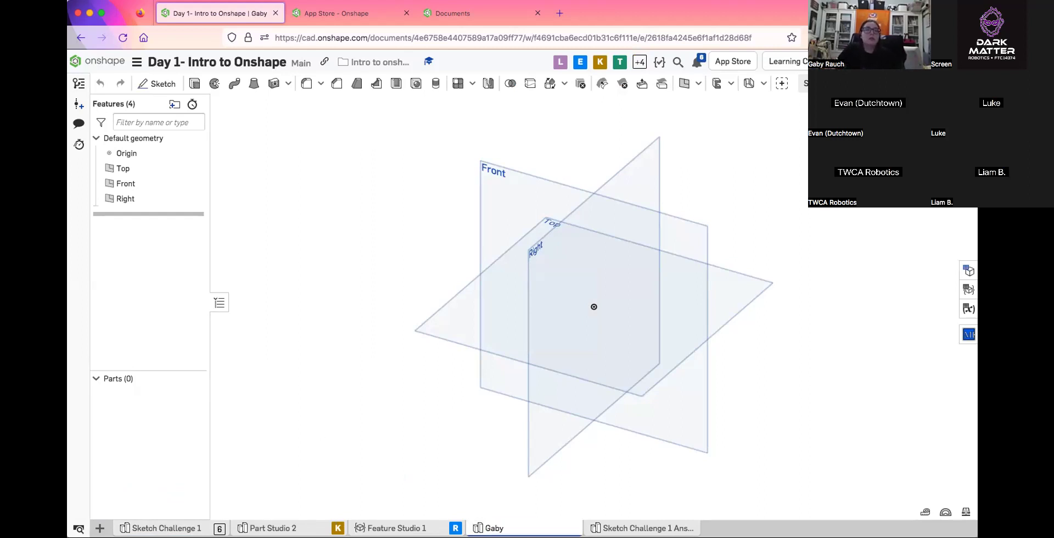
click(388, 528)
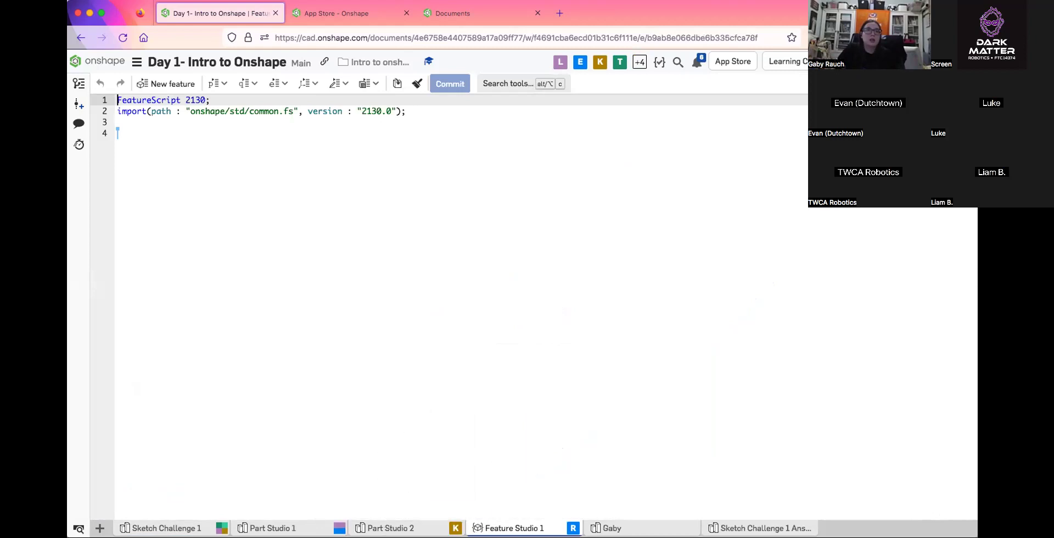
Switch back to the instructor's named Part Studio tab, leaving its tab actions unused
click(102, 528)
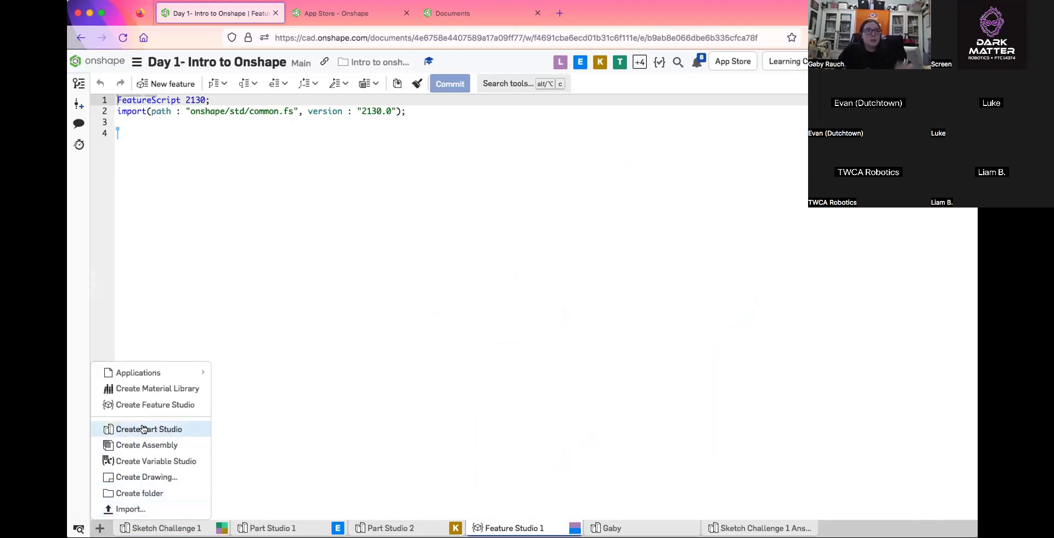
click(611, 500)
click(618, 524)
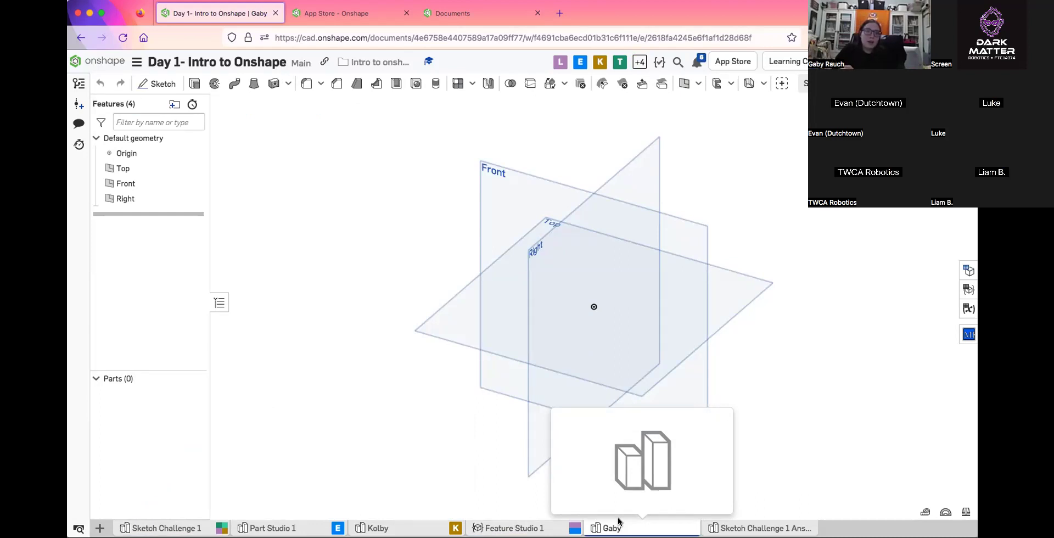
right_click(619, 521)
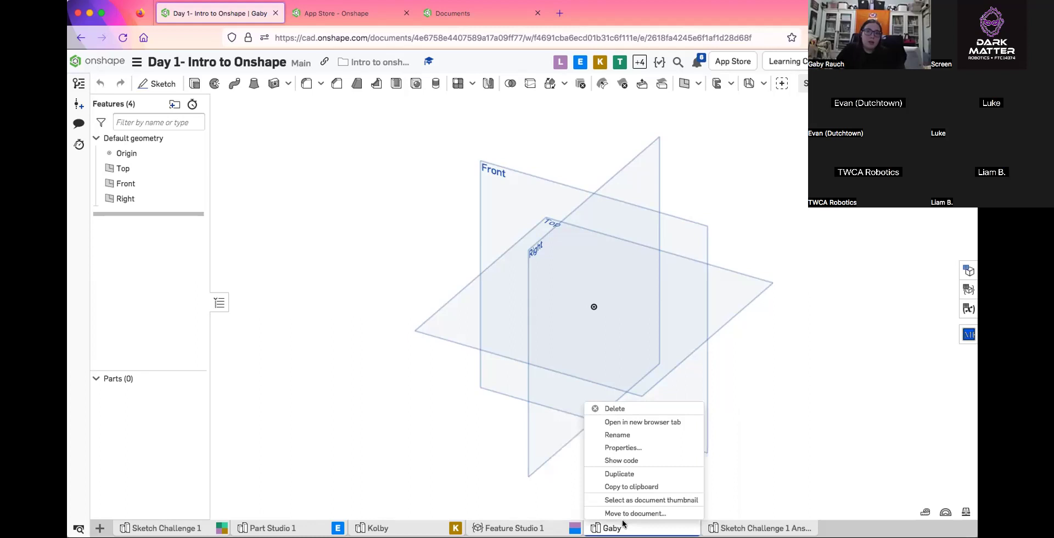
key(Escape)
click(392, 428)
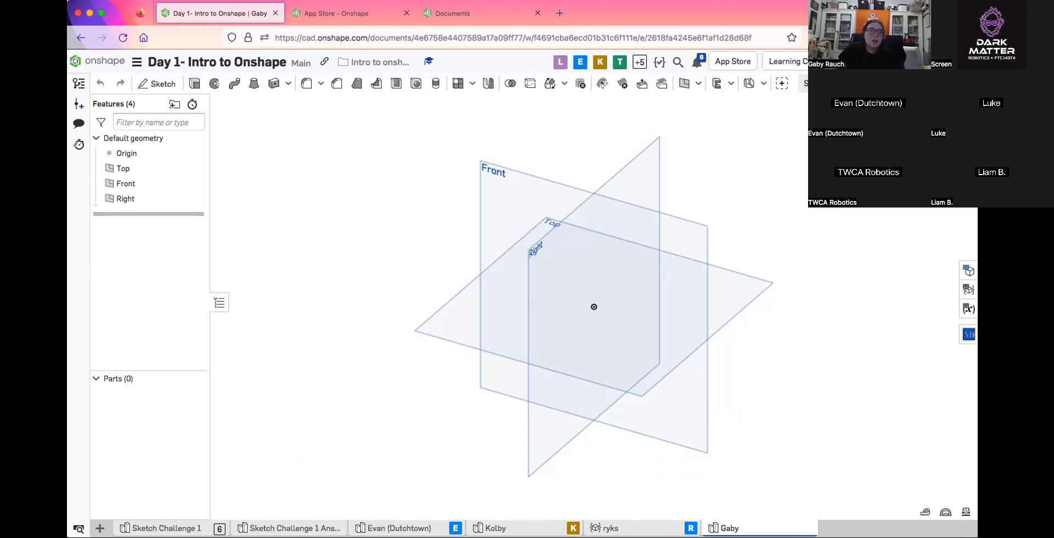
click(101, 527)
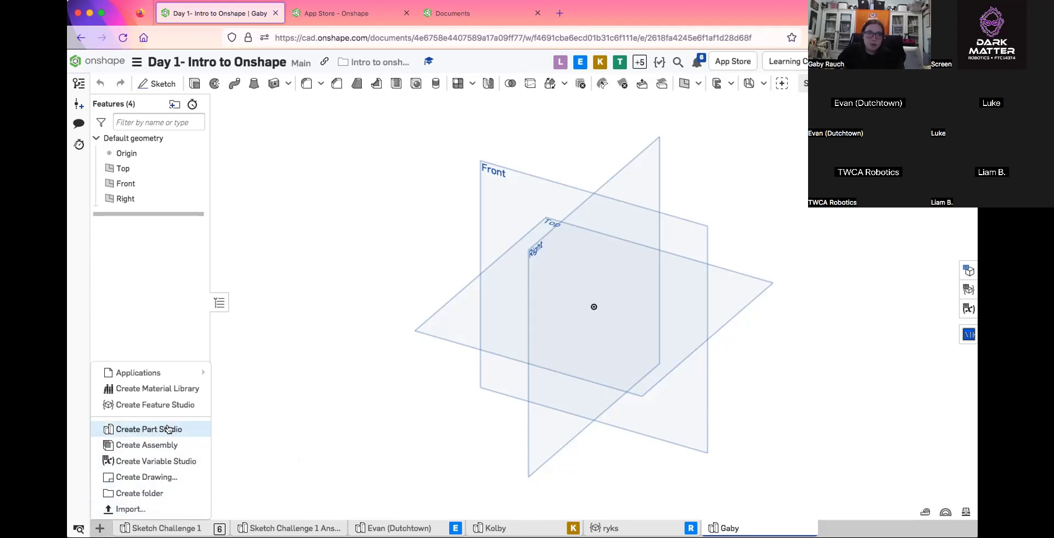
click(306, 430)
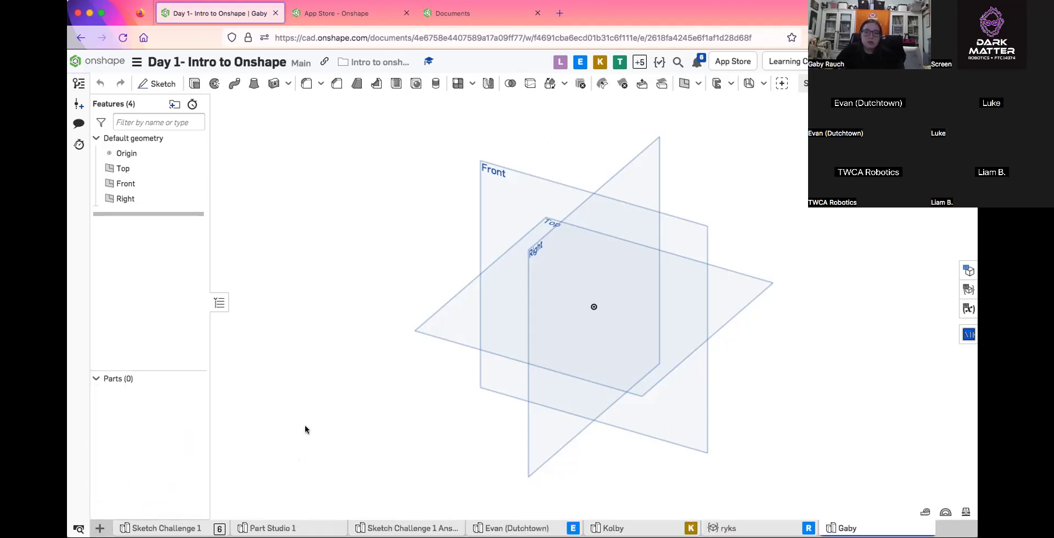
right_click(846, 528)
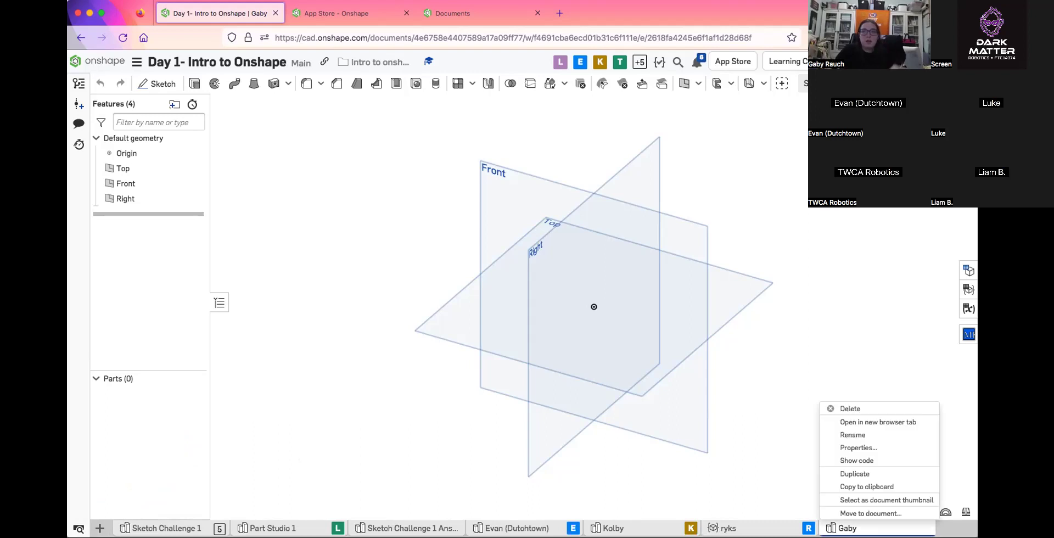
click(746, 437)
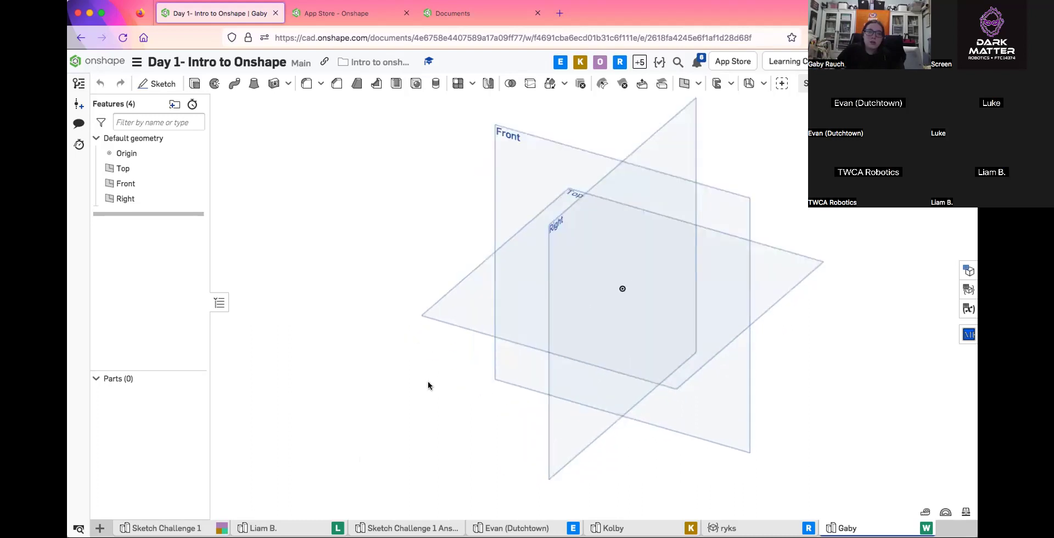
middle_drag(428, 383, 398, 403)
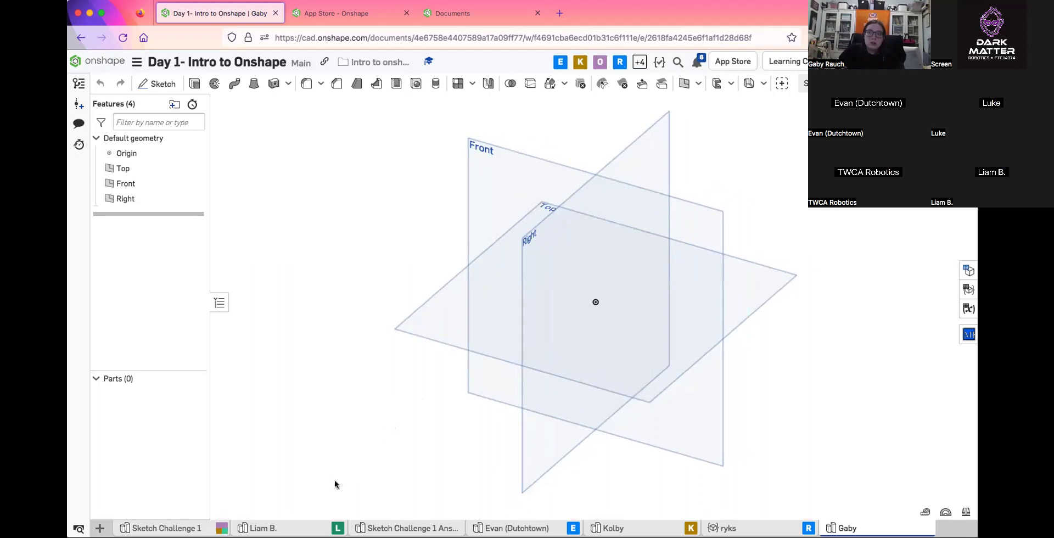
middle_drag(598, 401, 571, 432)
middle_drag(749, 380, 805, 359)
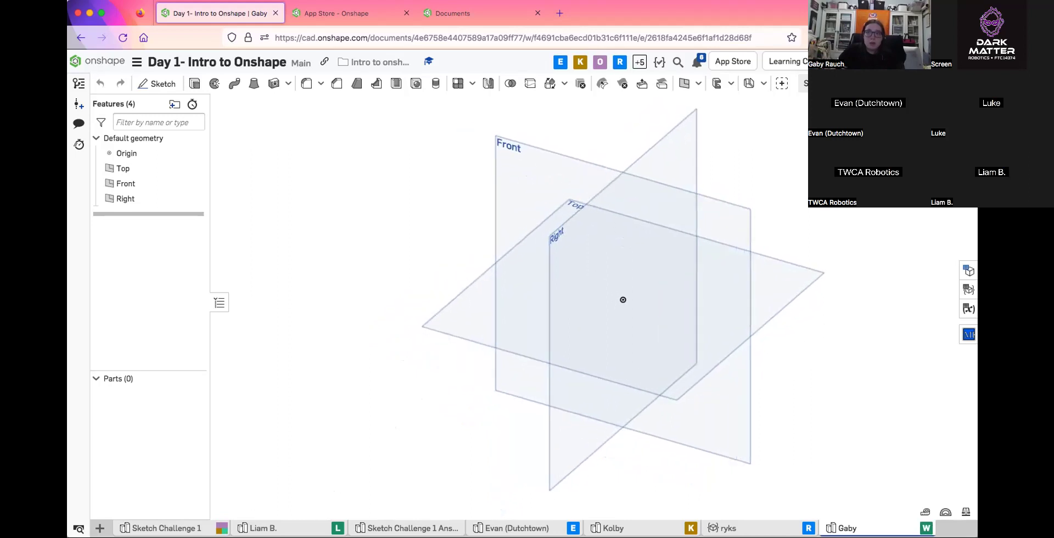
mouse_move(878, 527)
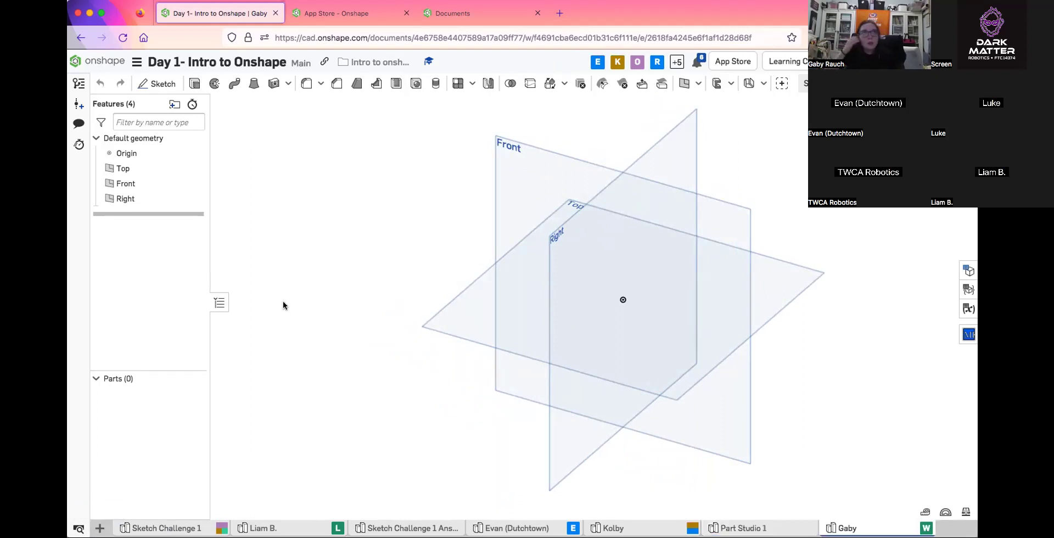
Go to the documents list, briefly reopen Day 1- Intro to Onshape, then return to the list
click(121, 62)
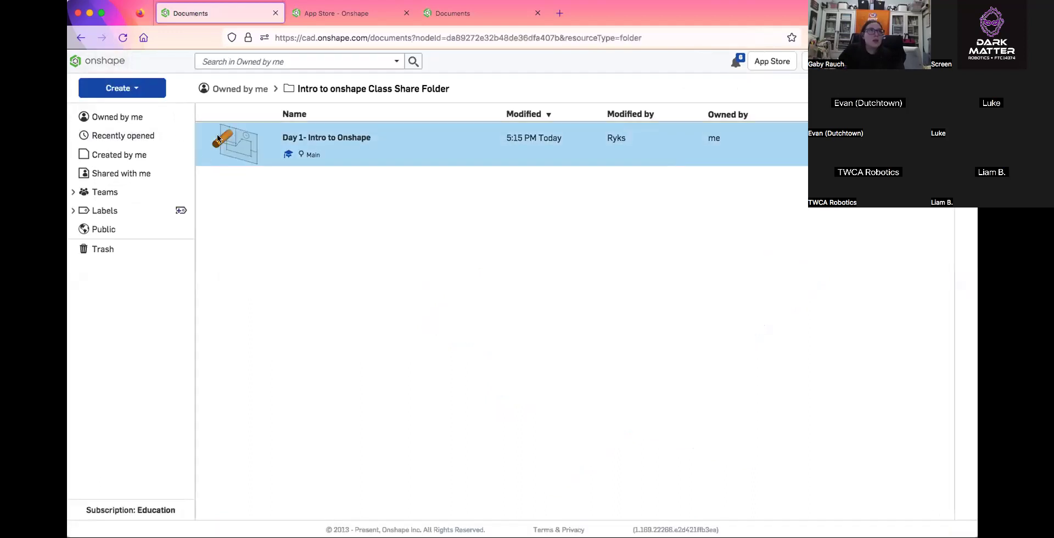
click(297, 137)
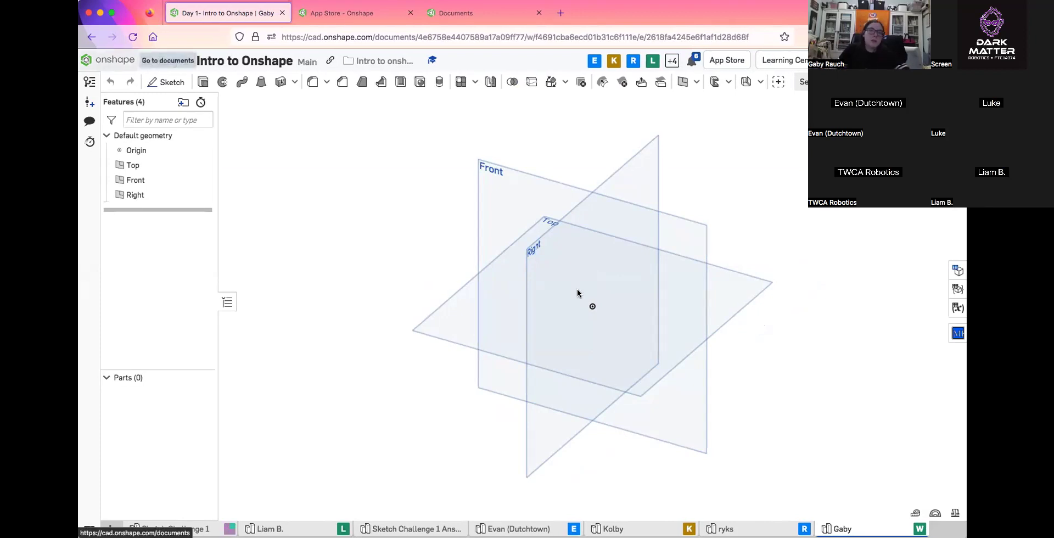
click(109, 60)
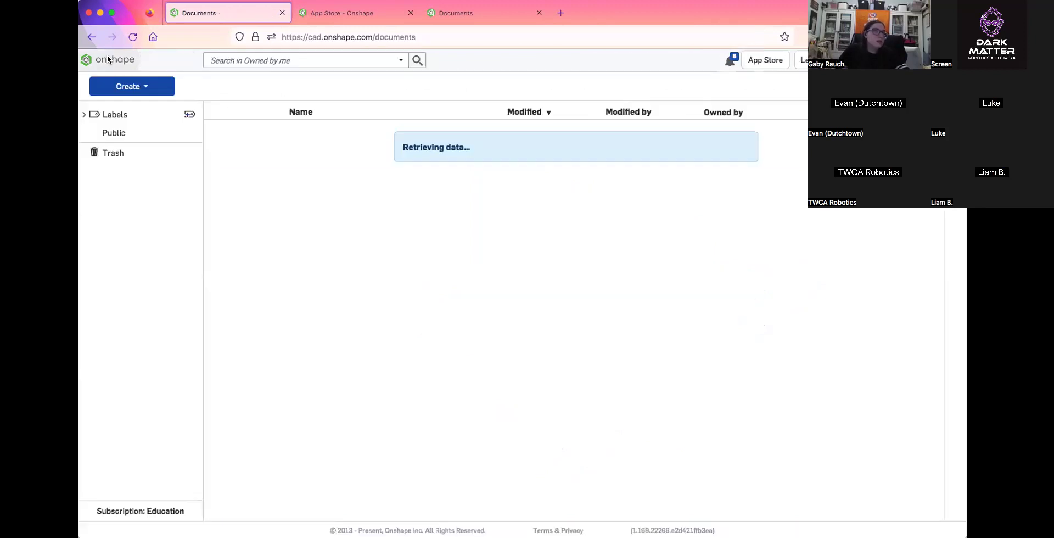
Create a new document named 'Also Day 1 _class'
click(122, 88)
click(144, 107)
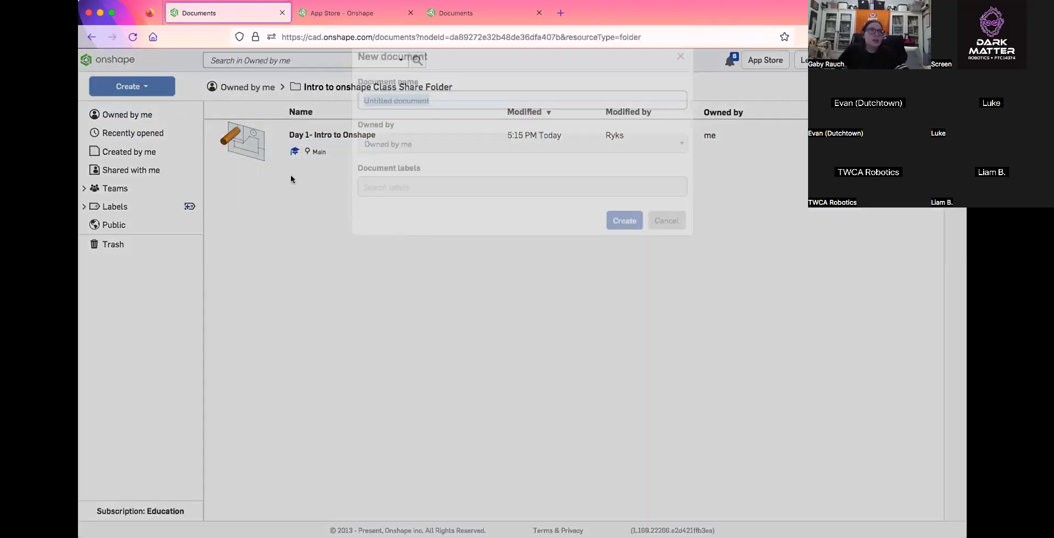
text(Dat)
key(BackSpace)
text(y 1)
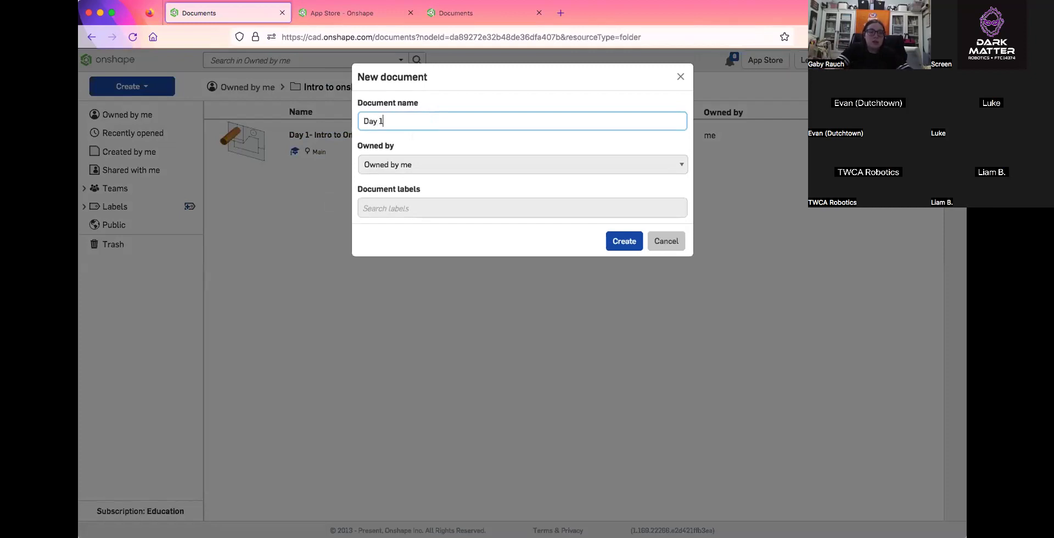
text( _ca)
text(ass)
click(363, 121)
text(Also)
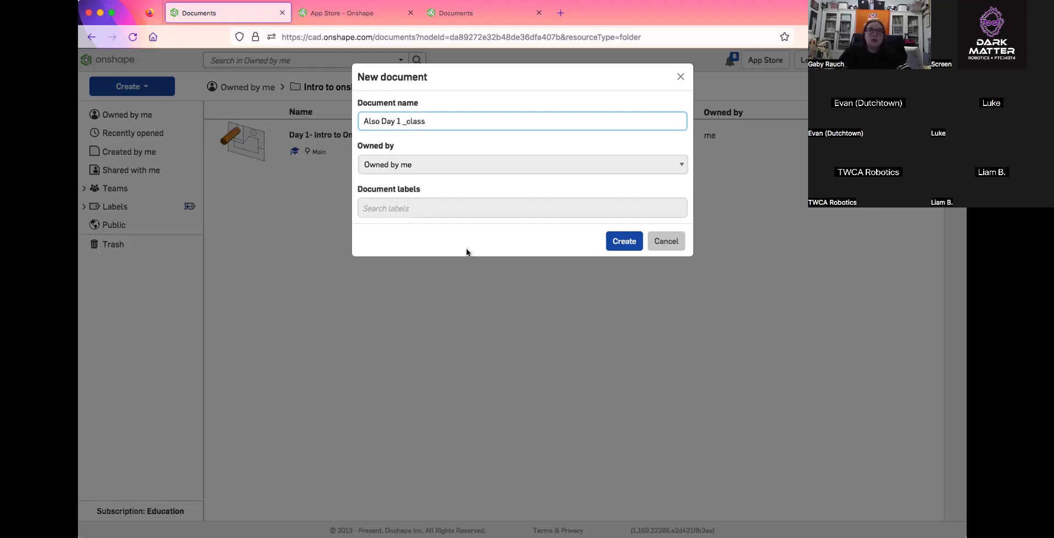
click(625, 242)
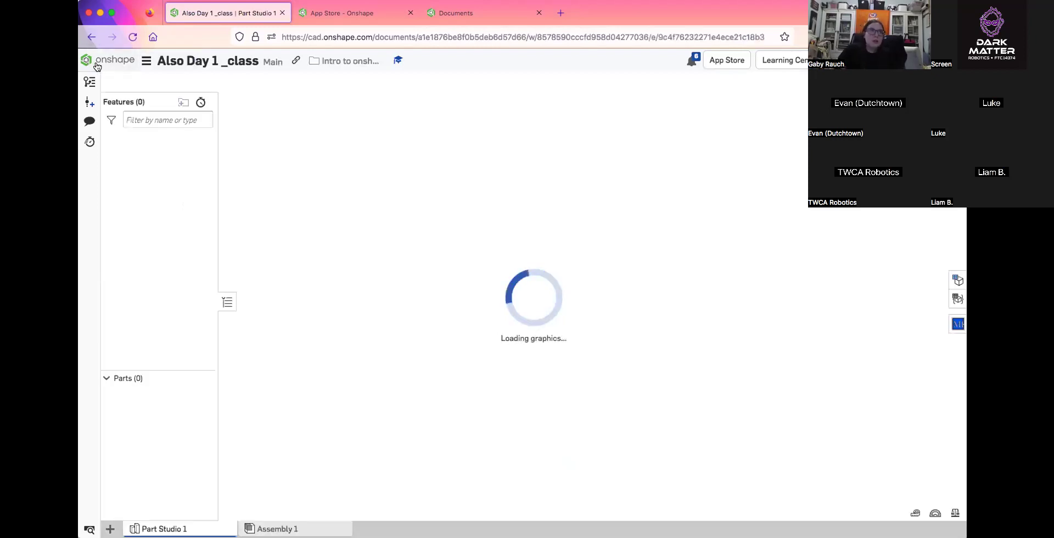
Delete the Assembly 1 tab, then reopen the Also Day 1 _class document from the folder
right_click(295, 522)
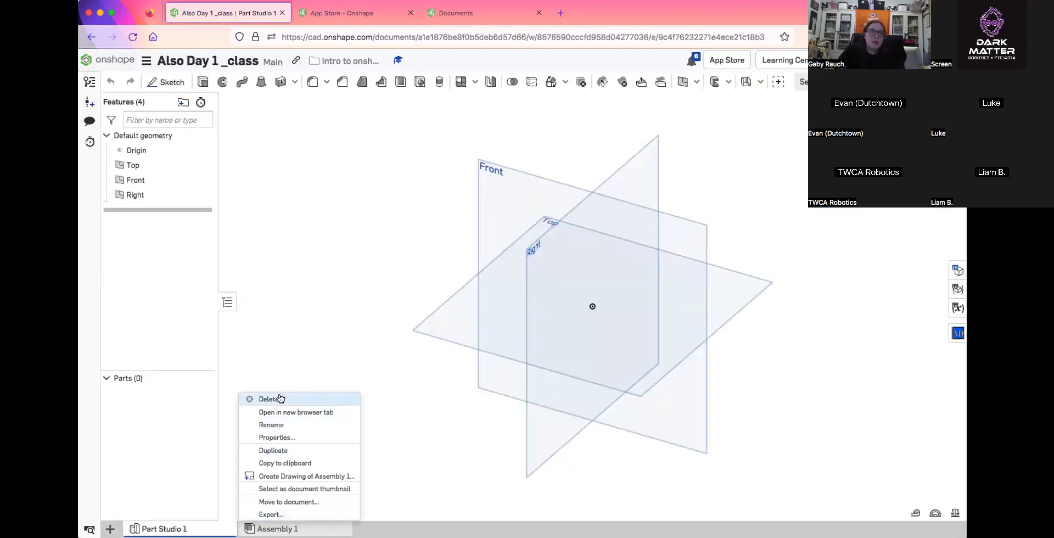
click(272, 424)
click(107, 59)
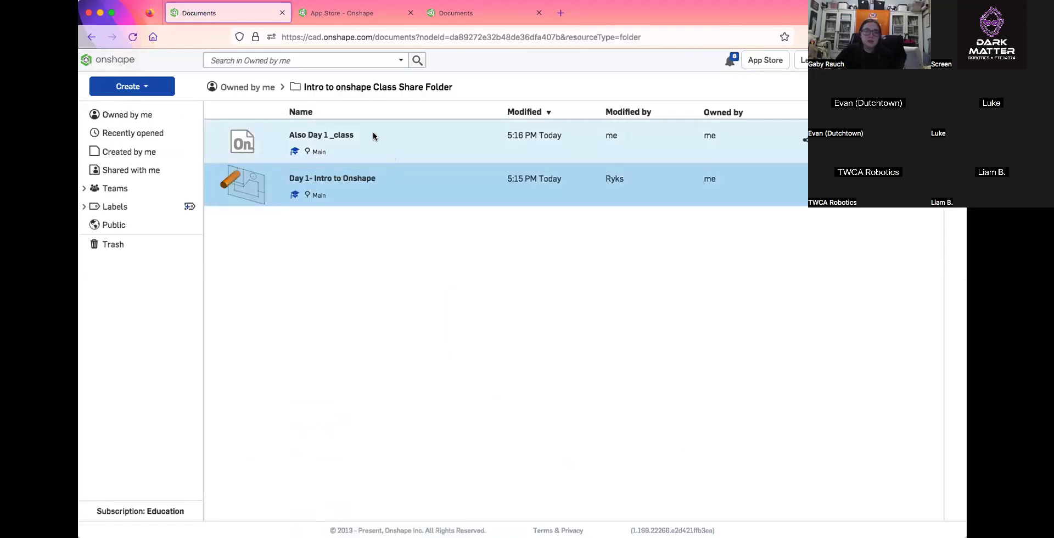
click(324, 136)
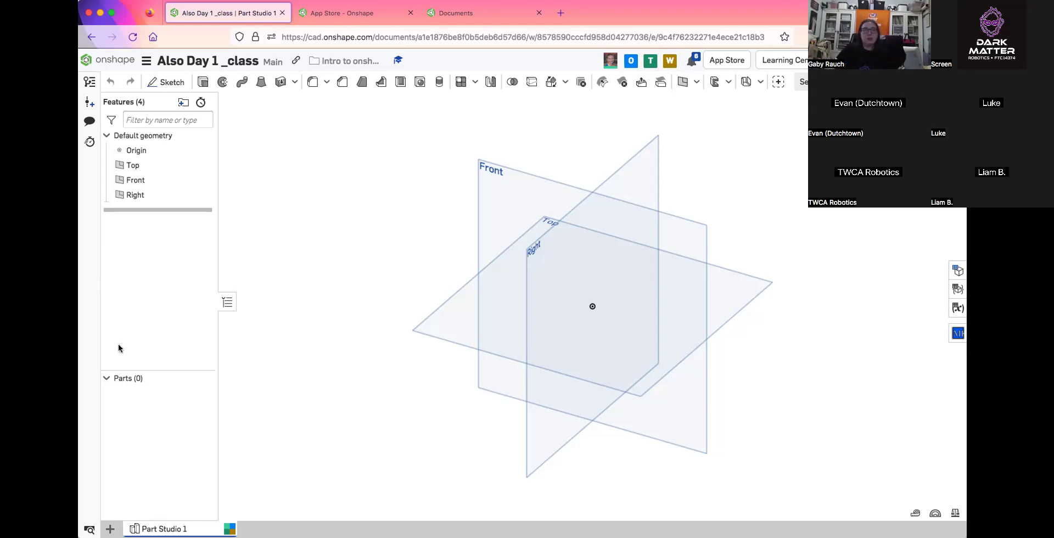
Add a Part Studio 2 tab, delete it again, and return to the class share folder
click(110, 529)
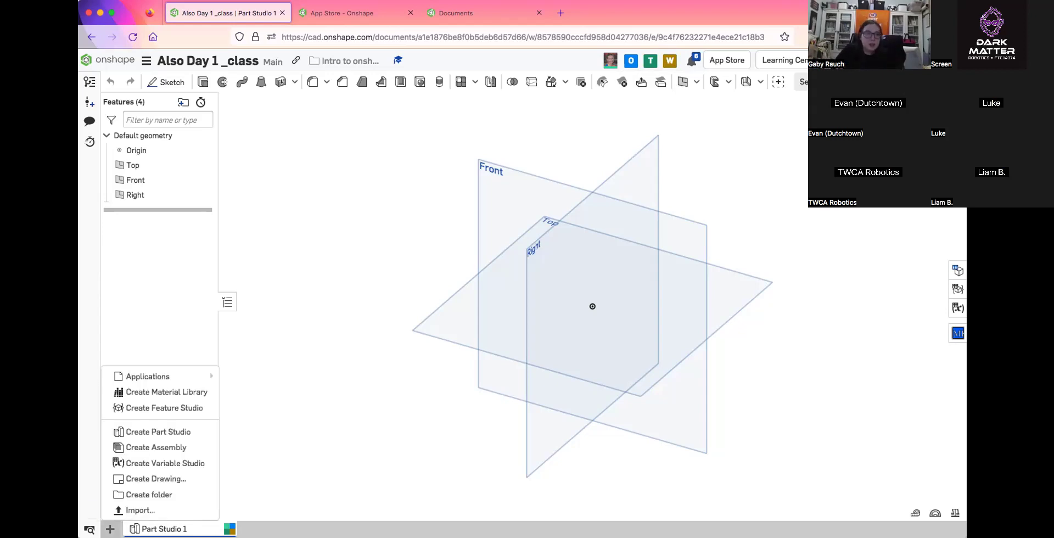
click(173, 432)
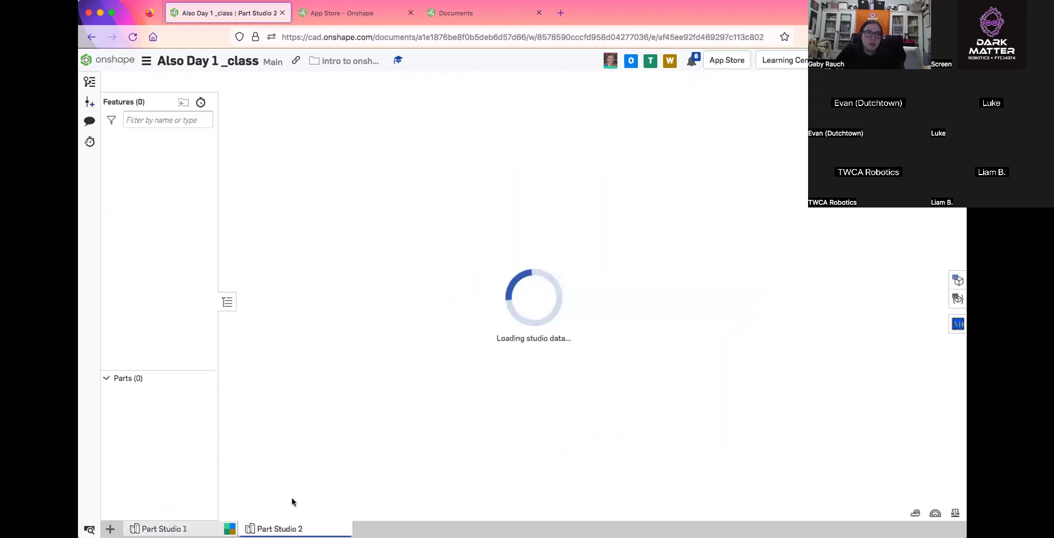
right_click(286, 529)
click(463, 448)
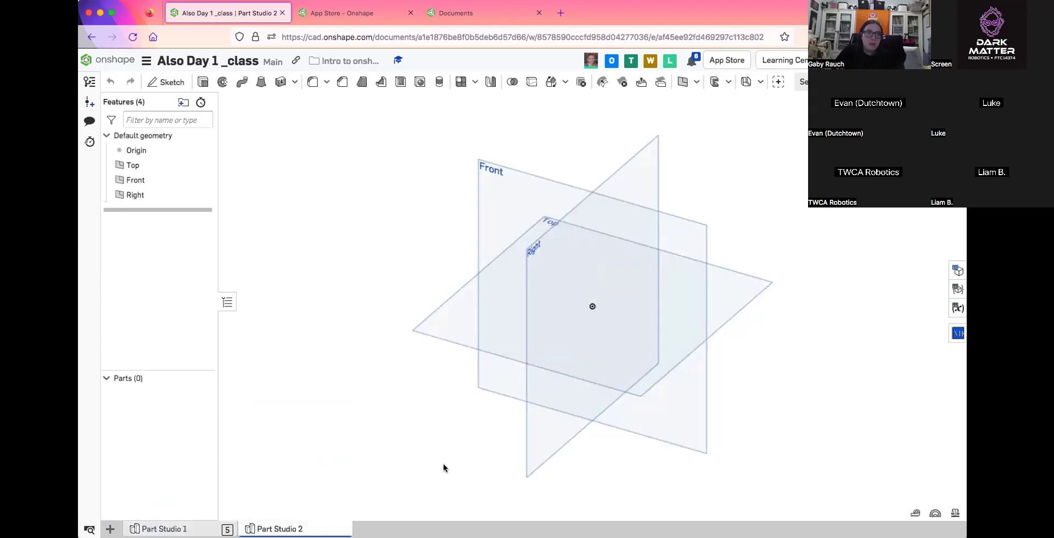
right_click(326, 521)
click(309, 412)
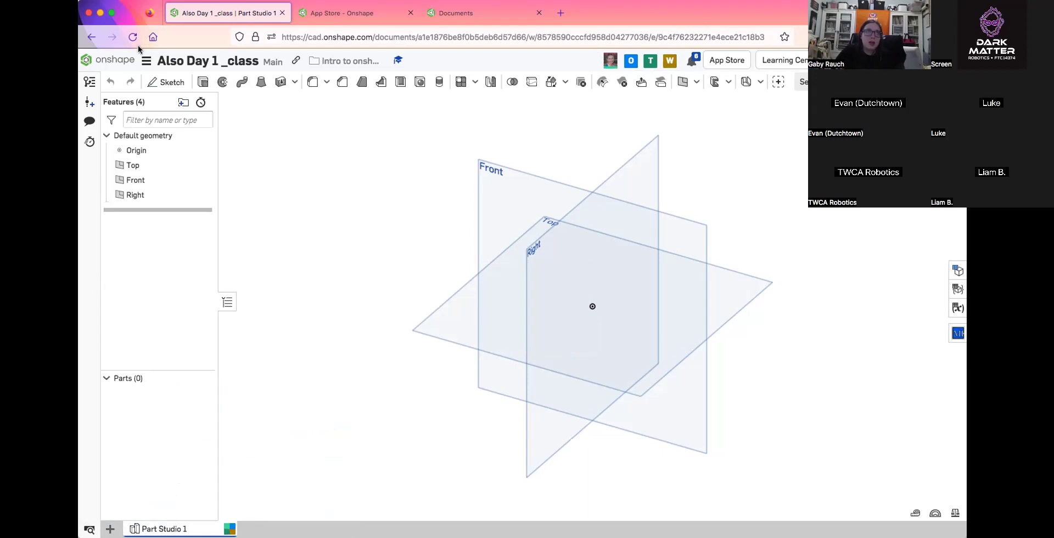
click(108, 59)
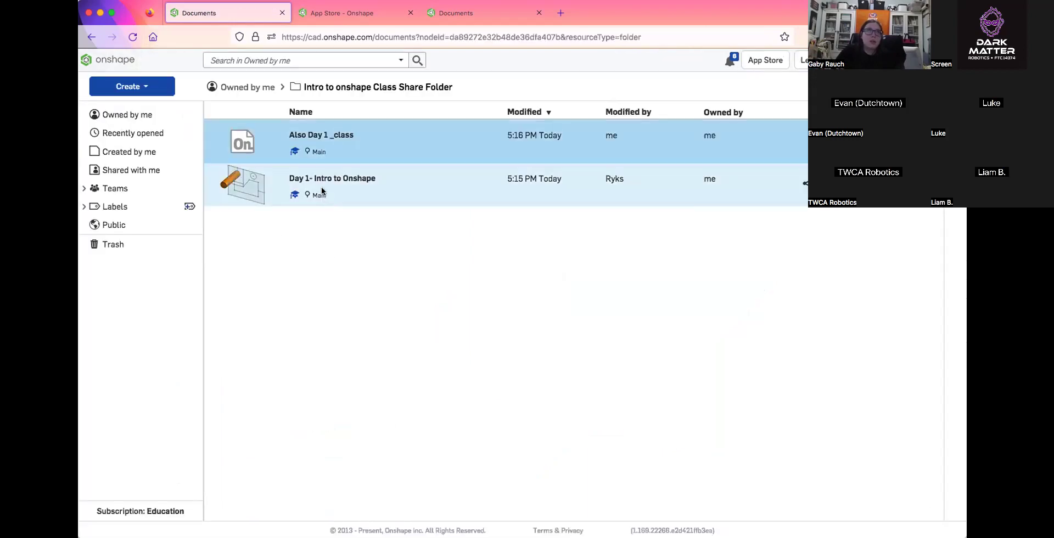
Send Also Day 1 _class to the trash and reopen Day 1- Intro to Onshape
right_click(331, 138)
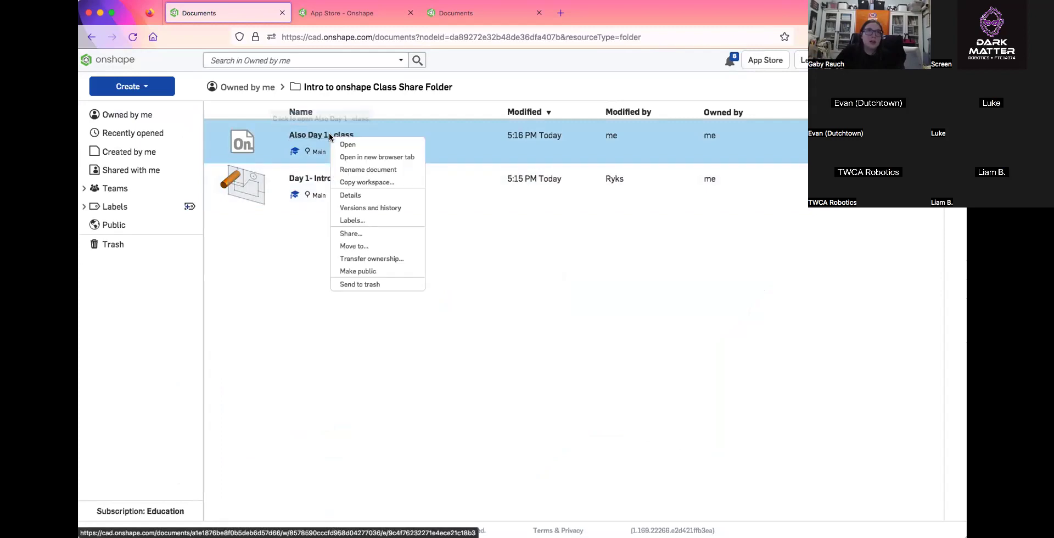
click(377, 285)
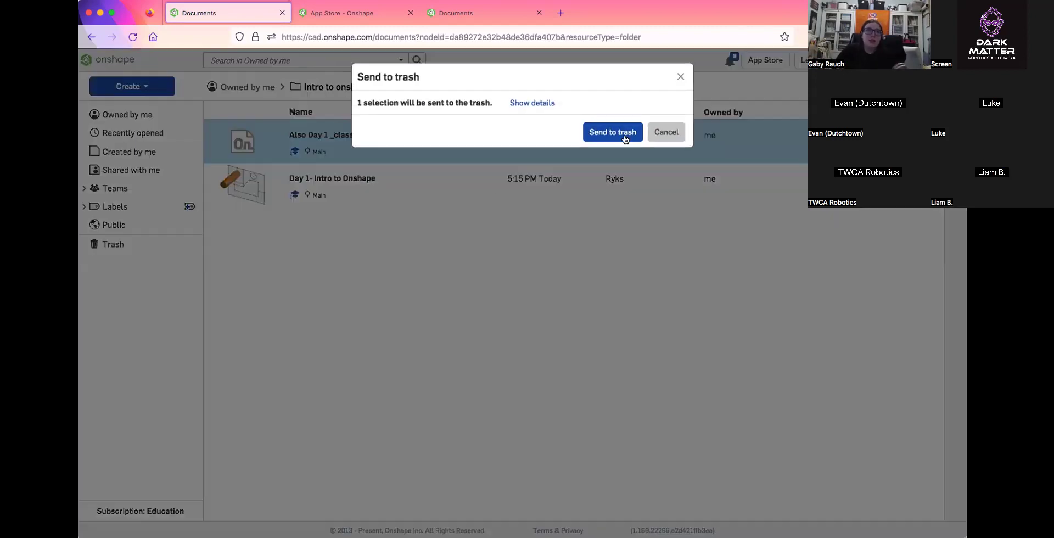
click(623, 136)
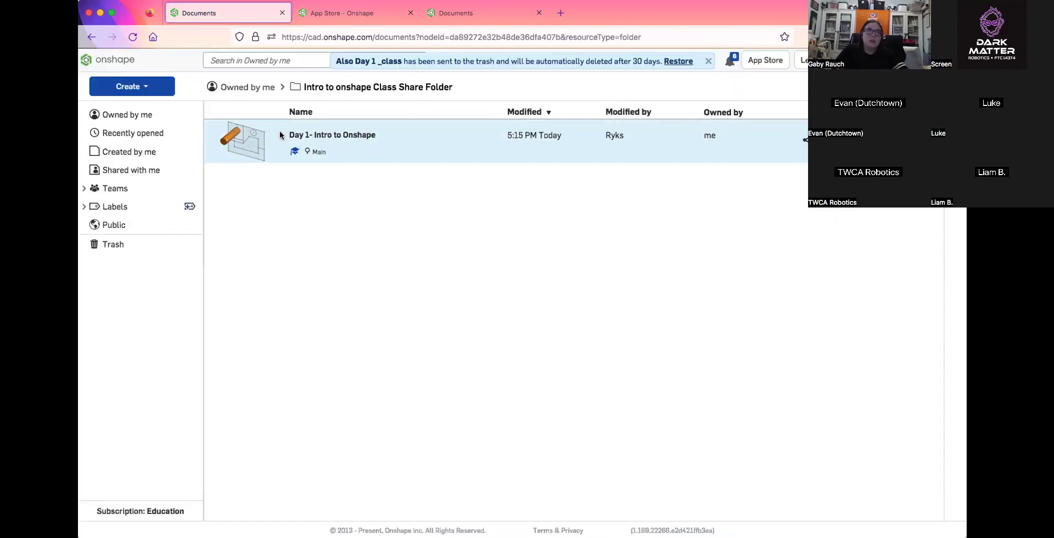
click(280, 134)
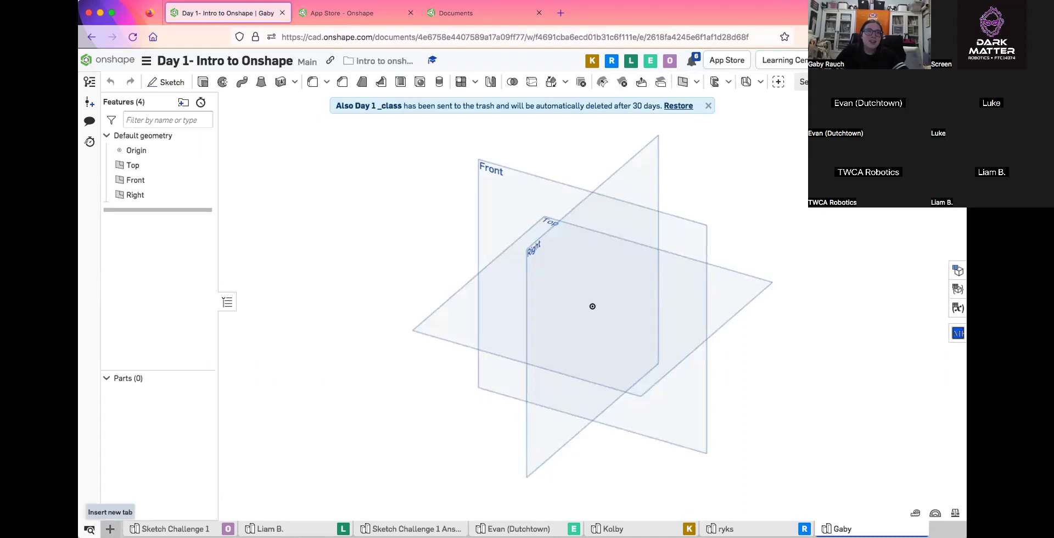
click(110, 529)
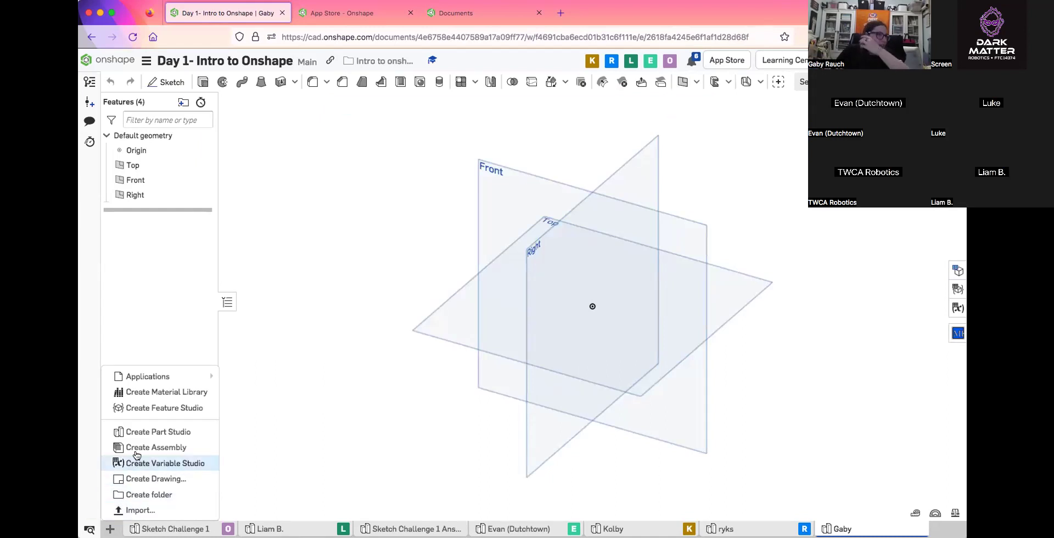
Add four new Part Studio tabs, Part Studio 1 through Part Studio 4
click(140, 432)
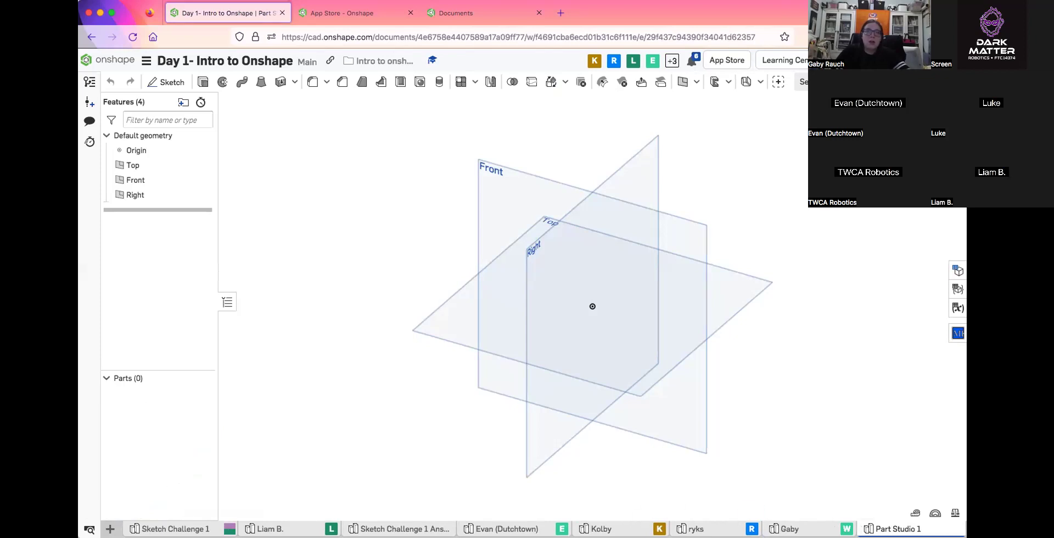
click(110, 529)
click(144, 432)
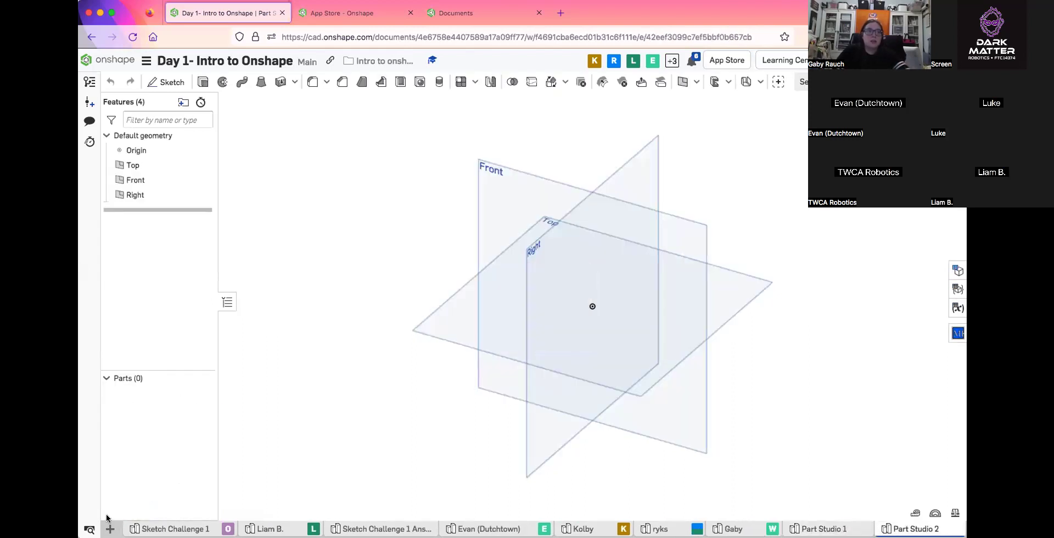
click(110, 529)
click(145, 432)
click(110, 529)
click(144, 432)
click(110, 528)
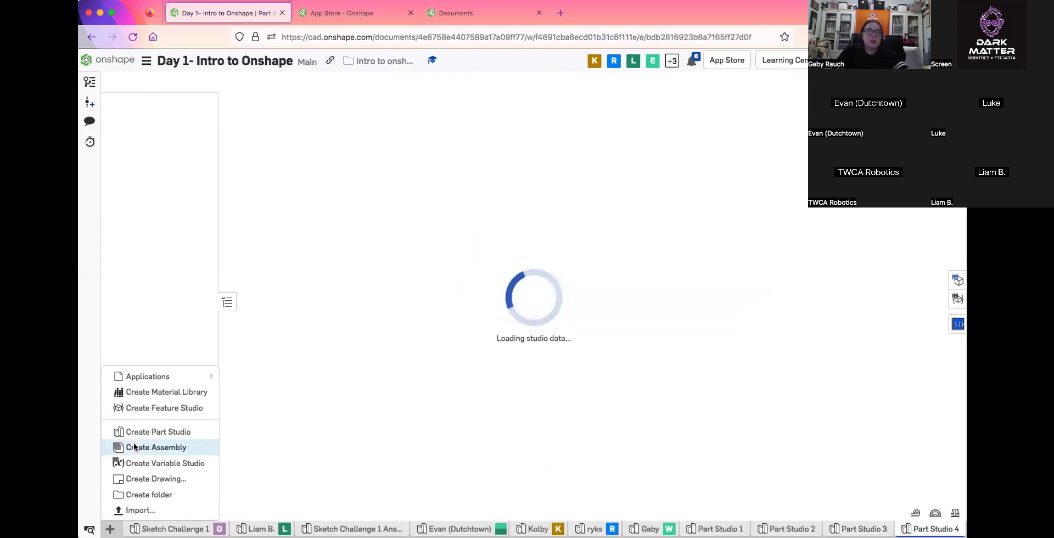
Add a fifth new Part Studio tab after Part Studio 4
click(143, 432)
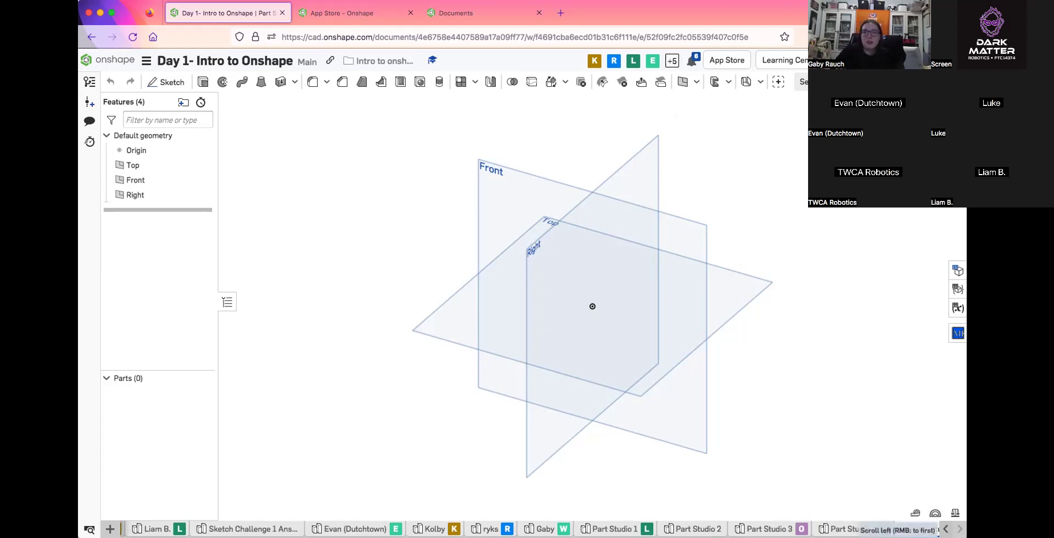
click(960, 529)
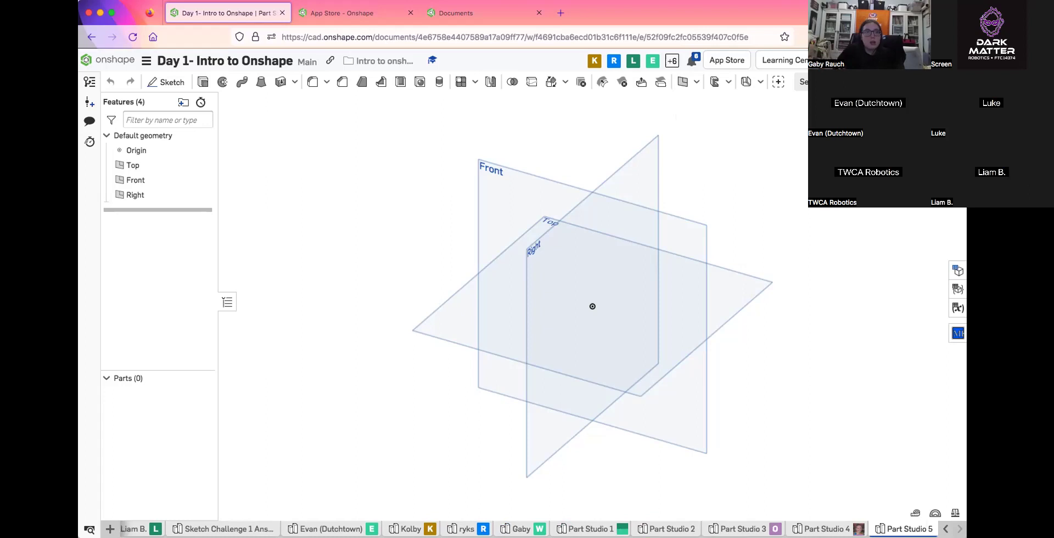
click(944, 527)
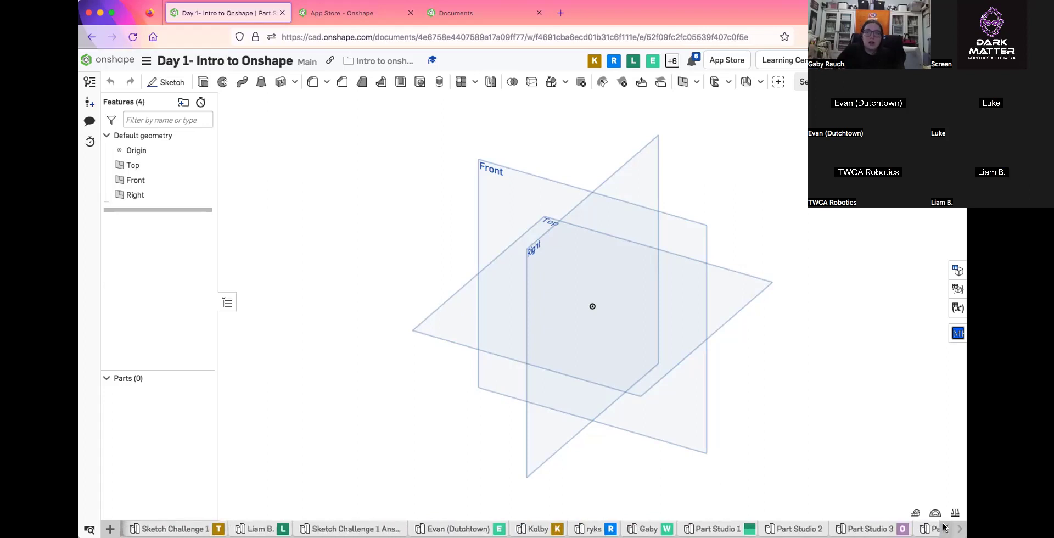
click(960, 529)
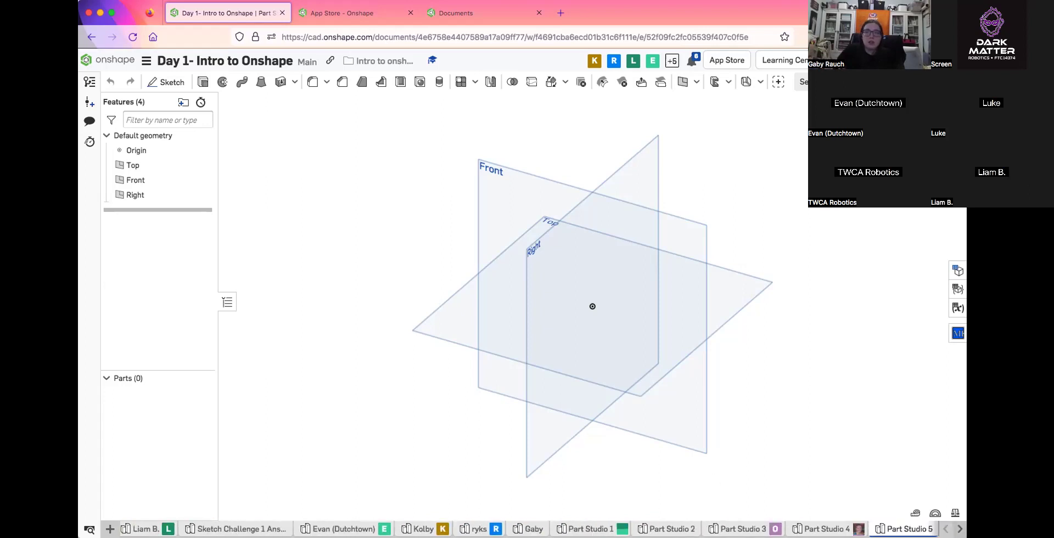
right_click(787, 528)
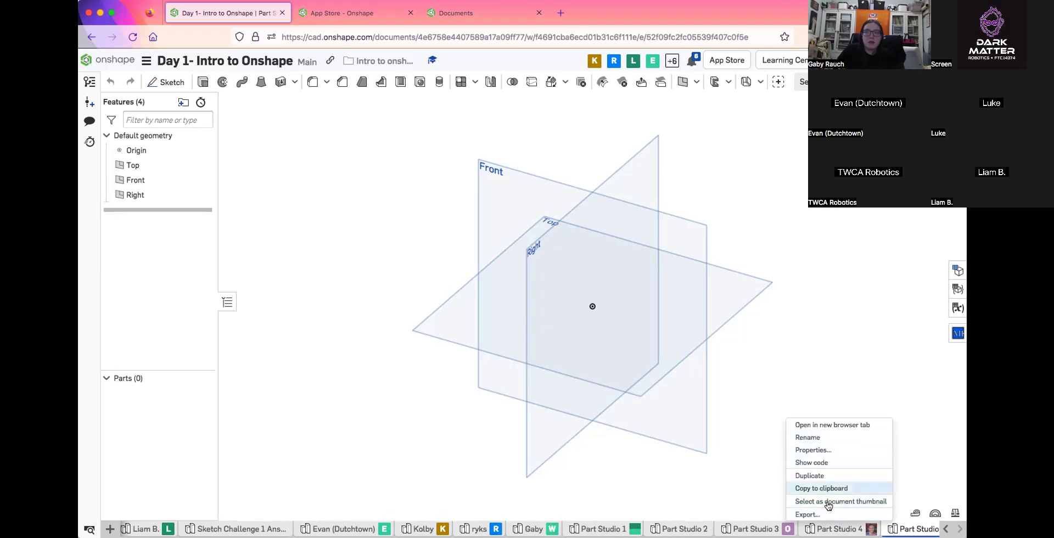
click(701, 436)
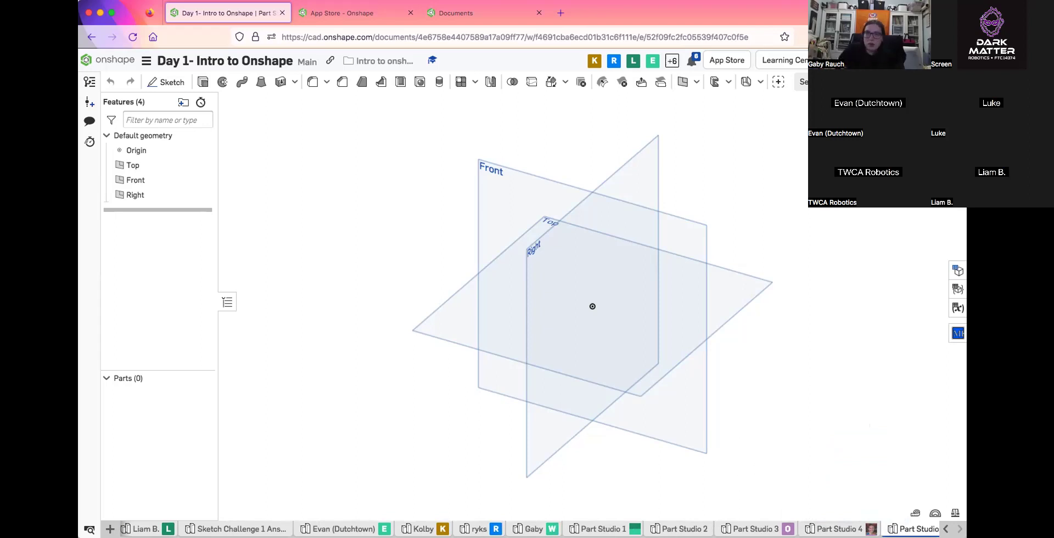
click(960, 529)
click(946, 529)
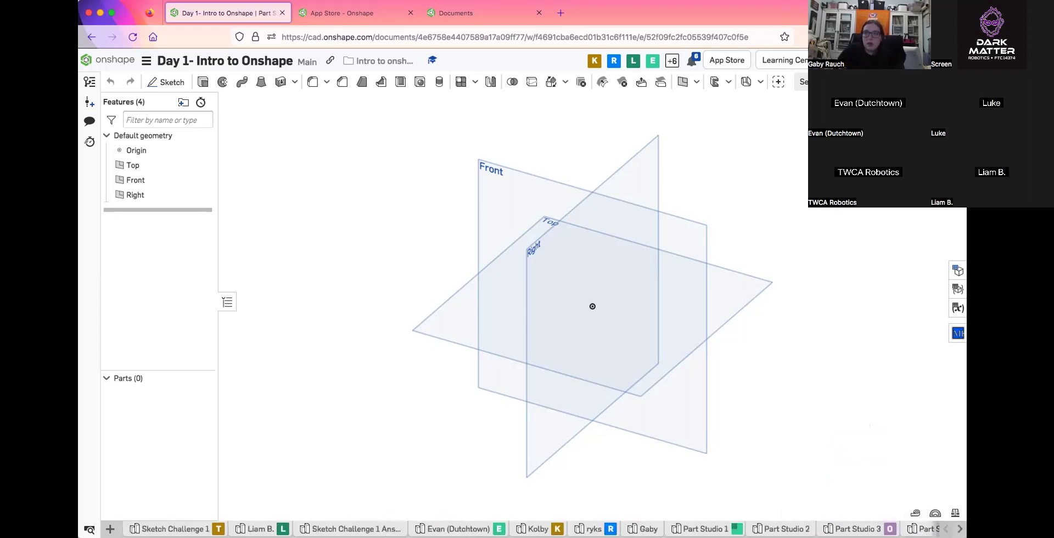
click(960, 529)
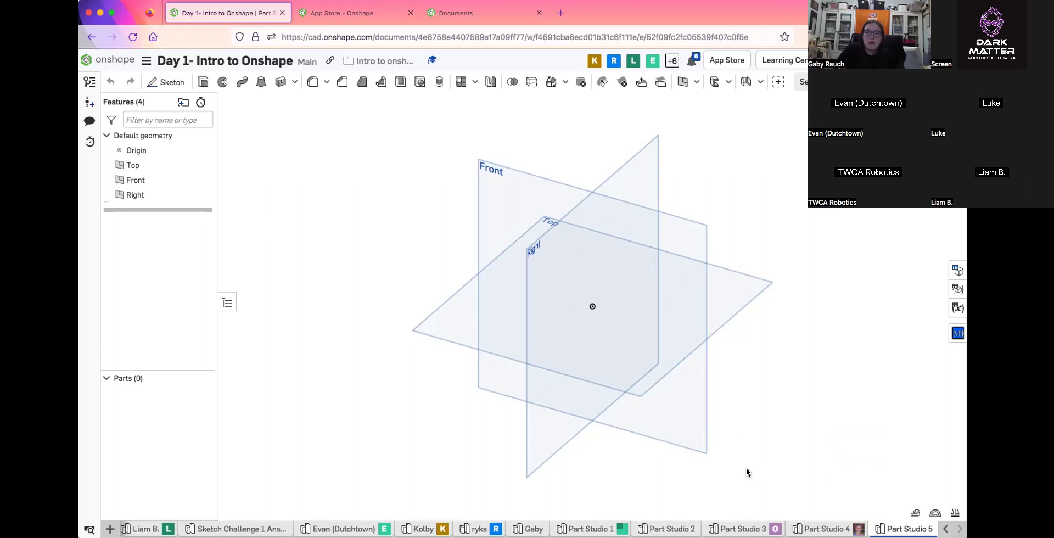
middle_drag(723, 420, 693, 421)
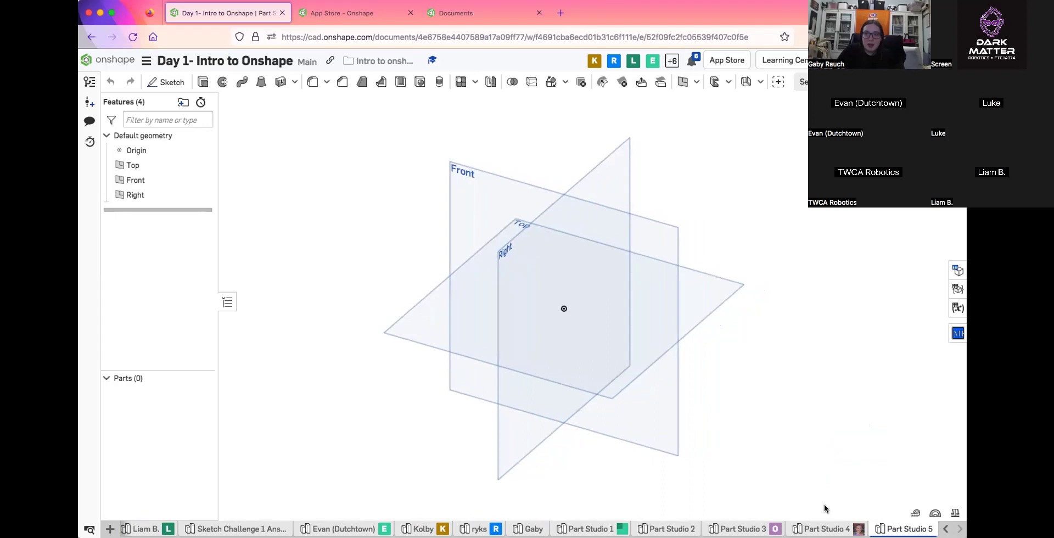
click(946, 529)
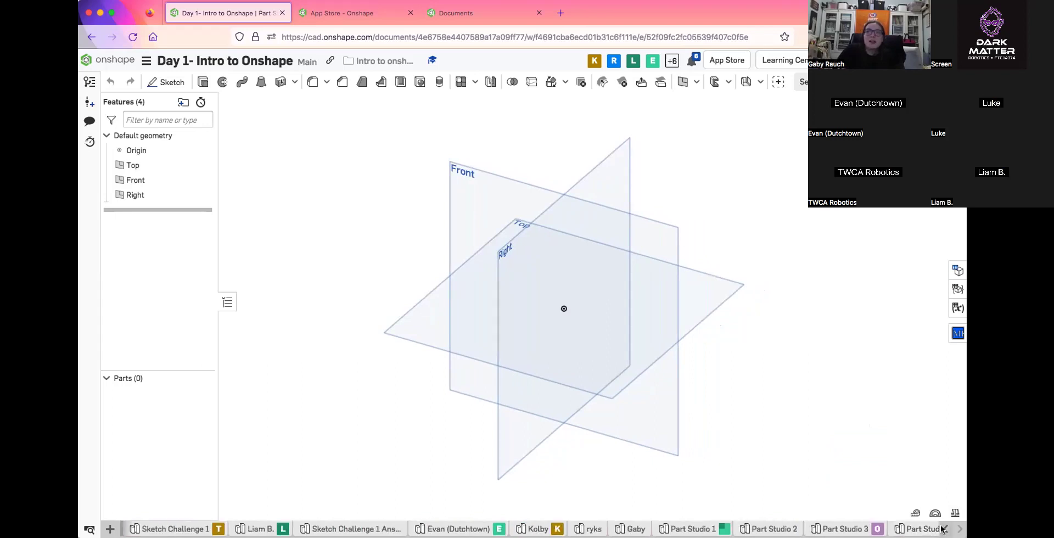
click(960, 529)
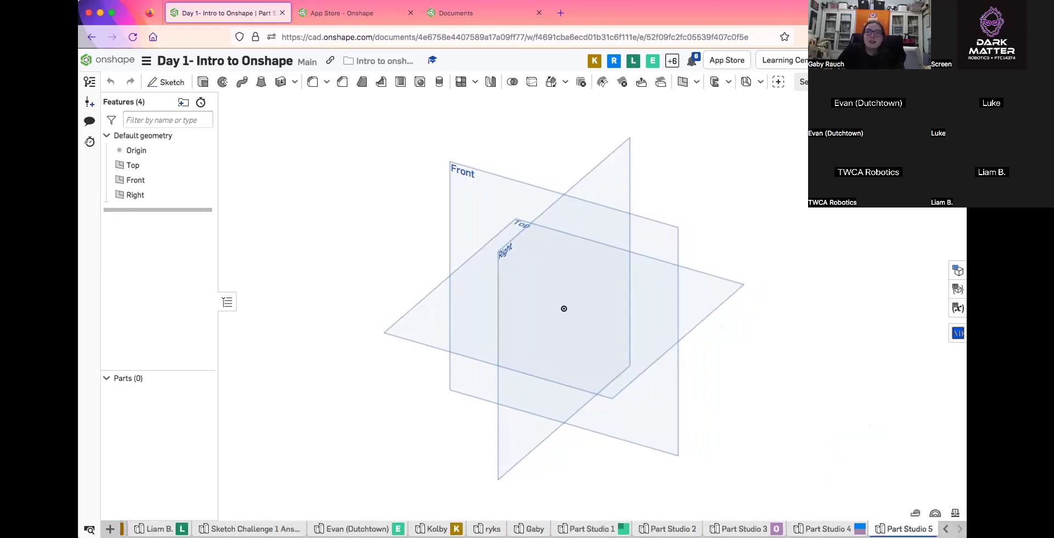
mouse_move(592, 529)
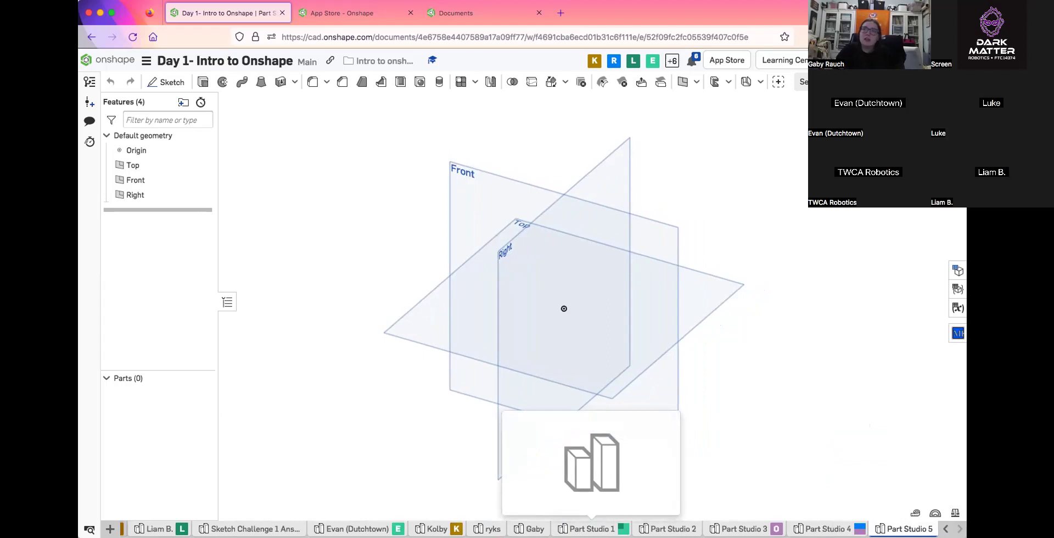
Rename the Part Studio 1 tab to a student's first name
right_click(588, 529)
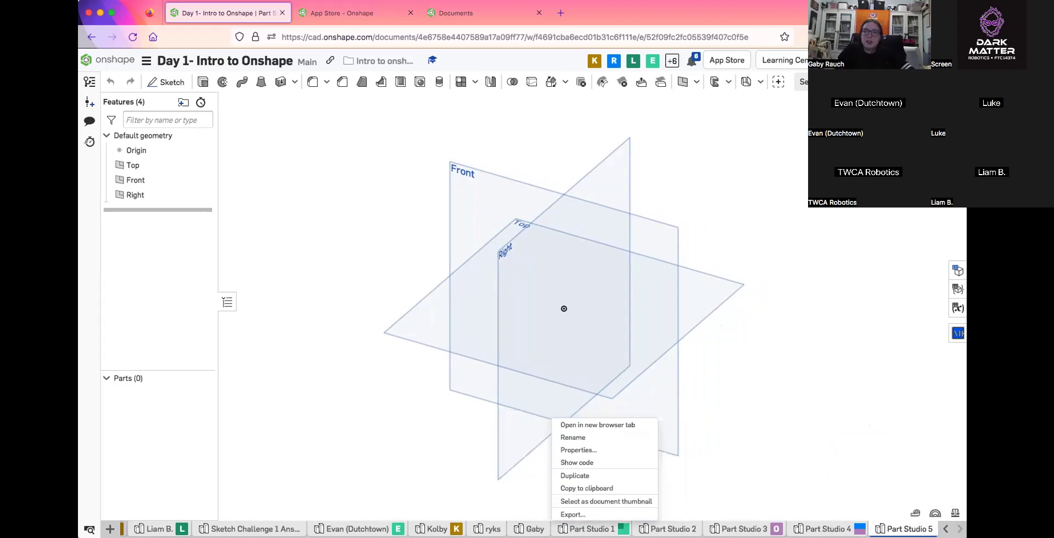
click(581, 432)
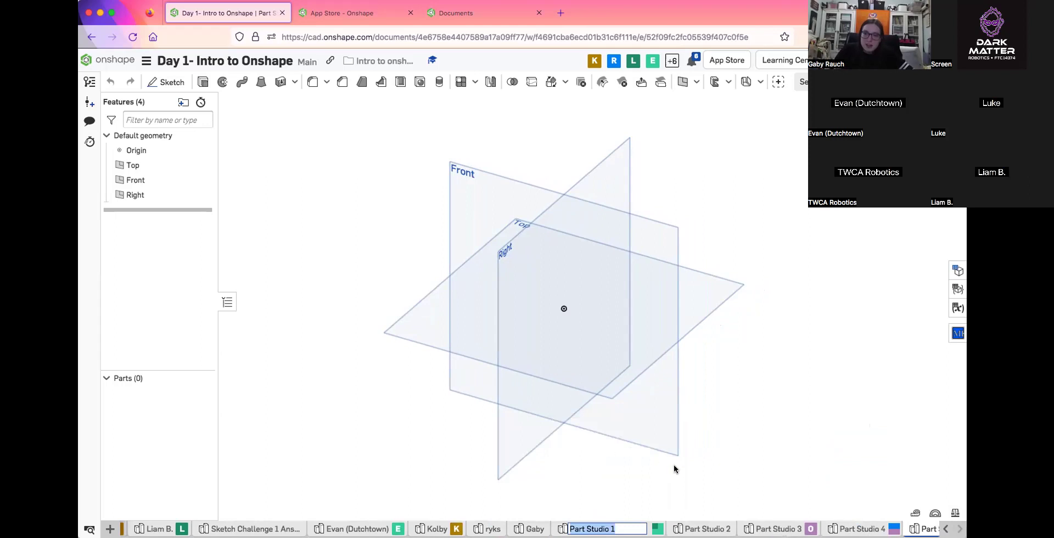
text(Luke)
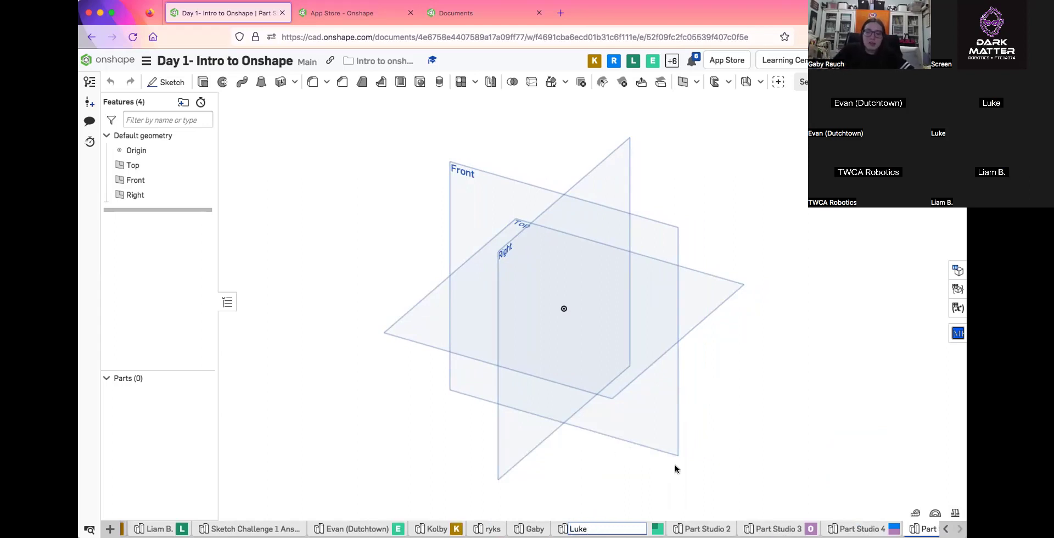
key(Return)
Rename Part Studio 2 to a student's abbreviated name, then correct it to the full first name
mouse_move(667, 529)
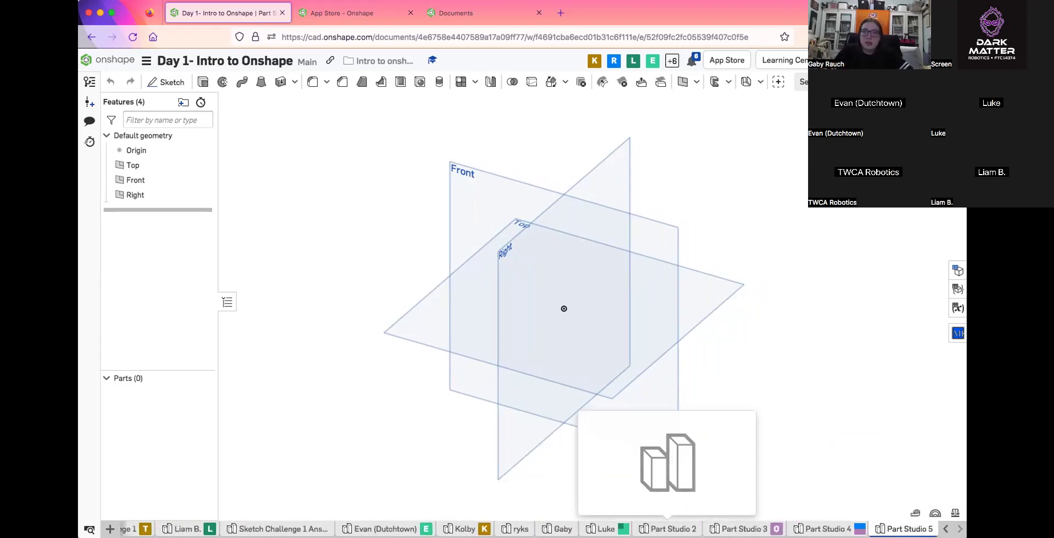
right_click(667, 529)
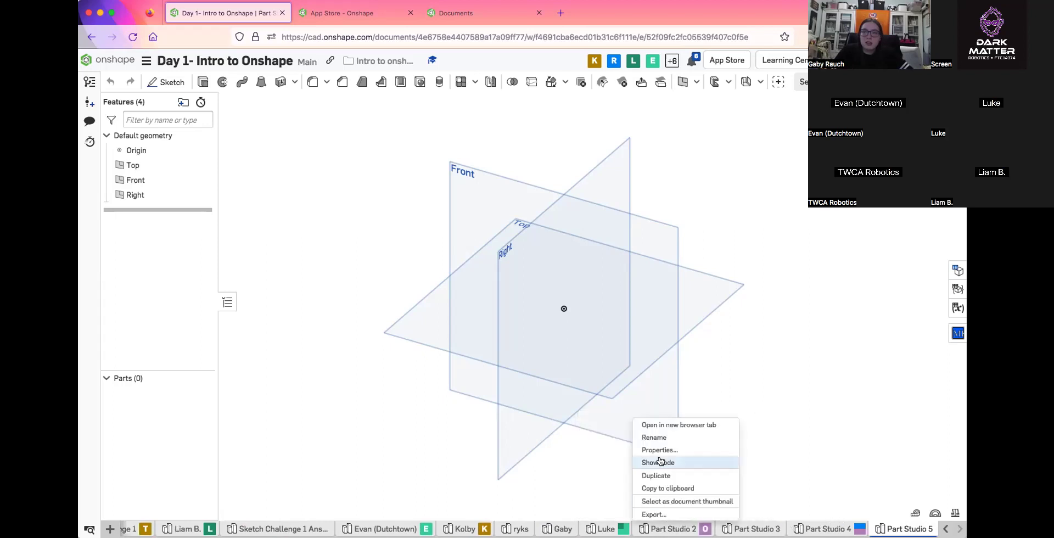
click(661, 438)
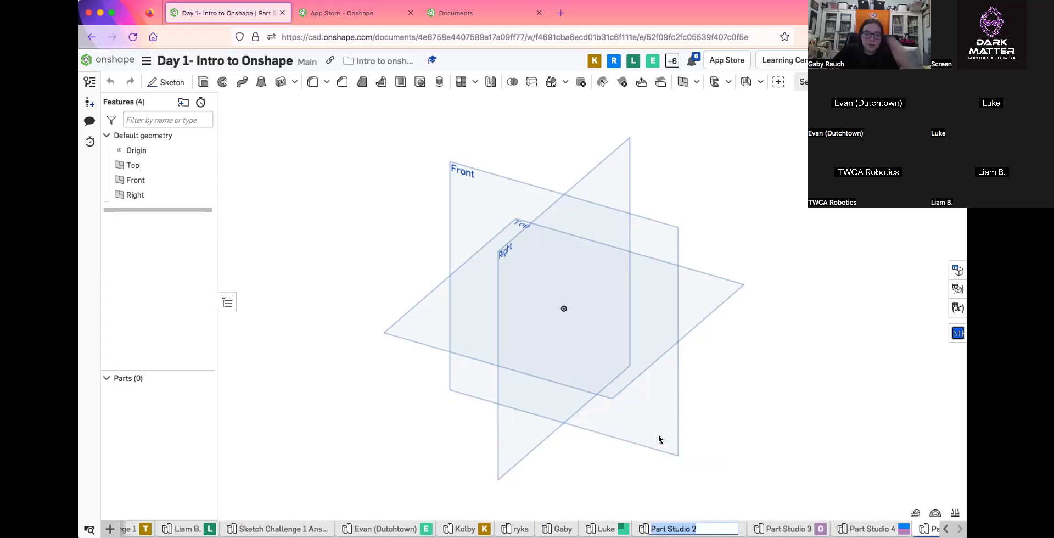
text(W)
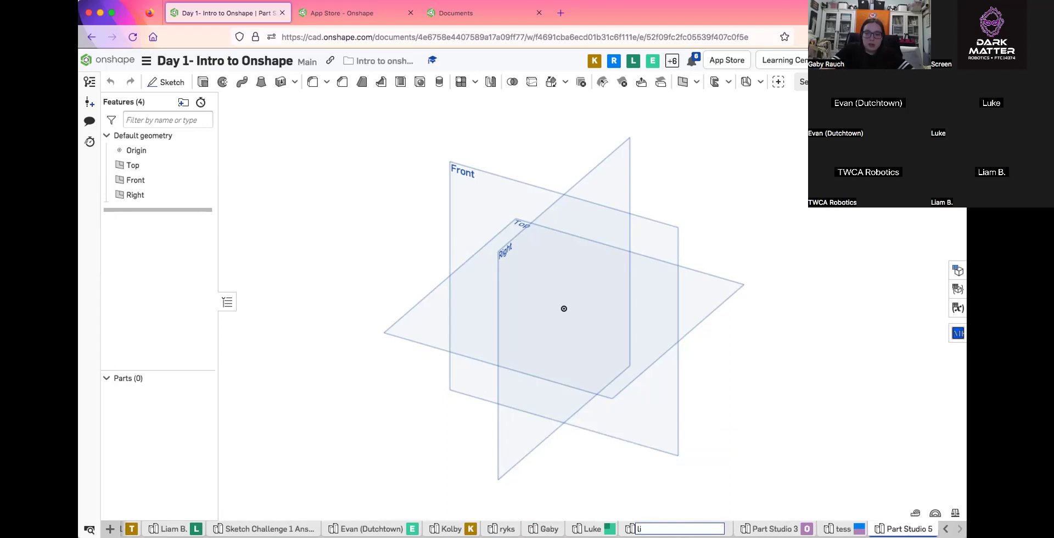
text(m)
key(Return)
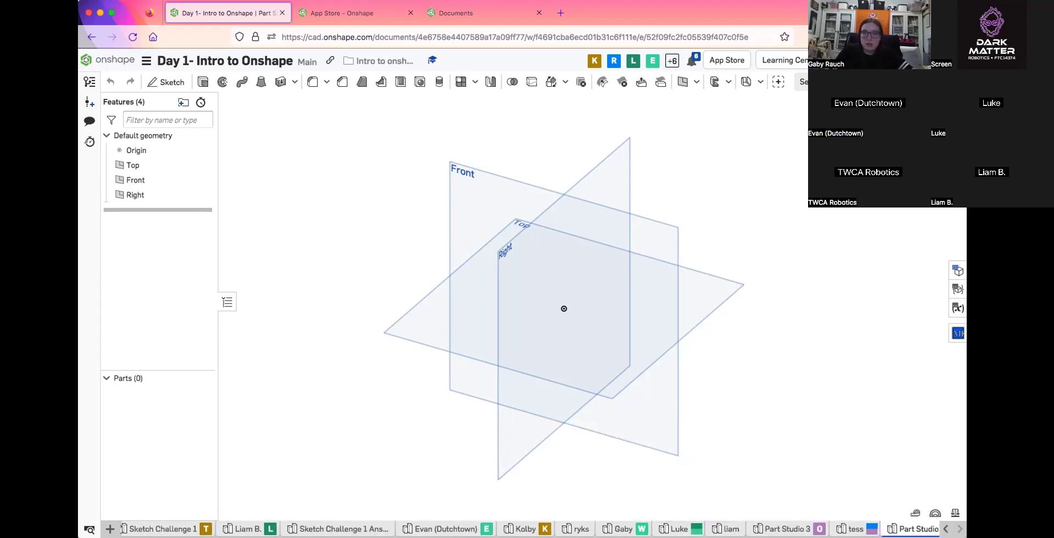
right_click(730, 529)
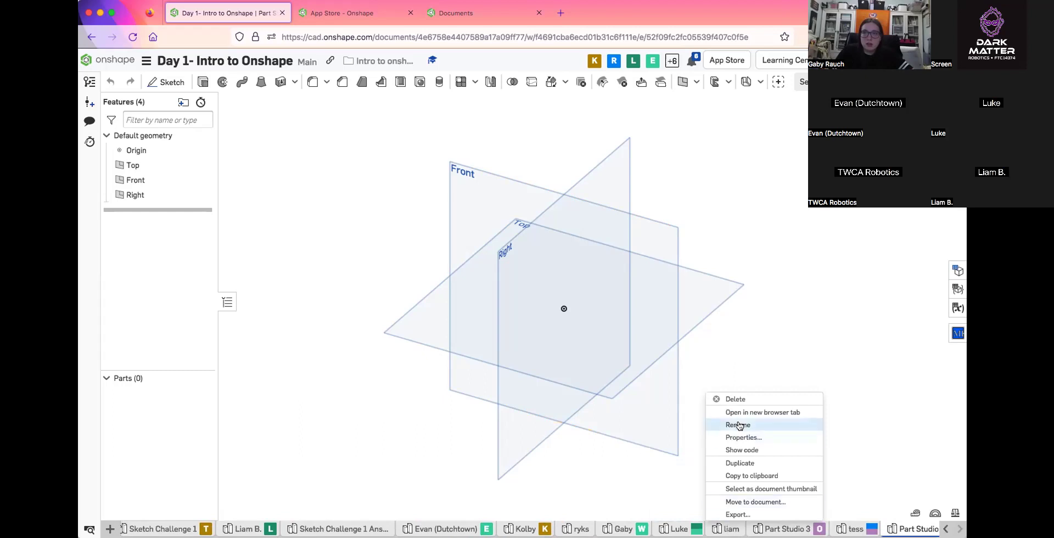
click(691, 435)
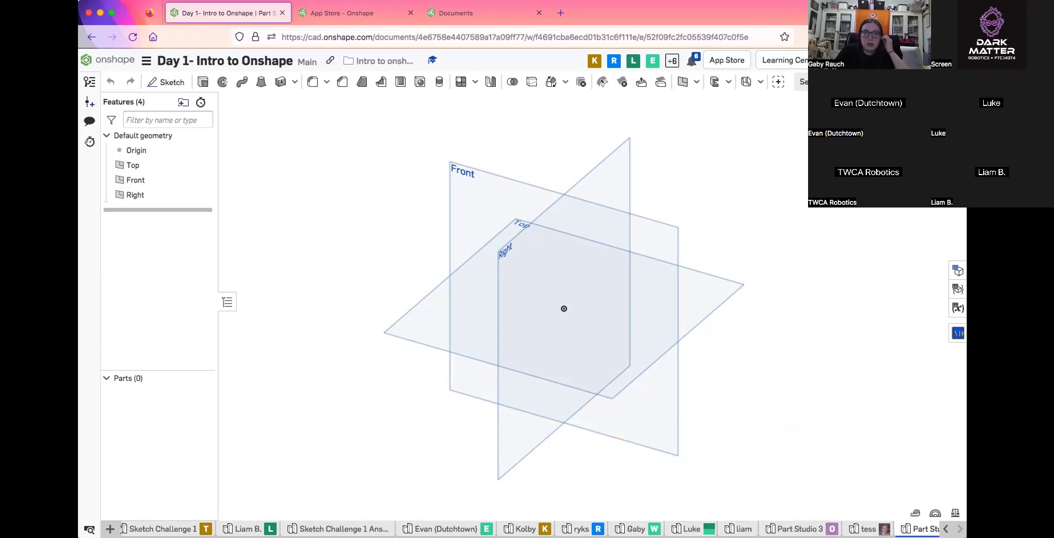
right_click(740, 529)
click(739, 401)
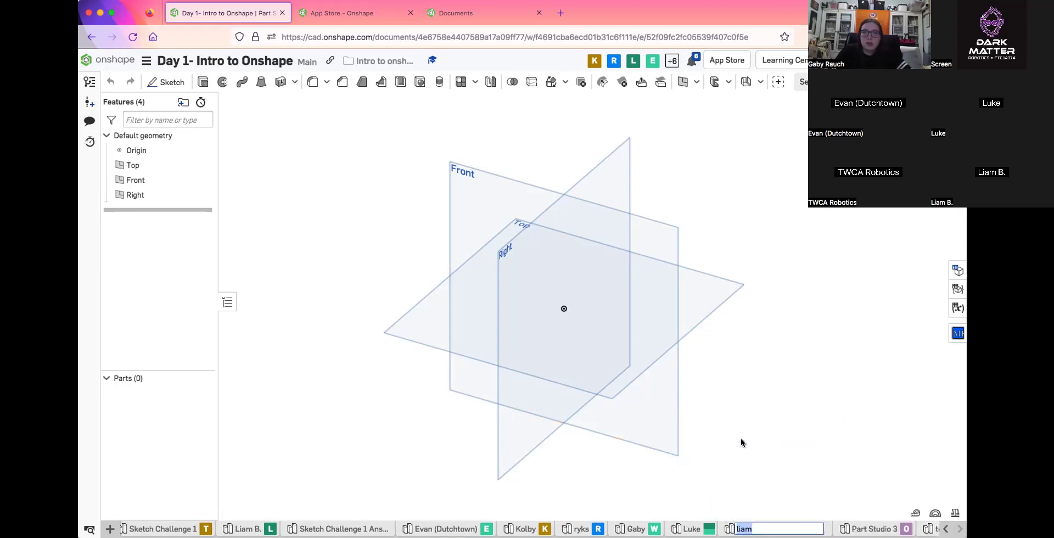
text(Will)
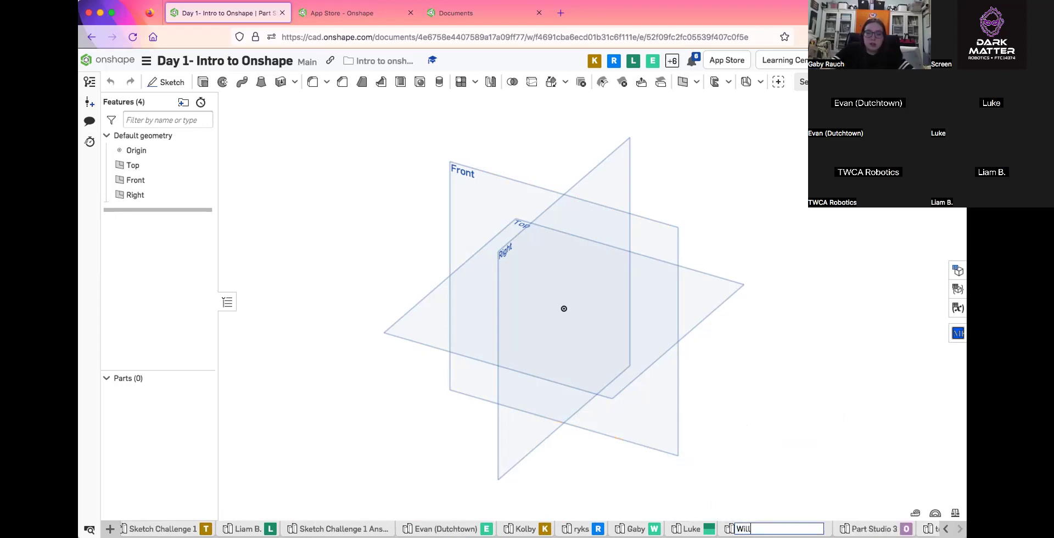
text(iam)
key(Return)
Rename the Part Studio 3 and Part Studio 5 tabs to two more students' first names
right_click(772, 529)
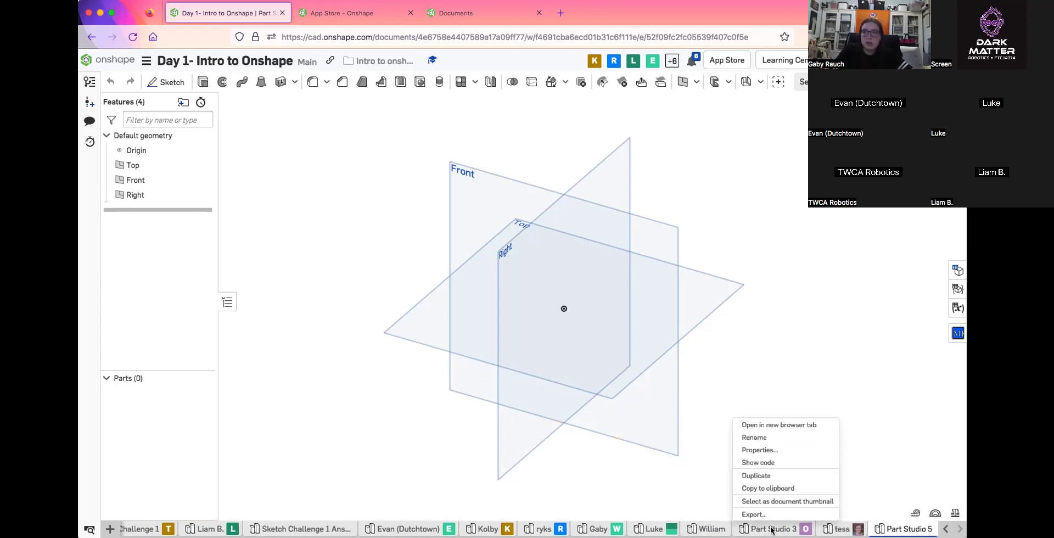
click(777, 438)
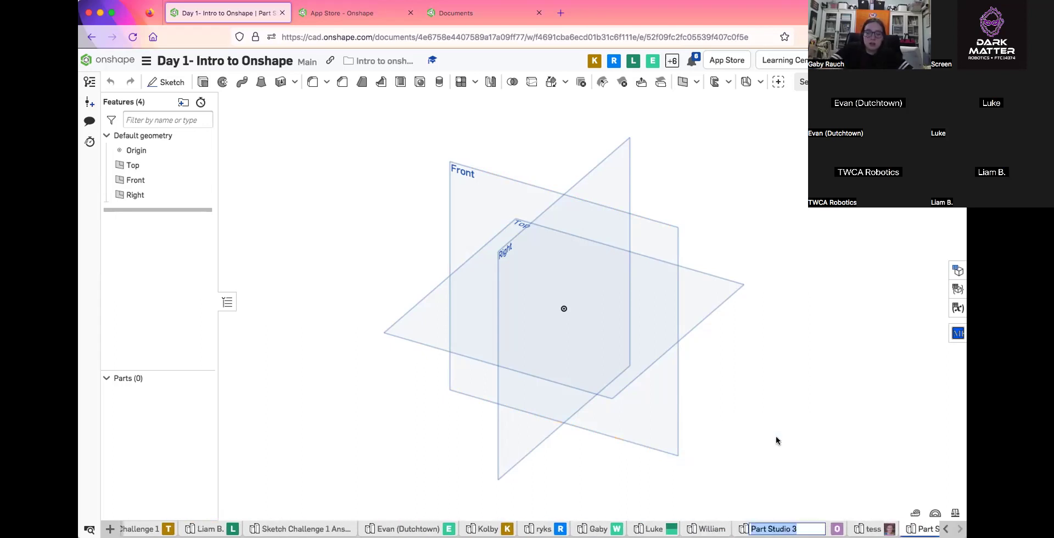
text(T)
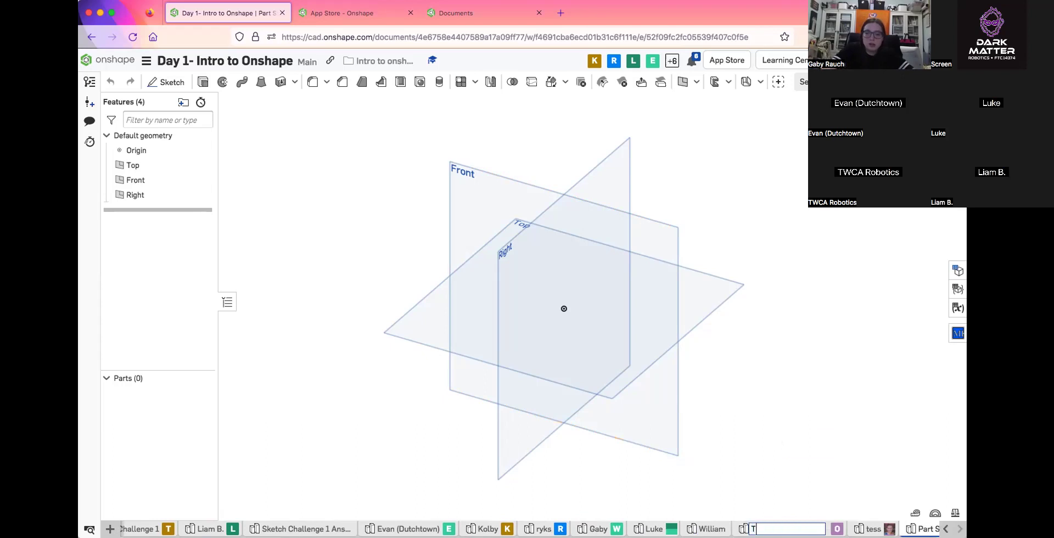
text(rist)
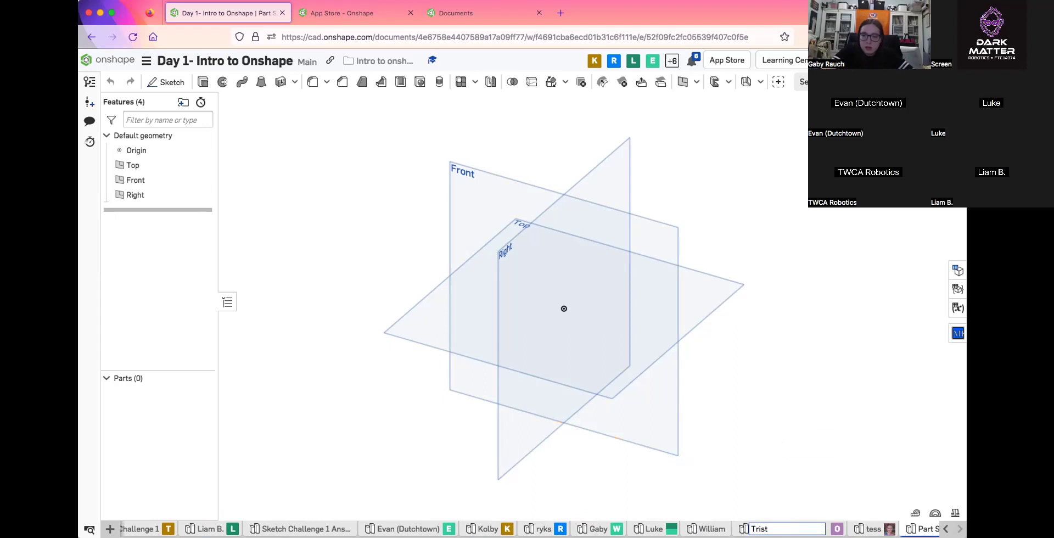
text(yn)
key(Return)
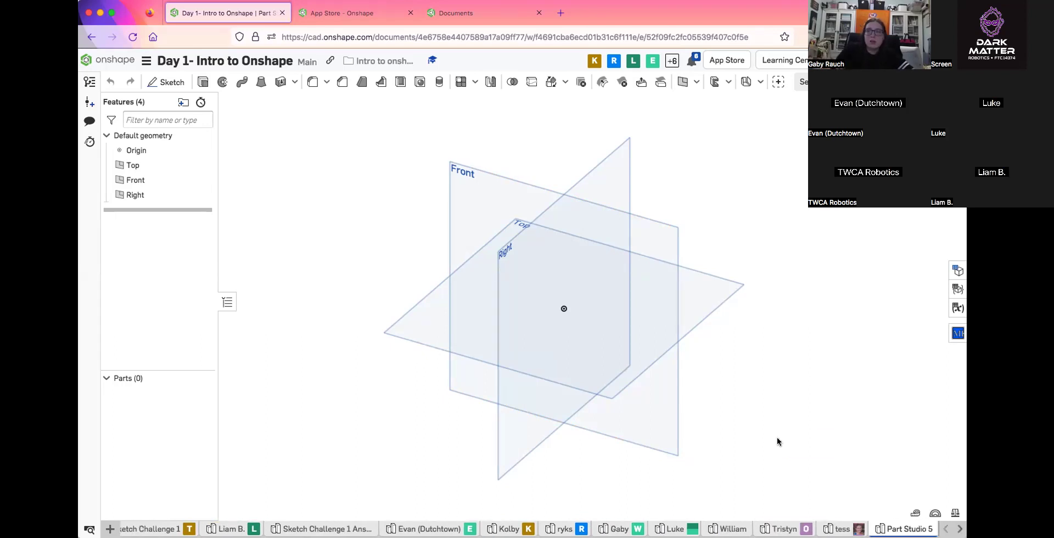
right_click(906, 529)
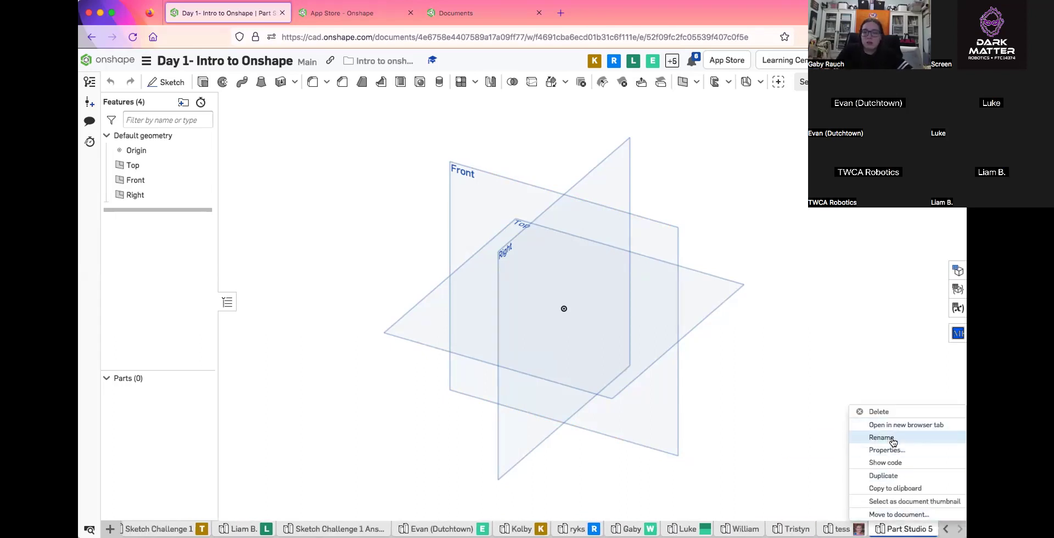
click(893, 441)
text(Oli)
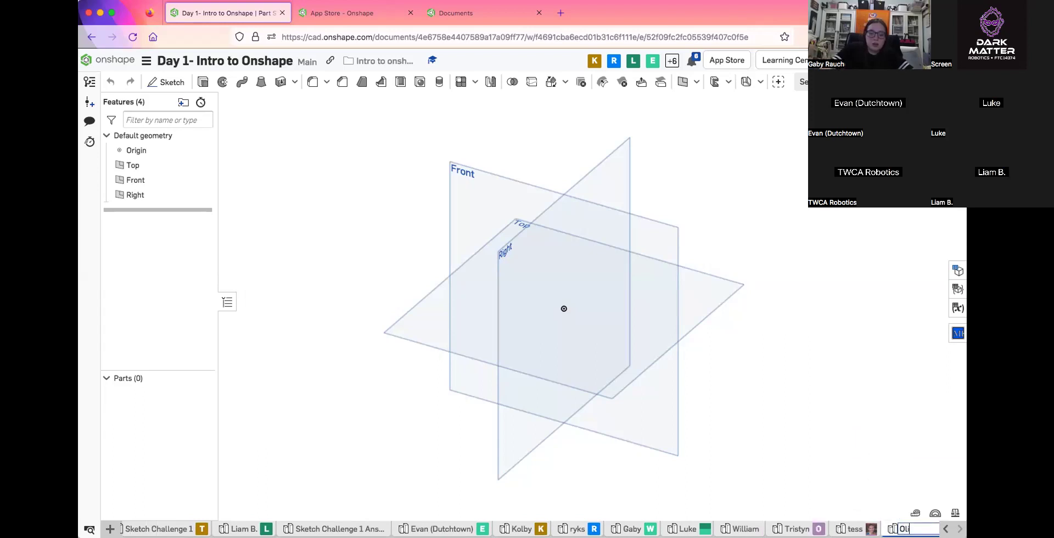
text(via)
key(Return)
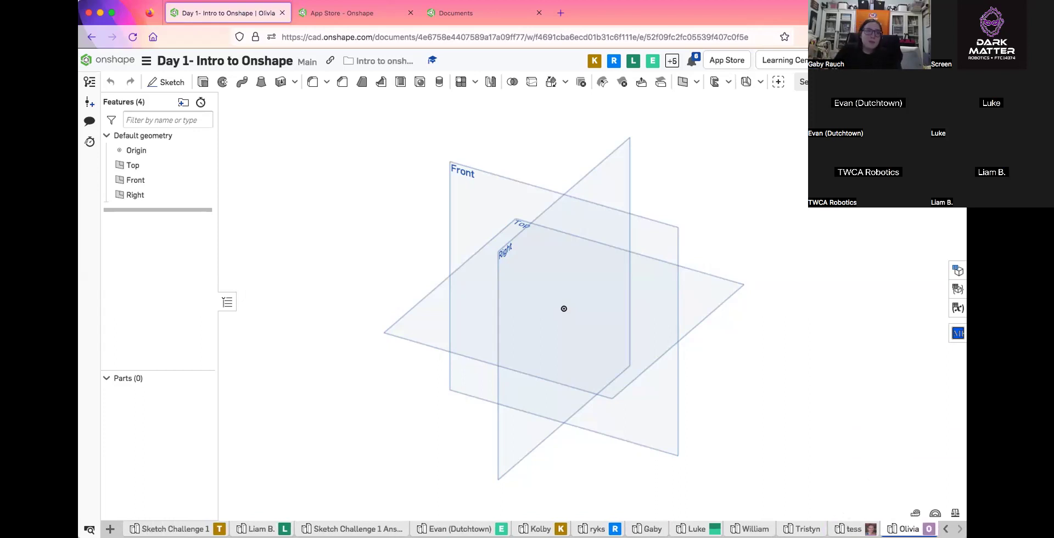
Move the Sketch Challenge 1 Answer tab to sit beside Sketch Challenge 1
mouse_move(345, 529)
mouse_down()
mouse_move(230, 529)
mouse_move(242, 529)
mouse_up()
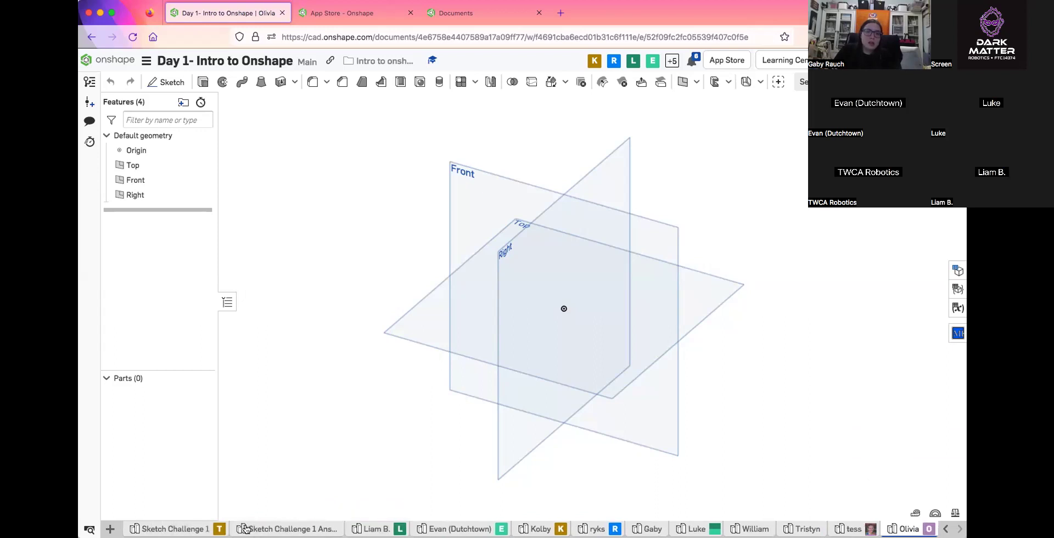
mouse_move(245, 529)
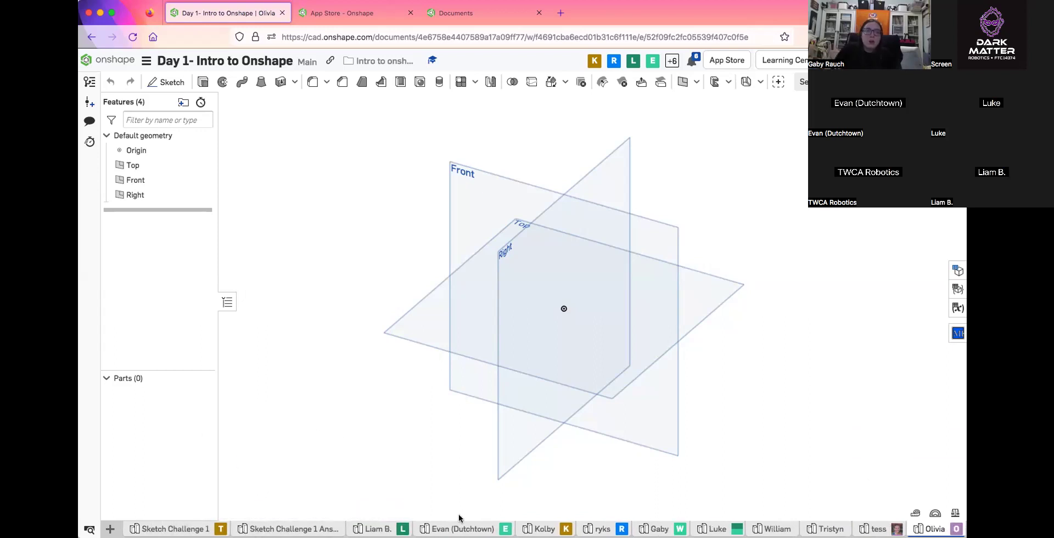
middle_drag(614, 473, 579, 471)
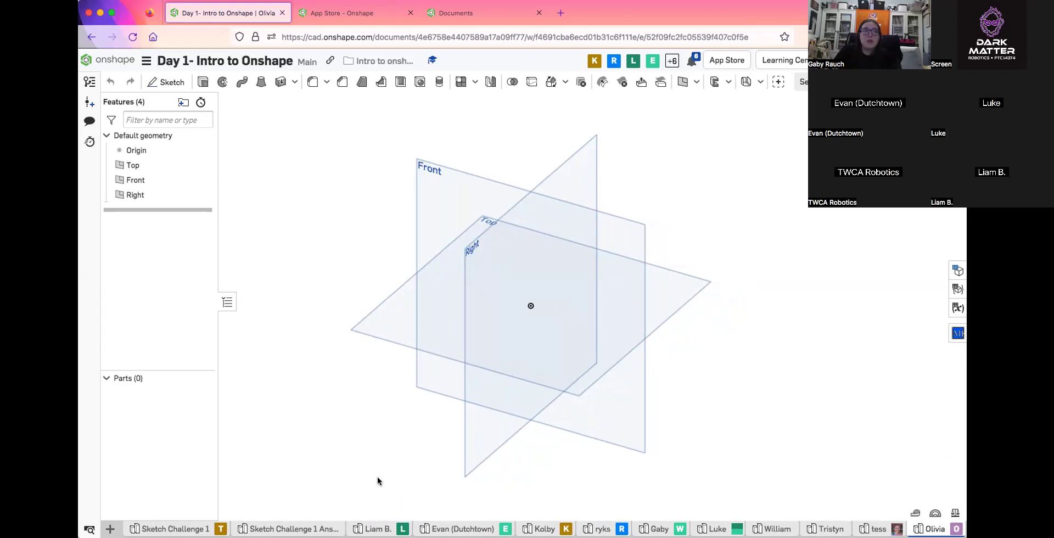
click(110, 529)
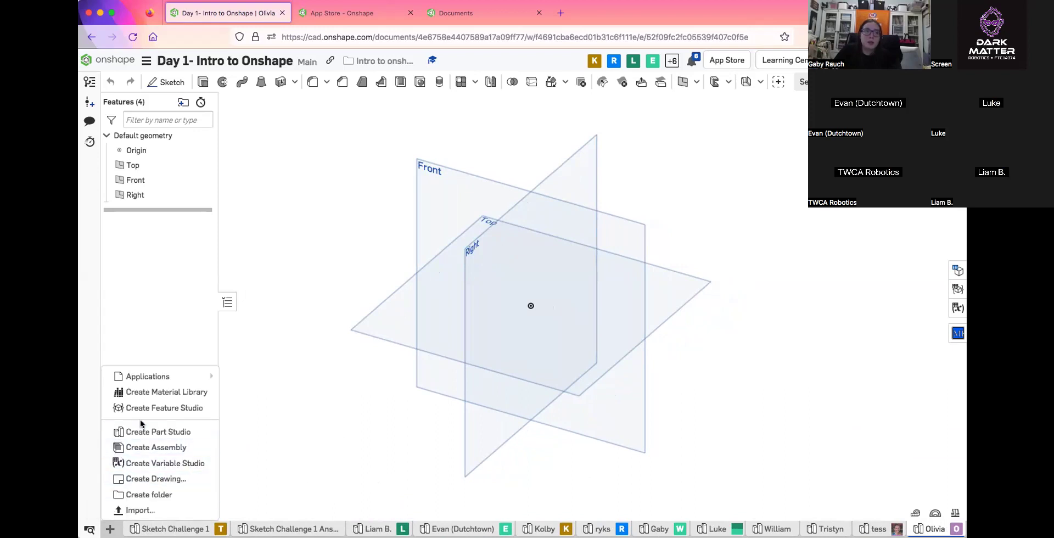
click(339, 467)
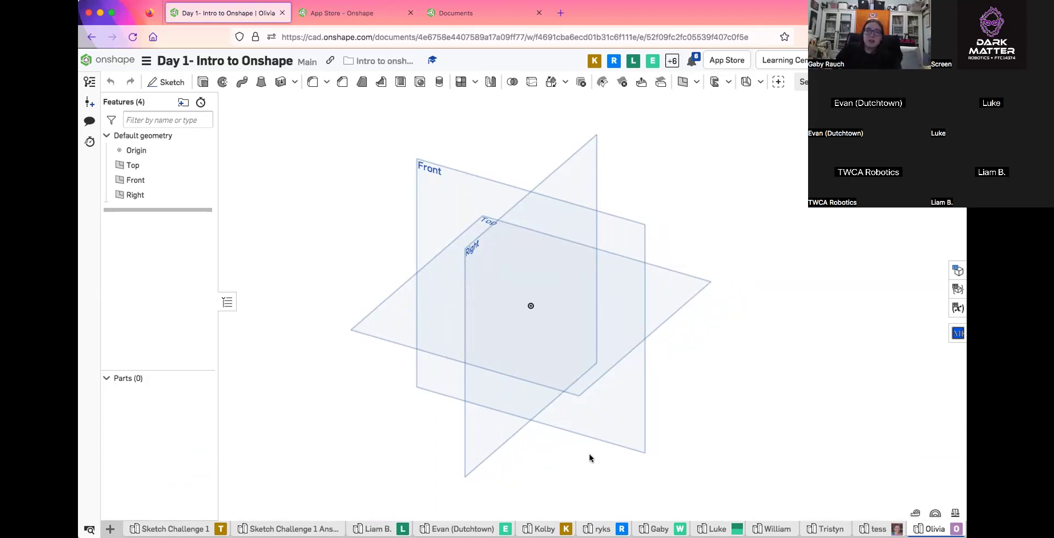
key(f)
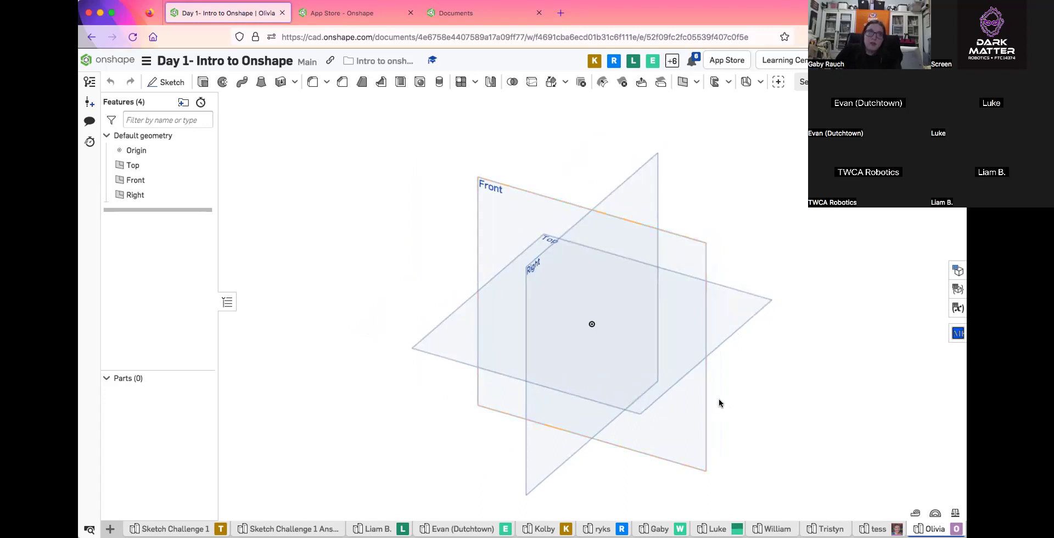
View the default planes from Front, Right, Top and isometric, orbiting before and after
right_drag(756, 410, 676, 340)
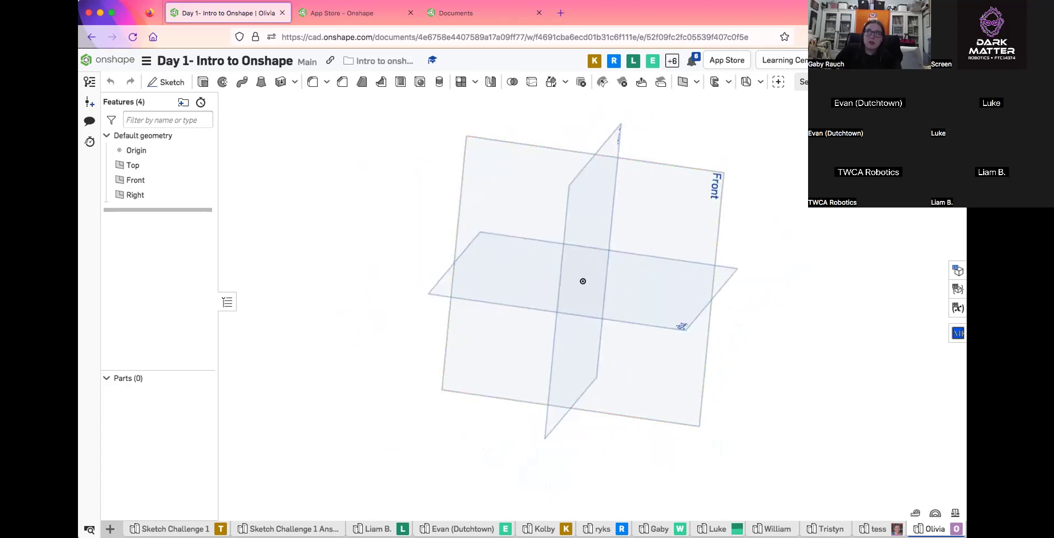
key(shift+1)
key(Left)
key(Left)
key(Left)
key(Left)
key(Left)
key(Left)
key(Left)
key(Left)
key(Left)
key(Left)
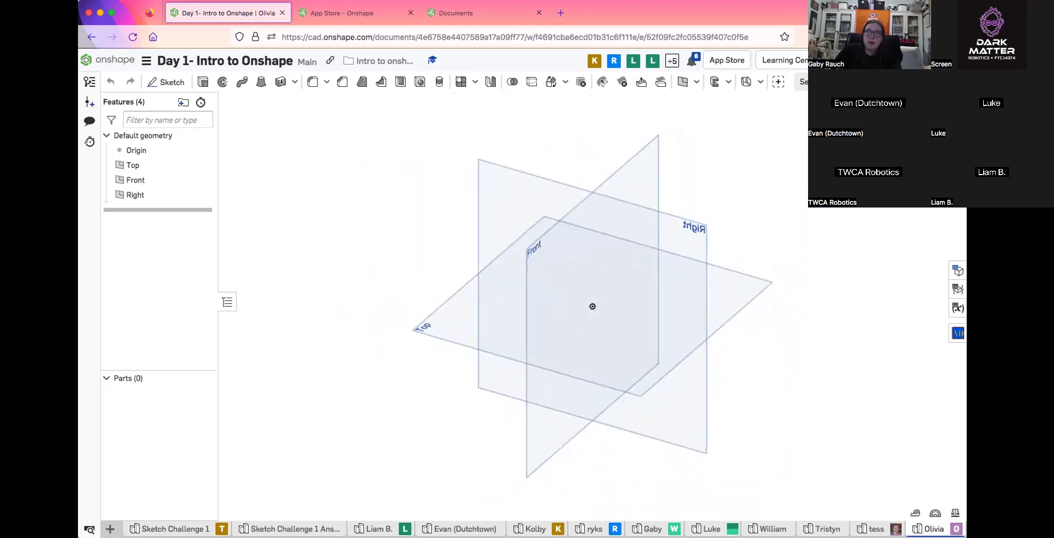
key(shift+4)
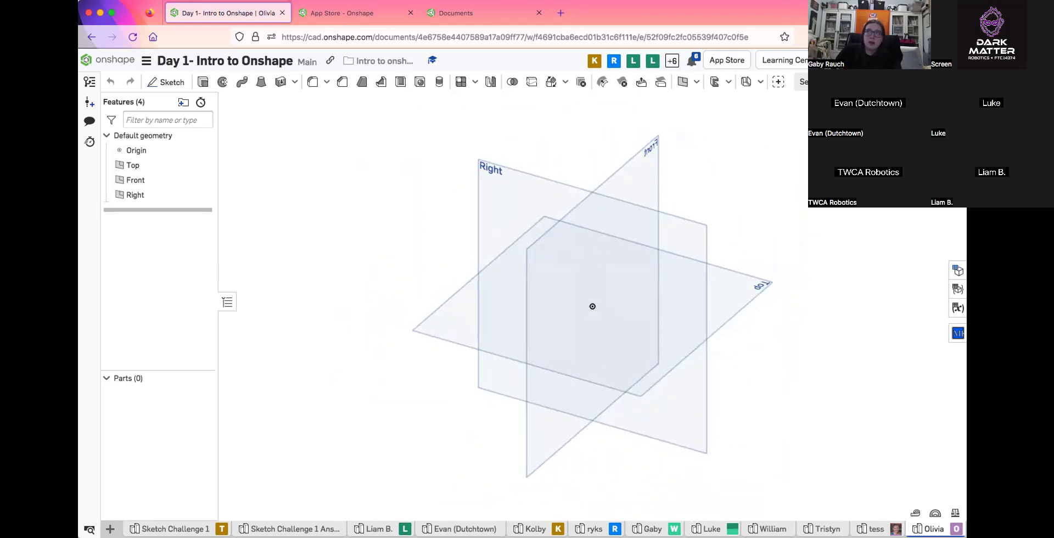
key(shift+7)
key(shift+5)
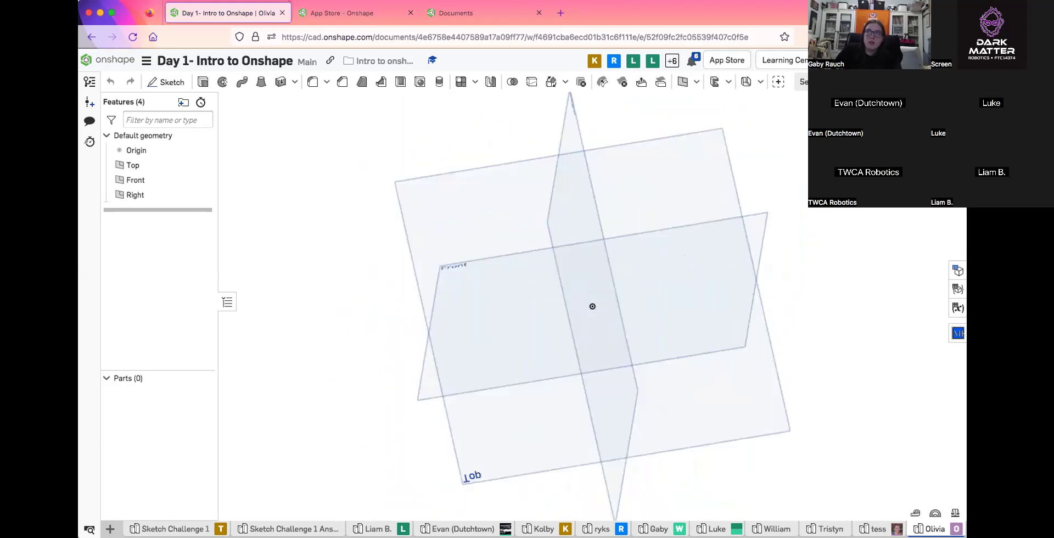
key(shift+7)
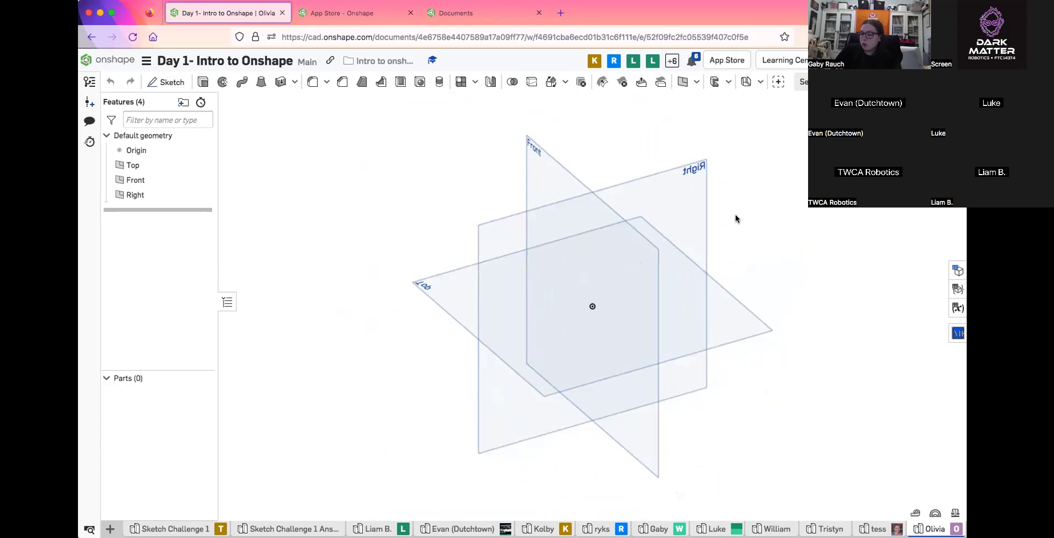
right_drag(735, 218, 665, 223)
Zoom in and out repeatedly on the default planes, then pan them sideways
scroll(740, 240, down, 3)
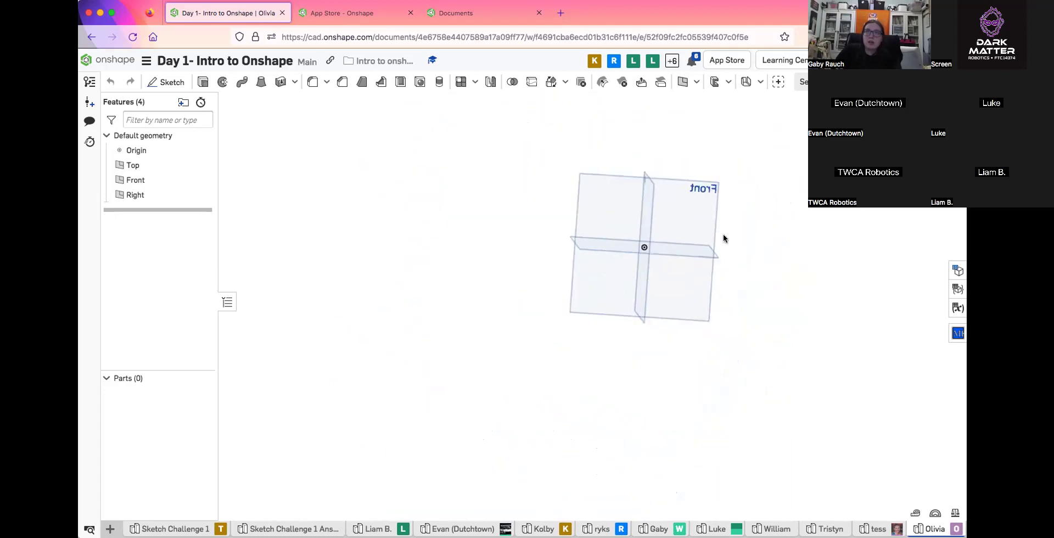
scroll(723, 235, up, 6)
scroll(723, 235, down, 7)
scroll(724, 238, up, 3)
scroll(723, 238, down, 4)
scroll(724, 238, up, 1)
scroll(723, 238, up, 1)
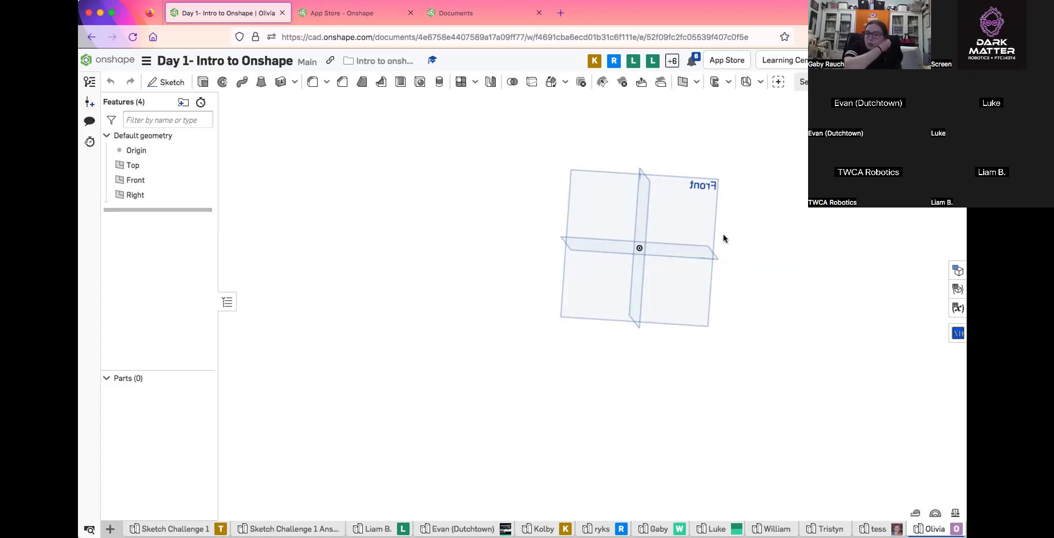
middle_drag(724, 238, 551, 277)
Zoom in and out again, orbit slightly, and pan the planes off the canvas
scroll(682, 263, up, 5)
scroll(555, 279, down, 3)
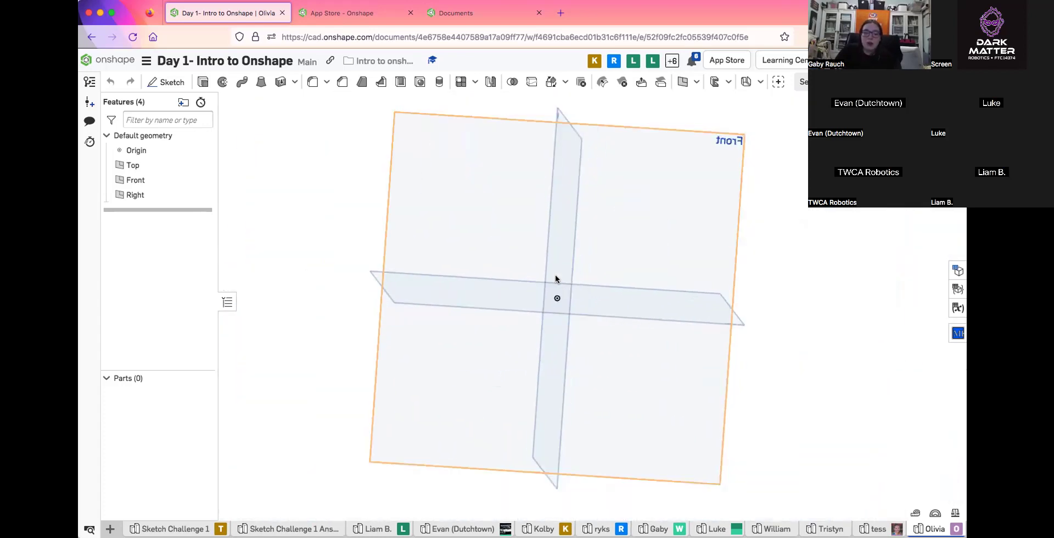
scroll(556, 279, up, 3)
scroll(555, 279, down, 3)
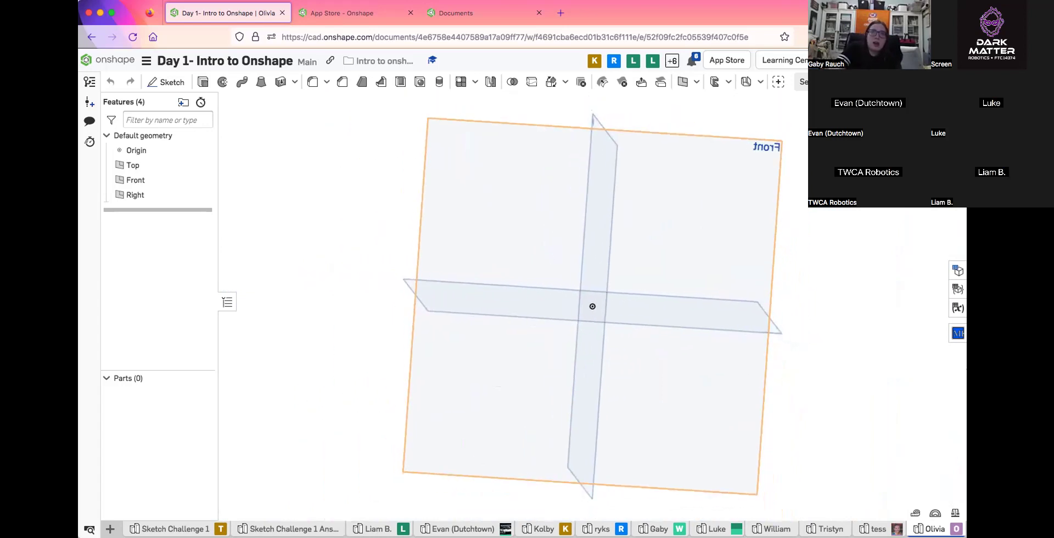
scroll(591, 288, up, 2)
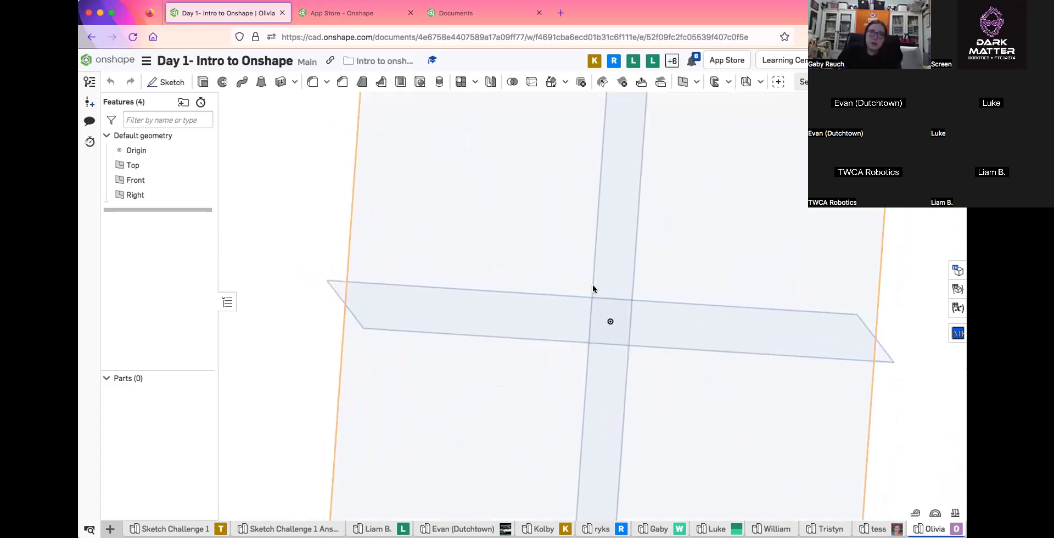
scroll(591, 287, down, 5)
right_drag(600, 299, 599, 287)
scroll(599, 288, up, 5)
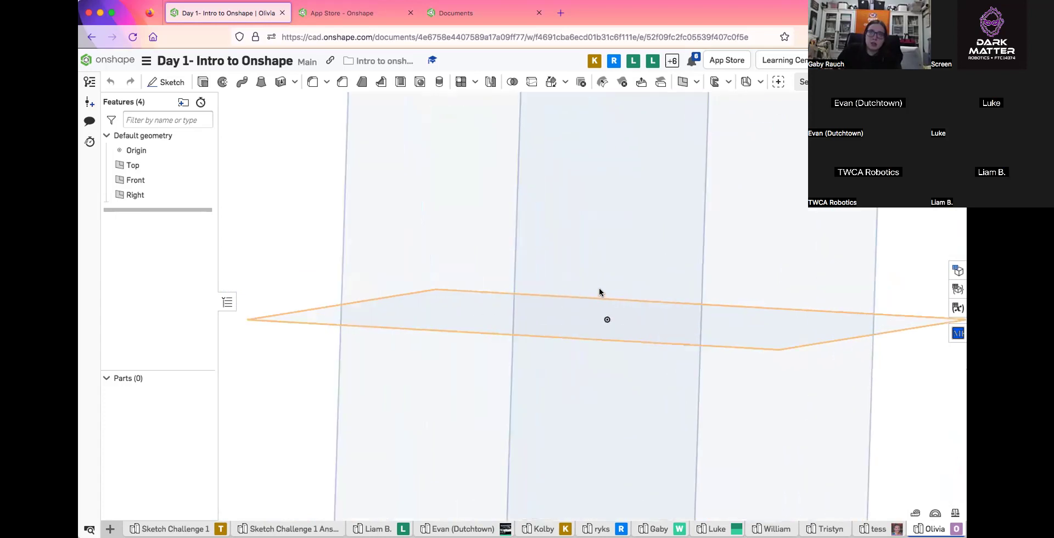
scroll(598, 288, down, 2)
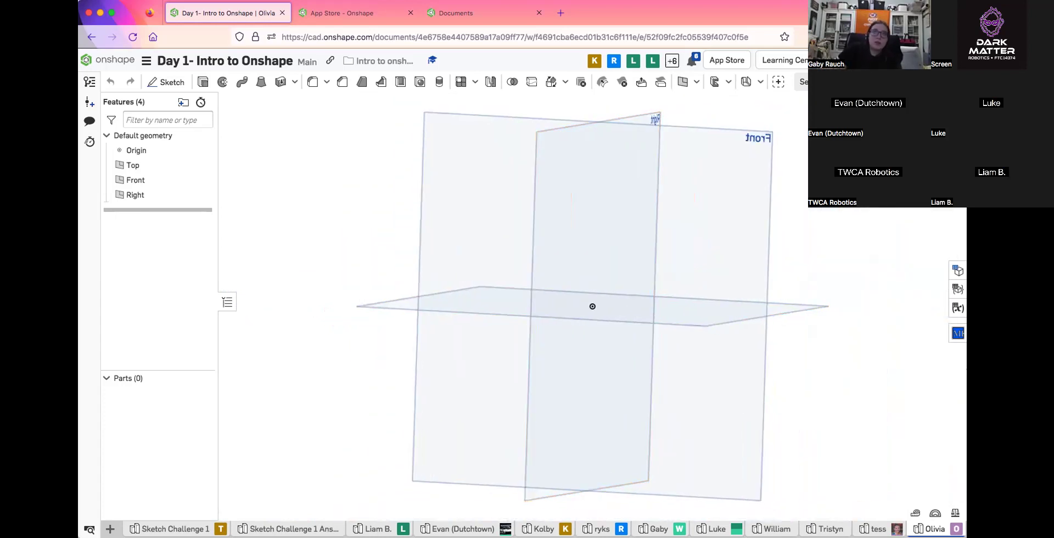
scroll(816, 262, down, 5)
middle_drag(815, 258, 674, 278)
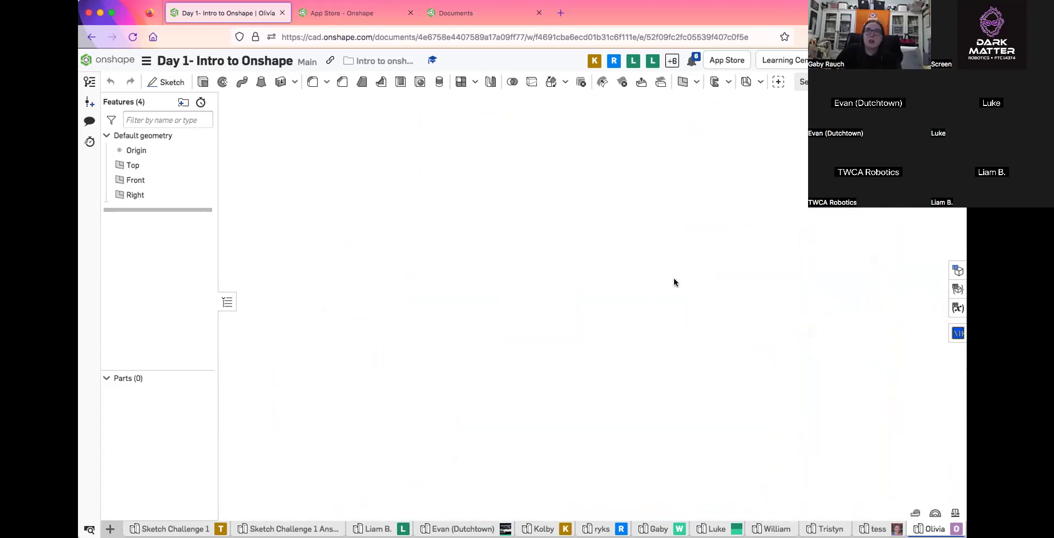
Fit the planes back into view, then check the Front, Right and isometric views
key(f)
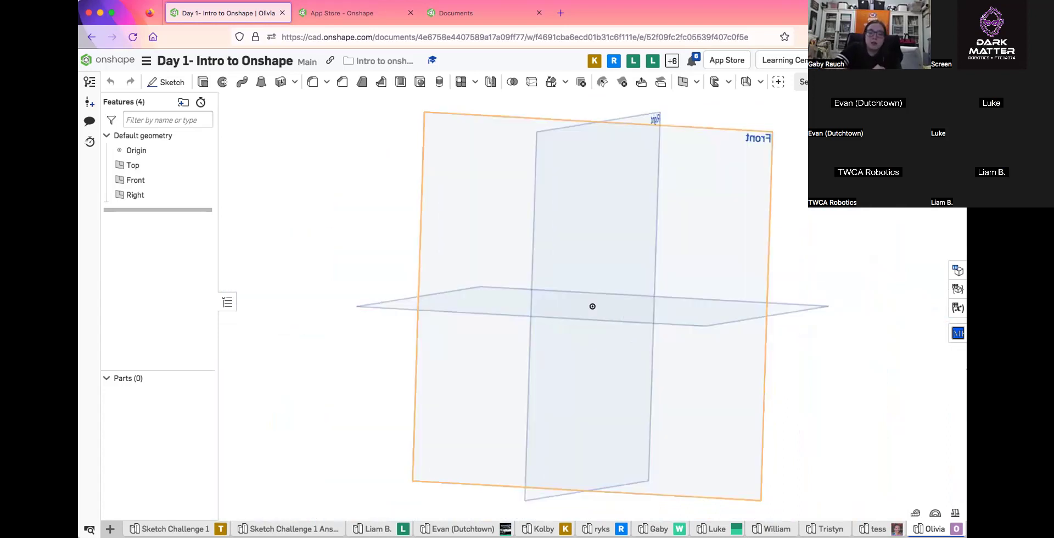
key(n)
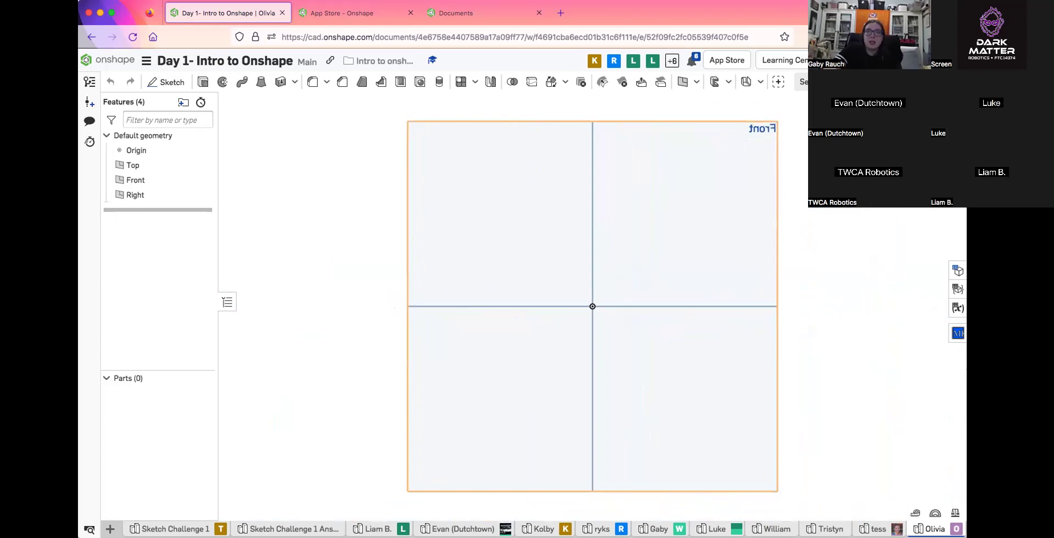
right_drag(668, 277, 680, 348)
key(n)
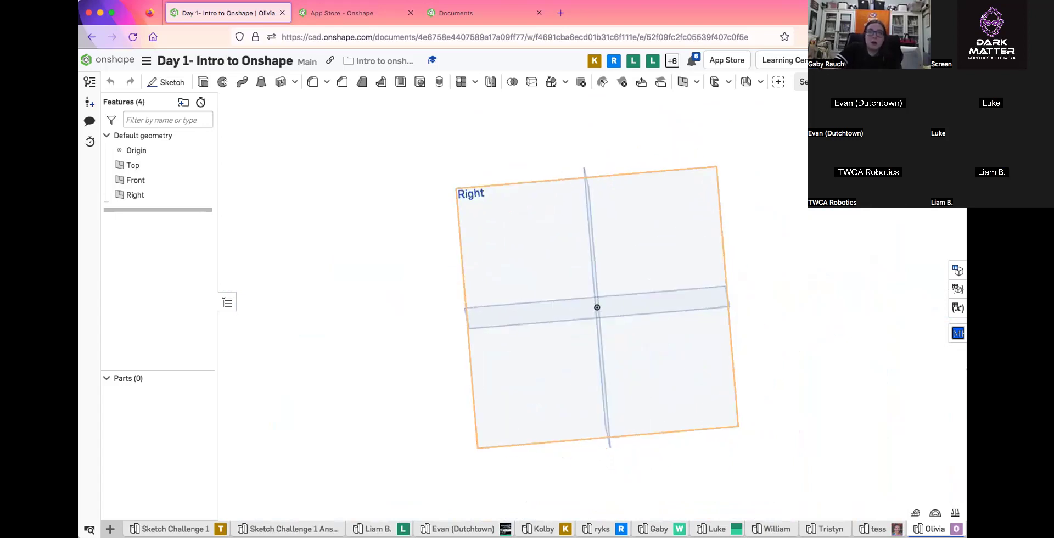
key(shift+7)
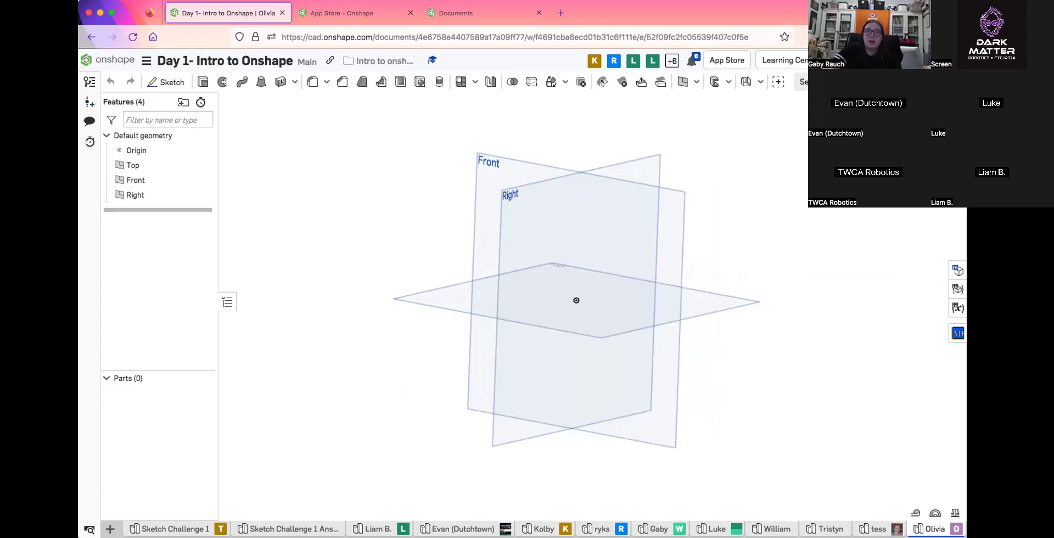
Rotate the view step by step until the Top plane nearly faces the screen
key(shift+1)
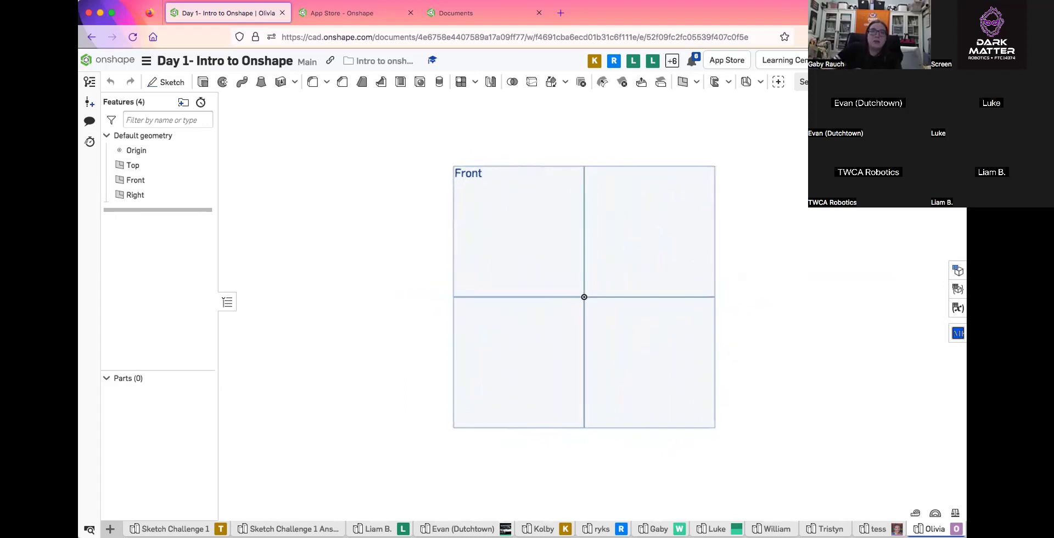
right_drag(730, 353, 621, 295)
key(shift+7)
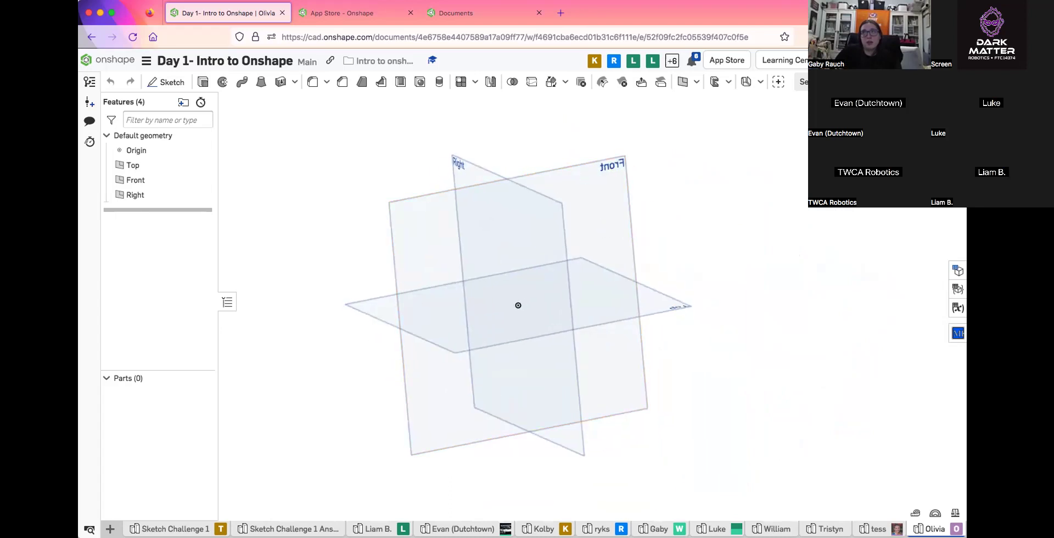
key(shift+2)
key(Up)
key(Up)
key(Up)
key(Up)
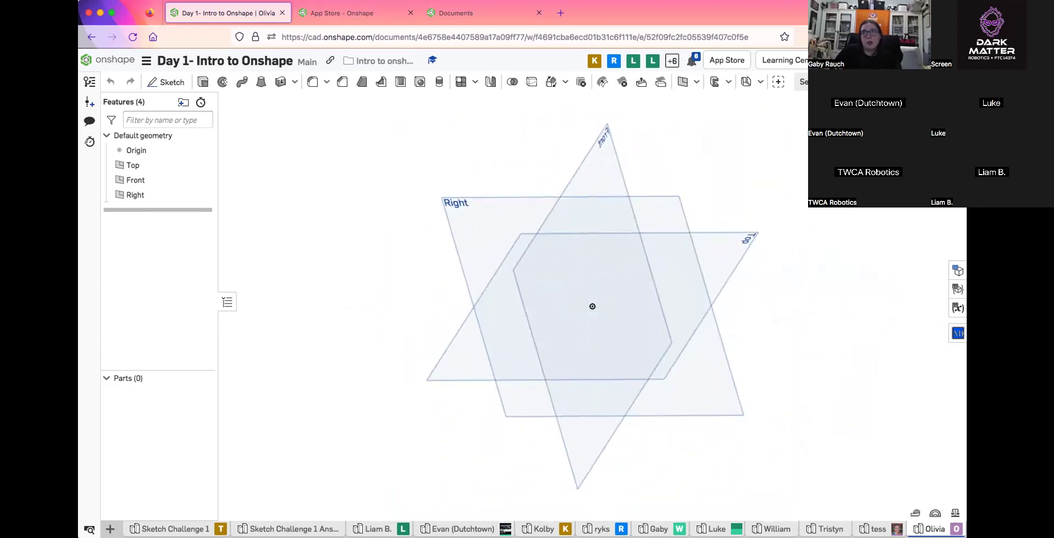
key(Up)
key(Up)
key(Up)
key(Up)
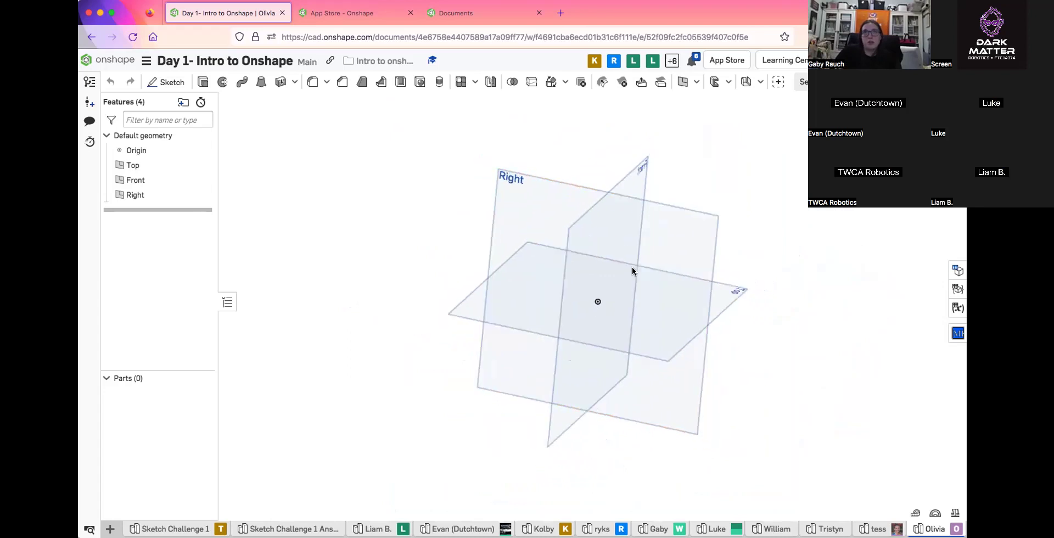
right_drag(671, 252, 677, 299)
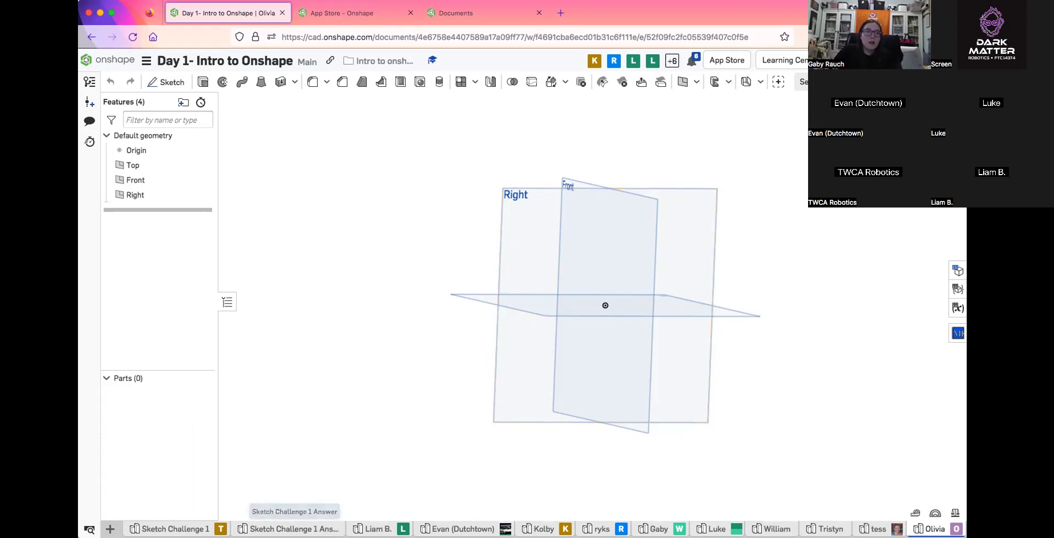
Flip through student tabs, Sketch Challenge 1 Answer and Sketch Challenge 1, ending on an empty student studio
click(599, 529)
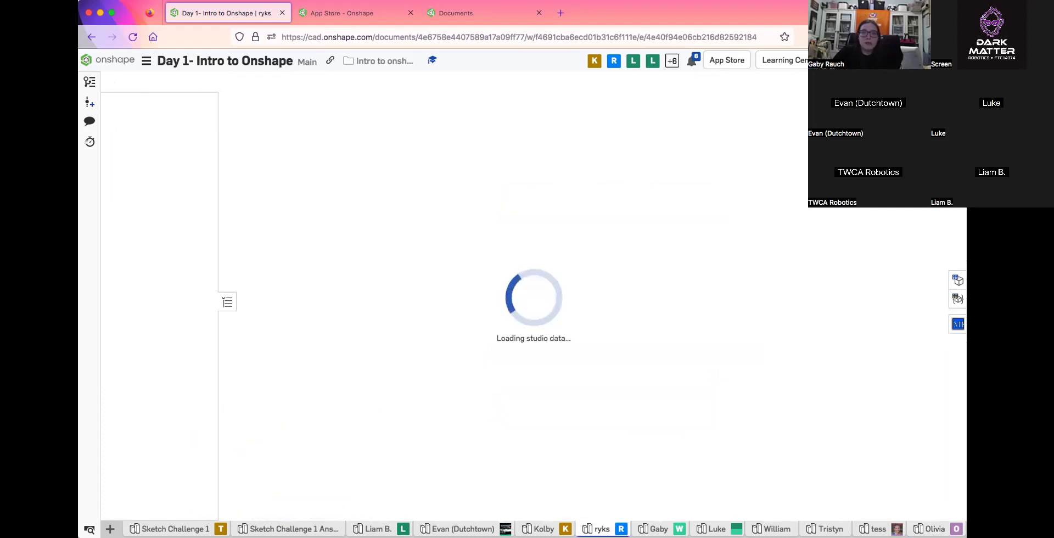
click(659, 528)
click(775, 529)
click(541, 529)
click(464, 529)
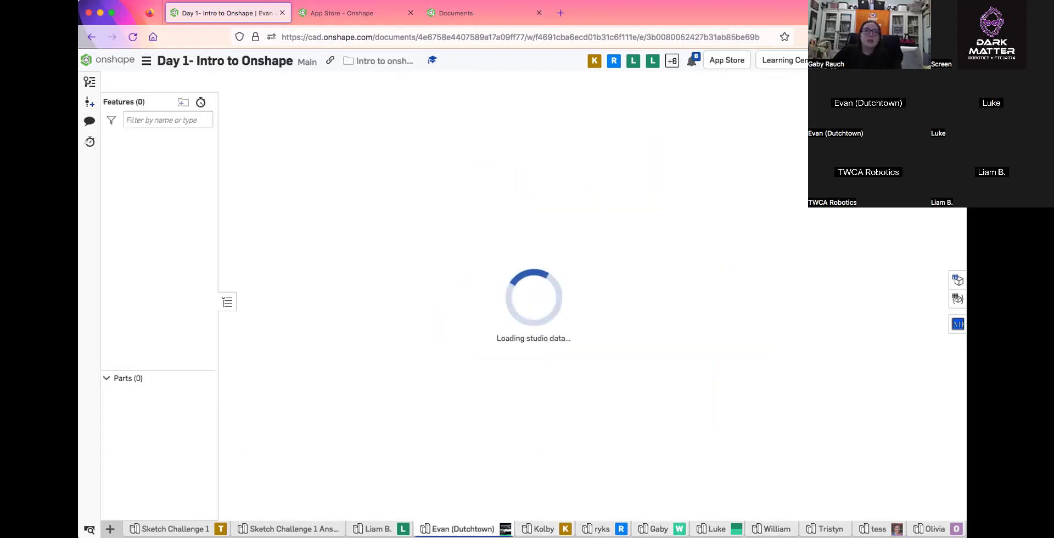
click(374, 529)
click(288, 529)
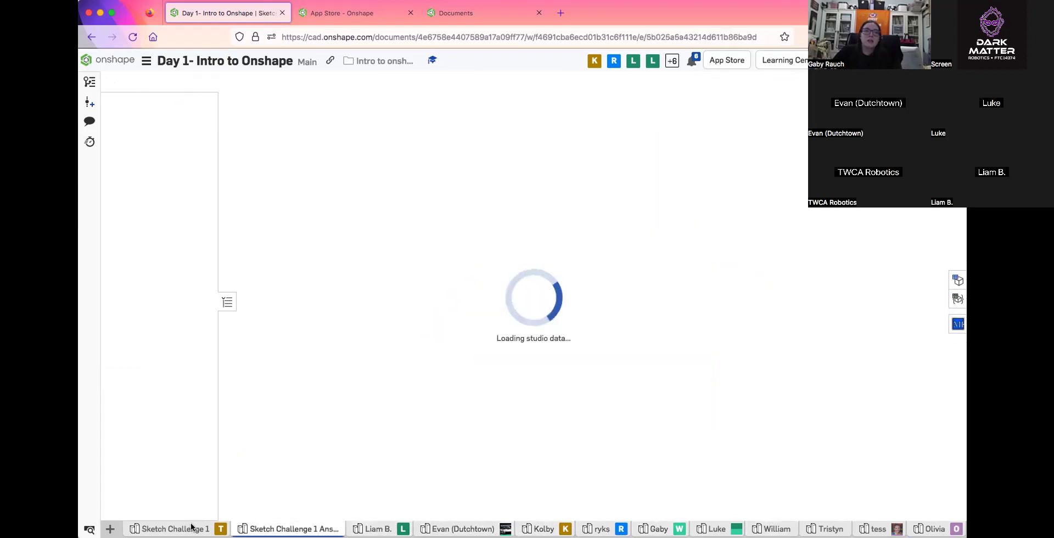
click(192, 527)
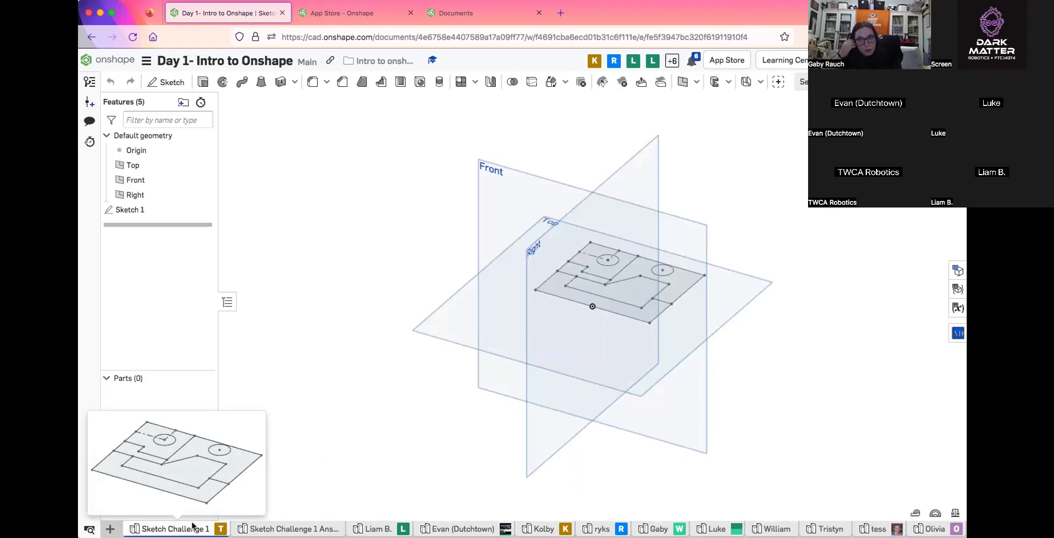
click(776, 526)
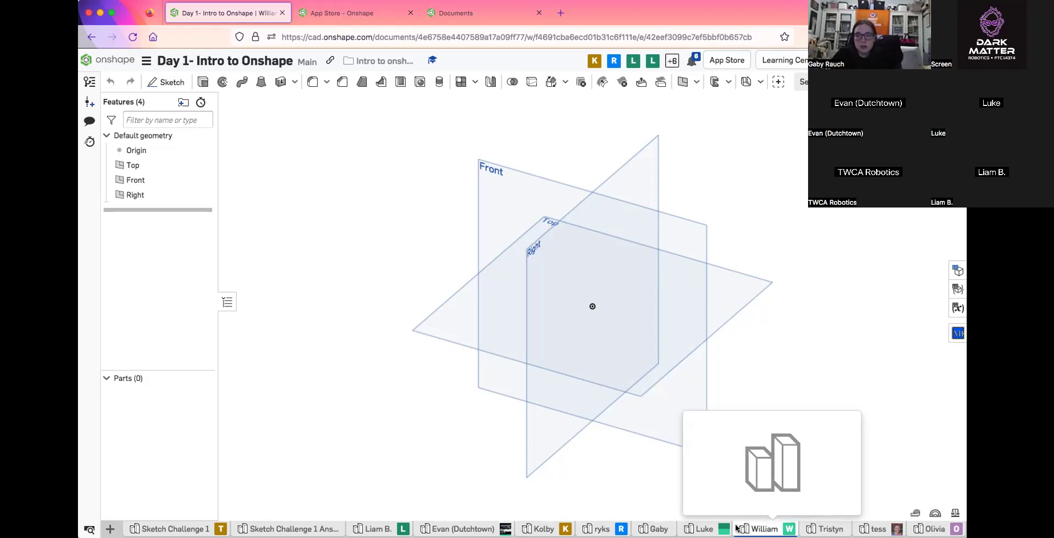
Pan the default planes up and left, then orbit until the Right plane nearly faces forward
middle_drag(659, 496, 758, 515)
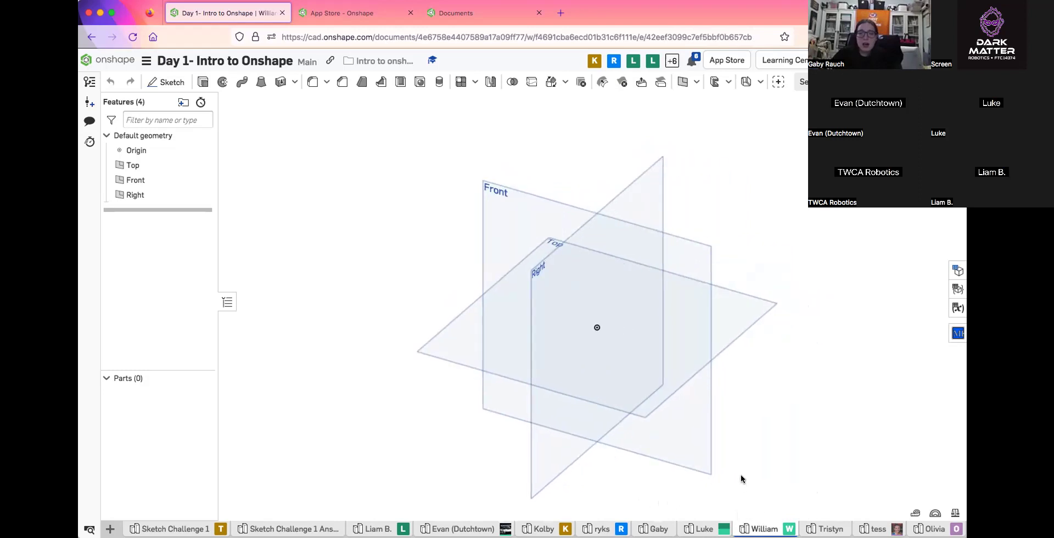
middle_drag(741, 476, 715, 443)
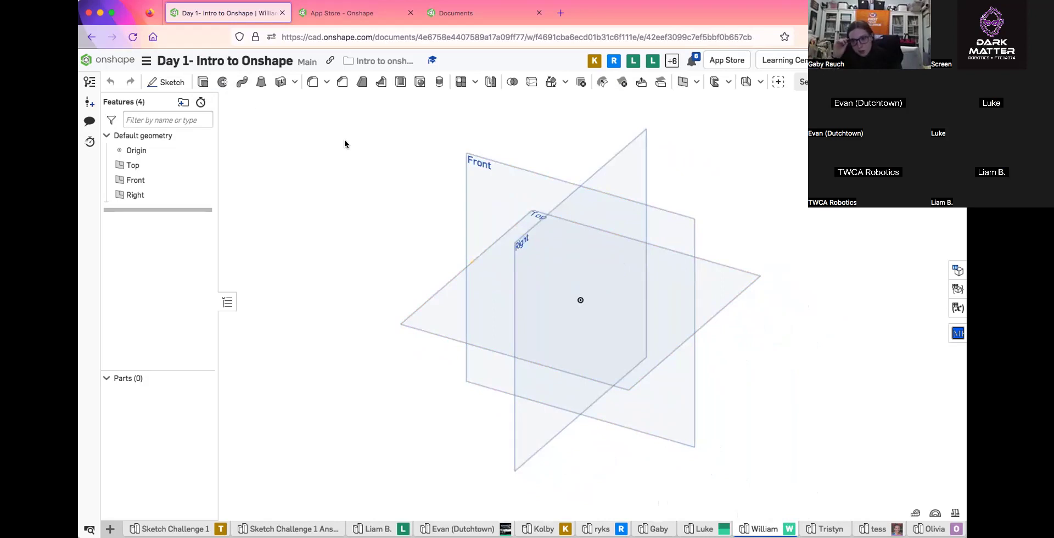
right_drag(621, 248, 718, 312)
right_drag(673, 278, 648, 341)
right_drag(701, 307, 792, 282)
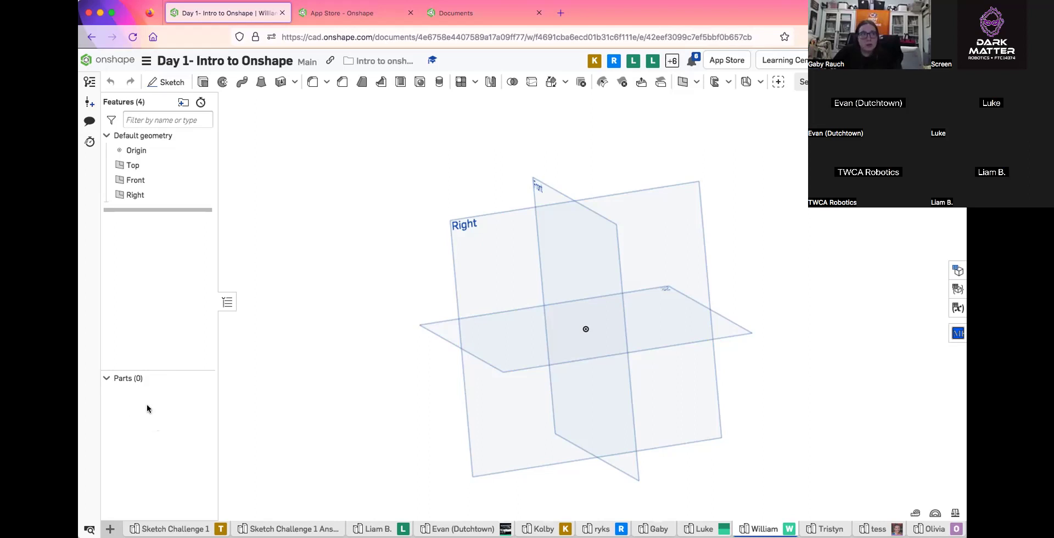
click(89, 122)
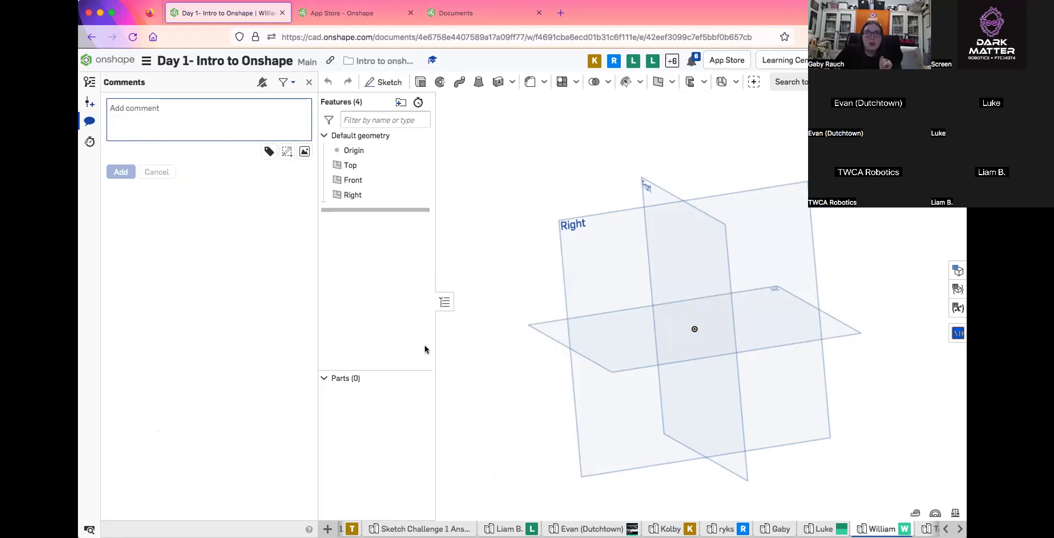
click(309, 84)
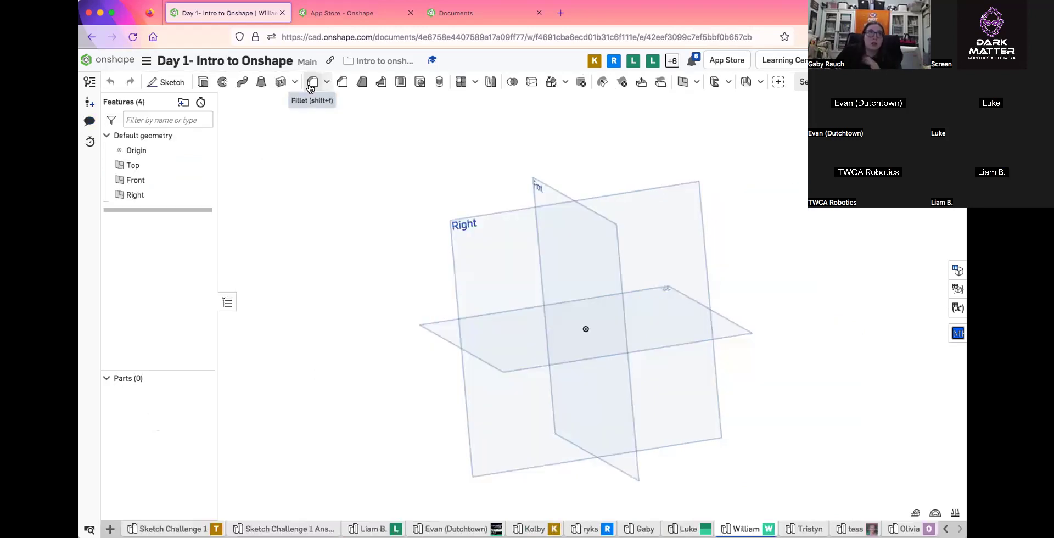
click(91, 82)
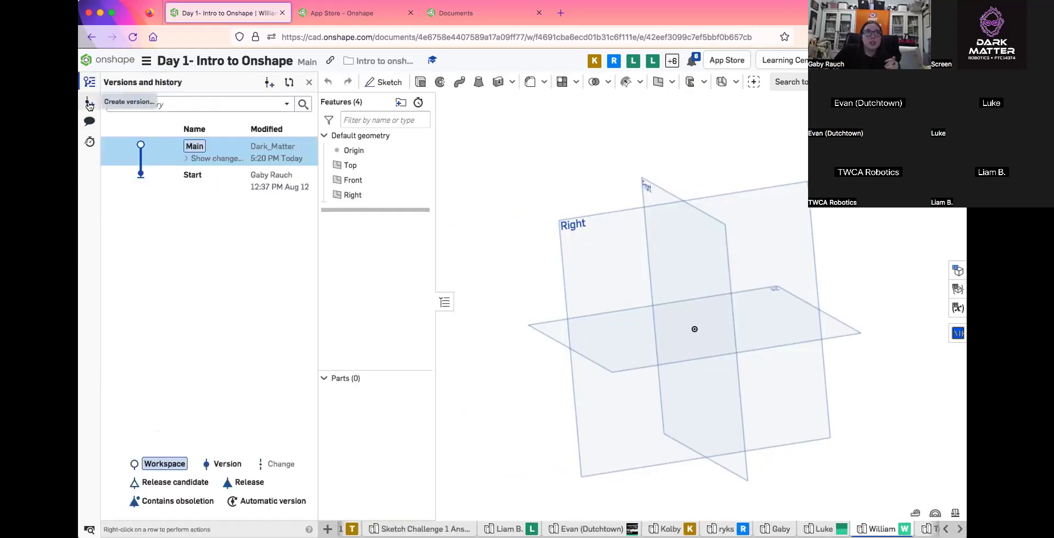
click(309, 86)
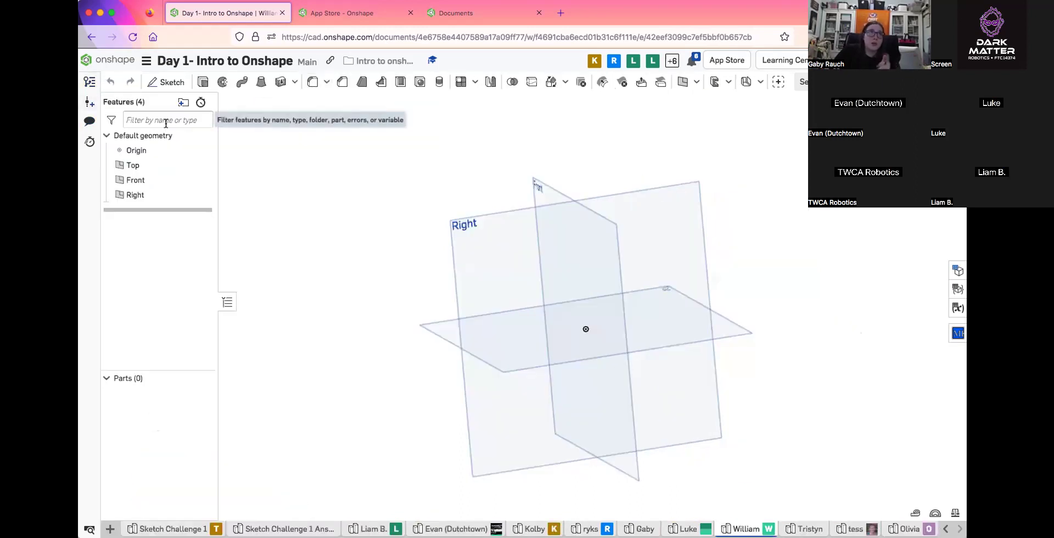
mouse_move(165, 124)
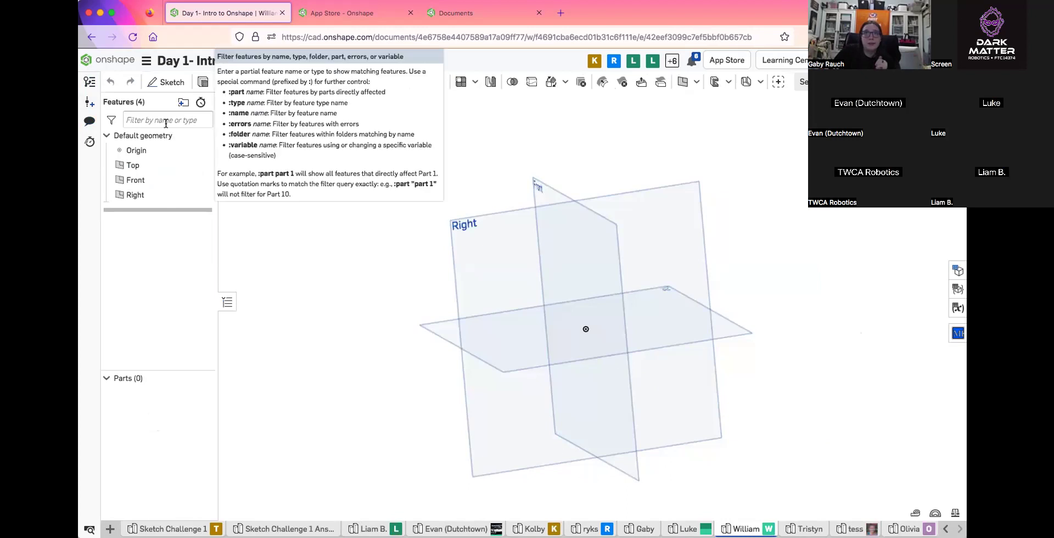
right_drag(464, 247, 267, 105)
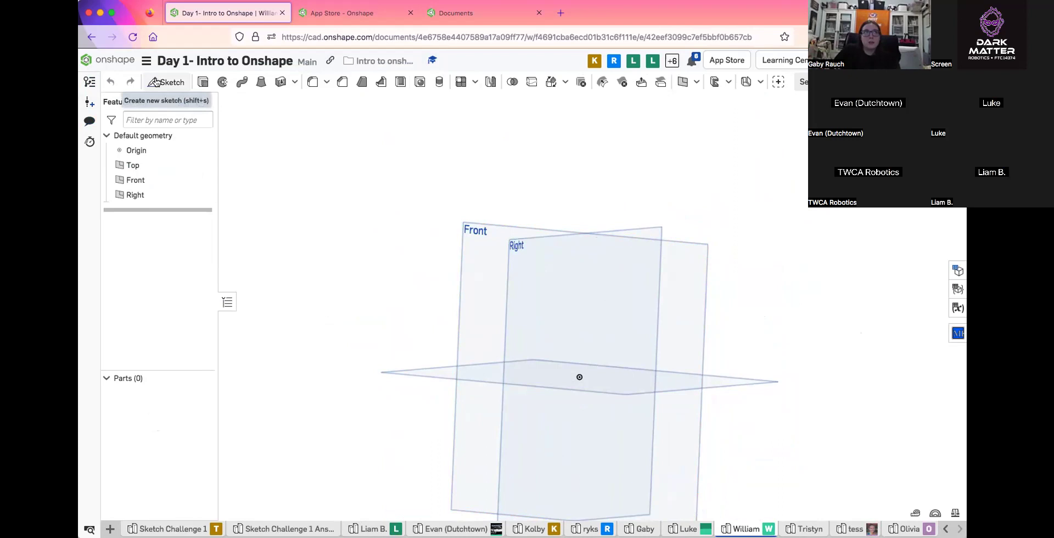
Start a new sketch with Shift+S and pick the Top plane as its sketch plane
click(181, 88)
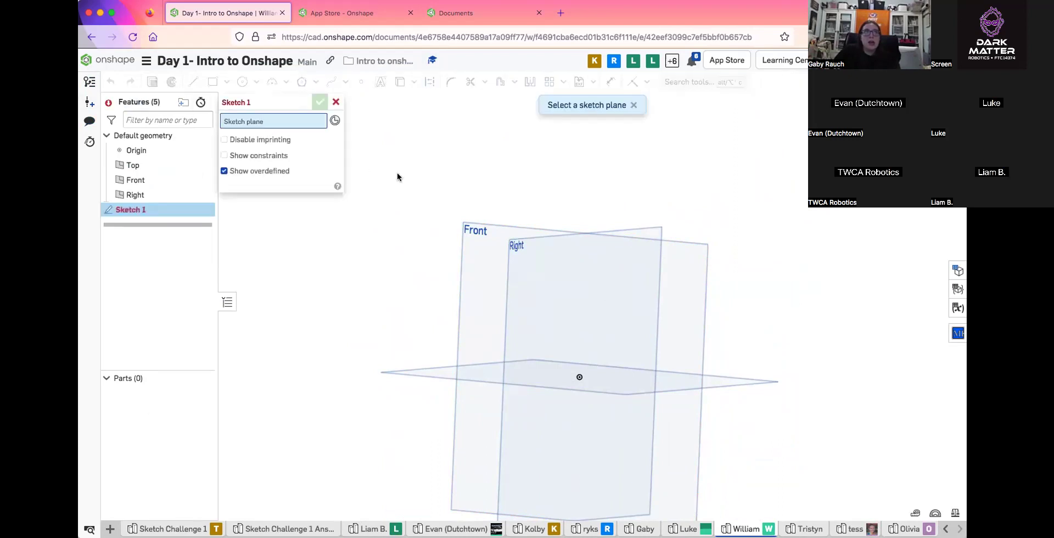
click(334, 102)
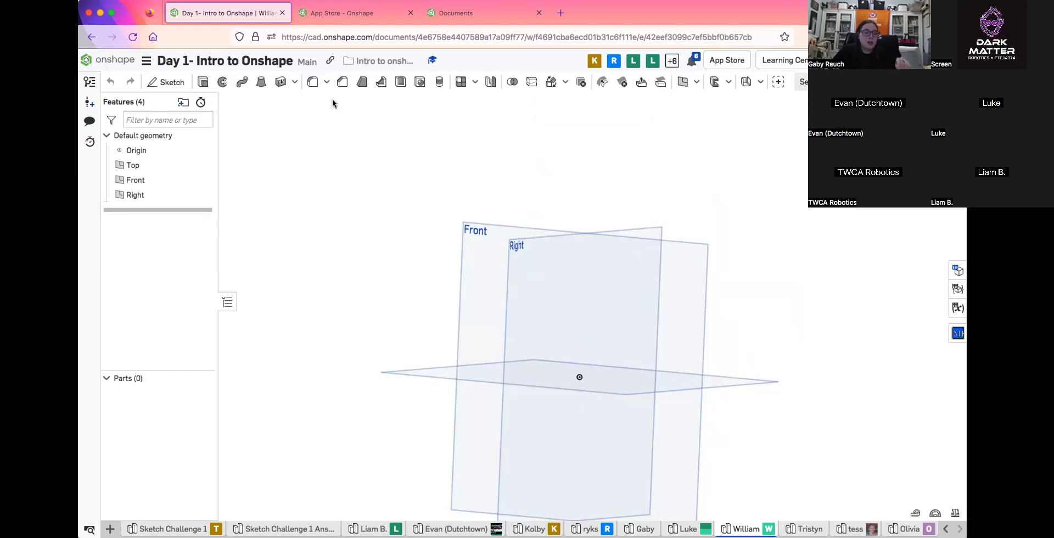
key(shift+s)
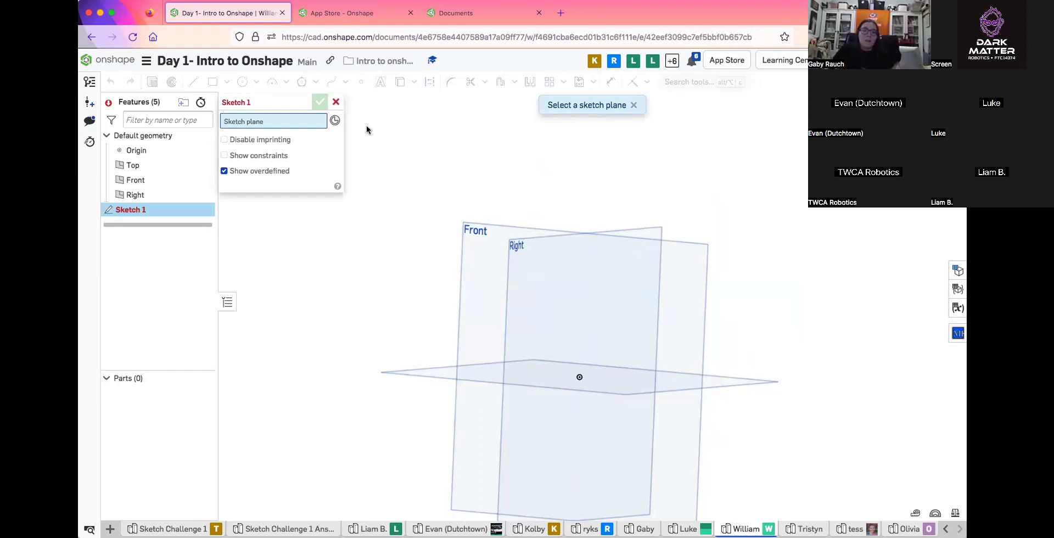
key(shift+7)
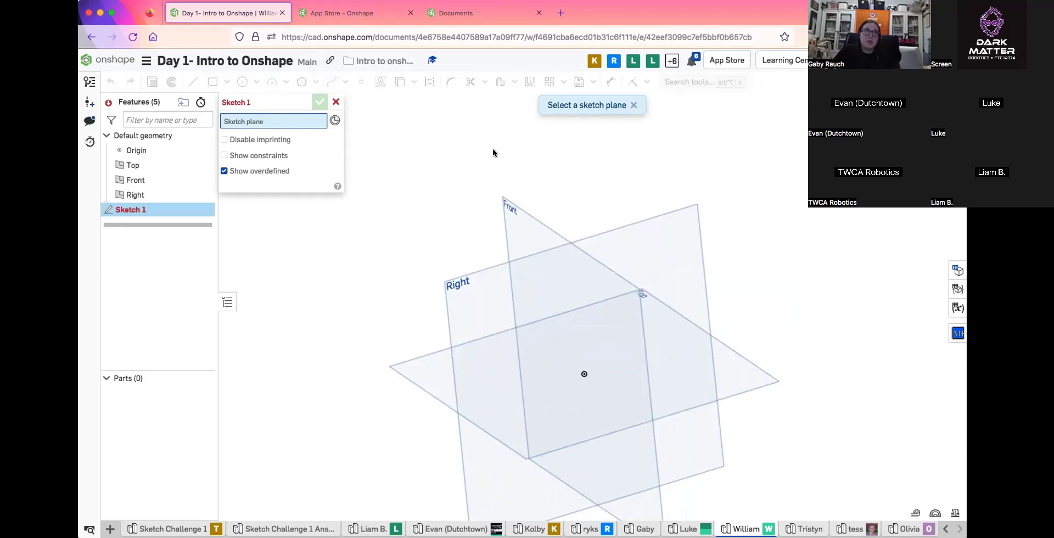
right_drag(476, 295, 442, 254)
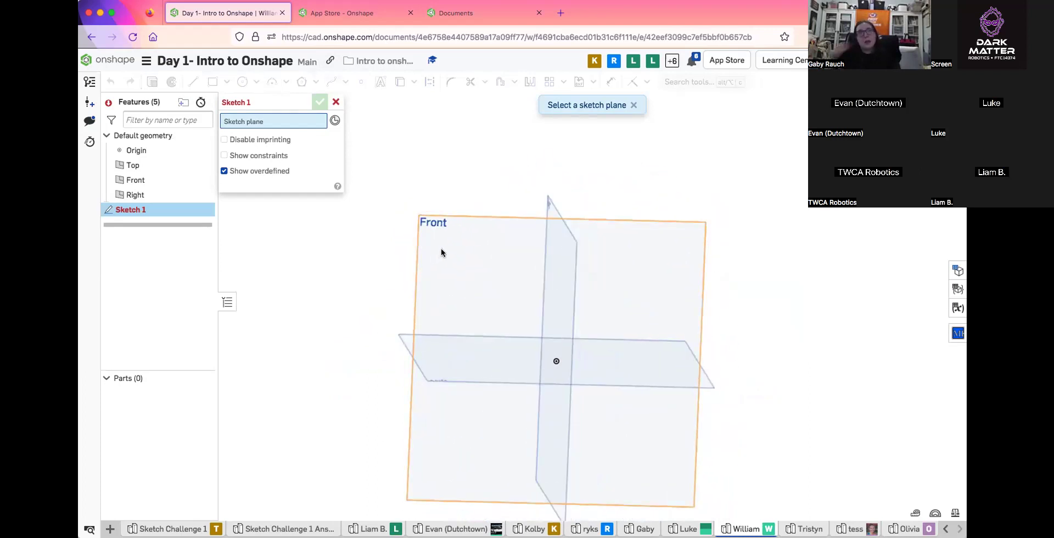
right_drag(442, 252, 493, 337)
click(505, 318)
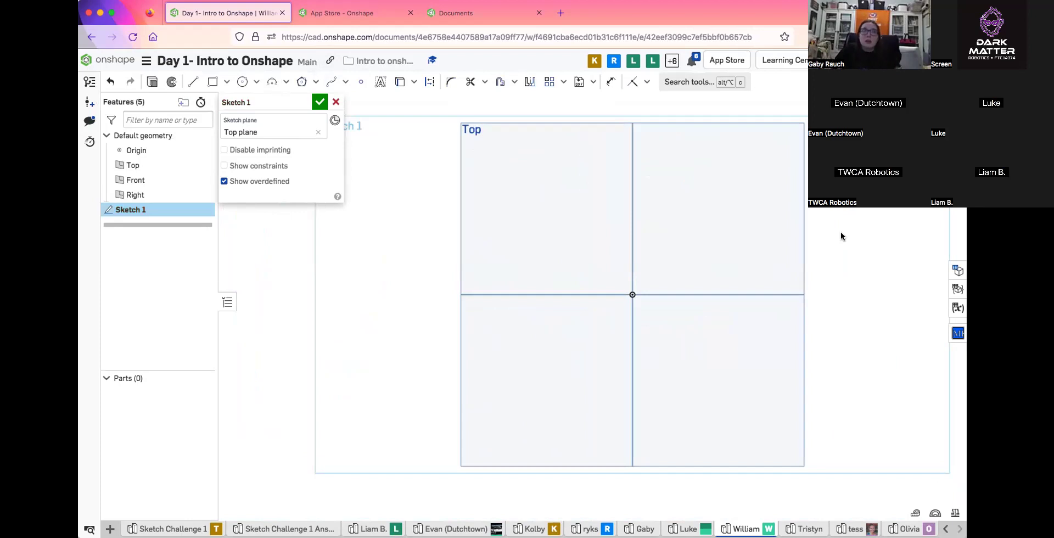
Open the sketch constraints list and pan and zoom the Top-plane sketch view
mouse_move(766, 243)
middle_down()
mouse_move(732, 254)
mouse_move(717, 281)
middle_up()
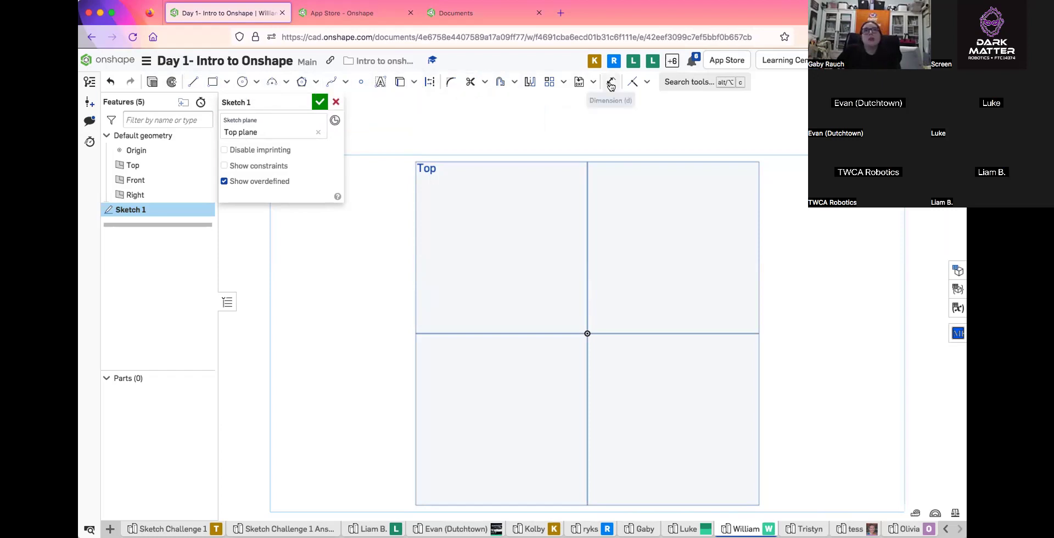
click(648, 82)
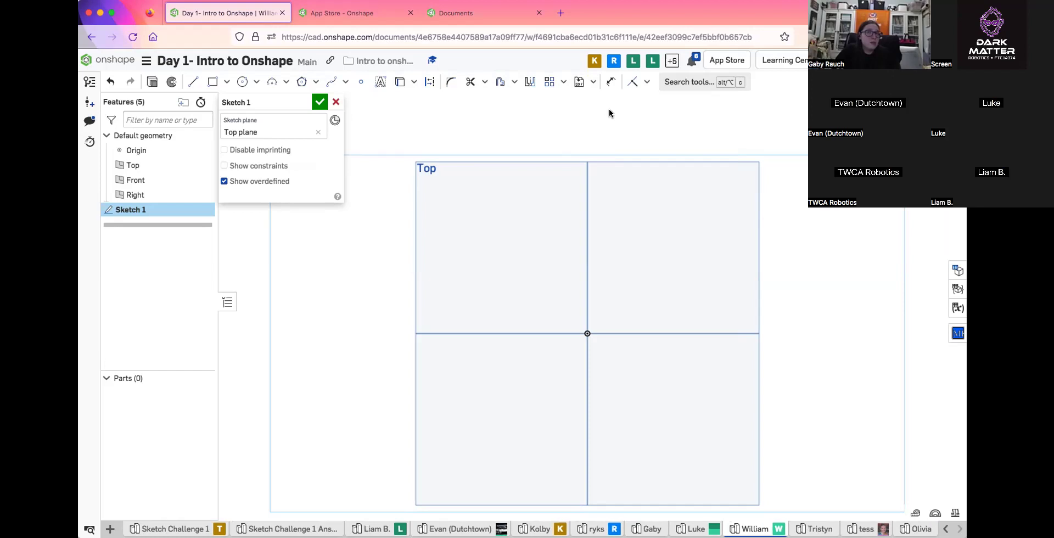
mouse_move(584, 132)
middle_down()
mouse_move(549, 123)
mouse_move(582, 104)
middle_up()
scroll(746, 249, up, 1)
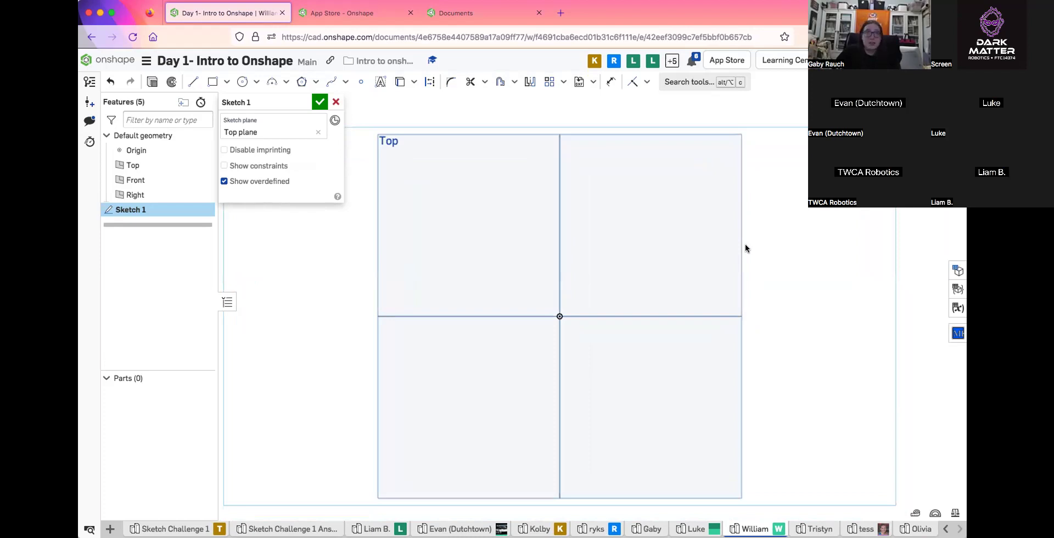
Draw a closed five-sided outline with the Line tool, ending at its starting point
click(193, 82)
click(420, 232)
click(704, 180)
click(741, 280)
click(513, 281)
click(432, 333)
click(421, 232)
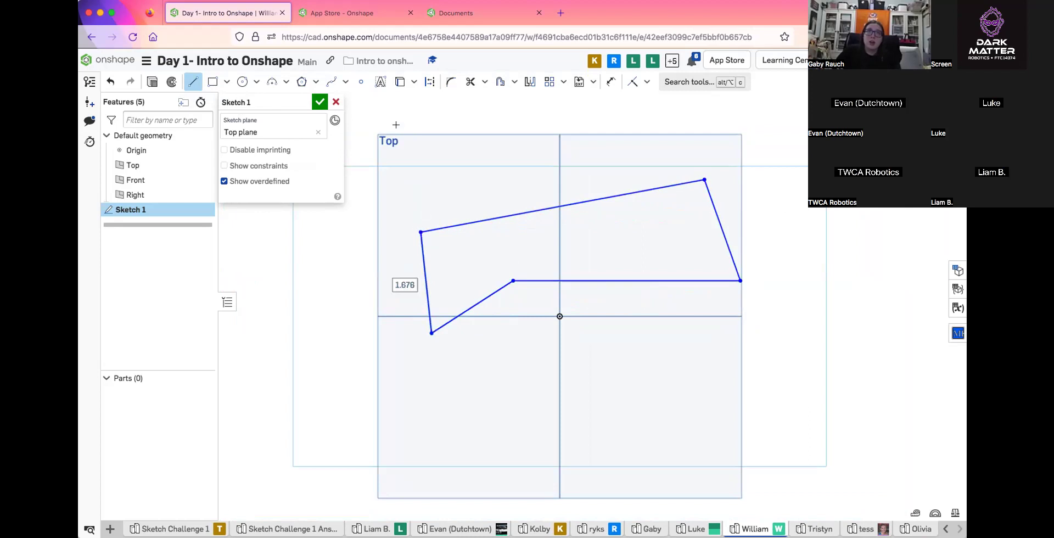
click(192, 81)
Draw a separate sloped line above the polygon, cancelling an extra line start
click(192, 82)
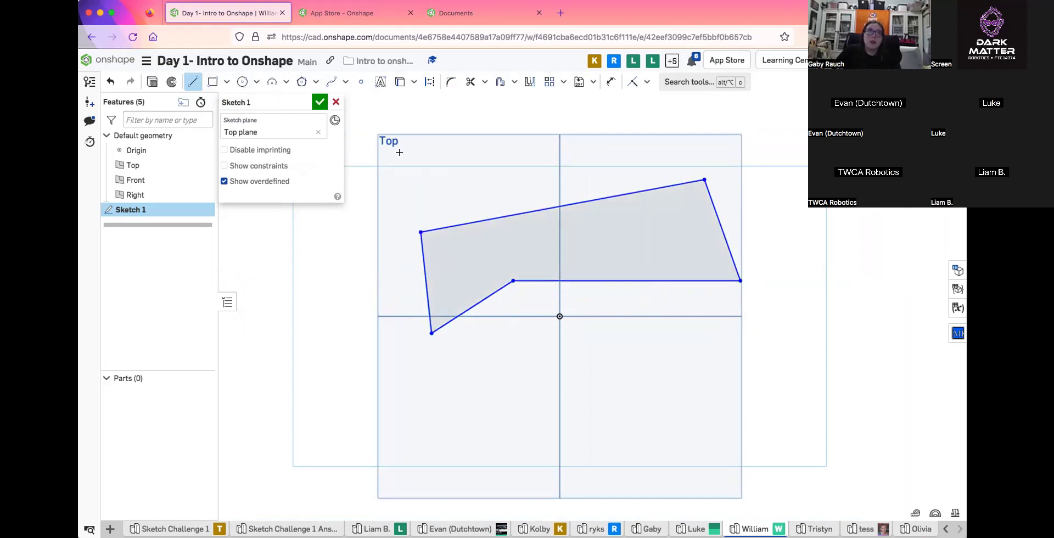
click(693, 127)
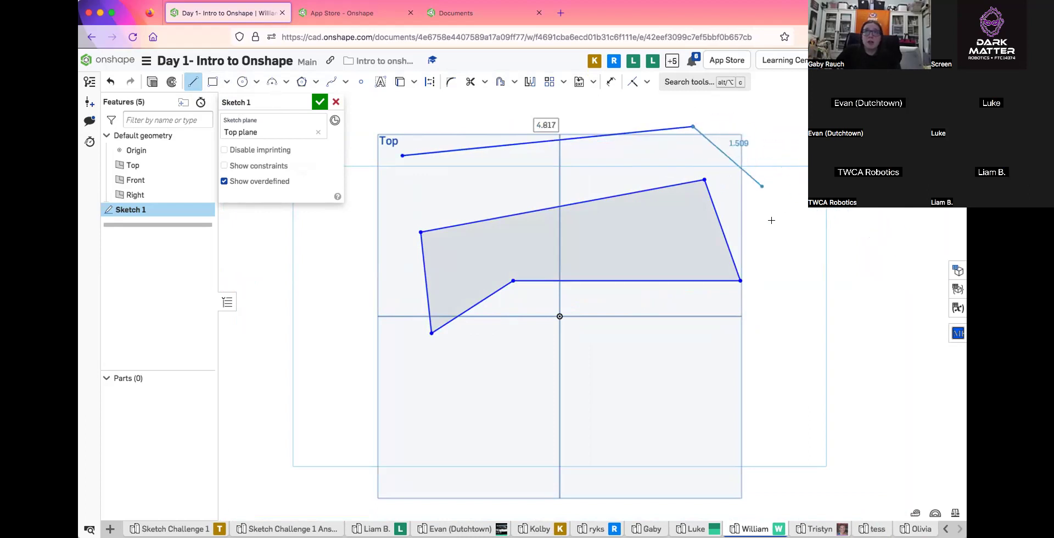
right_click(735, 141)
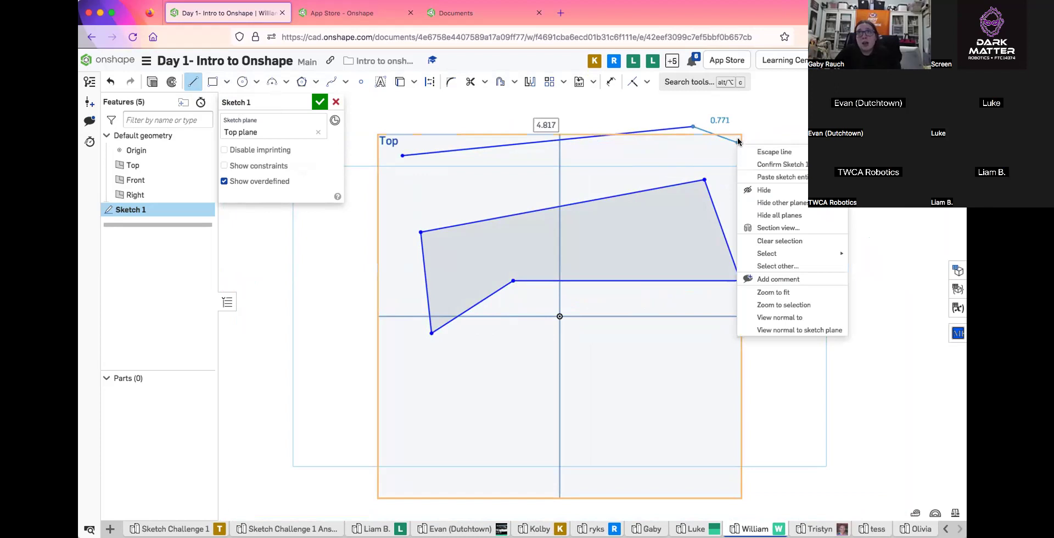
click(748, 151)
click(192, 83)
click(418, 199)
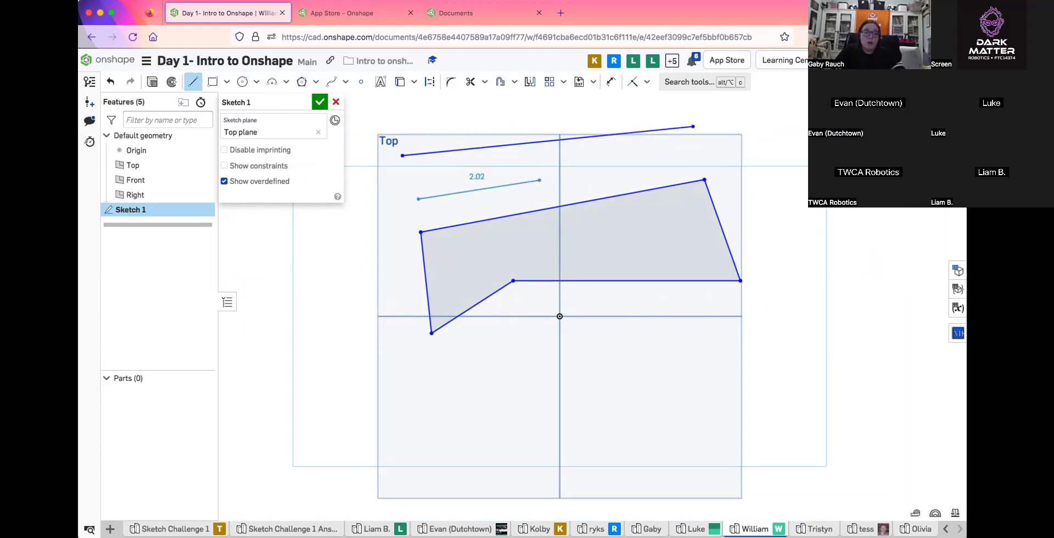
key(Escape)
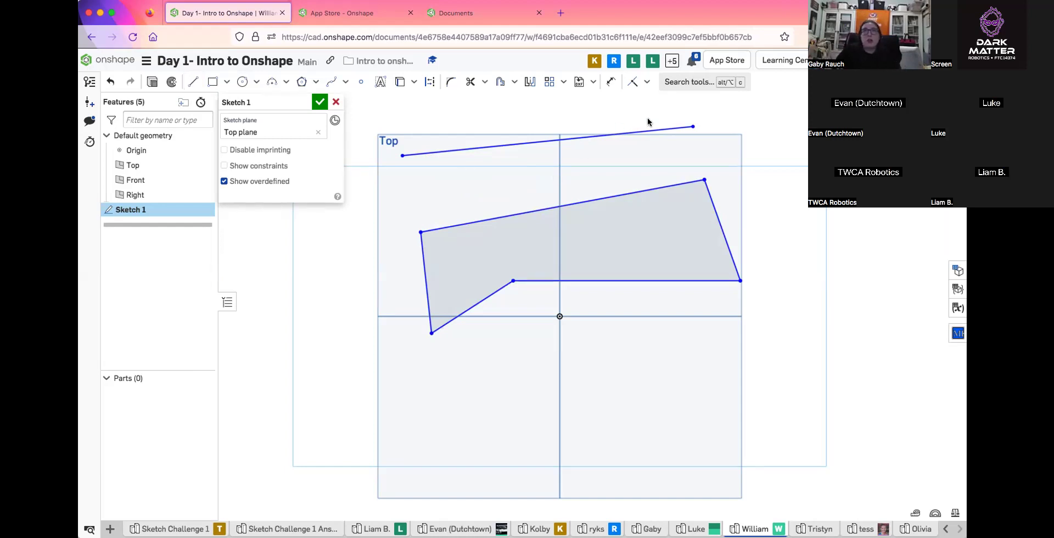
Shift the sloped line's right endpoint and draw two corner rectangles, below and right of the polygon
drag(693, 126, 649, 131)
click(214, 82)
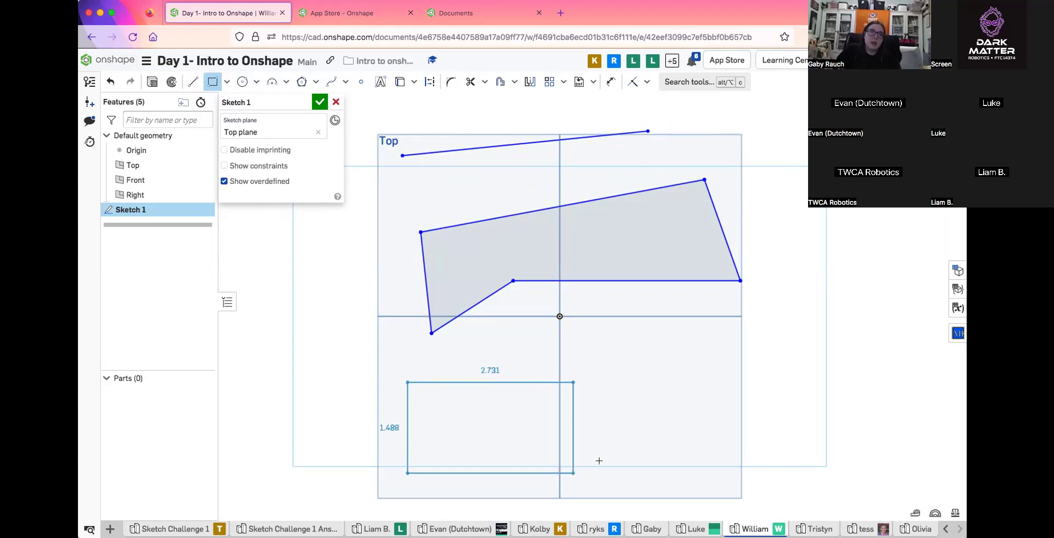
click(645, 484)
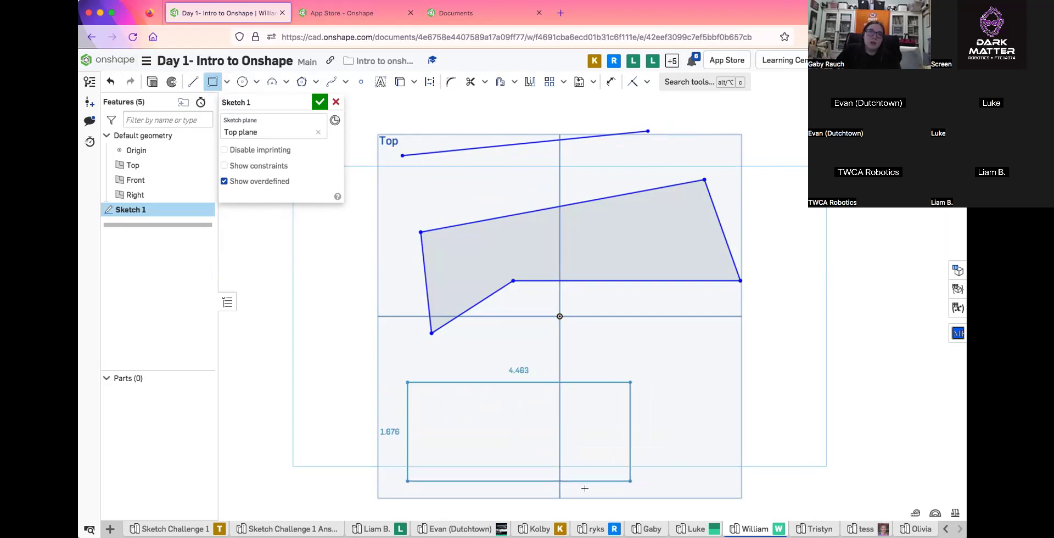
click(602, 494)
click(624, 306)
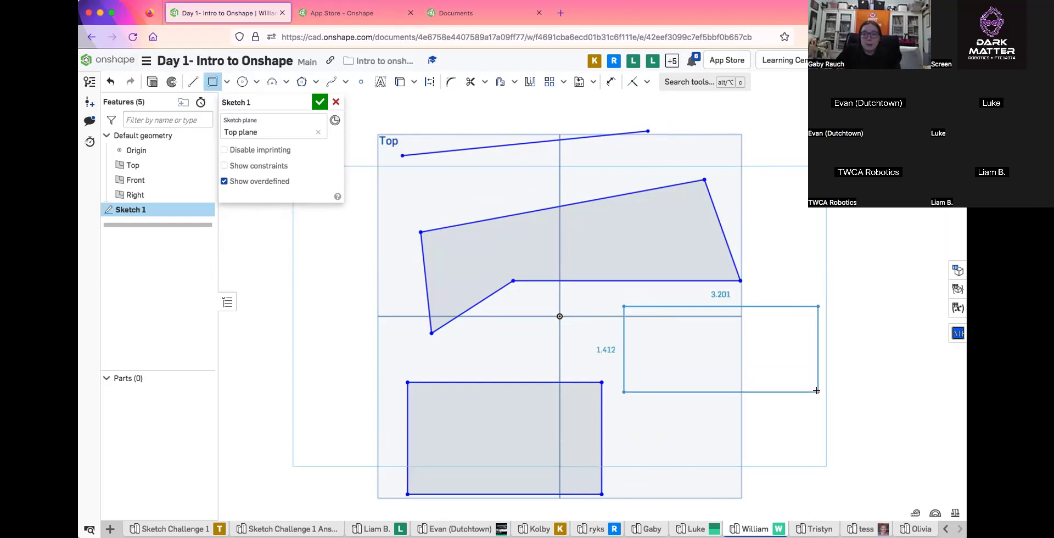
click(817, 391)
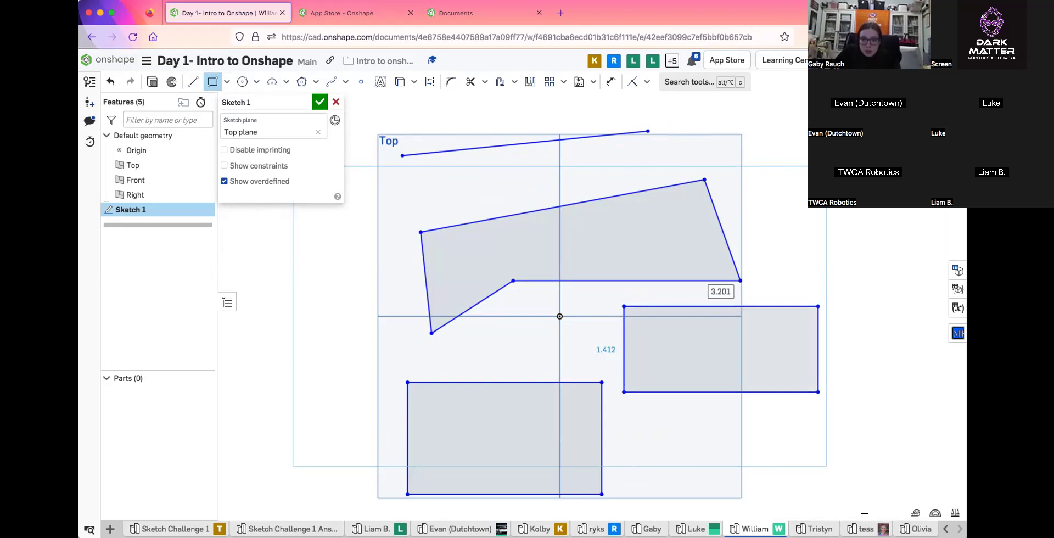
key(Tab)
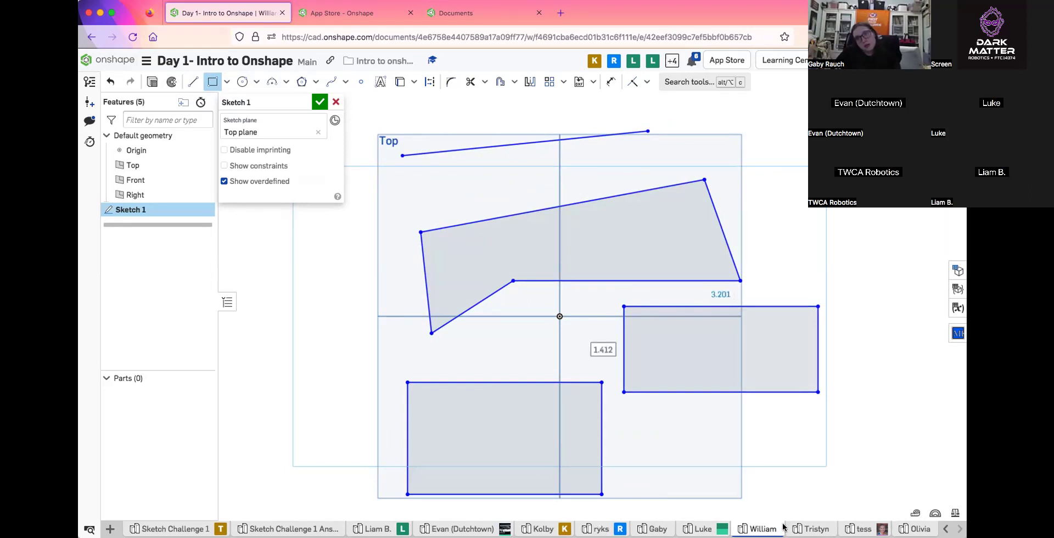
Abandon a third rectangle and cancel Sketch 1 entirely
click(832, 439)
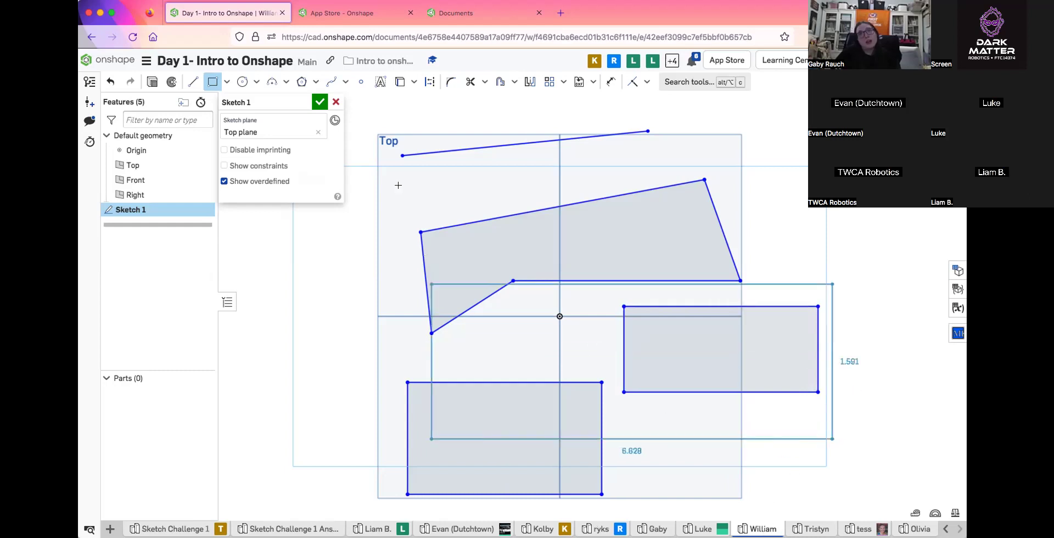
right_click(397, 103)
click(336, 102)
click(336, 102)
drag(289, 123, 583, 270)
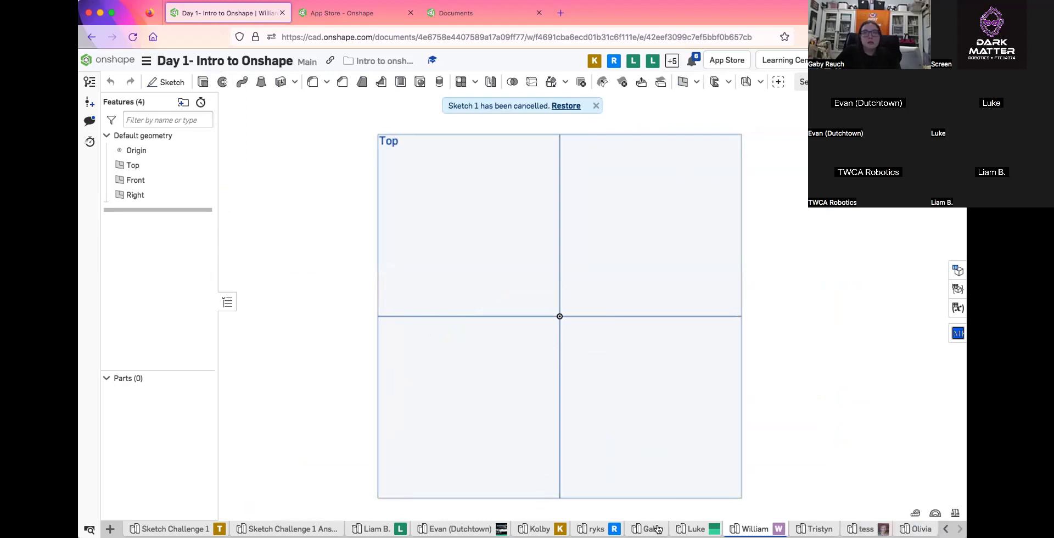
Look through a couple of students' tabs in the document
click(651, 529)
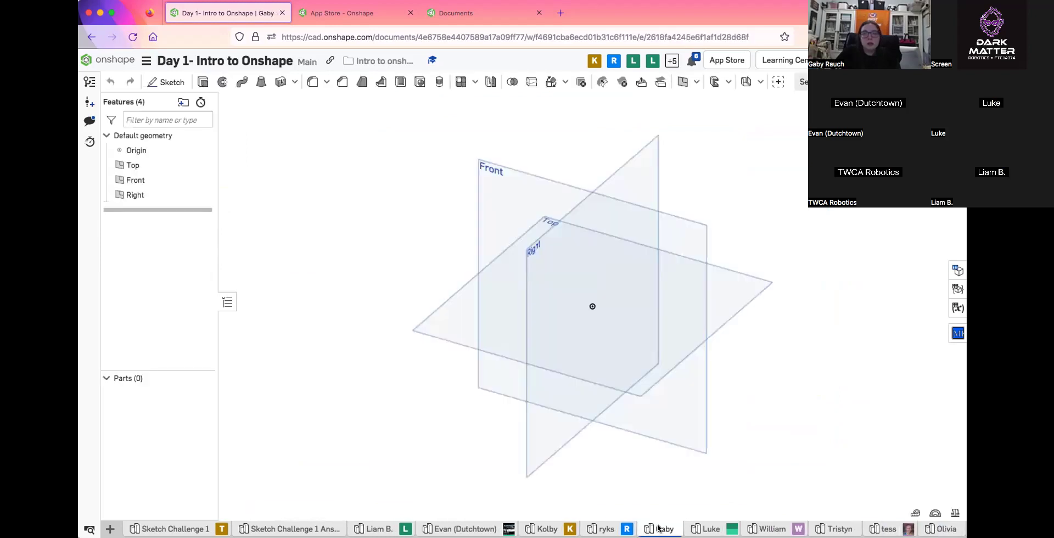
click(736, 528)
click(665, 529)
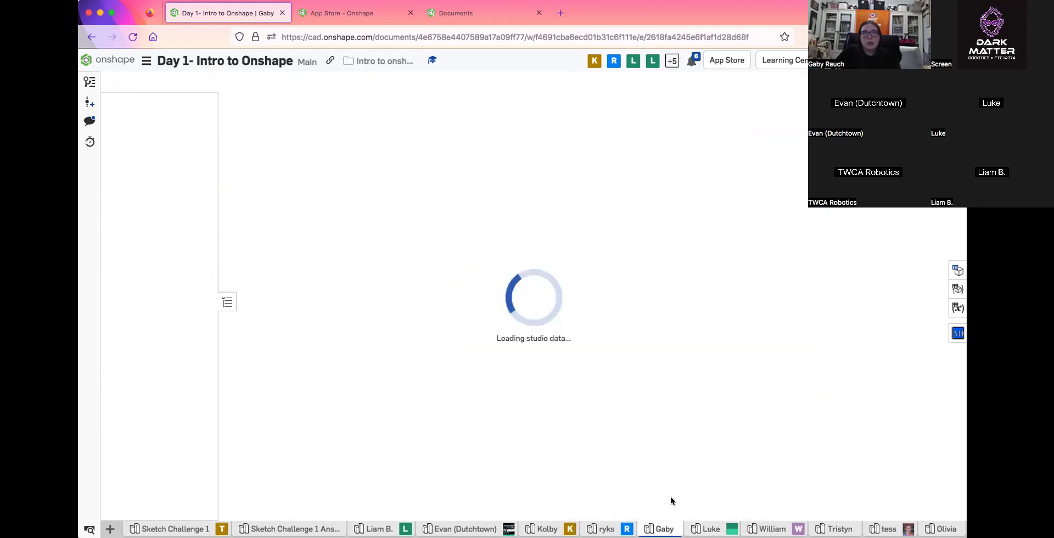
From the Documents list, open the Share settings for Day 1- Intro to Onshape
click(85, 57)
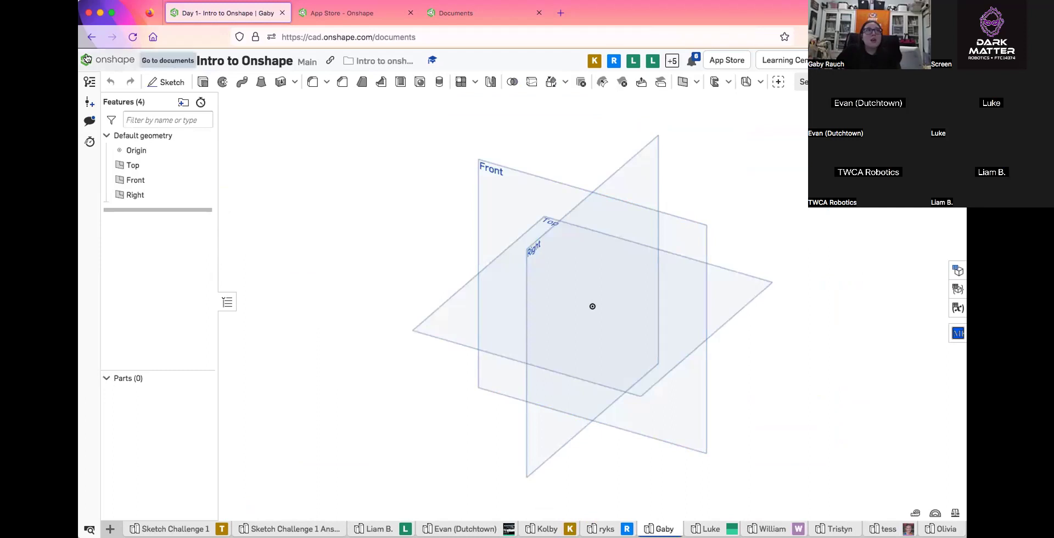
right_click(343, 138)
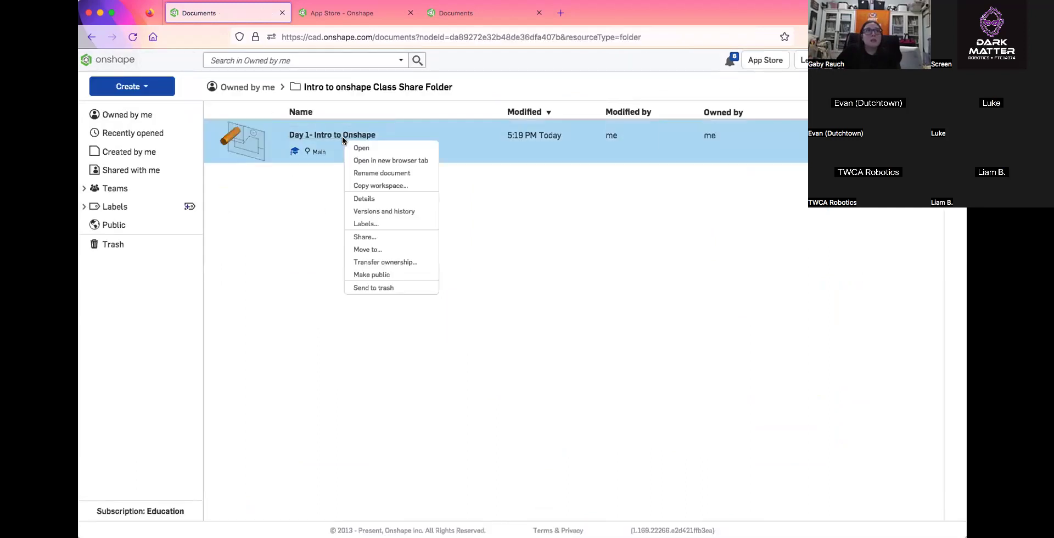
click(363, 238)
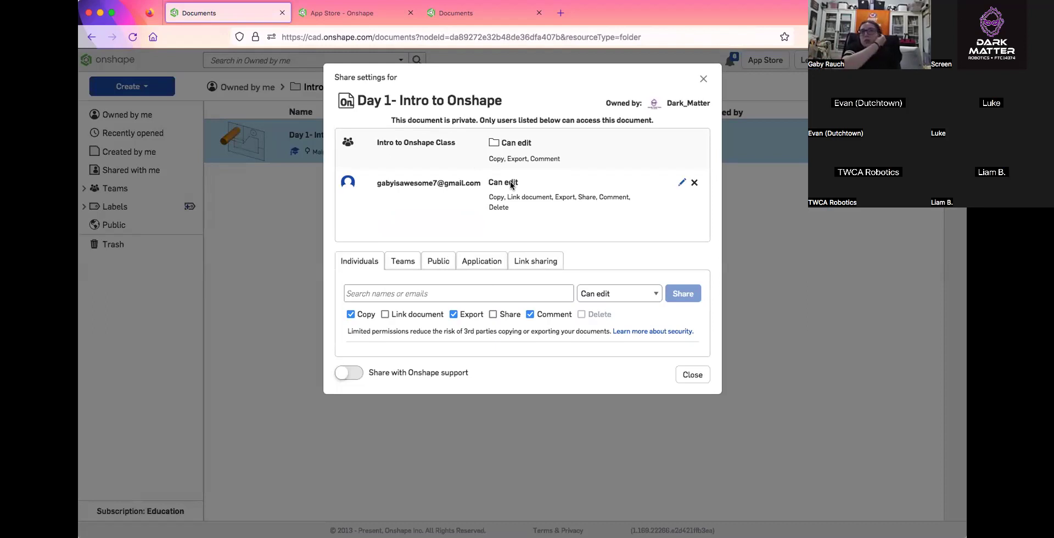
On the Teams tab, search 'int' and pick the Intro to Onshape Class team
click(405, 262)
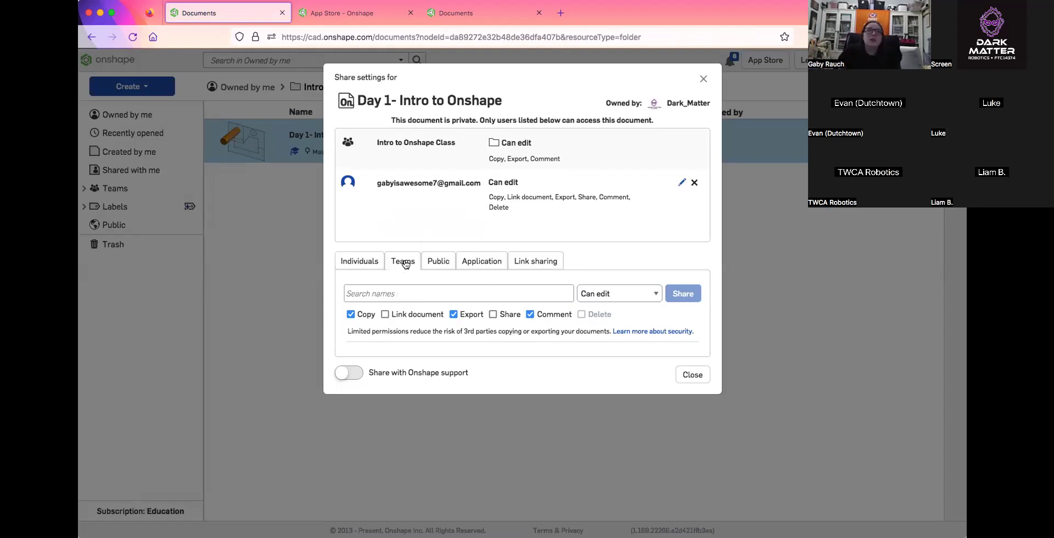
click(418, 293)
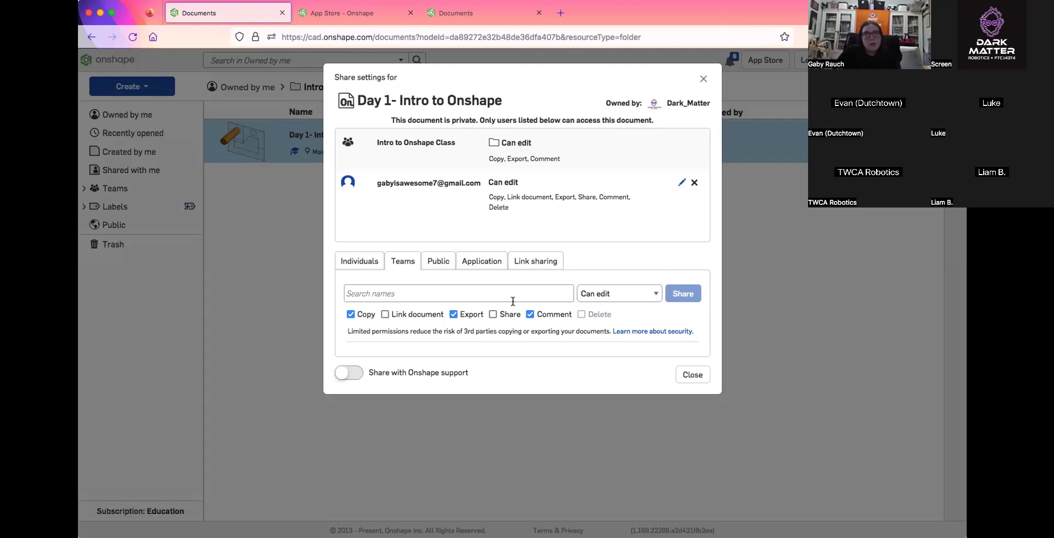
click(453, 293)
text(int)
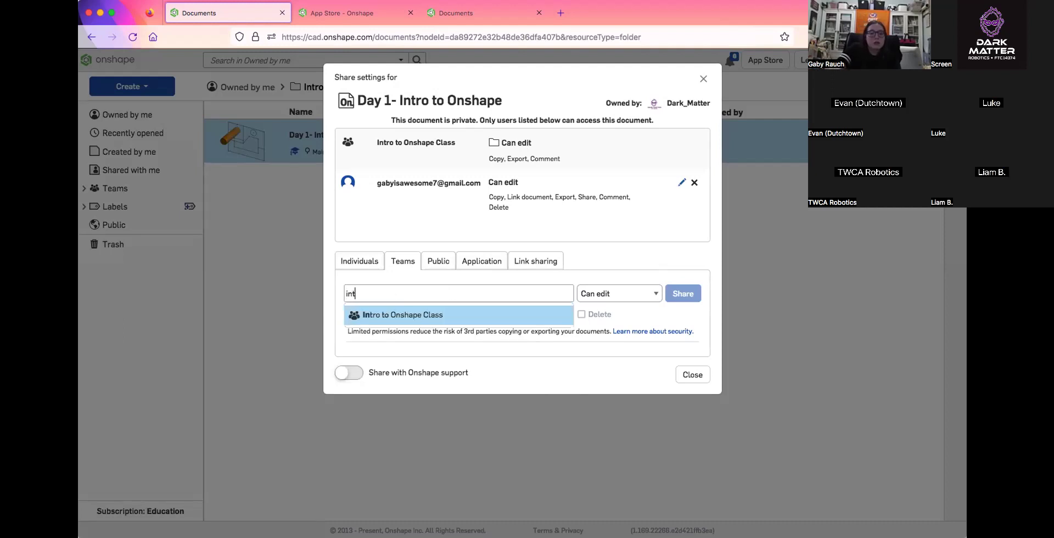
click(491, 313)
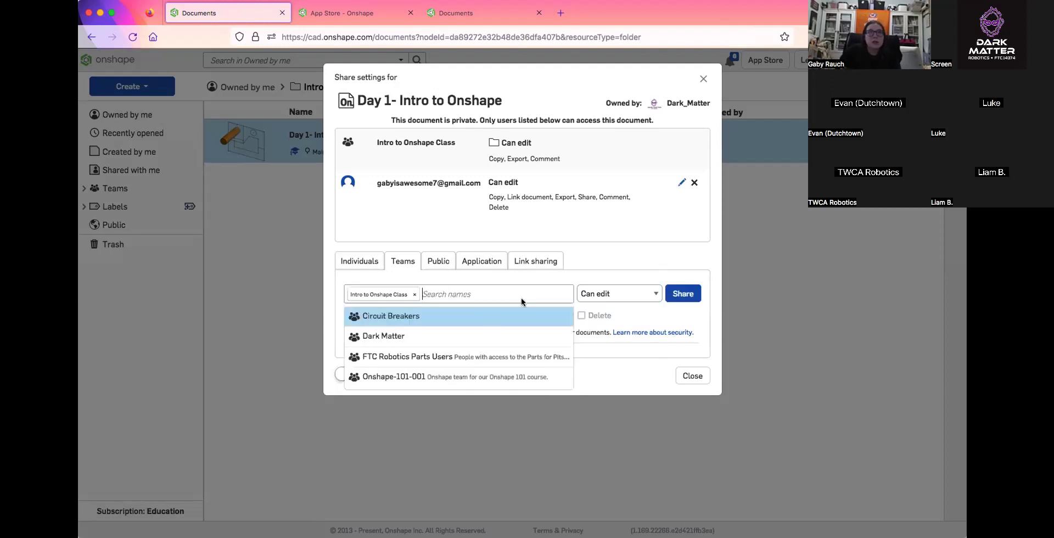
Share the document with that team at Can edit and close the share settings
click(628, 297)
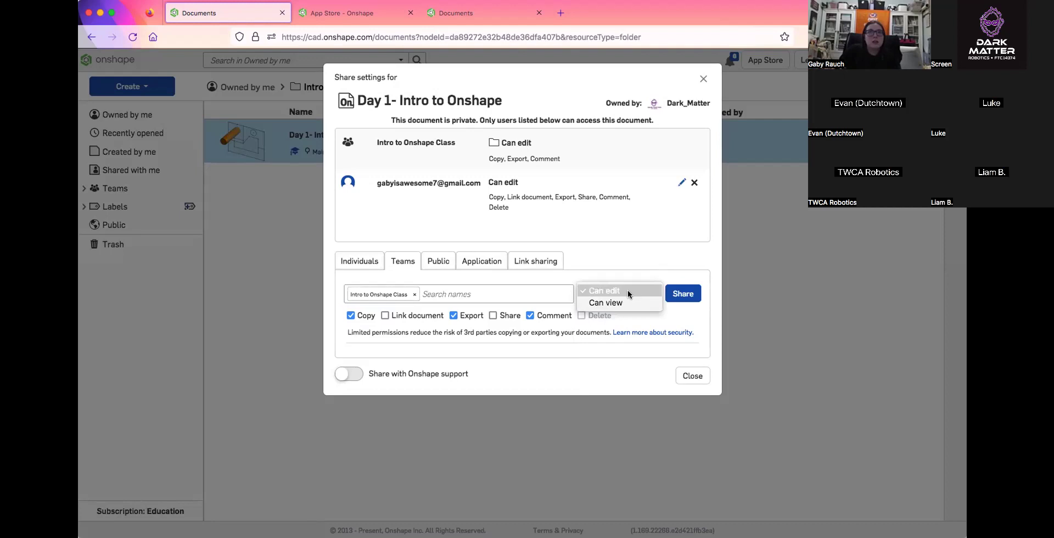
click(628, 290)
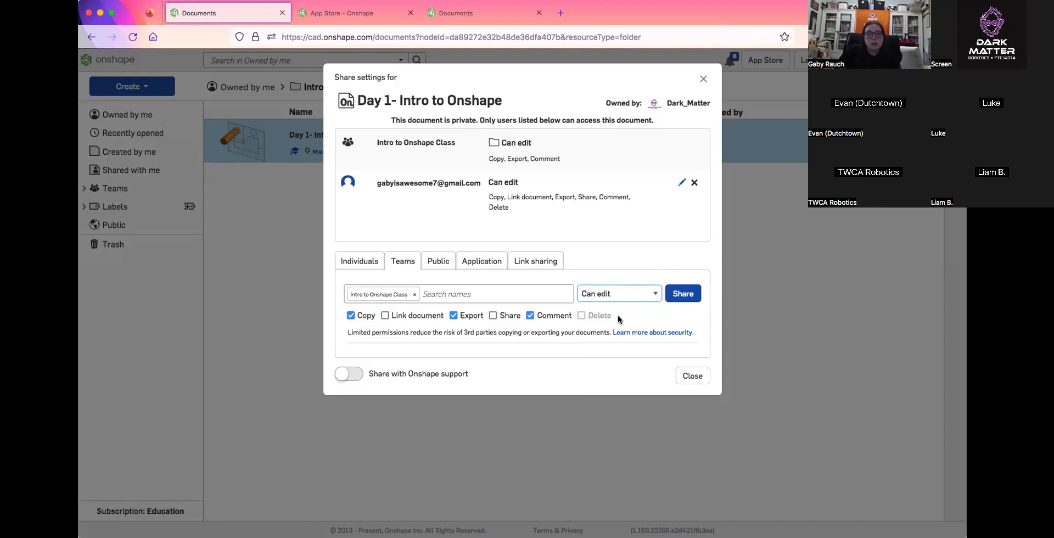
click(677, 300)
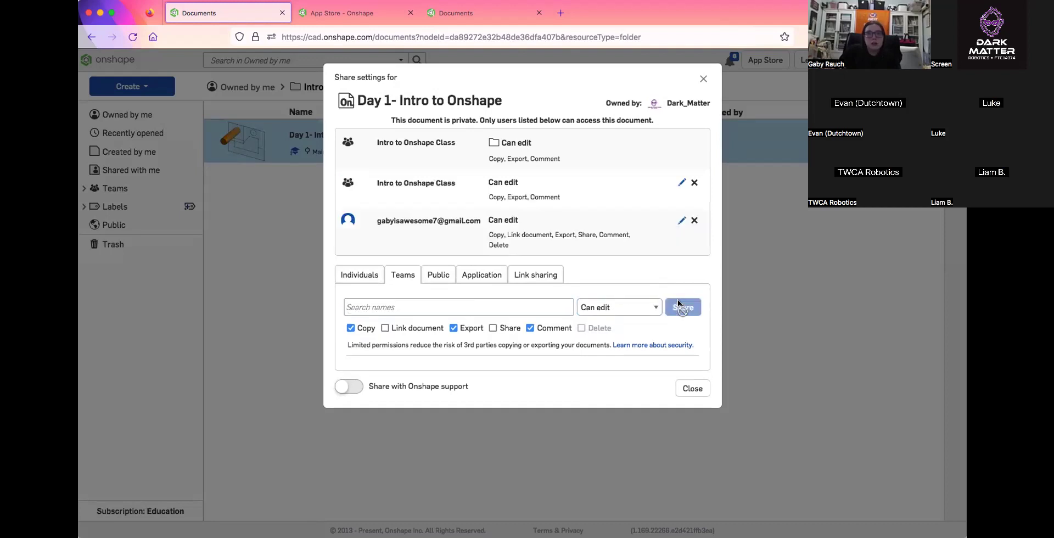
click(702, 80)
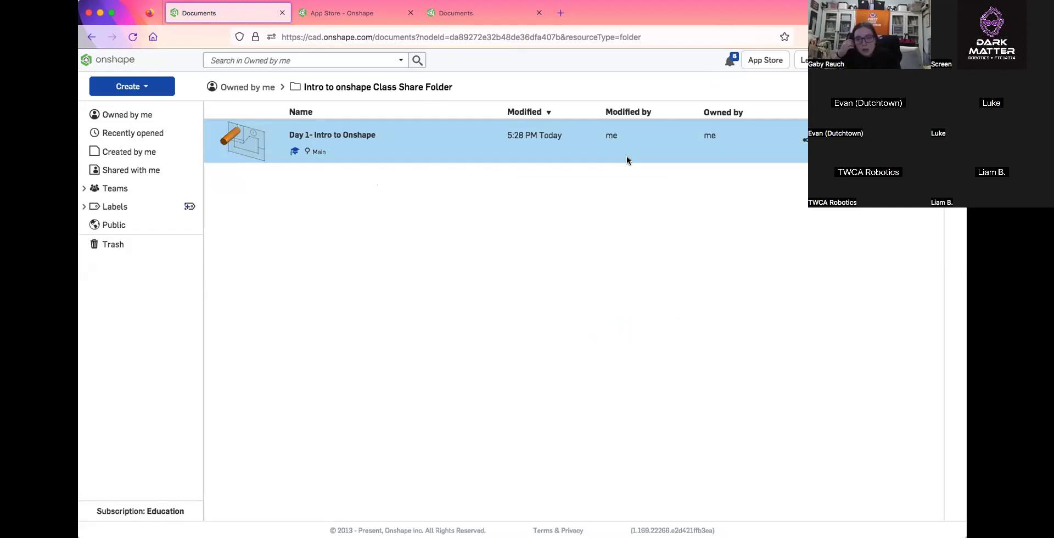
Confirm Day 1- Intro to Onshape is in the Intro to Onshape Class Share Folder, then reopen it
click(378, 188)
click(319, 153)
click(341, 182)
click(124, 190)
mouse_move(164, 261)
mouse_down()
mouse_move(177, 262)
mouse_move(169, 237)
mouse_move(171, 261)
mouse_up()
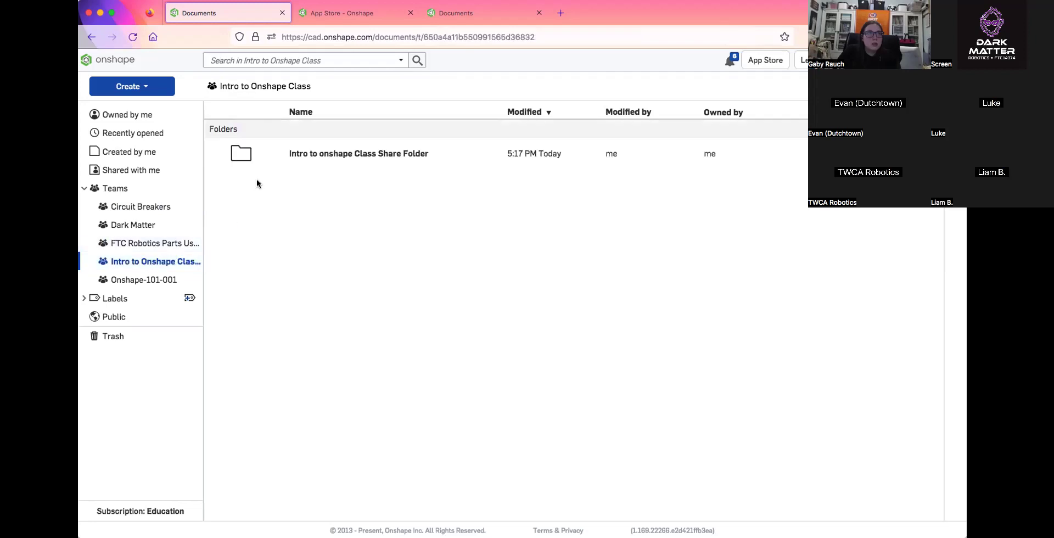
click(317, 155)
click(132, 86)
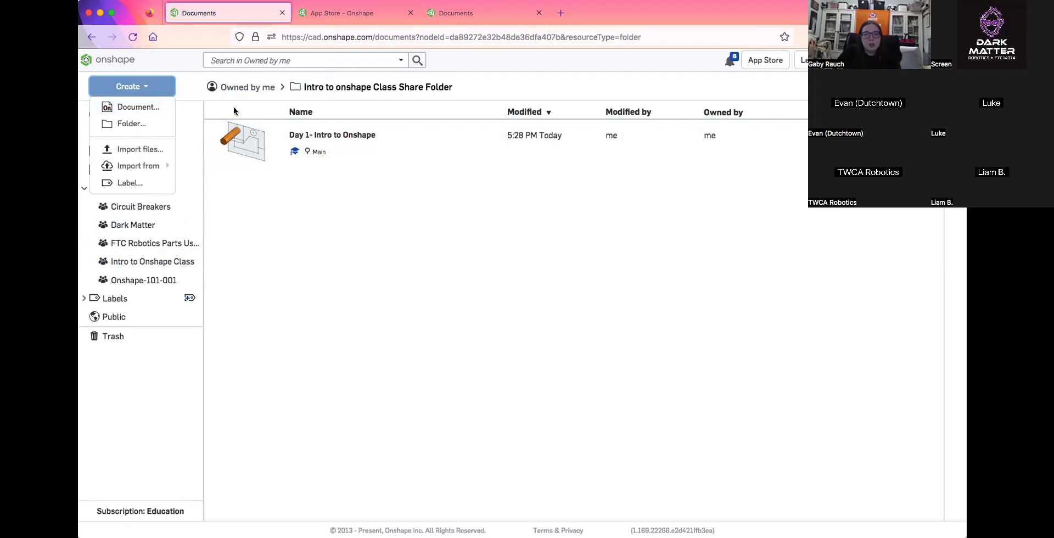
click(308, 135)
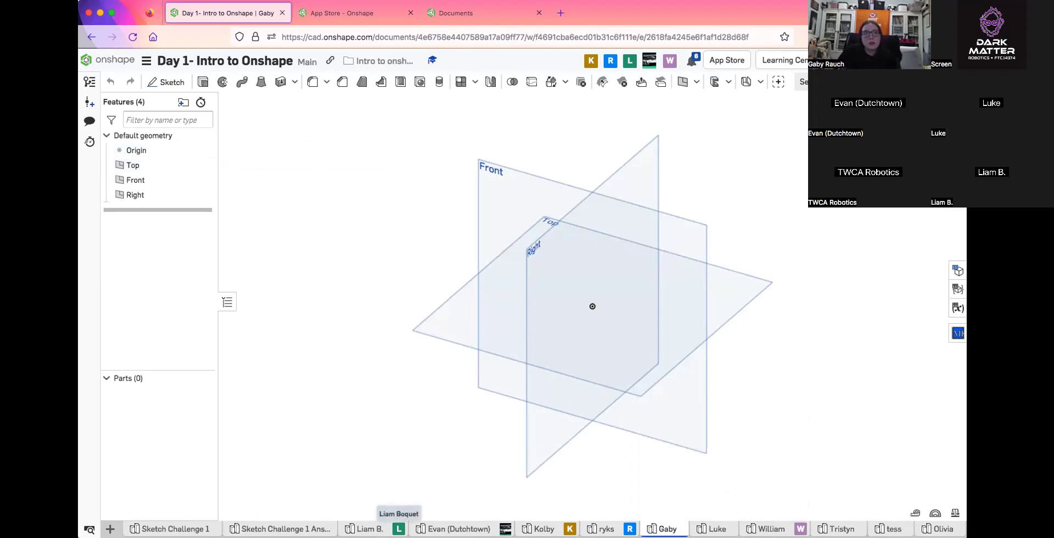
Create Sketch 1 on the Top plane of the instructor's Part Studio
mouse_move(399, 528)
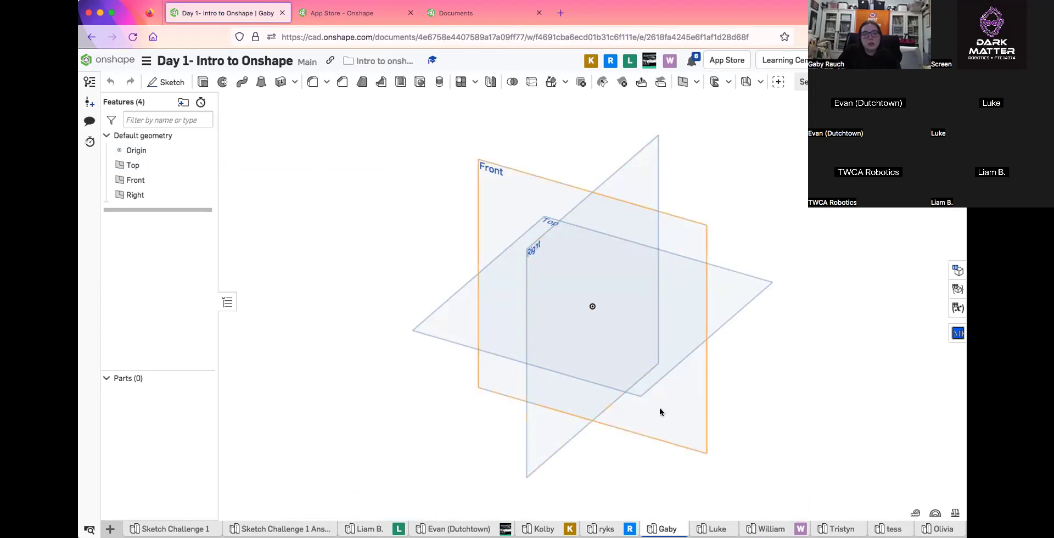
middle_drag(672, 416, 624, 435)
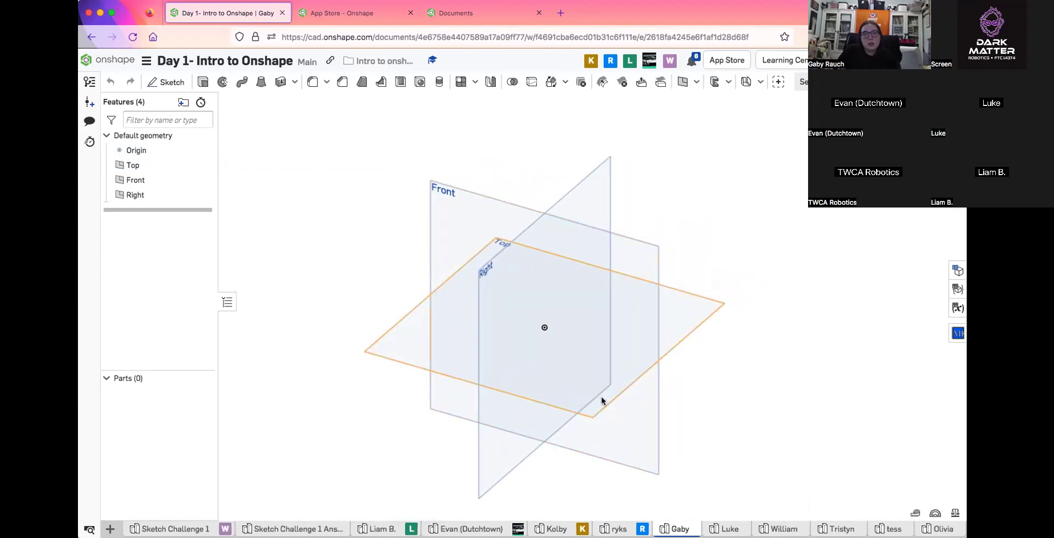
click(172, 81)
click(414, 343)
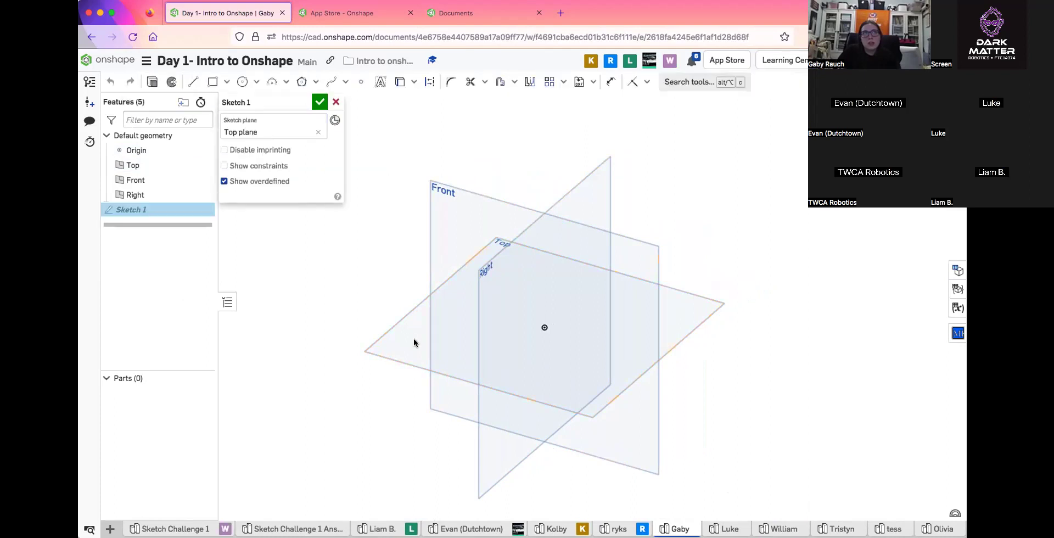
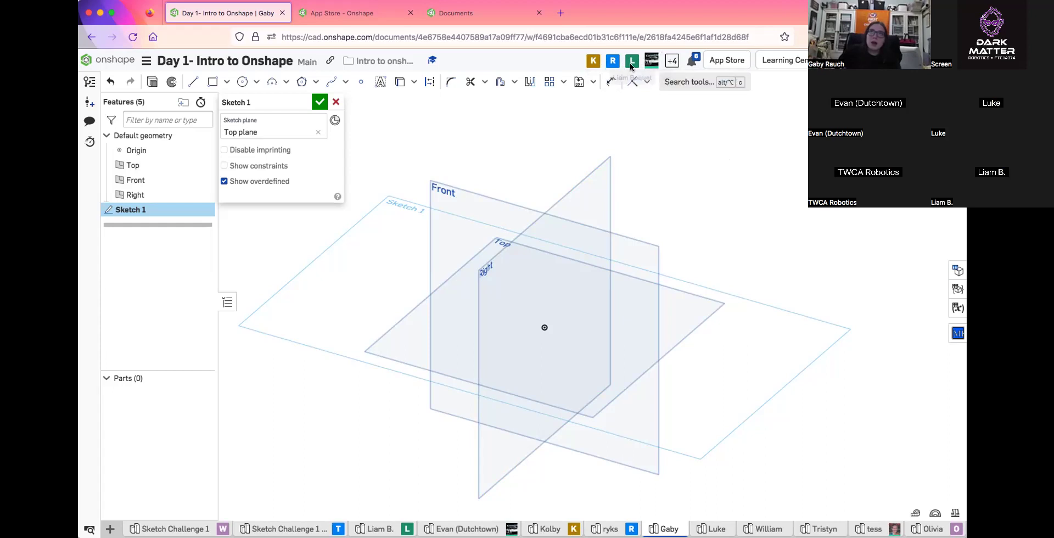
Check two students' workspaces, then return to your own and select the Top plane
click(612, 62)
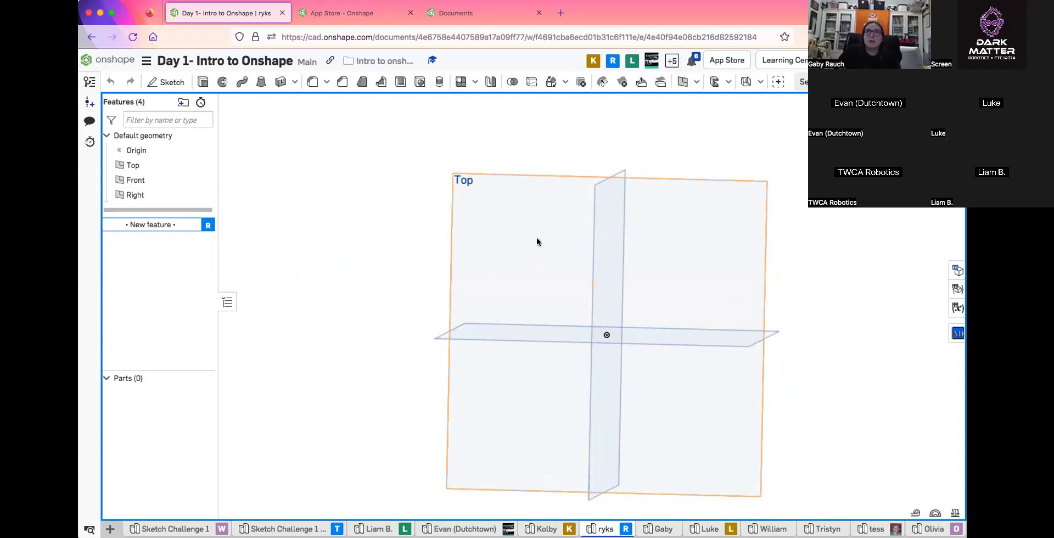
click(593, 61)
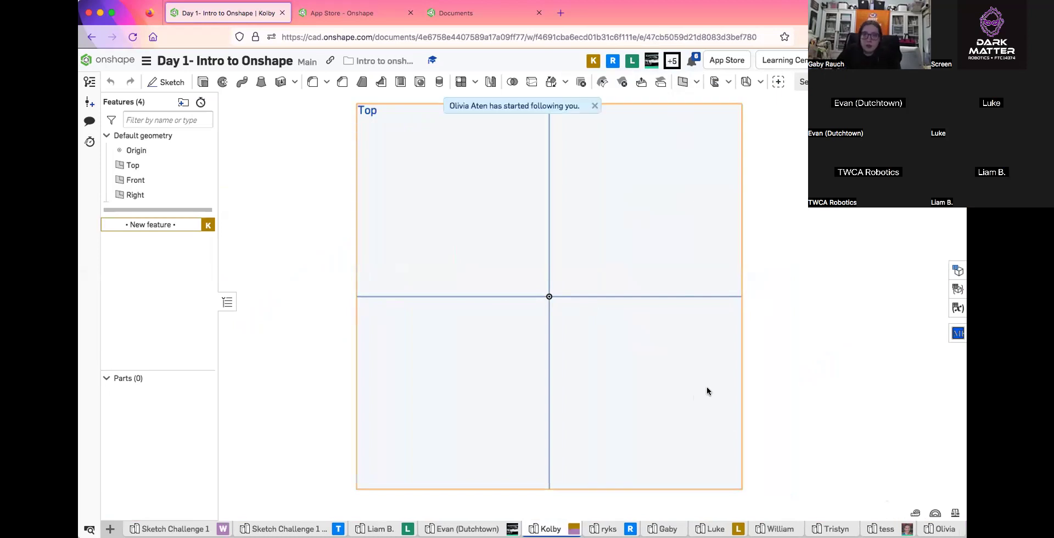
click(668, 529)
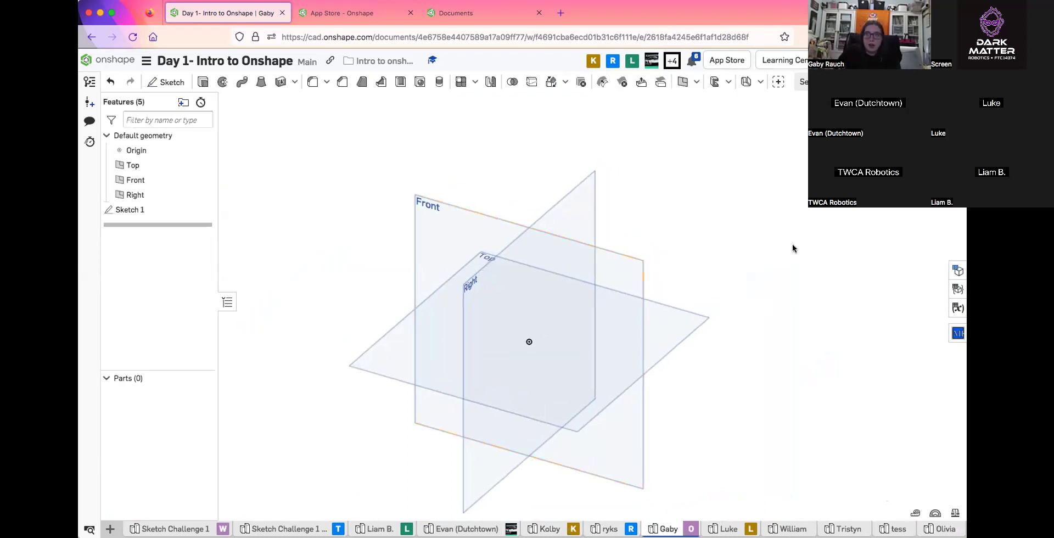
click(672, 330)
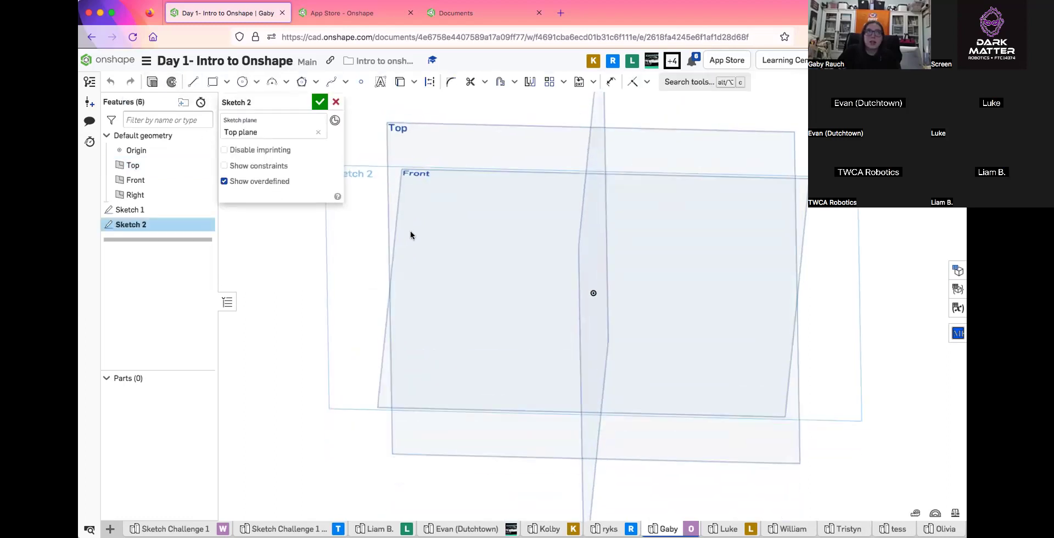
View the Top plane head-on and draw a corner rectangle above the origin
right_drag(593, 286, 495, 187)
key(n)
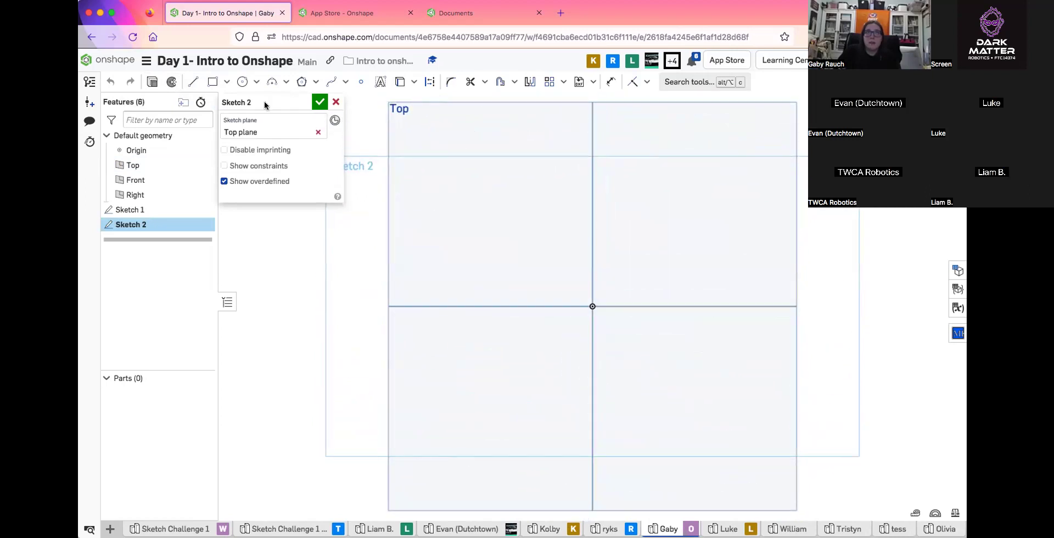
click(227, 81)
click(217, 102)
mouse_move(433, 148)
mouse_down()
mouse_move(582, 219)
mouse_move(657, 278)
mouse_move(647, 260)
mouse_move(544, 212)
mouse_move(690, 275)
mouse_move(722, 438)
mouse_move(545, 172)
mouse_move(532, 213)
mouse_move(494, 168)
mouse_move(712, 225)
mouse_up()
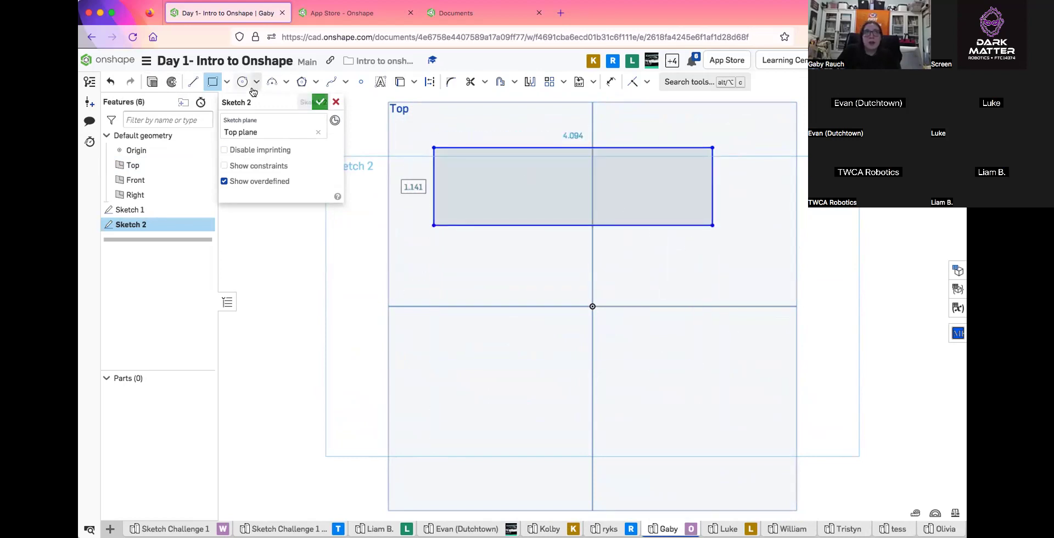
Draw two centre-point rectangles, one below the origin and one on the right
click(228, 82)
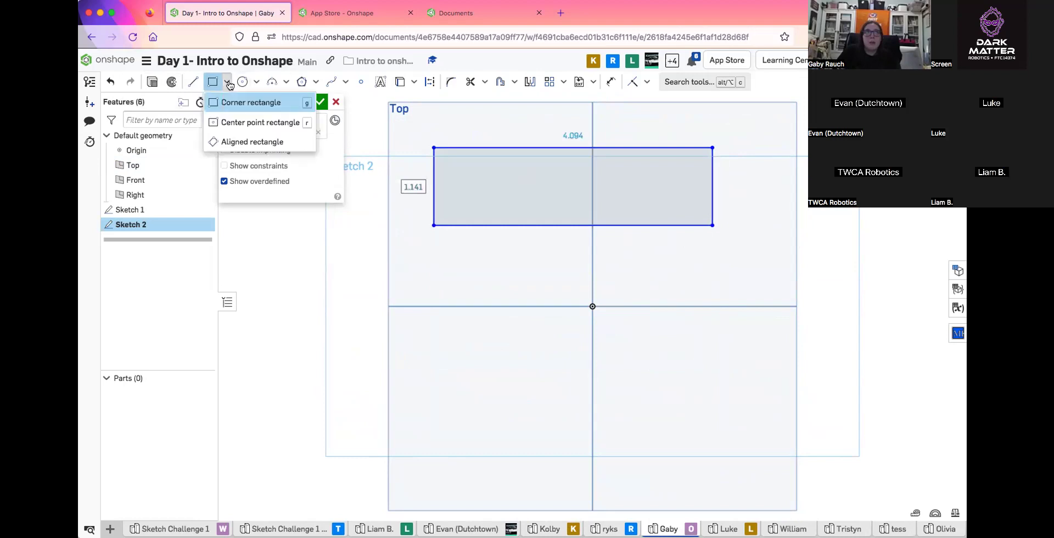
click(254, 122)
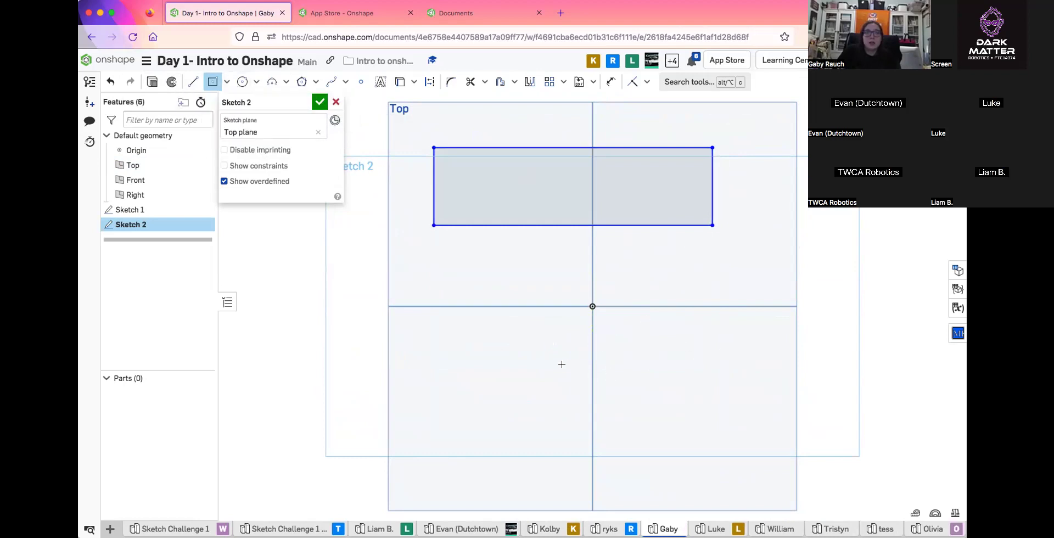
click(546, 362)
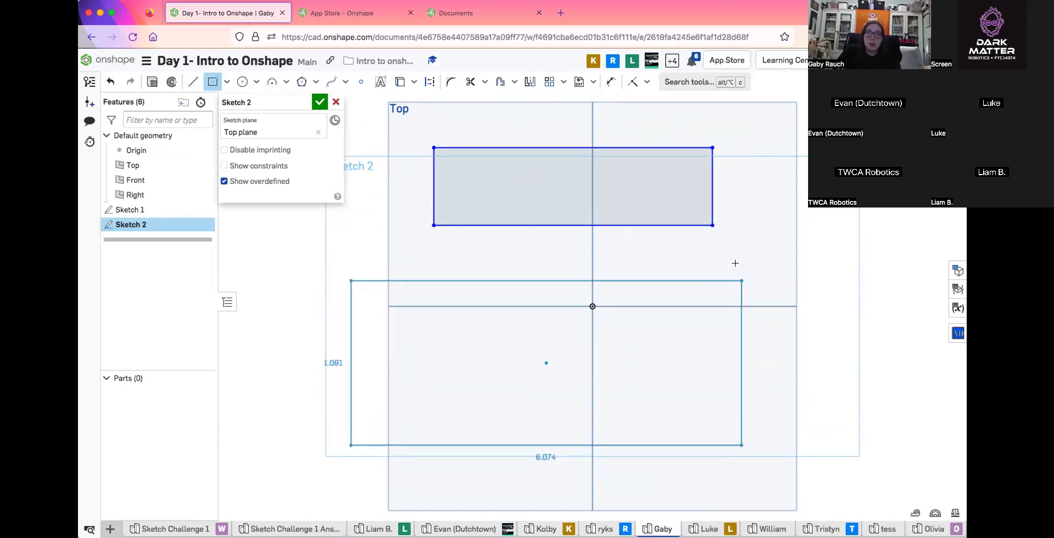
click(716, 283)
click(782, 306)
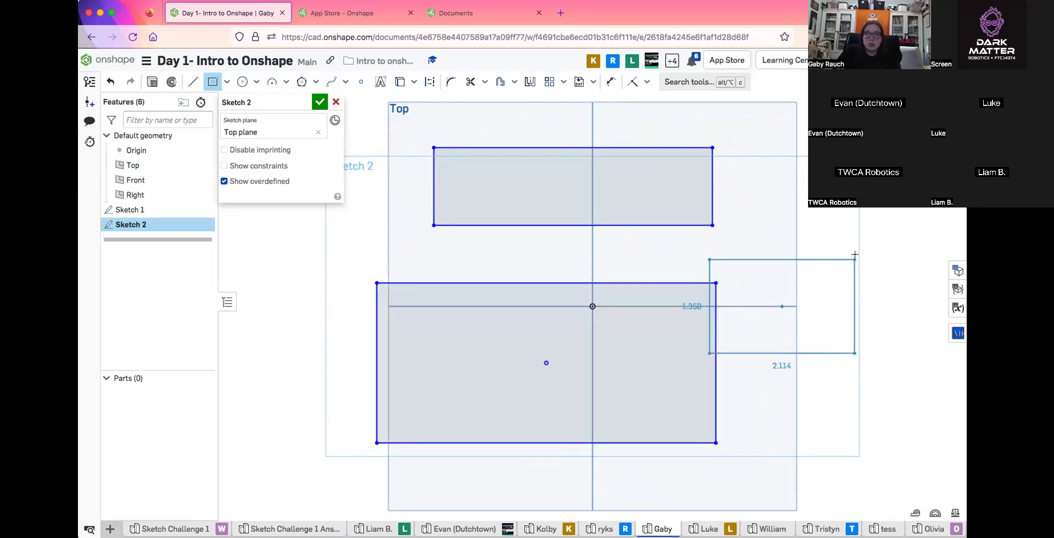
click(880, 227)
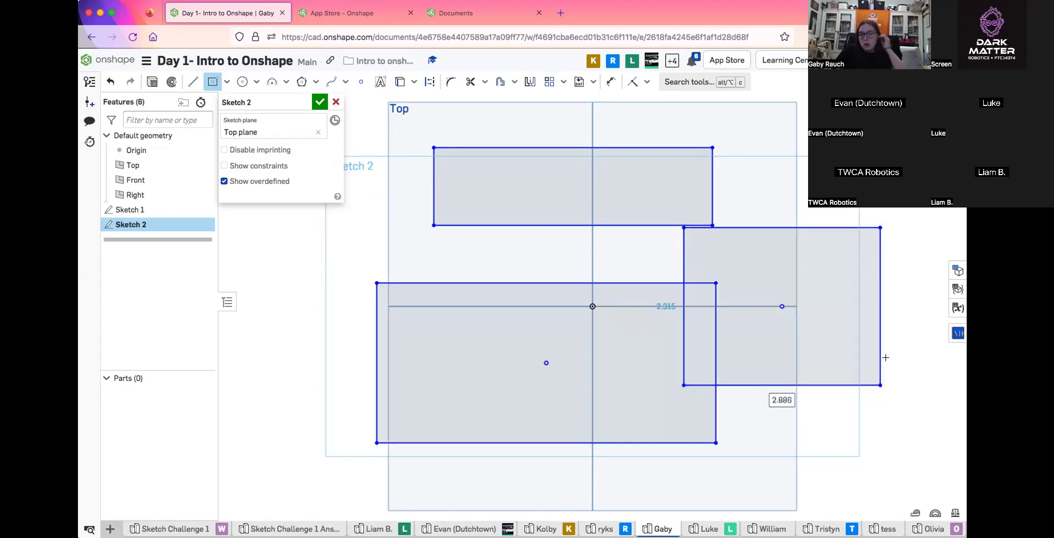
Box-select all three rectangles and delete them
key(Escape)
mouse_move(894, 461)
mouse_down()
mouse_move(622, 308)
mouse_move(354, 128)
mouse_up()
key(Delete)
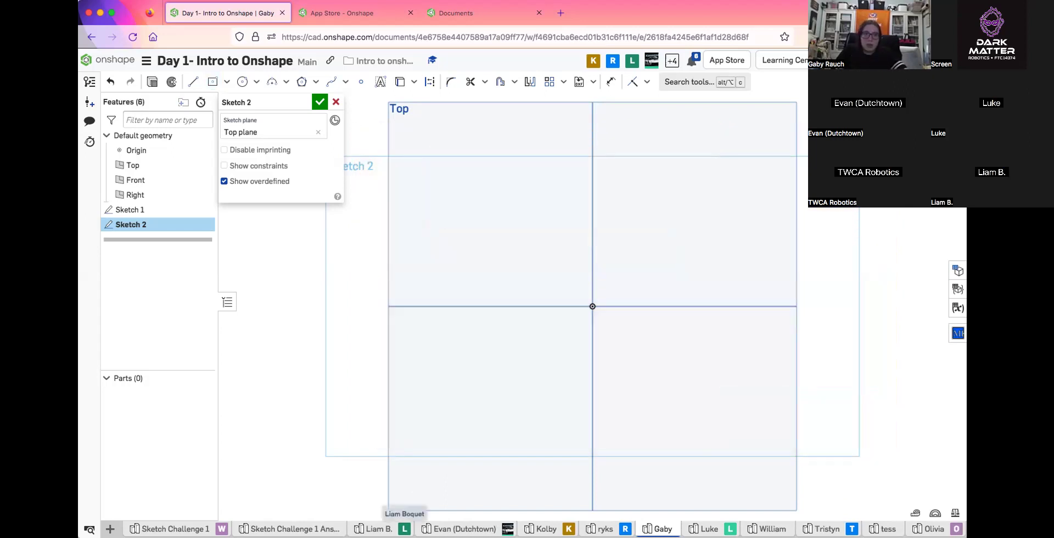
Briefly view two collaborators' workspaces, then return to your own
click(378, 529)
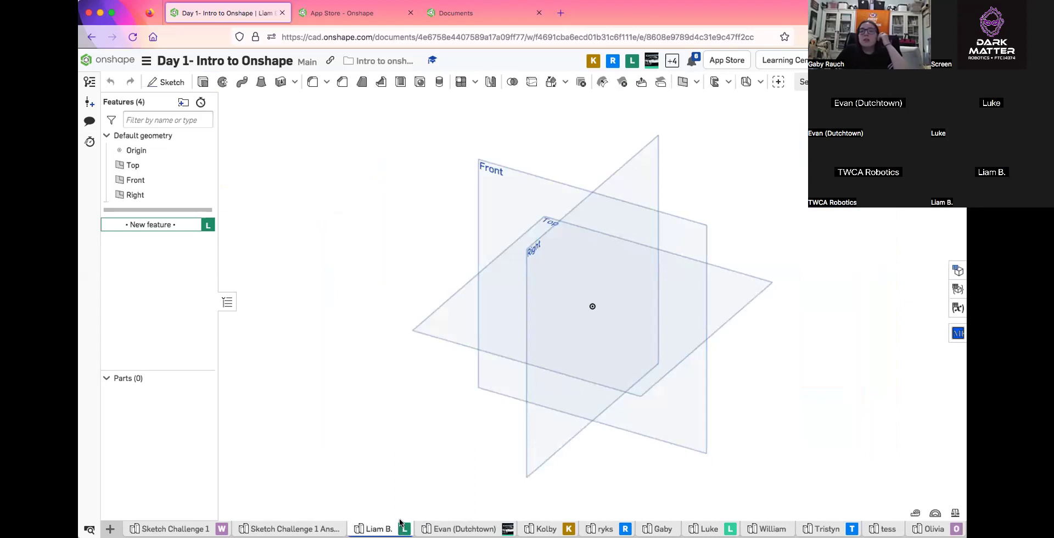
click(710, 529)
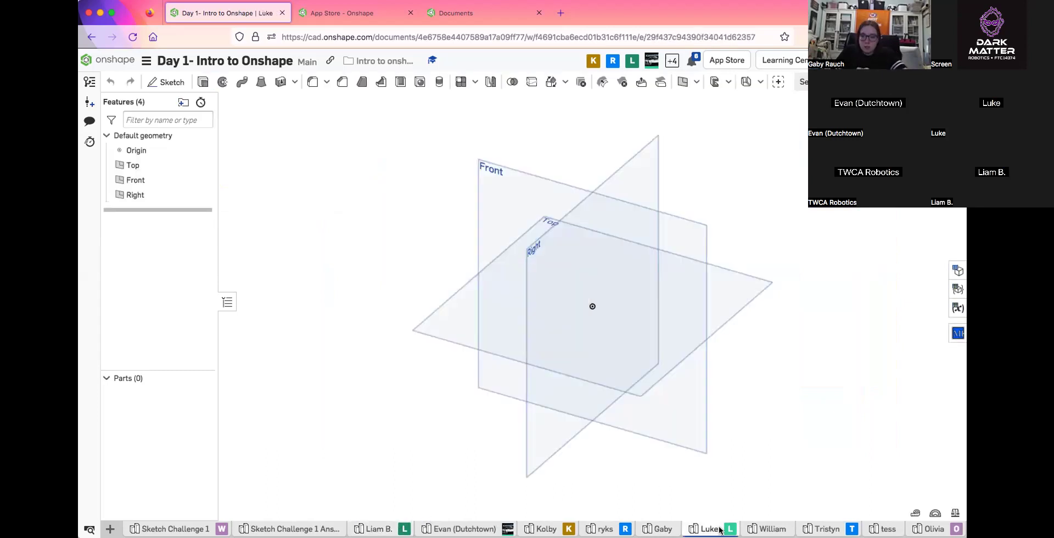
click(659, 529)
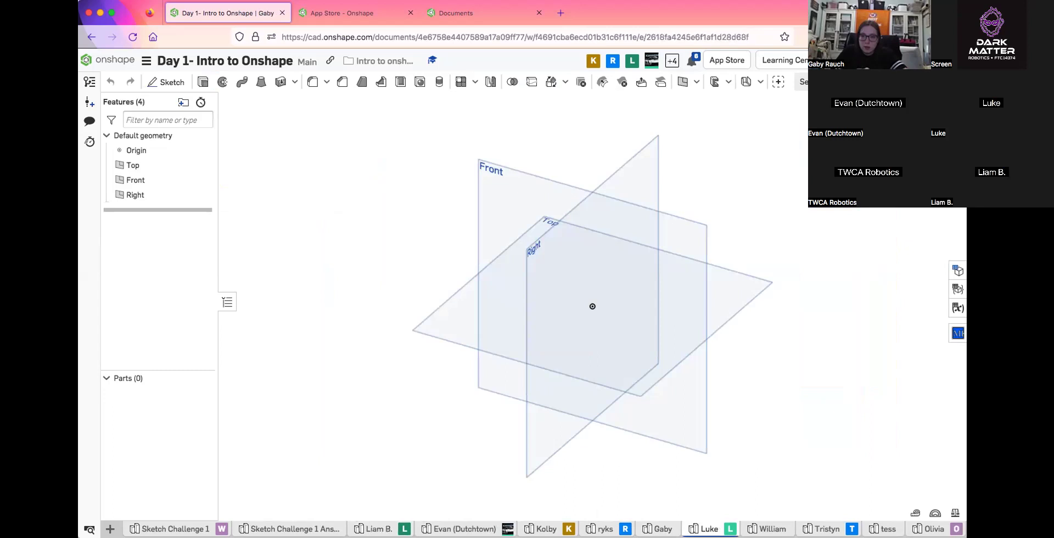
Cancel Sketch 2 and start a new sketch on the Top plane
click(335, 101)
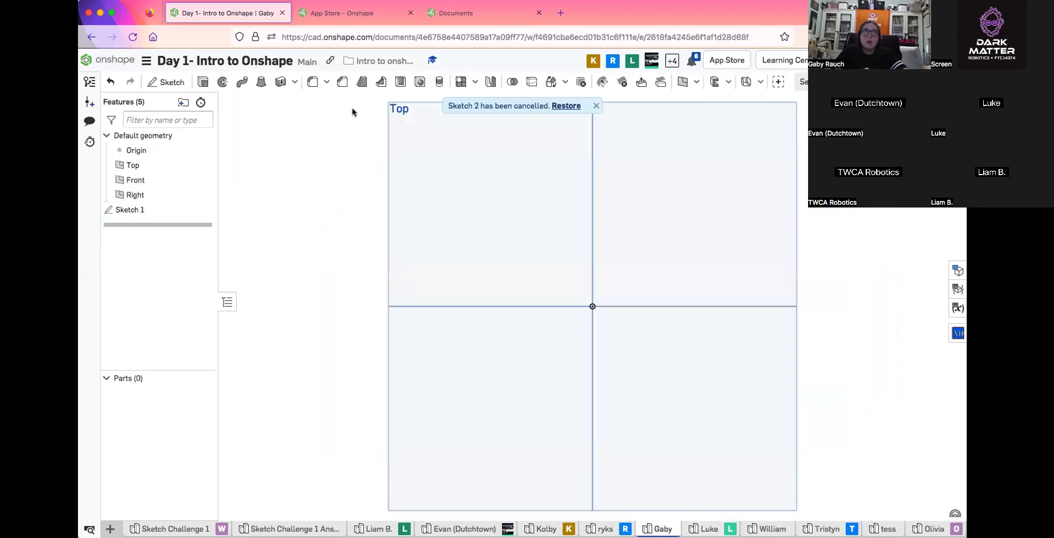
click(163, 82)
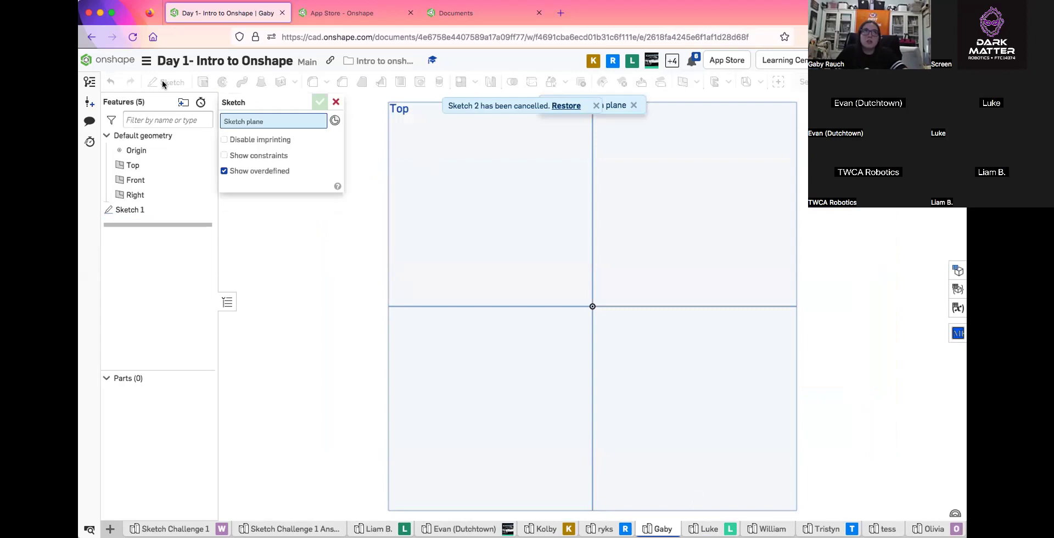
click(466, 155)
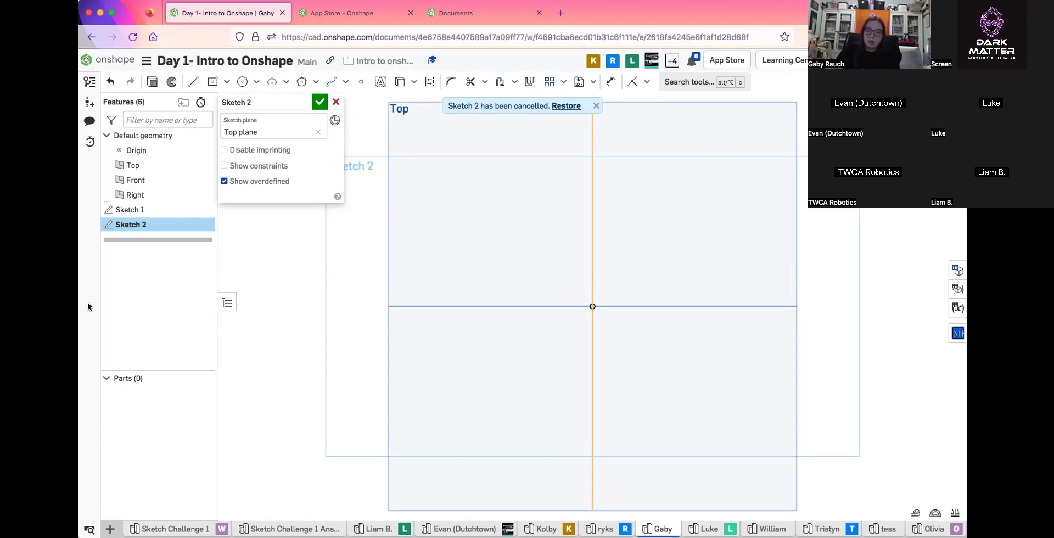
Go to the documents page and review the Day 1 document's Share permissions
click(87, 60)
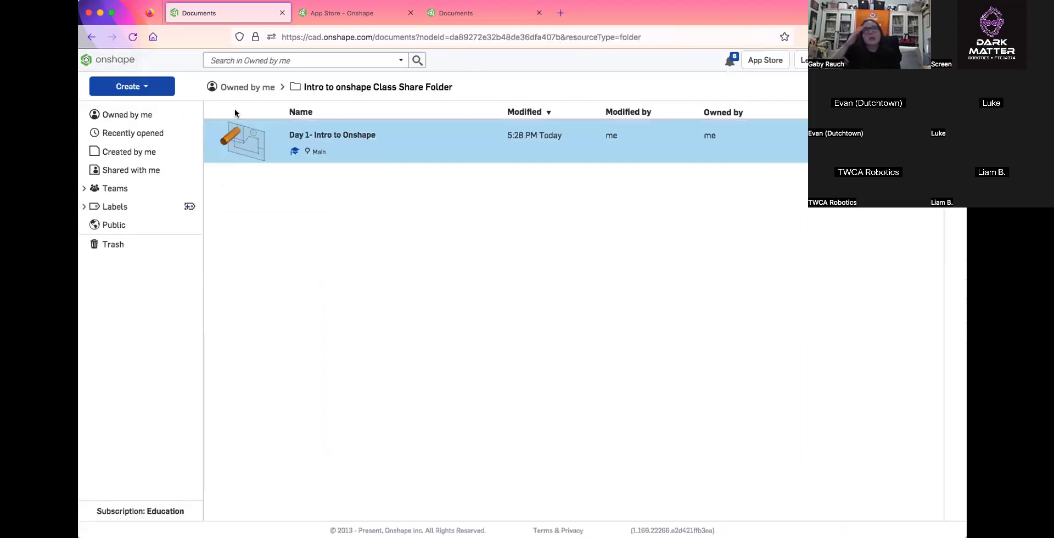
right_click(384, 138)
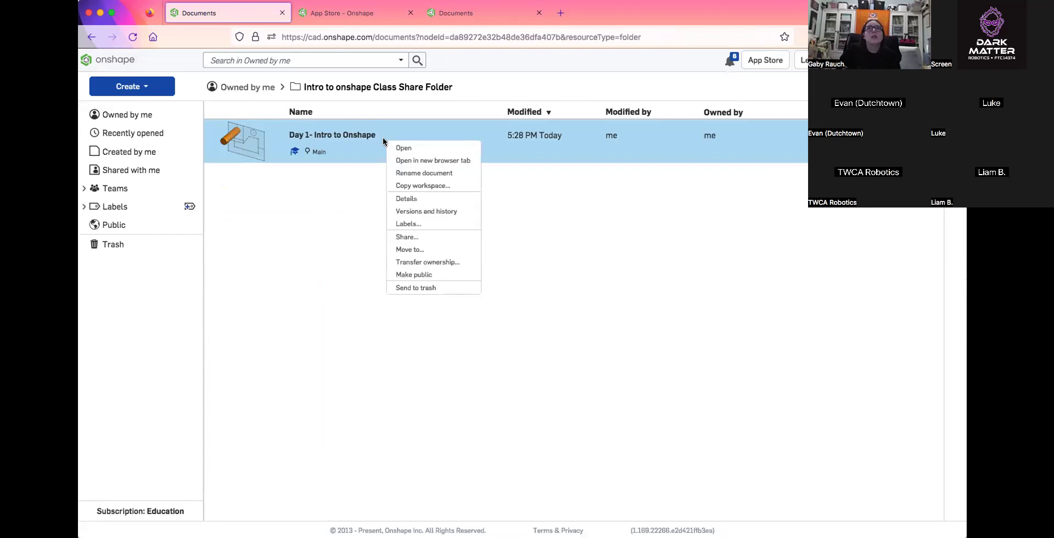
click(373, 190)
right_click(376, 129)
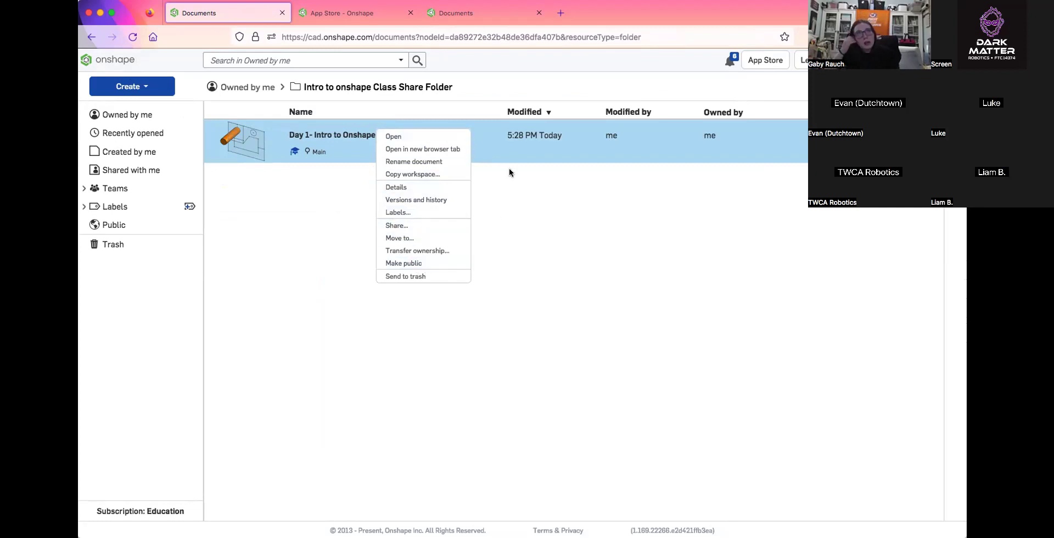
click(463, 228)
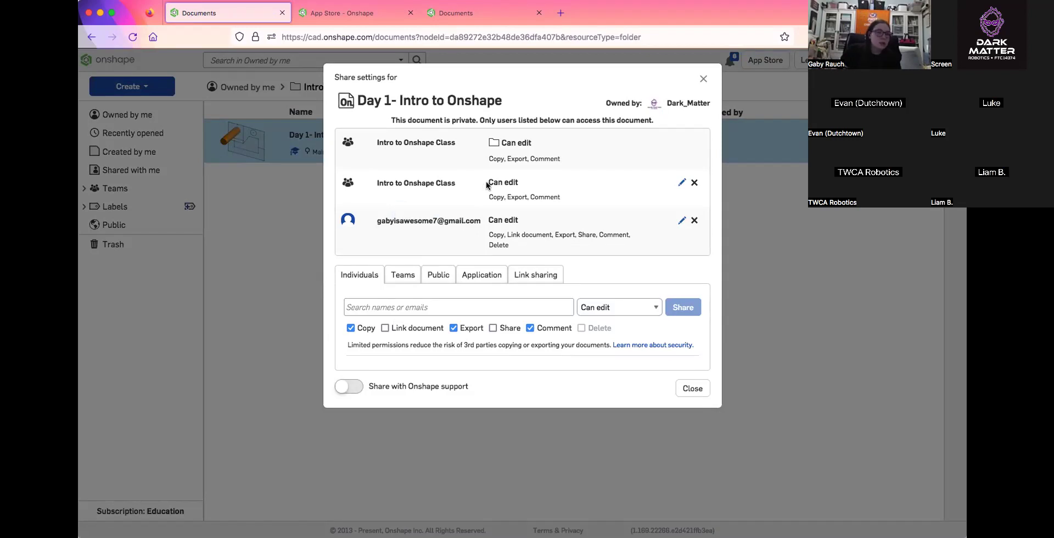
click(703, 78)
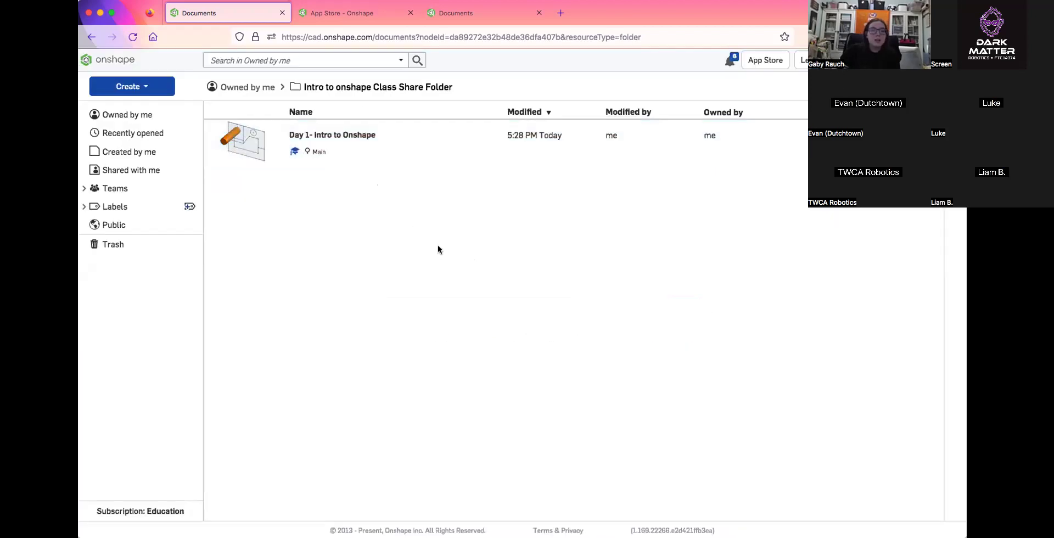
click(342, 140)
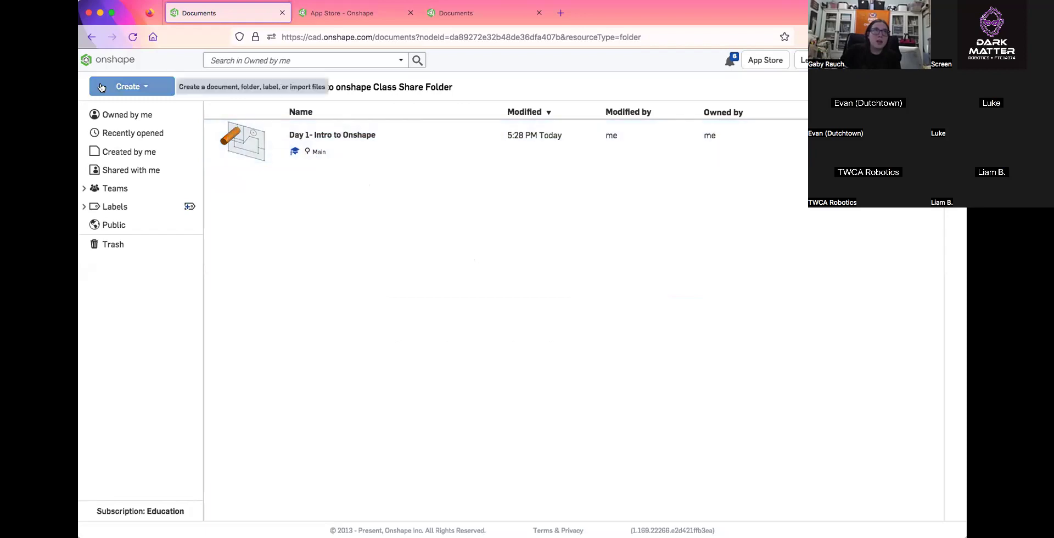
Show the Create menu options, then open the Day 1- Intro to Onshape document
click(145, 87)
click(147, 88)
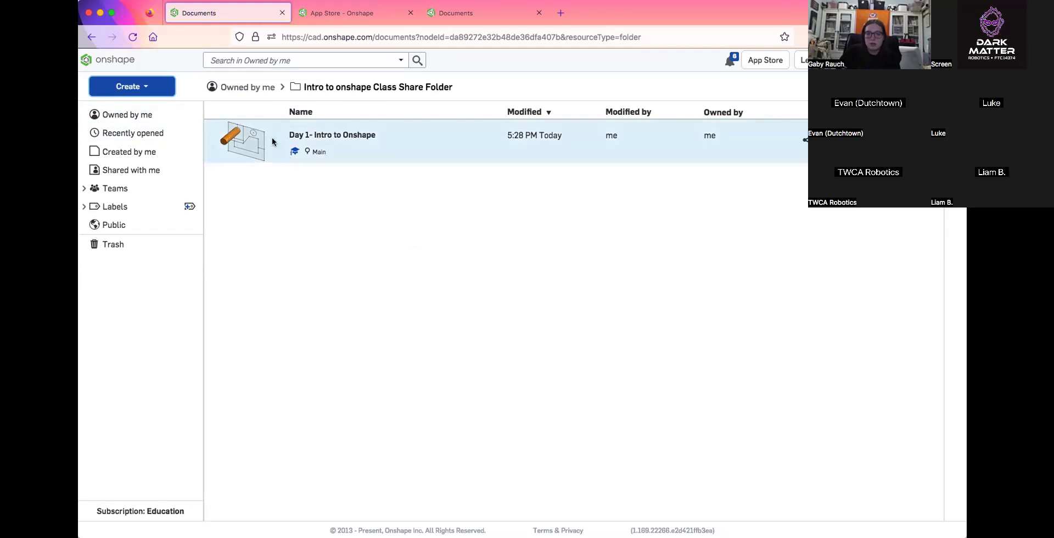
click(310, 134)
click(110, 61)
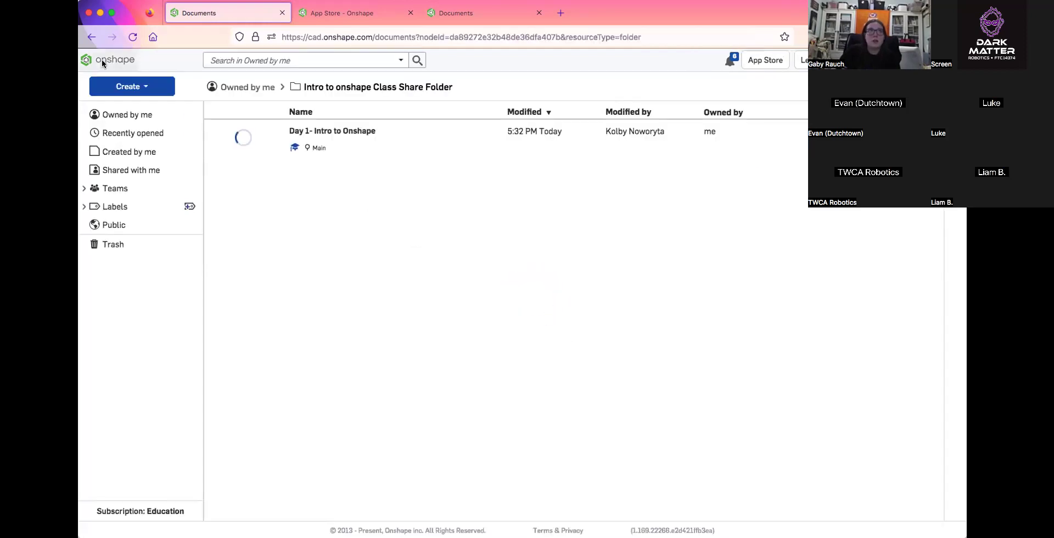
click(139, 87)
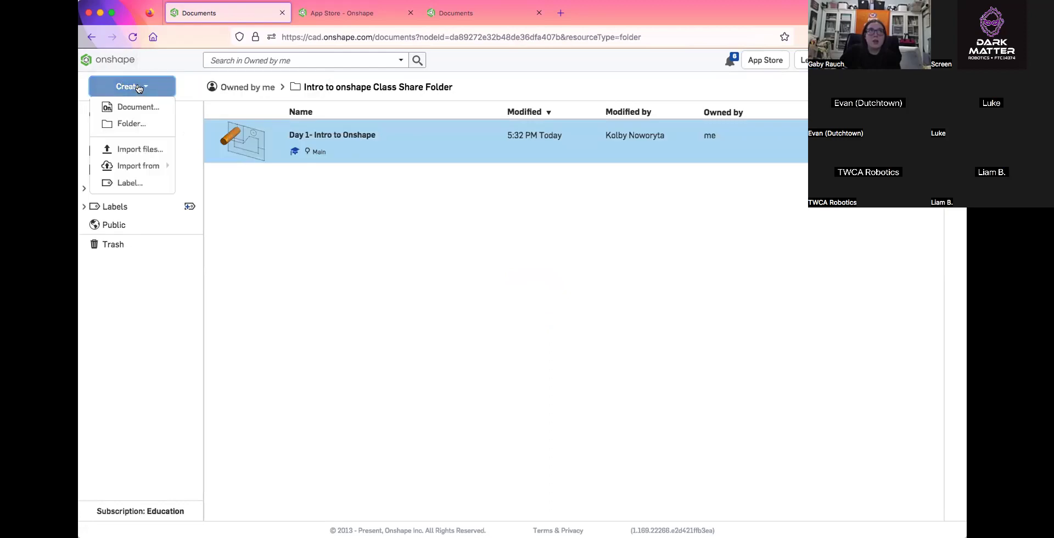
click(365, 331)
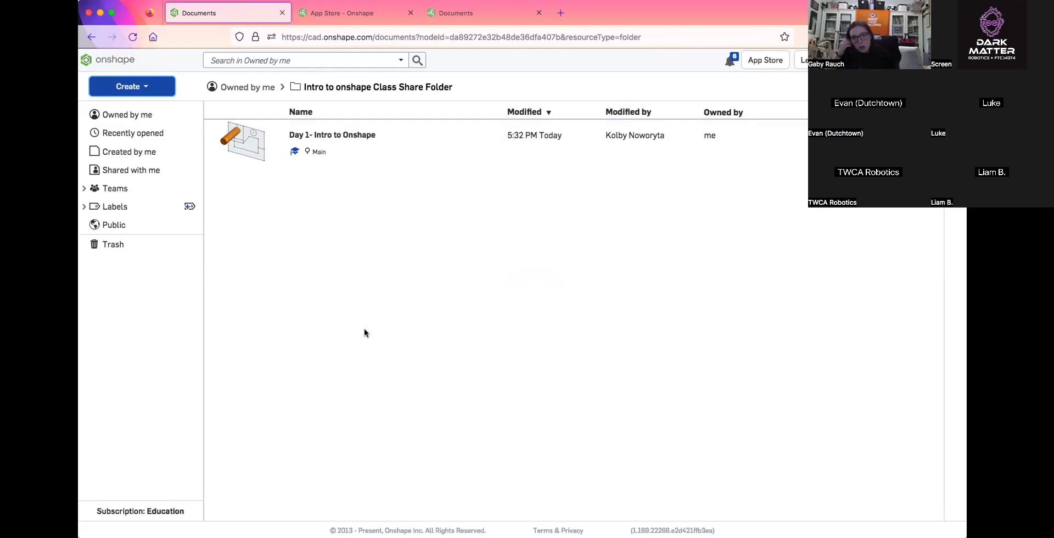
click(337, 137)
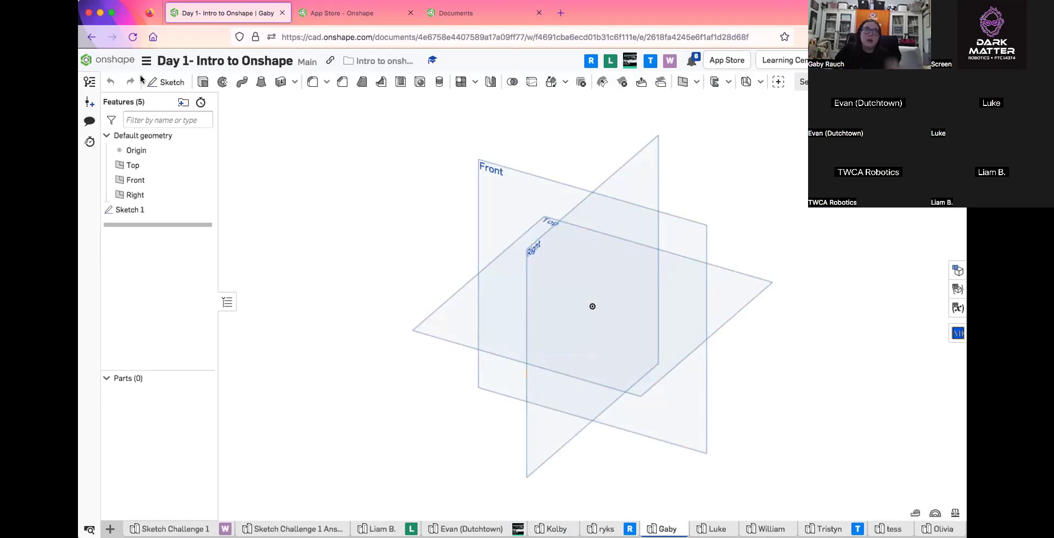
Open Day 1- Intro to Onshape from the class share folder, reopening it once via documents
click(108, 59)
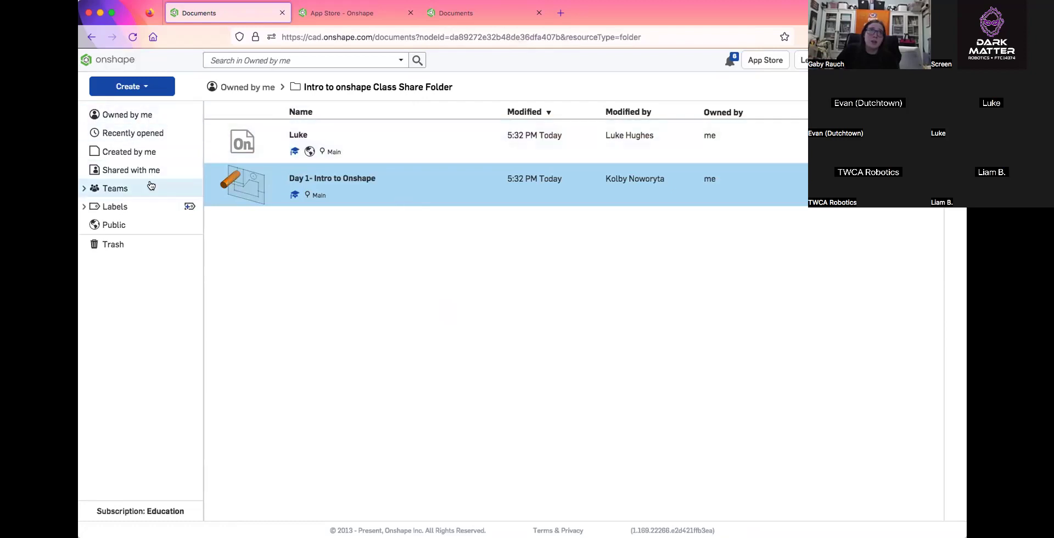
click(328, 175)
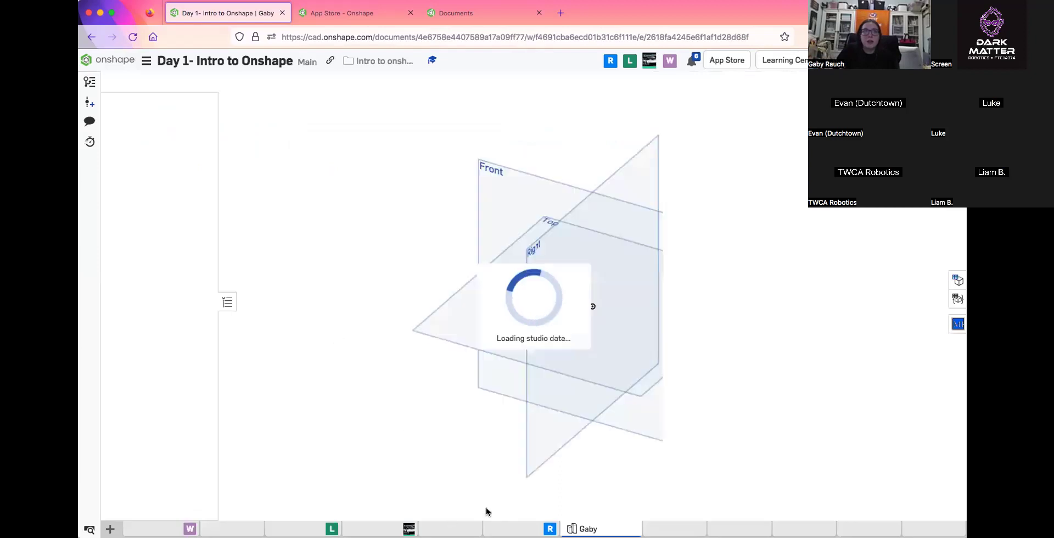
right_click(671, 529)
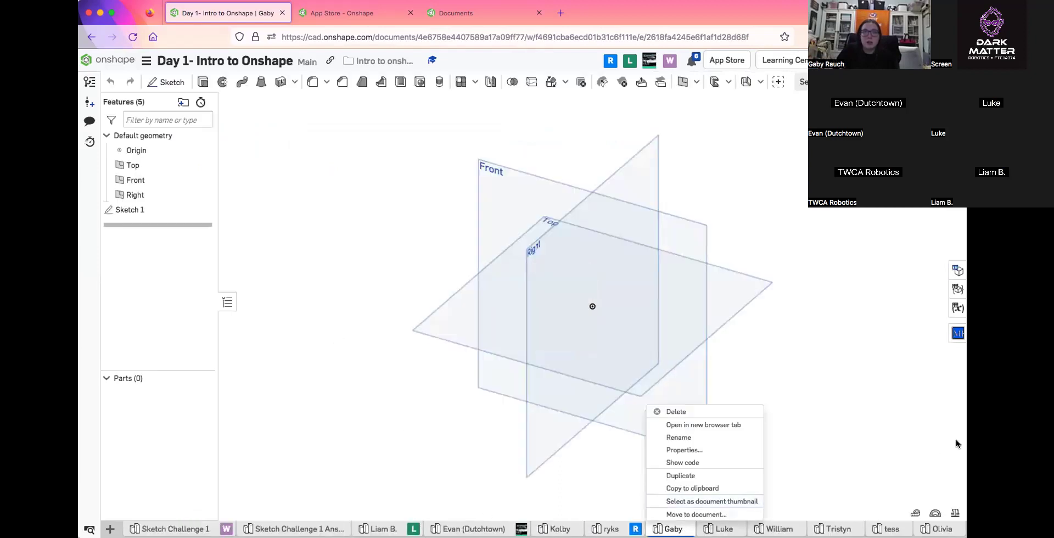
click(813, 443)
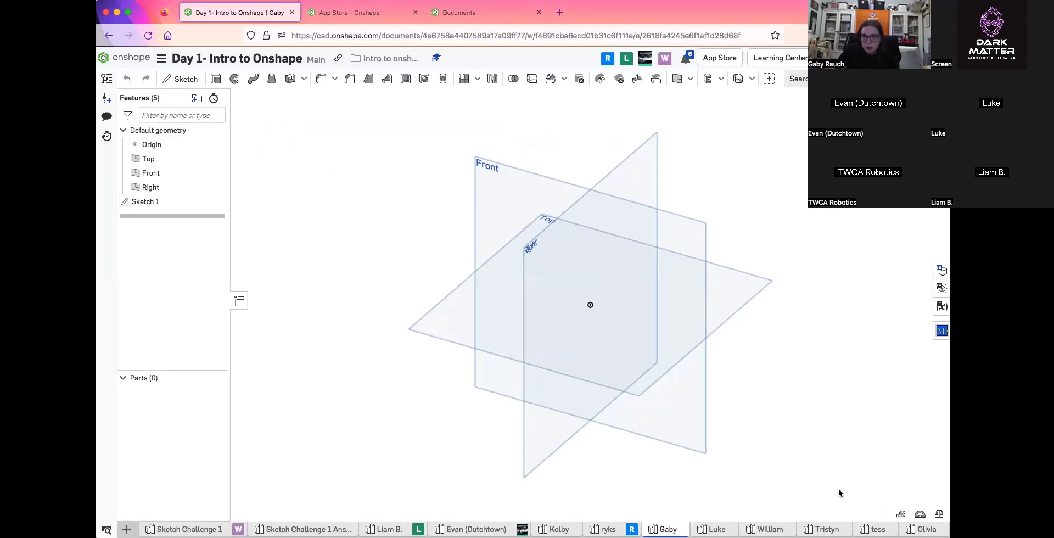
mouse_move(715, 529)
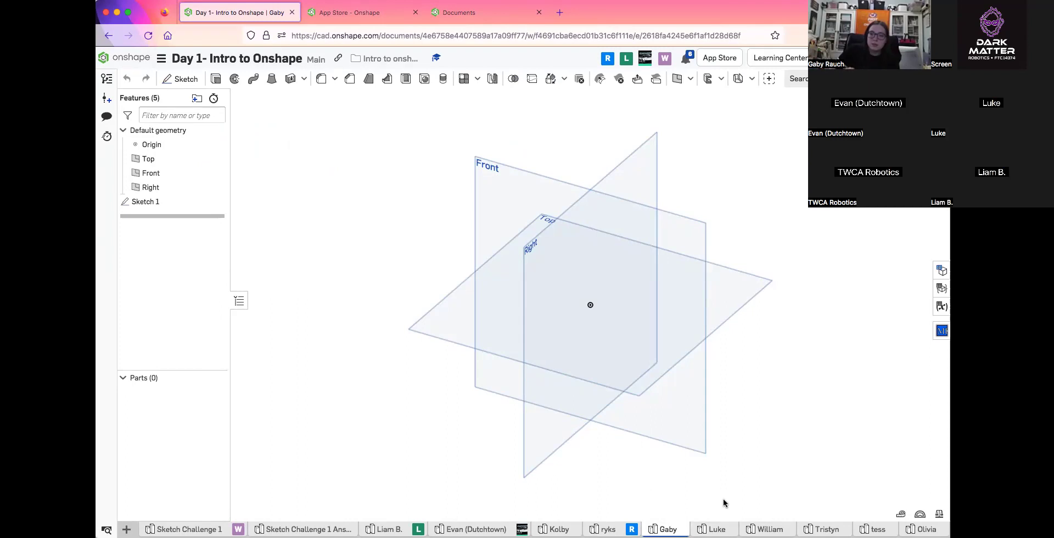
click(113, 57)
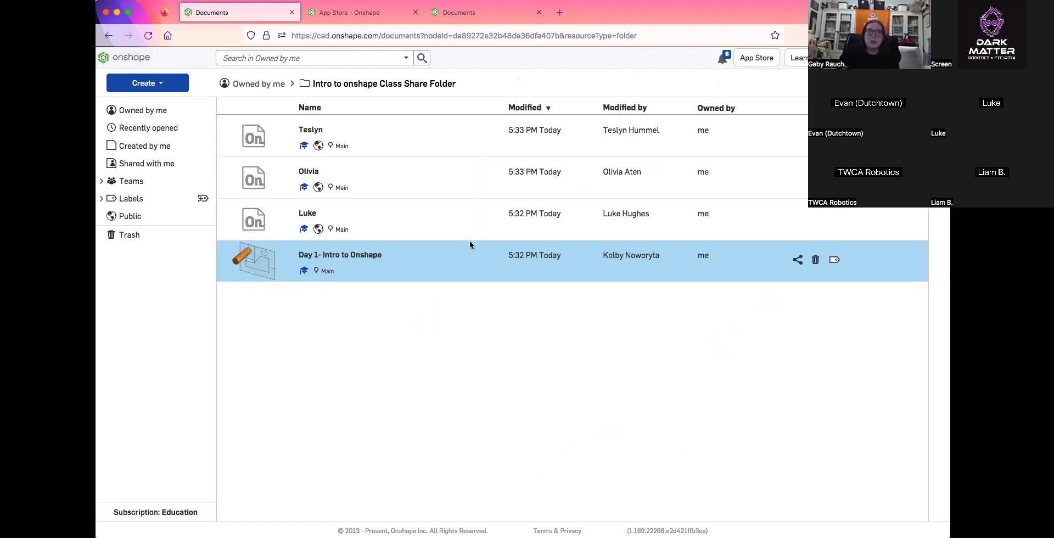
click(366, 256)
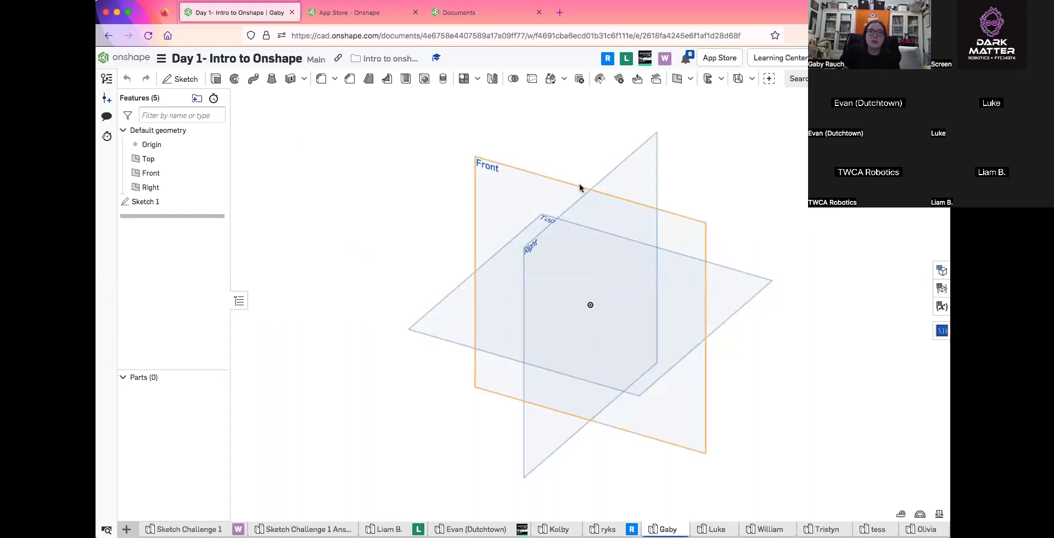
Switch to the Top view and start Sketch 2 on the Top plane
key(shift+5)
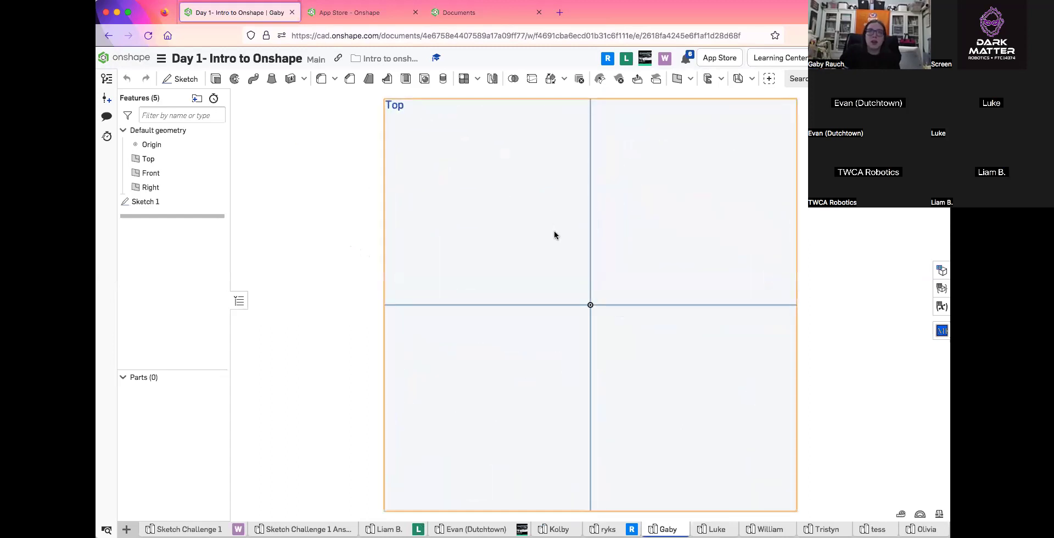
click(184, 80)
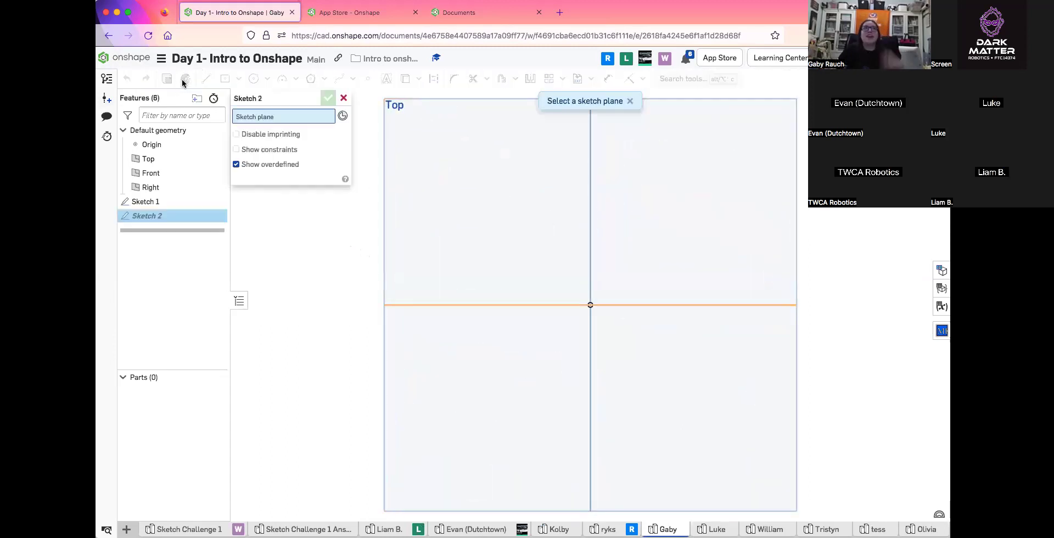
click(456, 122)
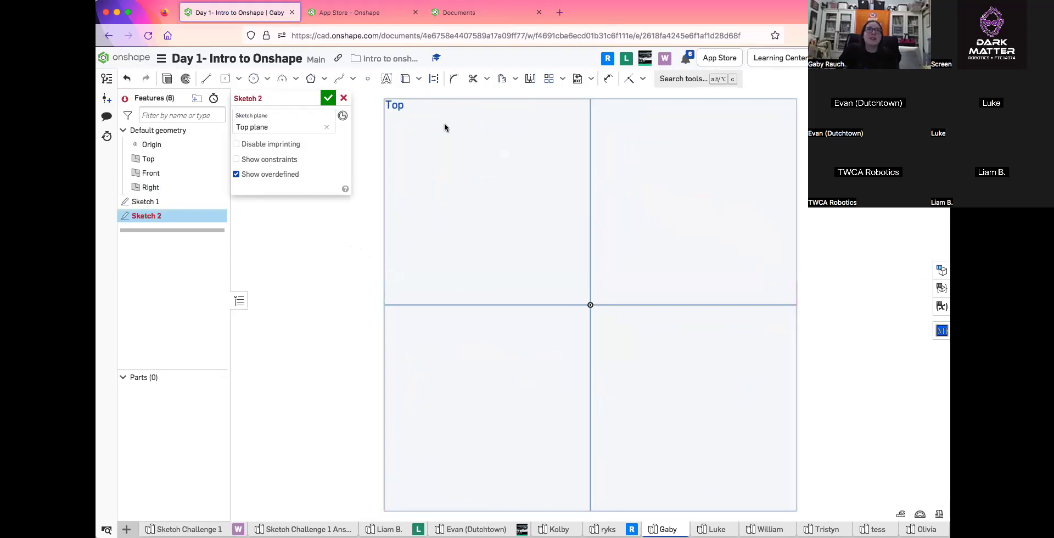
Draw two trial rectangles, then box-select and delete both
click(225, 78)
click(497, 231)
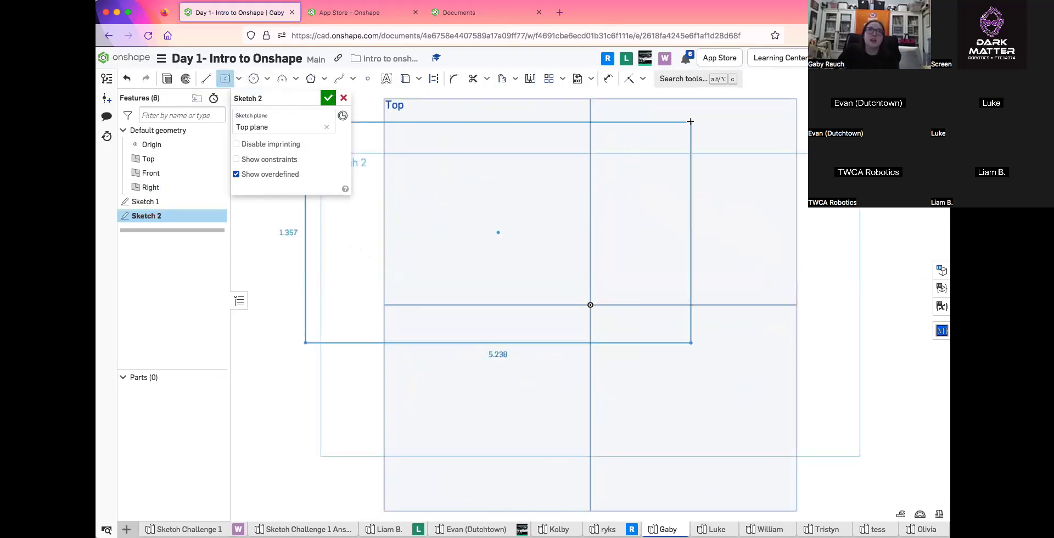
click(678, 150)
click(678, 449)
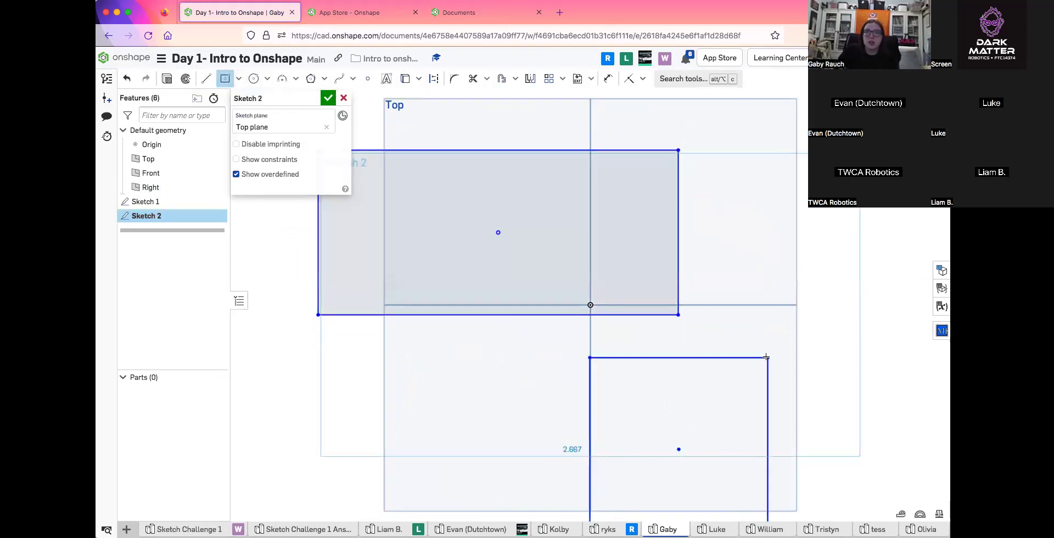
click(767, 357)
scroll(708, 305, down, 2)
key(Escape)
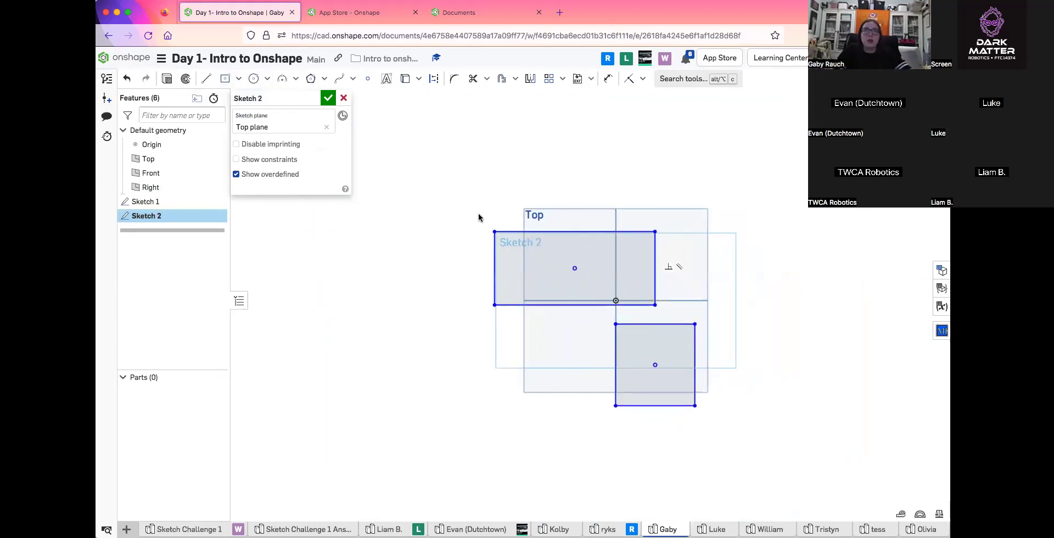
mouse_move(470, 211)
mouse_down()
mouse_move(799, 464)
mouse_move(792, 452)
mouse_up()
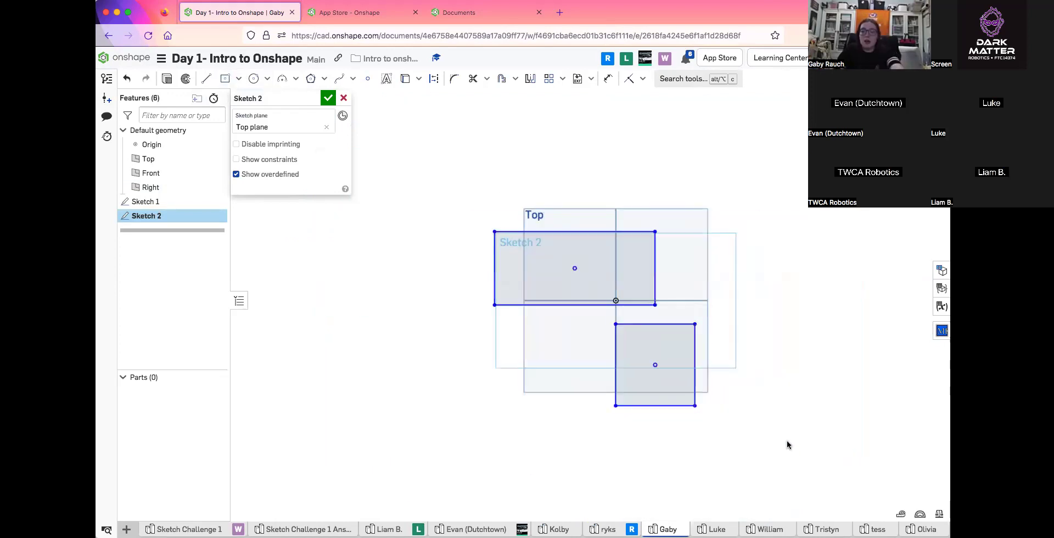
key(Delete)
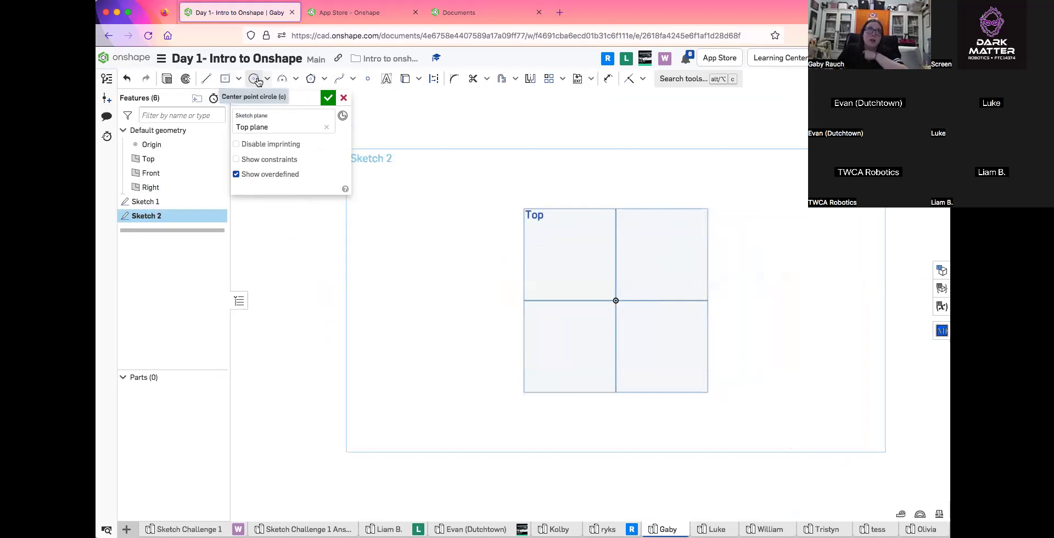
click(257, 81)
scroll(675, 327, up, 2)
click(541, 239)
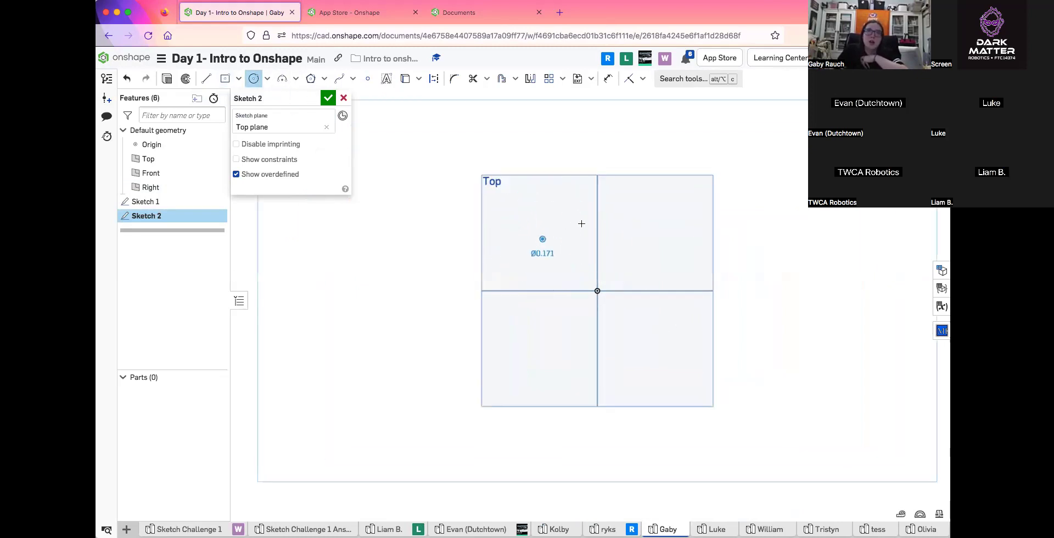
click(578, 226)
click(670, 298)
click(689, 259)
click(268, 83)
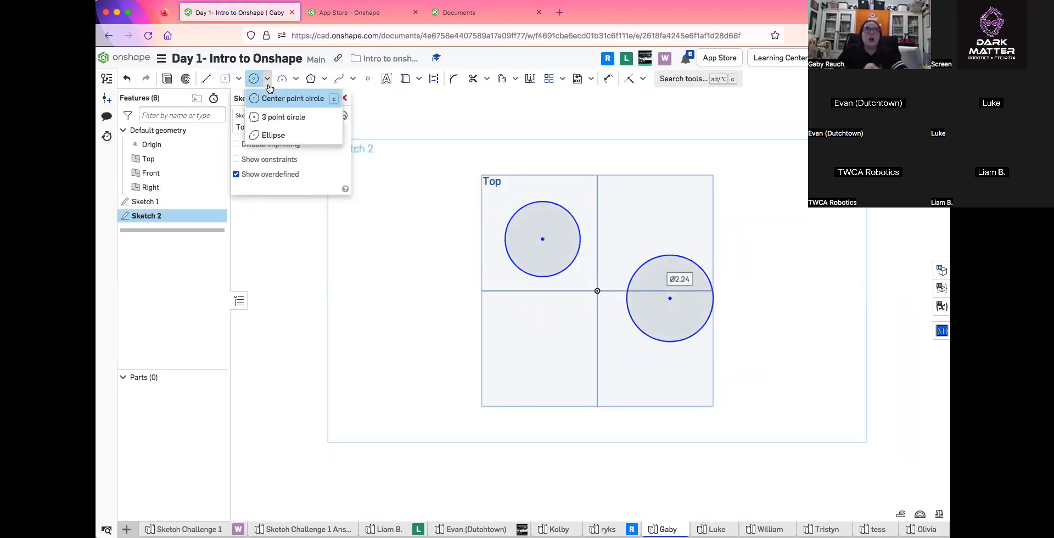
click(272, 135)
click(523, 342)
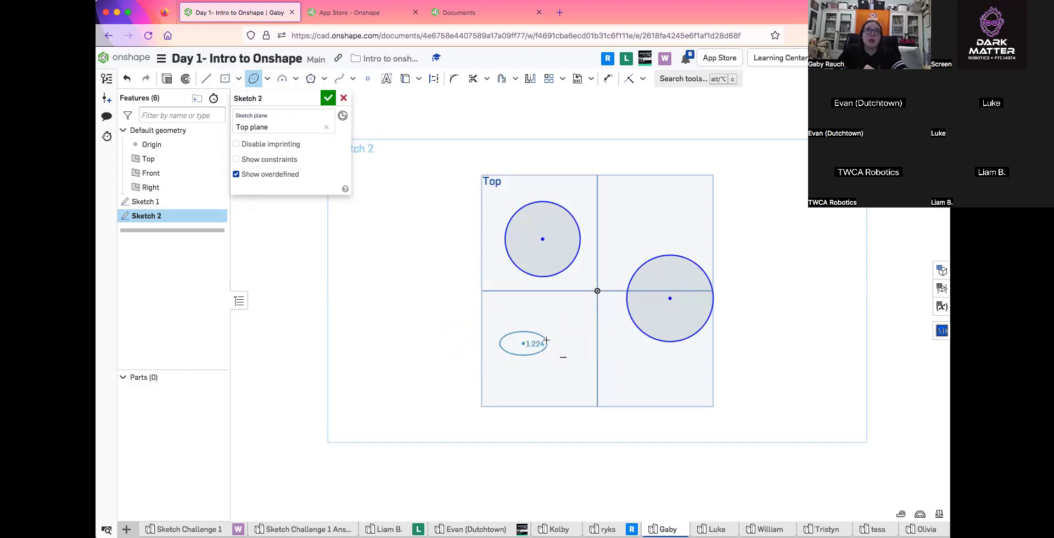
click(588, 343)
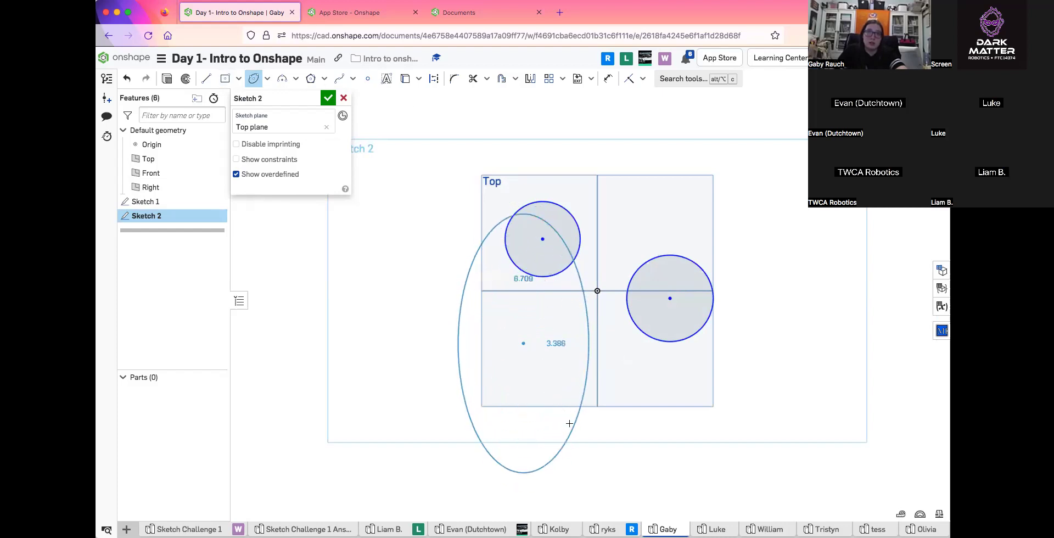
click(569, 367)
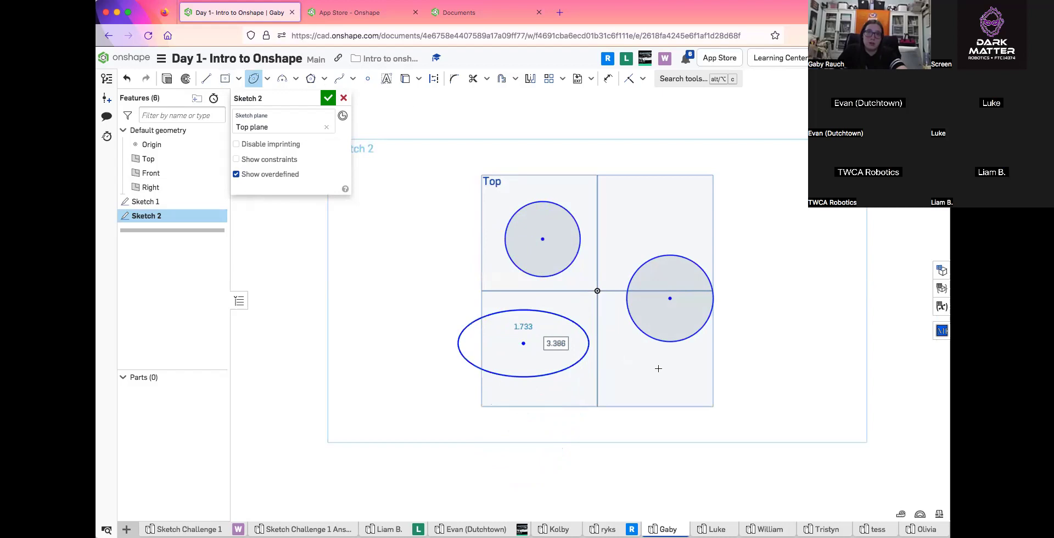
key(Escape)
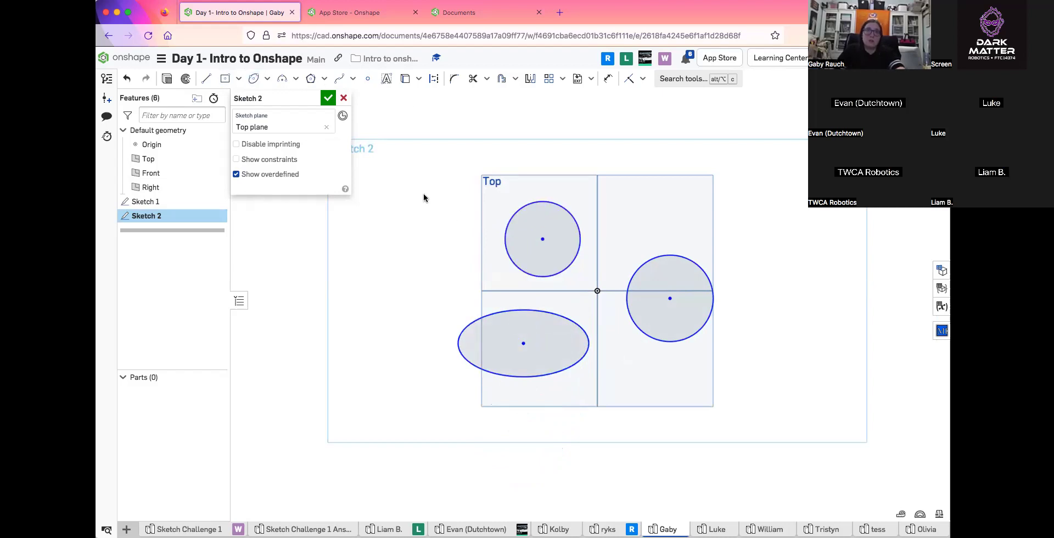
drag(437, 185, 758, 412)
key(Delete)
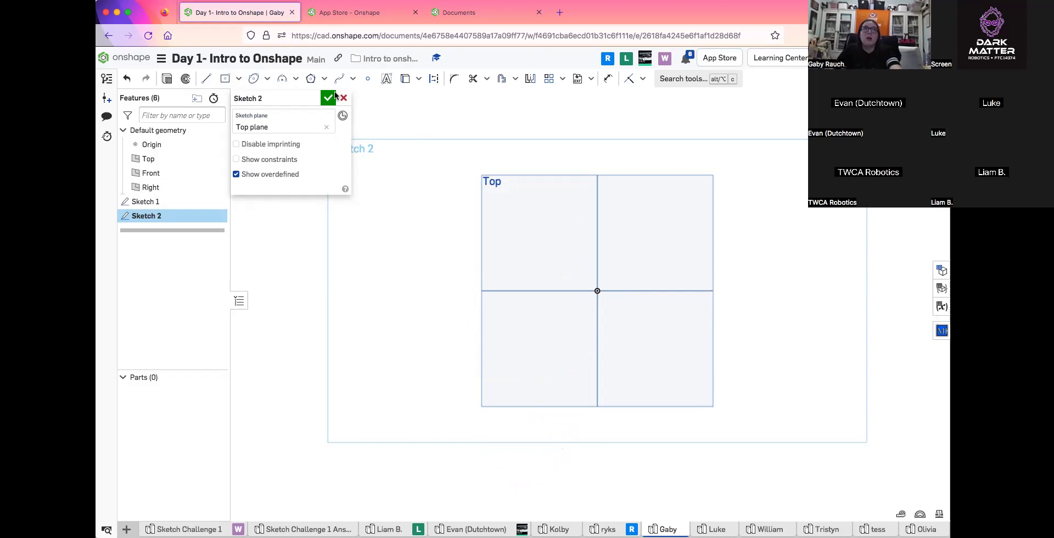
Draw two three-point arcs, the second one at R1.3
click(296, 78)
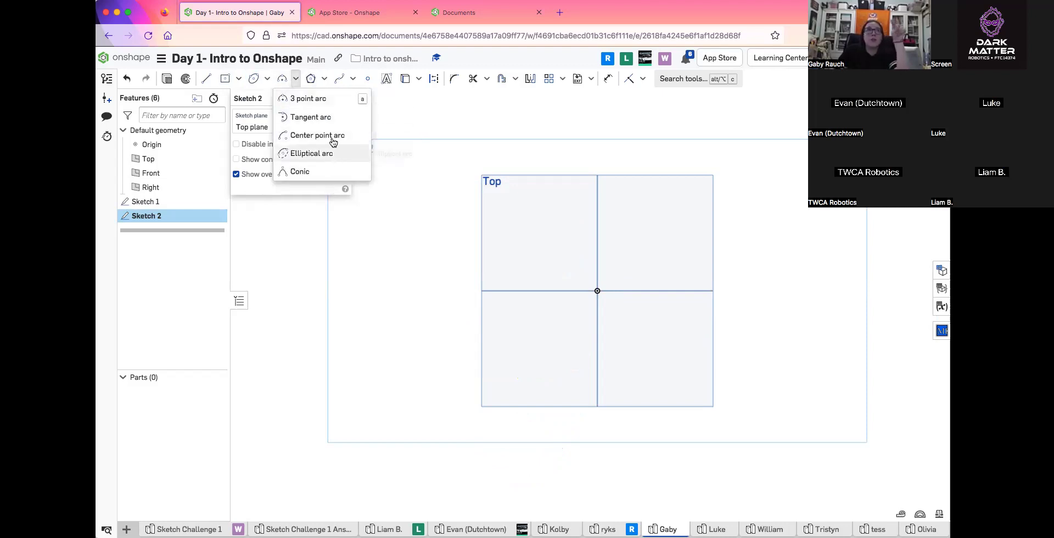
click(323, 99)
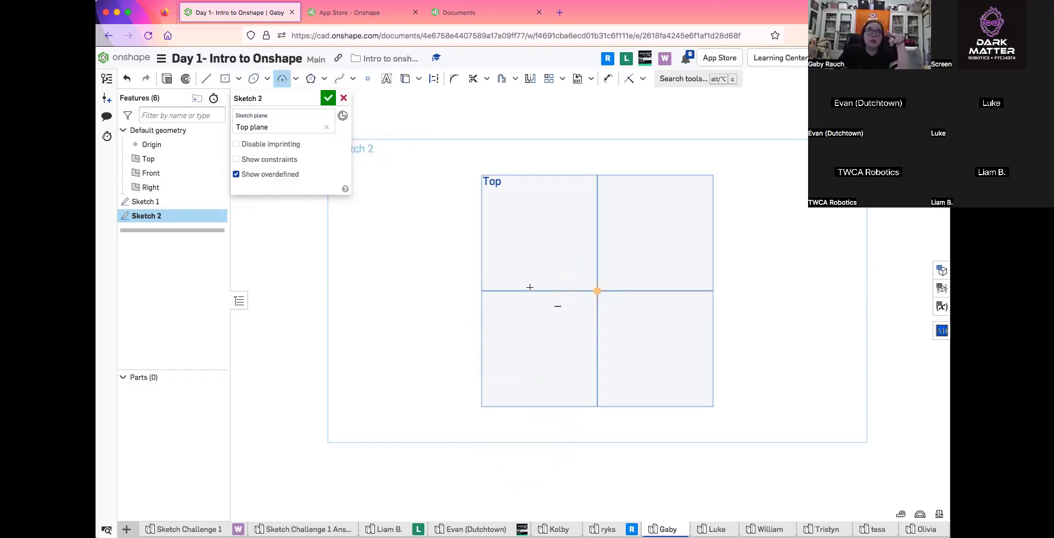
click(568, 290)
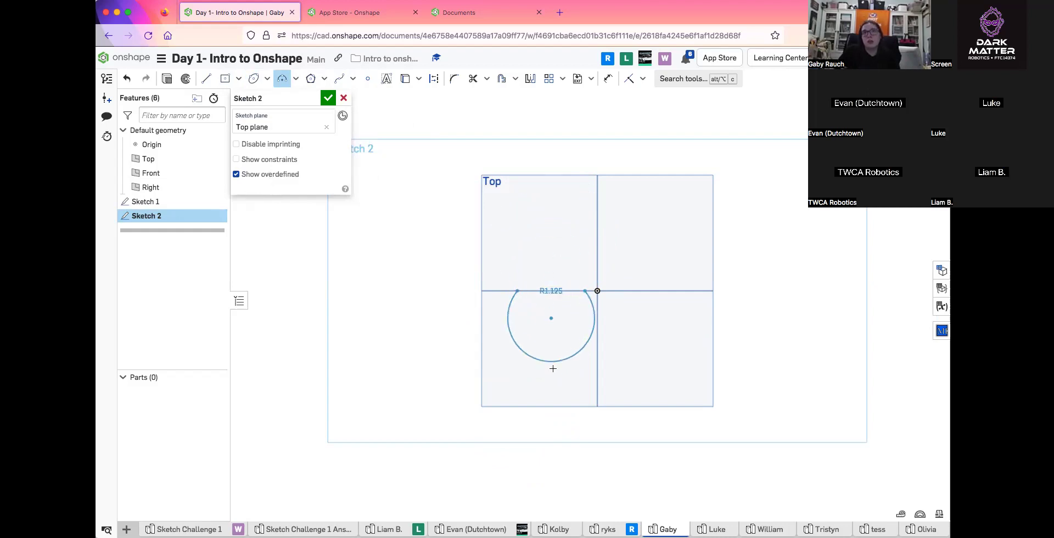
click(554, 216)
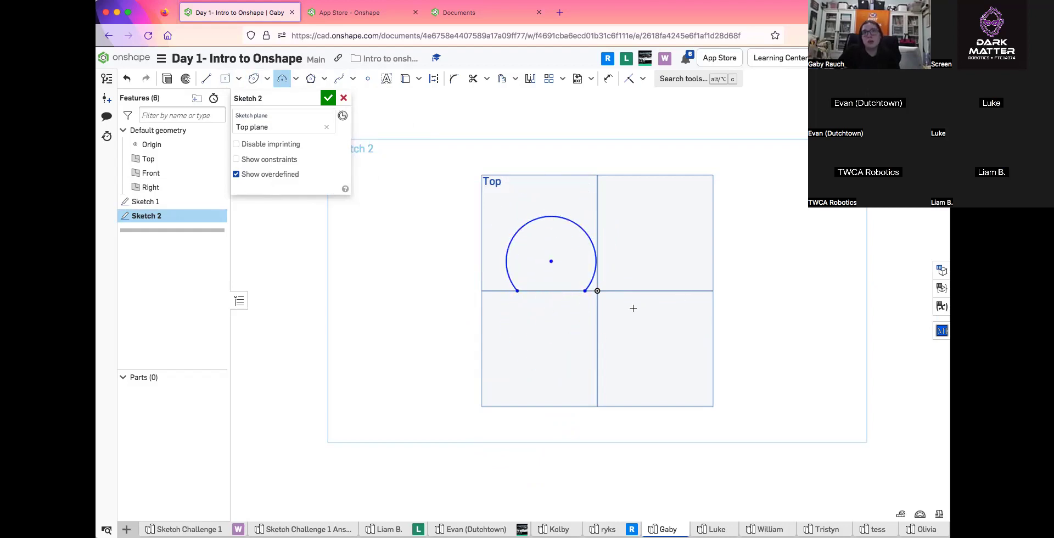
click(708, 308)
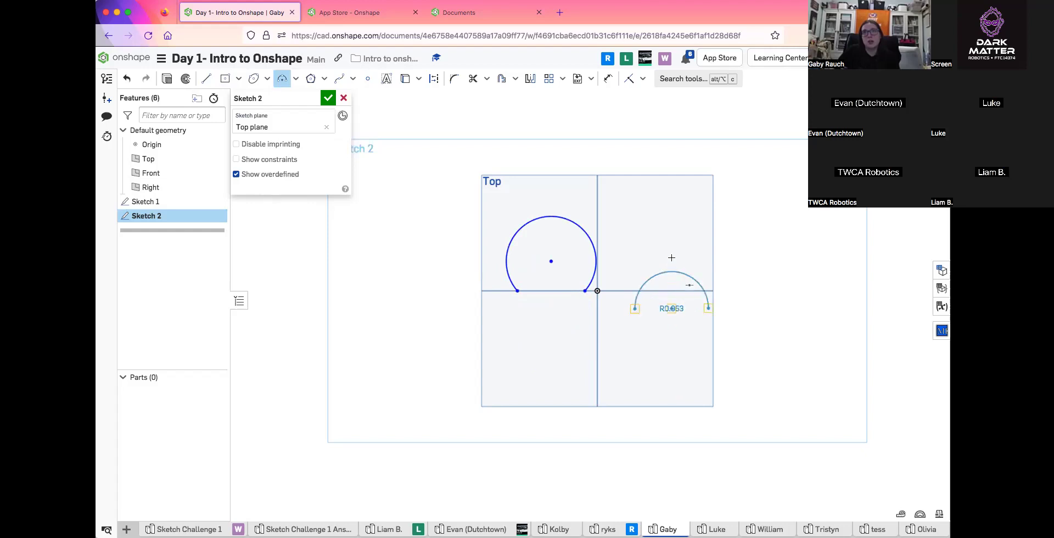
click(672, 223)
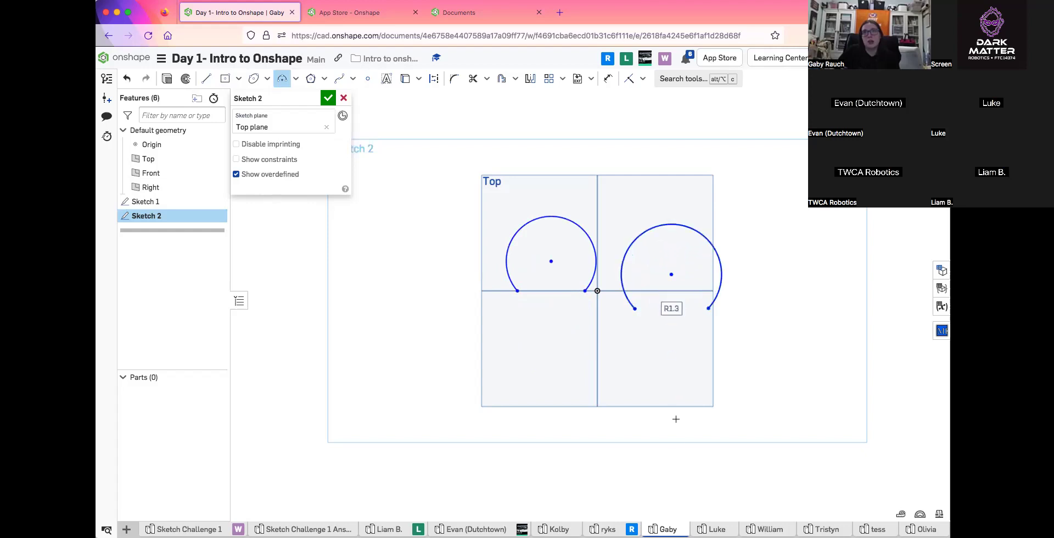
Draw an elliptical arc on the left beside the round arcs
click(296, 78)
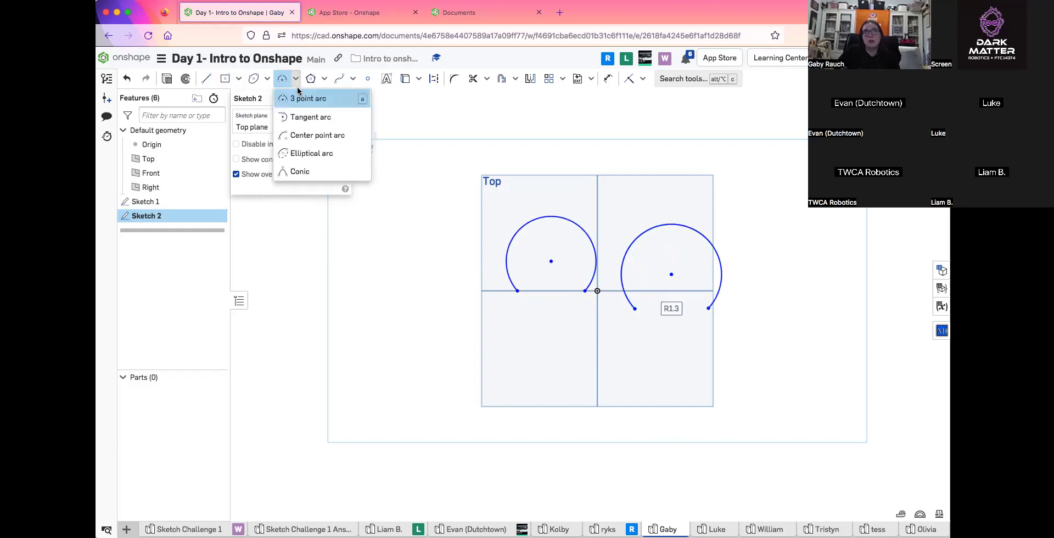
click(306, 153)
click(460, 338)
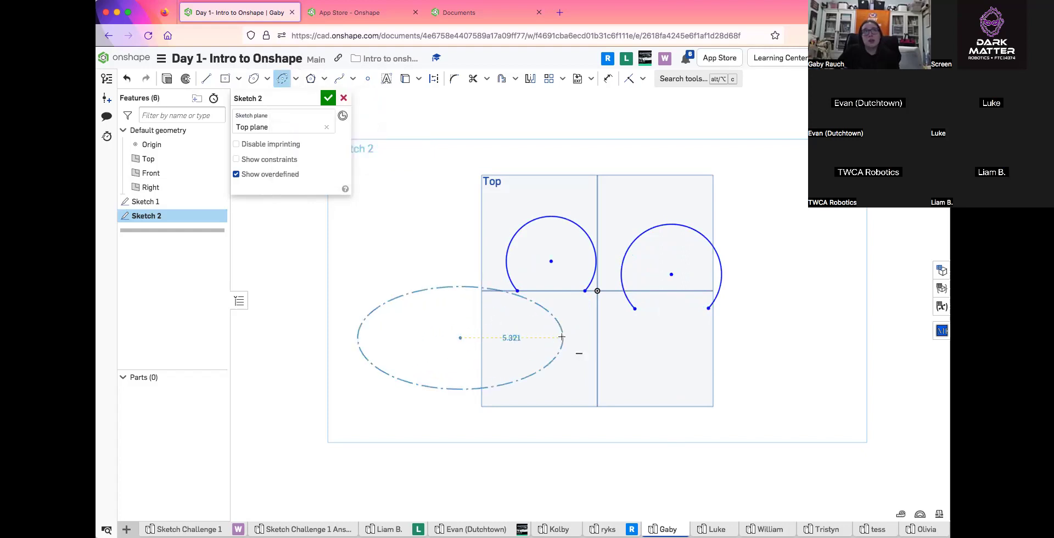
click(516, 337)
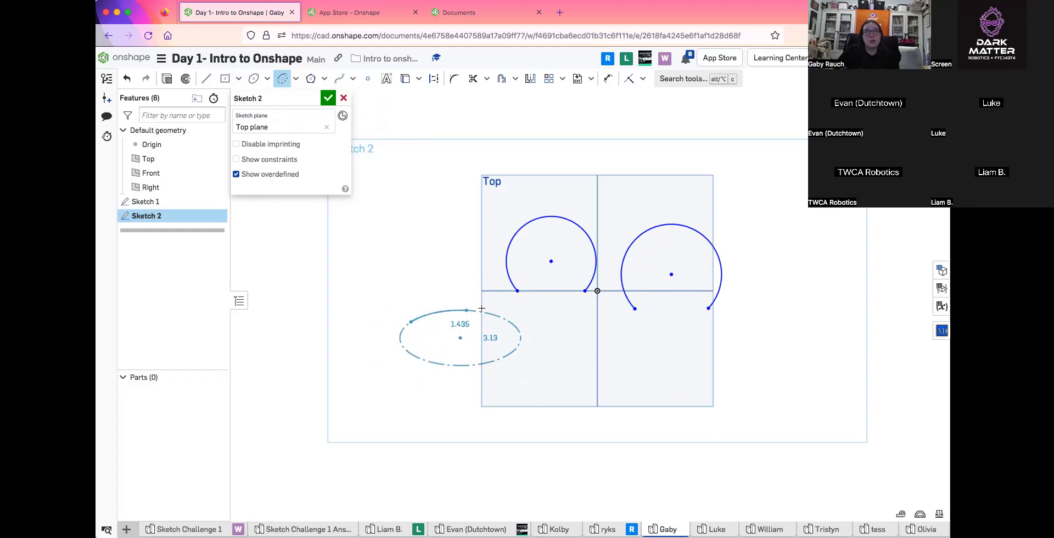
click(402, 348)
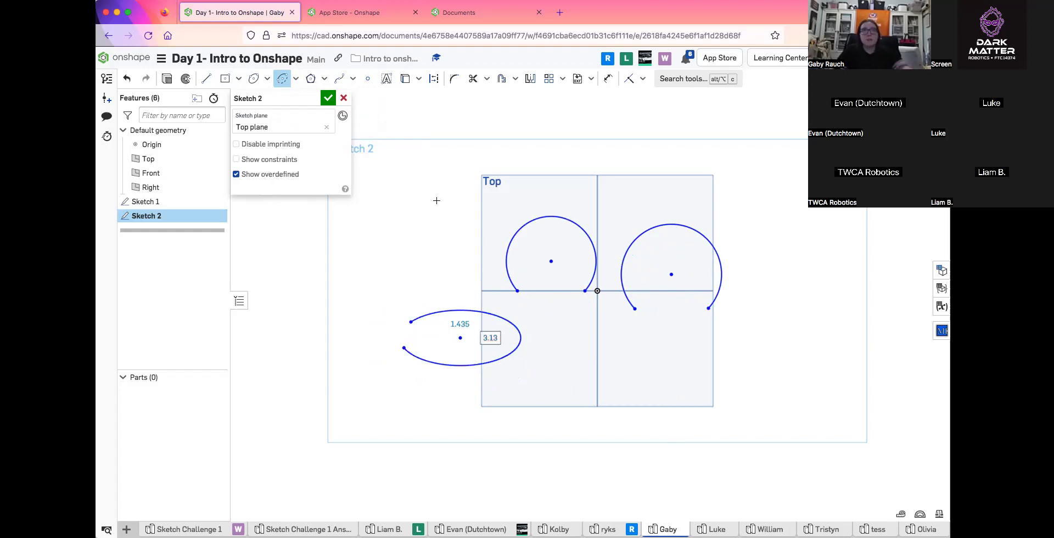
Box-select all three arcs and delete them
key(Escape)
drag(395, 186, 934, 517)
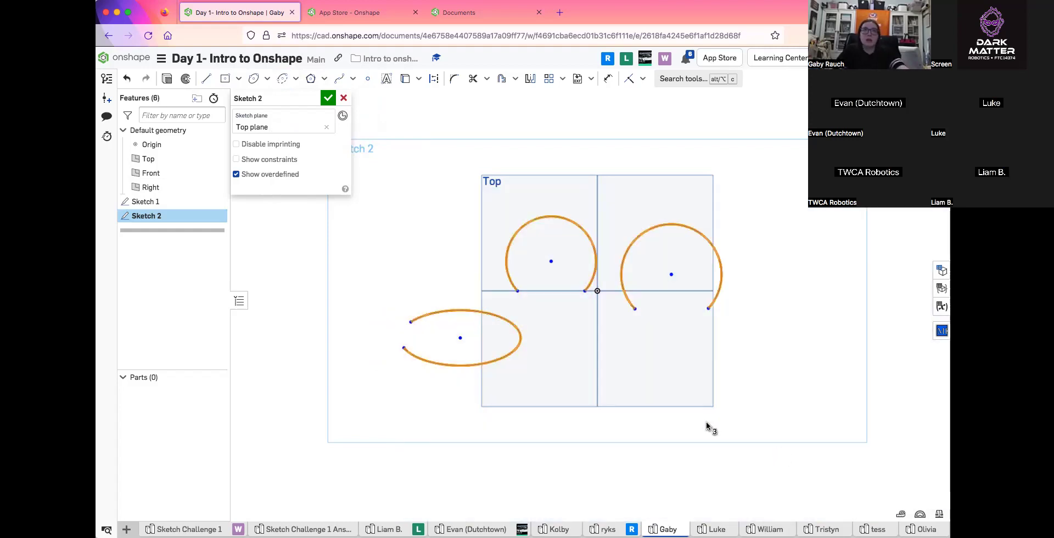
key(Delete)
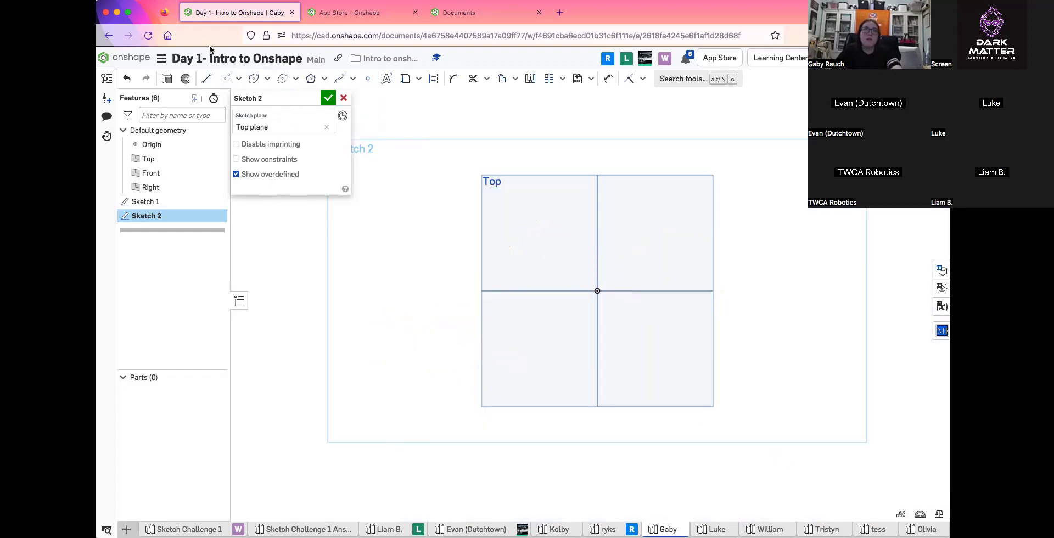
click(267, 78)
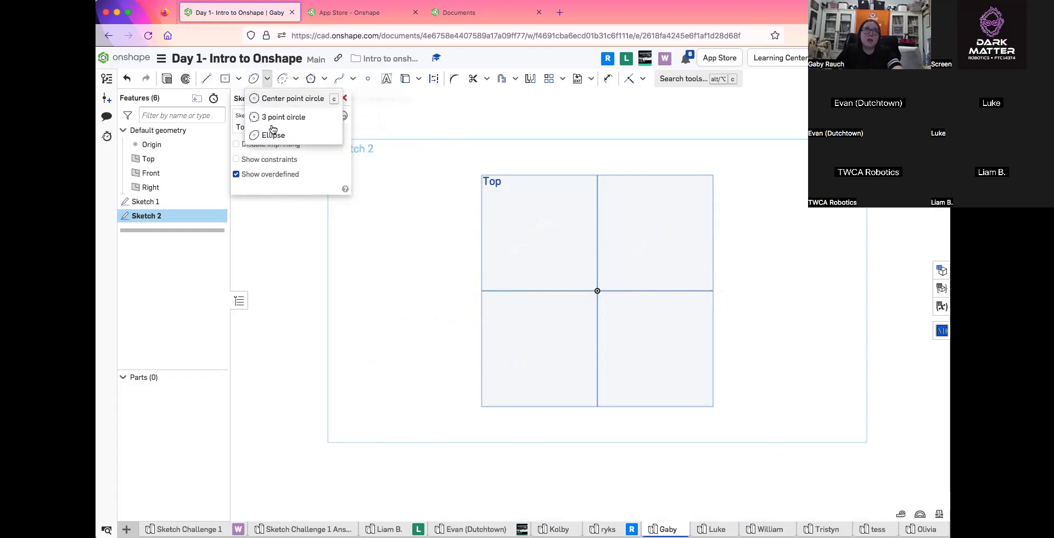
click(295, 78)
click(300, 172)
click(455, 281)
click(569, 284)
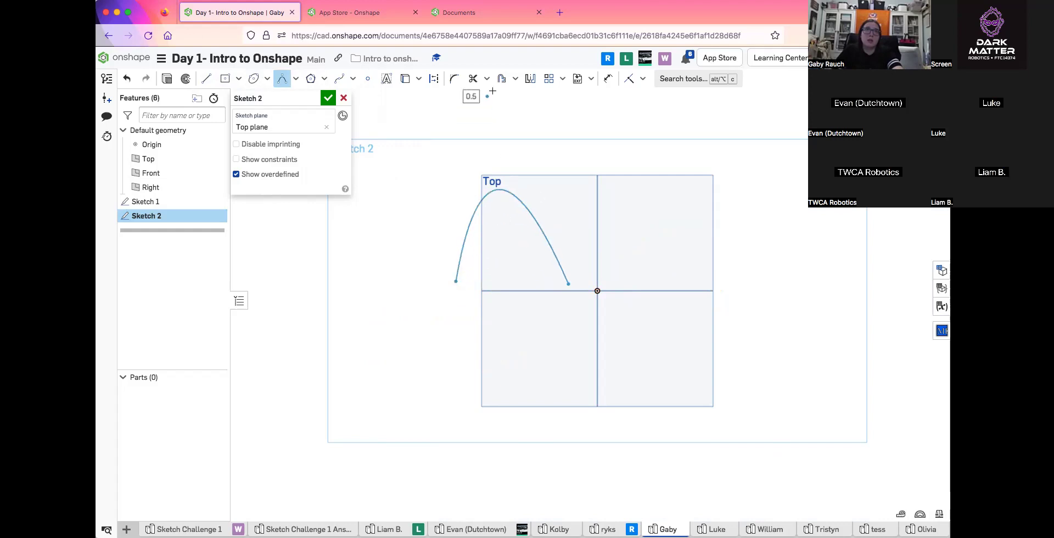
middle_drag(507, 125, 486, 237)
click(488, 170)
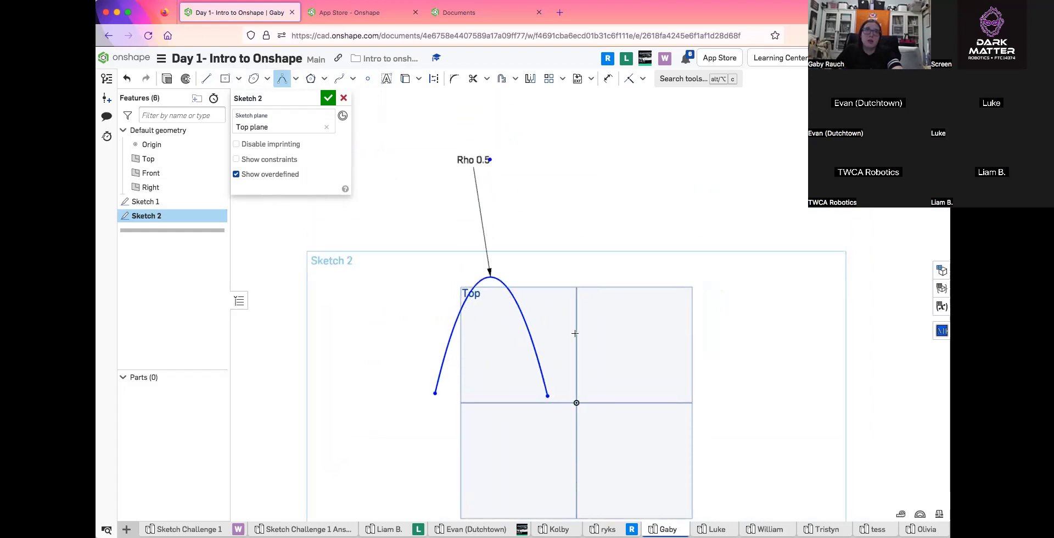
key(Return)
scroll(449, 279, down, 2)
key(Escape)
drag(379, 160, 564, 443)
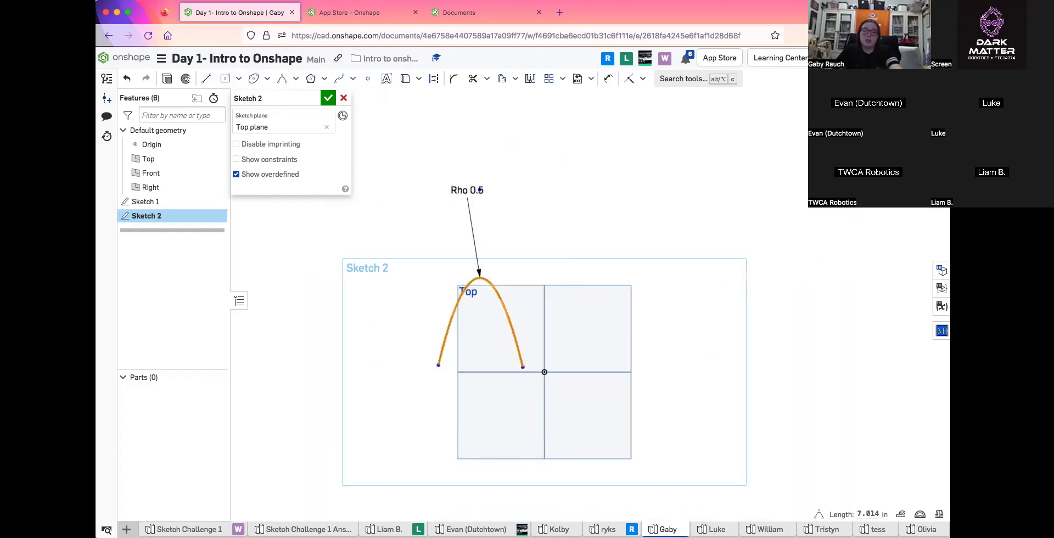
key(Delete)
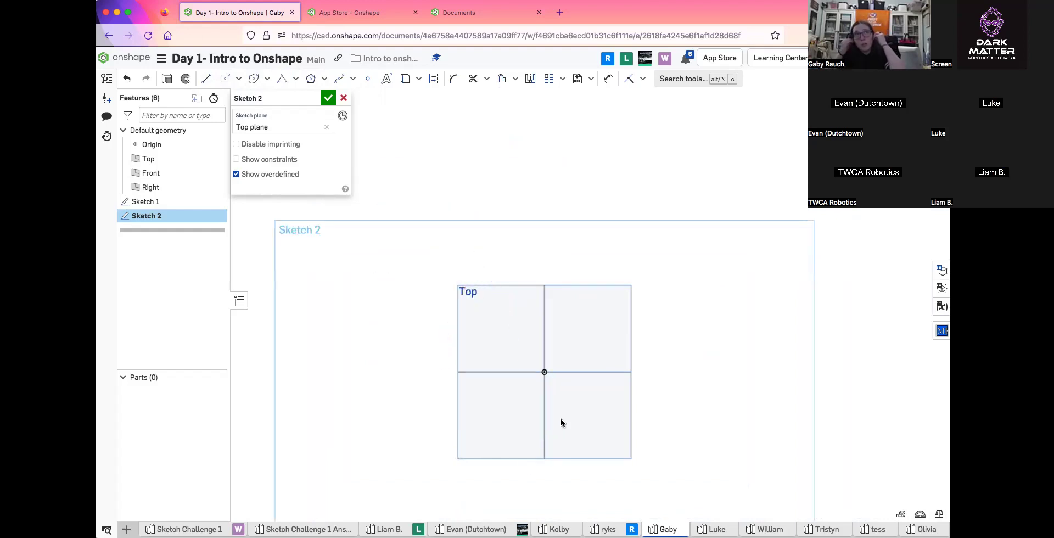
Cancel the conic Sketch 2 and create a fresh Sketch 2 on the Top plane
click(323, 79)
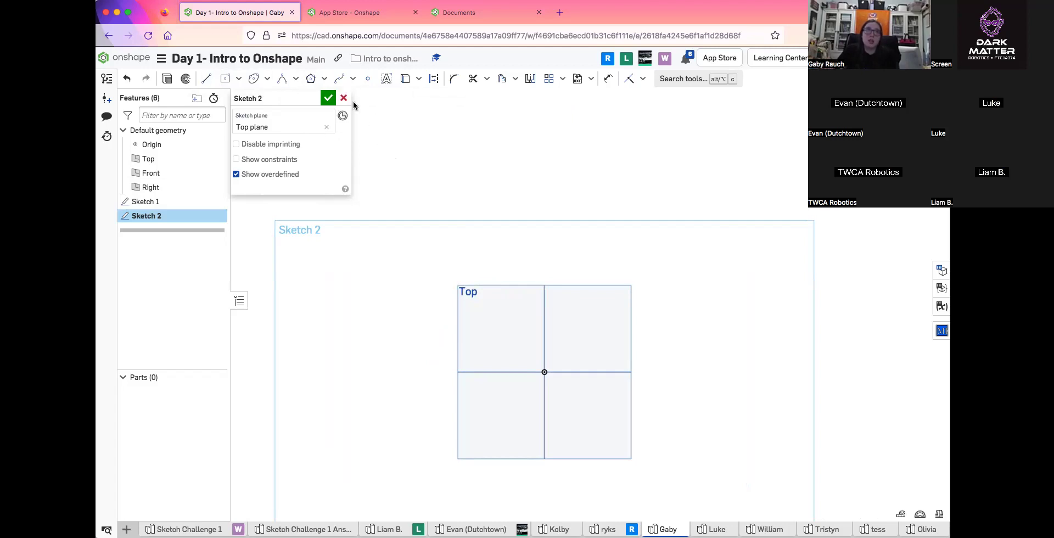
click(344, 97)
click(167, 78)
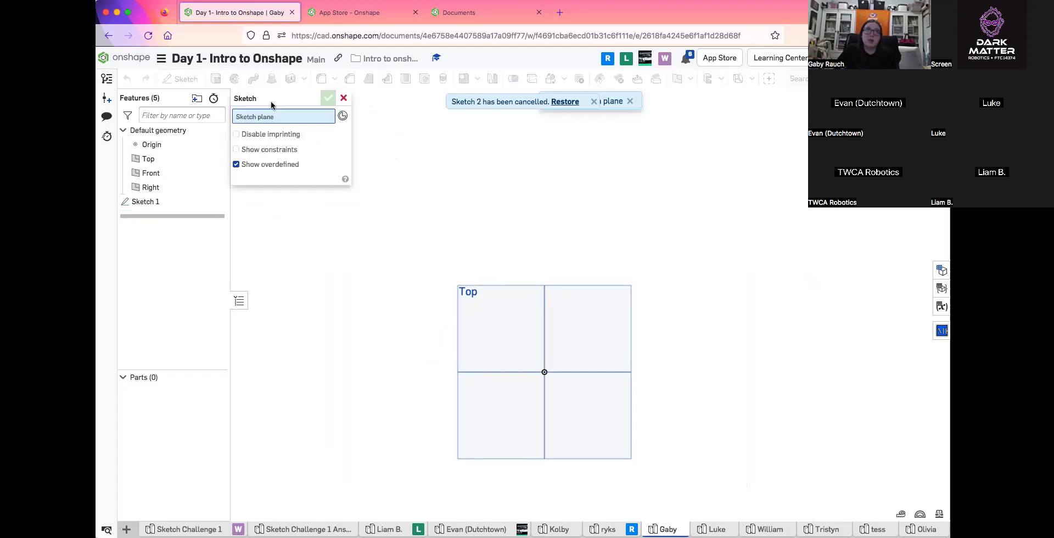
click(511, 311)
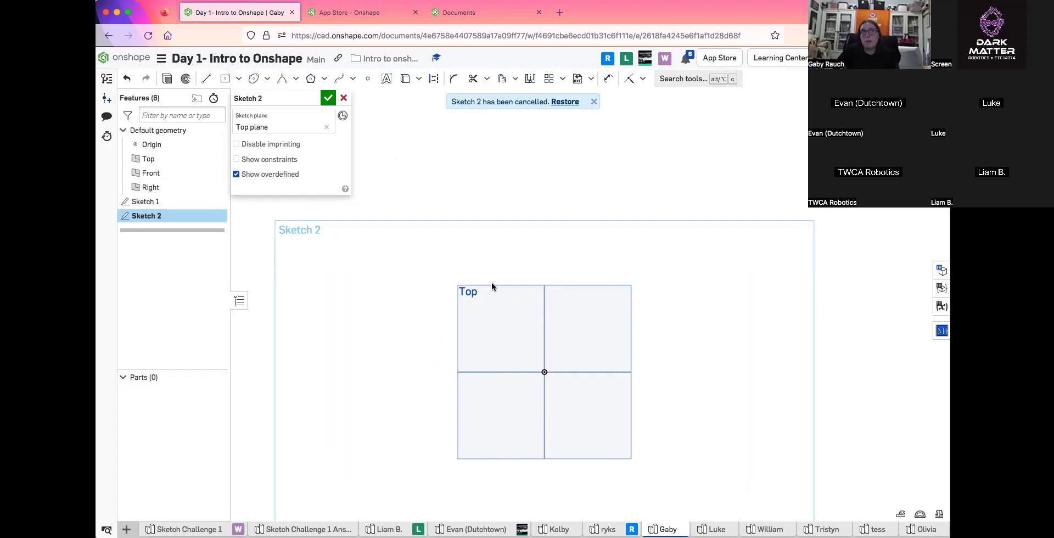
click(324, 79)
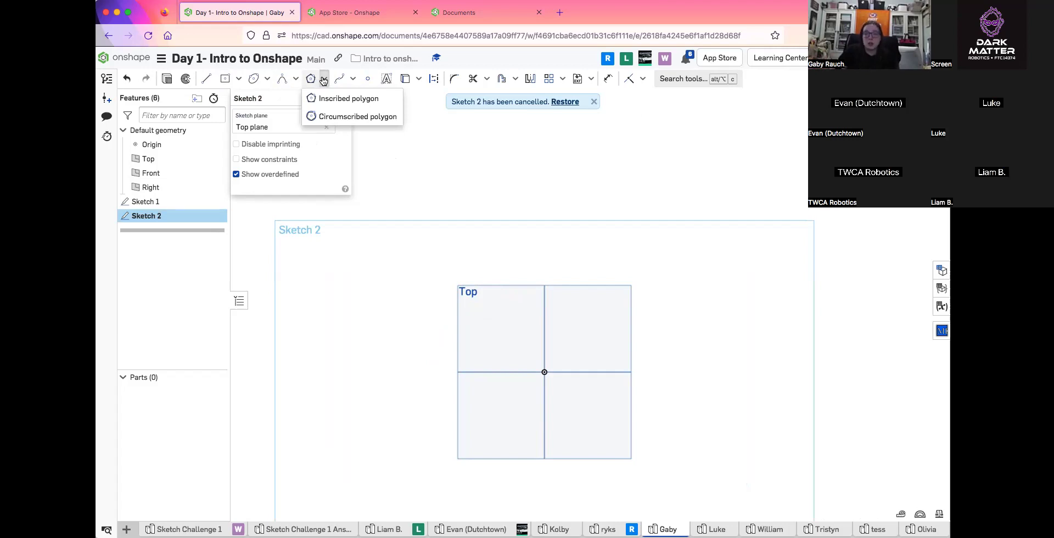
Draw a six-sided inscribed polygon in the upper-left quadrant
click(332, 99)
click(472, 327)
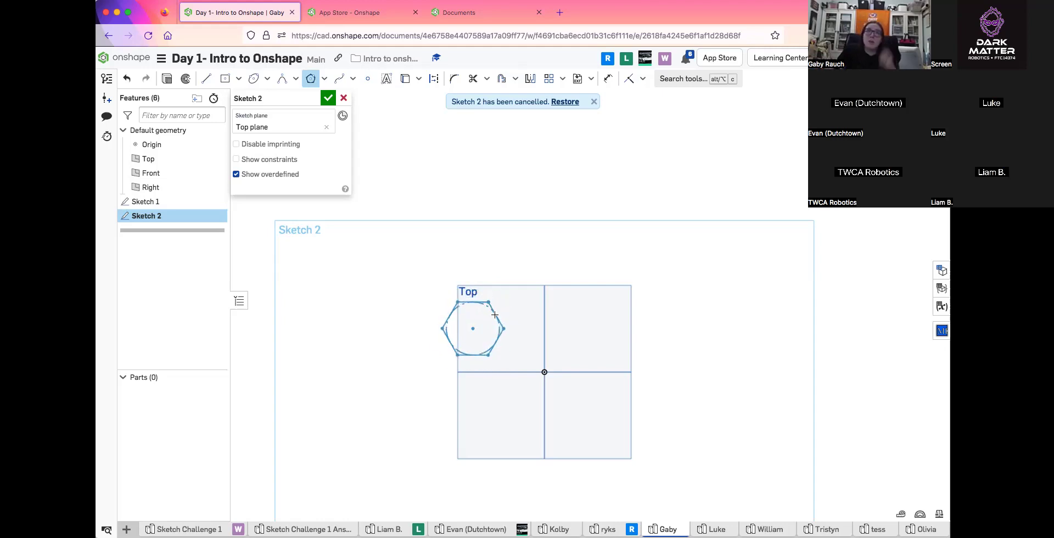
key(Down)
key(Down)
key(Down)
key(Up)
key(Up)
key(Up)
click(498, 317)
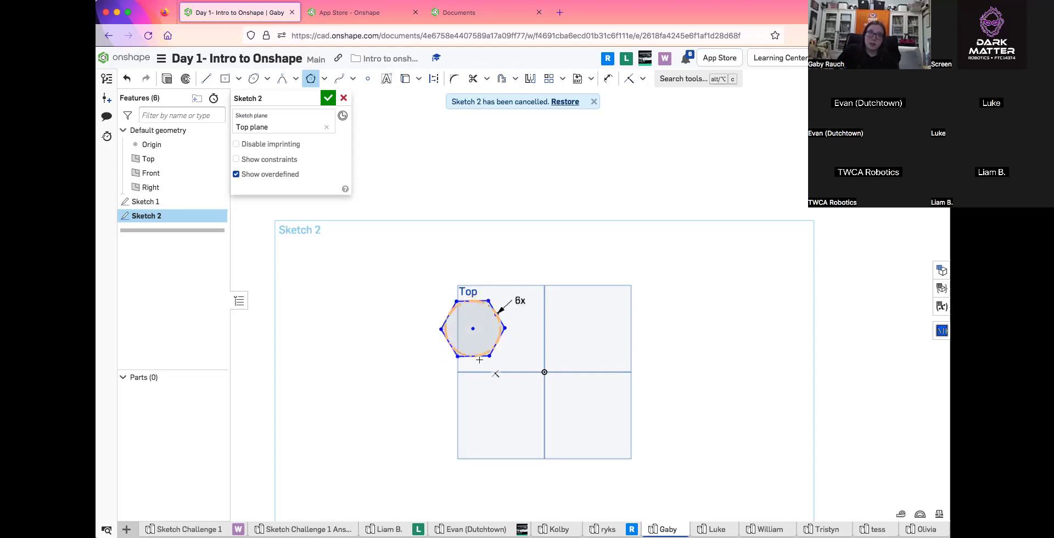
scroll(479, 359, up, 3)
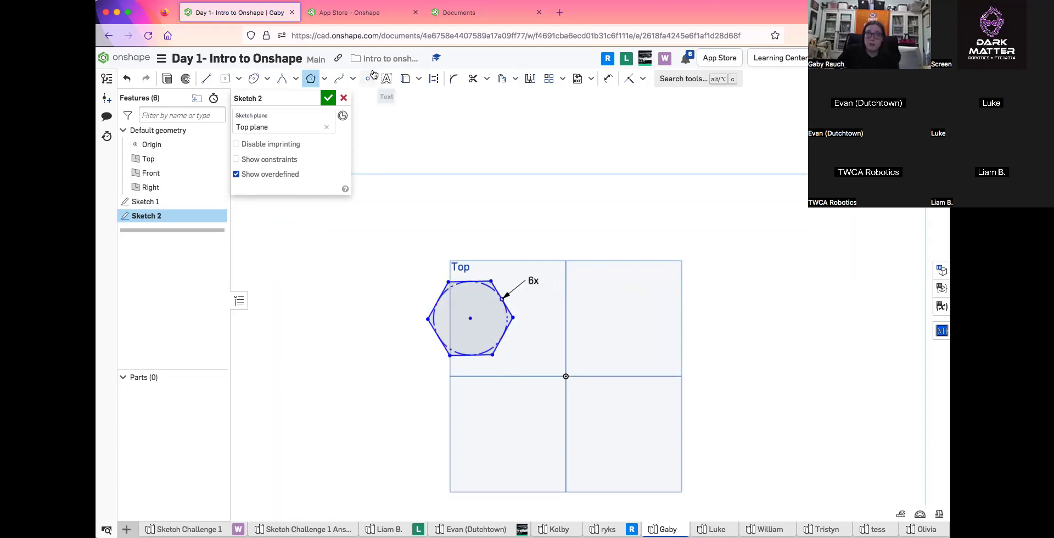
Draw a circumscribed hexagon in the upper-right quadrant
click(325, 78)
click(324, 116)
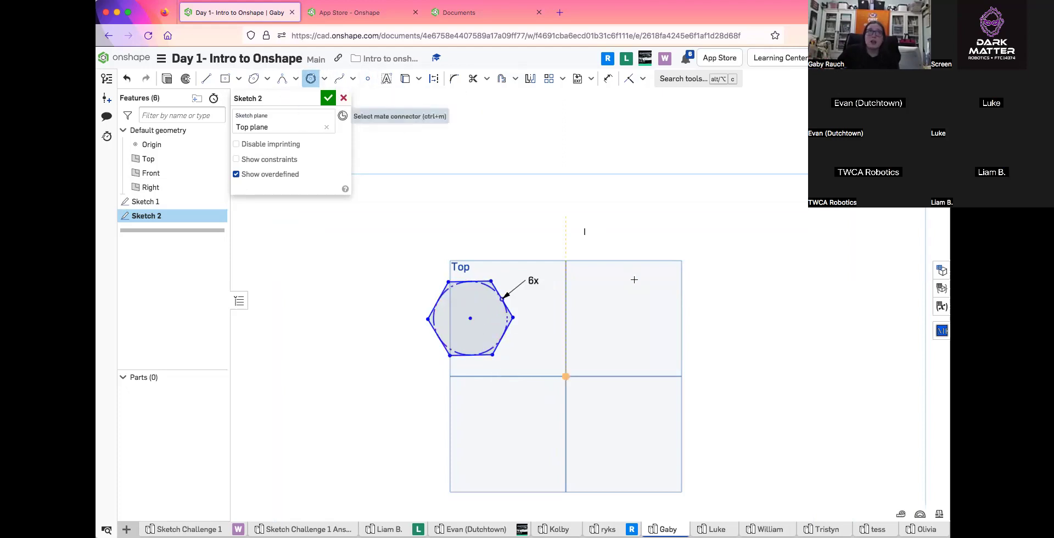
click(618, 318)
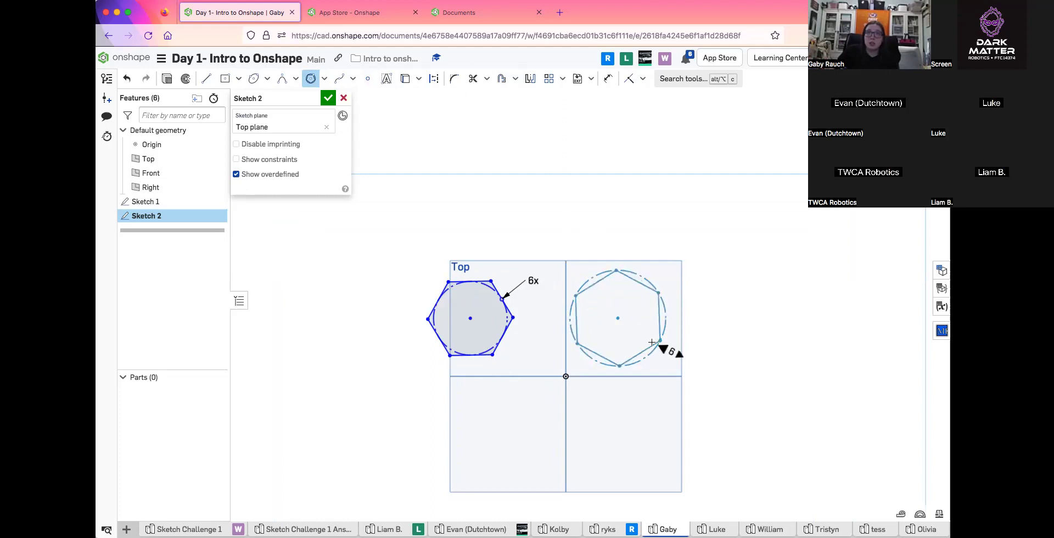
click(661, 343)
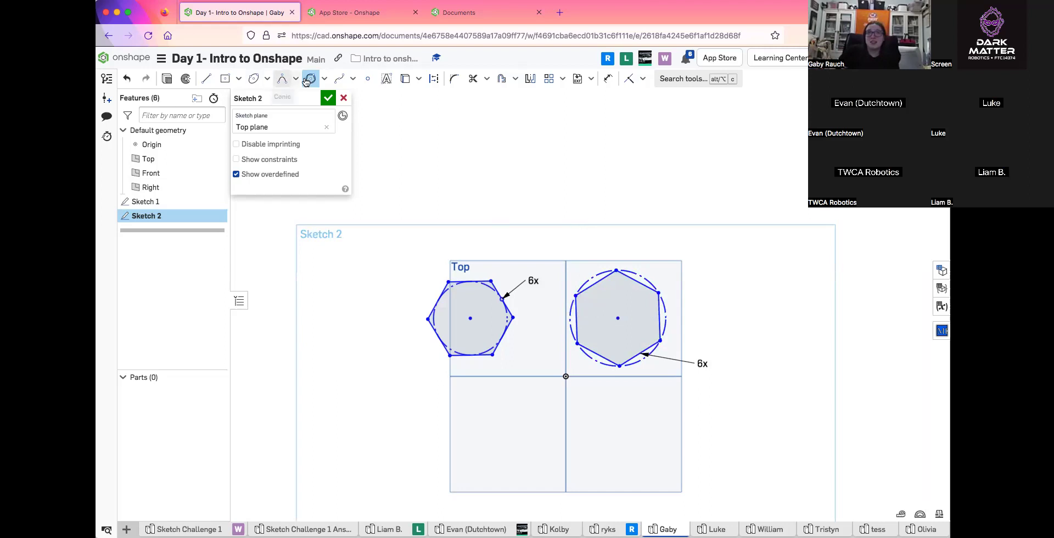
Draw a third circumscribed six-sided polygon above the existing ones
click(325, 79)
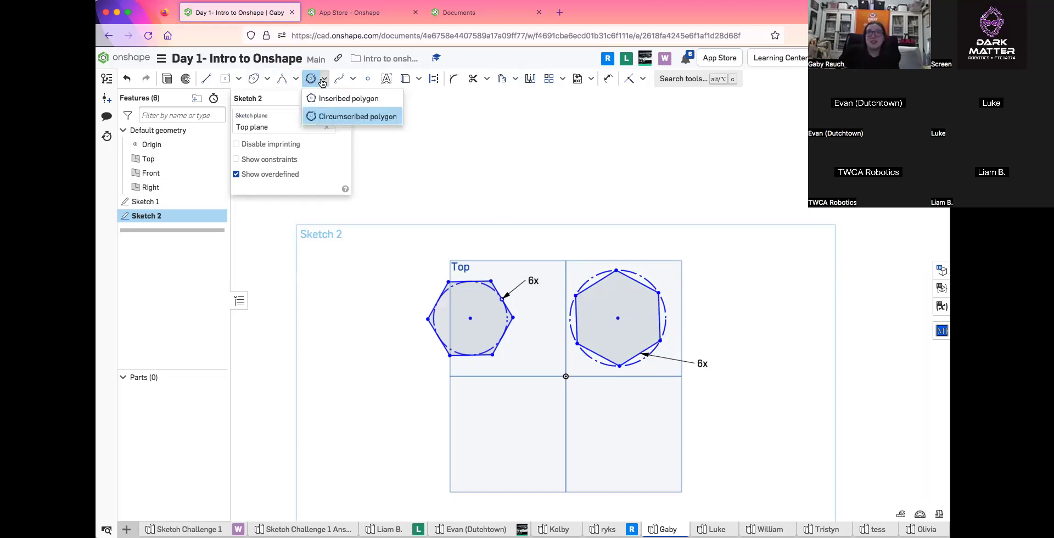
click(321, 115)
click(312, 79)
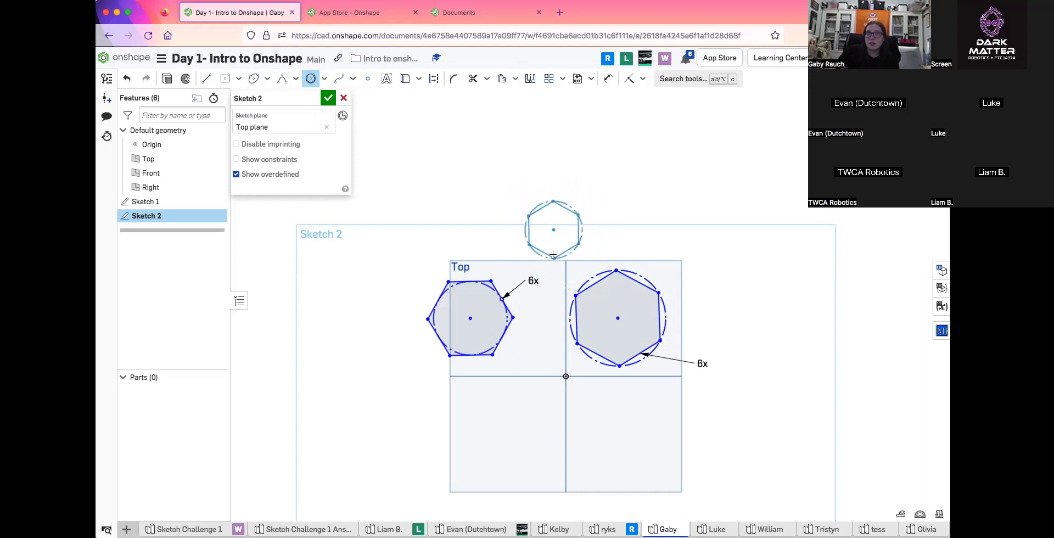
key(Up)
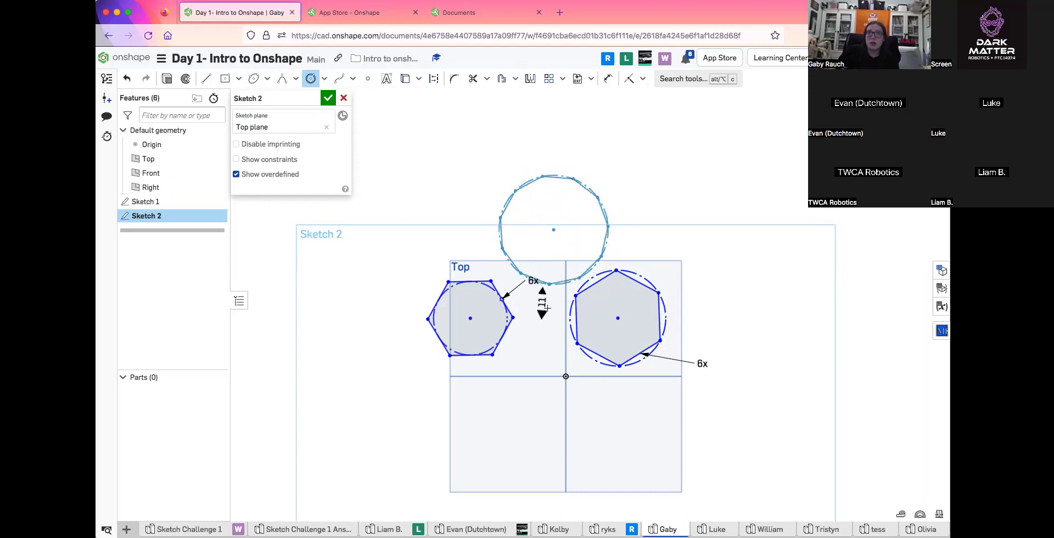
key(Down)
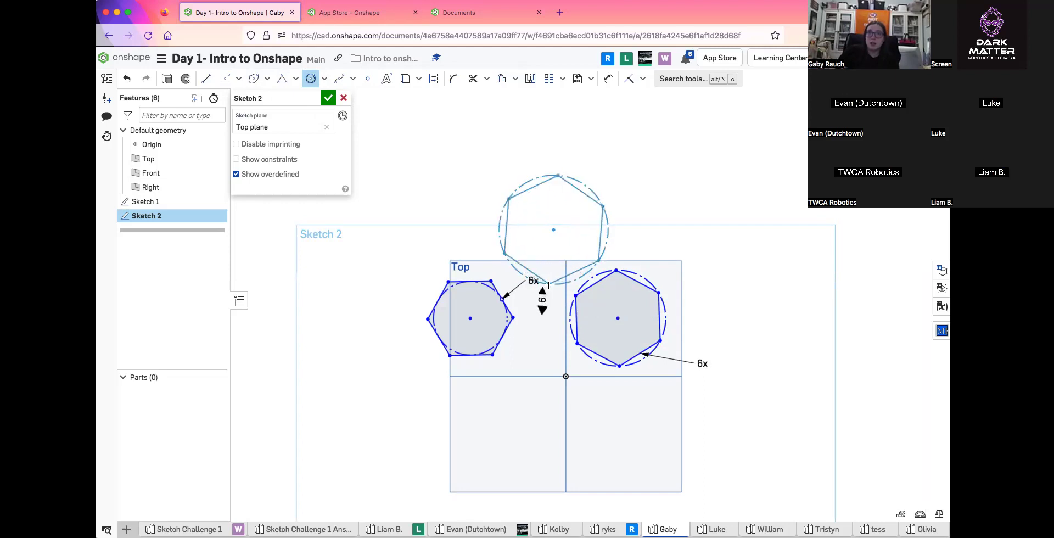
click(549, 284)
Change the top polygon to 8 sides, then delete every polygon in the sketch
click(311, 78)
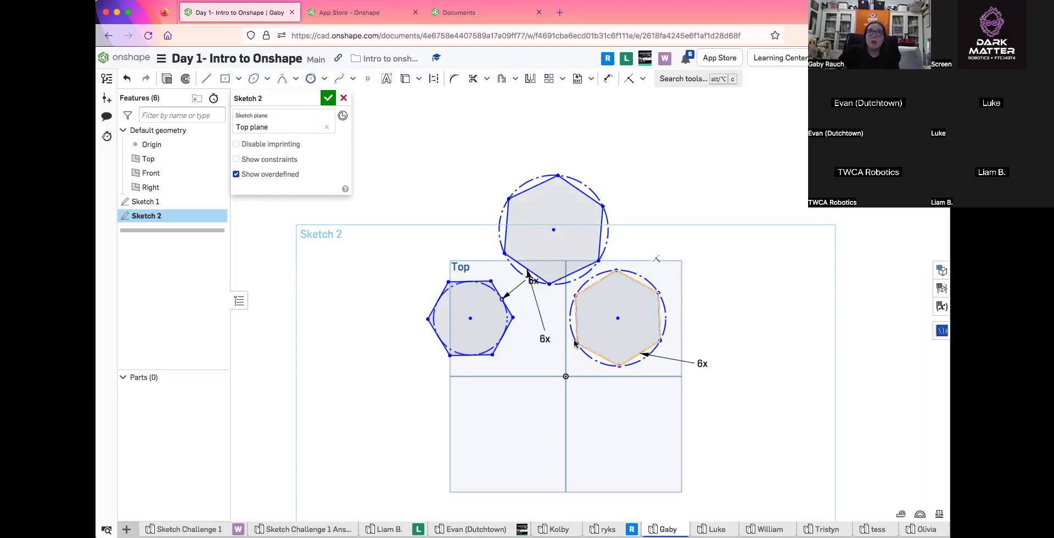
double_click(470, 209)
text(8)
key(Return)
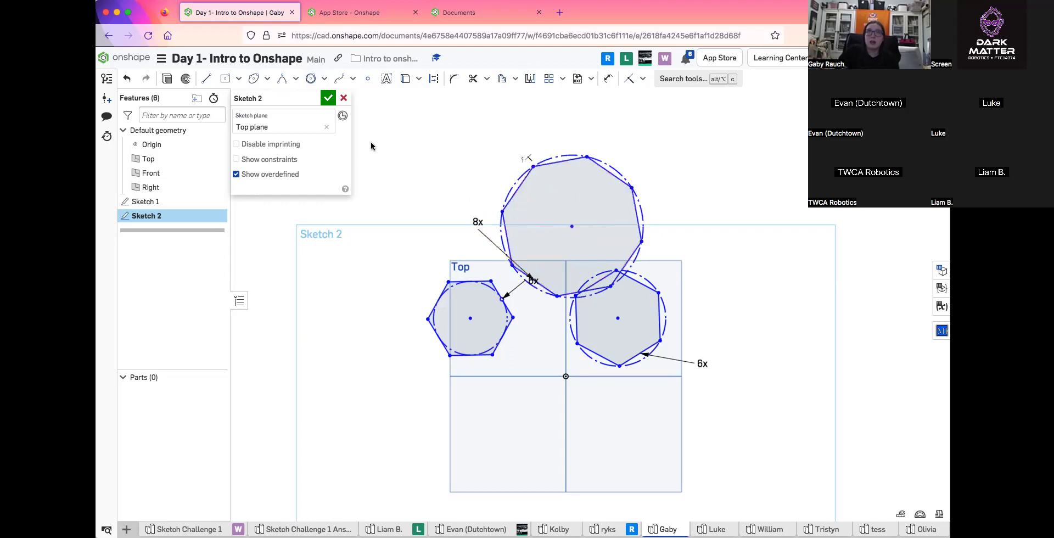
drag(404, 166, 759, 461)
key(Delete)
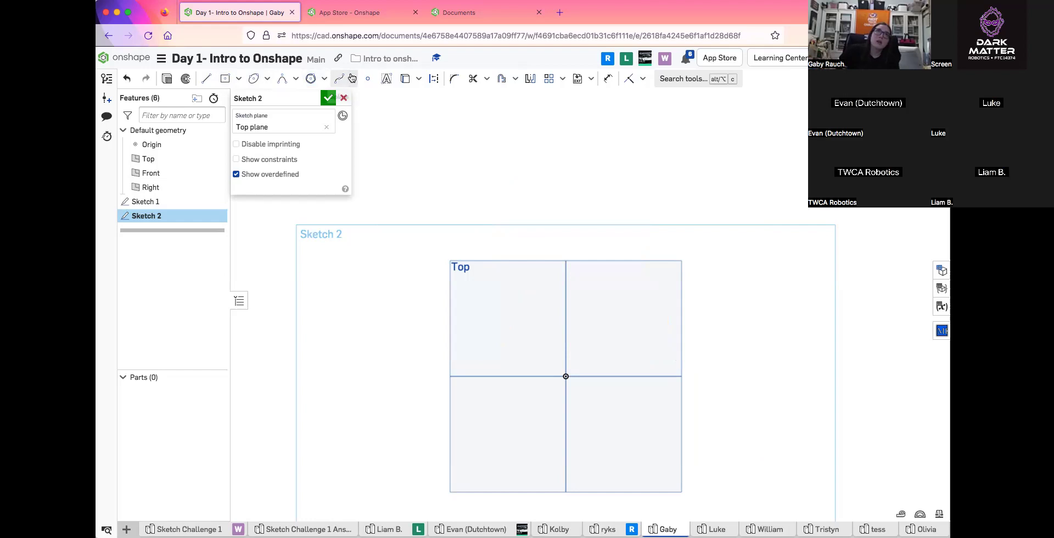
Place and delete three sketch points, then draw a text box in the upper-left quadrant
click(376, 79)
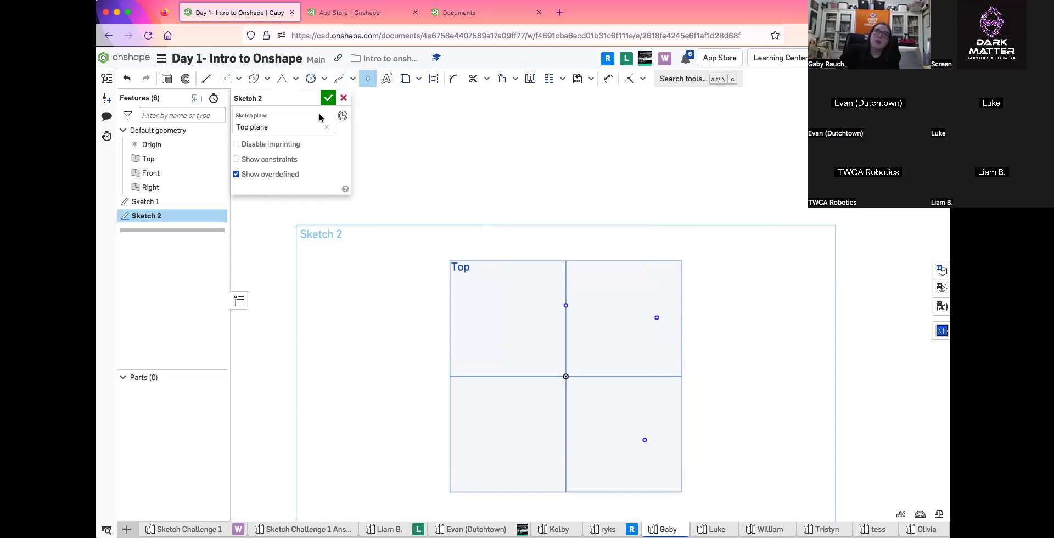
click(368, 79)
mouse_move(496, 271)
mouse_down()
mouse_move(682, 452)
mouse_move(706, 506)
mouse_up()
key(Delete)
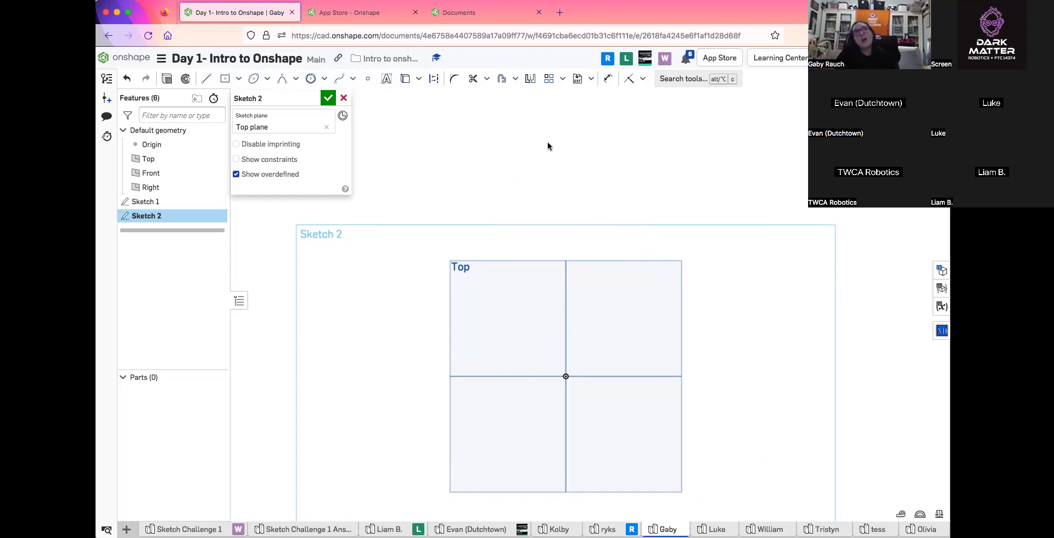
click(387, 81)
drag(468, 276, 503, 333)
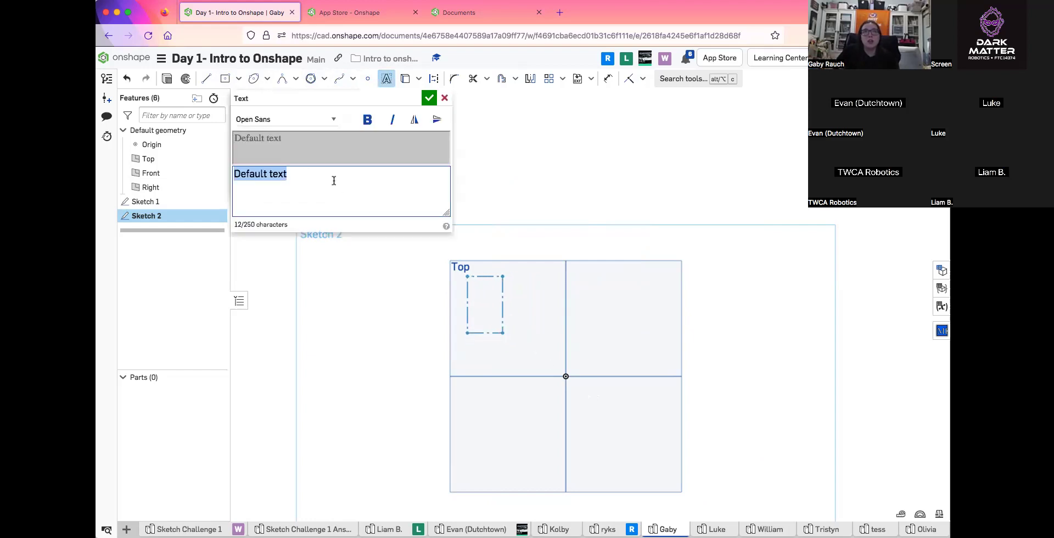
Replace the default text with hi' in the Allerta Stencil font
click(444, 97)
drag(463, 289, 492, 333)
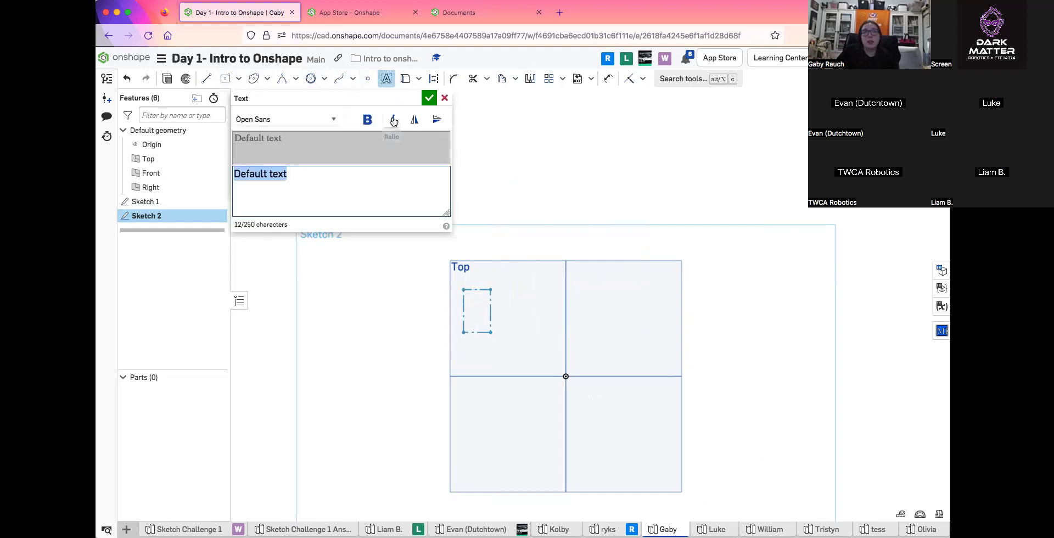
text(h)
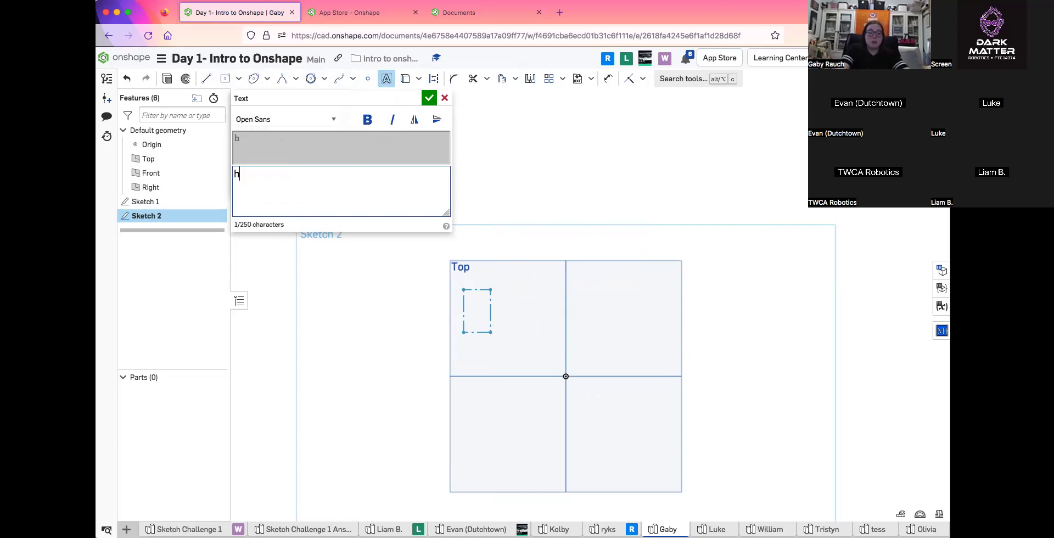
text(i')
click(328, 115)
scroll(349, 181, up, 5)
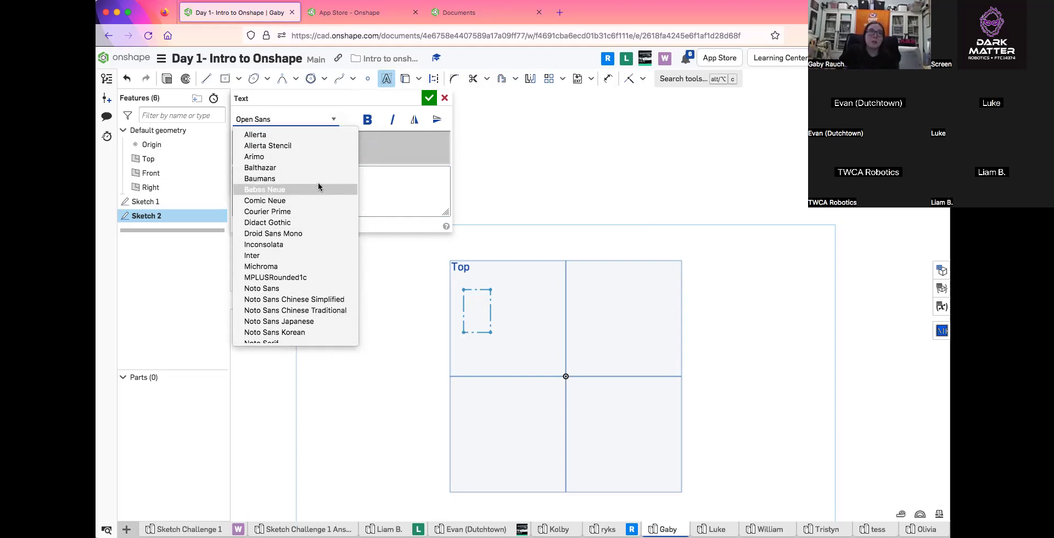
click(311, 146)
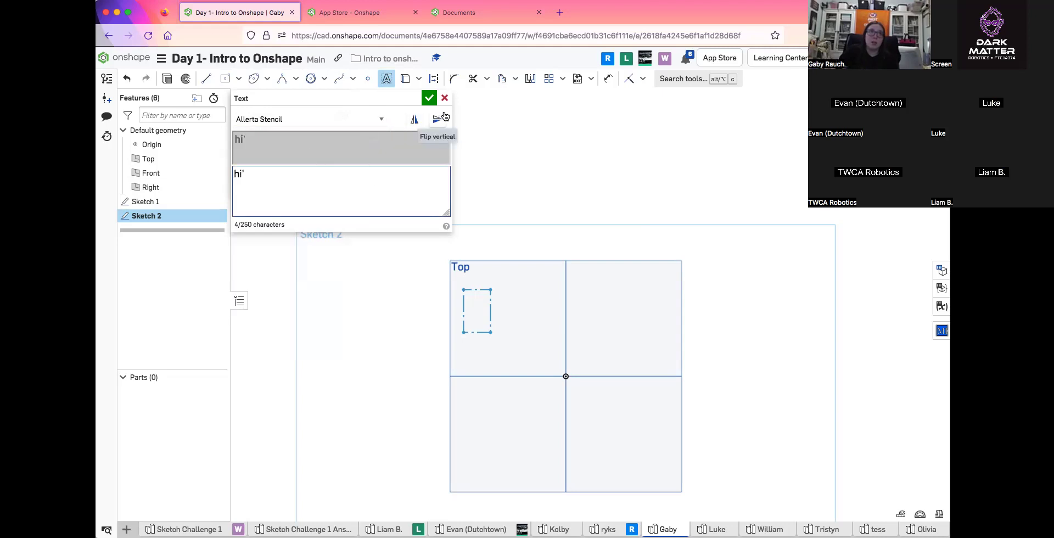
click(430, 98)
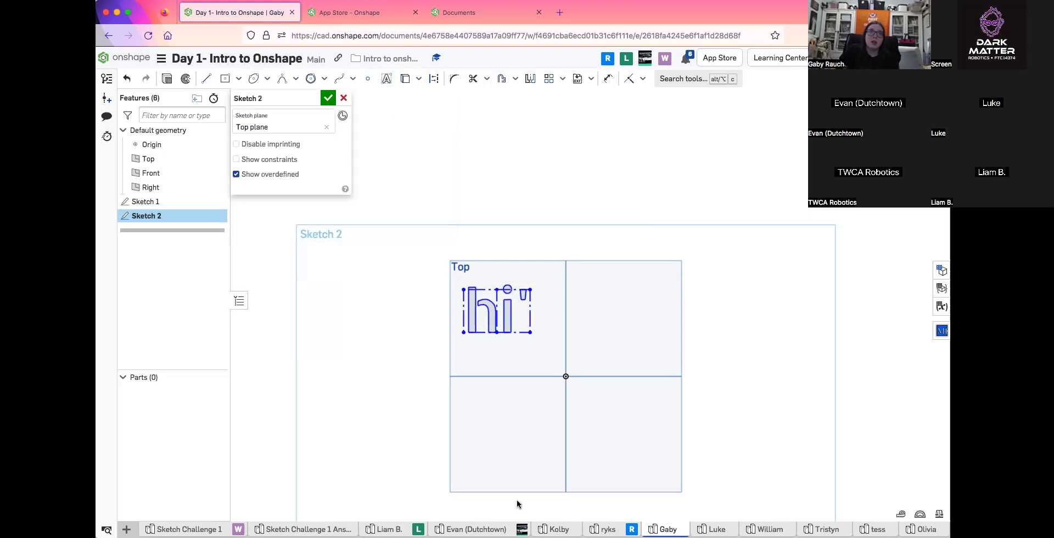
Put the hi' text's bottom-left corner on the origin, resize it, and select it
mouse_move(497, 288)
mouse_down()
mouse_move(501, 274)
mouse_move(533, 273)
mouse_move(575, 252)
mouse_move(621, 344)
mouse_move(639, 324)
mouse_up()
drag(570, 371, 566, 375)
drag(633, 332, 676, 306)
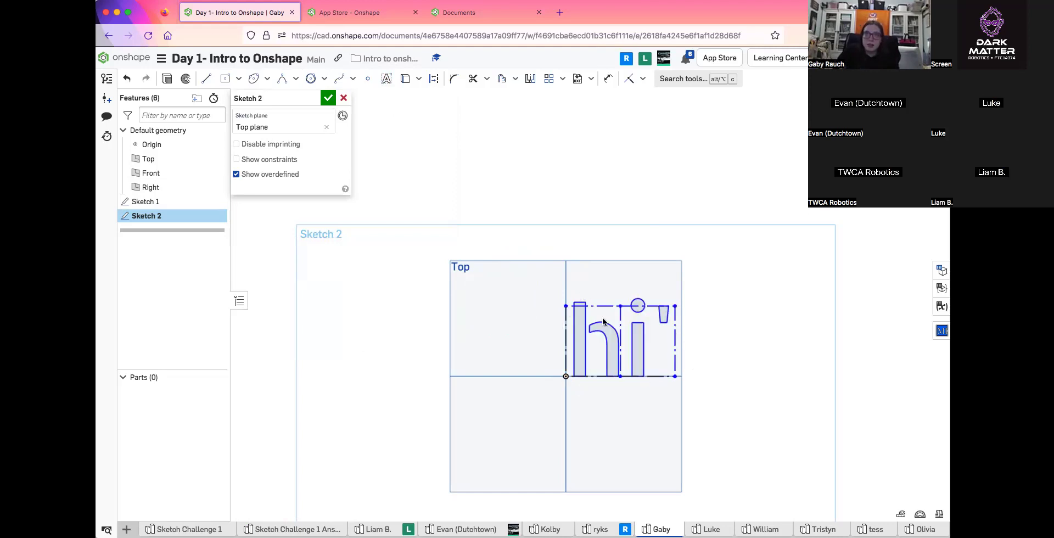
mouse_move(675, 308)
mouse_down()
mouse_move(613, 363)
mouse_move(656, 336)
mouse_move(660, 316)
mouse_up()
drag(513, 300, 748, 424)
Delete the selected hi' text
key(Delete)
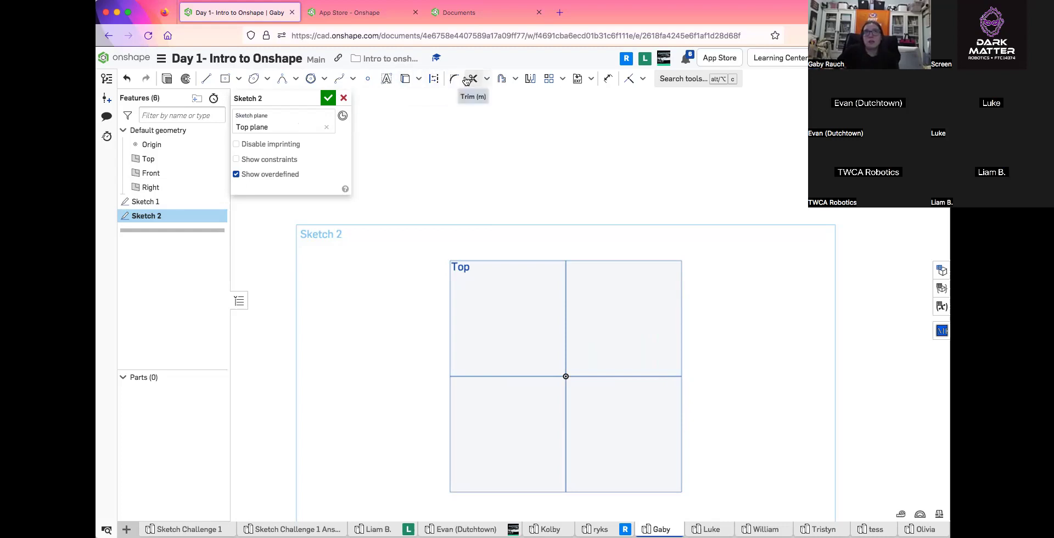
Draw a centre-point rectangle from the origin, about 6.519 by 6.168
click(225, 79)
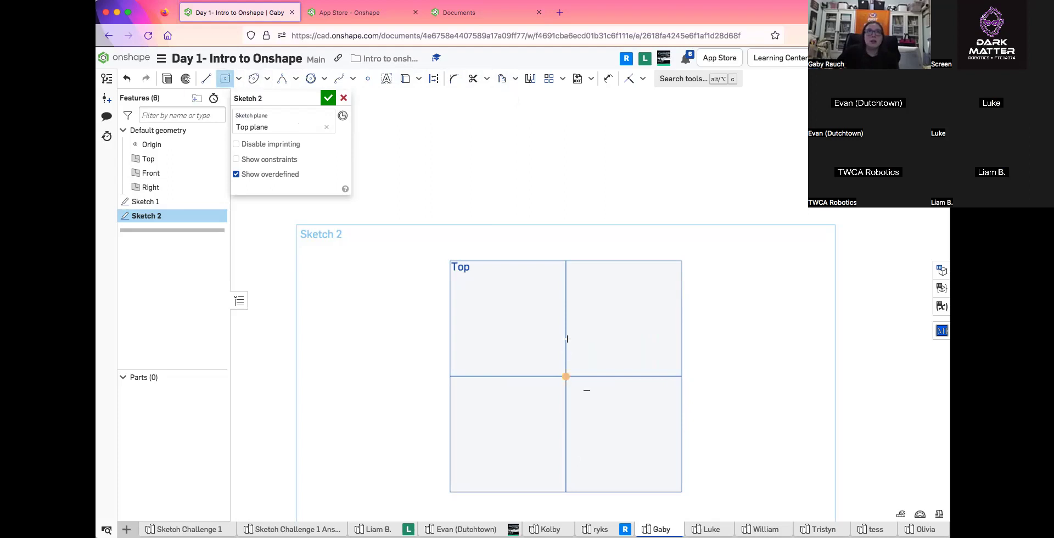
click(565, 377)
click(685, 251)
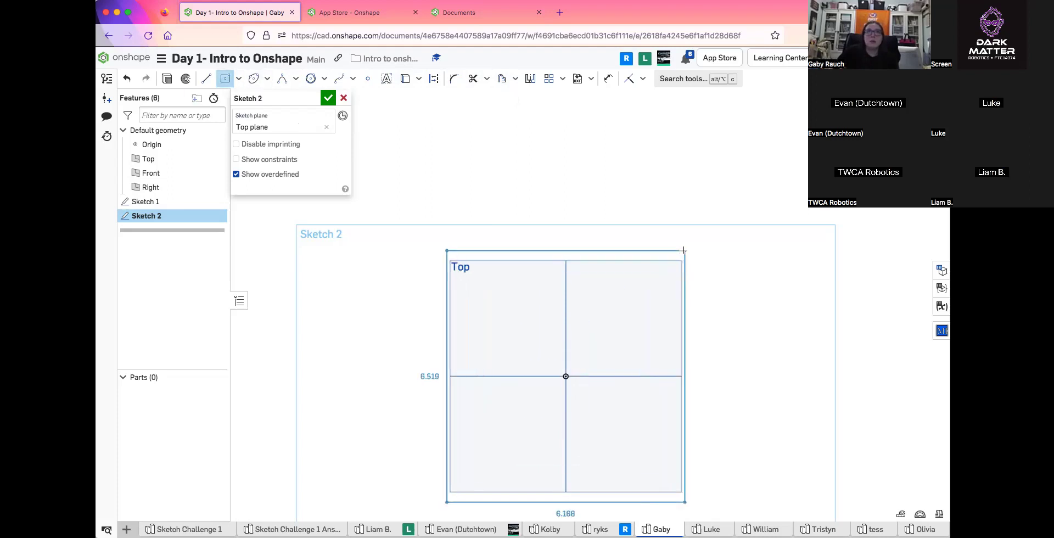
Make the rectangle's top edge construction geometry, then toggle it back to a regular line
click(434, 78)
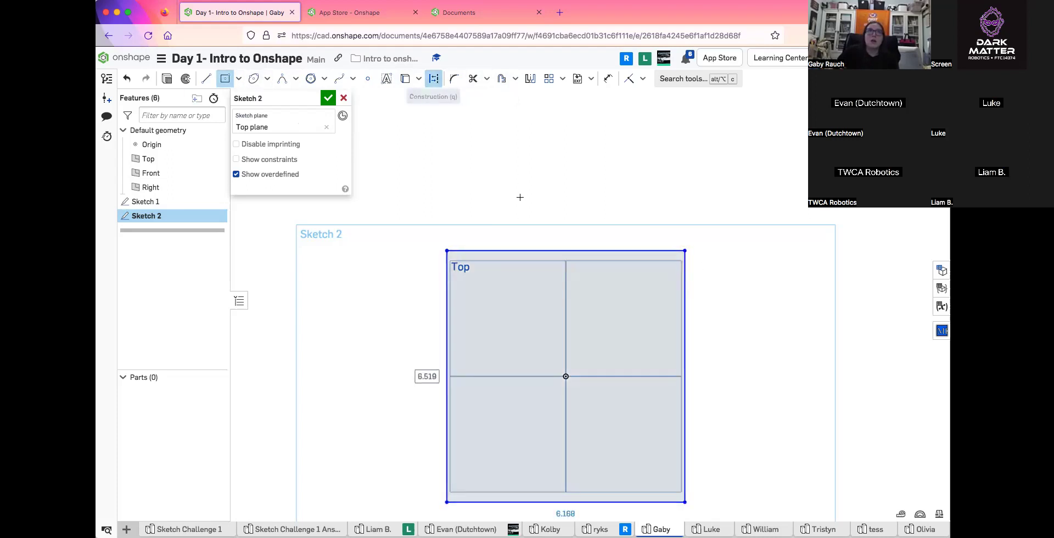
click(497, 251)
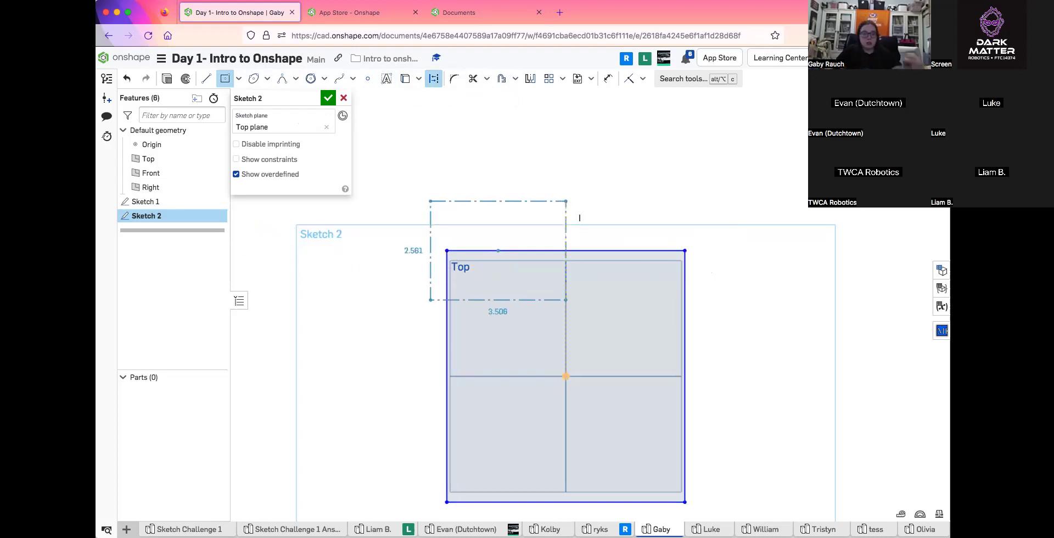
key(Escape)
click(434, 79)
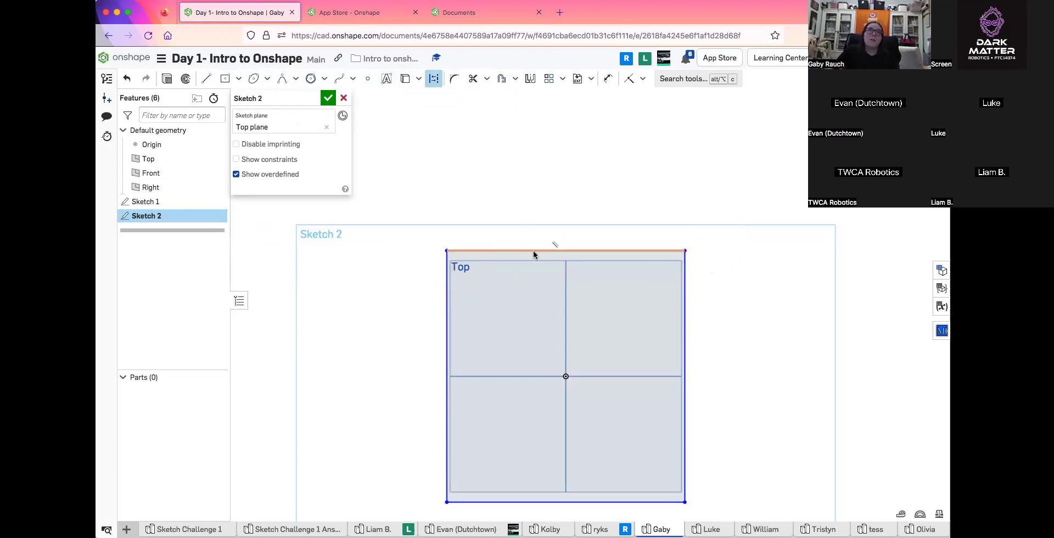
click(434, 78)
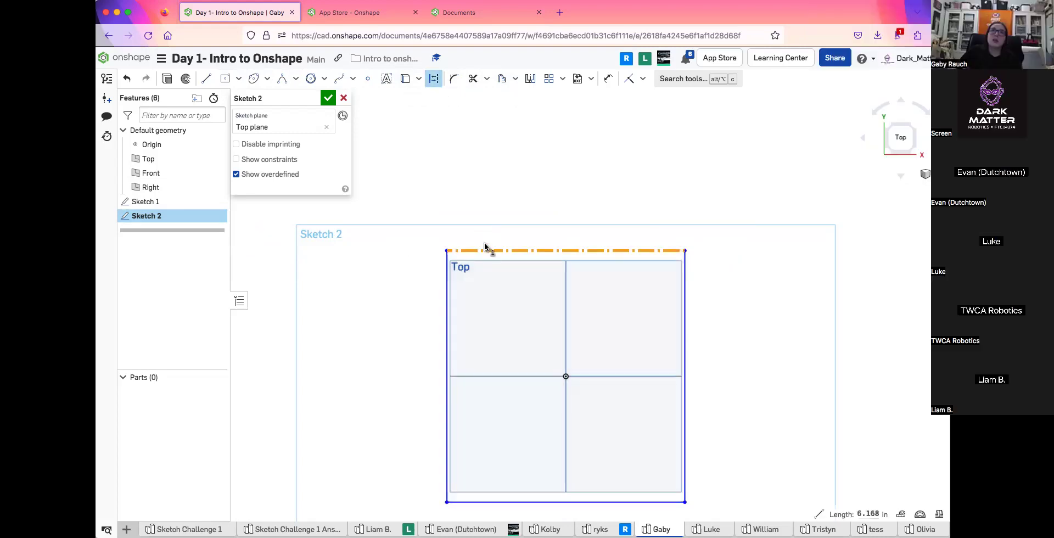
key(Escape)
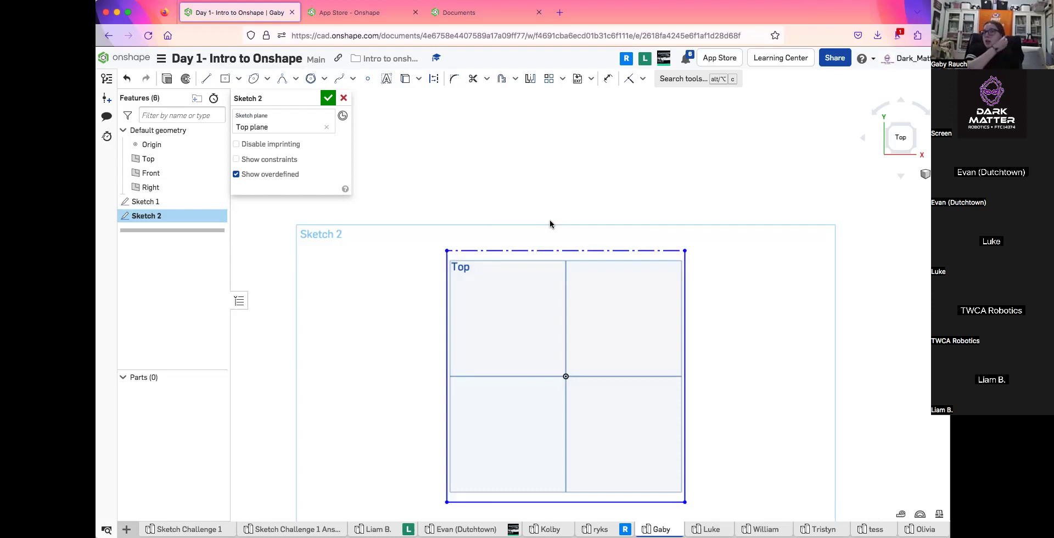
click(470, 251)
key(d)
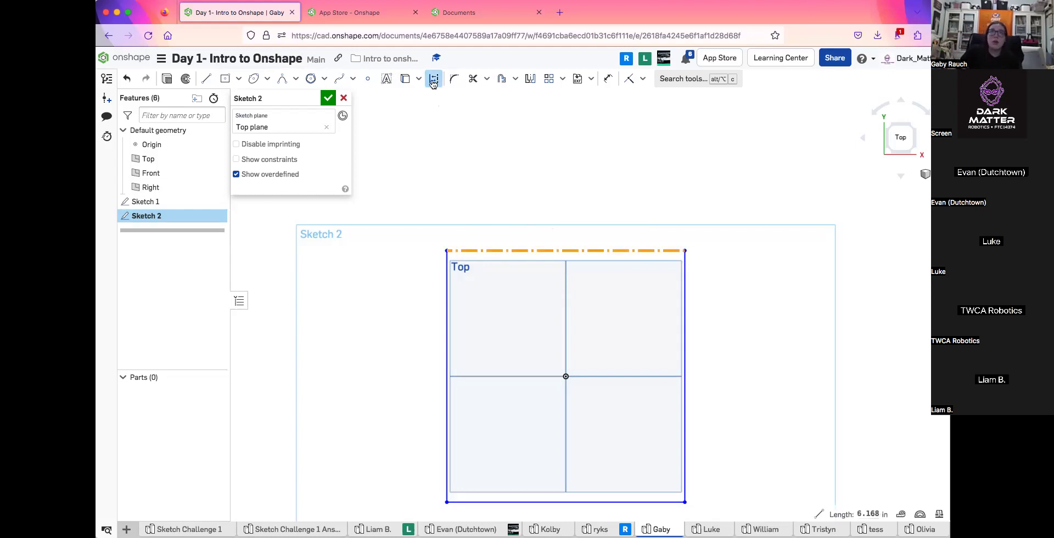
key(q)
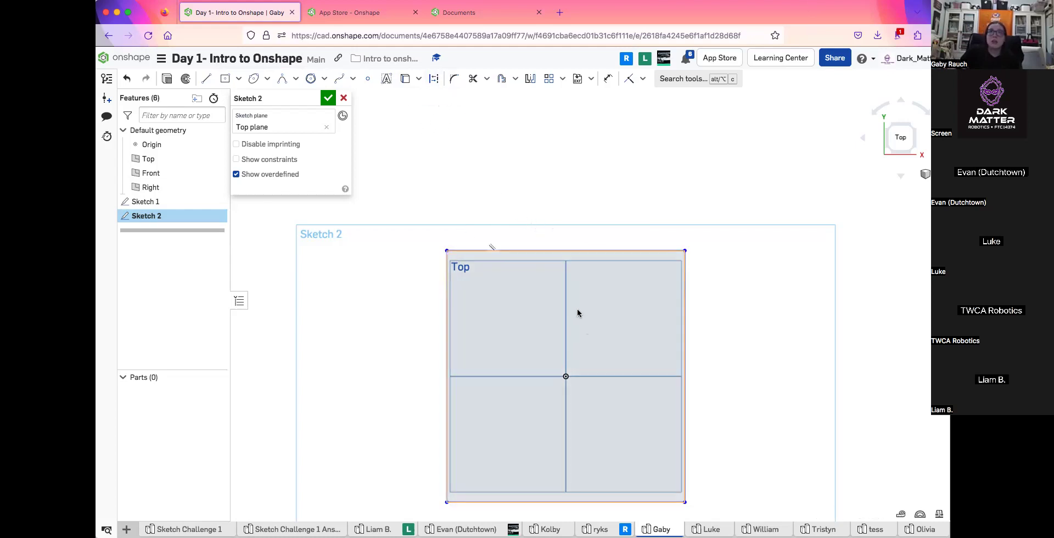
Enlarge the centred rectangle symmetrically by dragging its corner outward
drag(685, 251, 764, 184)
scroll(788, 319, down, 3)
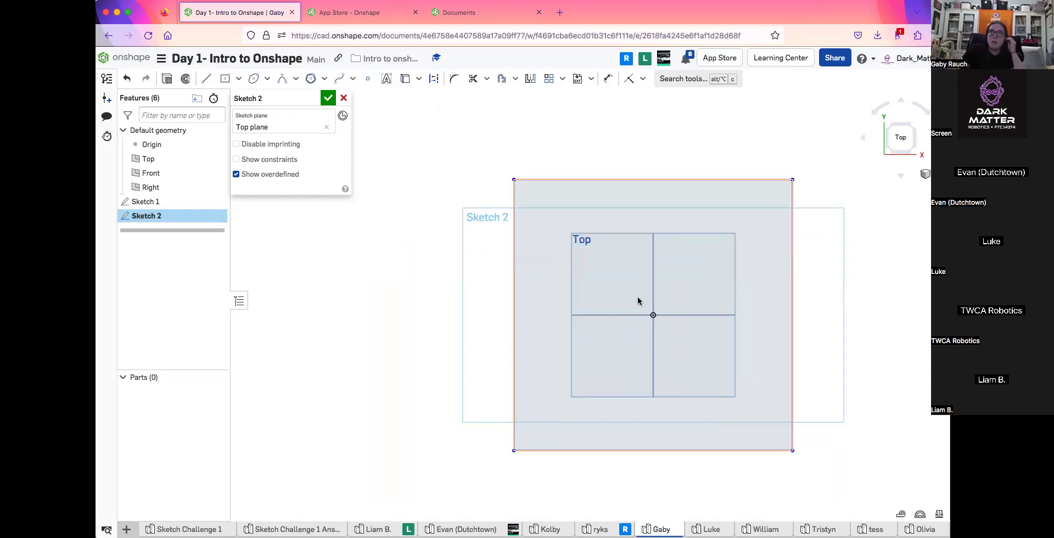
right_drag(598, 277, 679, 317)
key(n)
key(f)
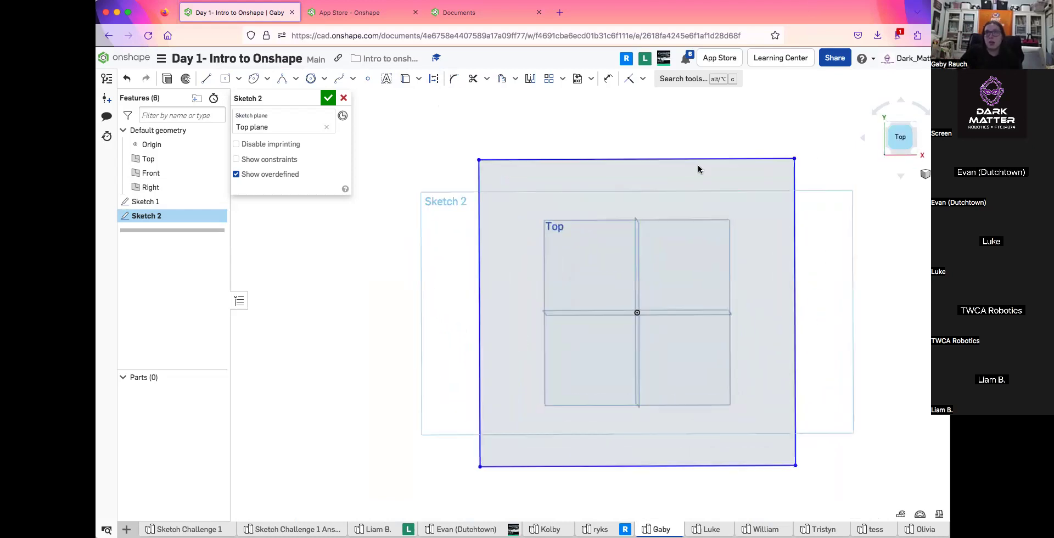
Turn the rectangle's top edge, about 10.209 long, into a construction line
click(446, 98)
click(434, 79)
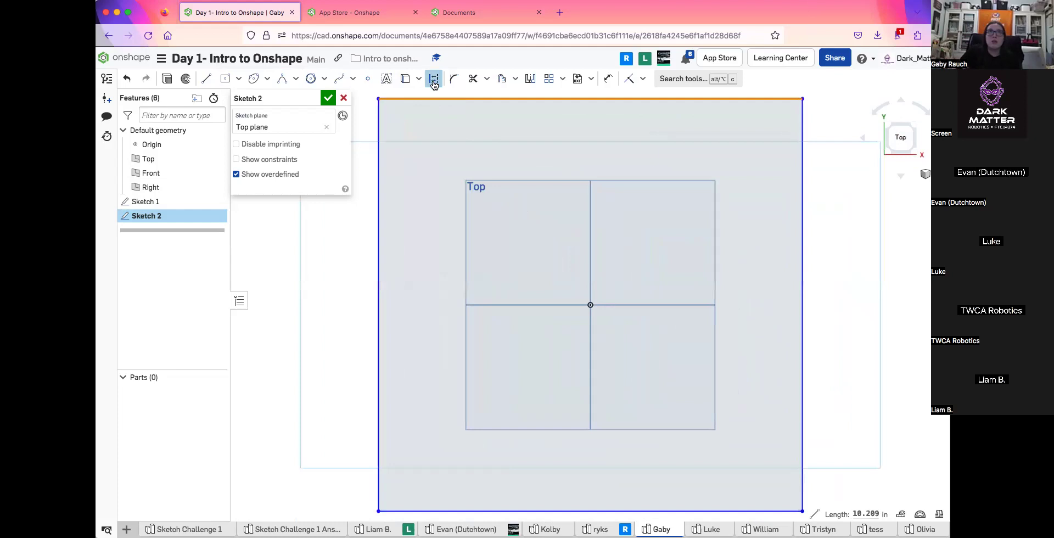
key(Escape)
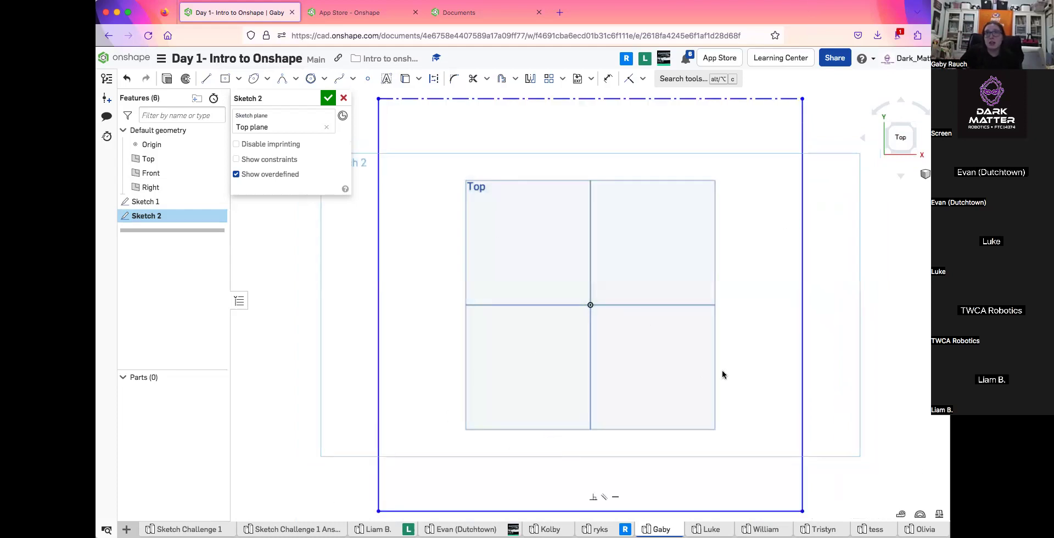
scroll(723, 375, down, 3)
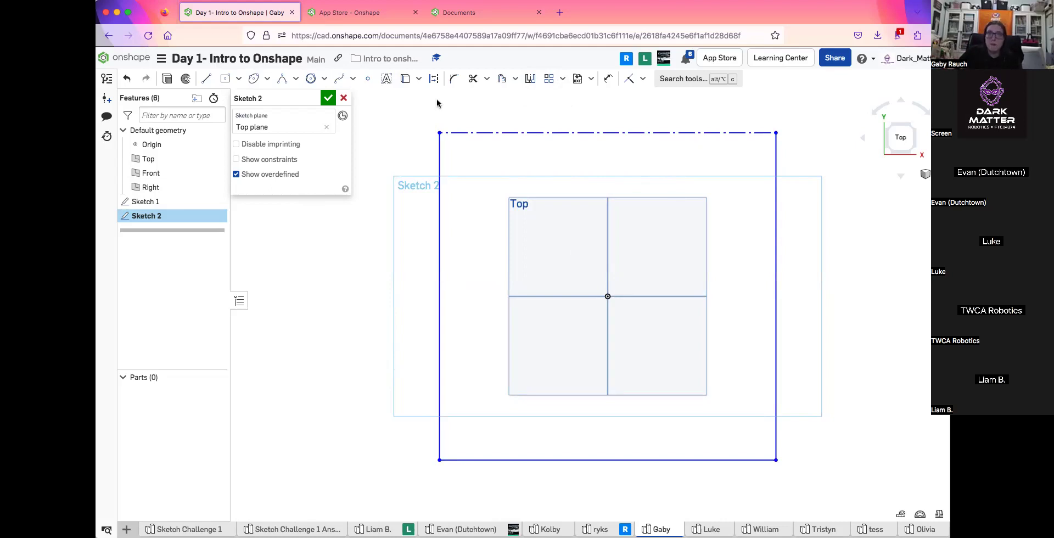
Clear the sketch and draw a new centre-point rectangle from the origin
mouse_move(416, 105)
mouse_down()
mouse_move(806, 436)
mouse_move(793, 490)
mouse_up()
key(Escape)
key(Delete)
click(225, 79)
click(608, 296)
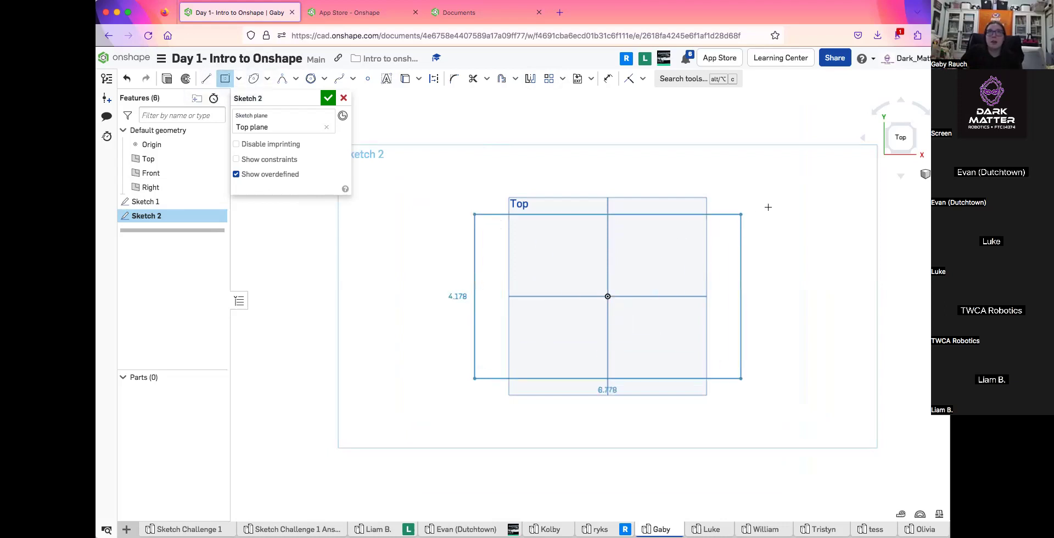
click(779, 164)
Round the rectangle's top-left corner with an R1.497 sketch fillet
click(457, 82)
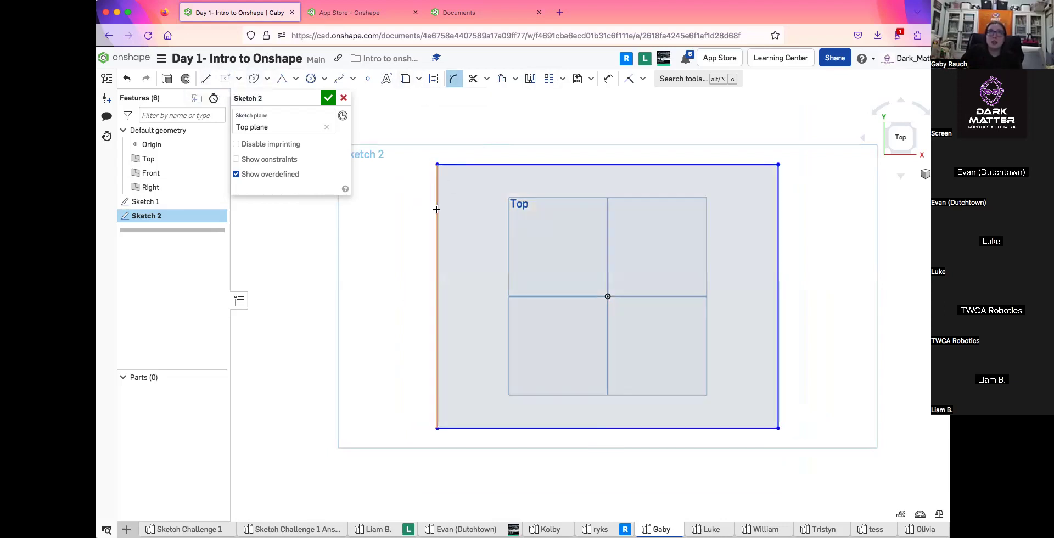
drag(456, 180, 470, 197)
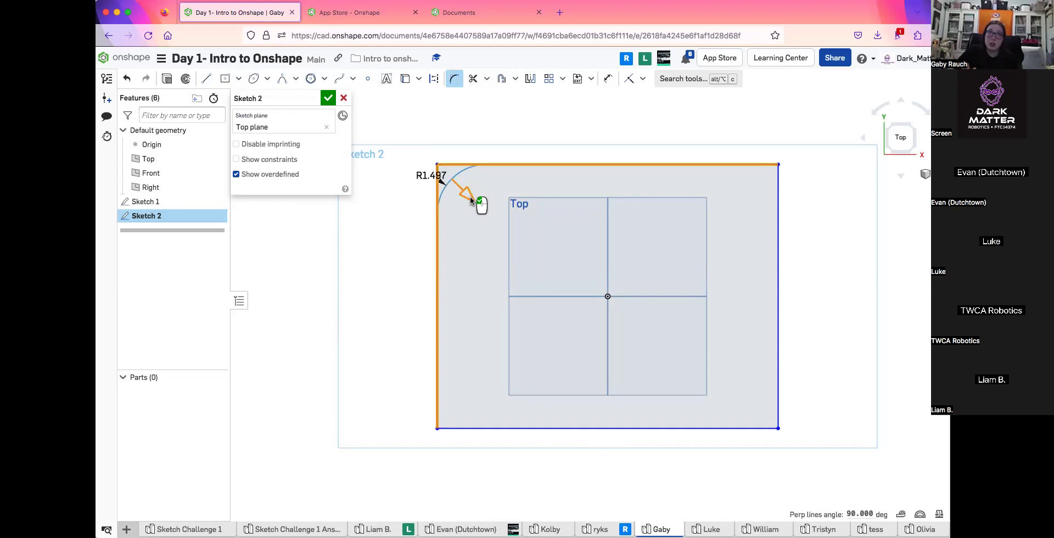
drag(470, 197, 470, 194)
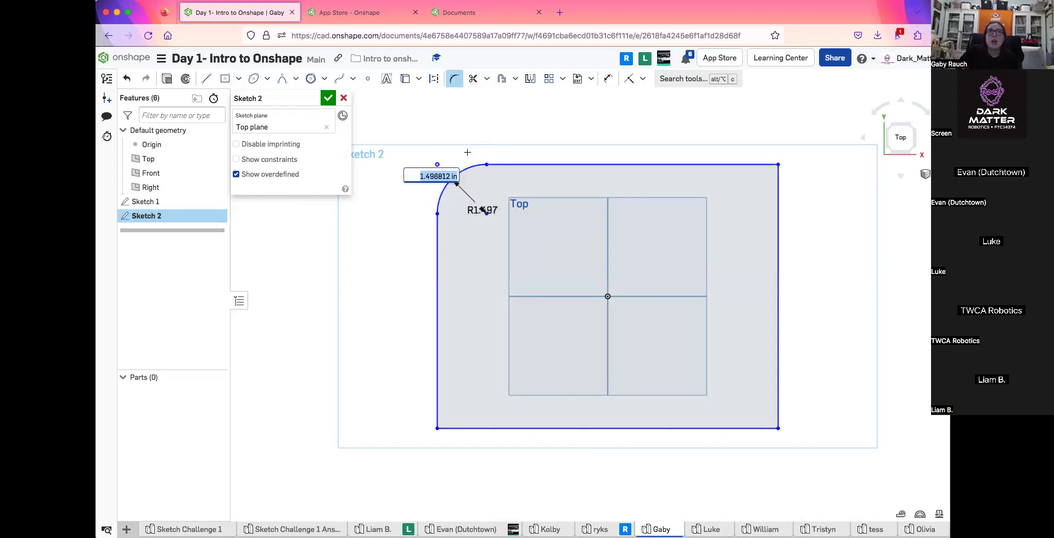
key(Return)
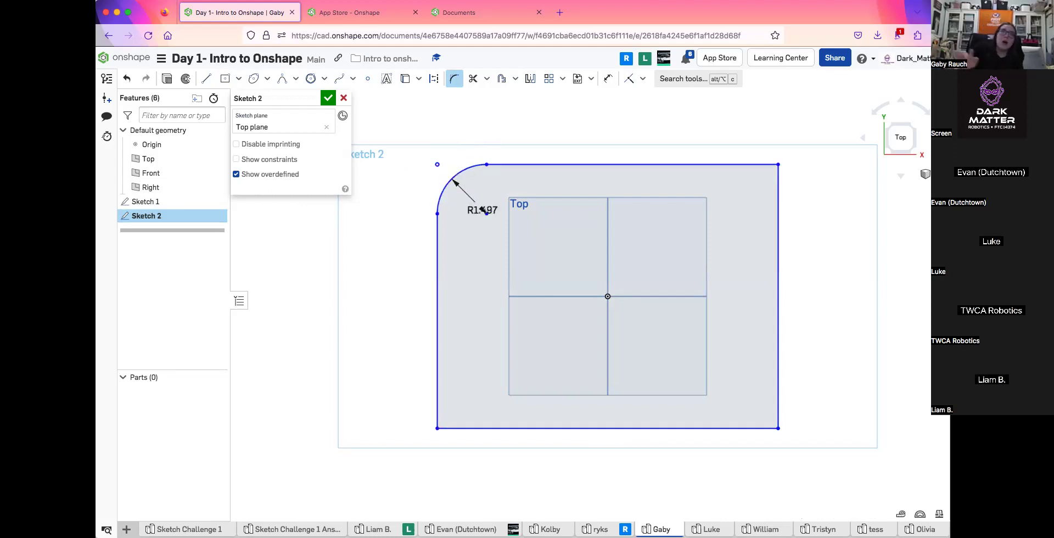
click(451, 79)
drag(482, 210, 468, 198)
Delete the filleted rectangle and start a new centre-point rectangle at the origin
drag(419, 151, 819, 471)
key(Delete)
click(225, 78)
click(608, 296)
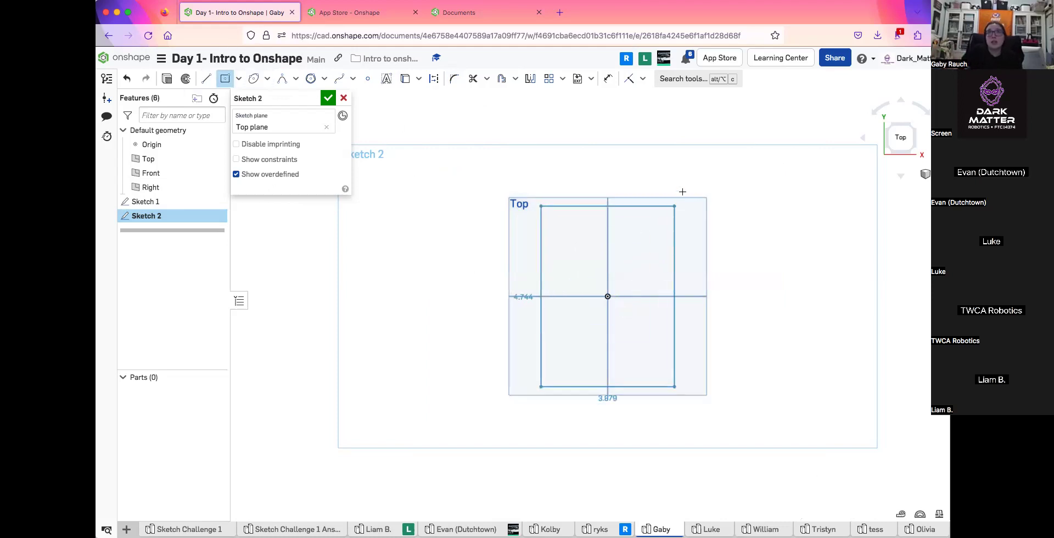
Complete the rectangle and add a tangent arc from its left edge to its top edge
click(746, 176)
click(472, 78)
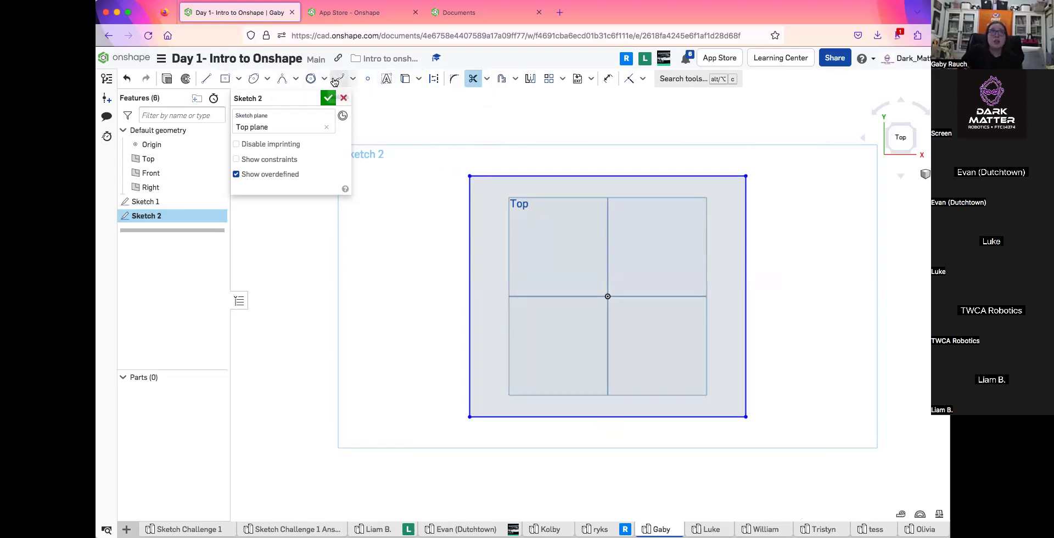
click(454, 79)
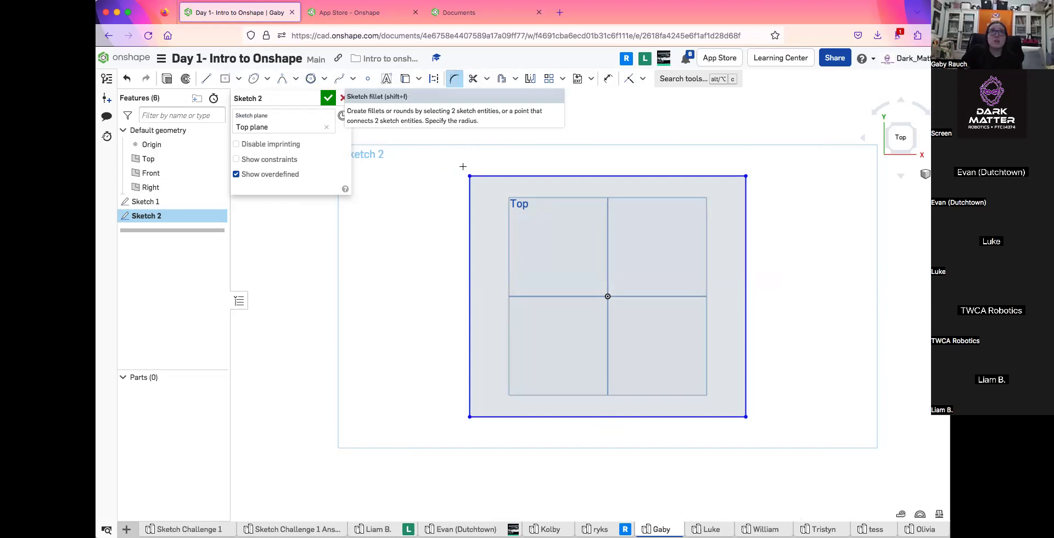
click(295, 79)
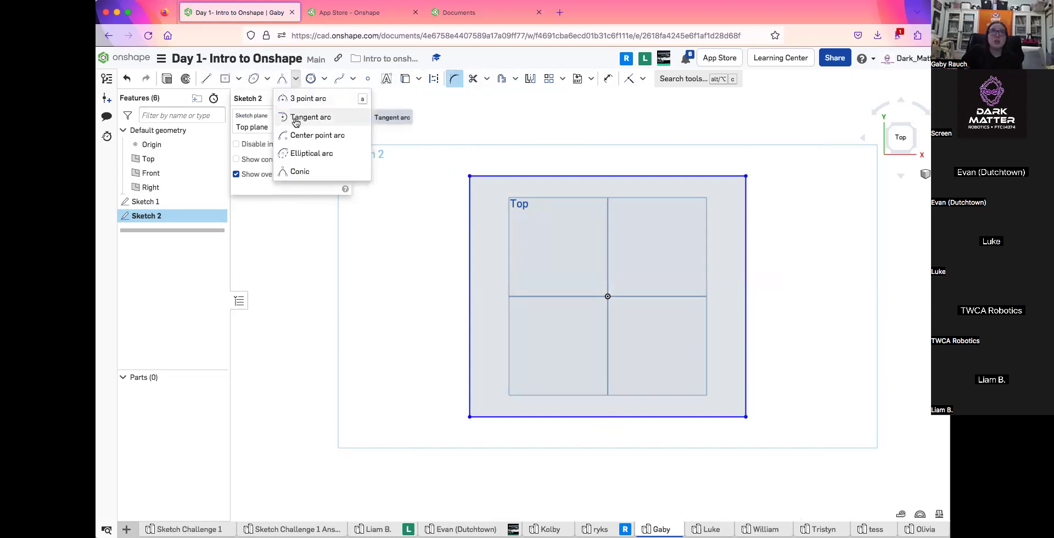
click(297, 118)
click(470, 212)
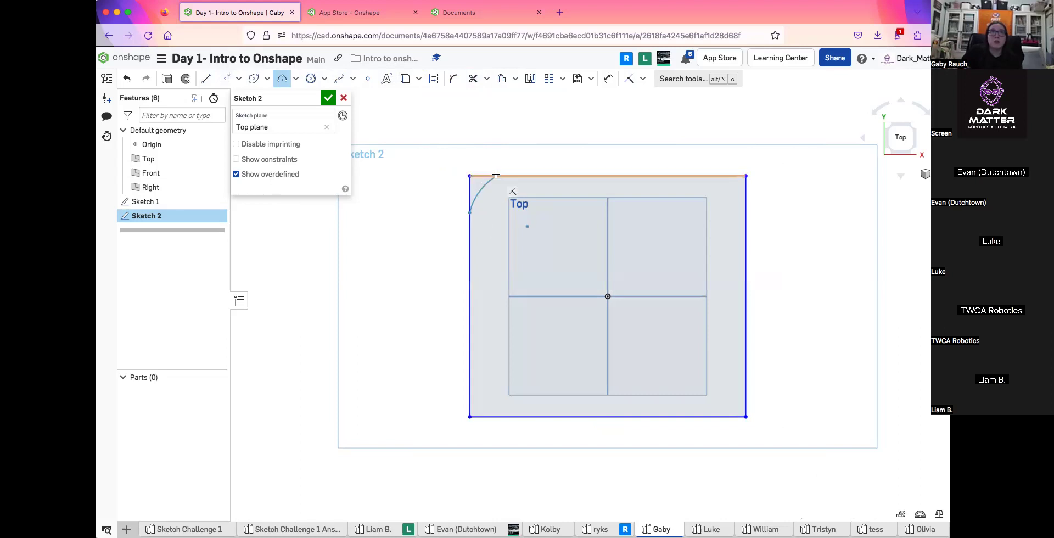
click(500, 176)
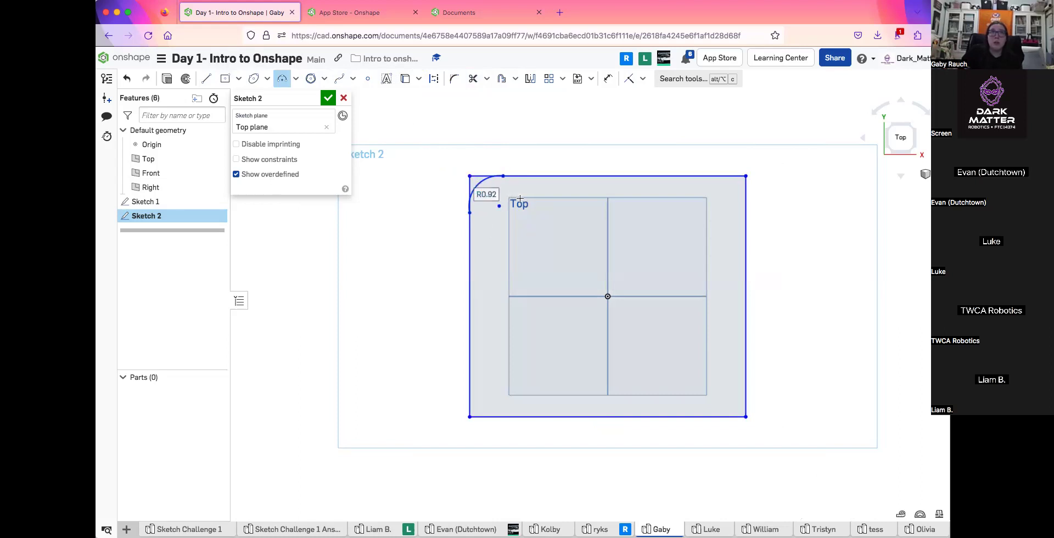
Trim away the leftover top-edge segment at the rounded corner
click(473, 79)
scroll(473, 170, up, 5)
scroll(485, 202, down, 3)
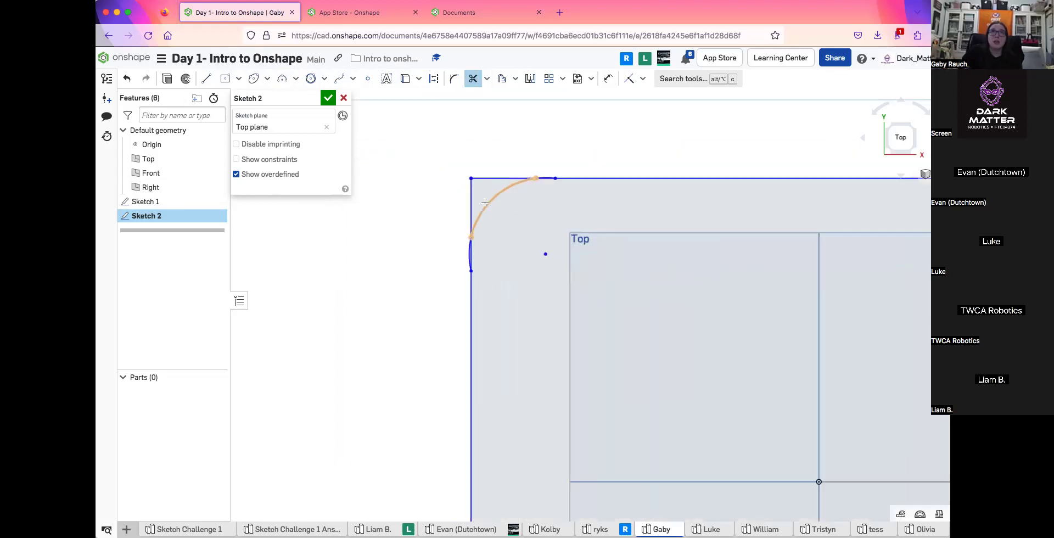
scroll(514, 215, down, 3)
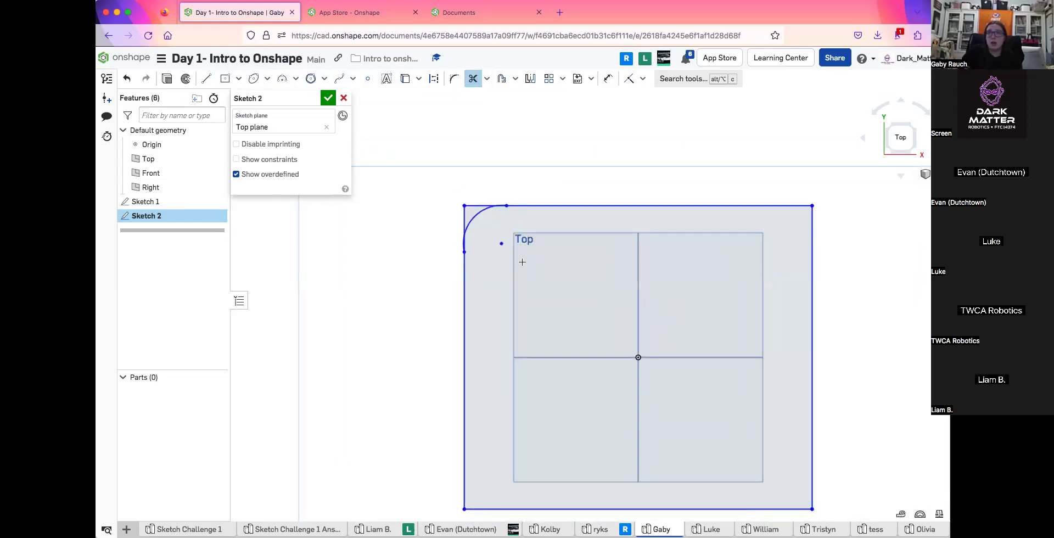
scroll(464, 212, up, 5)
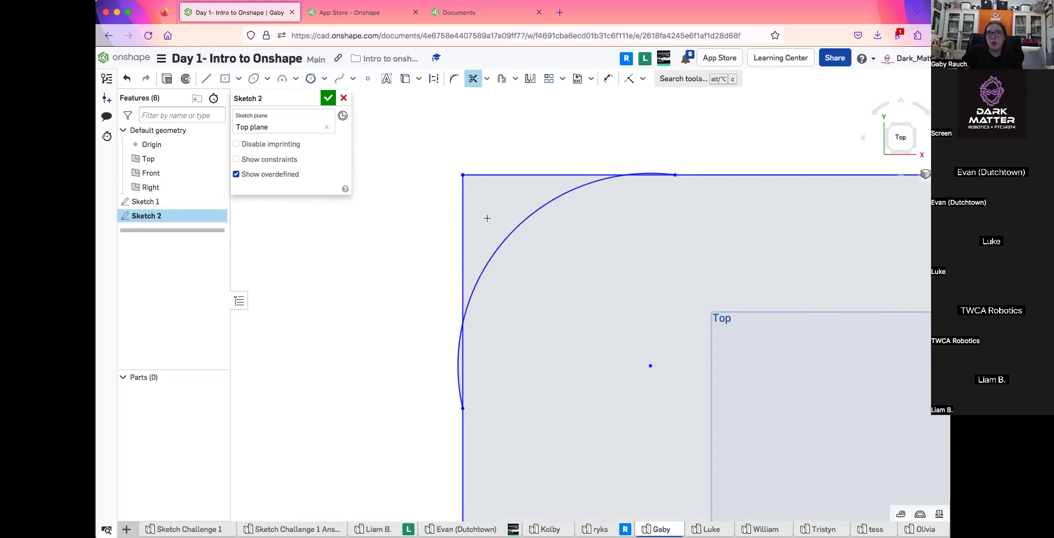
scroll(489, 218, down, 4)
scroll(471, 207, down, 3)
scroll(471, 206, up, 1)
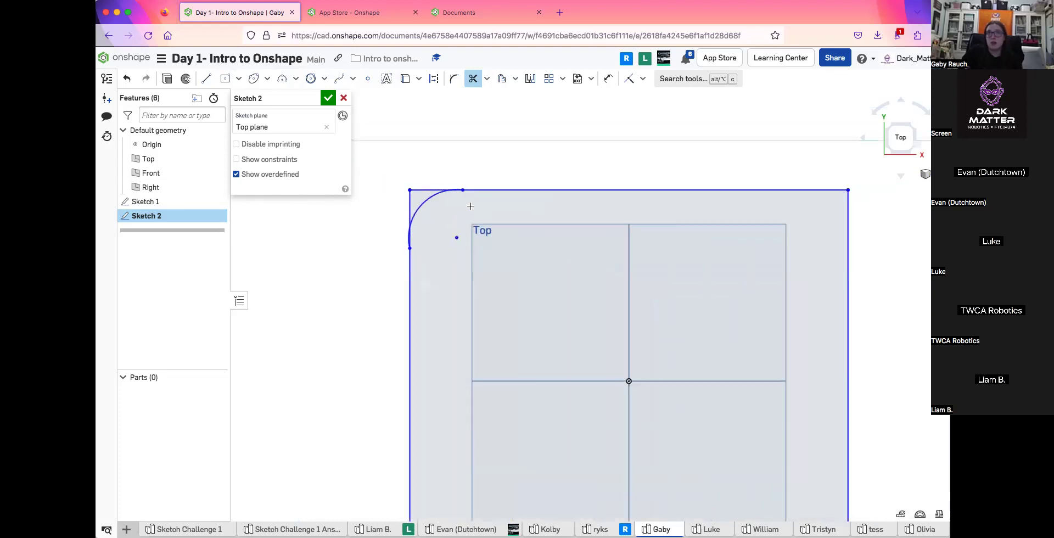
scroll(405, 196, up, 2)
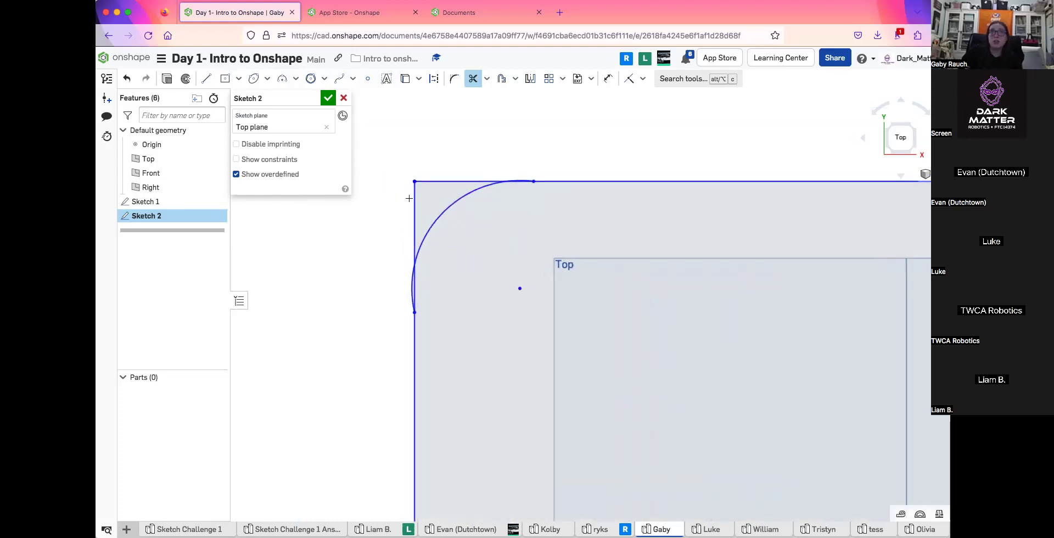
click(444, 181)
scroll(483, 241, down, 5)
scroll(486, 234, right, 2)
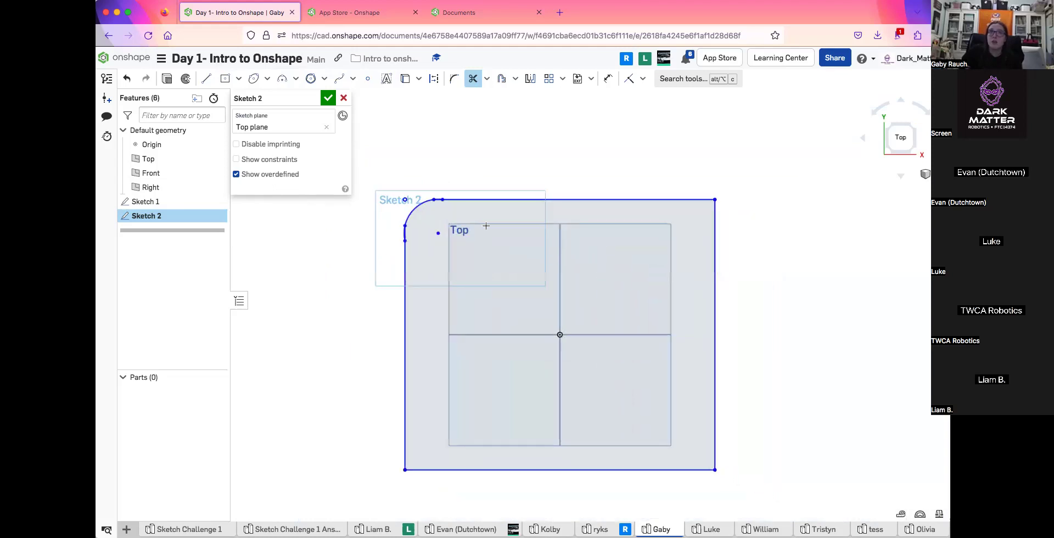
click(488, 79)
key(Escape)
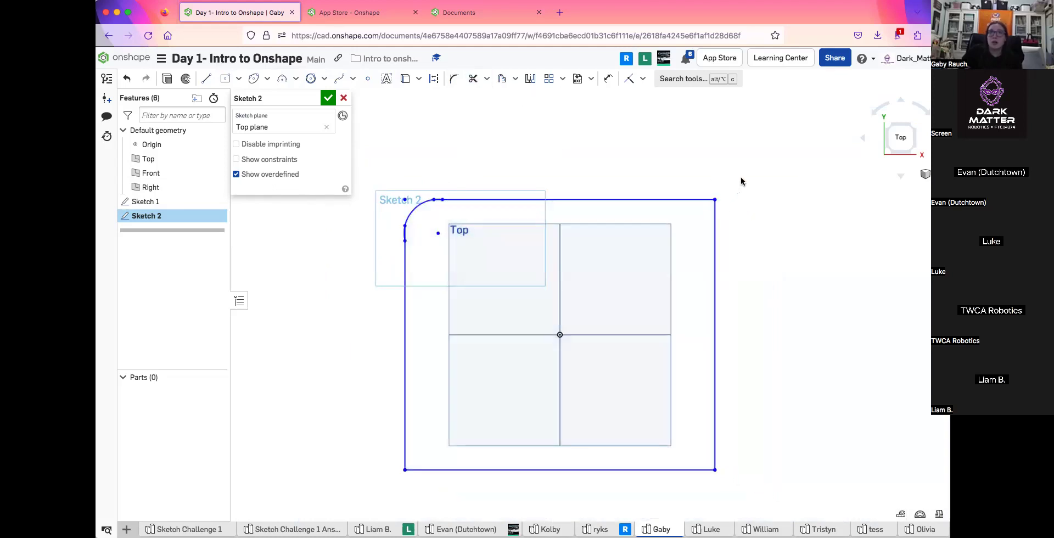
Window-select all the sketch geometry and delete it
click(715, 470)
scroll(729, 484, down, 2)
drag(775, 483, 451, 214)
key(Delete)
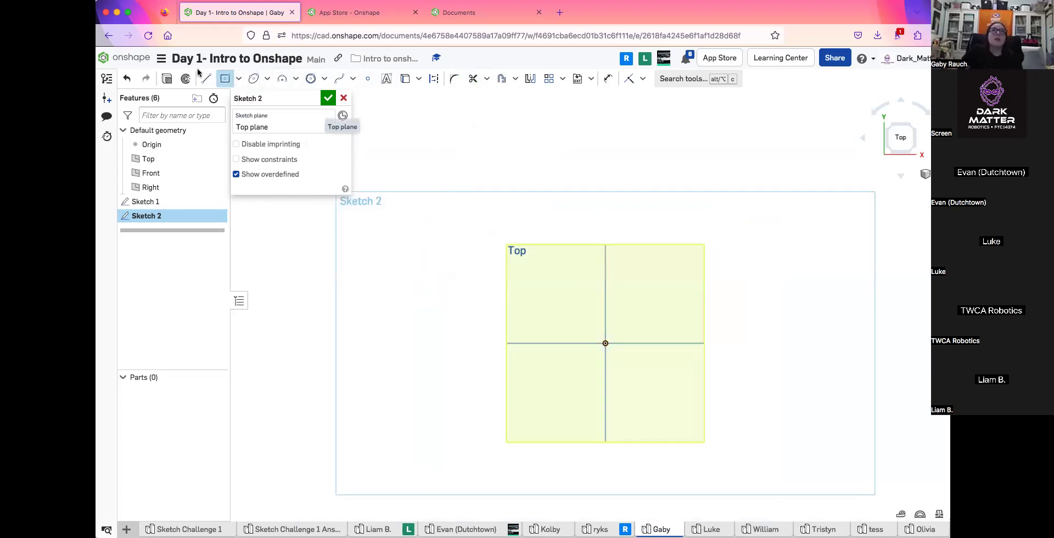
Draw a closed U-shaped profile with straight lines
click(206, 79)
click(504, 200)
click(482, 376)
click(748, 376)
click(757, 216)
click(734, 215)
click(725, 360)
click(506, 359)
click(531, 199)
click(504, 200)
Start an offset on seven edges of the U profile
click(501, 78)
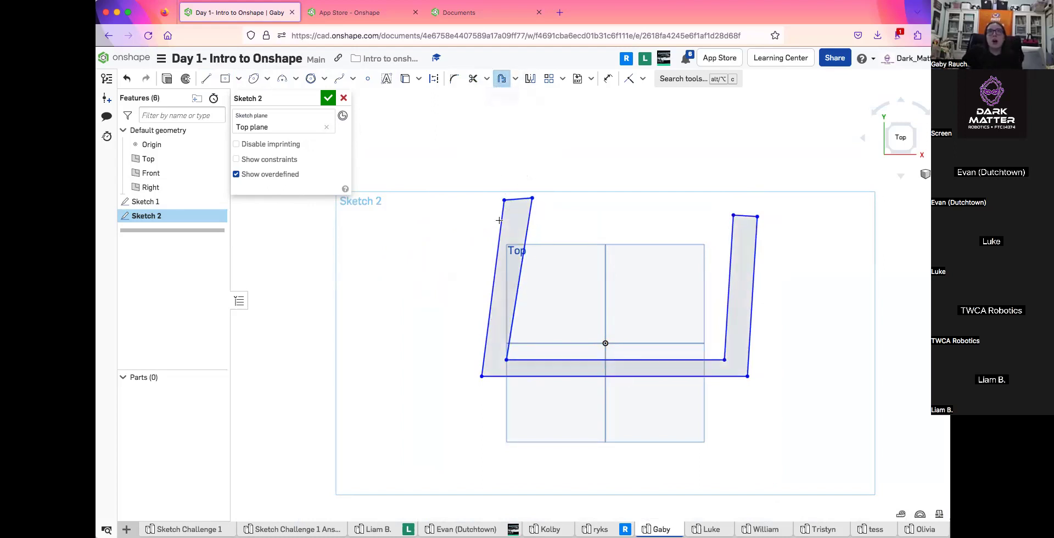
click(495, 275)
click(523, 200)
click(529, 210)
click(494, 376)
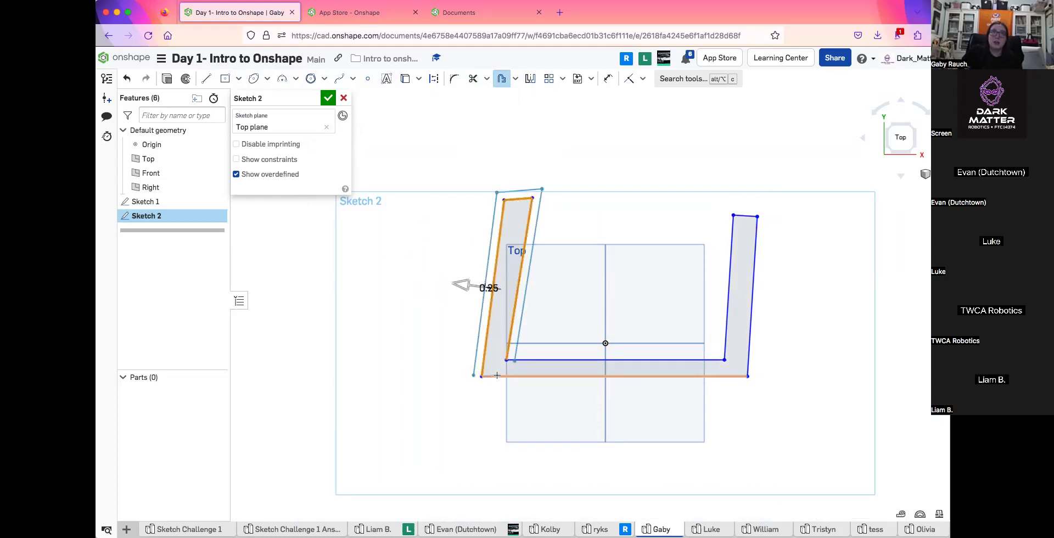
click(546, 360)
click(730, 330)
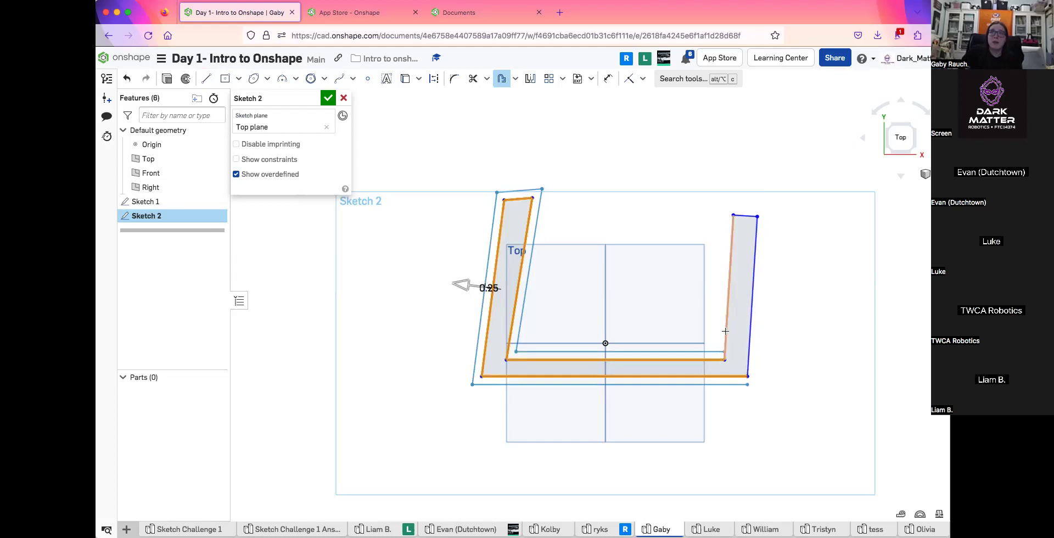
click(756, 224)
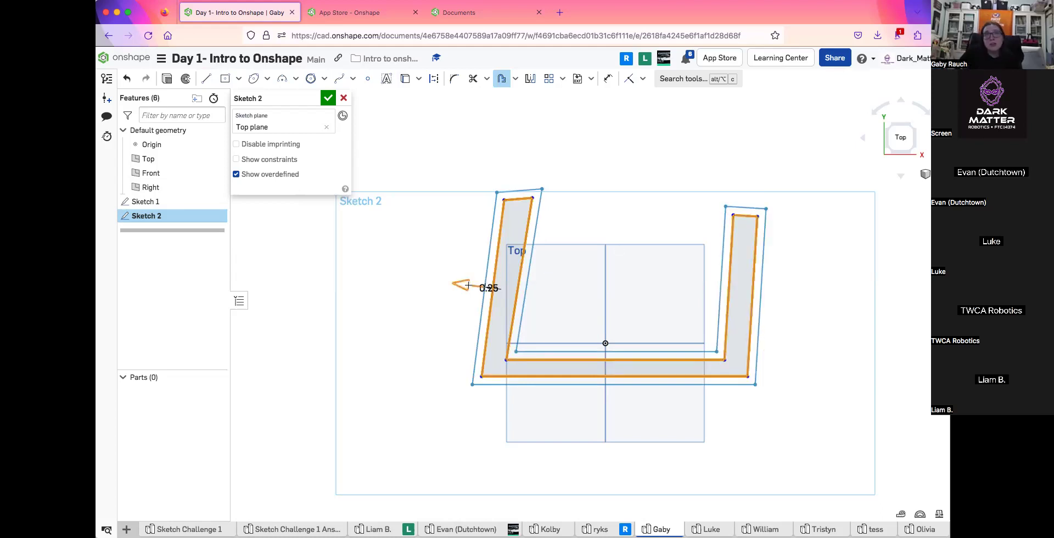
Set the offset distance to 0.5 in, then delete every line except the outer left edge
drag(462, 283, 462, 284)
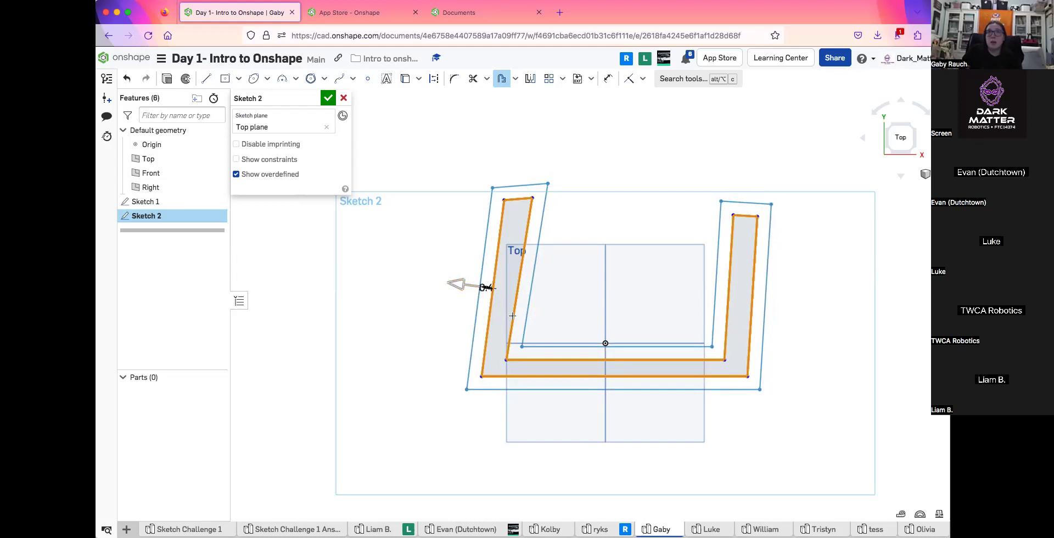
drag(457, 286, 459, 286)
scroll(480, 292, up, 3)
click(459, 229)
double_click(487, 279)
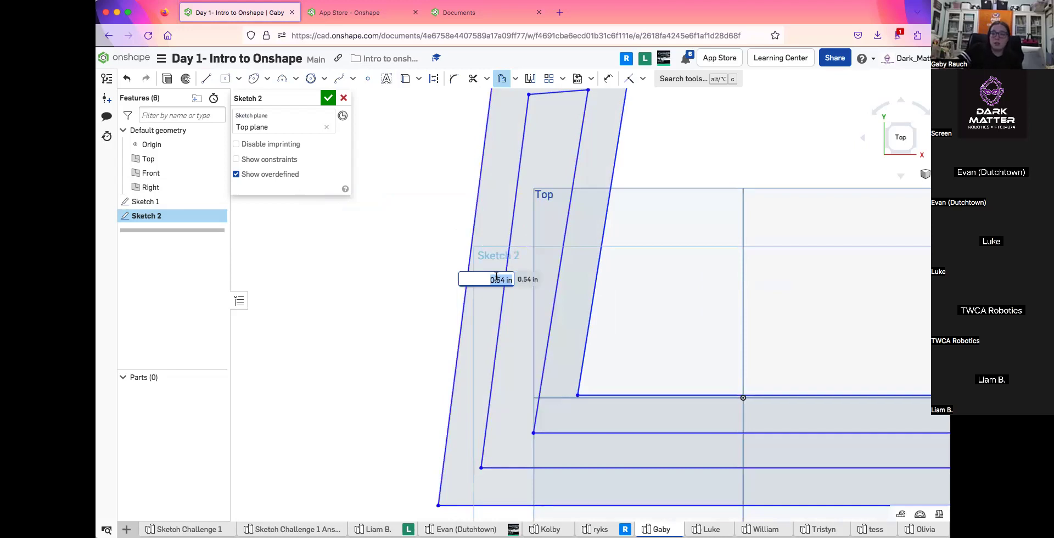
key(Return)
scroll(461, 288, down, 5)
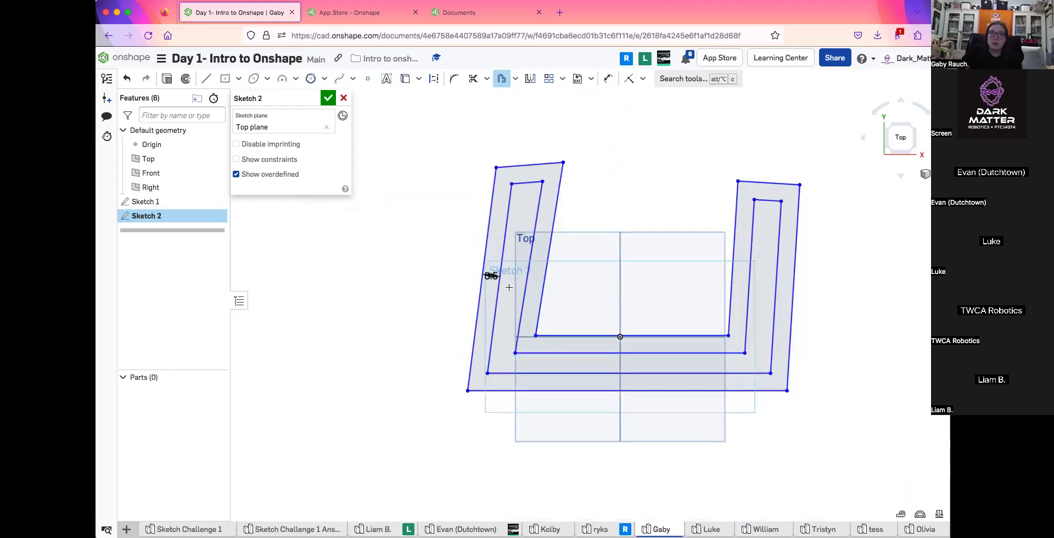
click(502, 78)
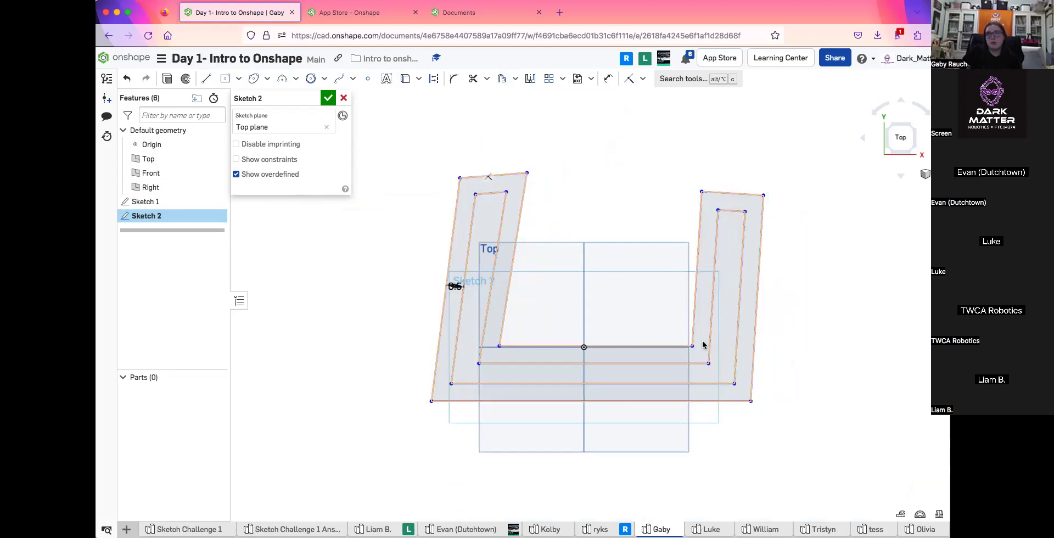
drag(433, 160, 801, 445)
key(Delete)
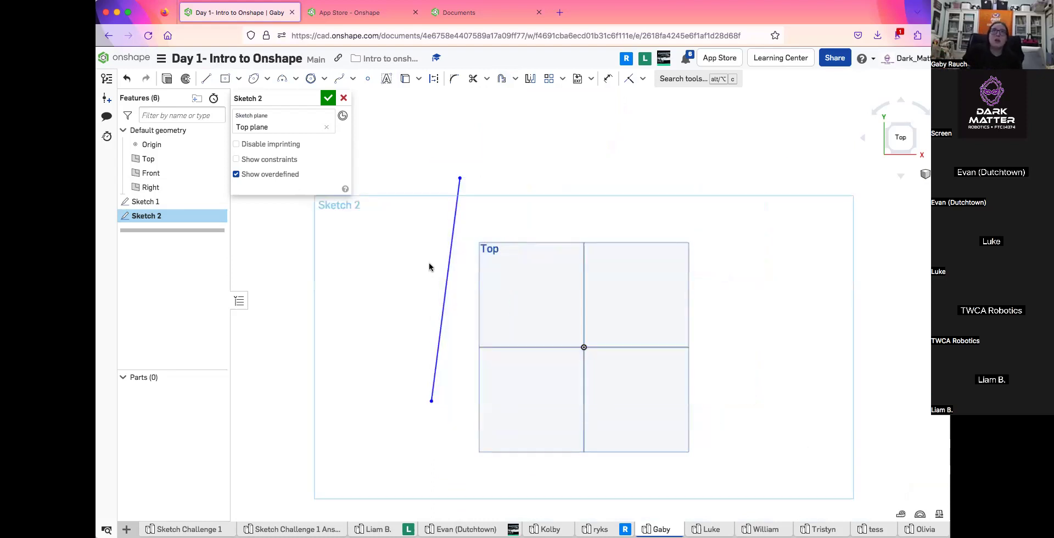
Linear-pattern the slanted line, then box-select and delete the three patterned lines
click(444, 276)
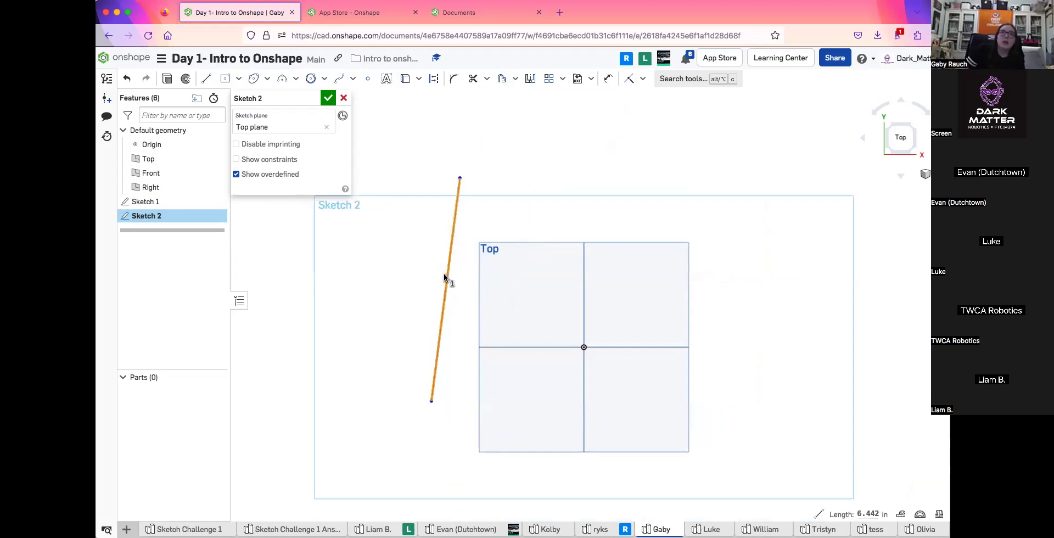
click(549, 79)
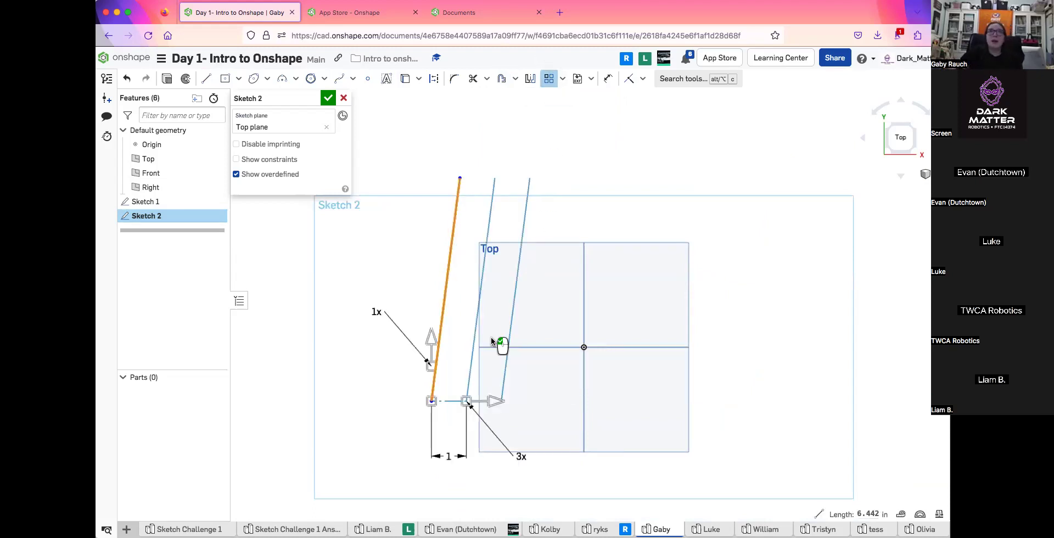
mouse_move(492, 402)
mouse_down()
mouse_move(530, 403)
mouse_move(493, 407)
mouse_up()
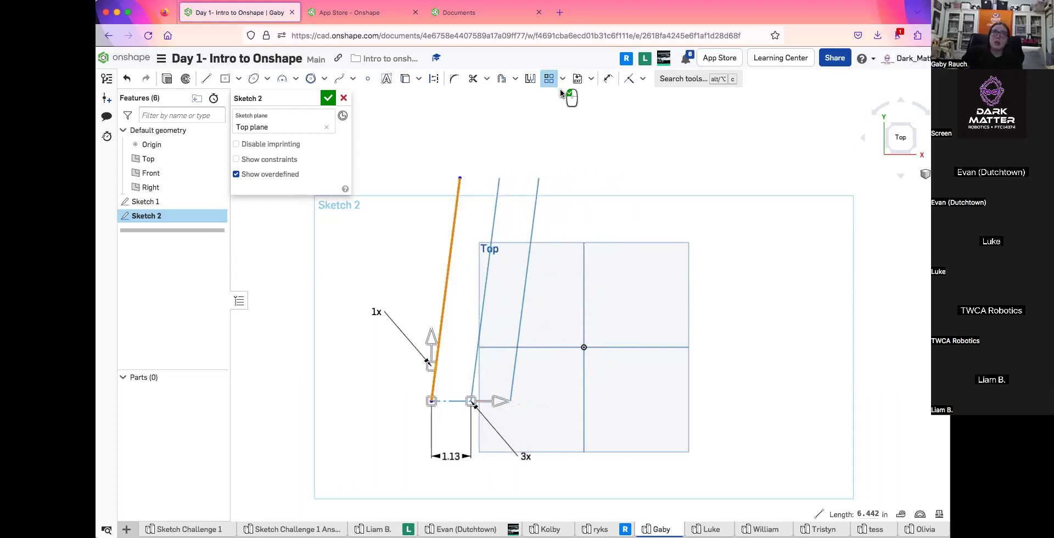
click(423, 244)
drag(414, 151, 577, 462)
key(Delete)
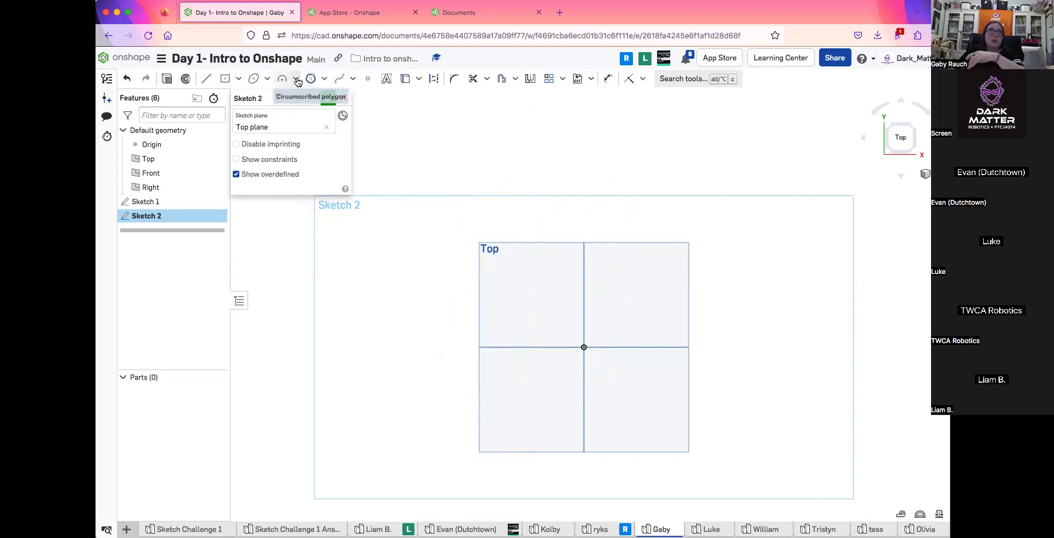
Draw a center-point circle near the plane corner
click(266, 80)
click(277, 96)
click(505, 209)
click(535, 238)
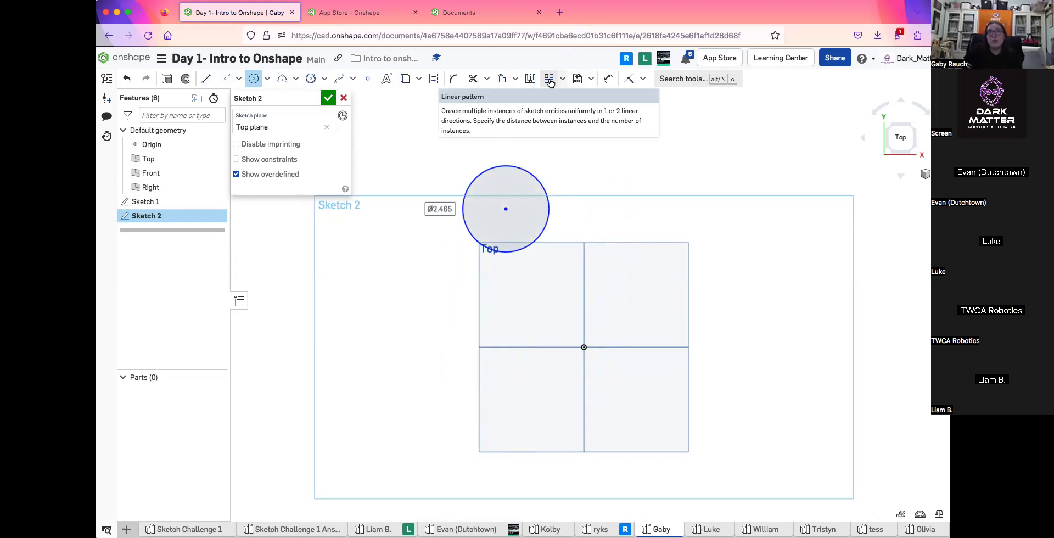
click(489, 169)
key(Escape)
Linear-pattern the circle into a row of 5 copies spaced 3.14 in
click(549, 79)
click(522, 169)
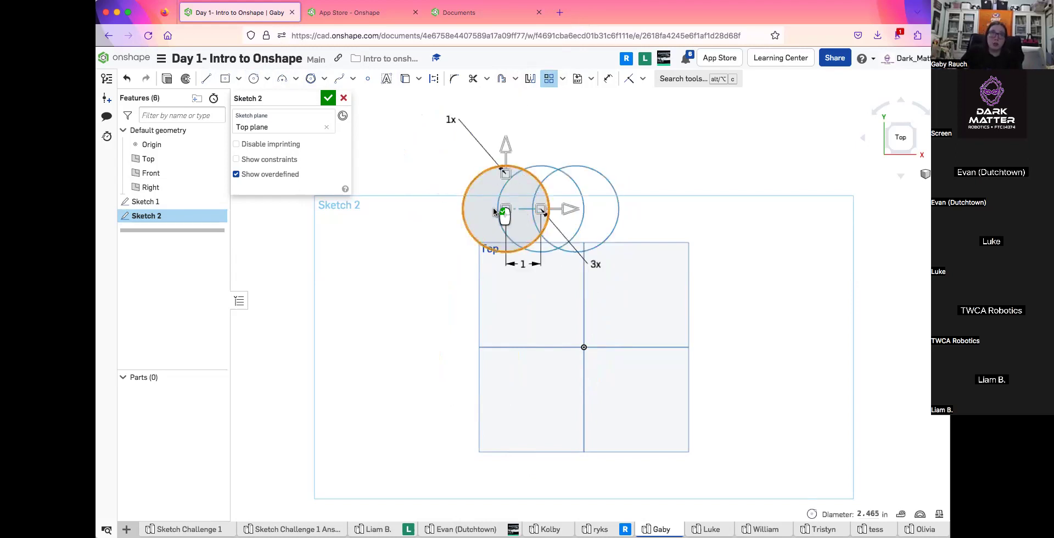
drag(587, 210, 654, 210)
drag(659, 274, 667, 248)
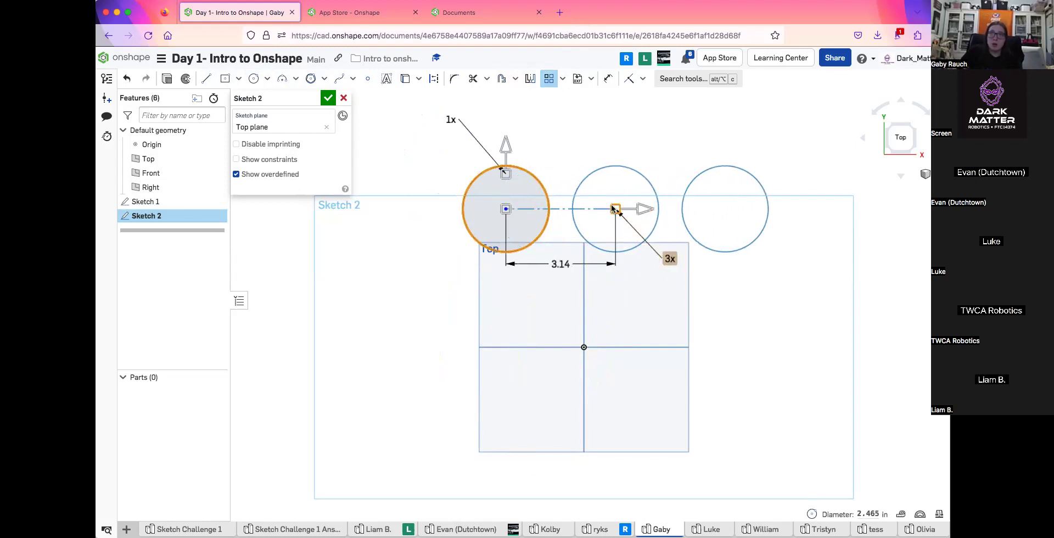
middle_drag(664, 236, 585, 283)
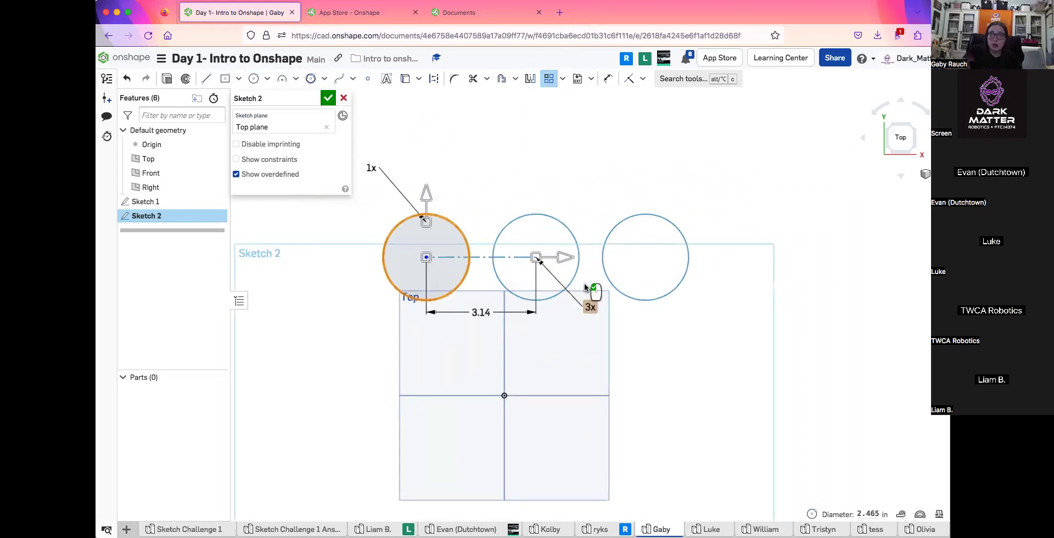
double_click(587, 307)
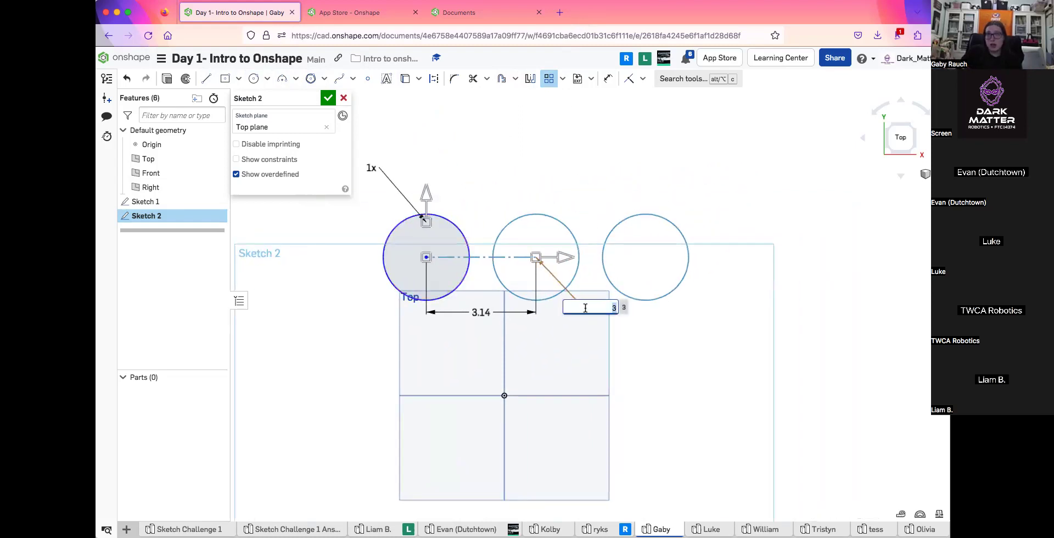
text(5)
key(Return)
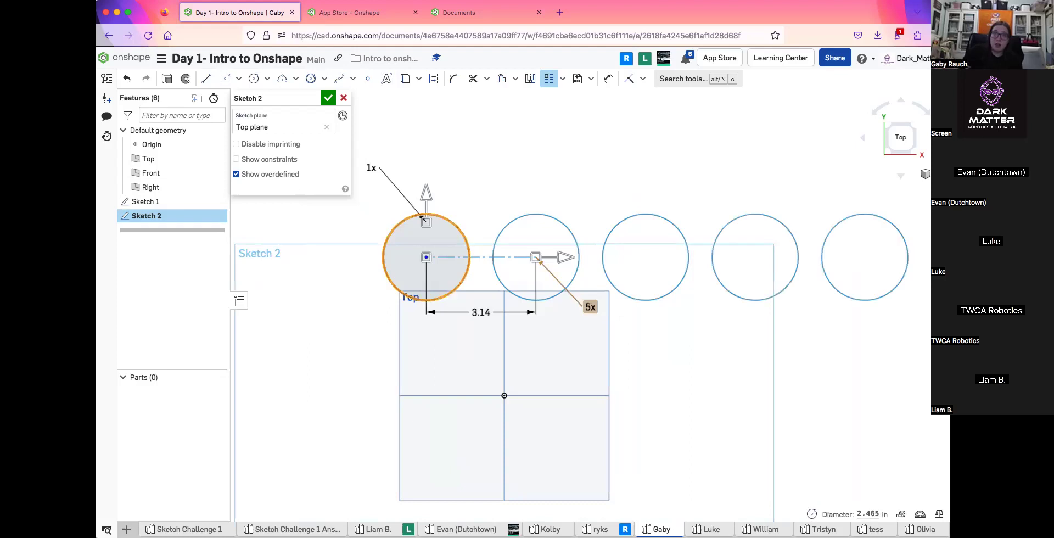
scroll(566, 333, down, 3)
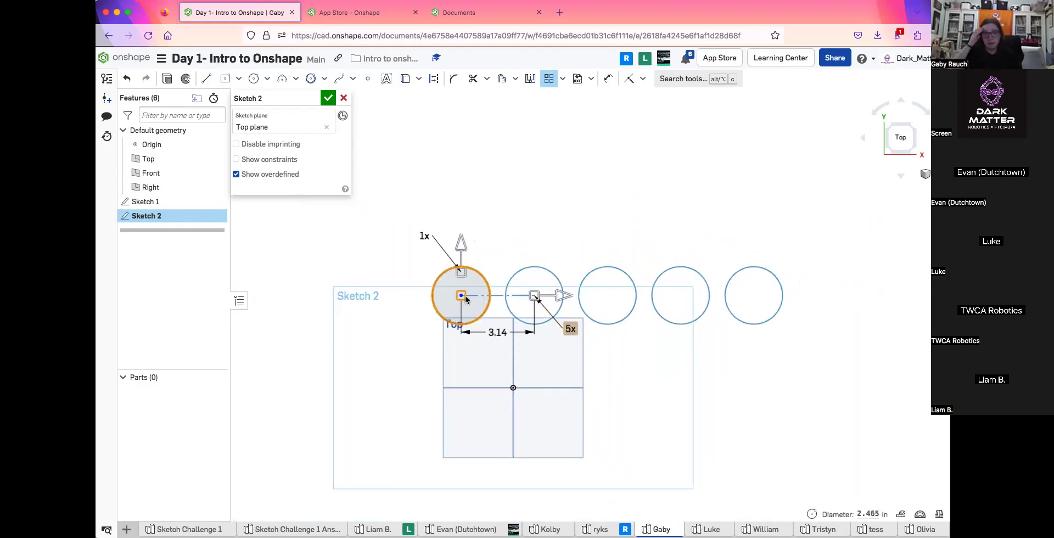
Change the circle spacing from 3.14 to 5 in
drag(491, 330, 493, 352)
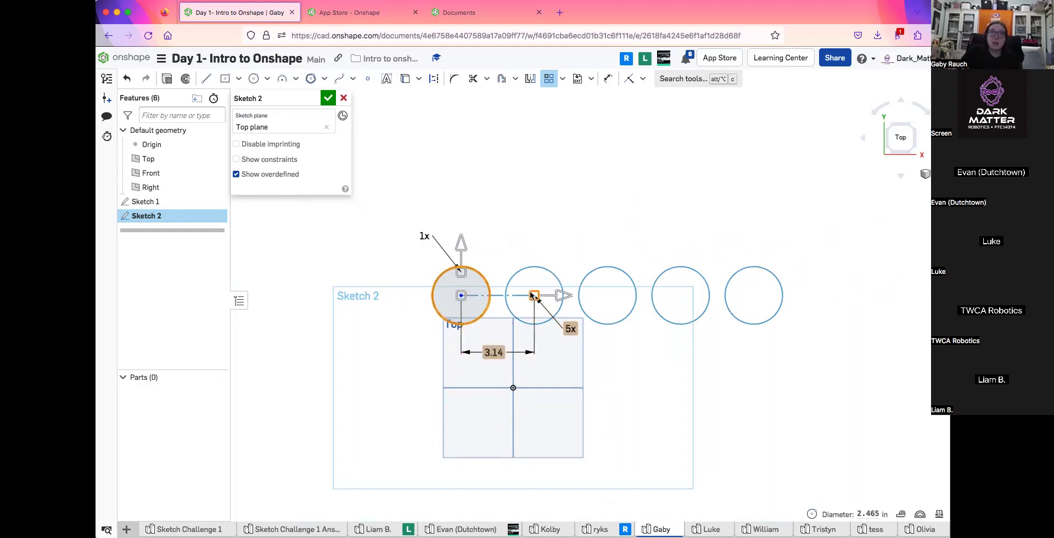
double_click(496, 352)
text(5)
key(Return)
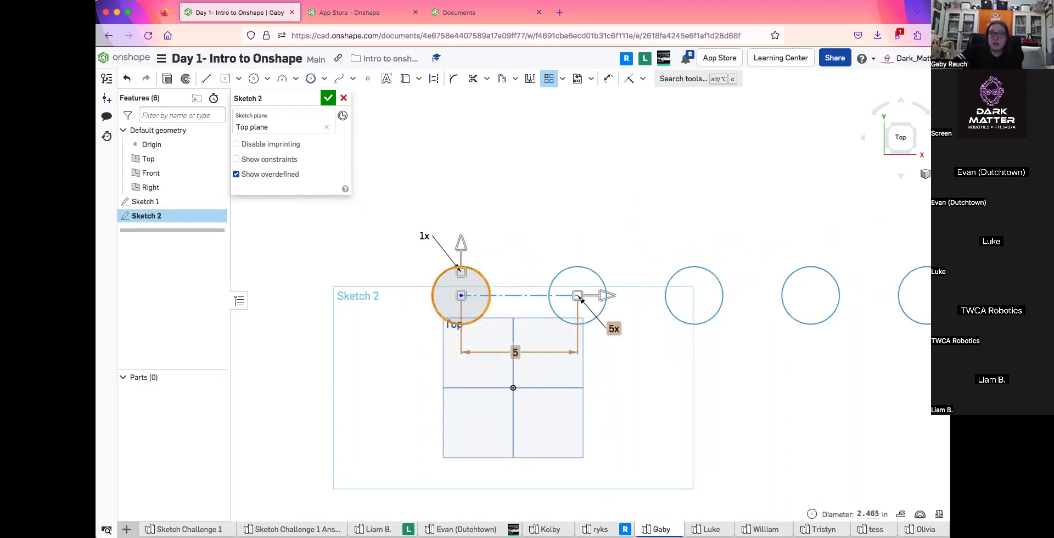
scroll(590, 321, down, 2)
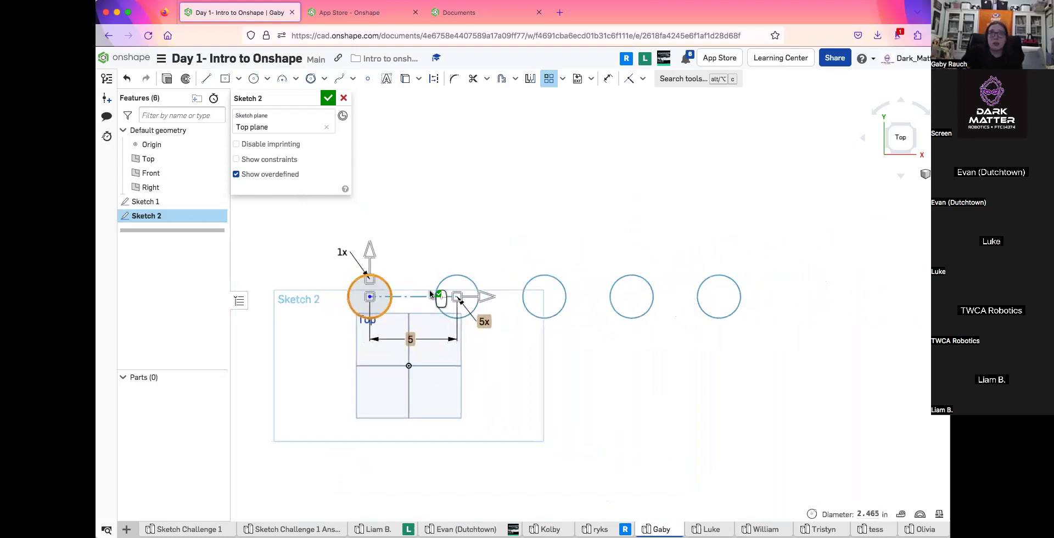
middle_drag(439, 300, 537, 332)
middle_drag(683, 363, 698, 403)
Extend the pattern upward to 5 rows with 5 in row spacing
mouse_move(484, 323)
mouse_down()
mouse_move(485, 223)
mouse_move(485, 314)
mouse_move(482, 282)
mouse_up()
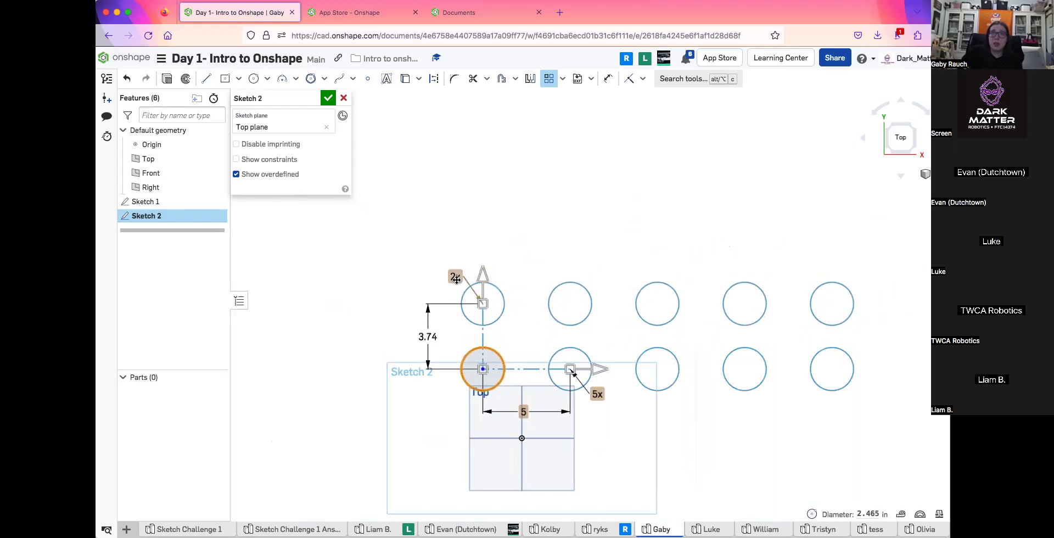
click(456, 278)
key(Return)
scroll(401, 394, down, 2)
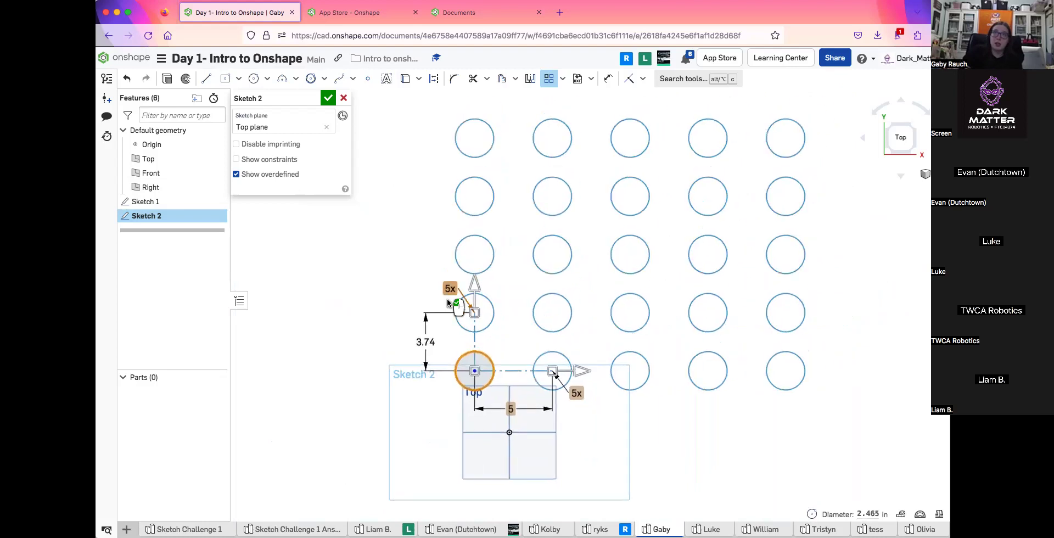
double_click(428, 338)
text(0.5)
key(Return)
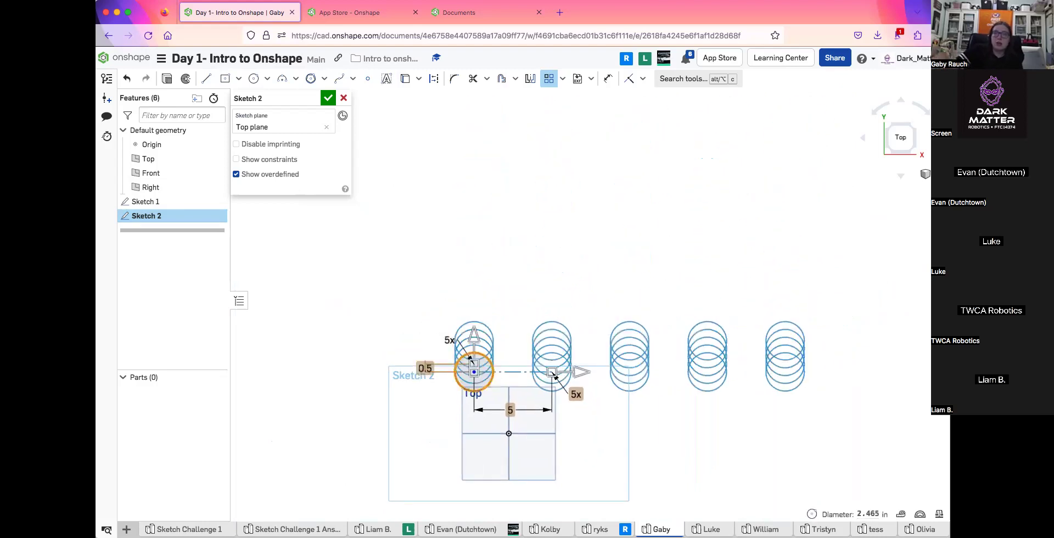
double_click(433, 371)
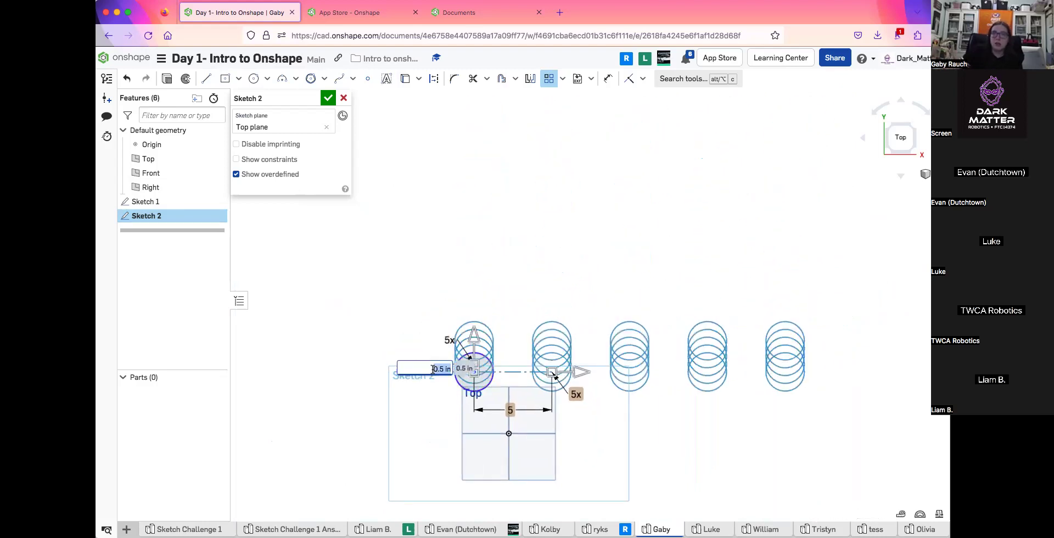
text(5)
key(Return)
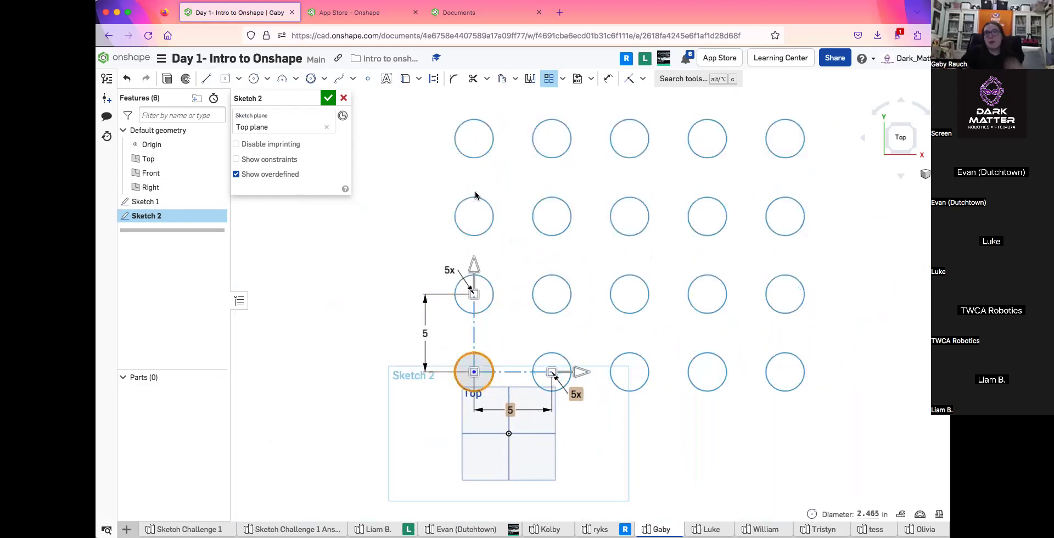
middle_drag(516, 300, 475, 298)
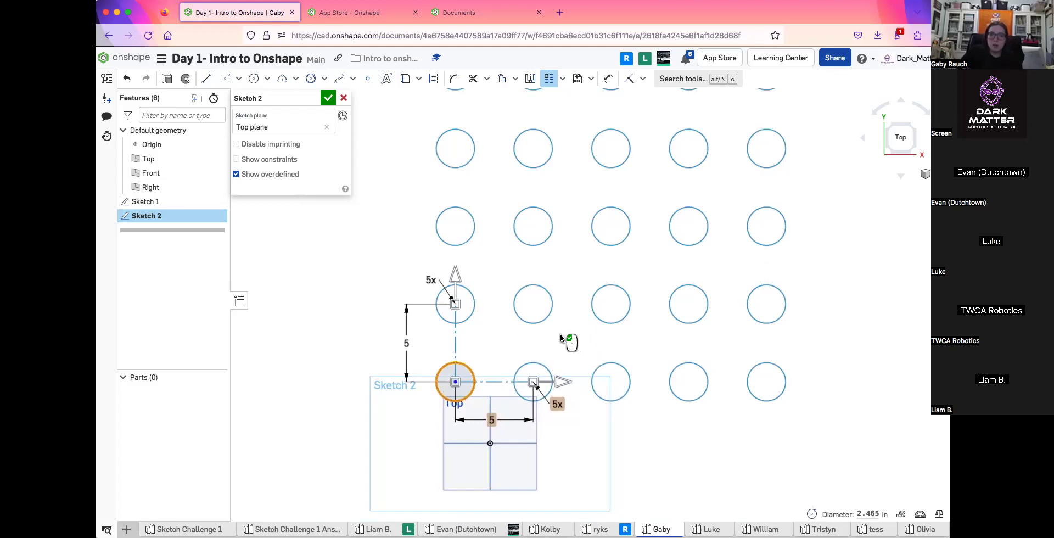
Accept the 5 by 5 circle grid, then select and delete all its circles
click(339, 283)
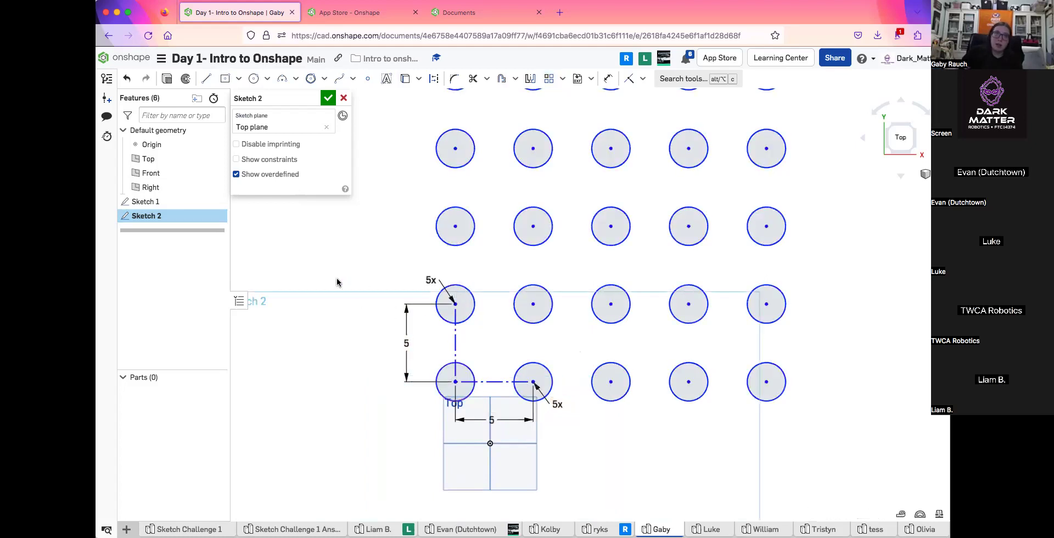
scroll(533, 231, down, 5)
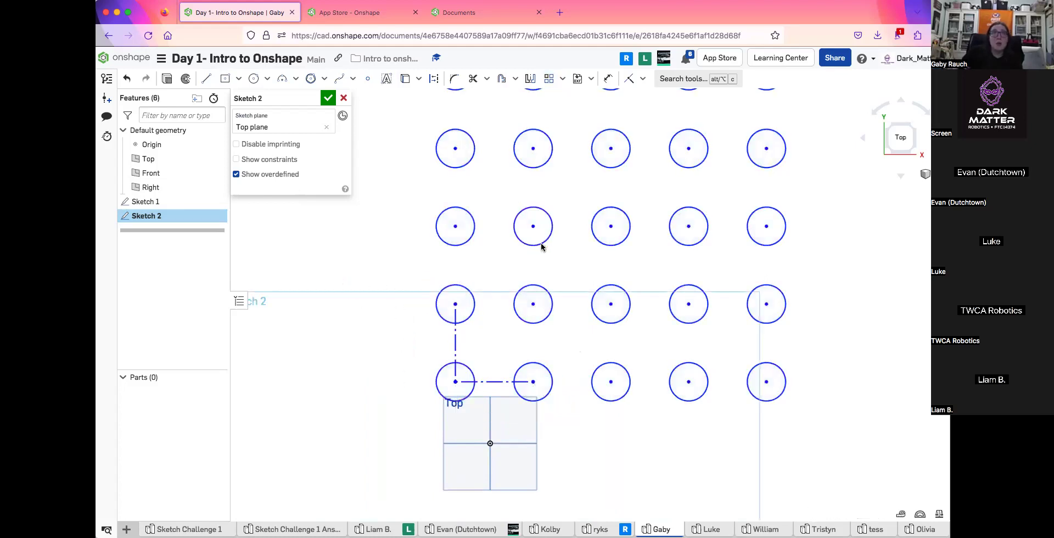
mouse_move(461, 173)
mouse_down()
mouse_move(600, 379)
mouse_move(384, 188)
mouse_move(385, 173)
mouse_up()
key(Delete)
Draw a small circle above the origin
click(254, 79)
scroll(507, 350, up, 3)
drag(470, 277, 486, 263)
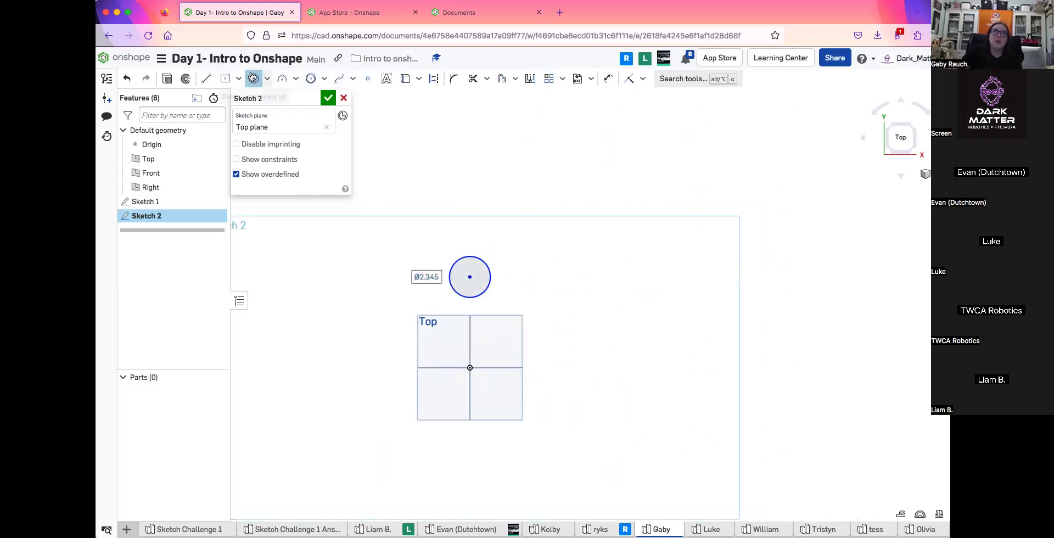
click(564, 79)
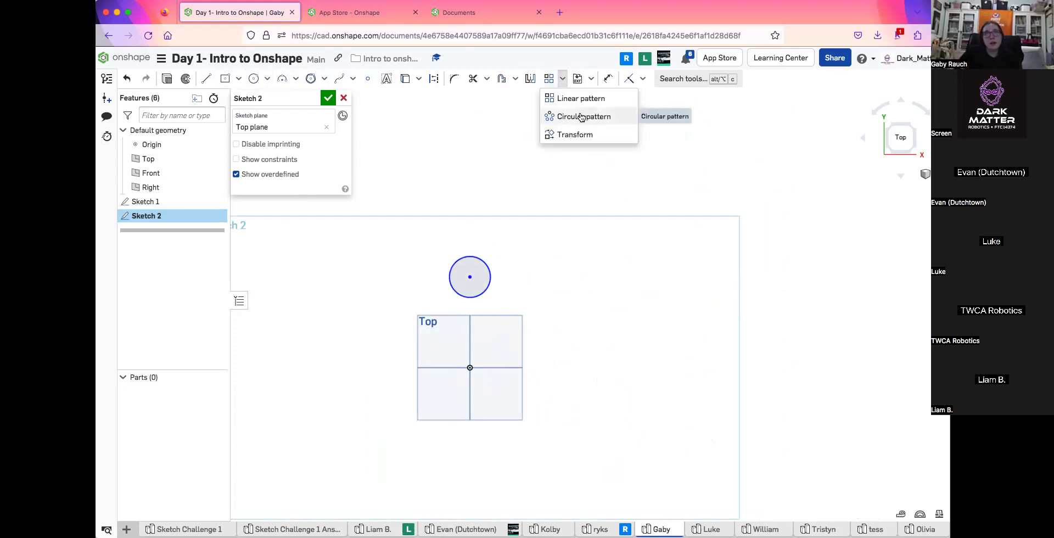
Draw a Ø10.393 construction circle on the origin through the small circle's centre
click(253, 78)
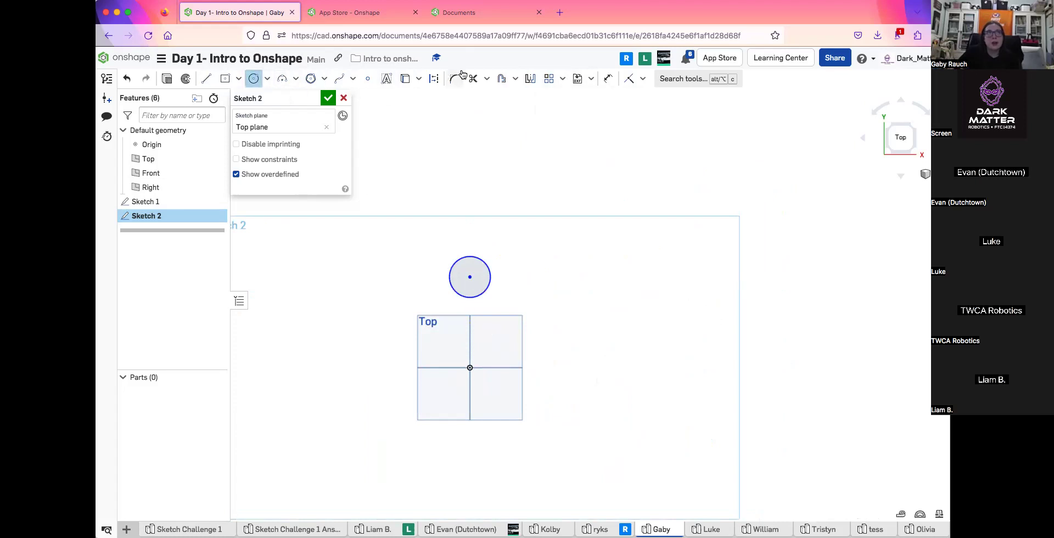
click(437, 80)
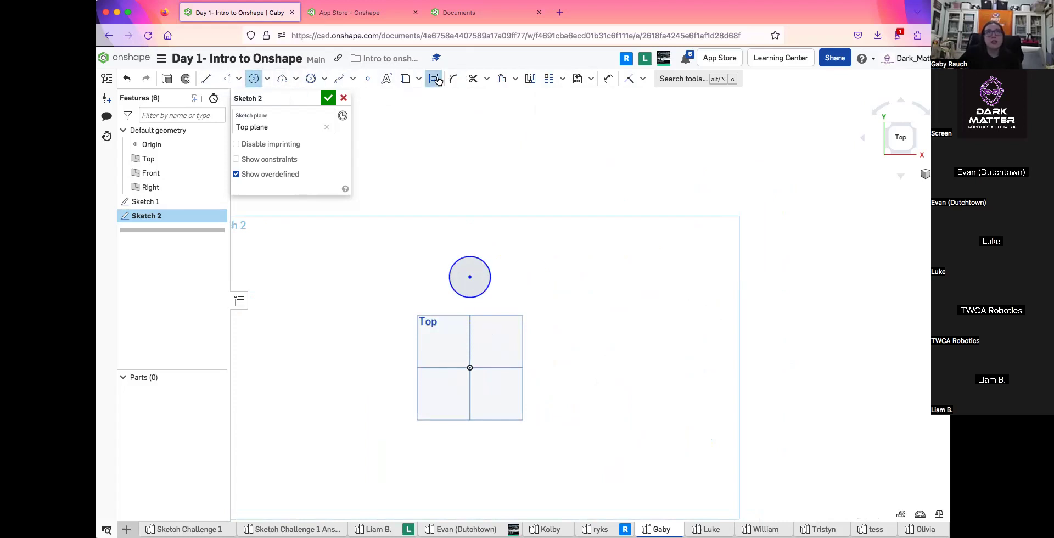
click(471, 365)
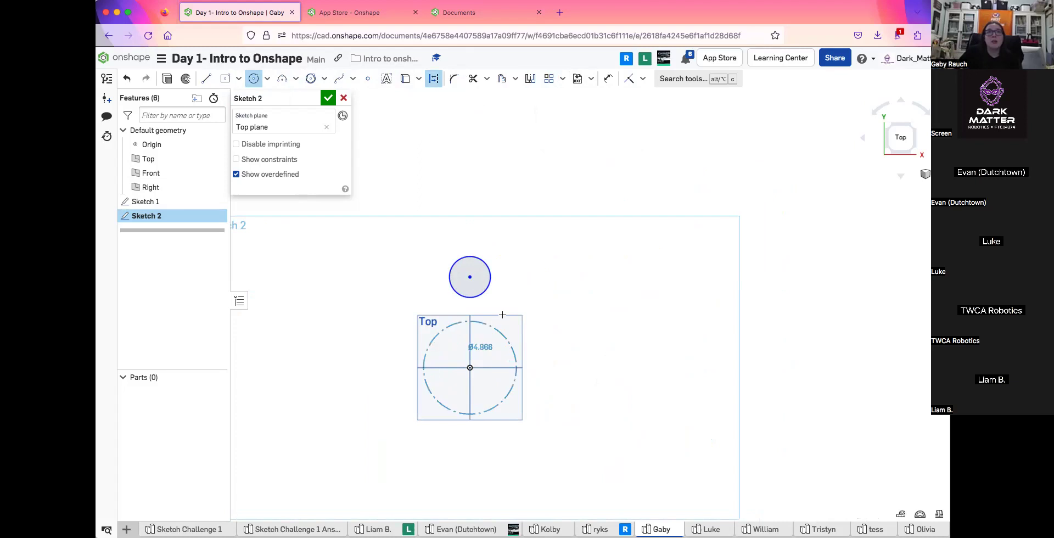
click(469, 277)
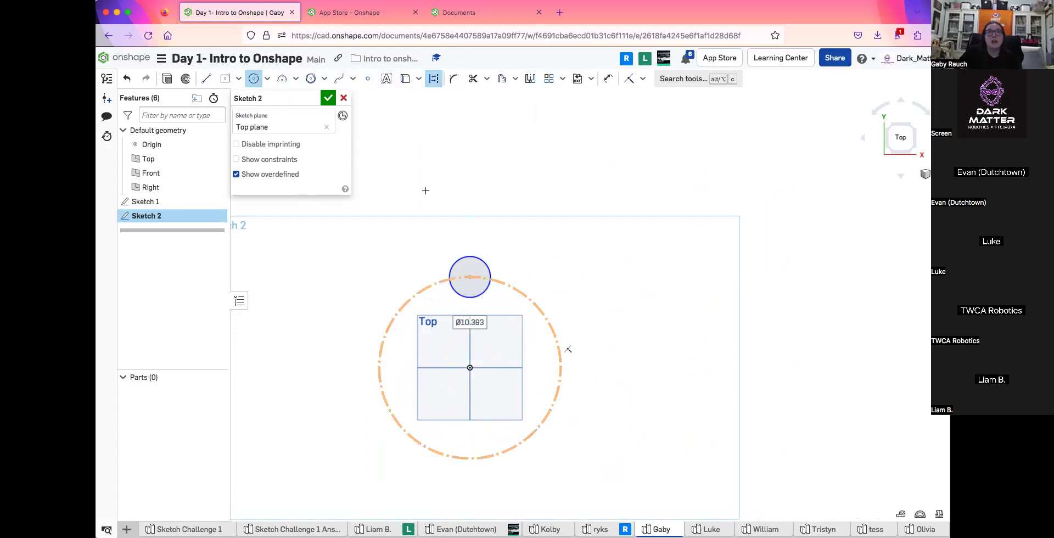
click(254, 78)
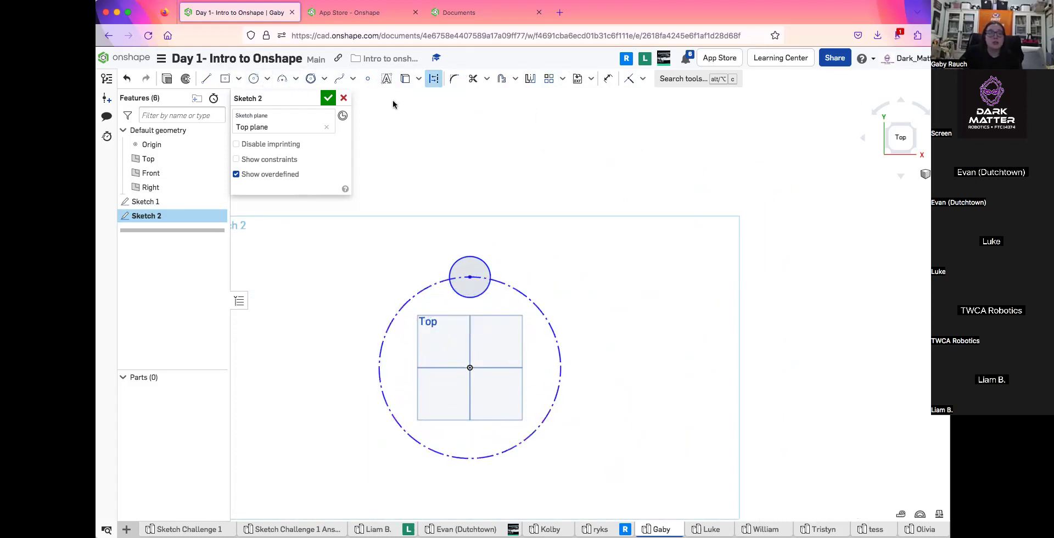
drag(492, 263, 490, 268)
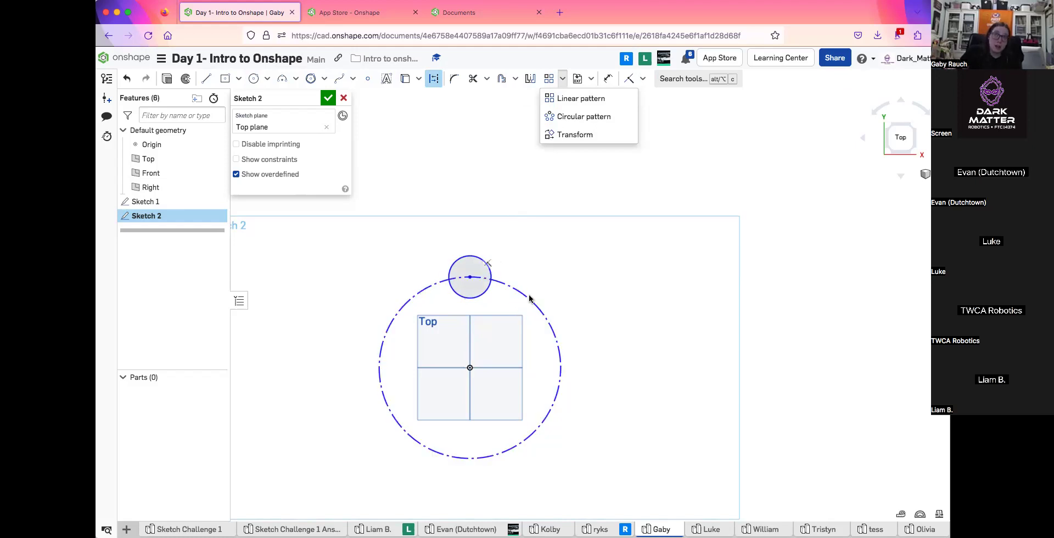
click(576, 117)
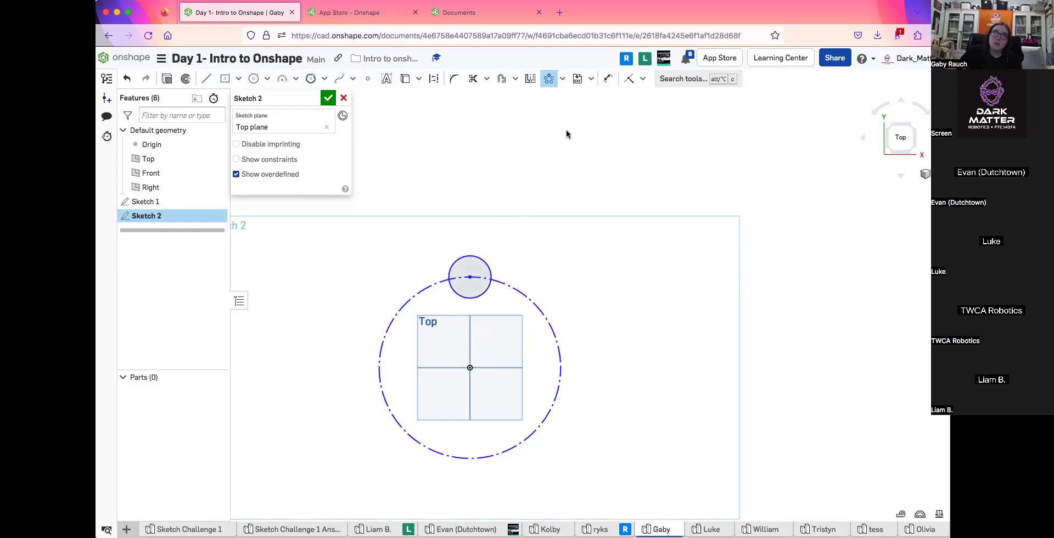
Abandon the first pattern; draw a Ø10.971 construction circle and a small circle on its top
click(493, 276)
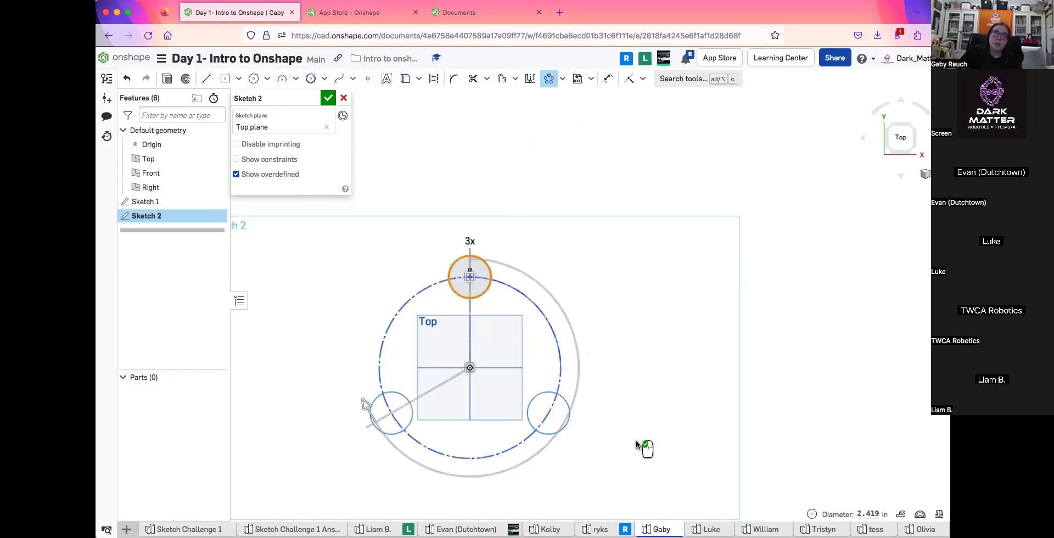
mouse_move(470, 367)
mouse_down()
mouse_move(531, 367)
mouse_move(486, 367)
mouse_up()
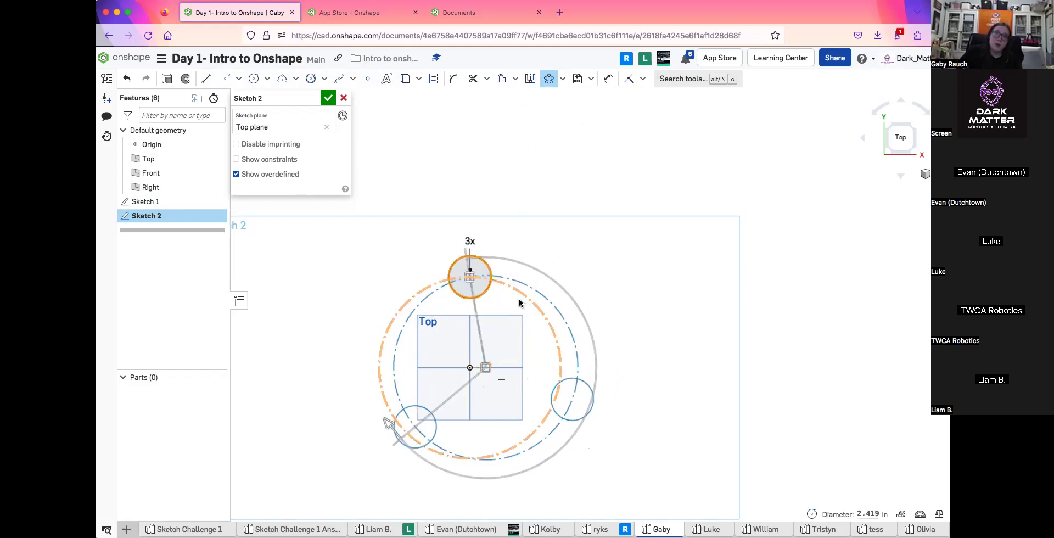
key(Escape)
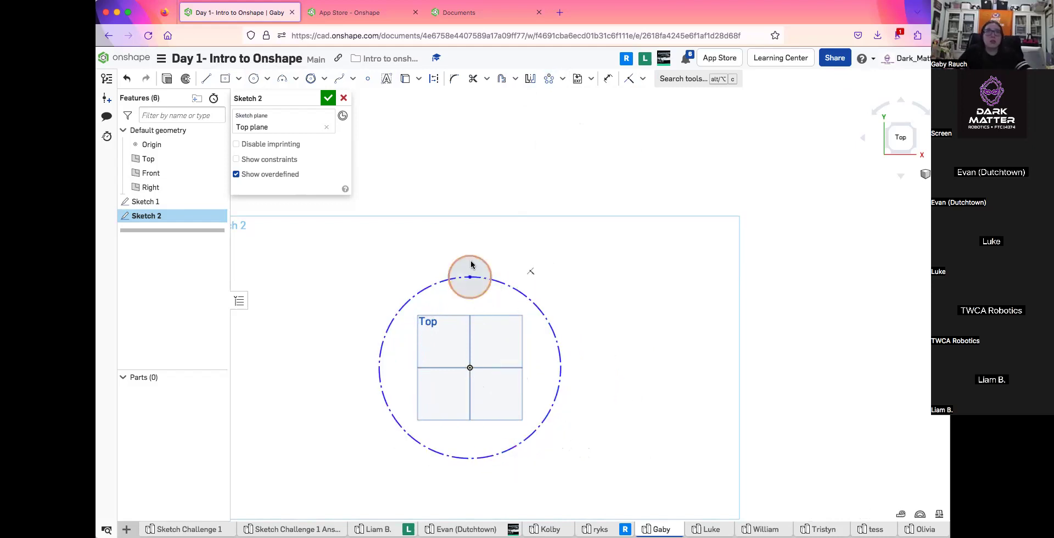
click(254, 78)
click(604, 328)
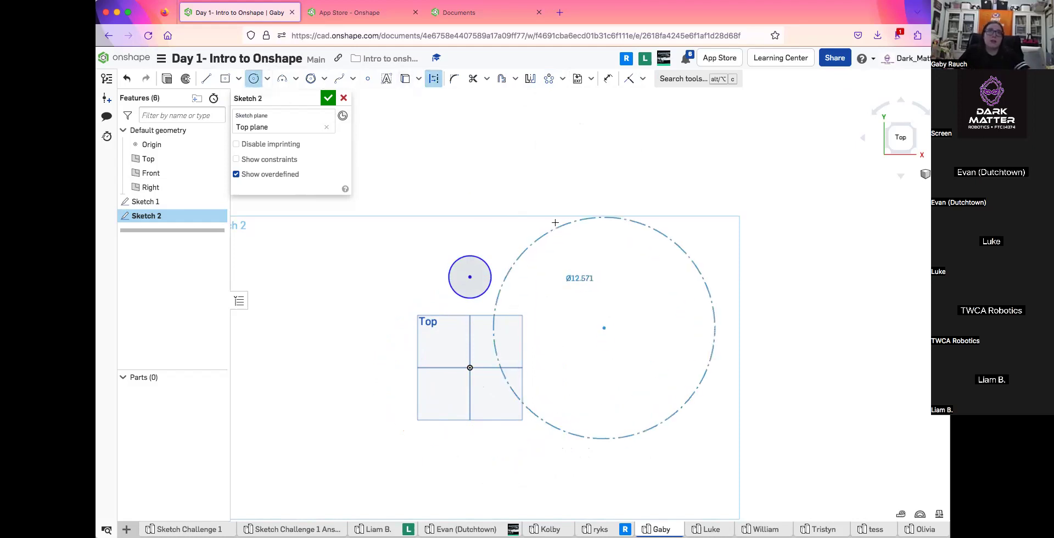
click(520, 283)
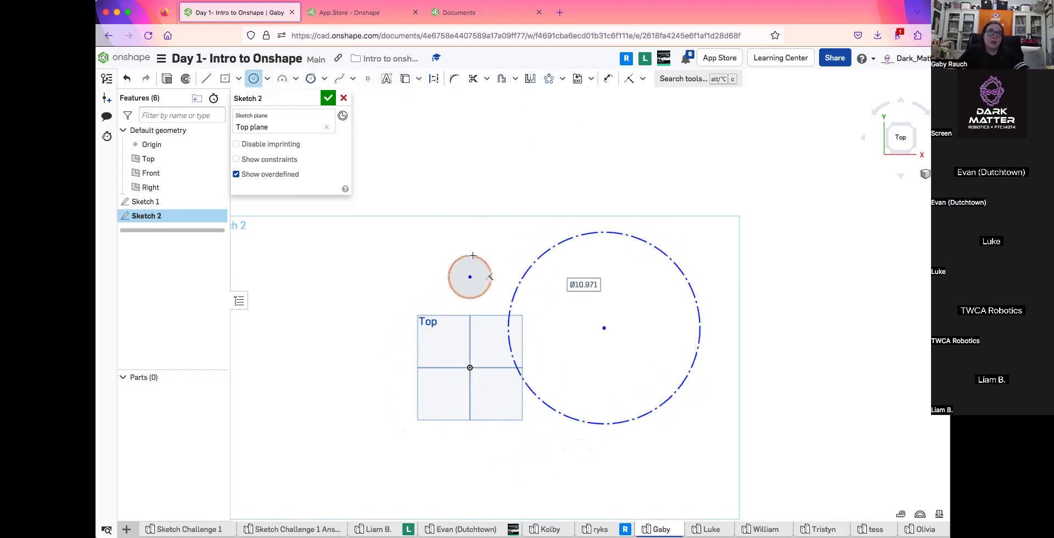
click(604, 233)
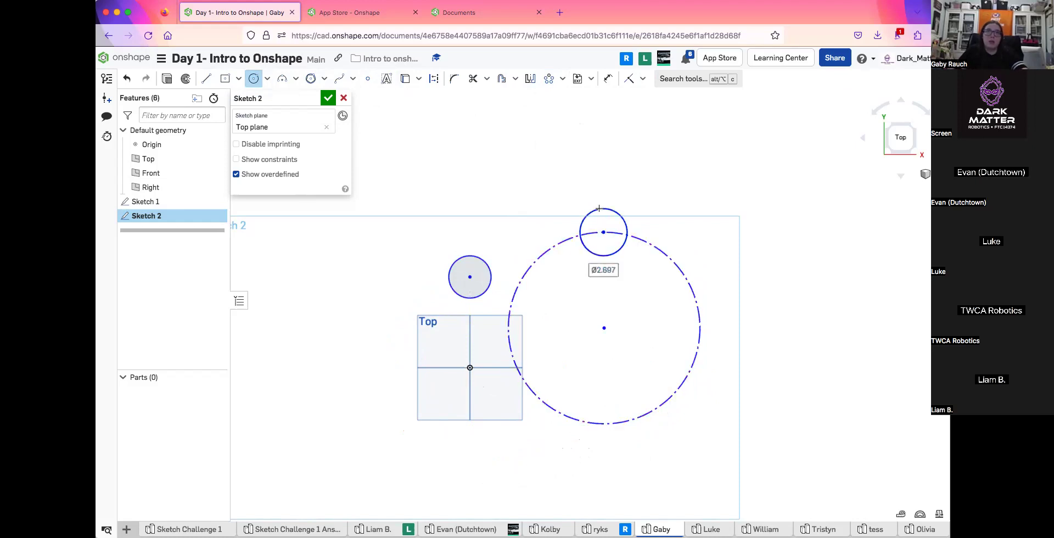
click(599, 209)
Circular-pattern the top small circle around the big circle's centre
click(549, 78)
click(610, 220)
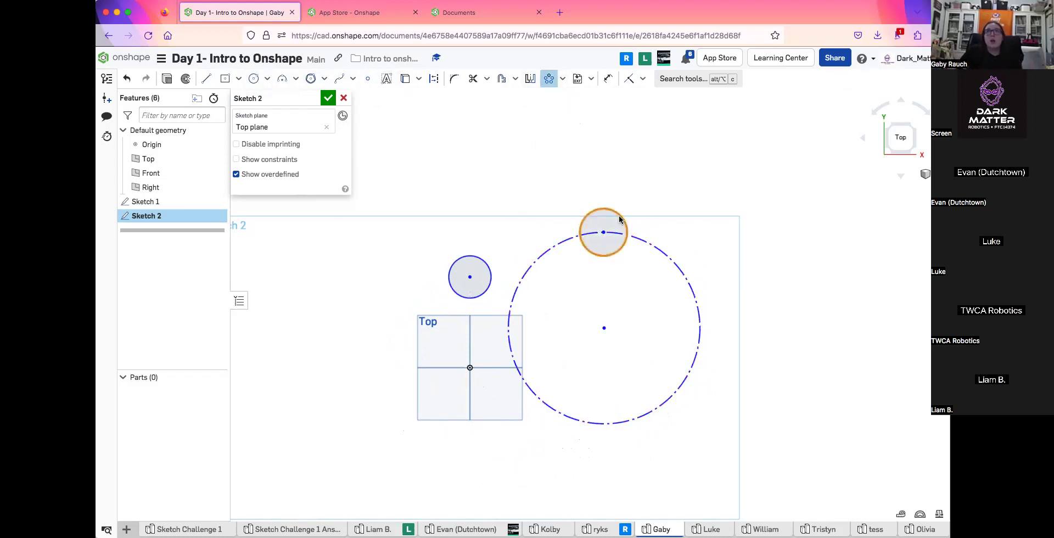
scroll(560, 390, down, 2)
scroll(538, 380, down, 1)
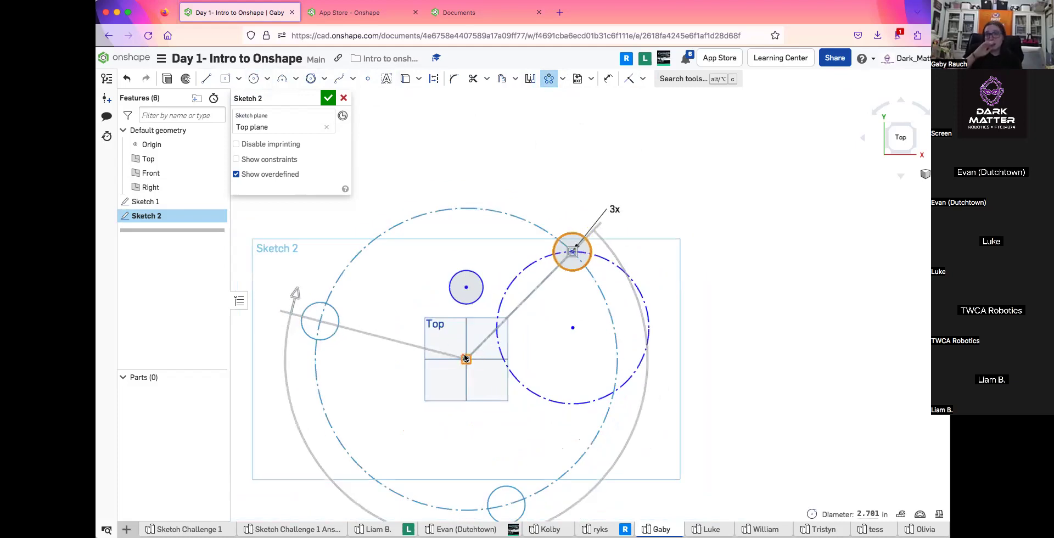
click(461, 354)
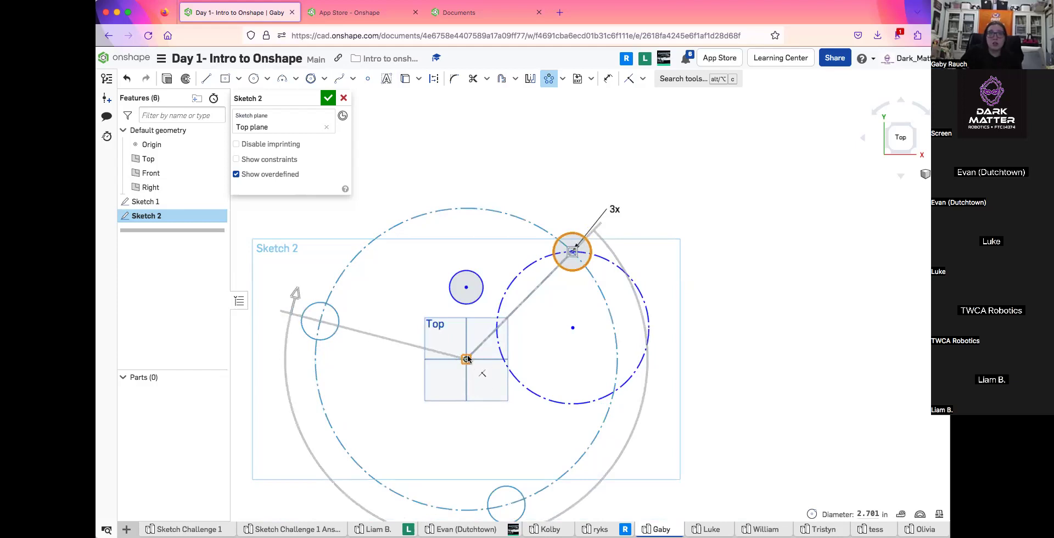
click(573, 328)
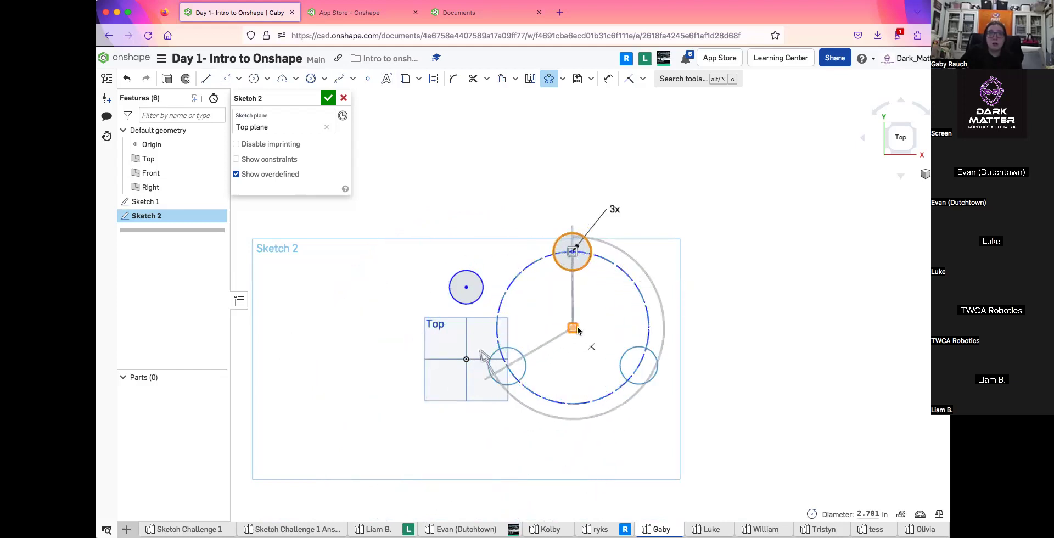
scroll(565, 404, up, 2)
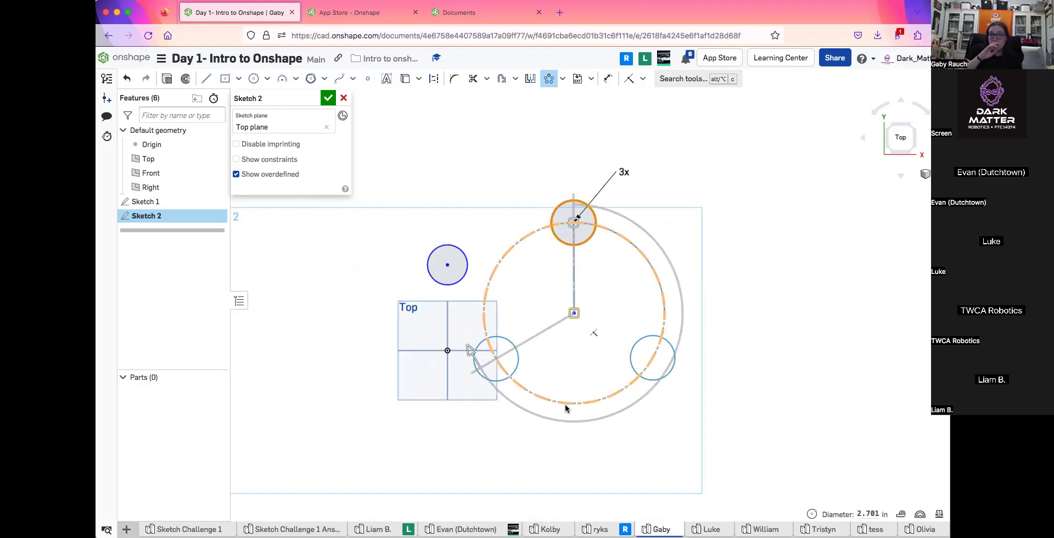
middle_drag(630, 379, 623, 414)
drag(615, 213, 721, 207)
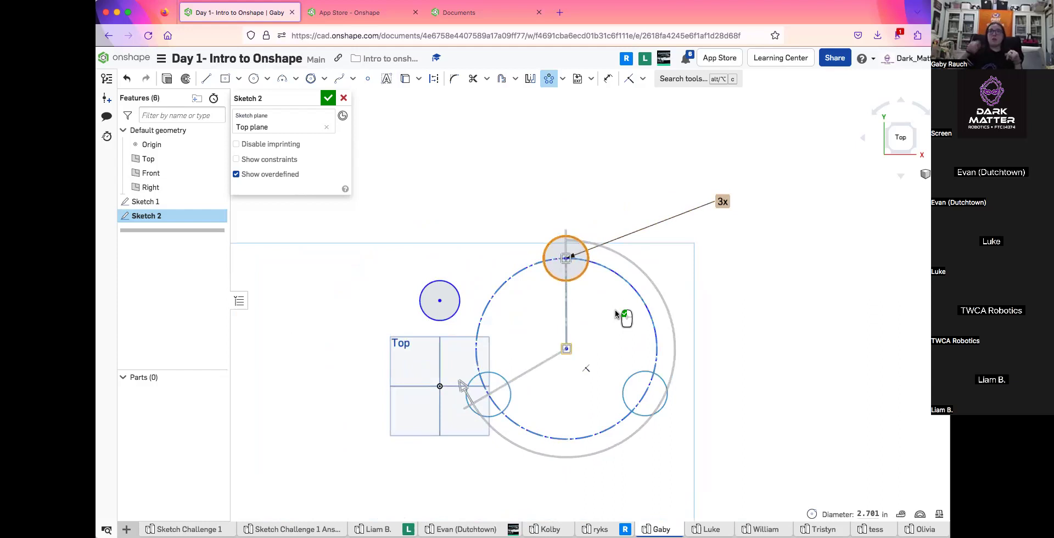
Set the pattern to 8 instances, accept it, delete the lone circle, and select the pattern
double_click(720, 202)
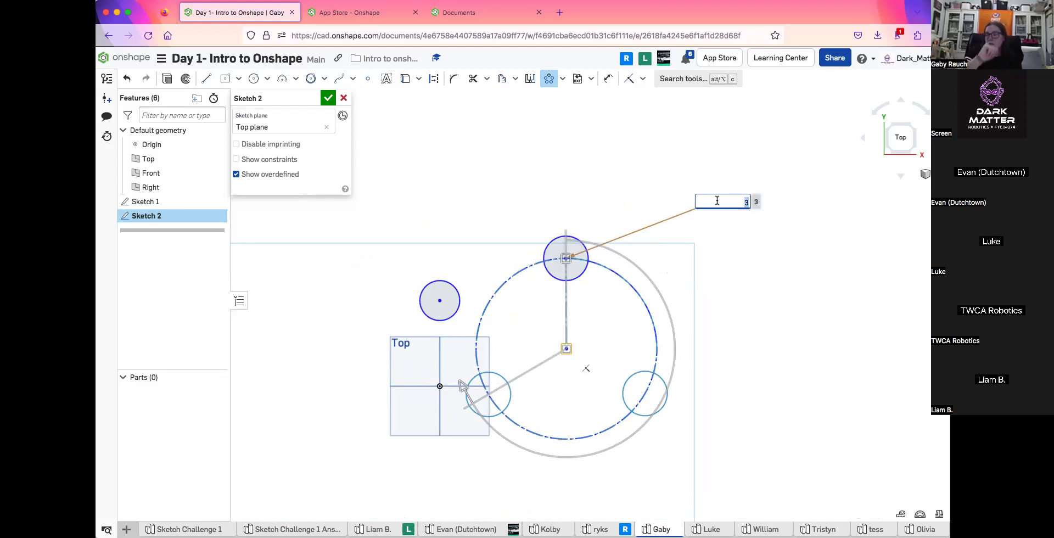
text(8)
key(Return)
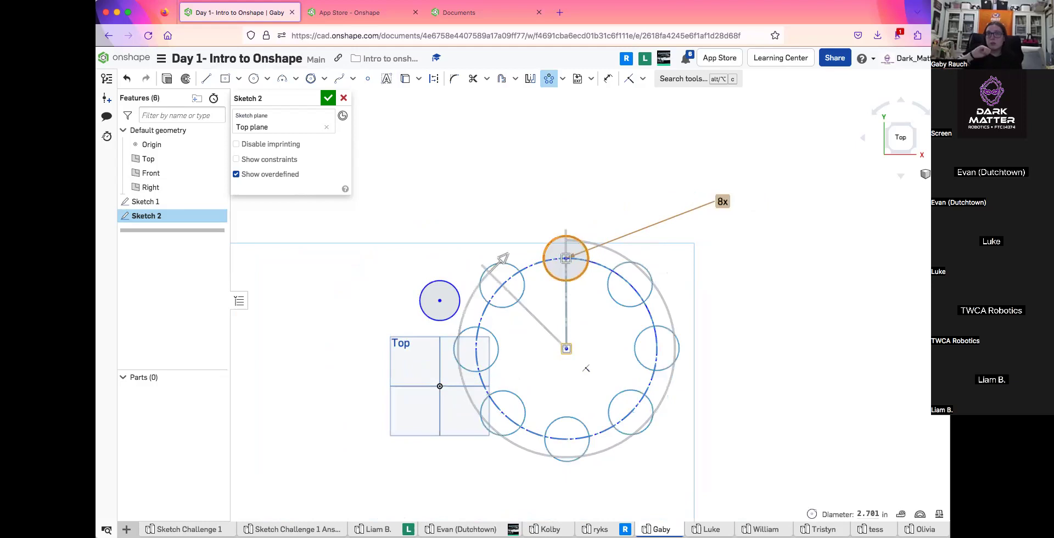
scroll(677, 318, down, 1)
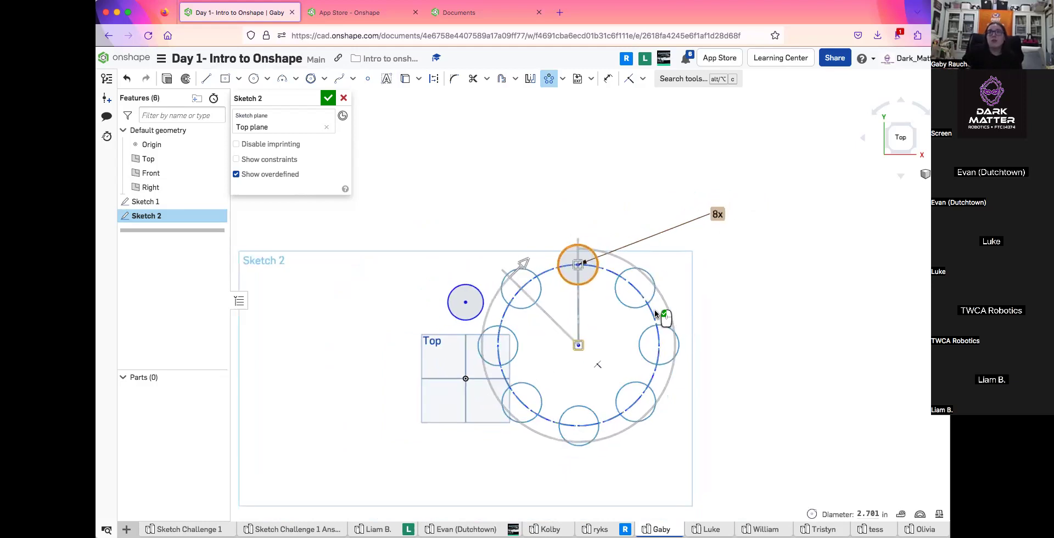
click(644, 210)
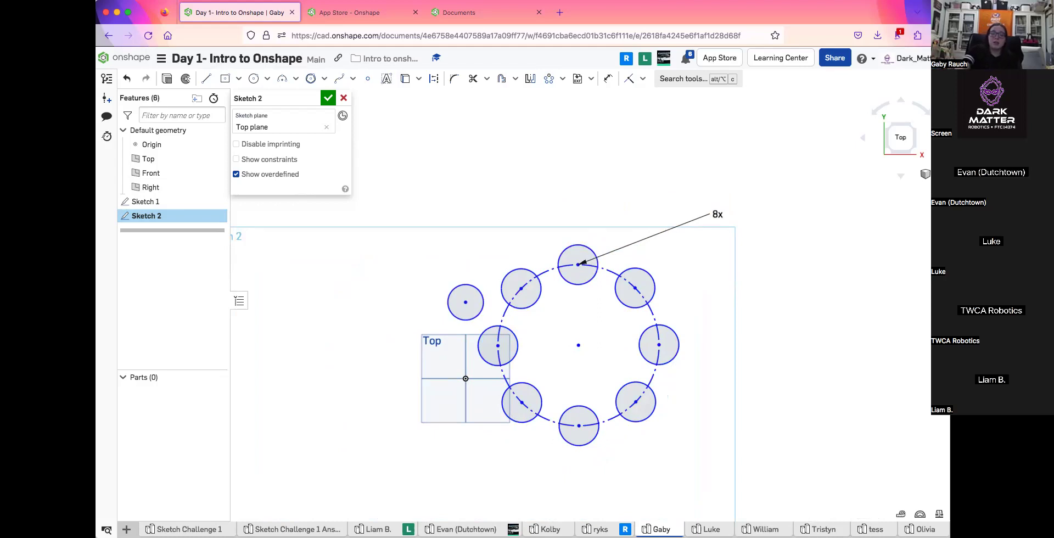
key(Delete)
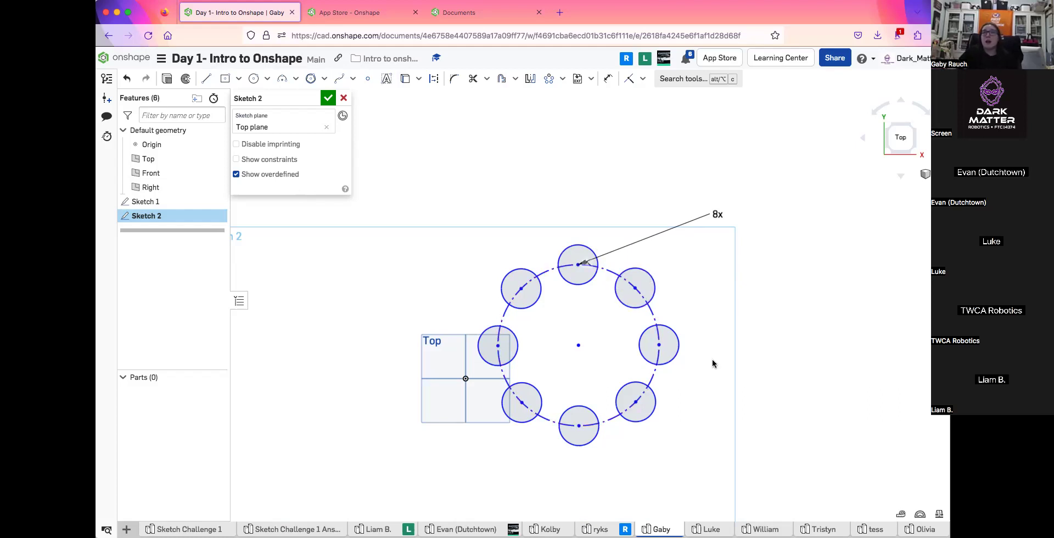
drag(429, 208, 691, 460)
Delete the pattern, then draw a centre-point rectangle with circles on its top-right and bottom-left corners
key(Delete)
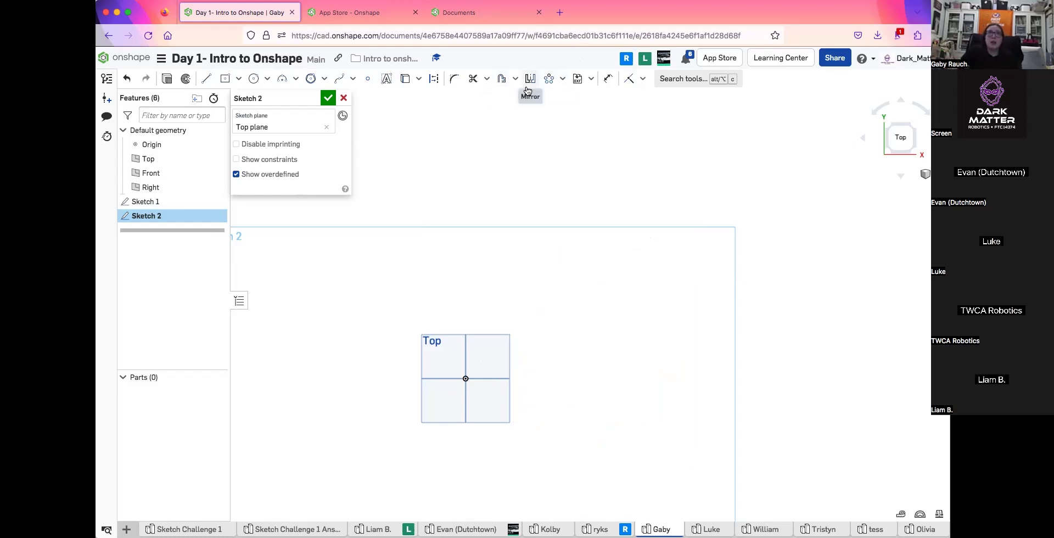
click(226, 78)
click(512, 316)
click(536, 333)
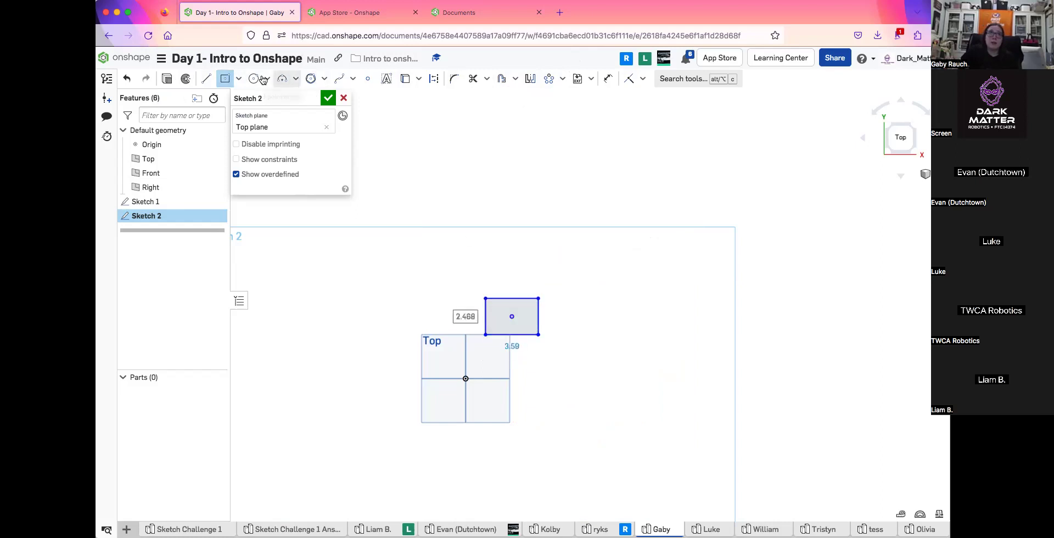
key(c)
click(539, 299)
click(553, 309)
click(486, 334)
click(497, 353)
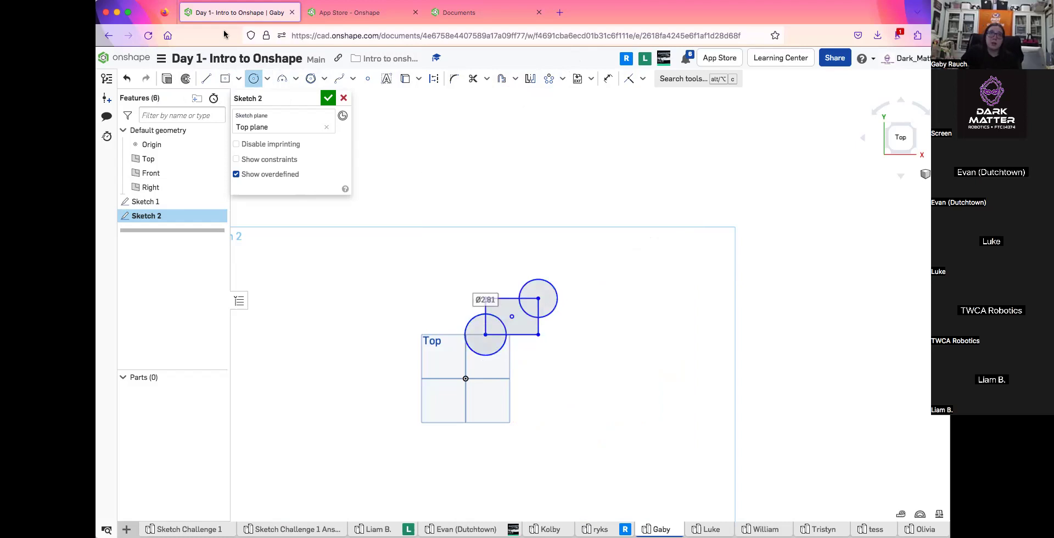
click(254, 79)
mouse_move(511, 317)
mouse_down()
mouse_move(459, 316)
mouse_move(523, 285)
mouse_move(549, 290)
mouse_move(507, 296)
mouse_move(514, 315)
mouse_move(500, 312)
mouse_up()
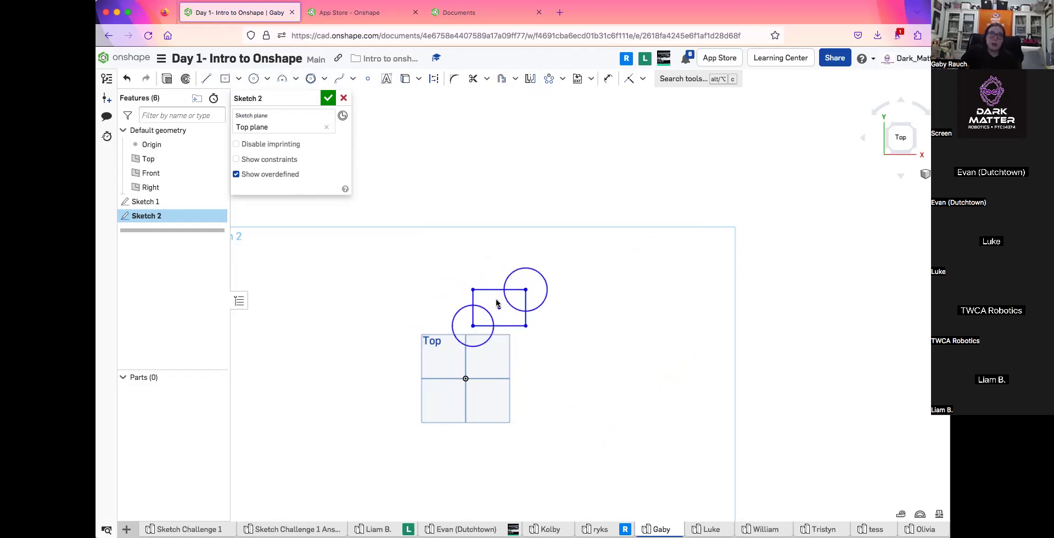
Draw a short diagonal line crossing the lower circle and shift the group left
click(206, 78)
click(440, 378)
click(466, 356)
click(206, 79)
mouse_move(491, 311)
mouse_down()
mouse_move(433, 304)
mouse_move(491, 311)
mouse_move(563, 353)
mouse_move(537, 302)
mouse_move(484, 329)
mouse_up()
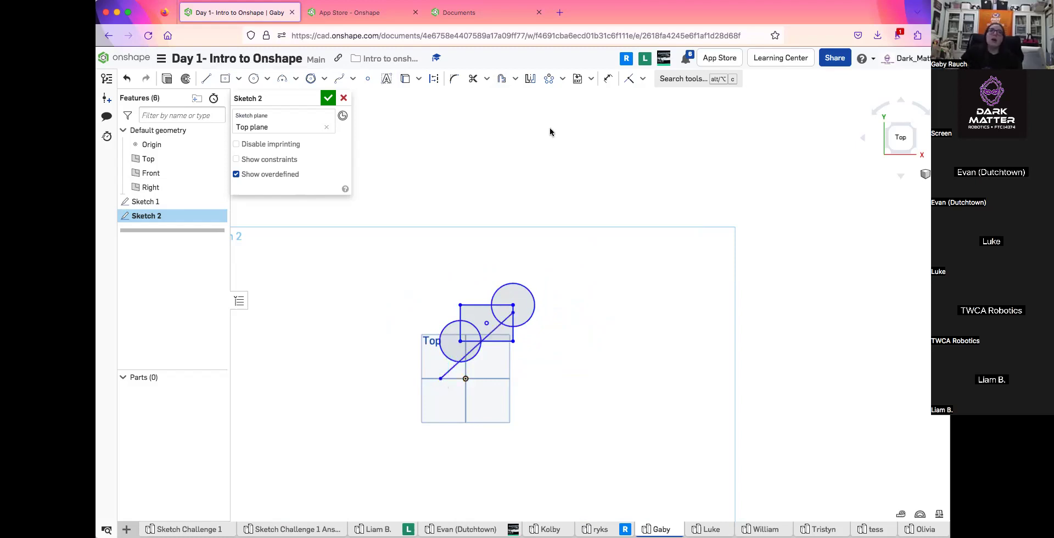
Use Transform to shift the rectangle, corner circles and slanted line up-left, then delete them
click(563, 79)
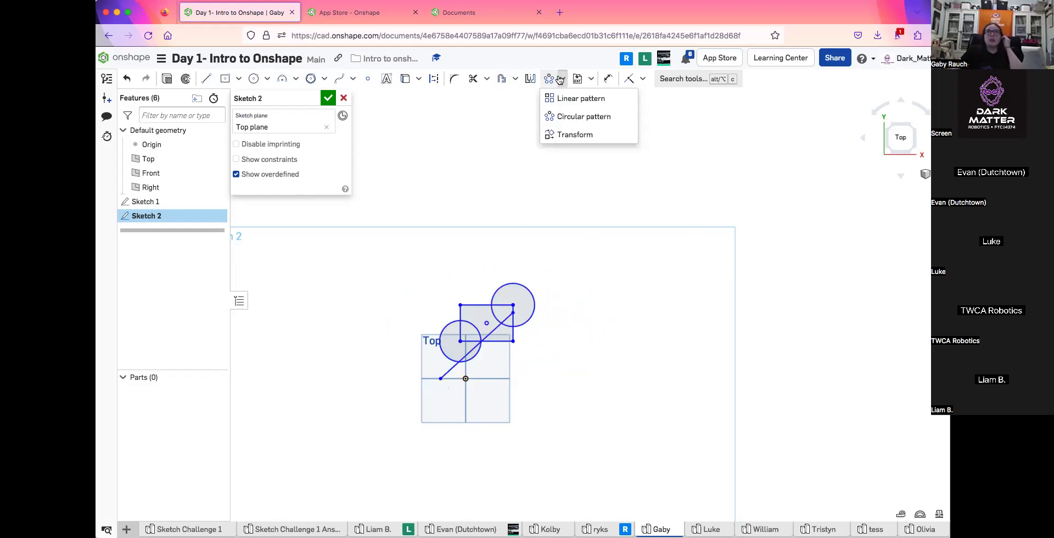
click(559, 133)
drag(365, 260, 558, 383)
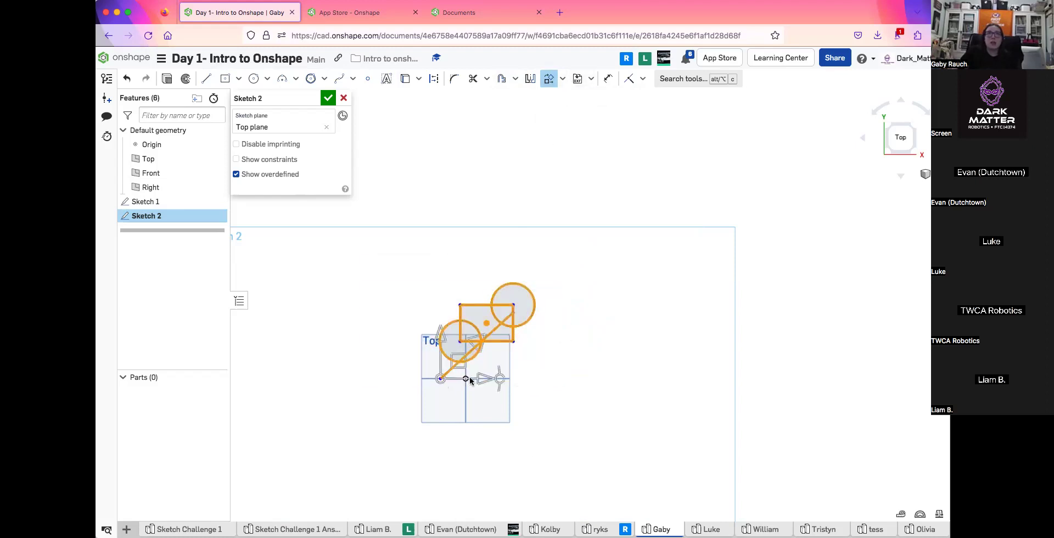
mouse_move(452, 342)
mouse_down()
mouse_move(408, 352)
mouse_move(378, 304)
mouse_move(543, 361)
mouse_move(522, 351)
mouse_move(476, 371)
mouse_move(542, 416)
mouse_move(666, 377)
mouse_move(516, 349)
mouse_move(508, 385)
mouse_up()
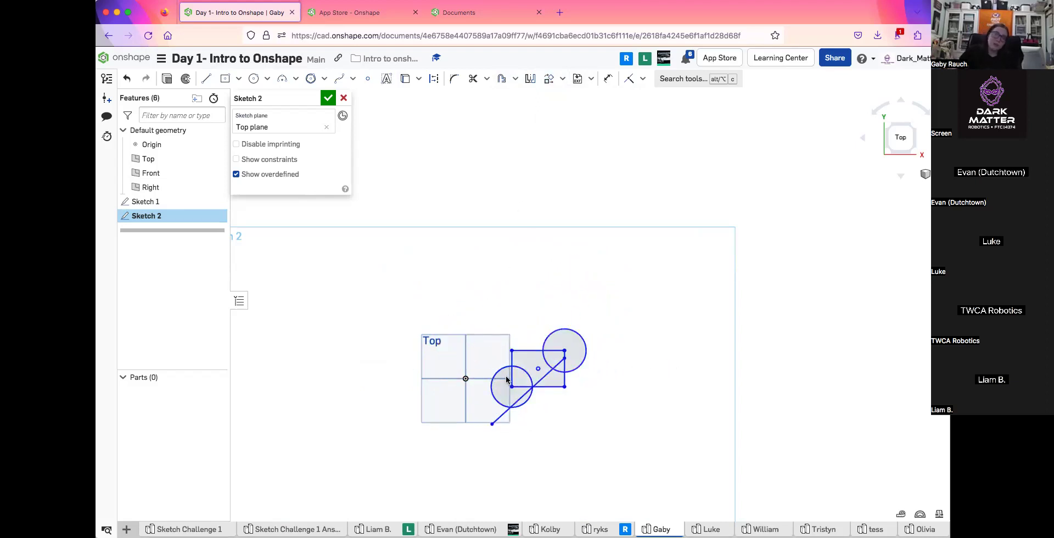
drag(401, 291, 634, 463)
key(Delete)
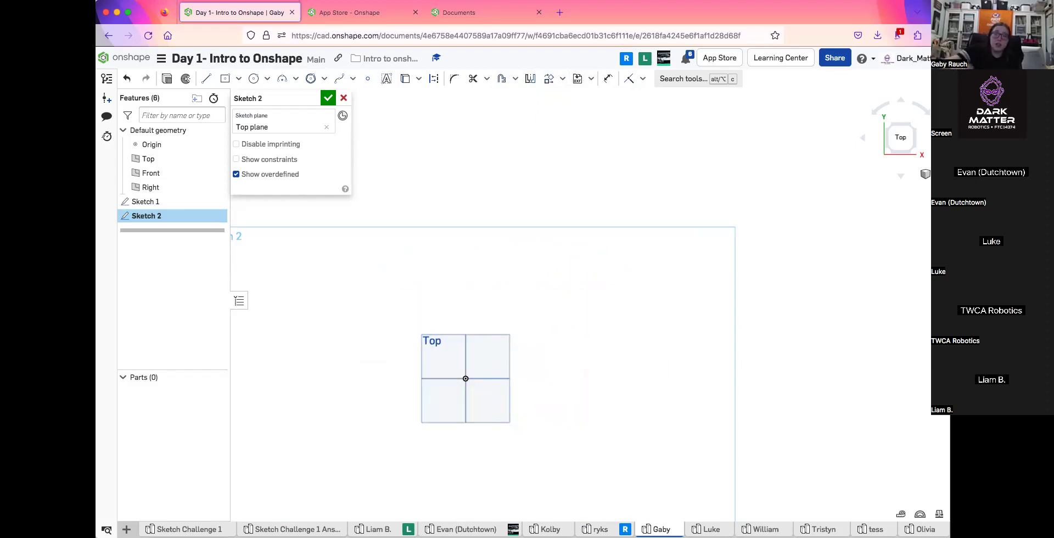
click(592, 79)
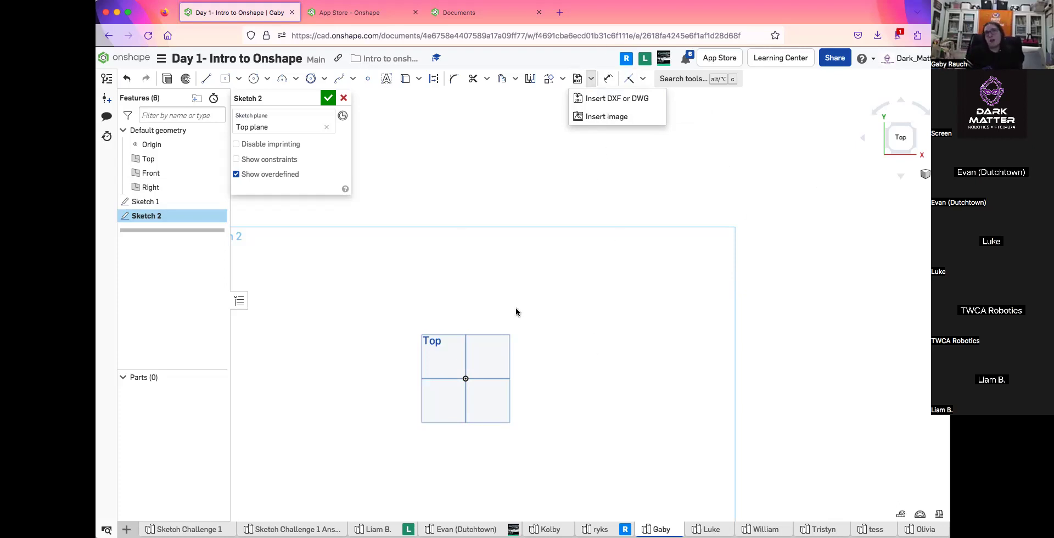
click(523, 275)
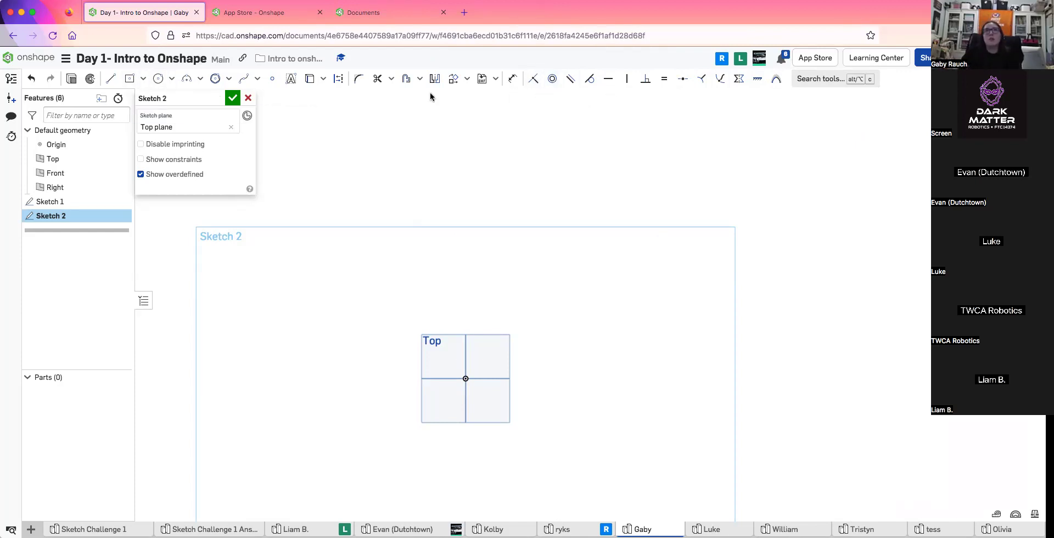
Draw two lines and make the second line's start point coincident with the first line
click(110, 79)
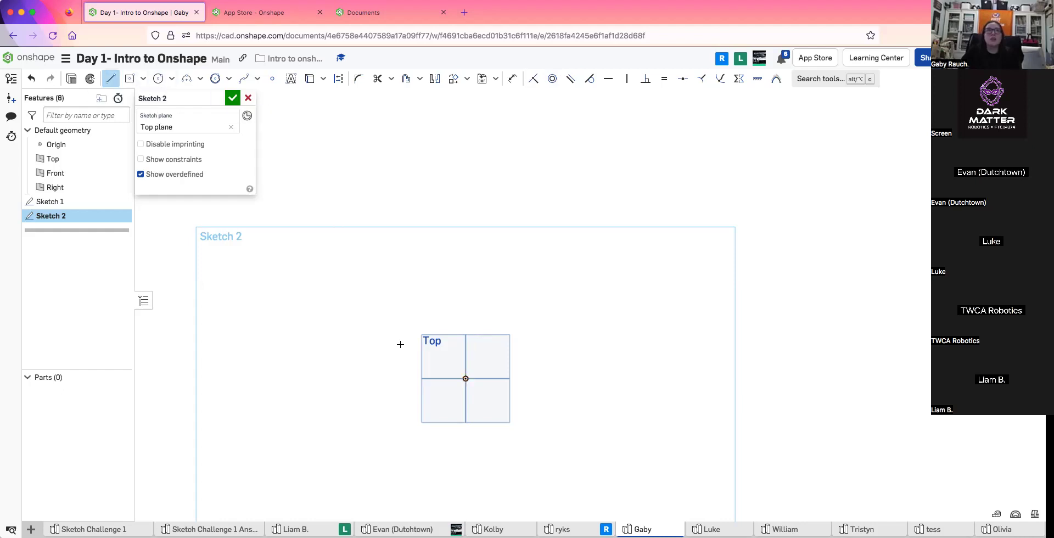
click(498, 183)
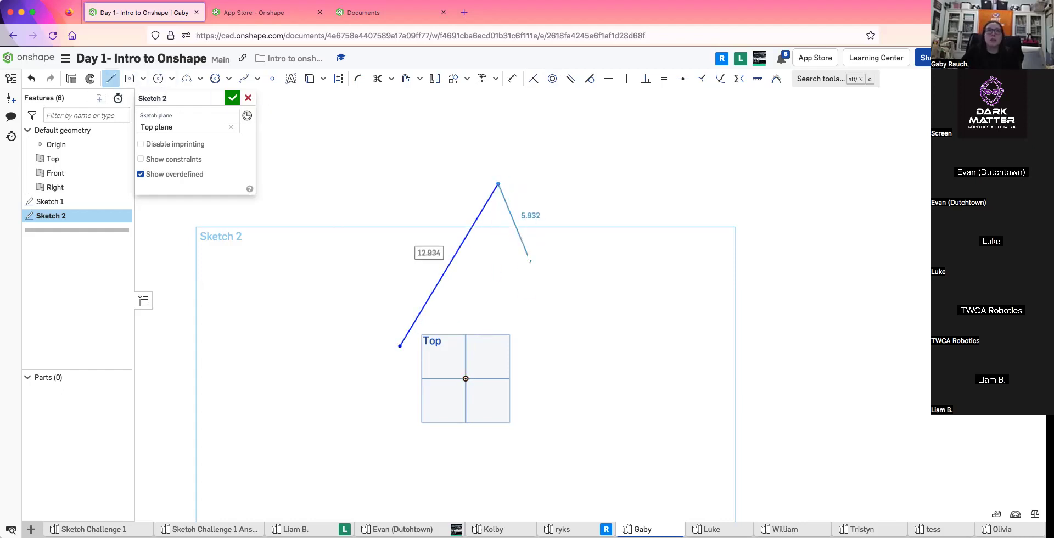
key(Escape)
key(l)
click(495, 259)
click(621, 315)
key(Escape)
click(534, 79)
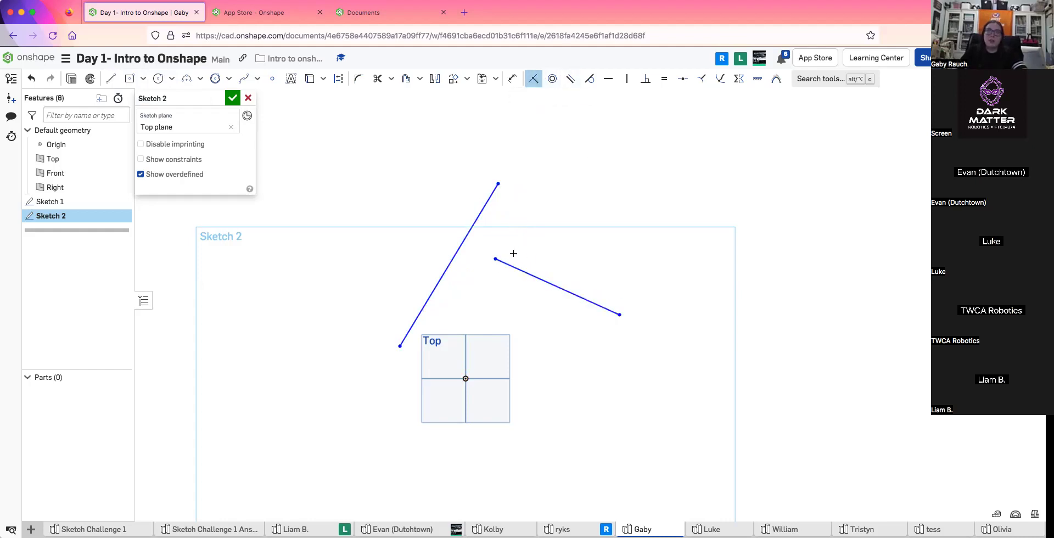
click(498, 258)
click(470, 247)
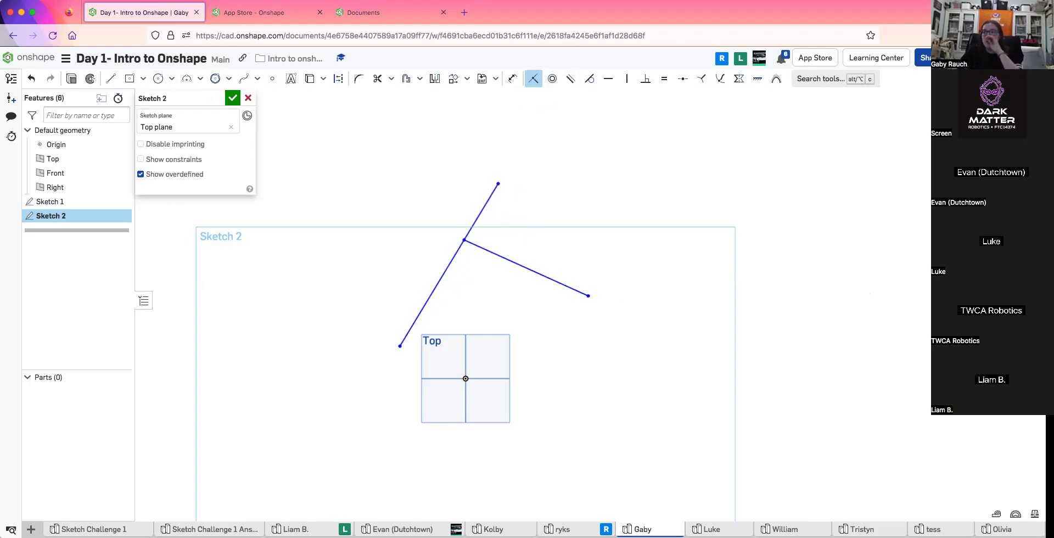
Draw a circle above the lines and make it coincident with the first line's upper endpoint
click(159, 79)
click(383, 190)
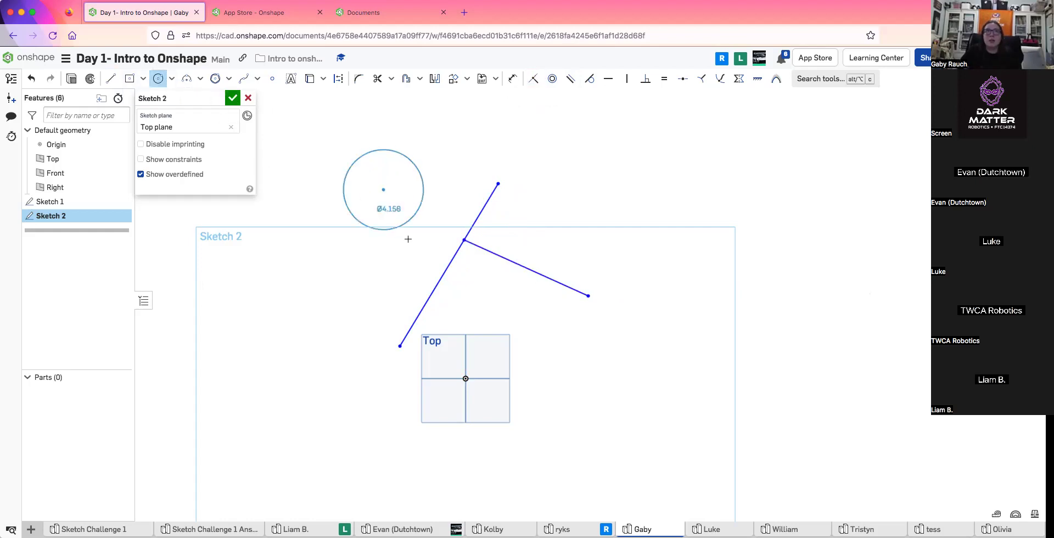
click(368, 233)
click(533, 79)
click(428, 175)
click(498, 183)
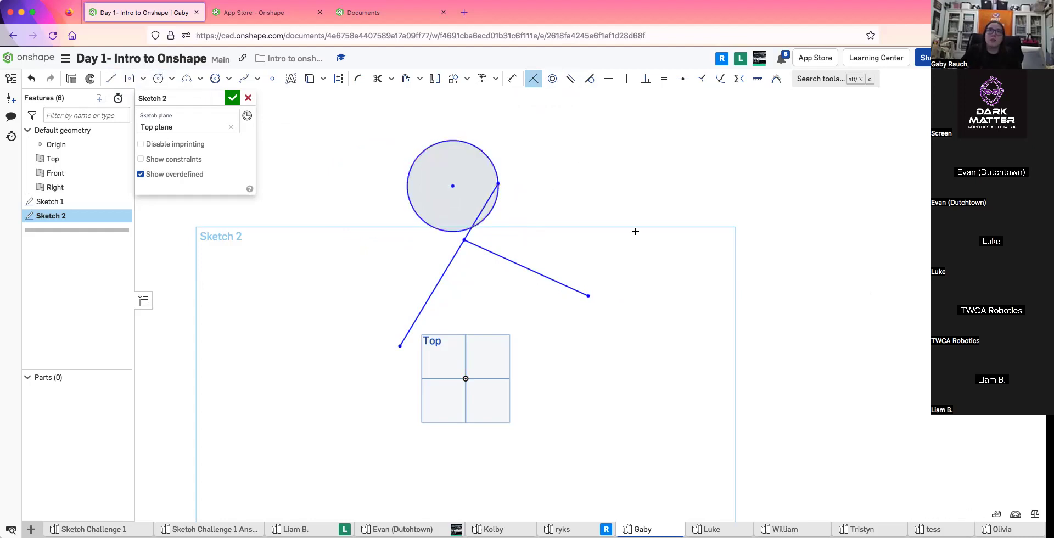
click(534, 80)
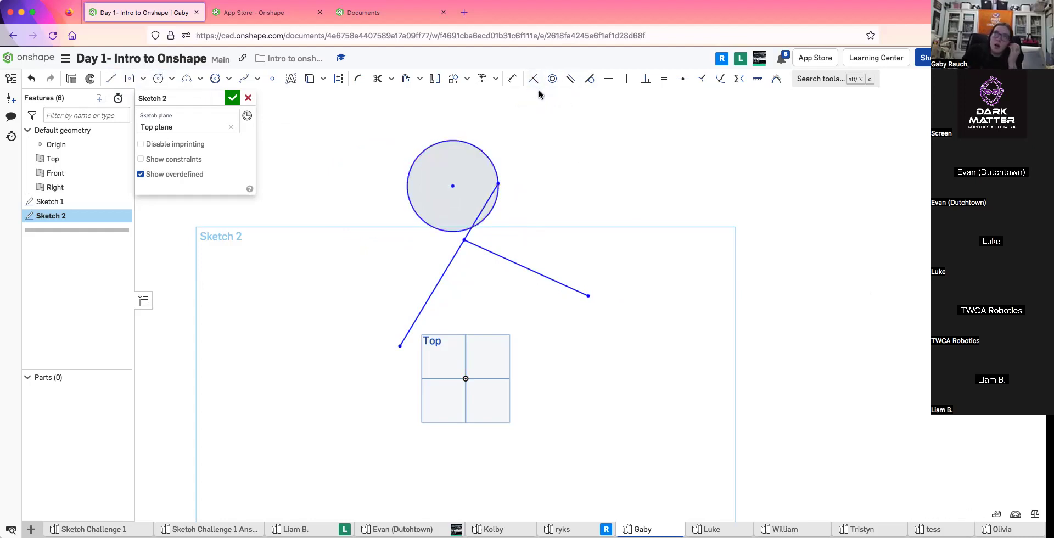
key(h)
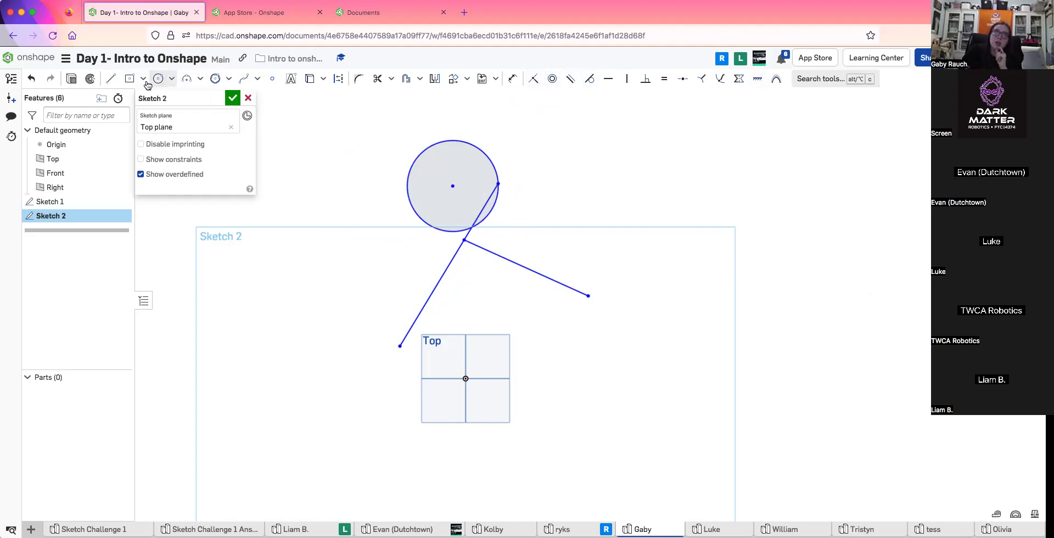
click(111, 78)
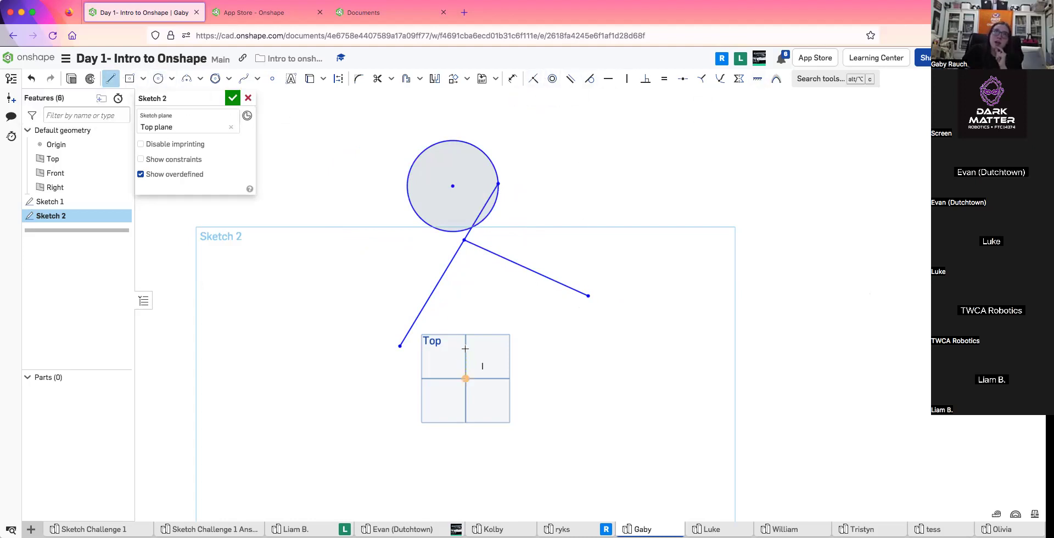
Exit the Line tool and box-select the circle and both joined lines
scroll(466, 350, up, 5)
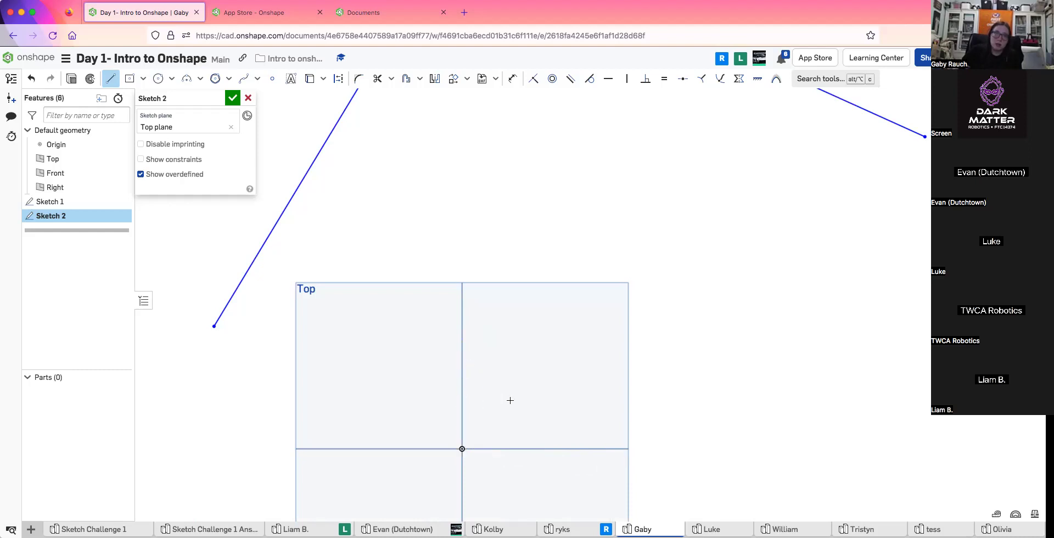
scroll(388, 427, up, 5)
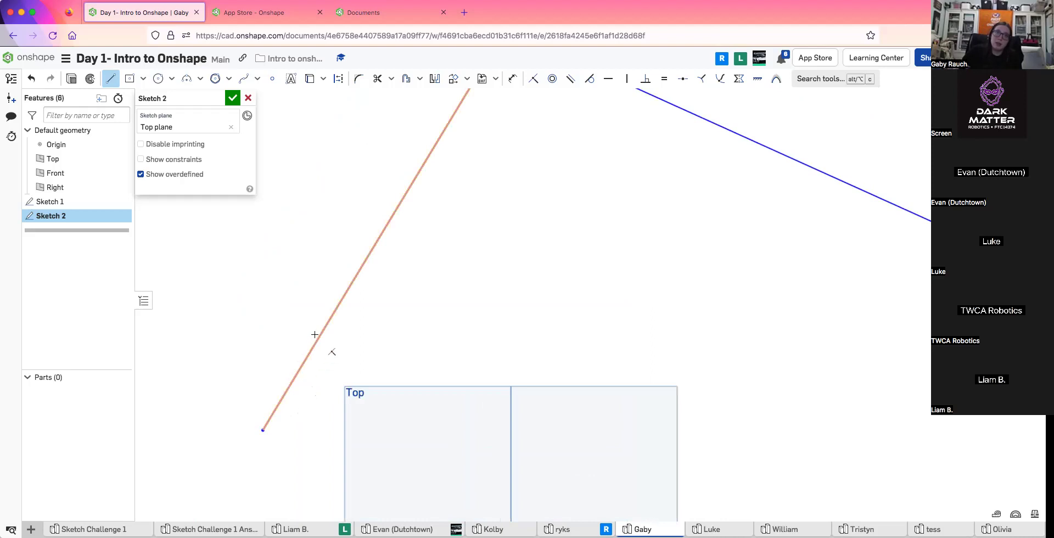
scroll(312, 345, up, 3)
scroll(346, 341, down, 2)
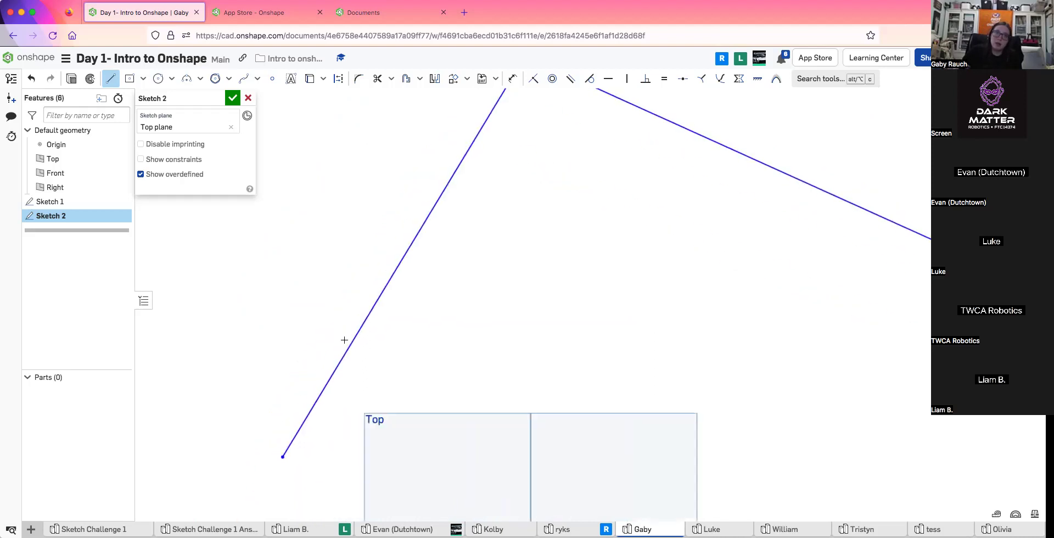
scroll(404, 338, up, 3)
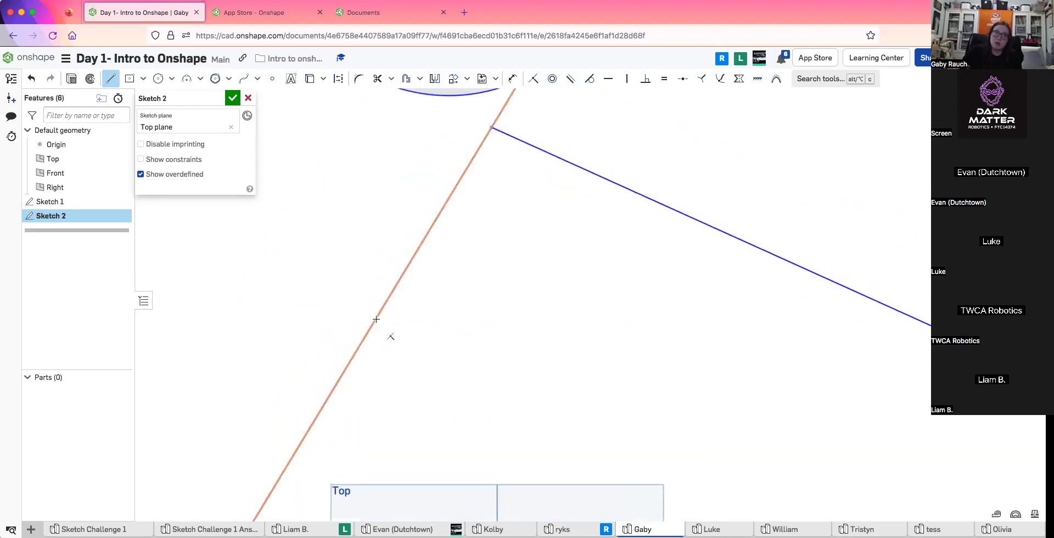
scroll(478, 218, down, 5)
middle_drag(490, 302, 391, 340)
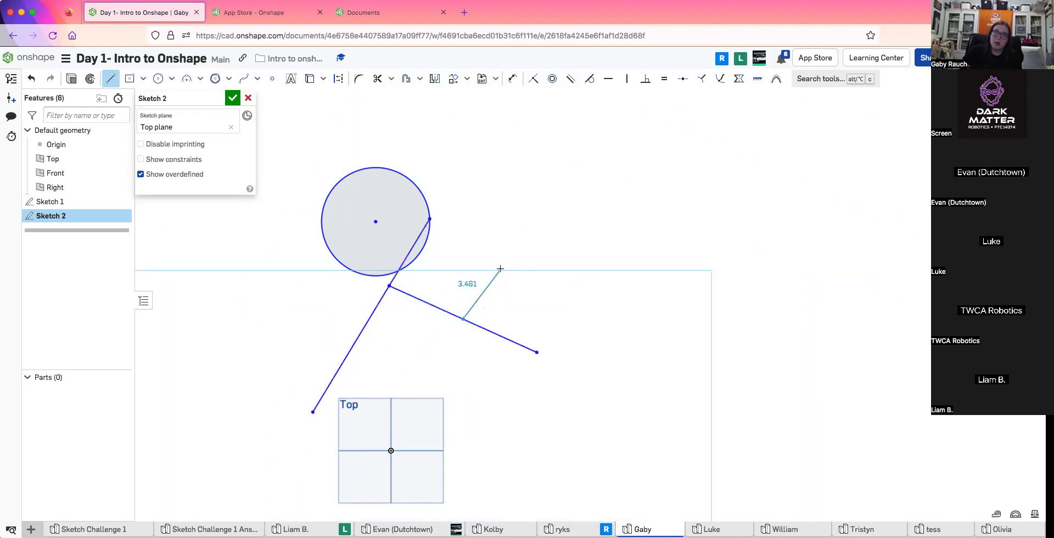
right_click(521, 293)
click(535, 298)
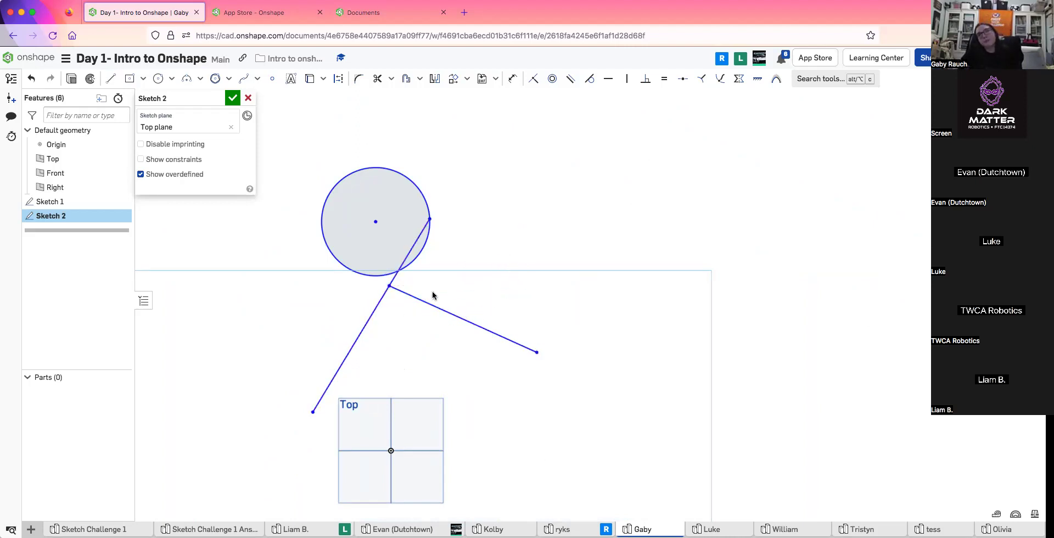
drag(275, 151, 585, 462)
Delete the existing circle and lines, then draw a centre-point rectangle
key(Escape)
key(Delete)
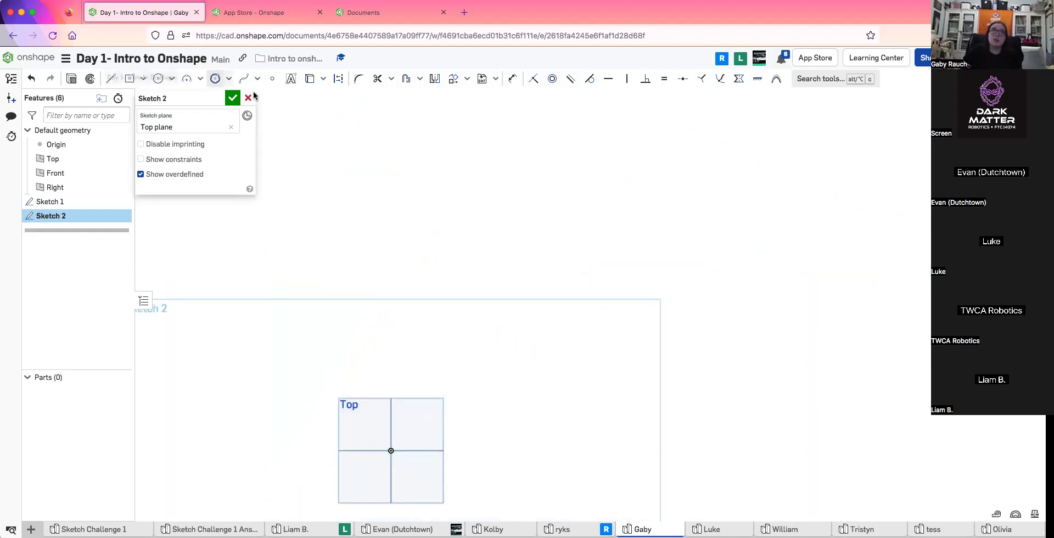
click(129, 79)
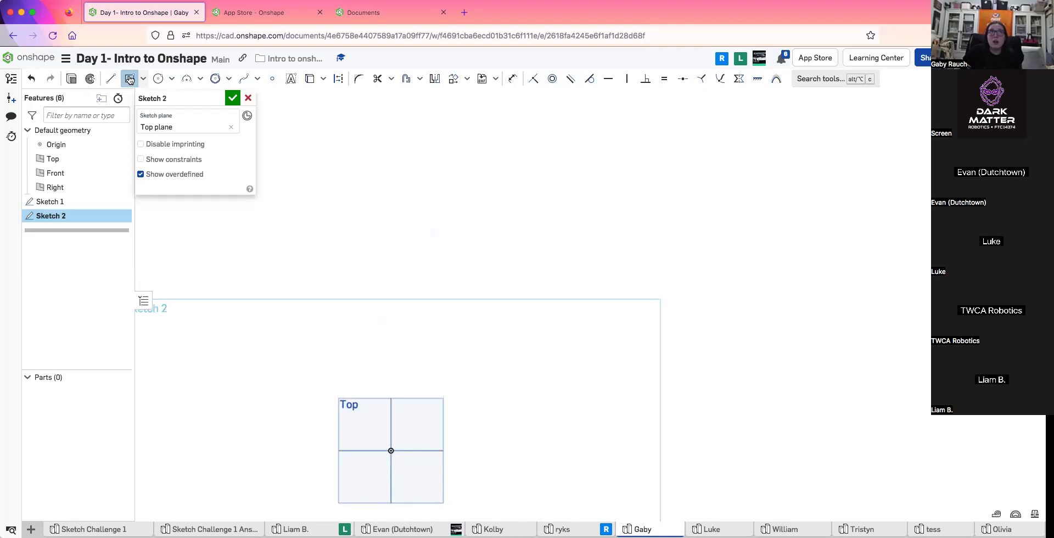
click(441, 307)
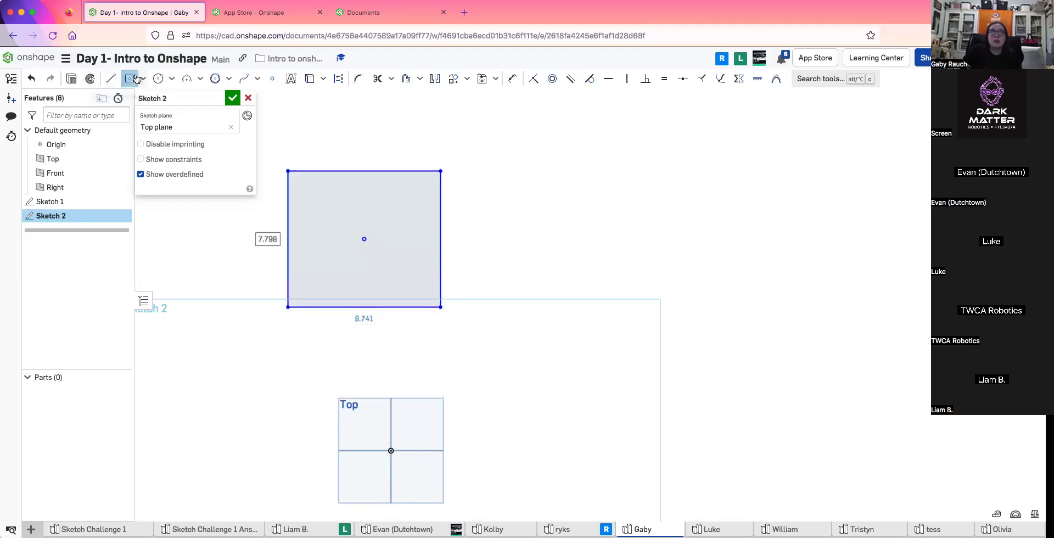
Draw a circle and make it concentric with the rectangle's top-right corner
click(158, 80)
click(425, 132)
click(537, 177)
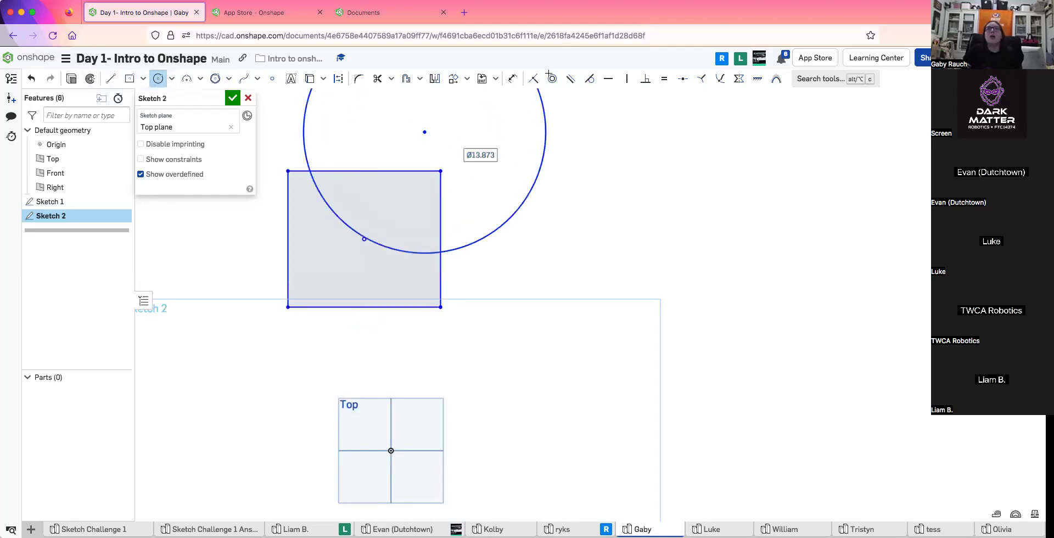
click(555, 78)
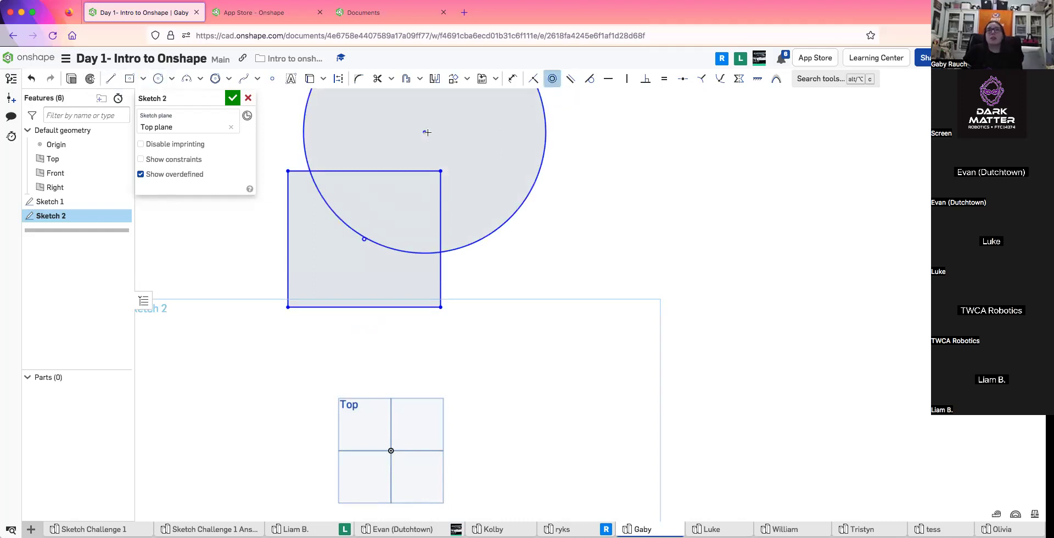
click(442, 171)
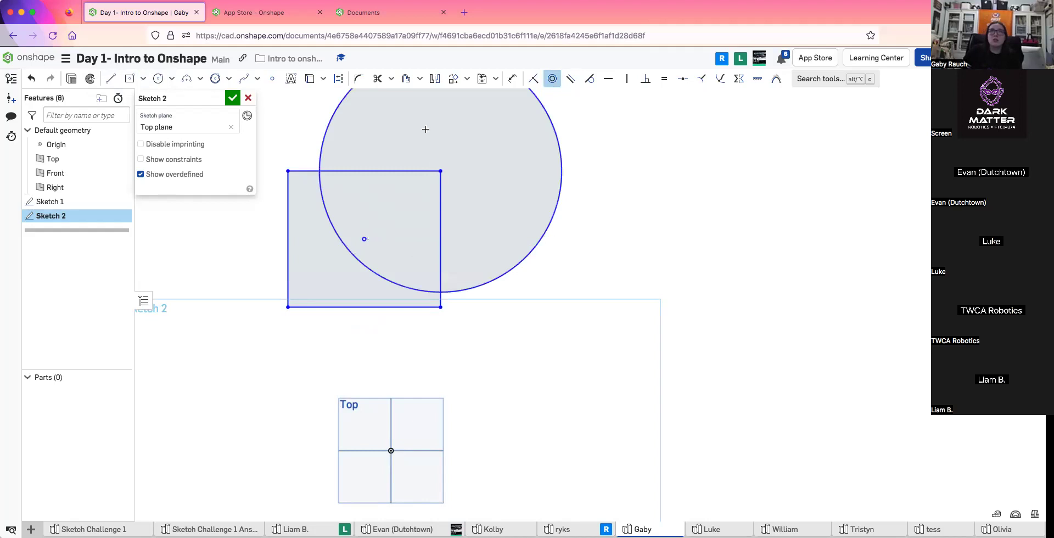
Add a small circle whose centre is coincident with the big circle's edge, then start a line
click(159, 78)
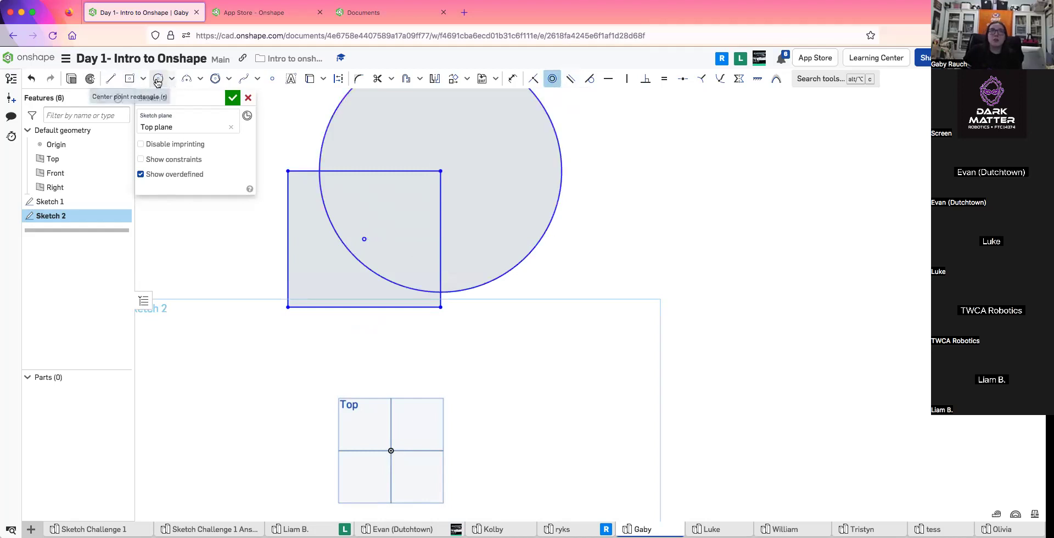
click(543, 355)
click(543, 389)
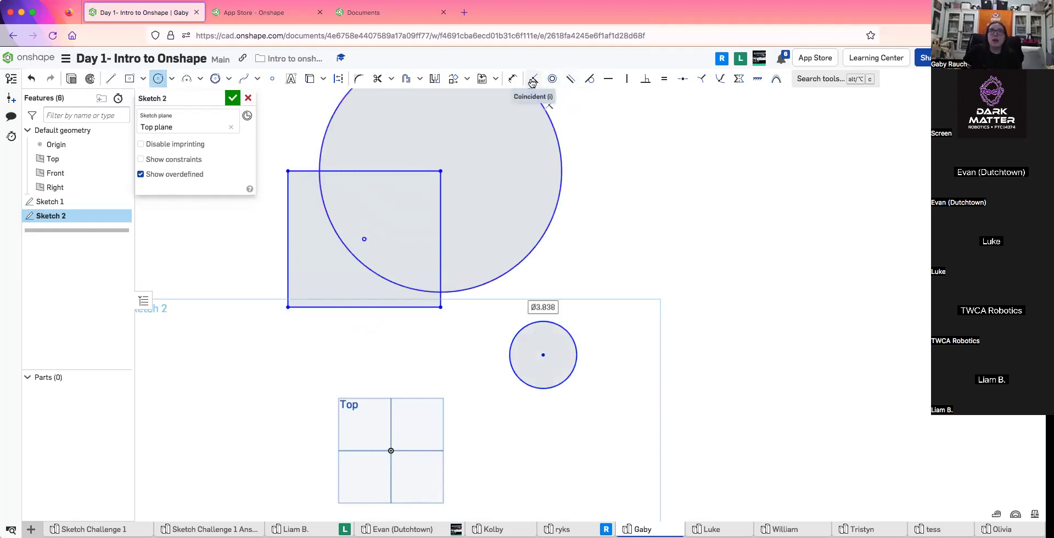
click(532, 81)
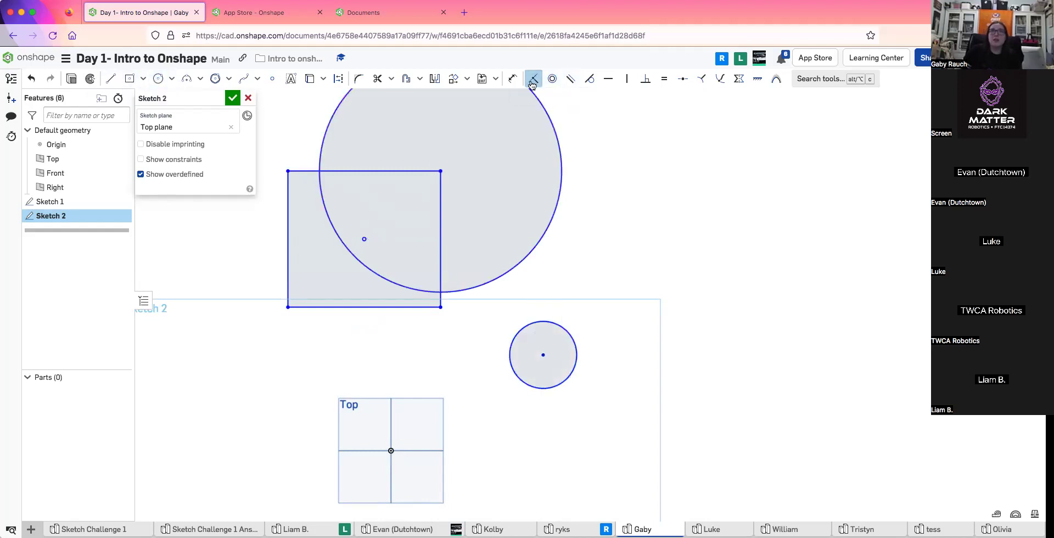
click(543, 355)
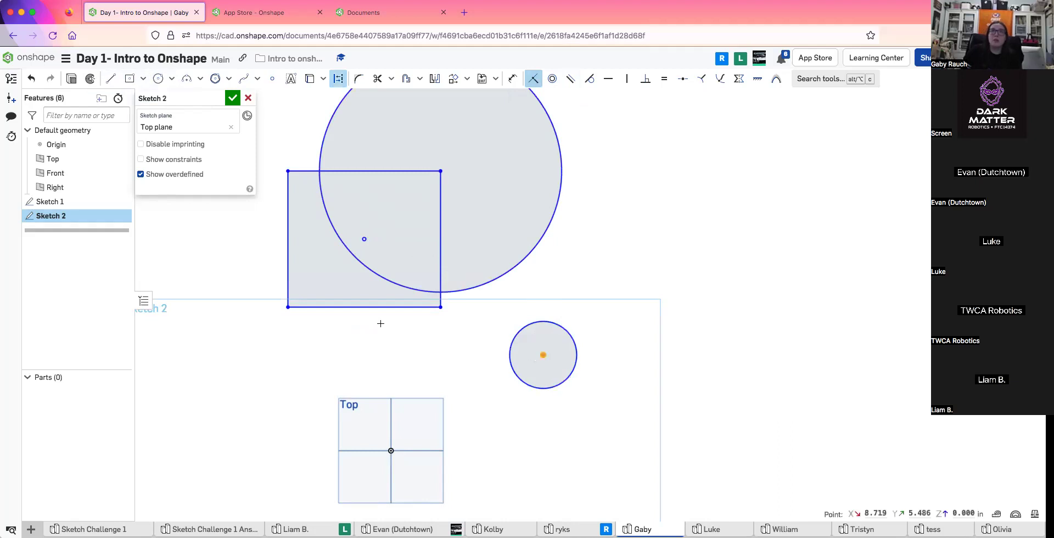
click(486, 290)
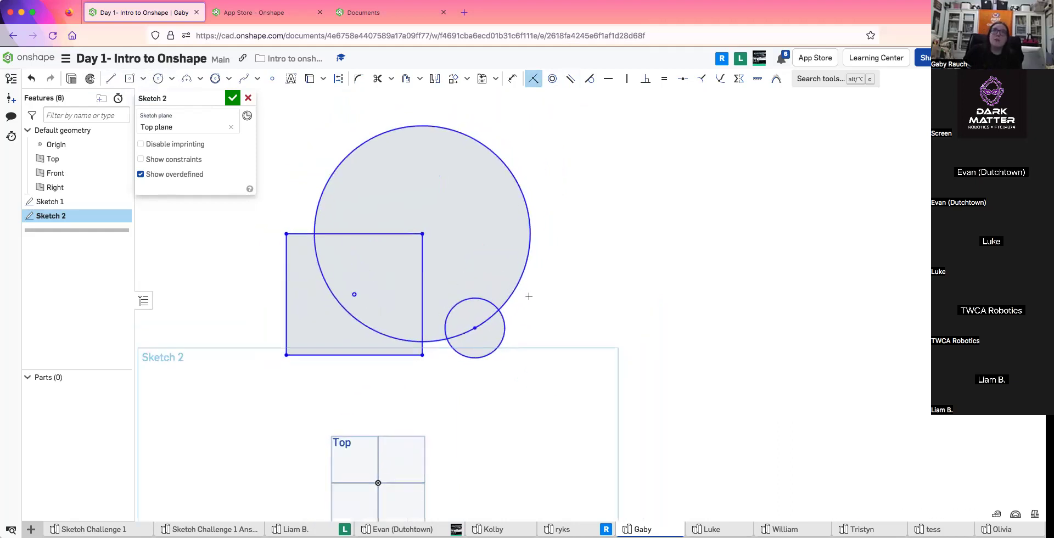
click(111, 78)
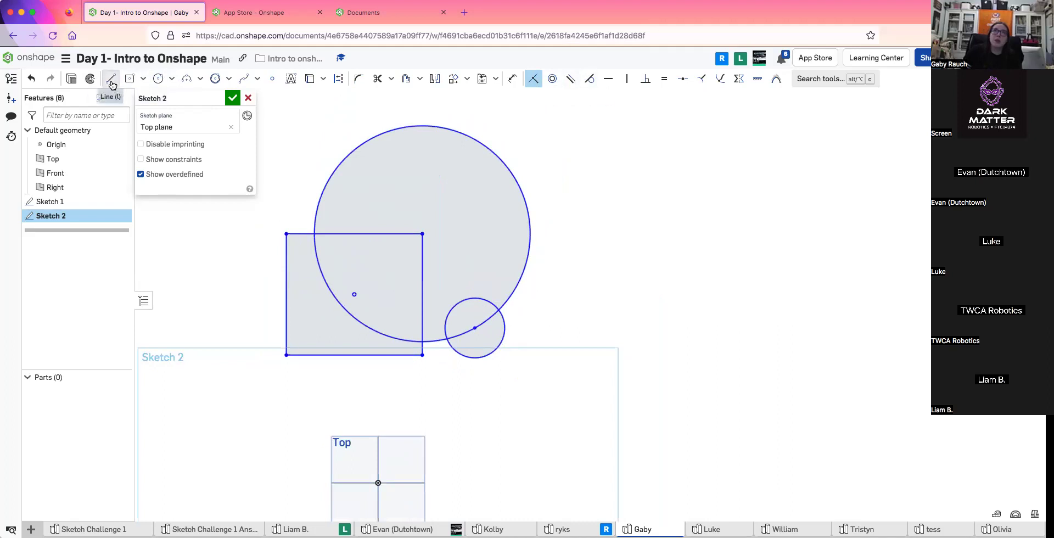
click(295, 386)
Finish the line below the rectangle and make it parallel to the rectangle's bottom edge
click(405, 391)
click(571, 79)
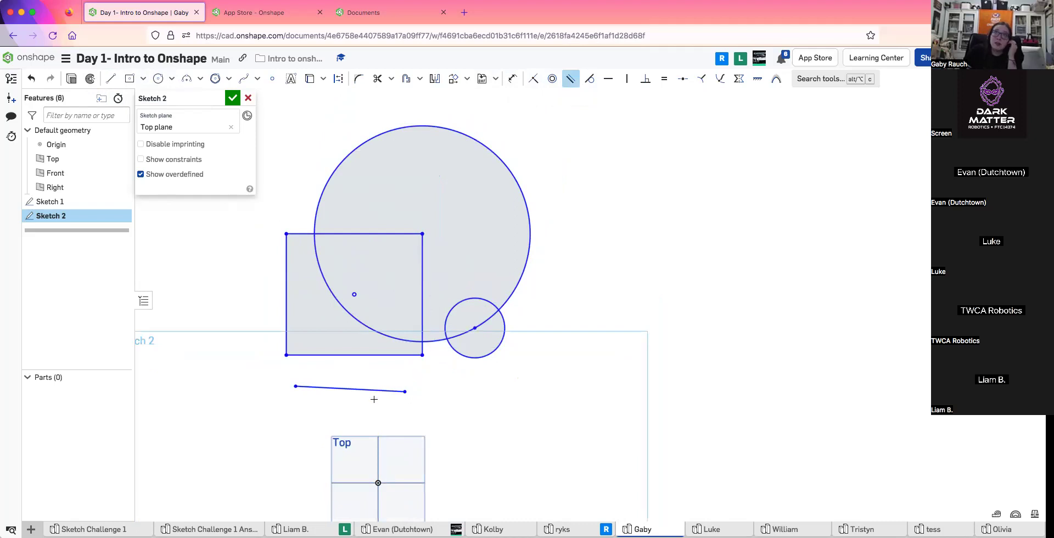
click(372, 388)
click(354, 355)
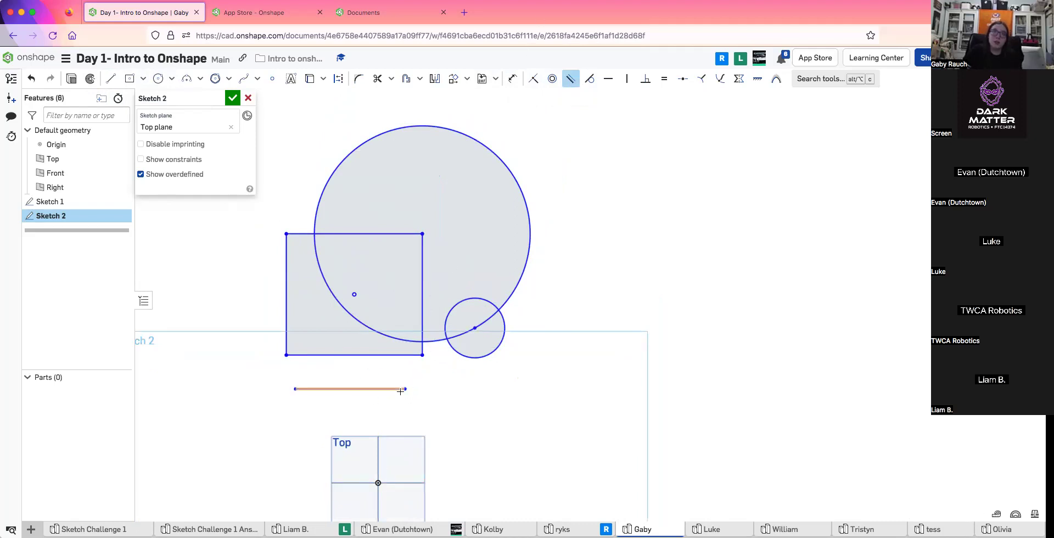
Draw two slanted lines right of the circles and constrain the second parallel to the first
click(111, 78)
click(543, 329)
click(659, 134)
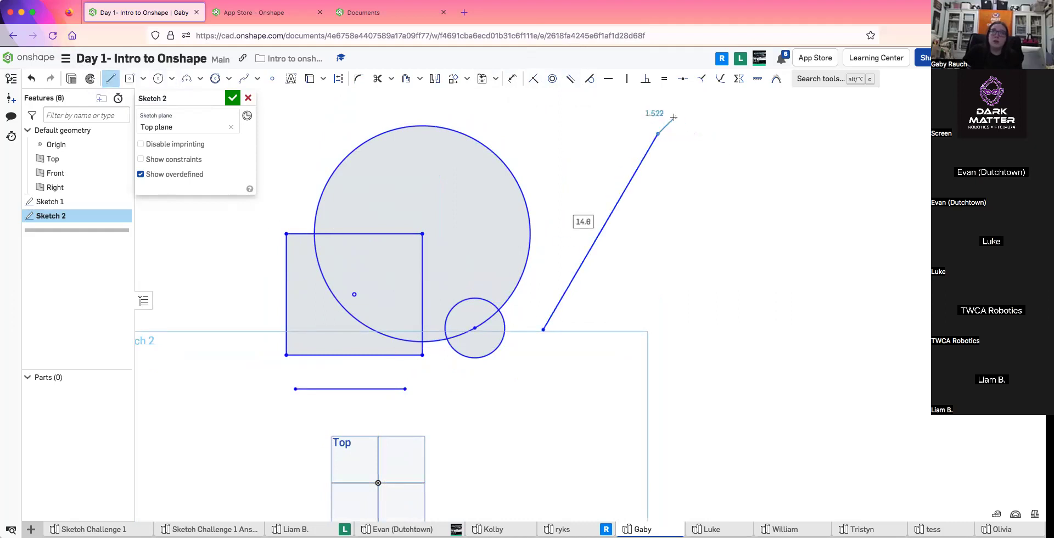
key(Escape)
click(659, 344)
click(690, 186)
click(571, 79)
click(612, 206)
click(675, 265)
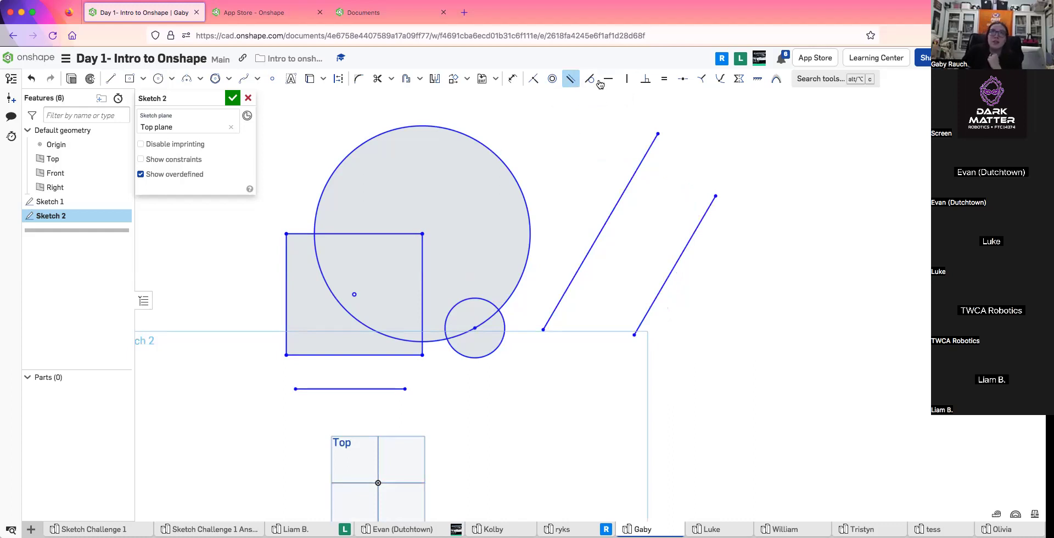
click(592, 81)
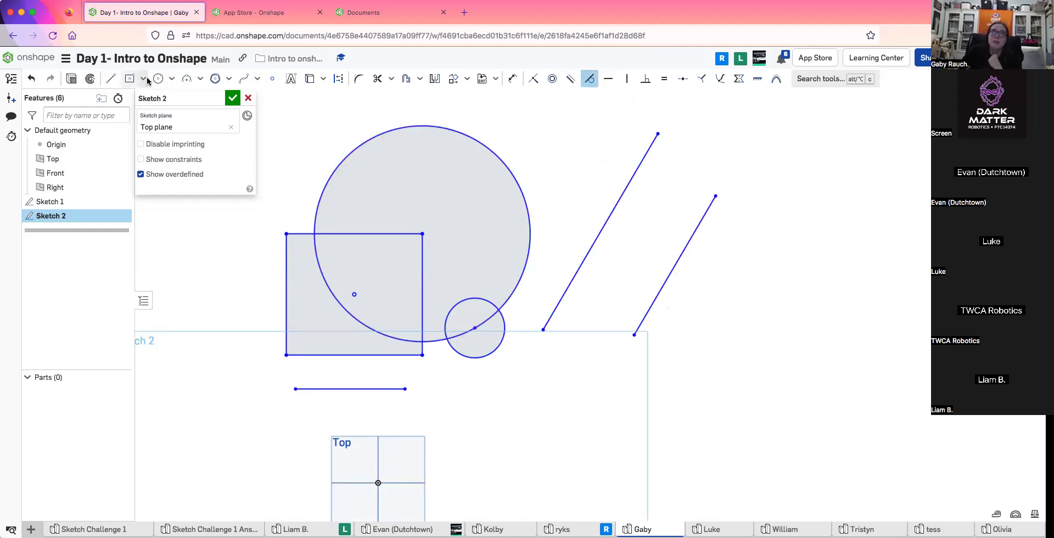
Draw two large circles and move them further down the sketch
click(158, 79)
drag(451, 408, 502, 485)
middle_drag(652, 402, 543, 324)
drag(545, 316, 625, 377)
click(152, 74)
drag(327, 317, 313, 402)
mouse_move(546, 316)
mouse_down()
mouse_move(522, 438)
mouse_move(522, 426)
mouse_up()
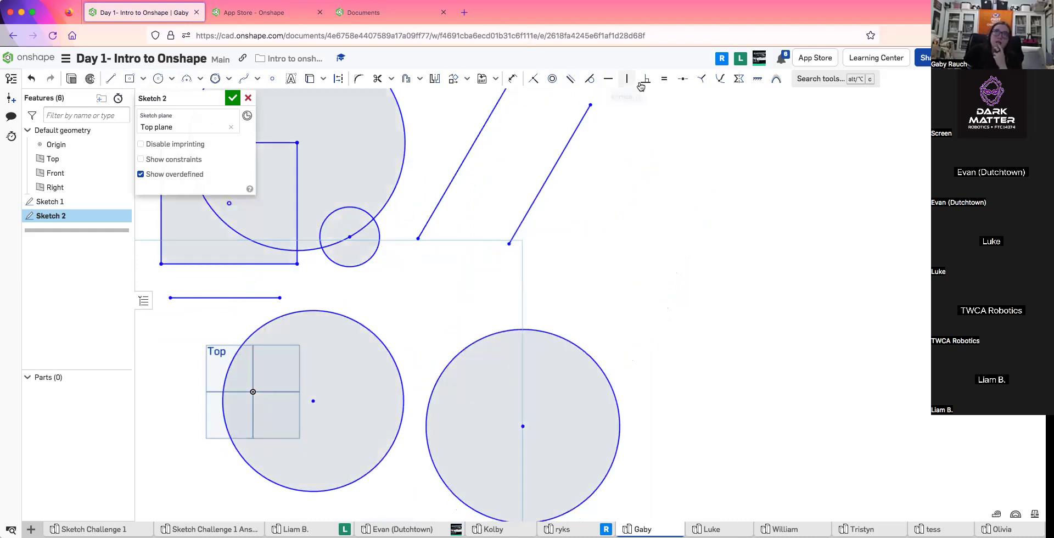
Make the right circle tangent to the left one, then undo to remove the right circle
click(683, 79)
click(589, 79)
click(427, 412)
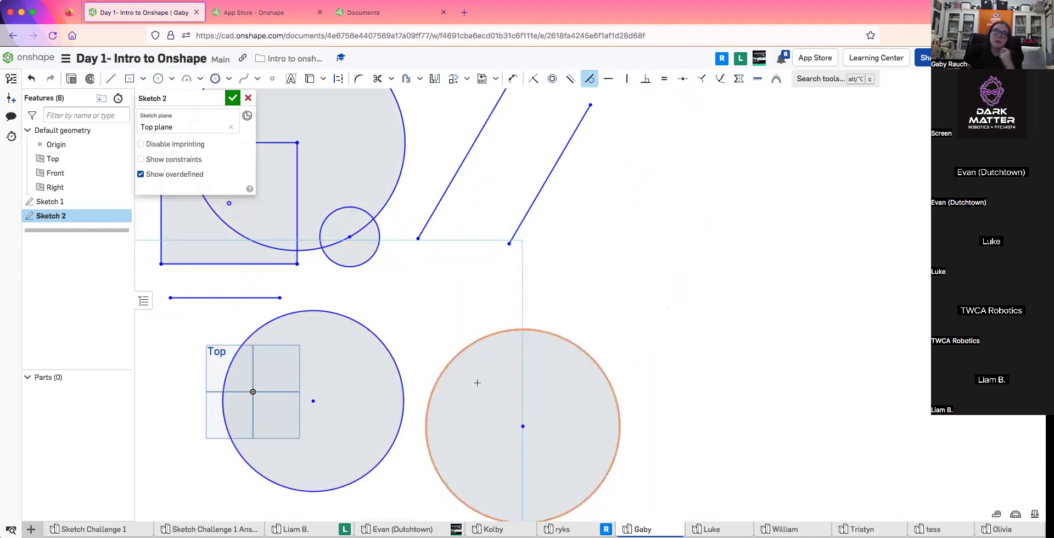
click(404, 412)
scroll(407, 388, up, 10)
scroll(419, 228, up, 5)
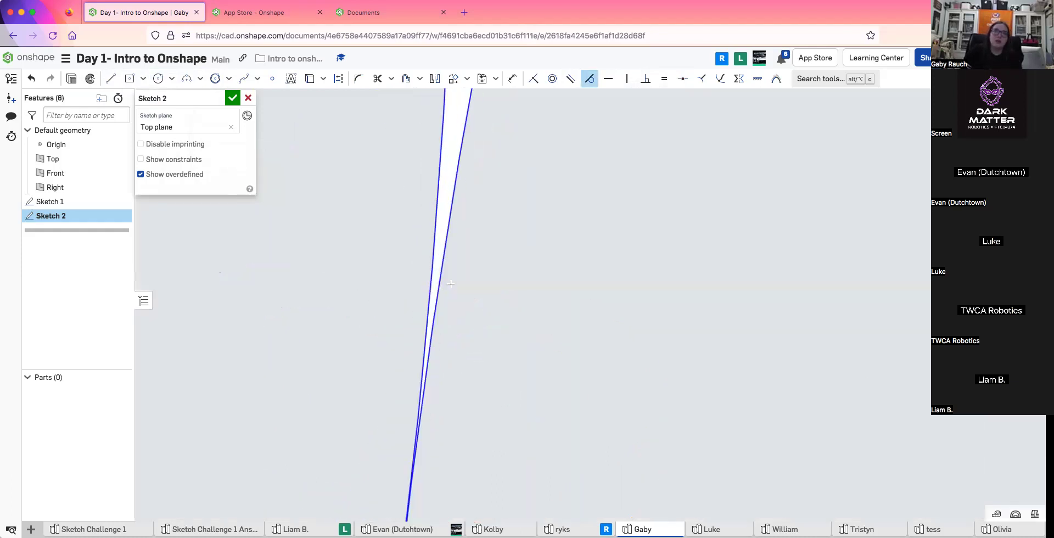
scroll(465, 205, up, 6)
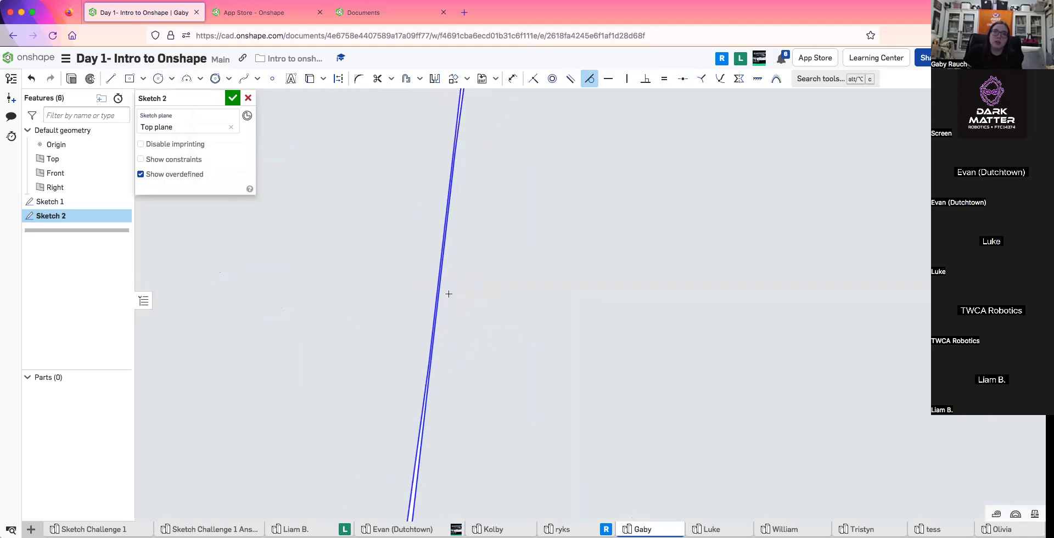
scroll(441, 284, down, 15)
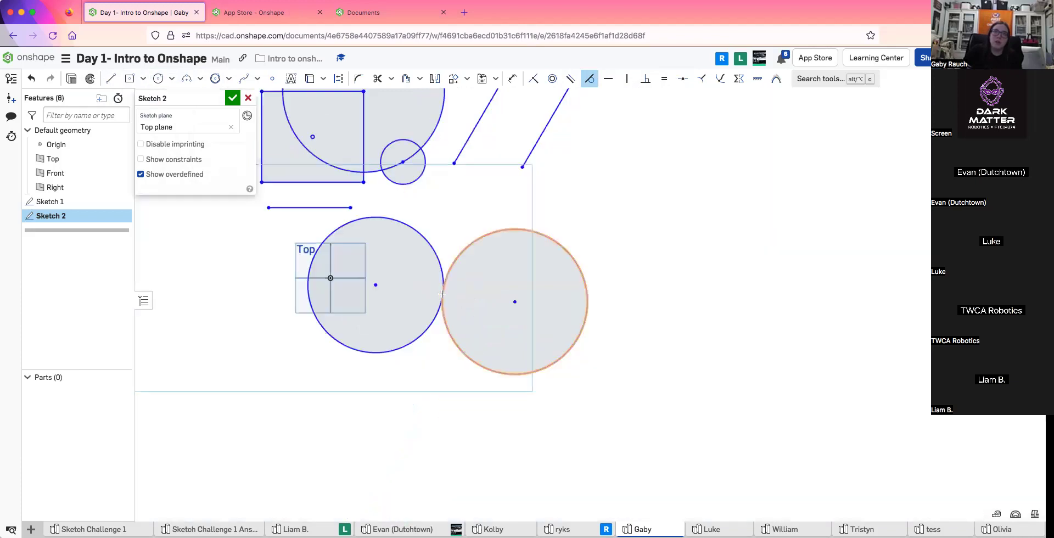
click(590, 78)
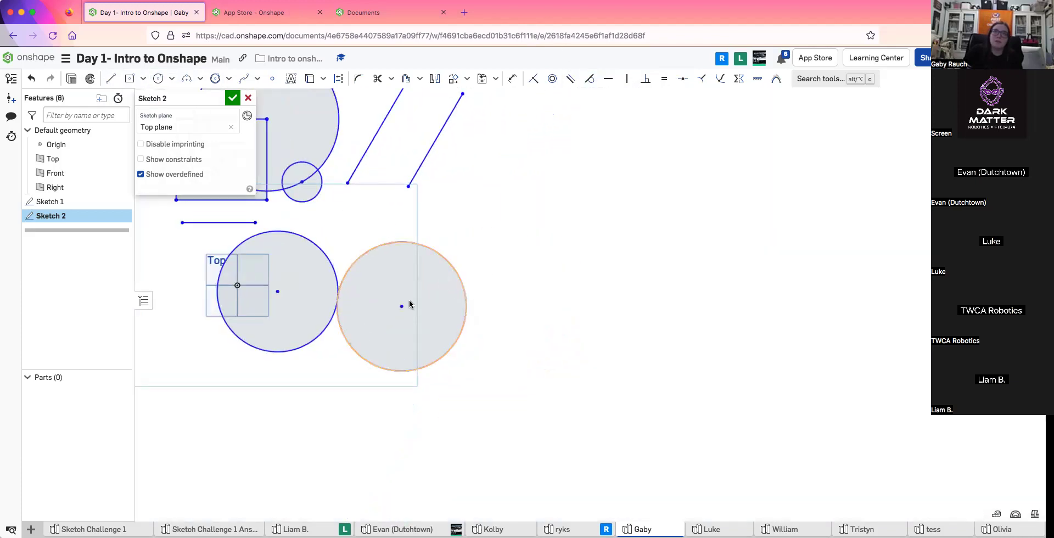
key(ctrl+z)
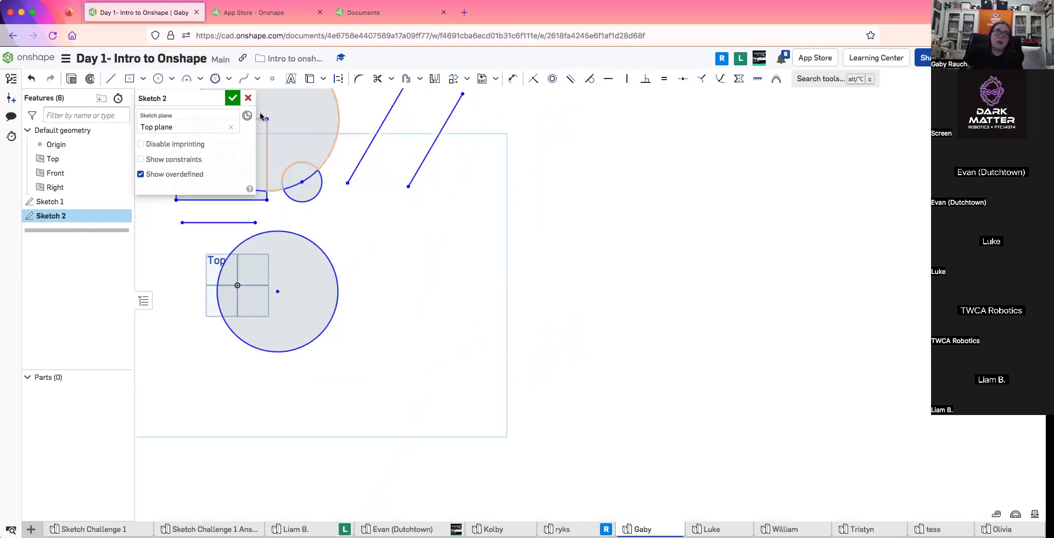
Draw a large centre-point circle and make it tangent to the slanted line
click(170, 80)
click(165, 91)
click(476, 298)
click(579, 310)
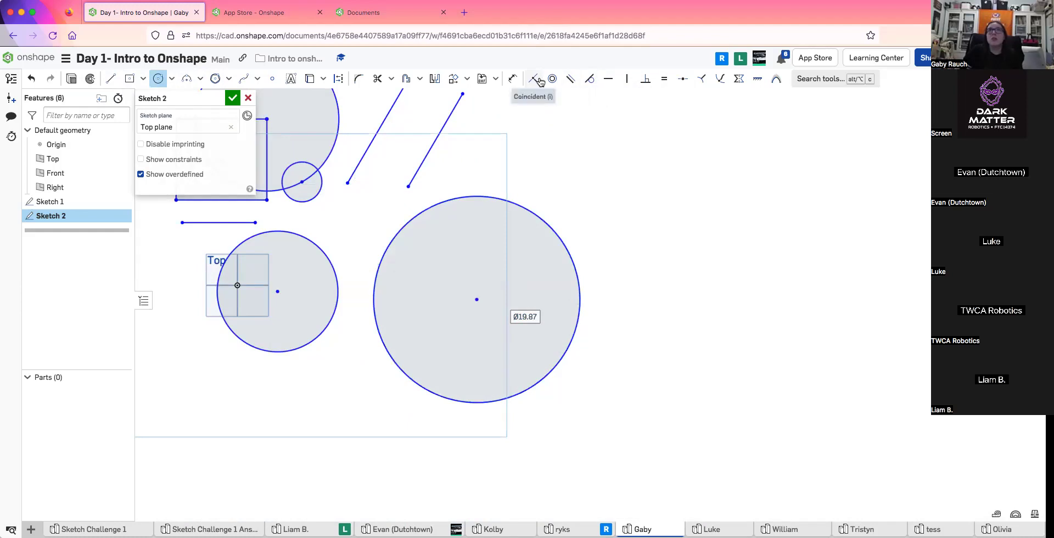
click(589, 78)
click(443, 129)
click(477, 197)
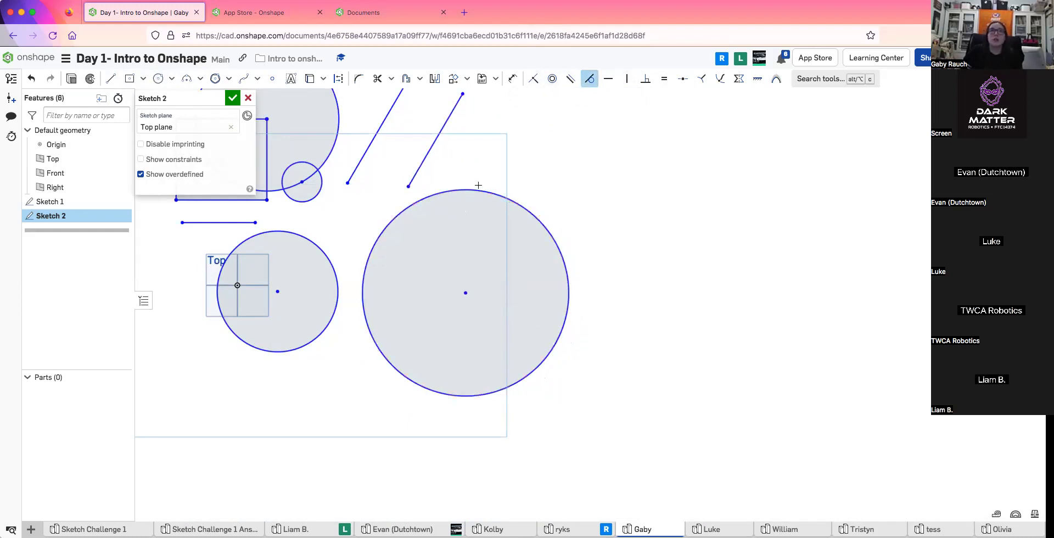
middle_drag(478, 186, 463, 303)
click(590, 78)
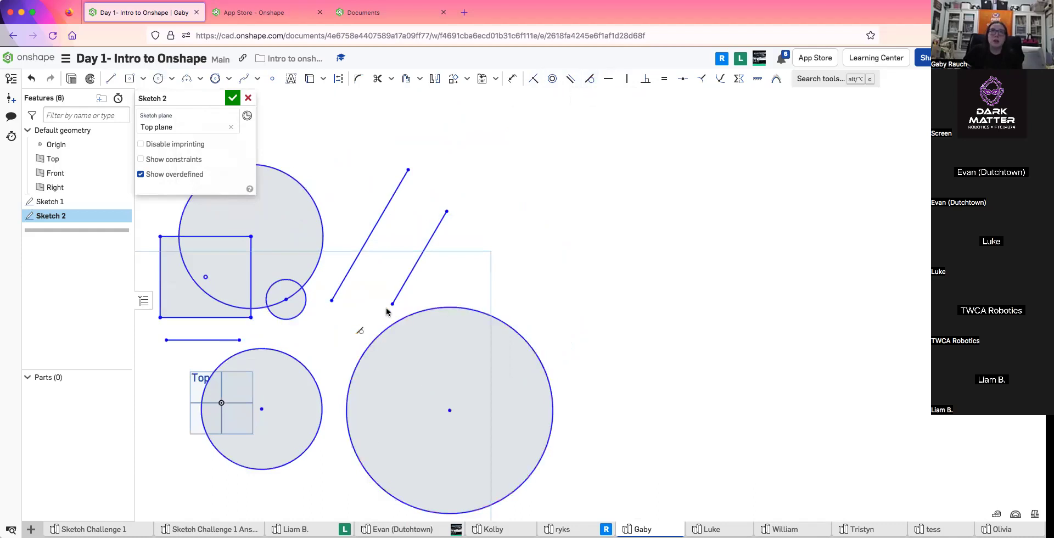
Drag a slanted line's endpoint to test constraints, then delete both slanted lines
mouse_move(394, 306)
mouse_down()
mouse_move(329, 483)
mouse_move(375, 397)
mouse_up()
click(288, 336)
click(431, 208)
key(Delete)
Complete the long line and make the large circle tangent to it
key(l)
click(629, 303)
key(Escape)
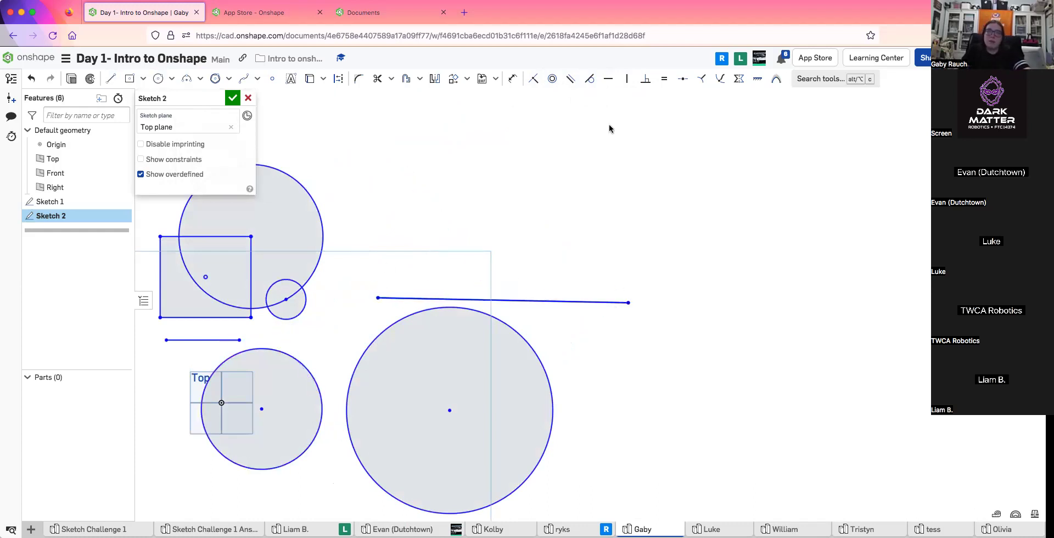
click(579, 78)
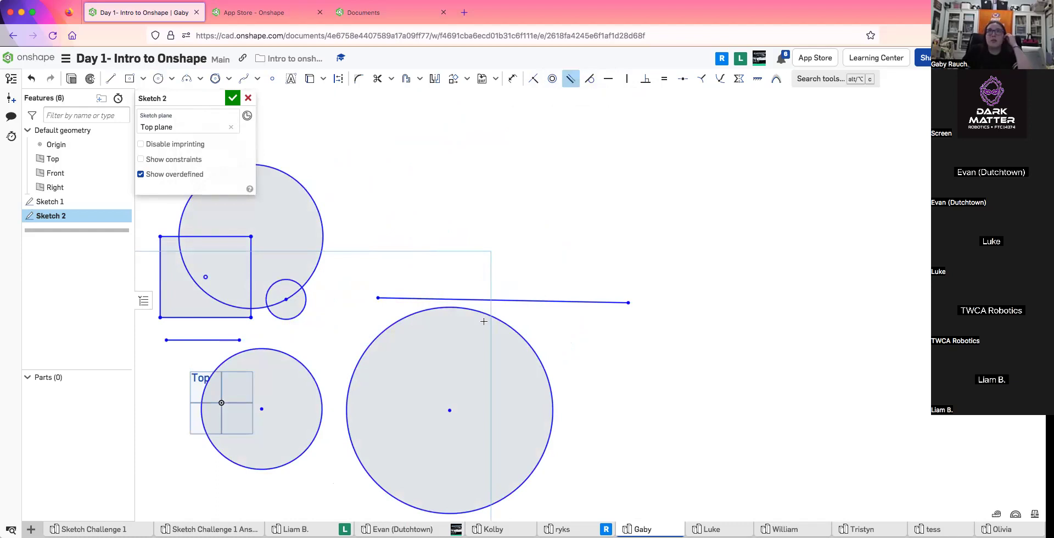
click(492, 301)
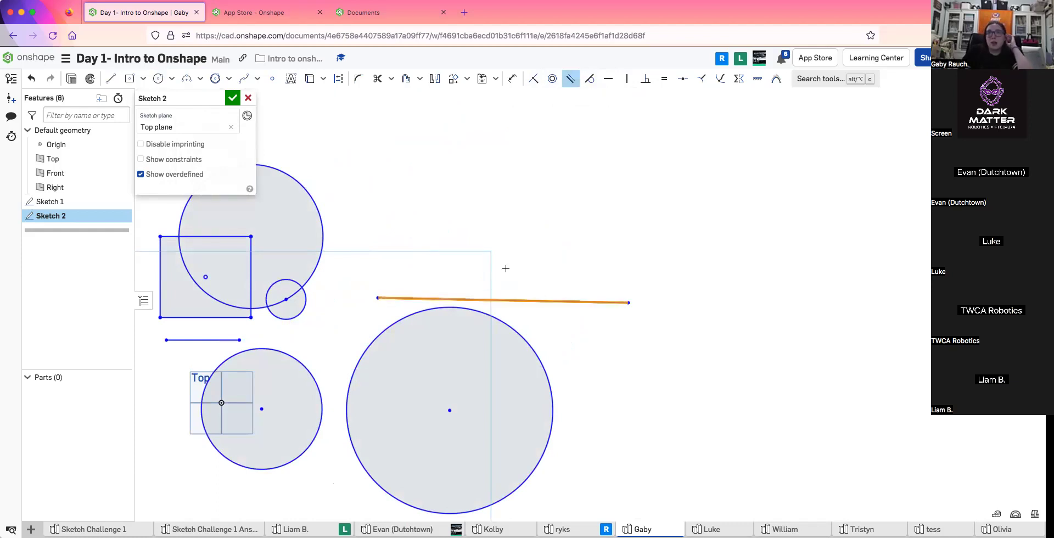
key(Escape)
click(590, 78)
click(533, 299)
click(467, 308)
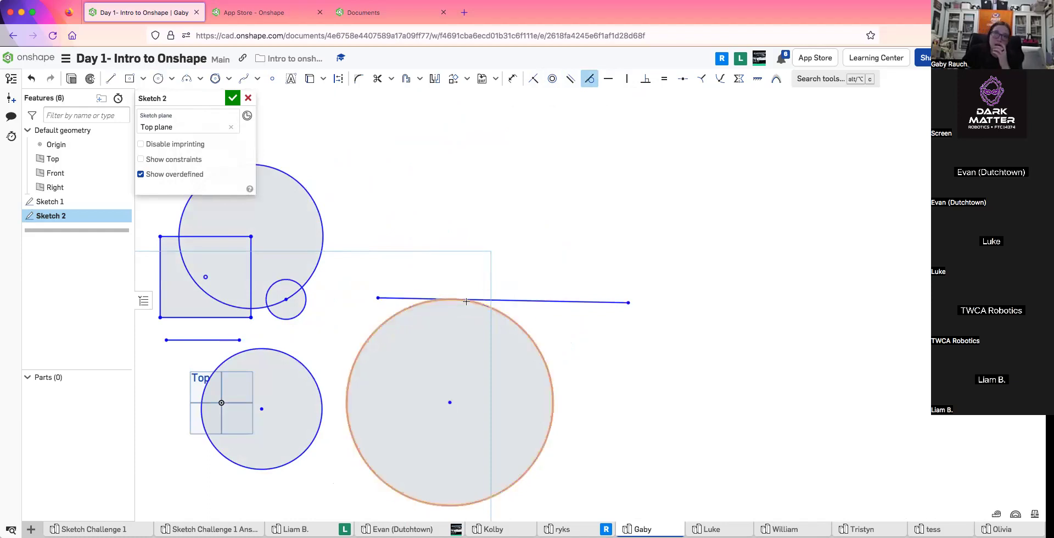
scroll(511, 376, down, 3)
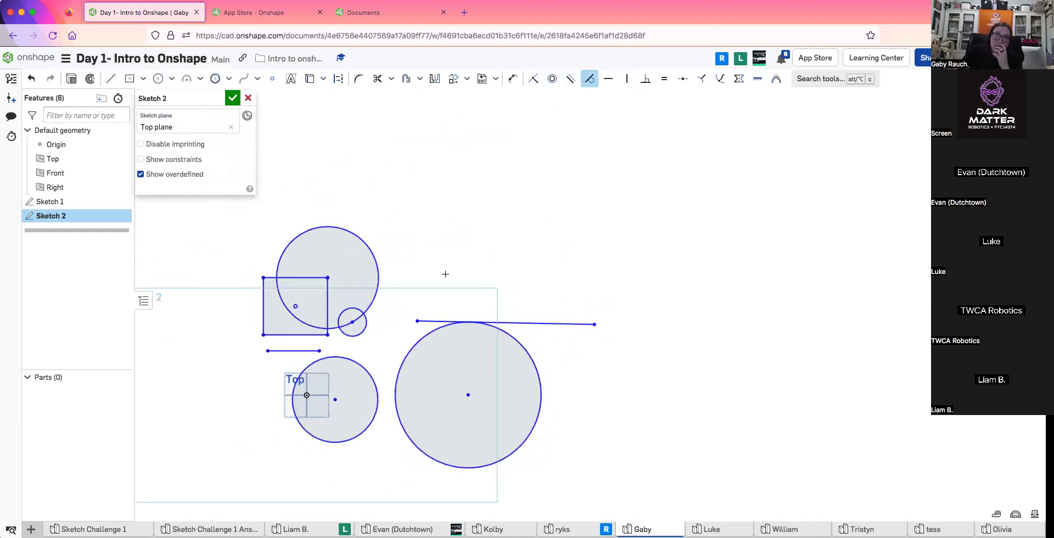
Draw a centre-point rectangle above the long line
click(130, 79)
click(557, 194)
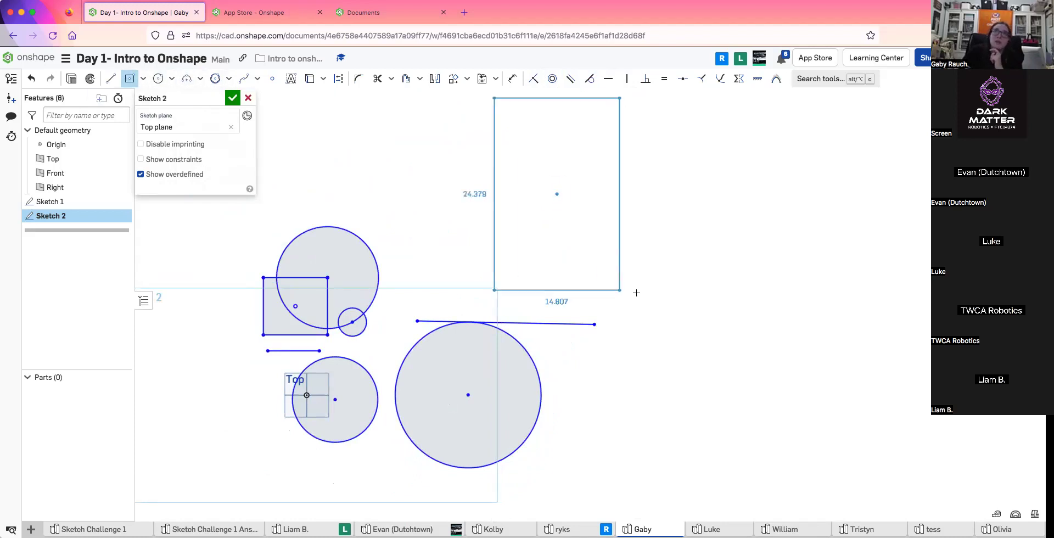
click(669, 293)
Add three-point arcs across the rectangle's bottom-left and top-left corners
click(184, 79)
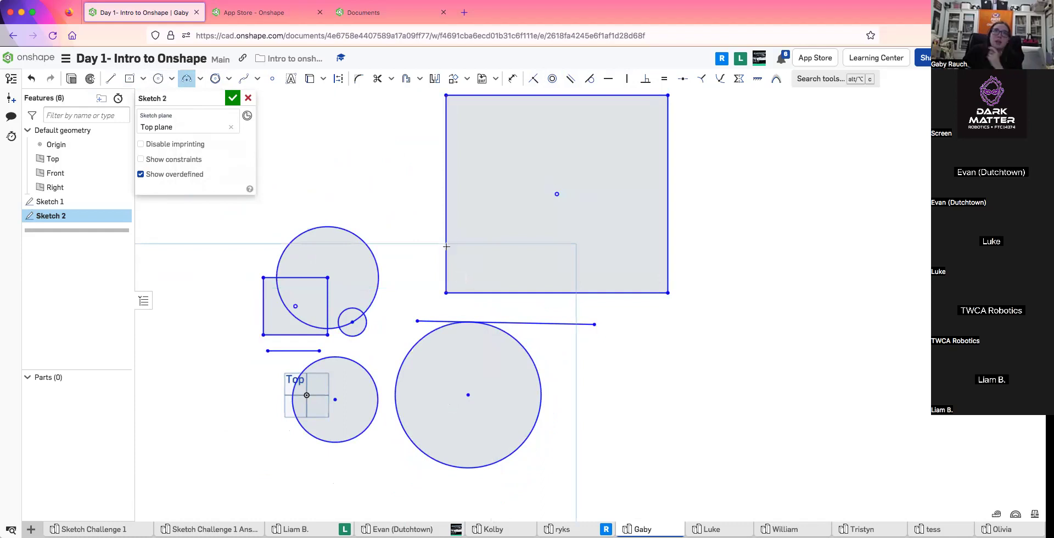
click(446, 252)
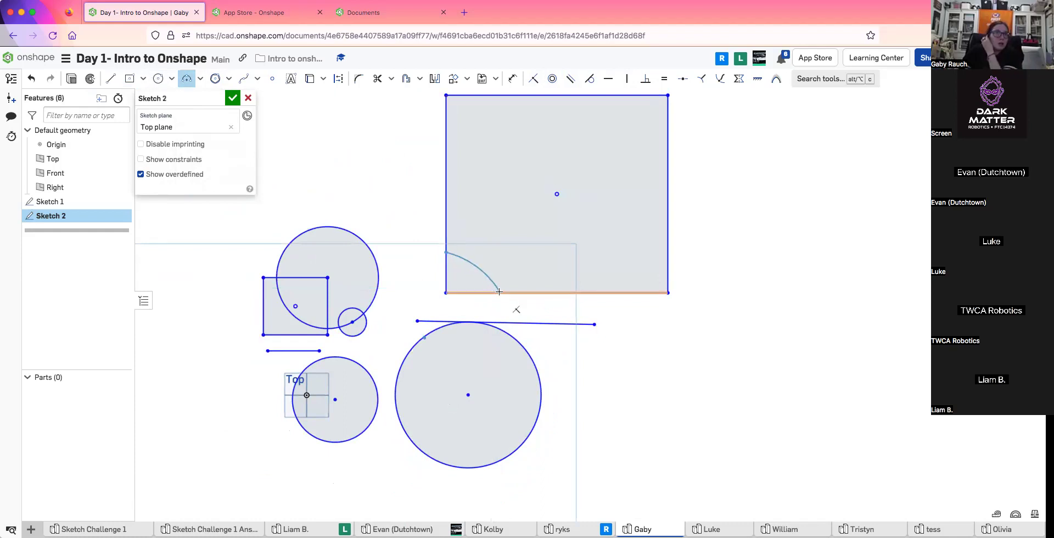
click(500, 293)
click(466, 278)
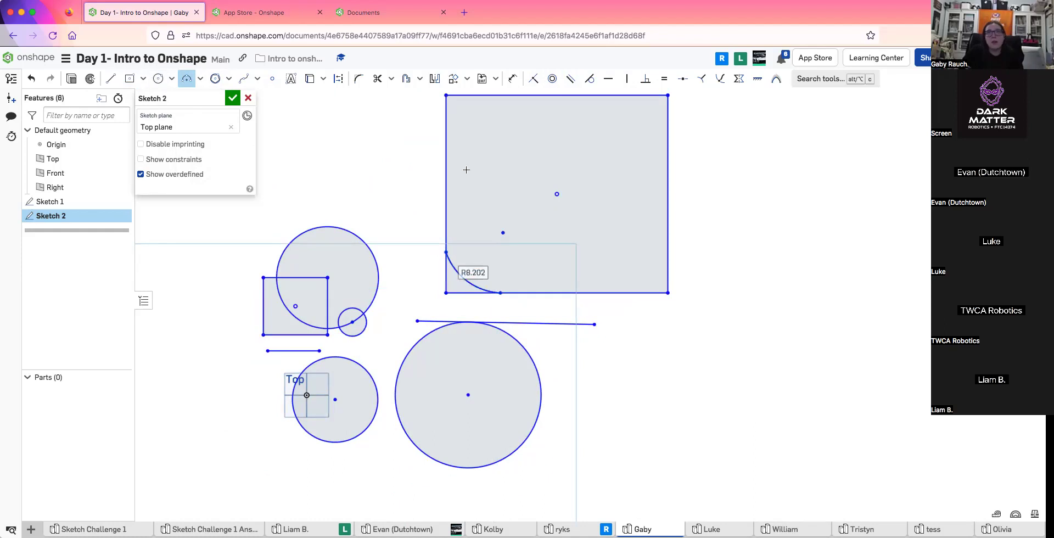
click(446, 147)
click(491, 95)
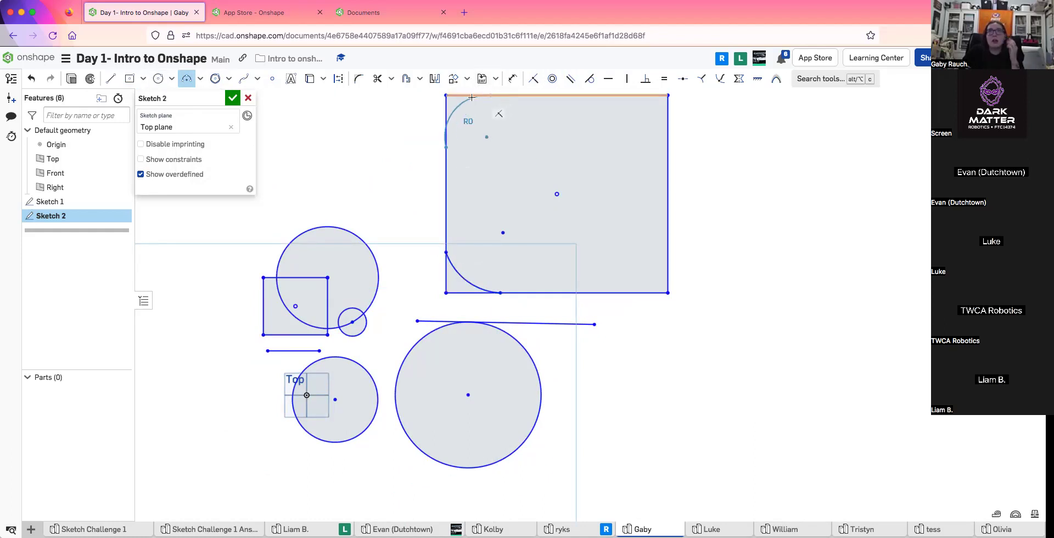
click(459, 108)
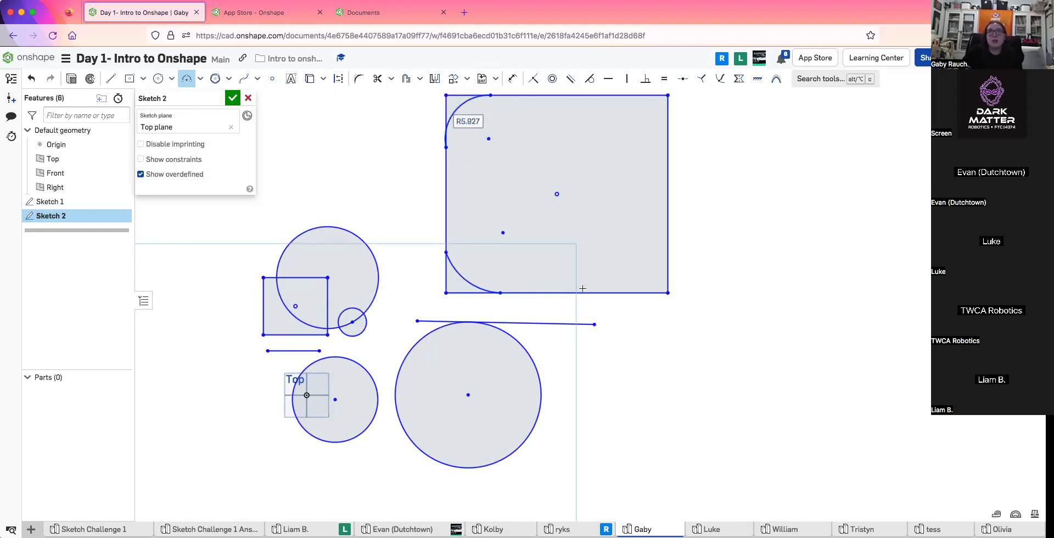
Make the top-left arc tangent to the top and left edges, then drag to test it
scroll(583, 288, up, 3)
click(592, 79)
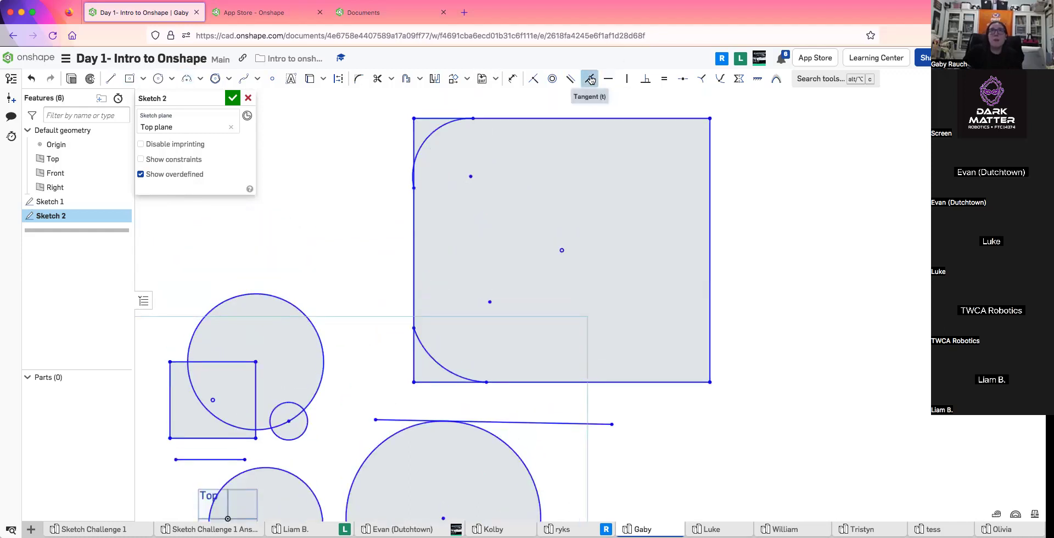
click(448, 118)
click(412, 130)
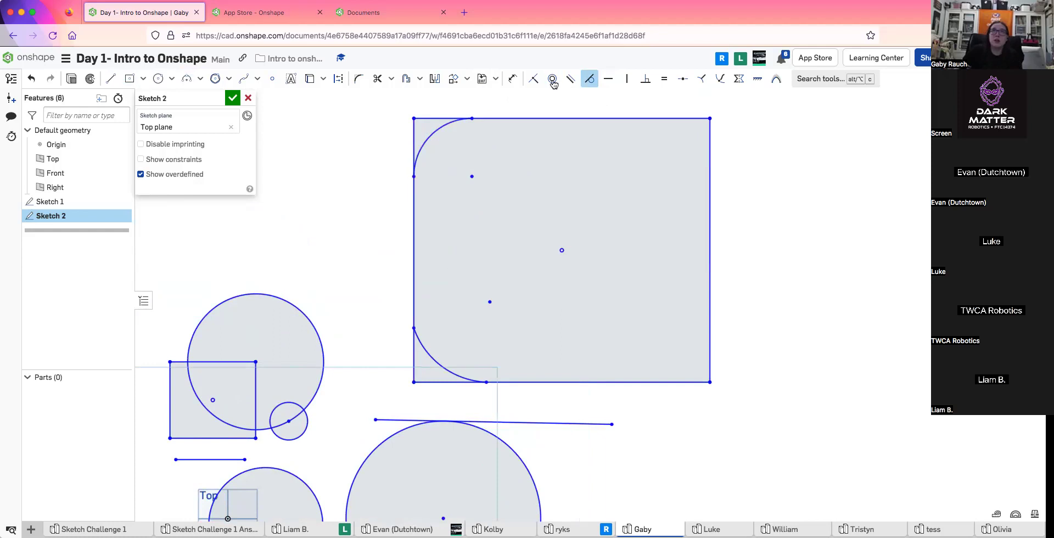
click(588, 78)
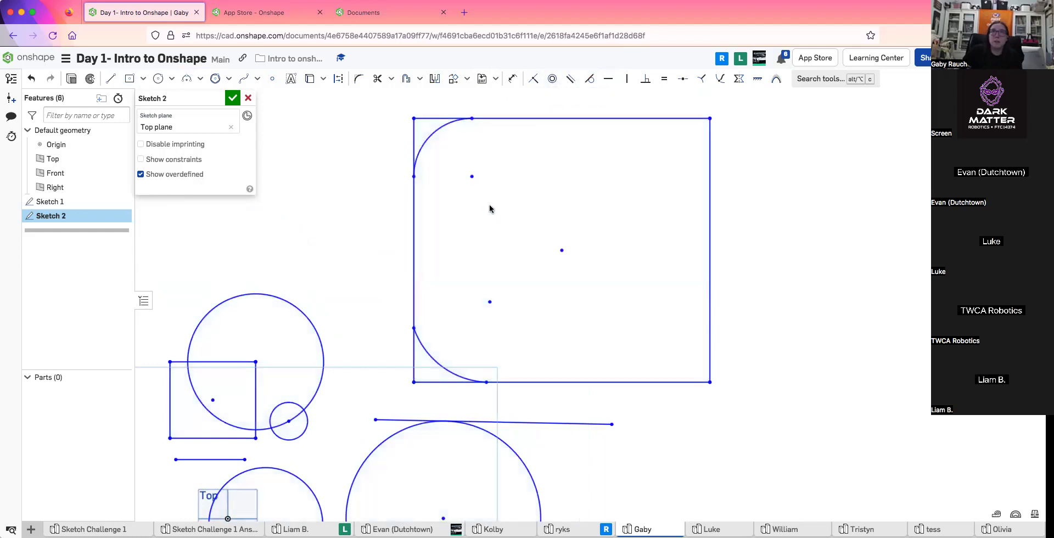
mouse_move(471, 177)
mouse_down()
mouse_move(447, 158)
mouse_move(486, 208)
mouse_up()
Convert the big circle and the lower-left circle into construction geometry
scroll(401, 151, down, 3)
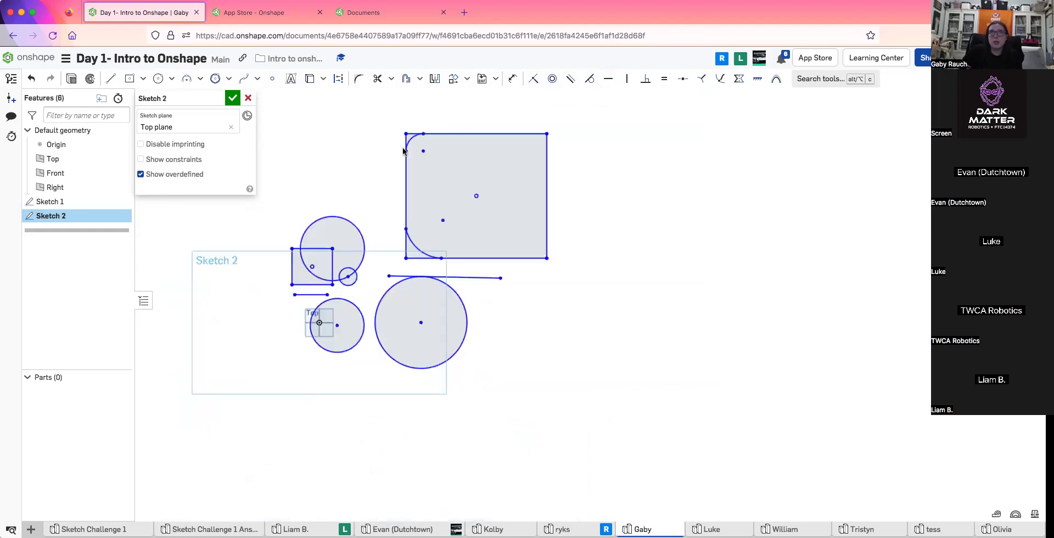
mouse_move(308, 125)
mouse_down()
mouse_move(688, 378)
mouse_move(624, 377)
mouse_move(364, 169)
mouse_up()
scroll(490, 344, up, 3)
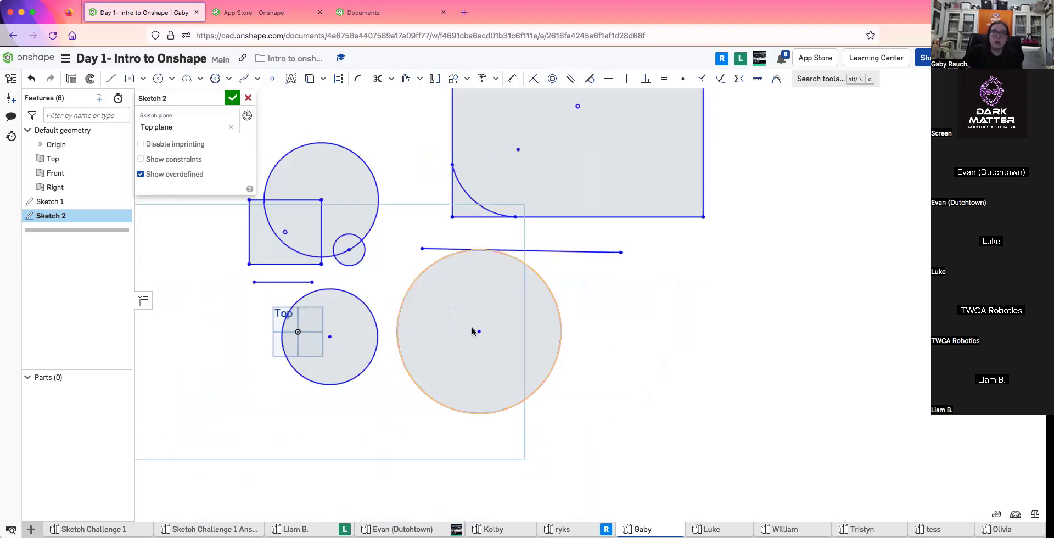
drag(463, 330, 461, 333)
click(461, 333)
click(353, 299)
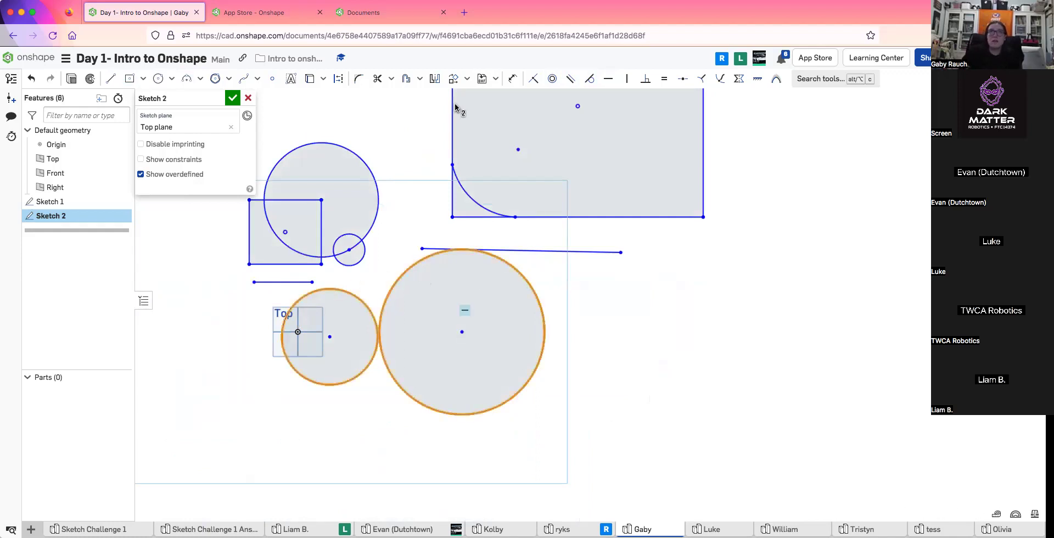
click(345, 83)
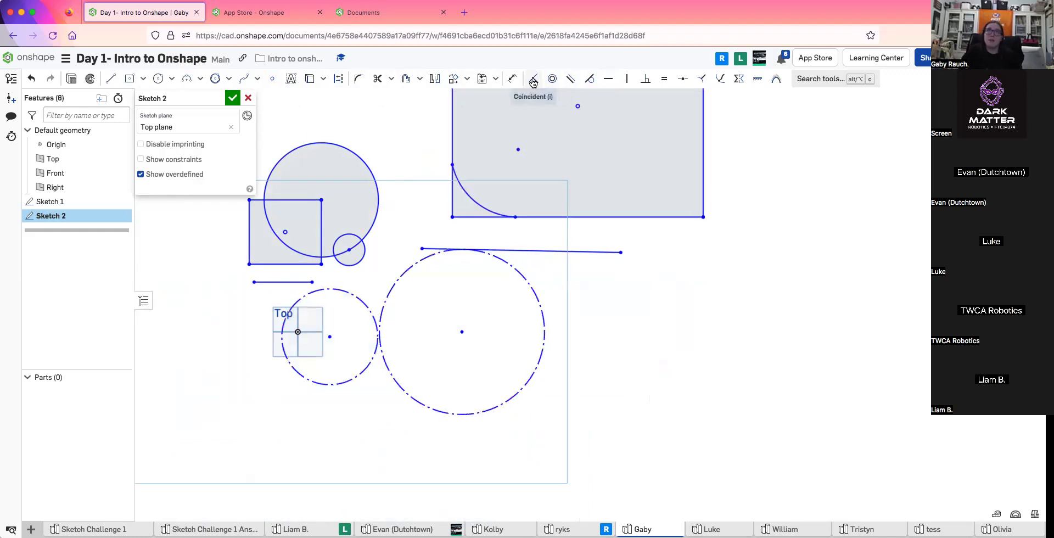
Make the small construction circle tangent to the big one
click(590, 79)
click(381, 324)
click(377, 343)
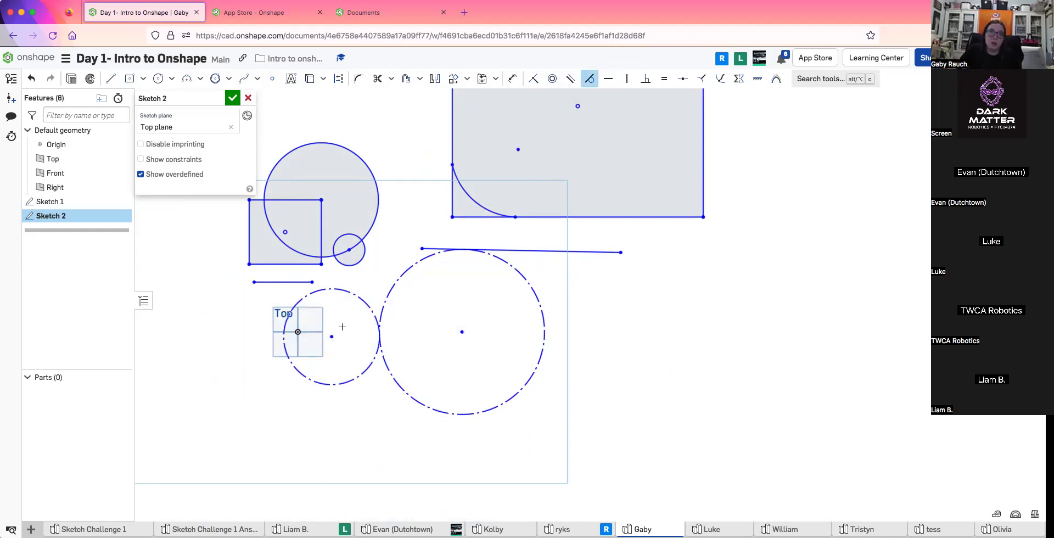
scroll(602, 316, down, 3)
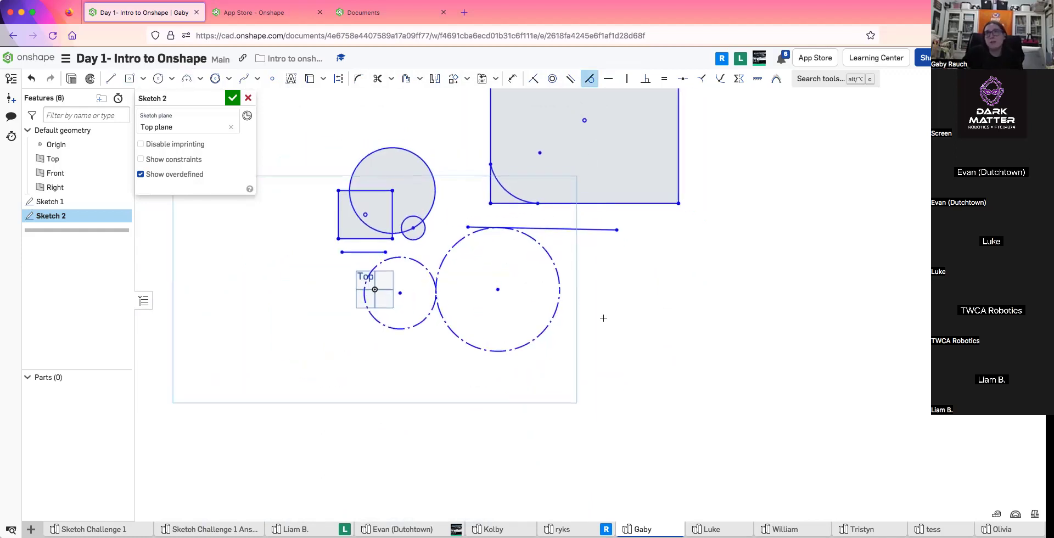
Select all geometry in Sketch 2 and delete it
key(Escape)
mouse_move(304, 151)
mouse_down()
mouse_move(674, 475)
mouse_move(694, 464)
mouse_up()
key(Escape)
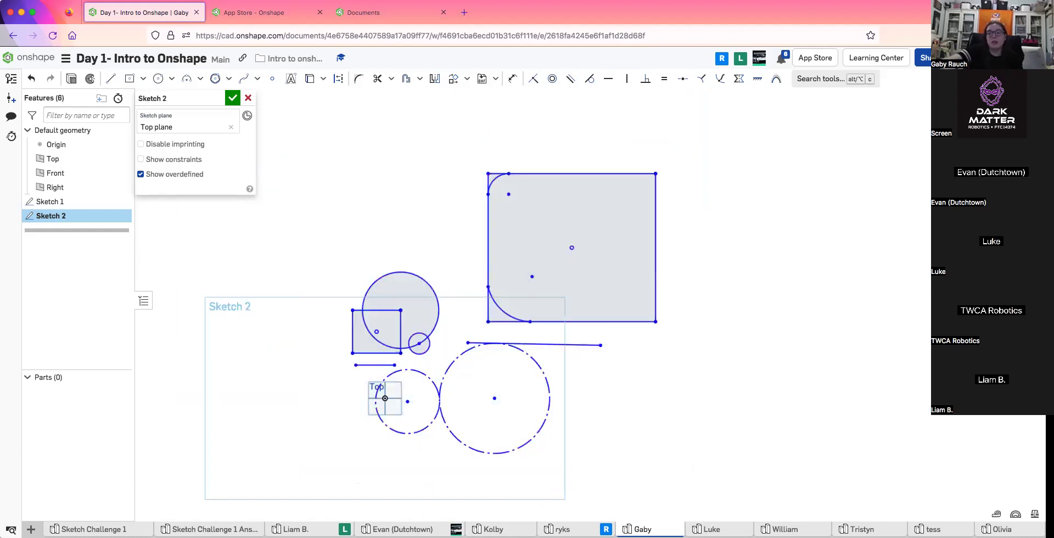
key(ctrl+a)
key(Delete)
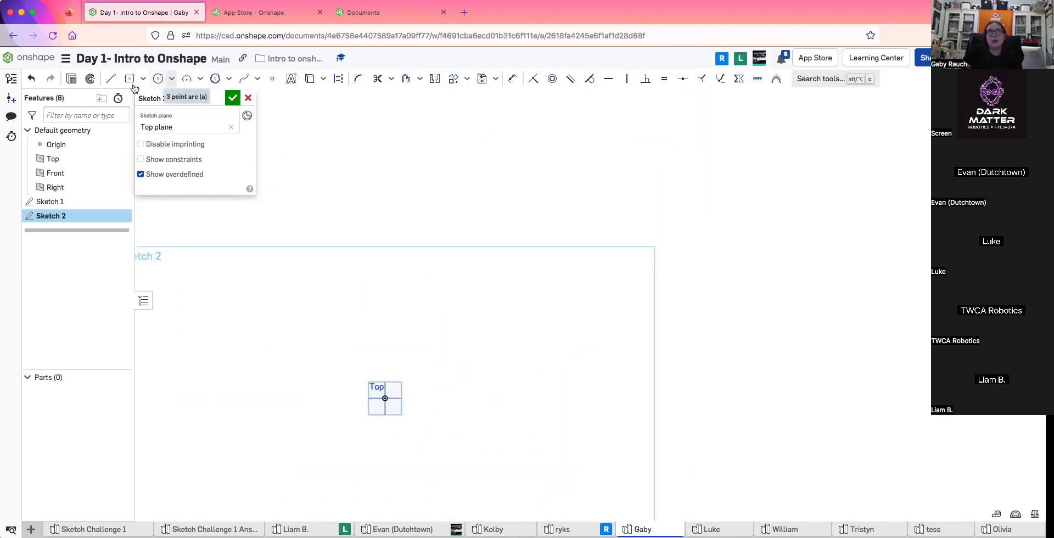
Draw two lines, constraining the first horizontal and the second vertical
click(111, 79)
click(313, 301)
click(469, 211)
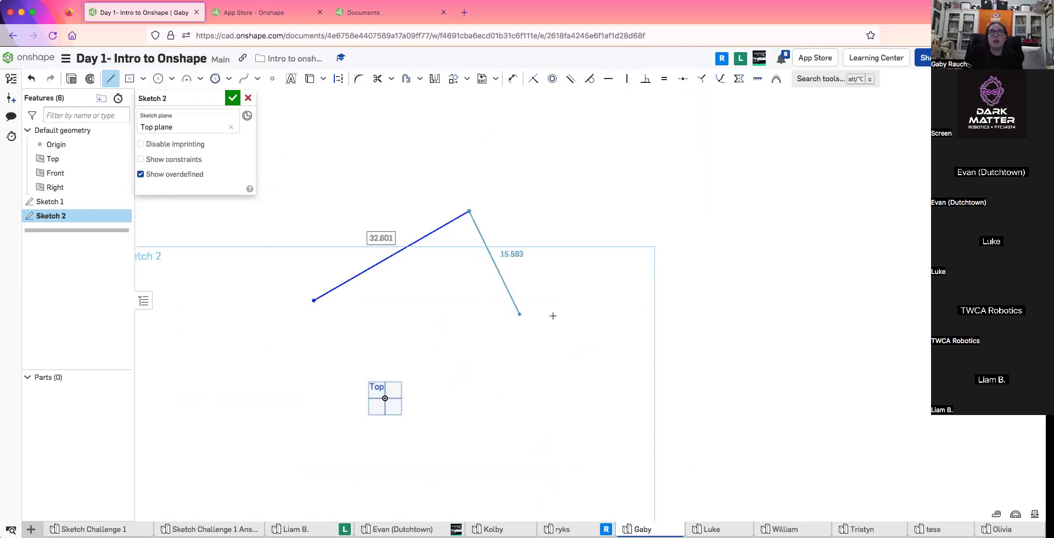
key(Escape)
click(524, 301)
click(590, 391)
key(Escape)
click(417, 240)
key(l)
click(626, 78)
click(556, 345)
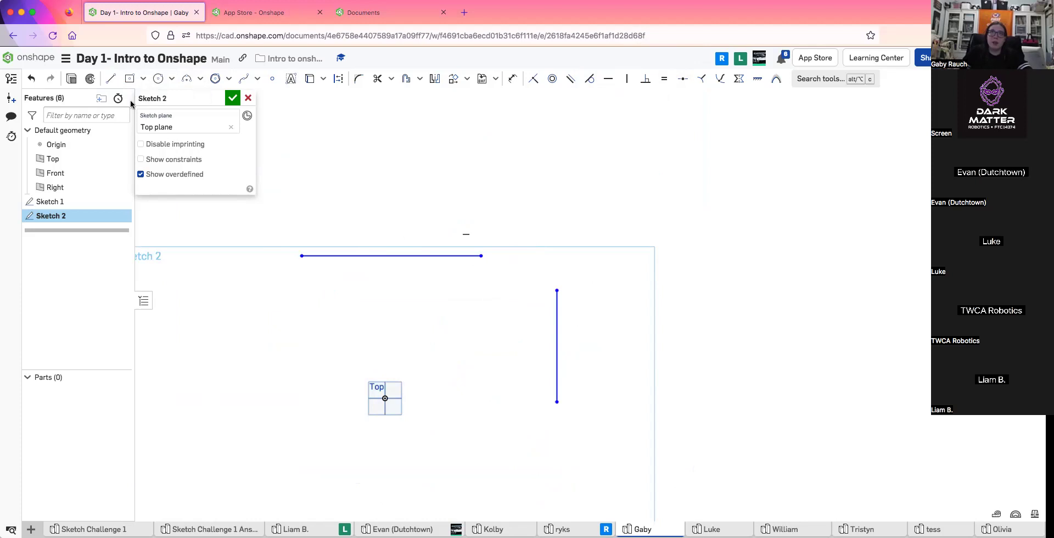
Draw a new slanted line, and add then delete an unwanted vertical line from it
click(110, 78)
click(353, 356)
click(511, 276)
key(Escape)
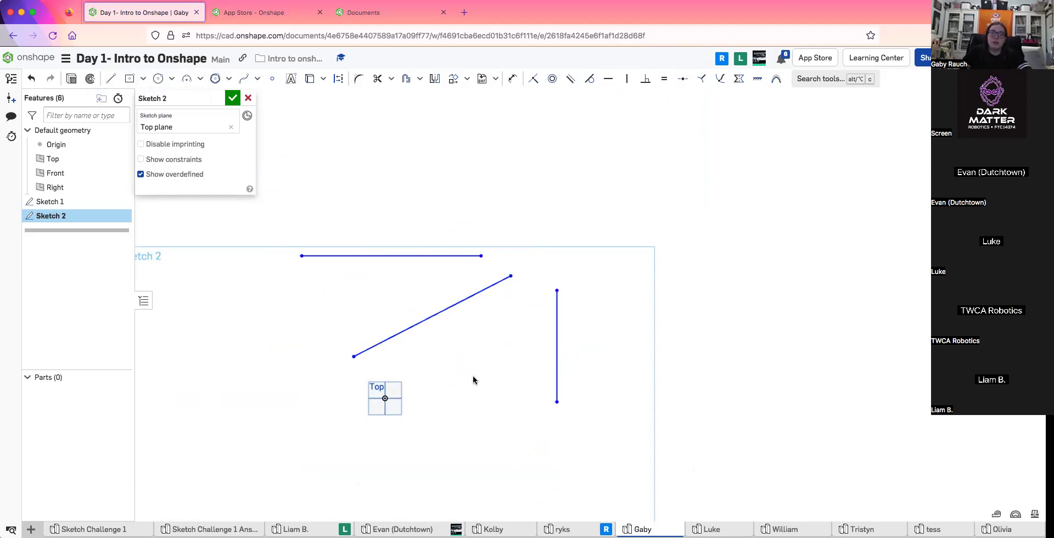
key(l)
click(450, 307)
click(450, 398)
key(Escape)
click(451, 352)
key(Delete)
Draw a line from the slanted line's midpoint and make it perpendicular to it
key(l)
click(409, 328)
click(515, 360)
click(646, 78)
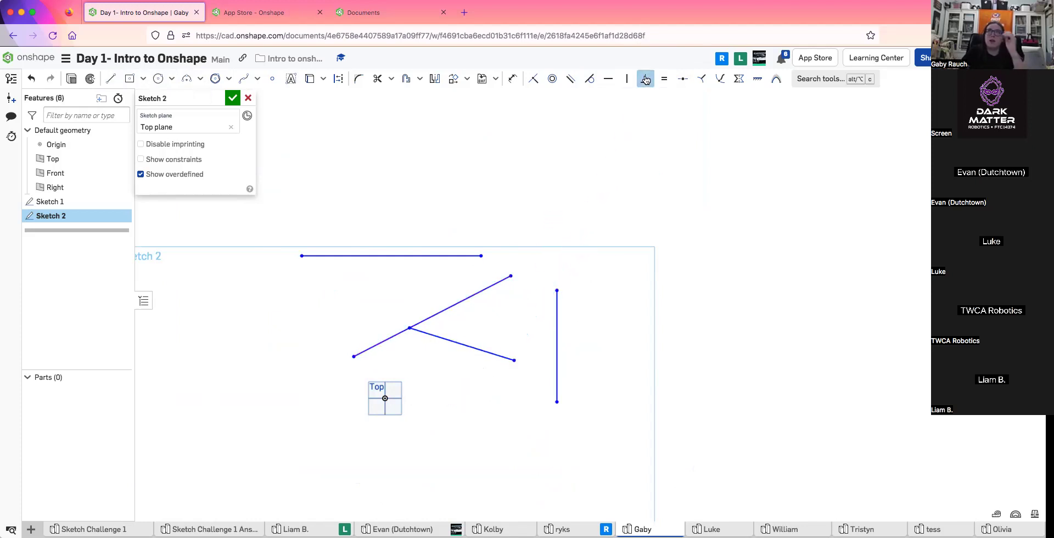
click(449, 340)
click(457, 302)
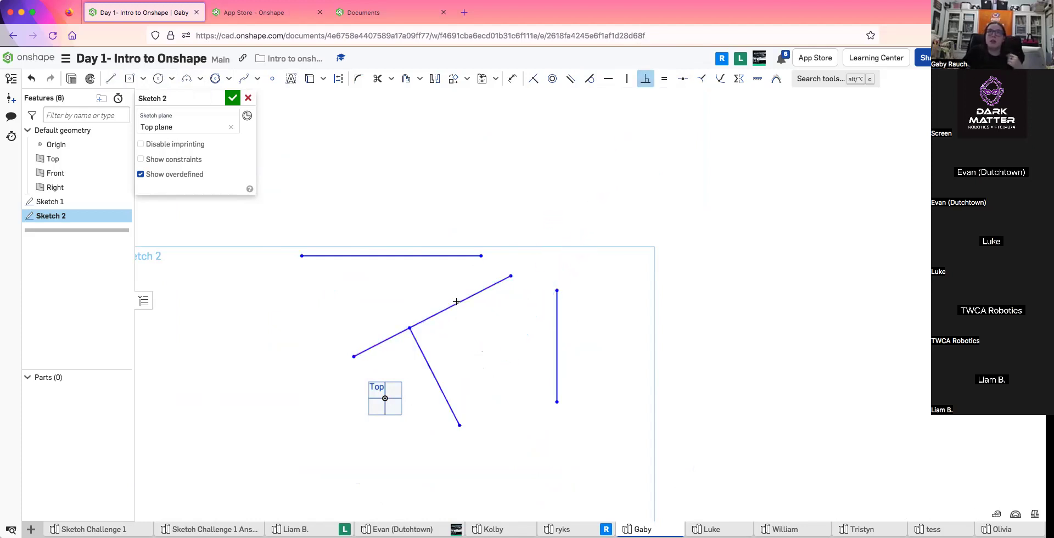
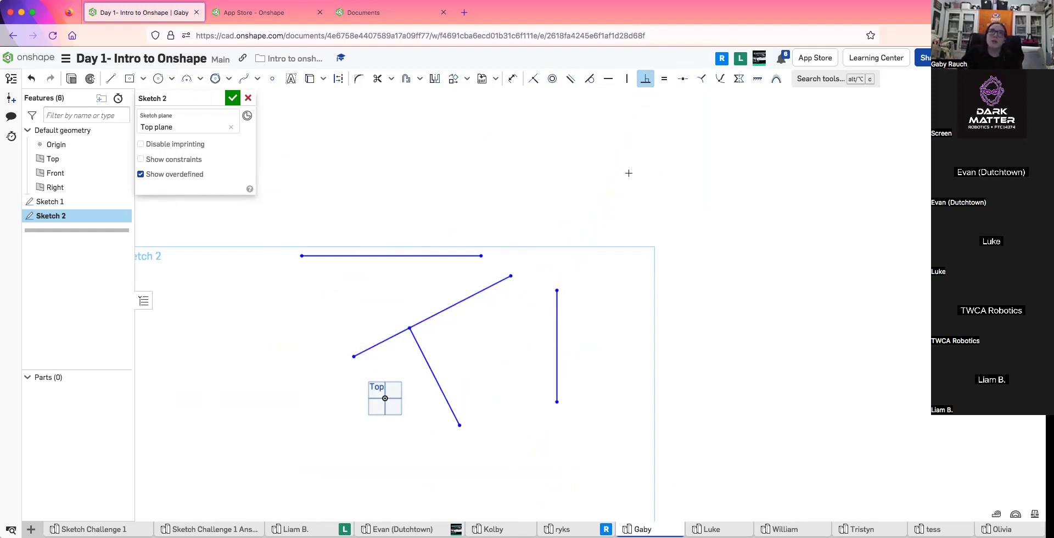
Draw an L-shaped corner of a horizontal line and a vertical line
click(110, 79)
click(497, 178)
click(623, 178)
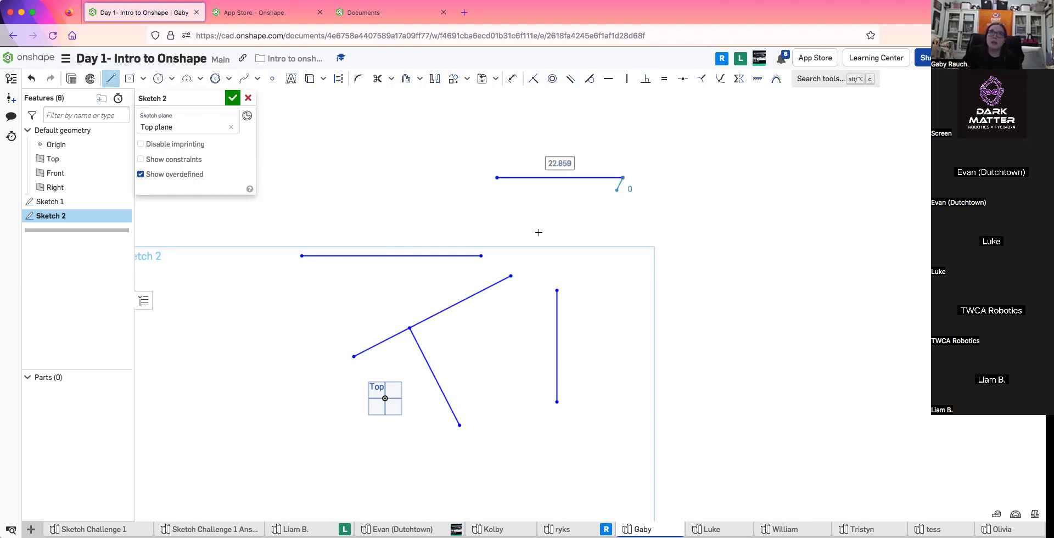
click(623, 263)
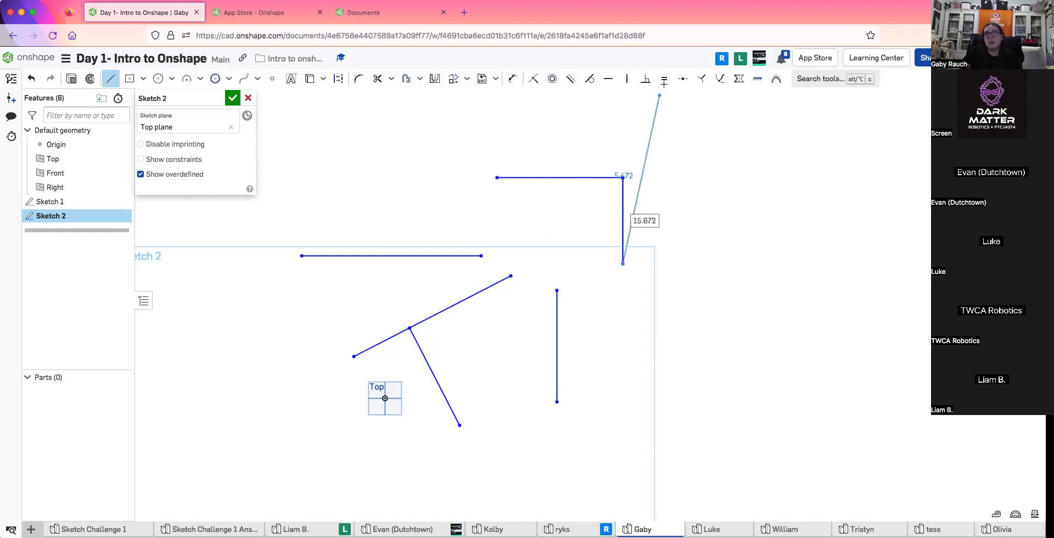
Constrain the corner's vertical, lone vertical and diagonal lines to equal lengths
click(664, 79)
click(611, 178)
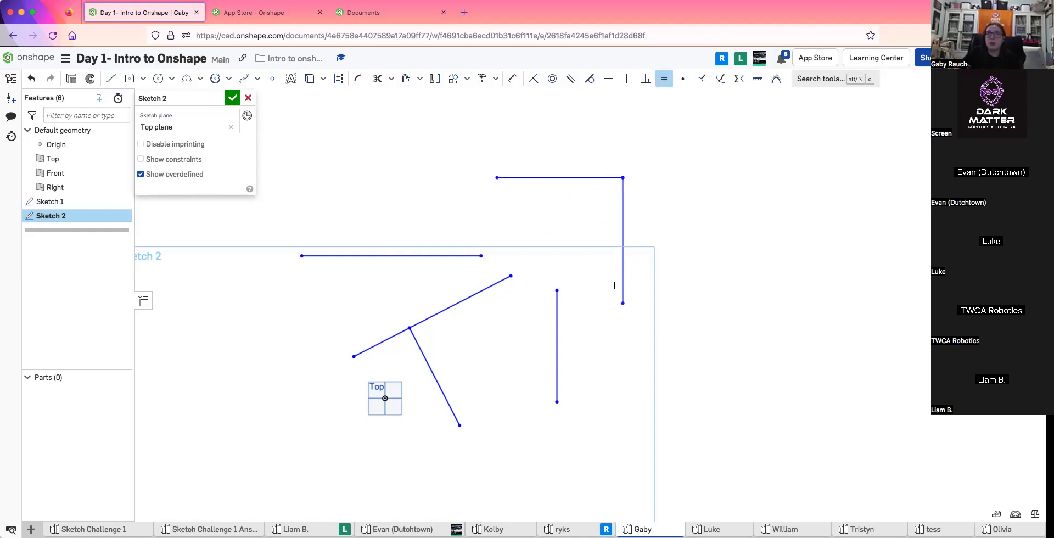
click(558, 330)
click(462, 301)
click(463, 256)
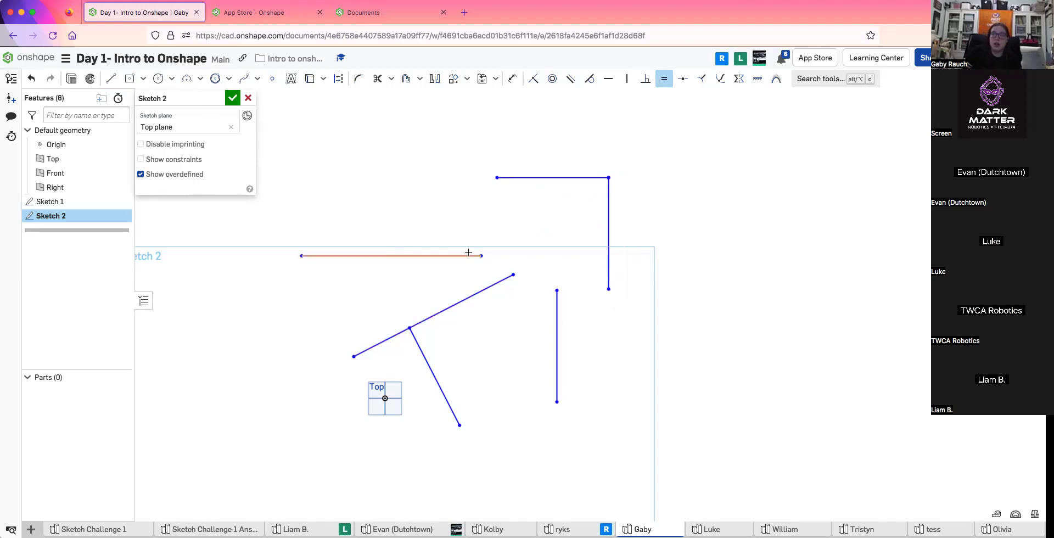
Draw two circles and constrain them to the same size
click(158, 78)
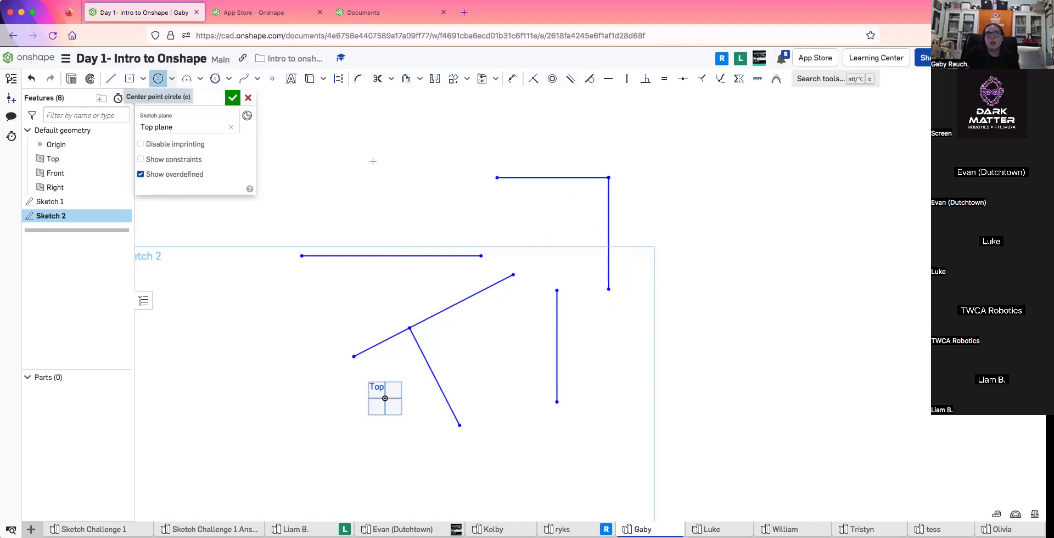
click(420, 198)
click(255, 248)
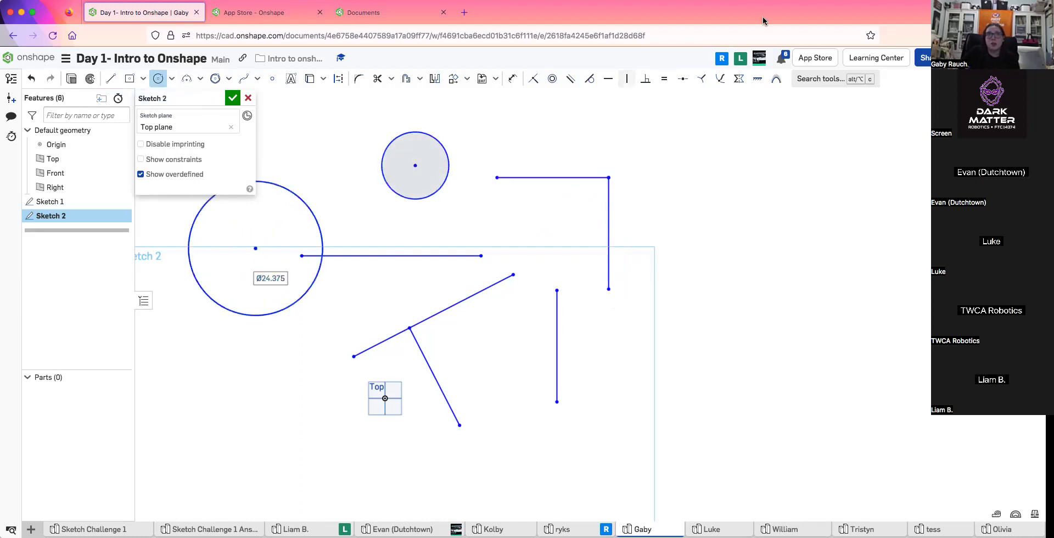
click(286, 308)
click(664, 79)
click(392, 141)
click(291, 194)
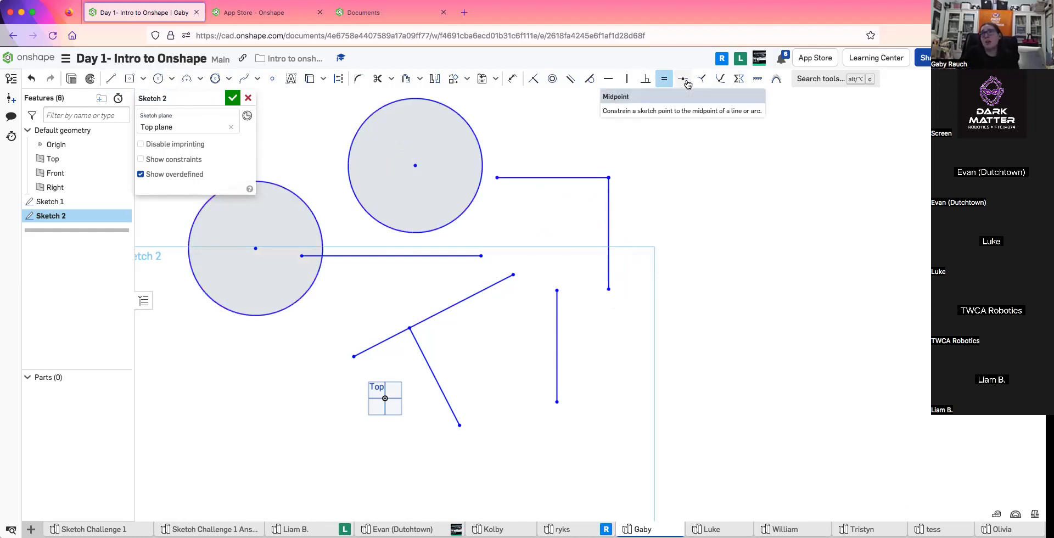
click(687, 82)
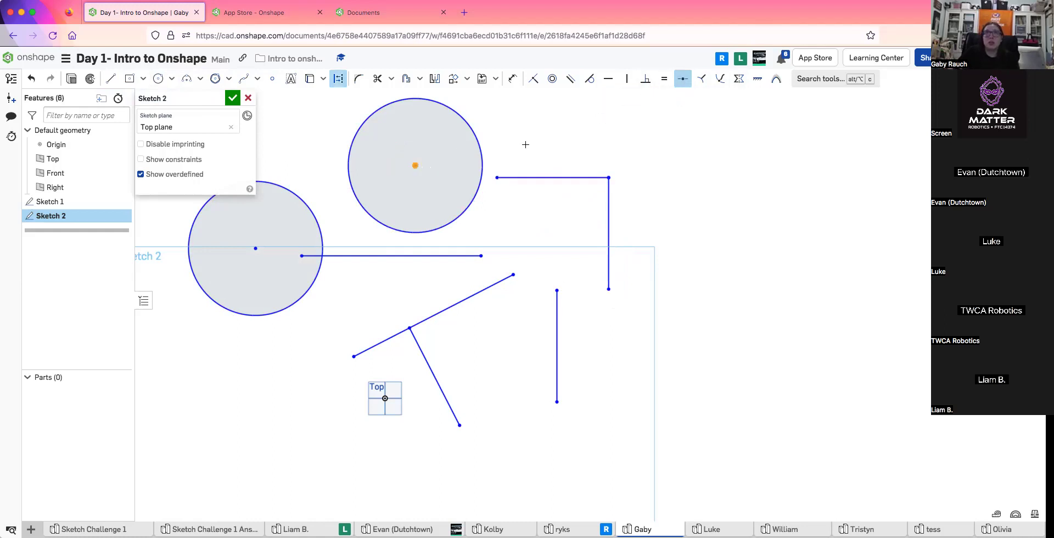
Centre the upper circle on the top line's midpoint and shift that group left
click(559, 177)
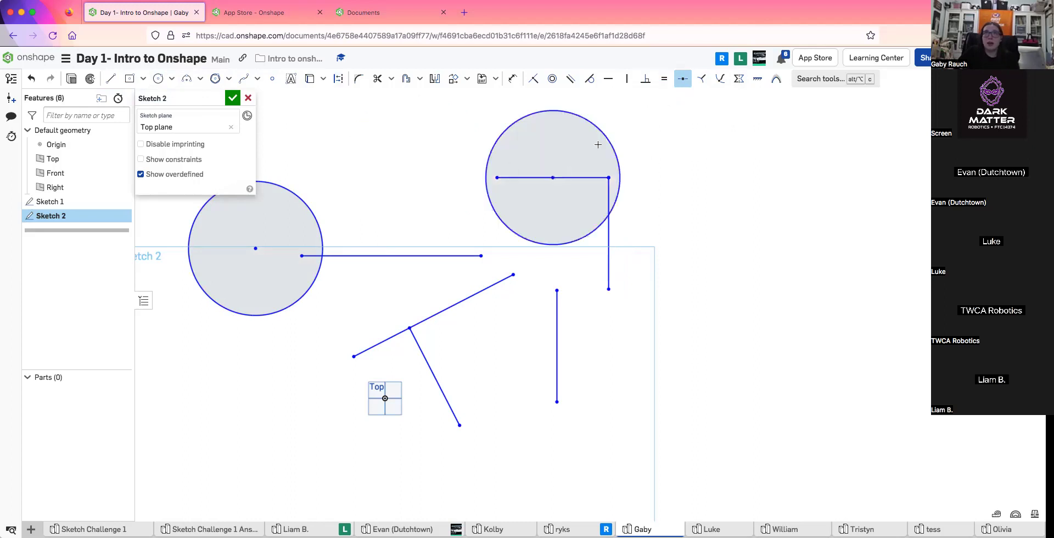
key(Escape)
drag(497, 177, 362, 173)
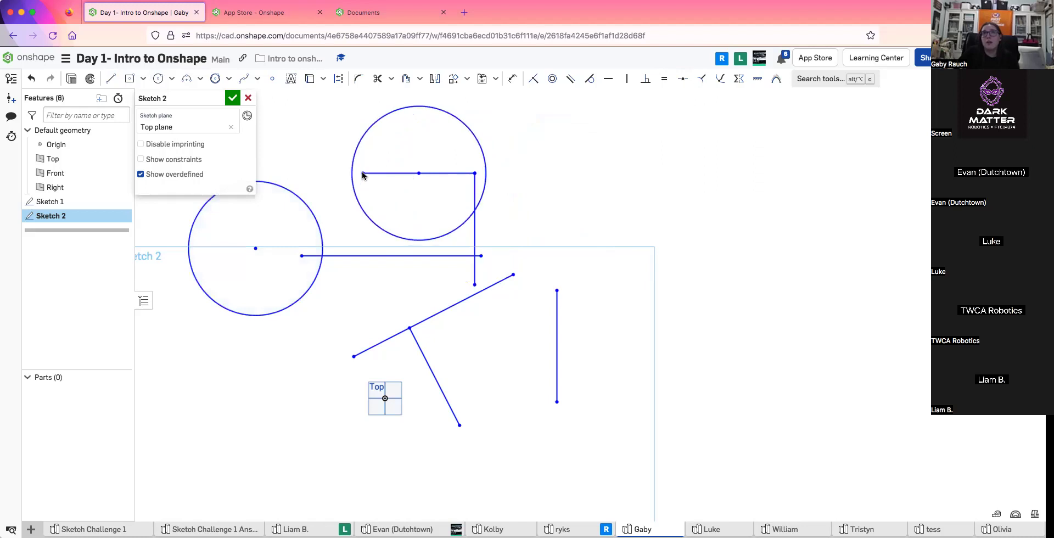
Add a smaller circle, about 13.979 diameter, on the horizontal line and box-select everything
click(158, 79)
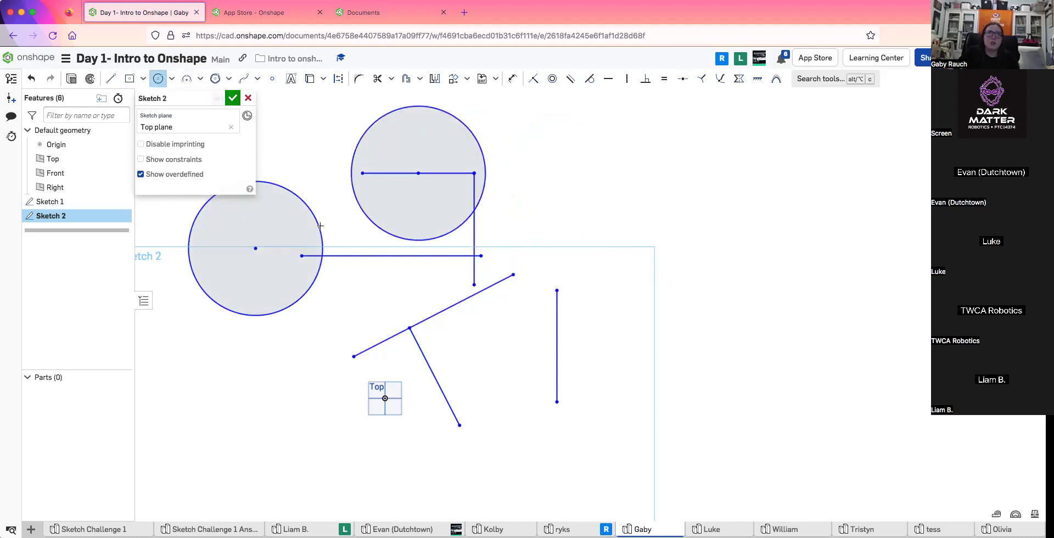
click(392, 256)
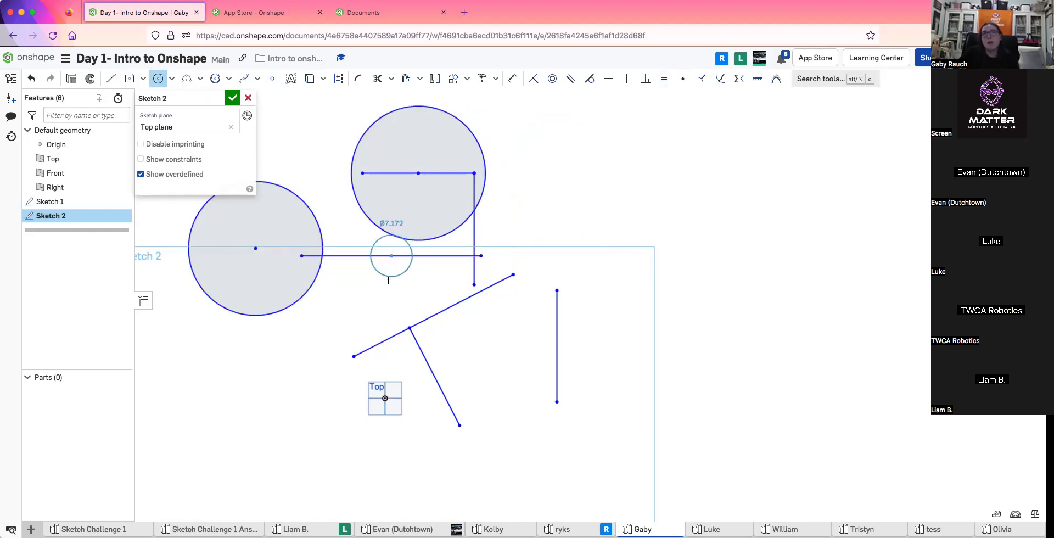
click(419, 283)
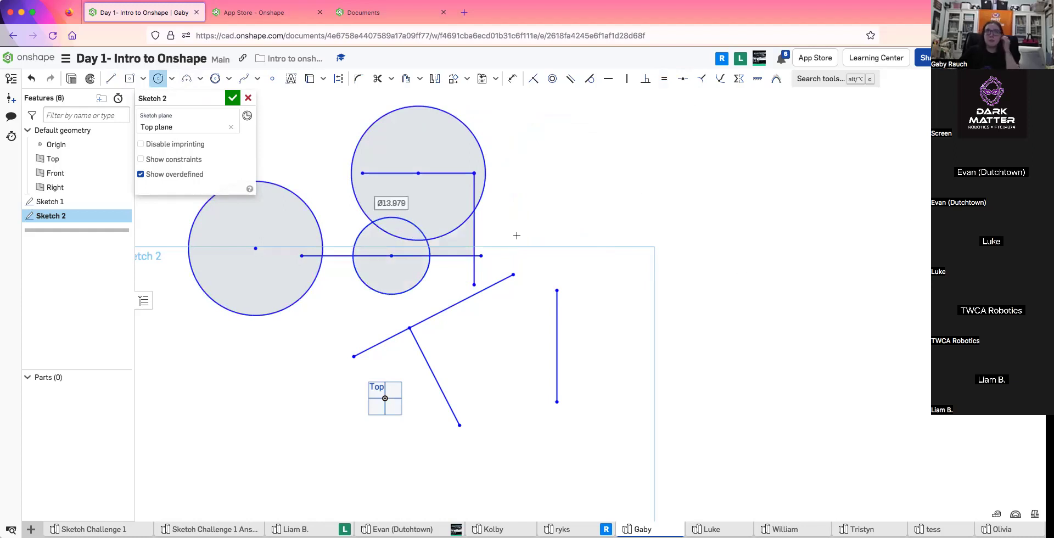
click(755, 83)
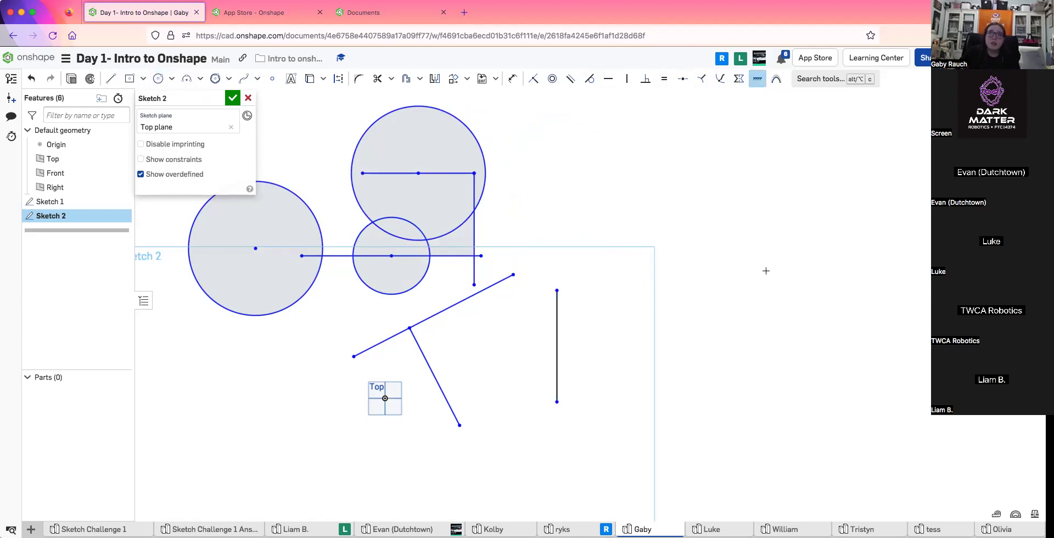
key(Escape)
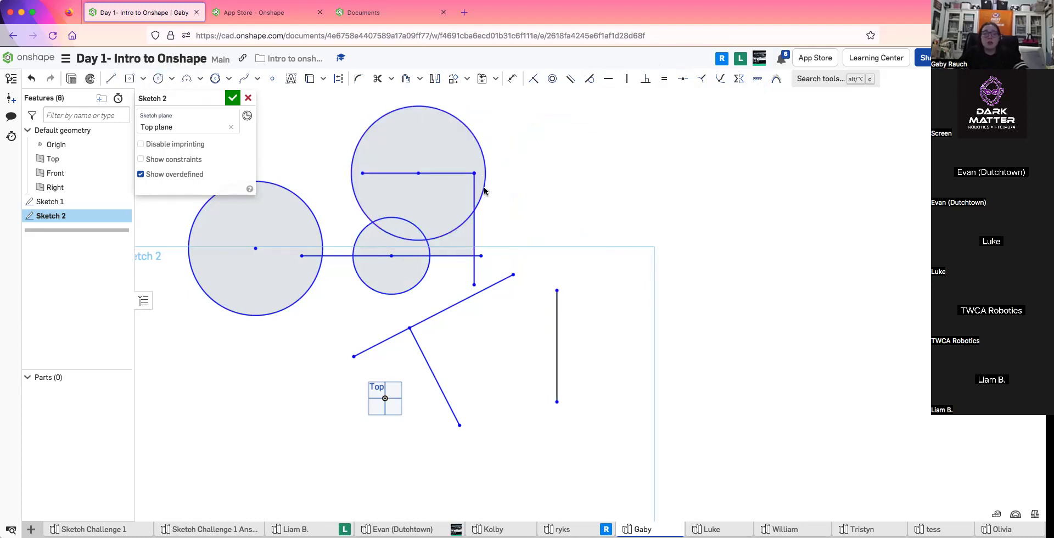
scroll(563, 263, down, 2)
middle_drag(562, 263, 637, 301)
mouse_move(650, 437)
mouse_down()
mouse_move(396, 238)
mouse_move(355, 199)
mouse_move(356, 174)
mouse_up()
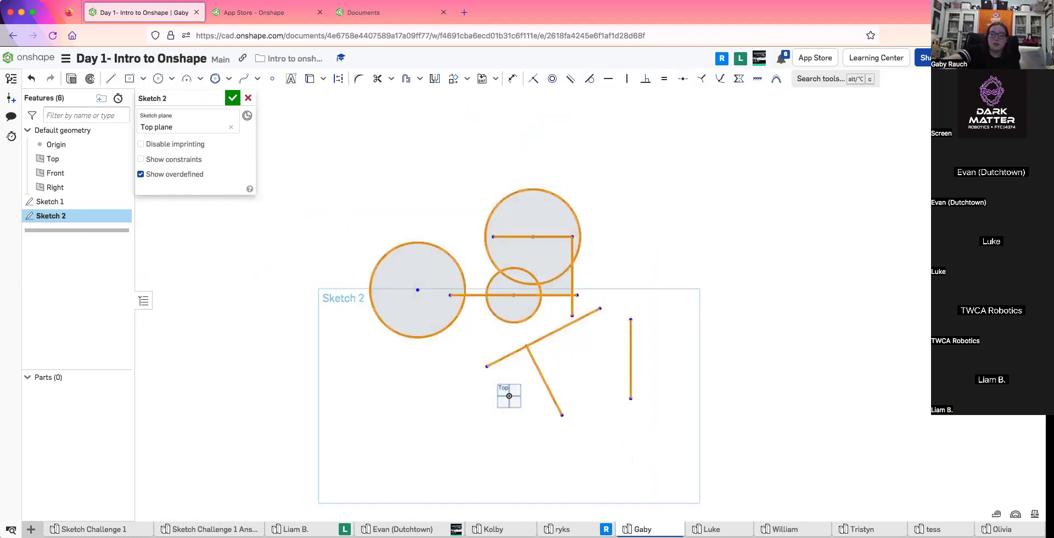
Delete all the selected practice lines and circles
key(Delete)
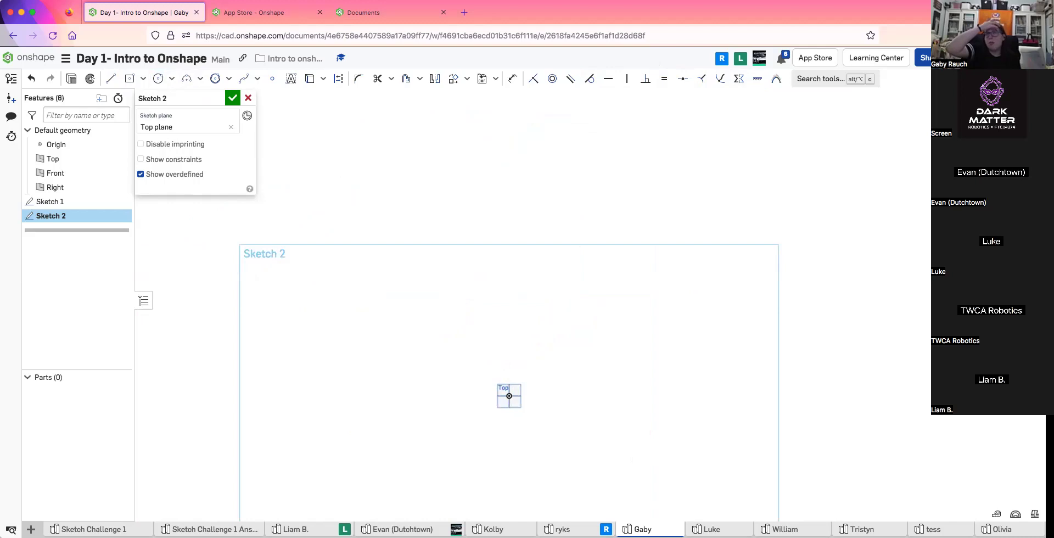
scroll(550, 357, up, 5)
middle_drag(522, 371, 636, 186)
scroll(482, 334, up, 1)
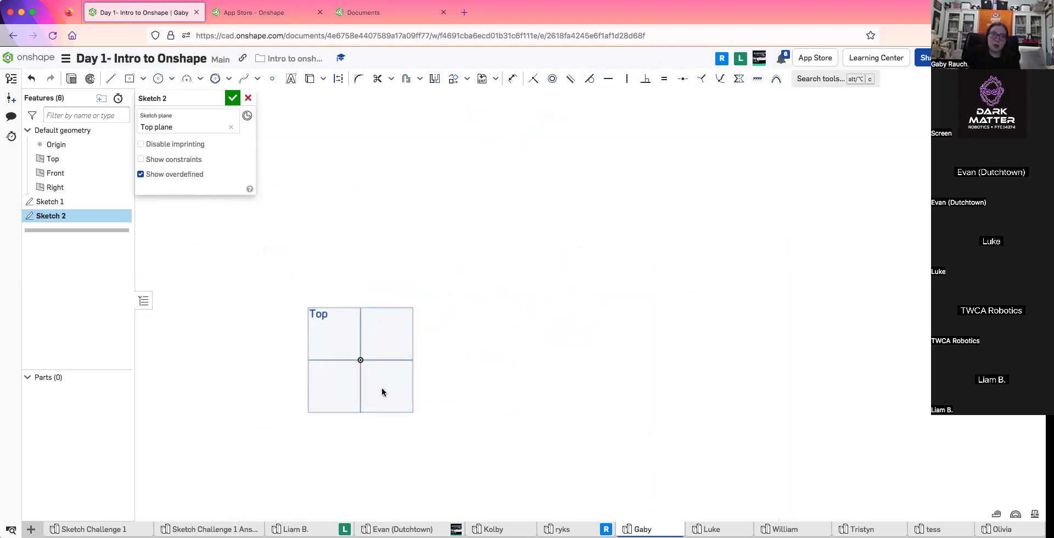
Draw a diagonal line near the origin and dimension its length to 5
click(110, 79)
click(405, 233)
click(514, 307)
click(512, 79)
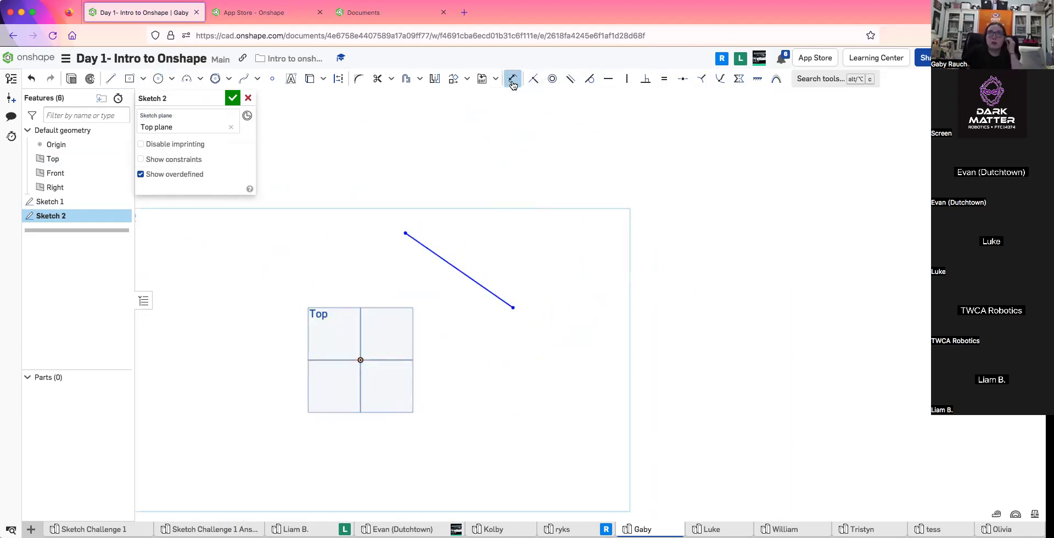
click(459, 270)
click(508, 196)
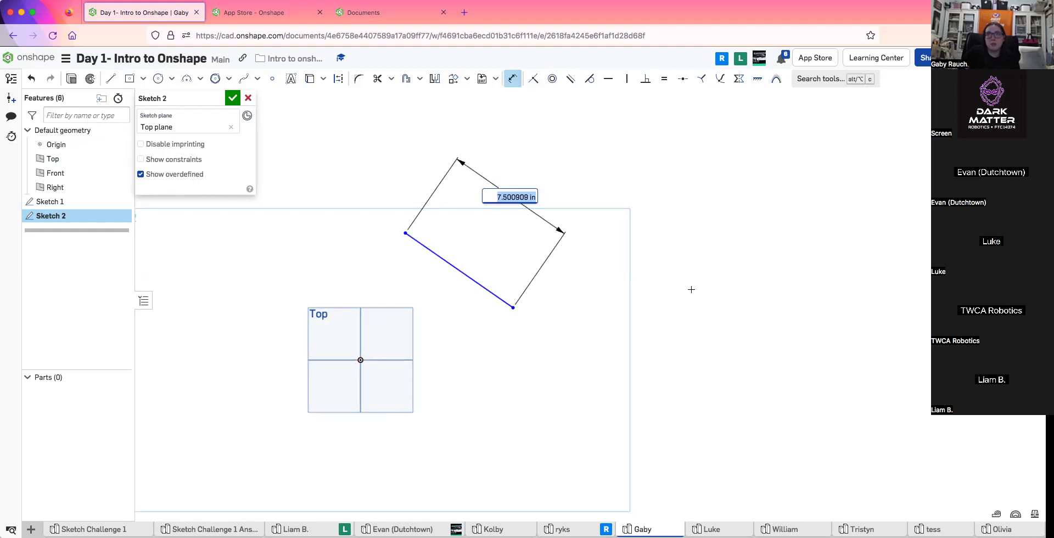
text(5)
key(Return)
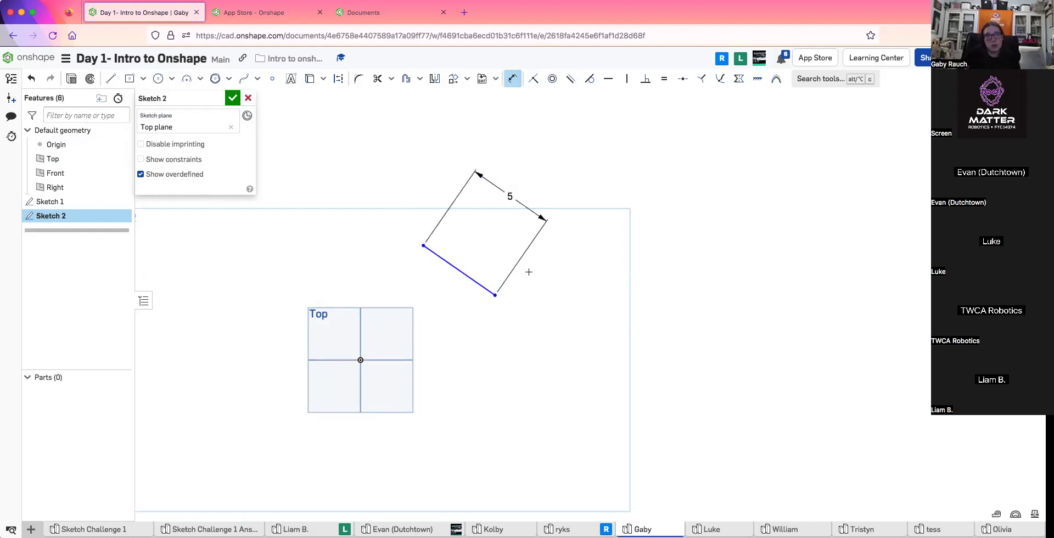
Delete the dimensioned line, leaving the sketch empty
click(512, 78)
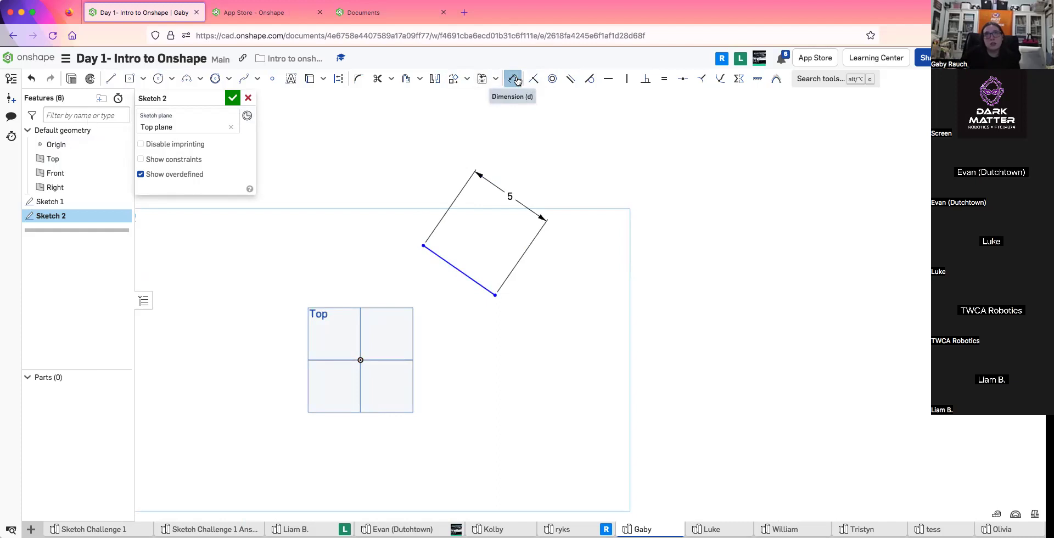
click(460, 273)
key(Delete)
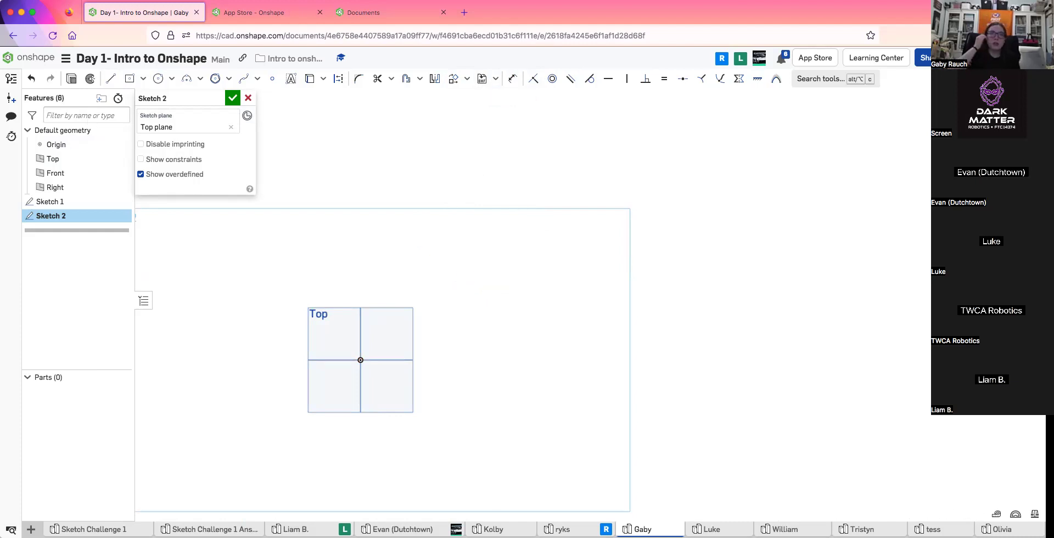
Draw a centre-point square on the origin and a second rectangle to its right
click(130, 80)
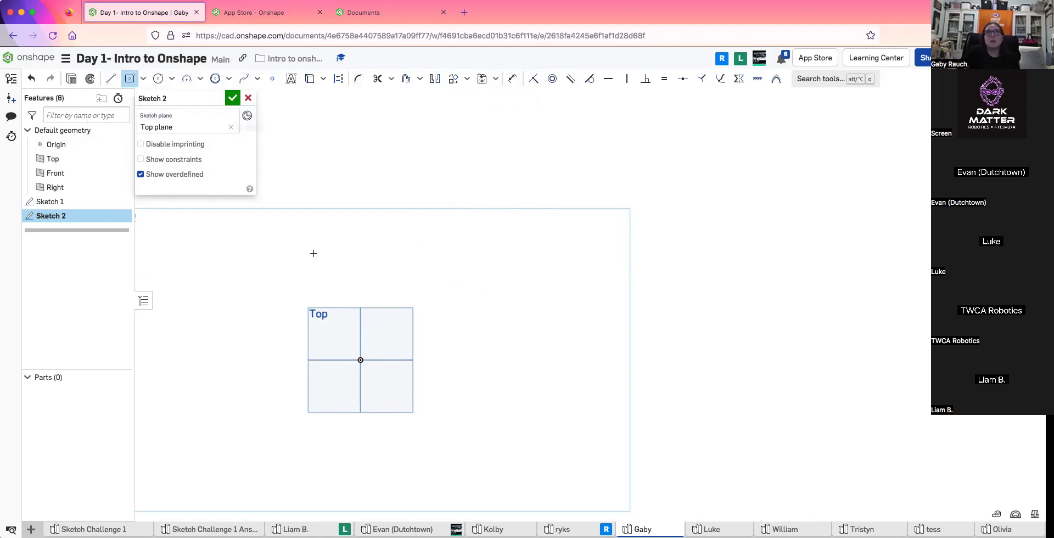
click(361, 361)
click(442, 440)
click(494, 332)
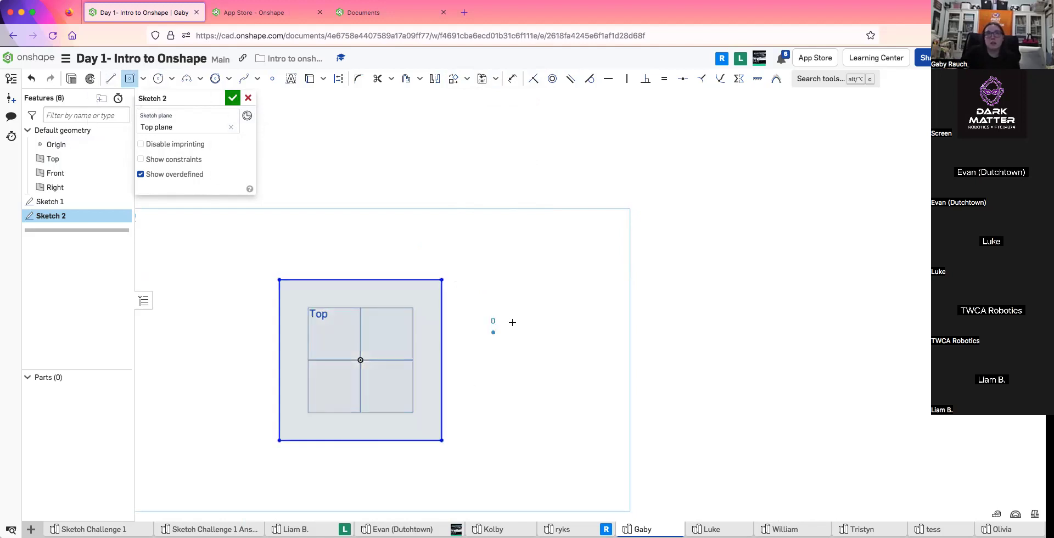
click(588, 221)
click(129, 78)
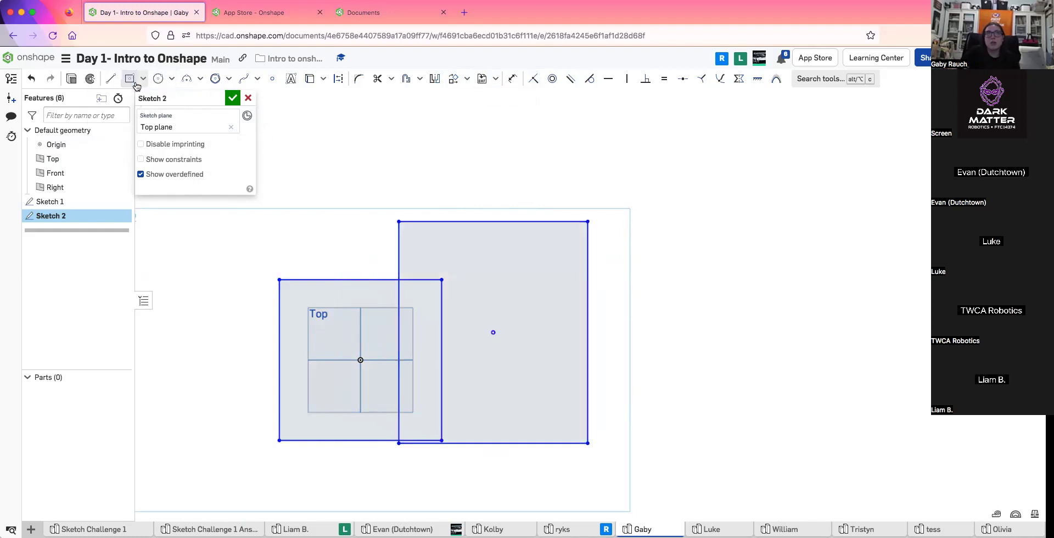
Resize the square, then delete the extra rectangle and the square's right edge
mouse_move(442, 280)
mouse_down()
mouse_move(463, 249)
mouse_move(389, 332)
mouse_move(419, 290)
mouse_move(454, 282)
mouse_move(457, 267)
mouse_up()
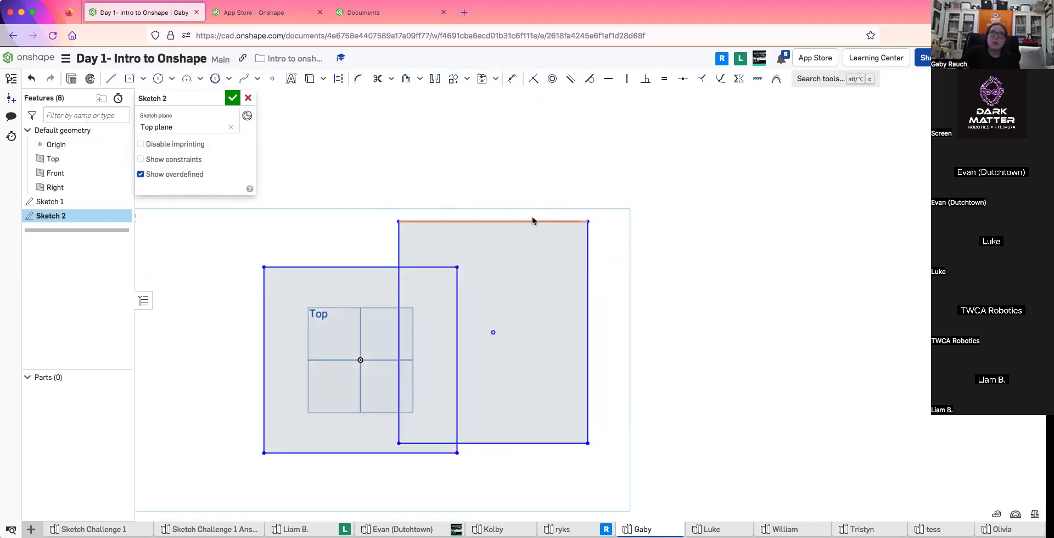
drag(375, 203, 653, 458)
key(Delete)
Redraw the square's right side and dimension its top edge to 12
click(111, 78)
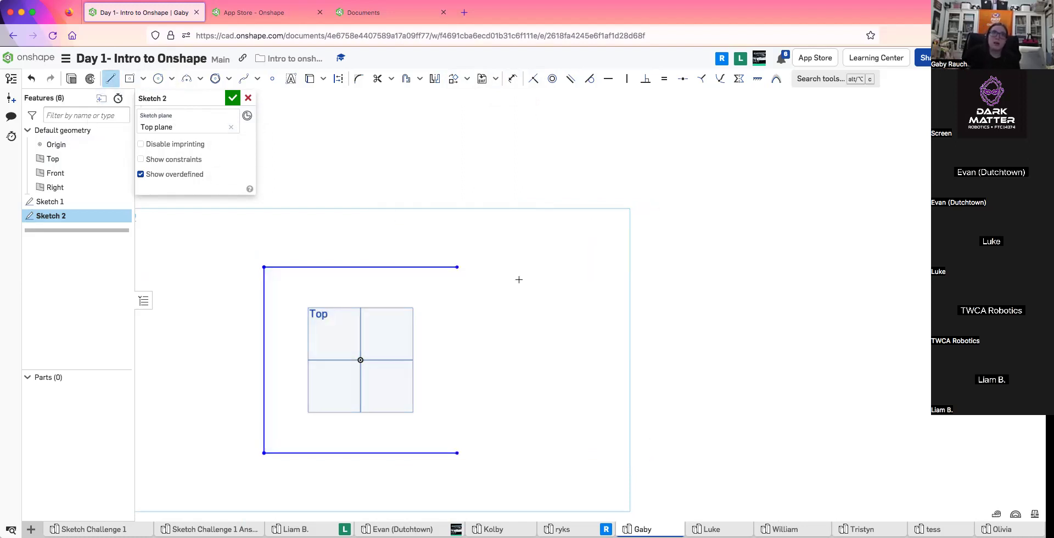
click(457, 266)
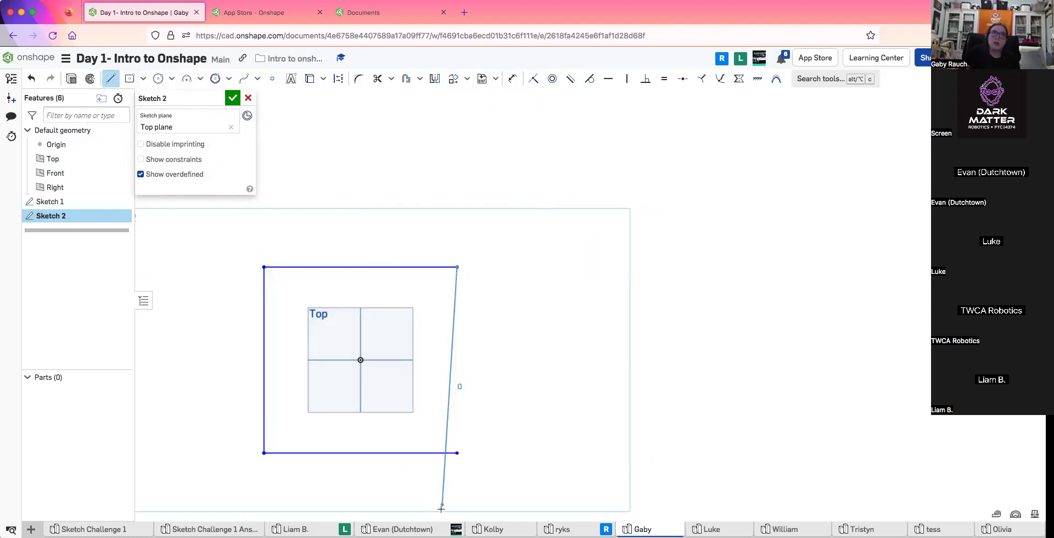
click(457, 453)
key(d)
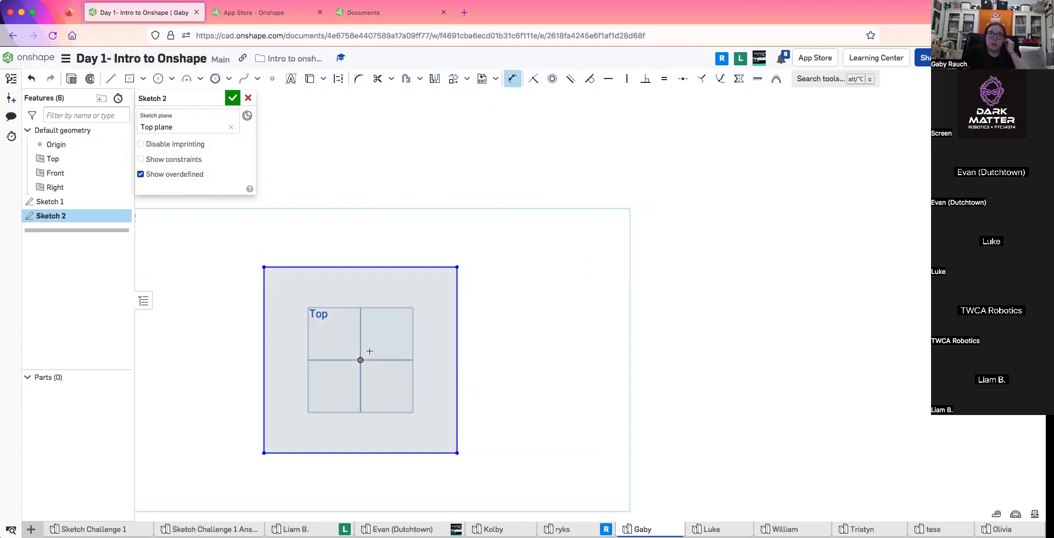
key(n)
click(438, 255)
click(442, 211)
text(12)
key(Return)
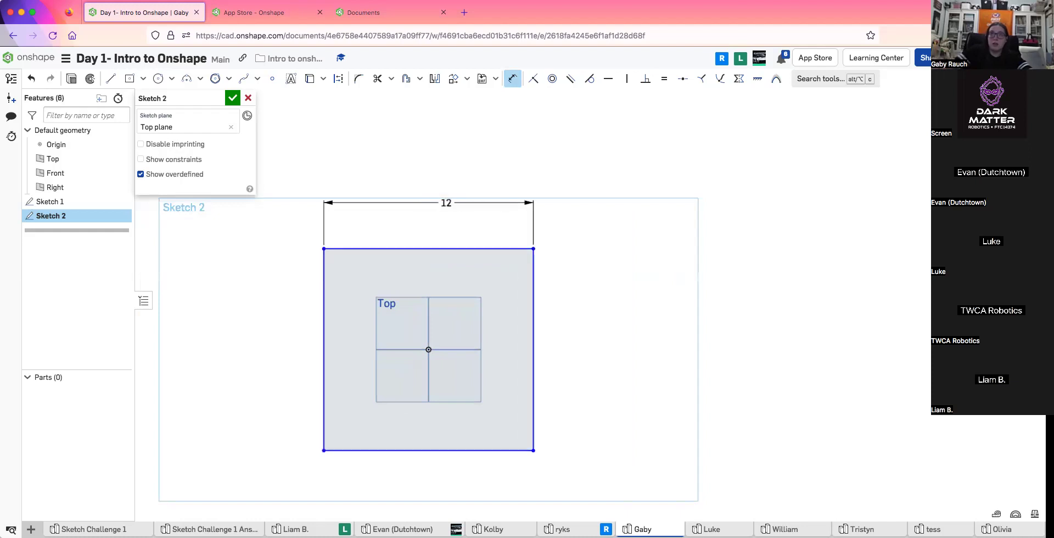
Make the right edge equal to the top and vertical, restoring a 12 by 12 square
click(664, 78)
click(513, 249)
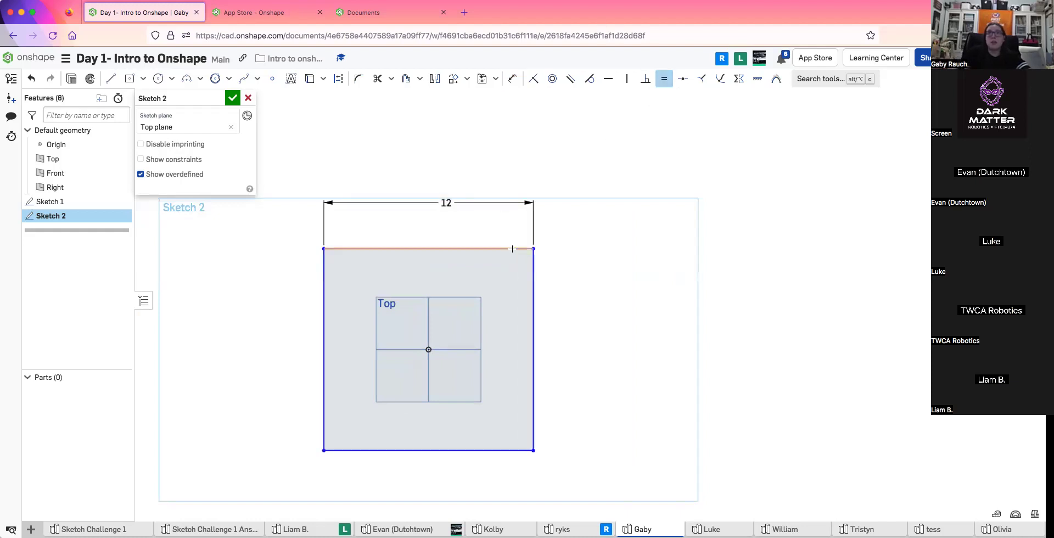
click(535, 278)
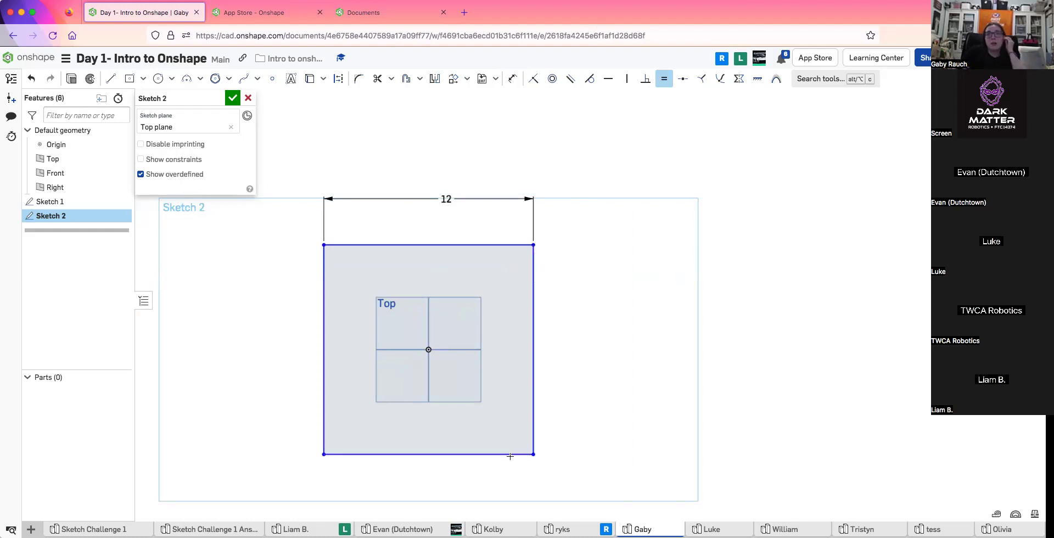
key(Escape)
drag(535, 457, 568, 468)
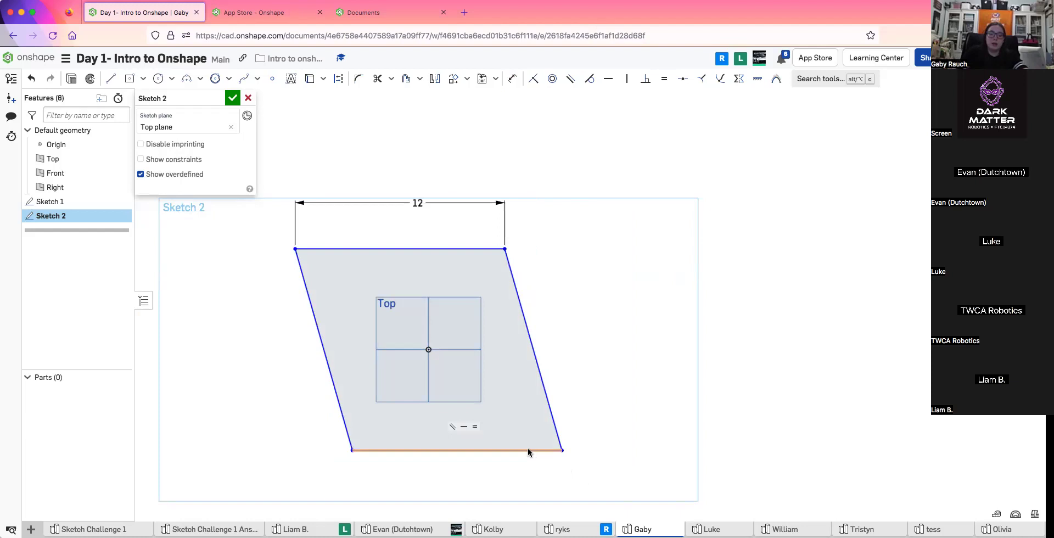
key(v)
click(538, 373)
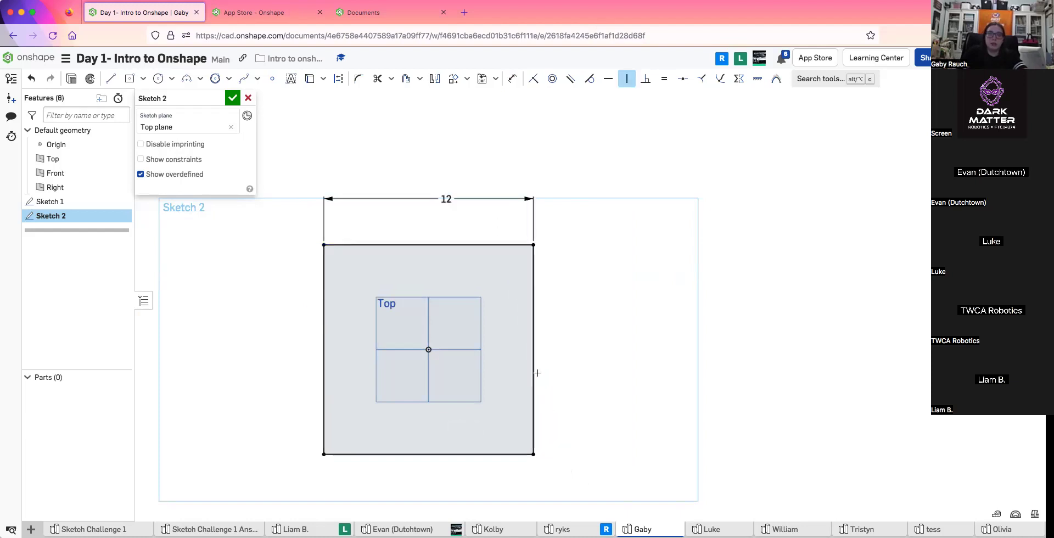
key(Escape)
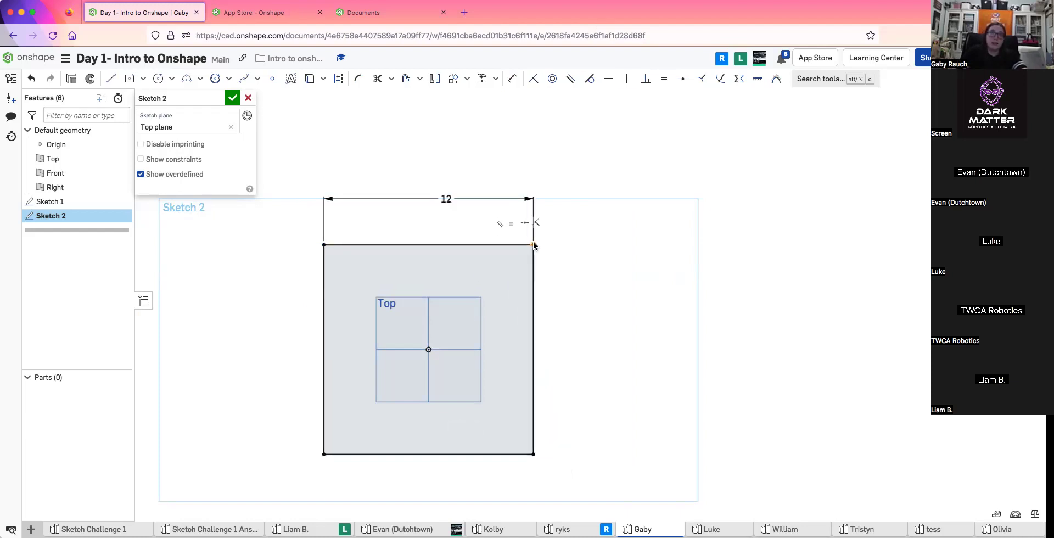
Check the top edge length, then box-select the whole square to remove it
click(336, 237)
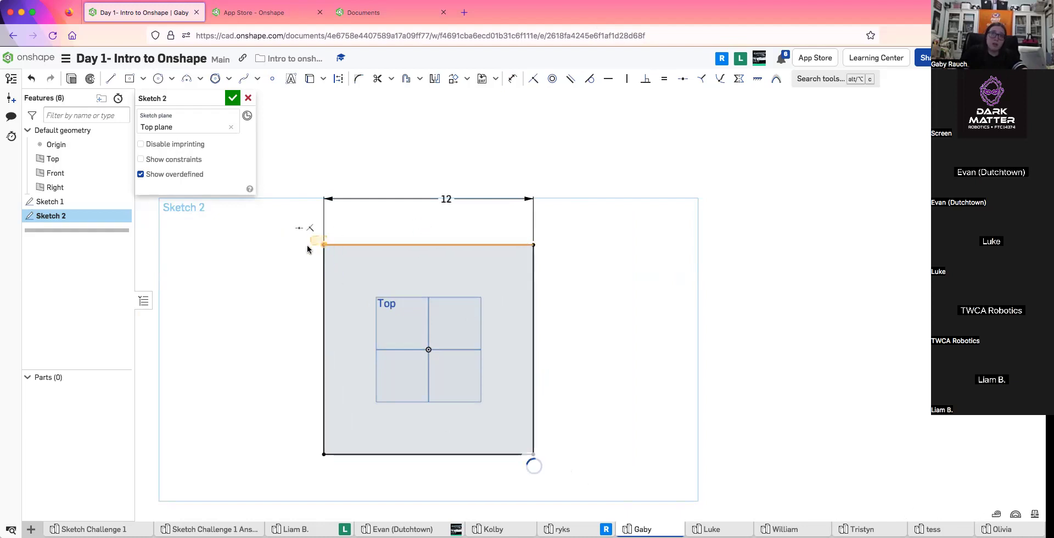
click(298, 262)
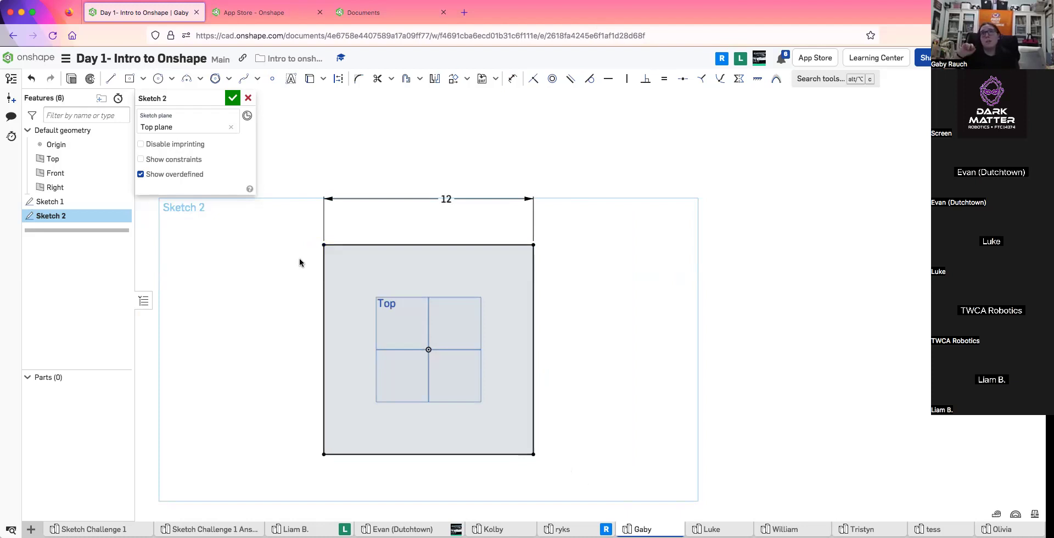
drag(288, 173, 572, 478)
key(Escape)
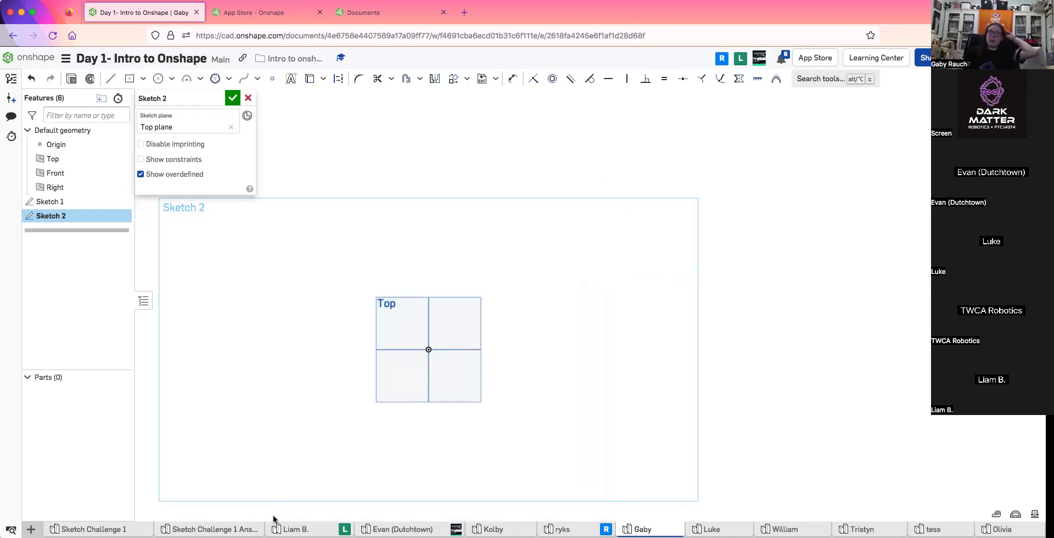
Switch to the Sketch Challenge 1 studio and orient the view onto Sketch 1
scroll(390, 410, up, 3)
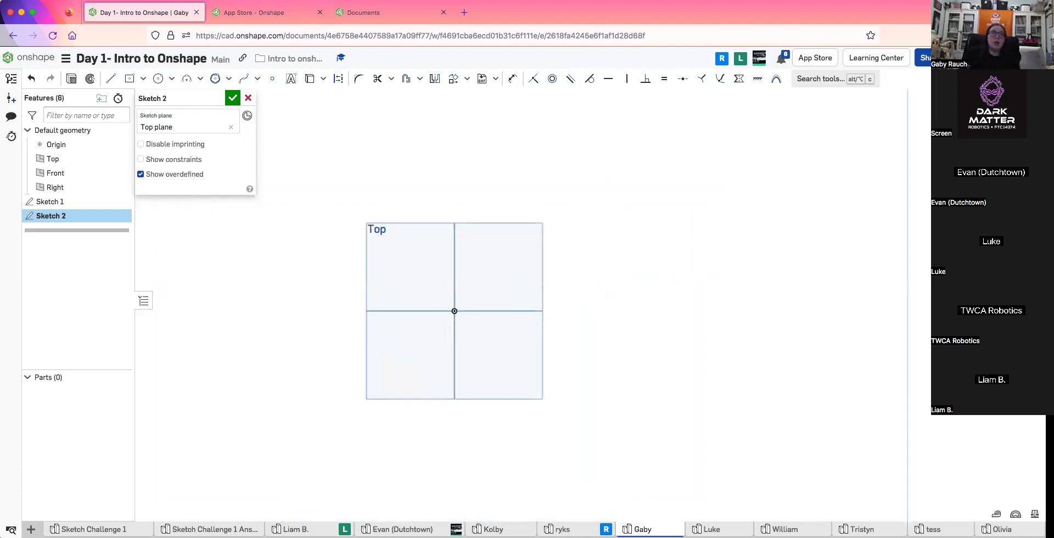
click(92, 530)
mouse_move(384, 496)
right_down()
mouse_move(469, 447)
mouse_move(483, 468)
mouse_move(587, 346)
right_up()
middle_drag(587, 346, 371, 429)
right_drag(371, 428, 385, 423)
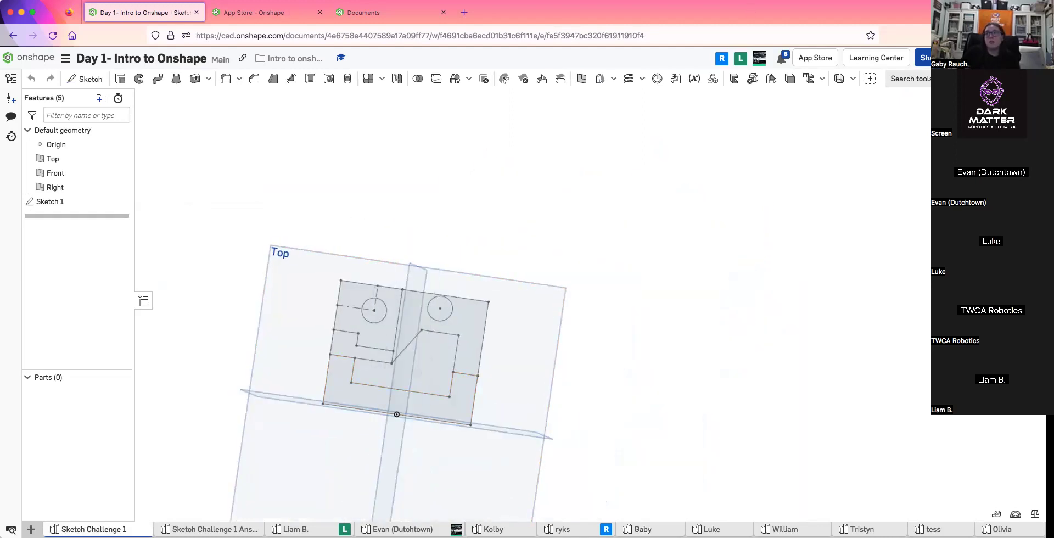
Edit Sketch 1 in top view and reposition its 0.5, 1.5, 0.75 and ø0.5 labels
key(shift+5)
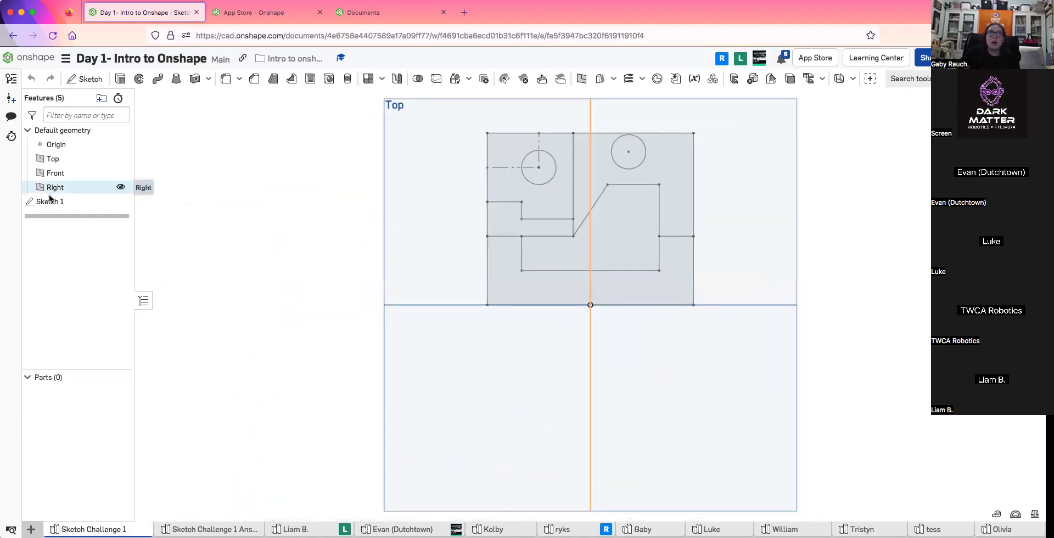
double_click(48, 202)
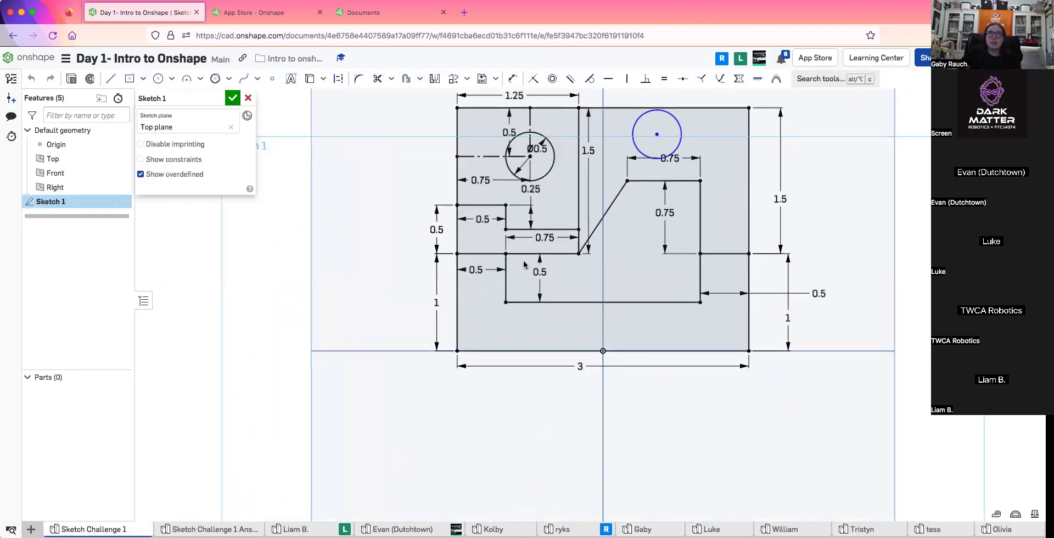
drag(618, 202, 625, 212)
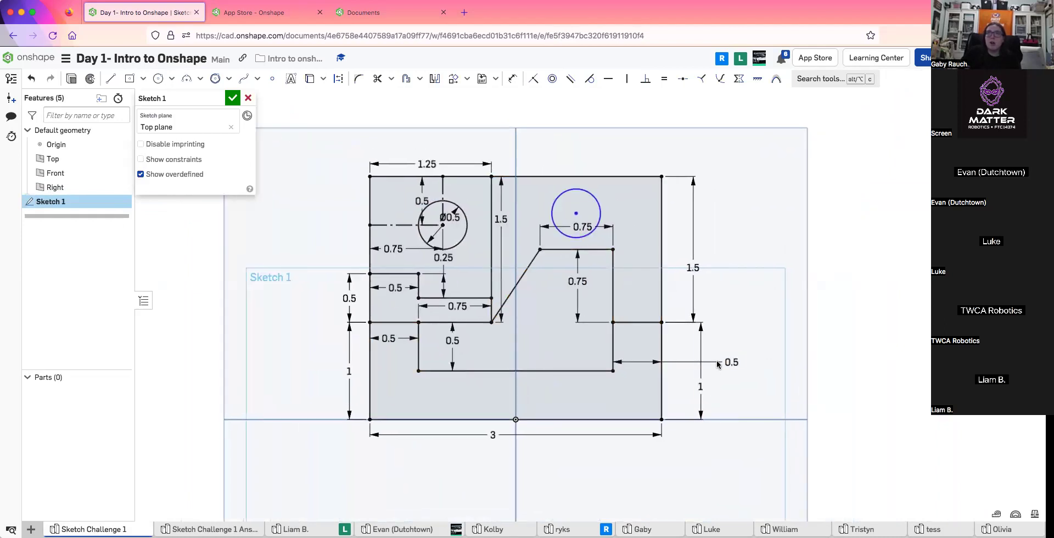
click(637, 385)
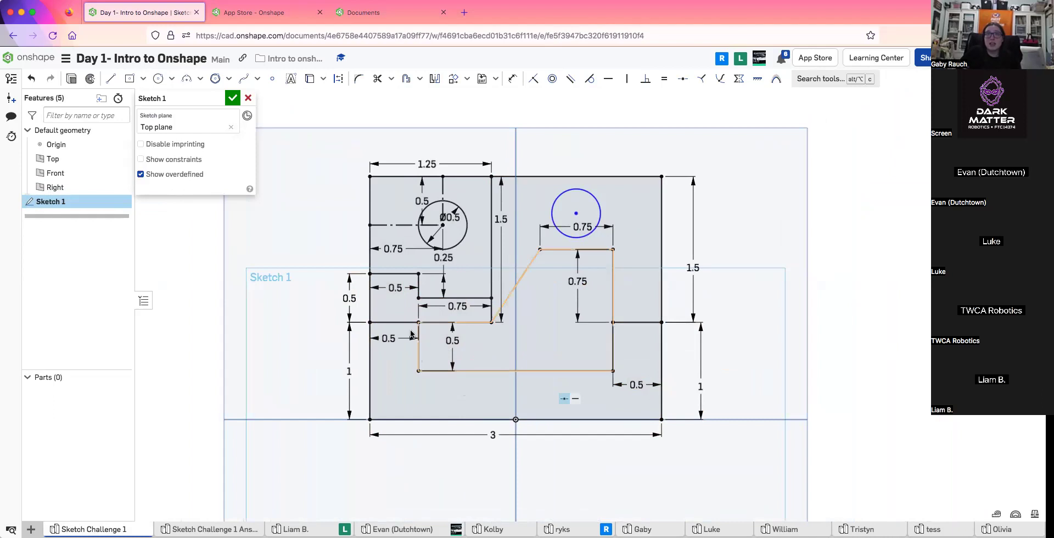
drag(393, 288, 395, 292)
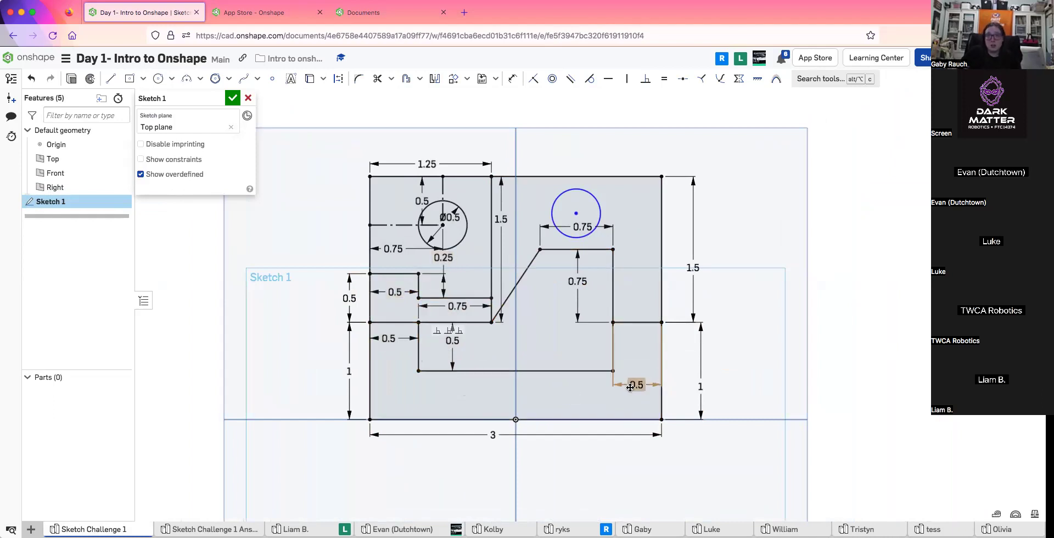
mouse_move(512, 217)
mouse_down()
mouse_move(495, 218)
mouse_move(515, 219)
mouse_up()
drag(577, 240, 627, 279)
drag(693, 268, 688, 268)
drag(452, 216, 476, 249)
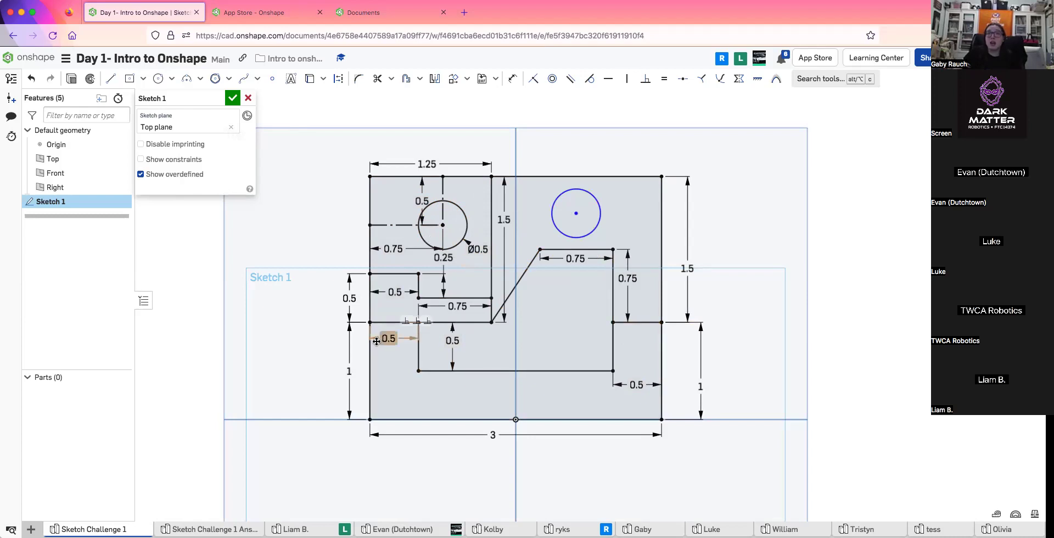
Set the bottom-right notch width to 0.6, undoing an accidental value of 6
double_click(639, 385)
text(6)
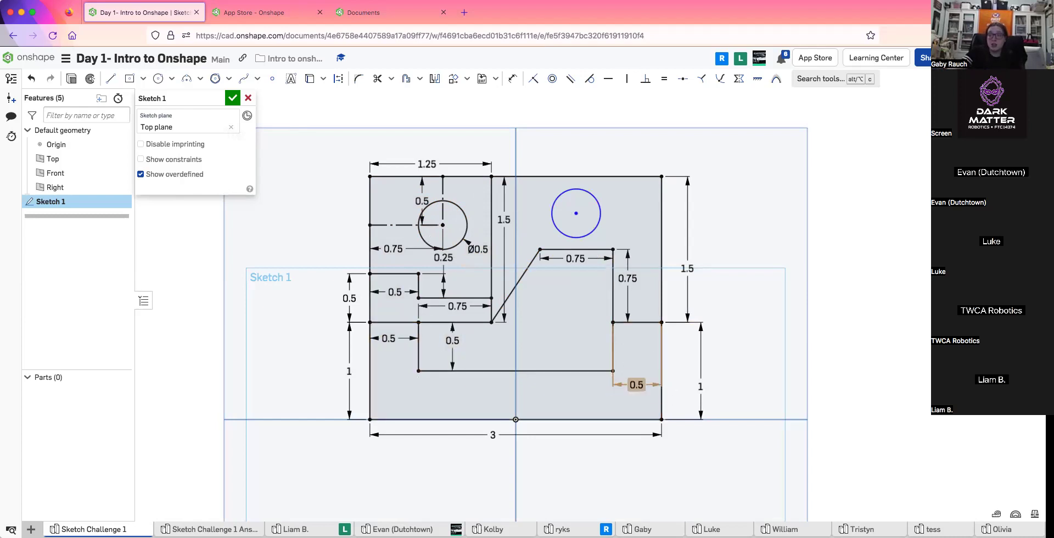
key(Return)
key(ctrl+z)
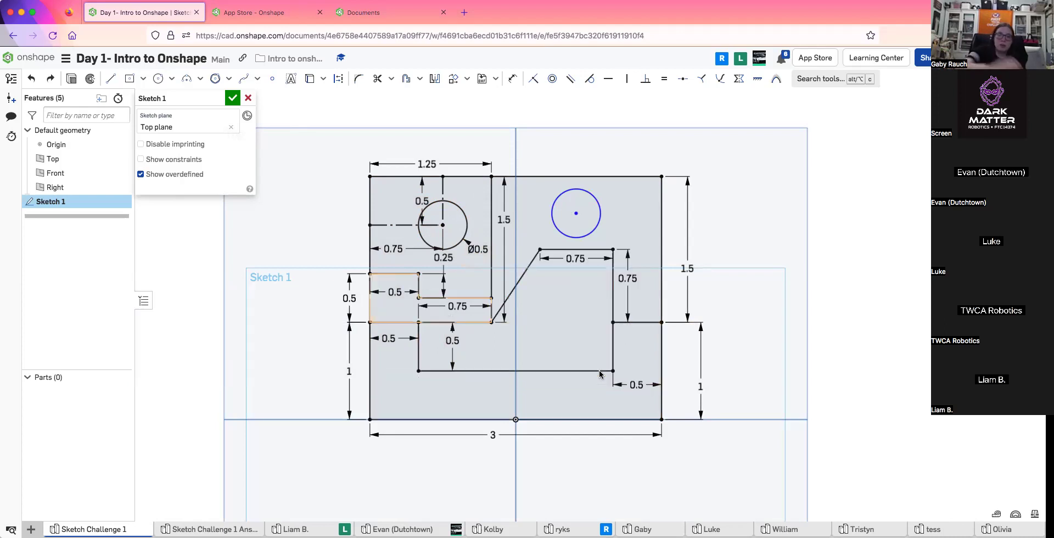
double_click(631, 383)
text(0.6)
key(Return)
Try 0.6 on the lower-left dimension, revert it to 0.5, and finish Sketch 1
double_click(390, 338)
text(0.6)
key(Return)
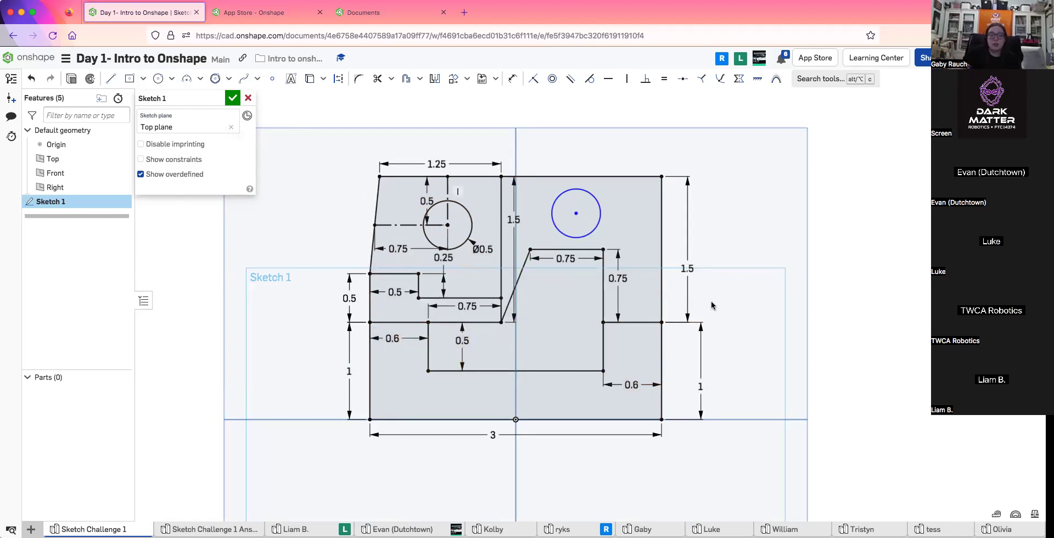
key(super+z)
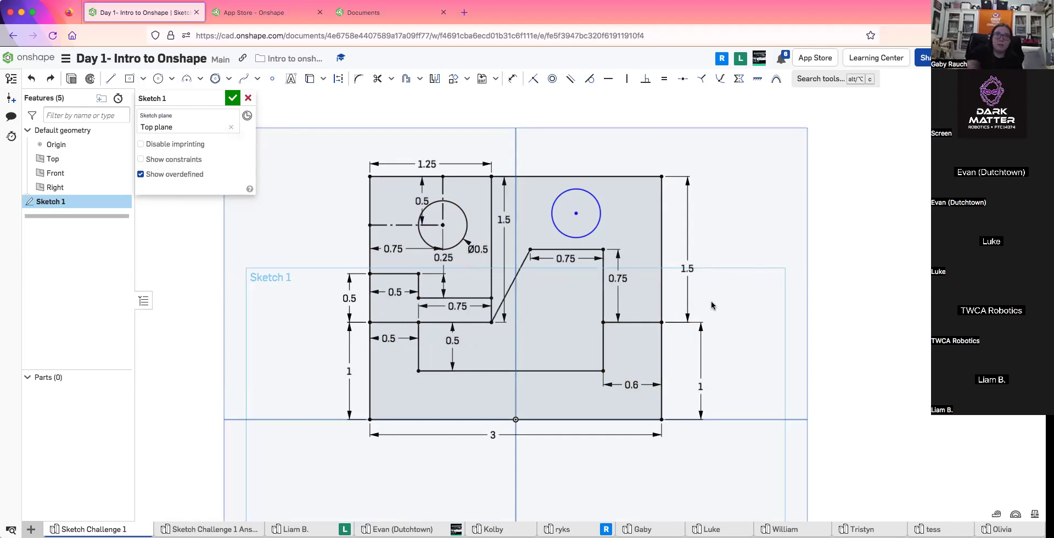
click(233, 99)
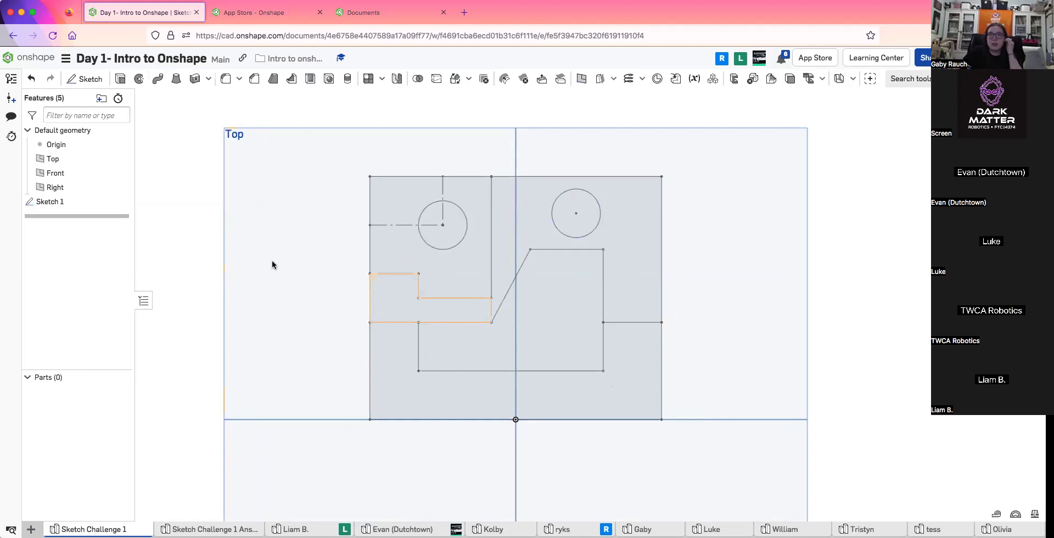
Edit the Answer studio's Sketch 1 face-on and move its 0.75 dimension below the notch edge
click(257, 528)
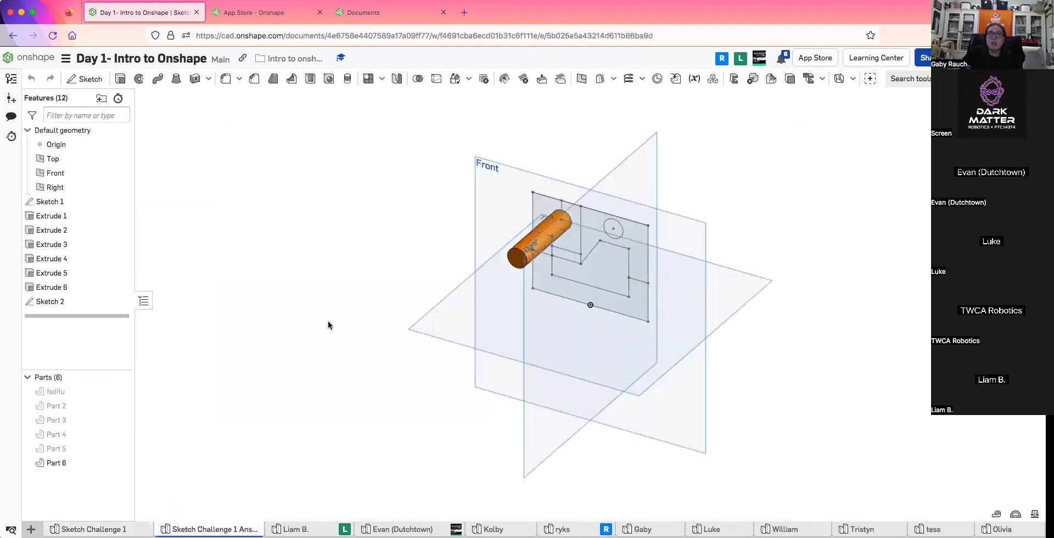
double_click(61, 202)
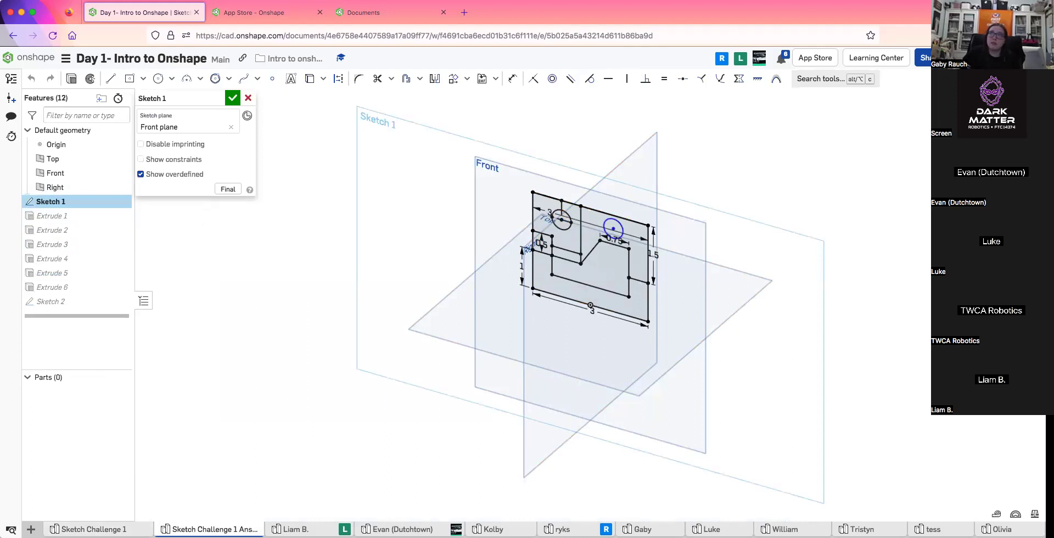
key(n)
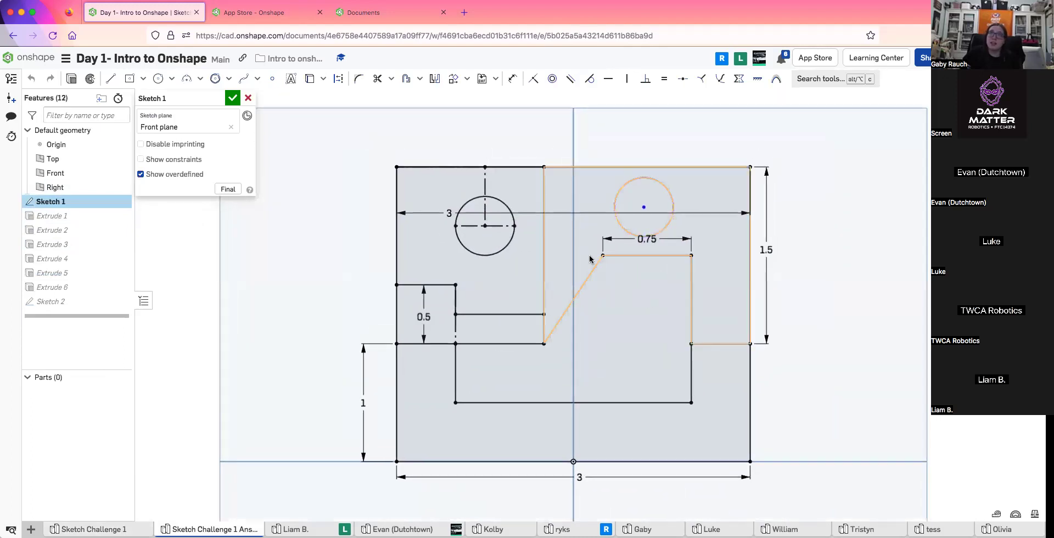
scroll(605, 285, up, 2)
drag(661, 197, 661, 244)
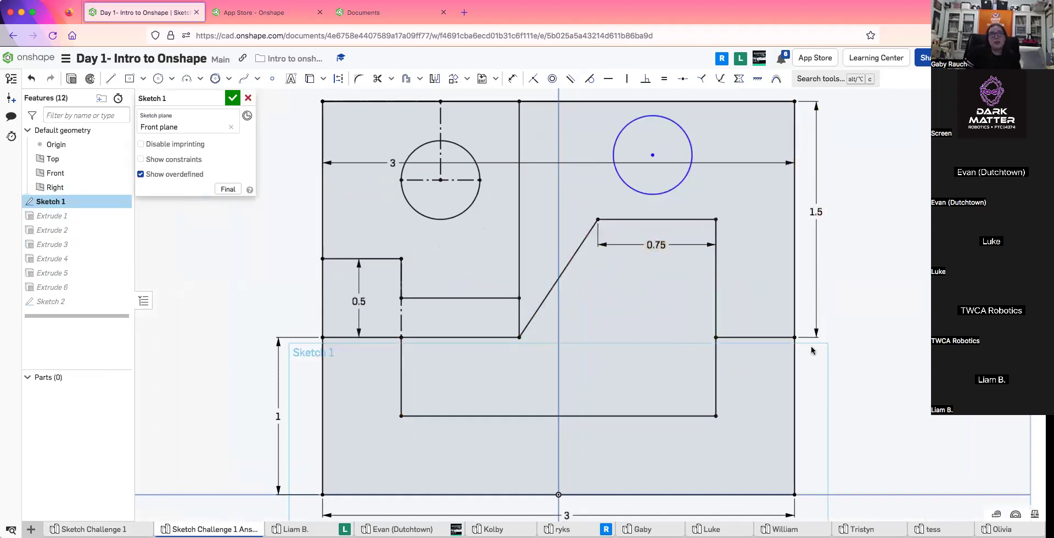
scroll(812, 351, down, 1)
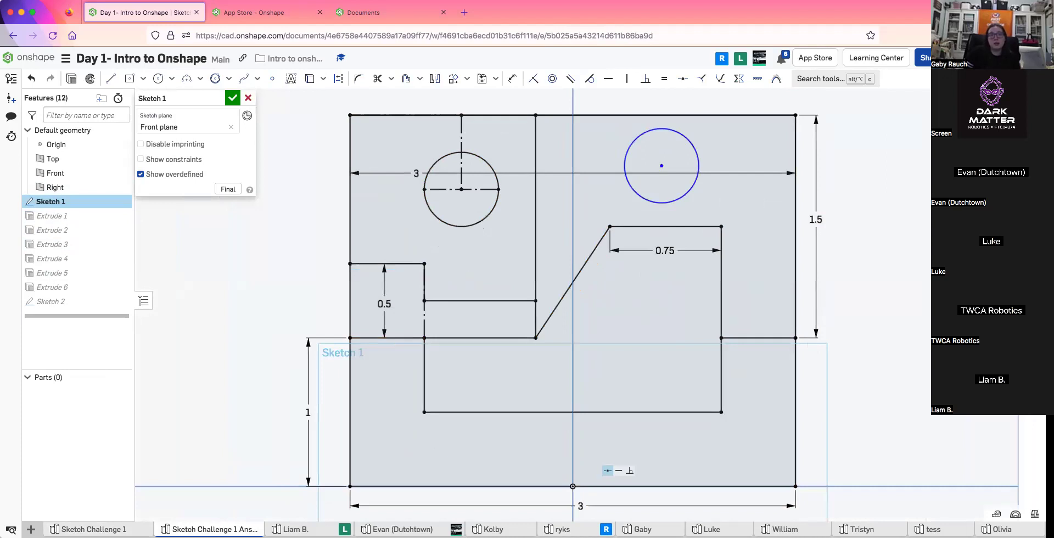
Reopen Sketch 1 in the Sketch Challenge 1 studio to compare, then return to the Answer studio
click(110, 529)
click(69, 188)
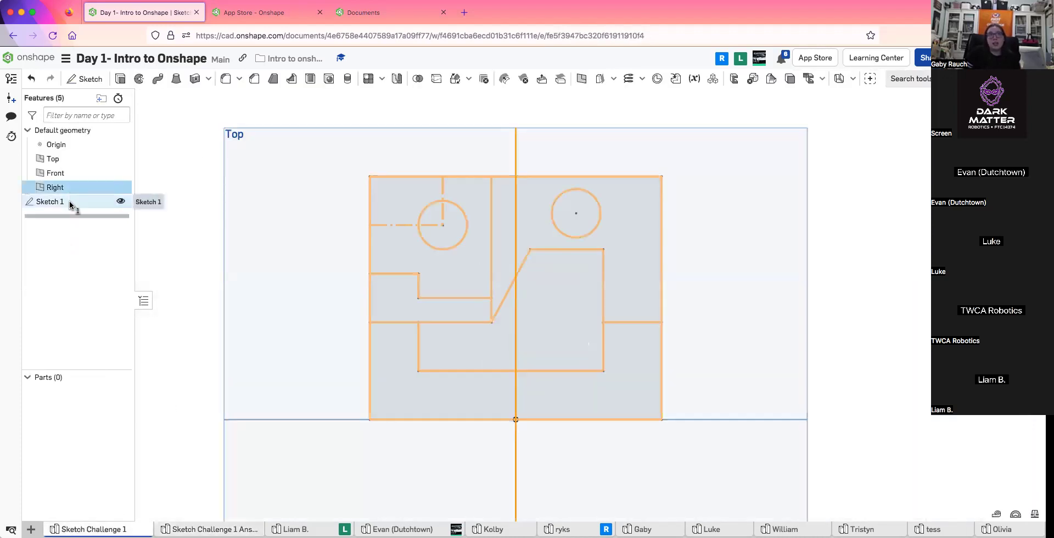
double_click(71, 204)
middle_drag(345, 327, 333, 327)
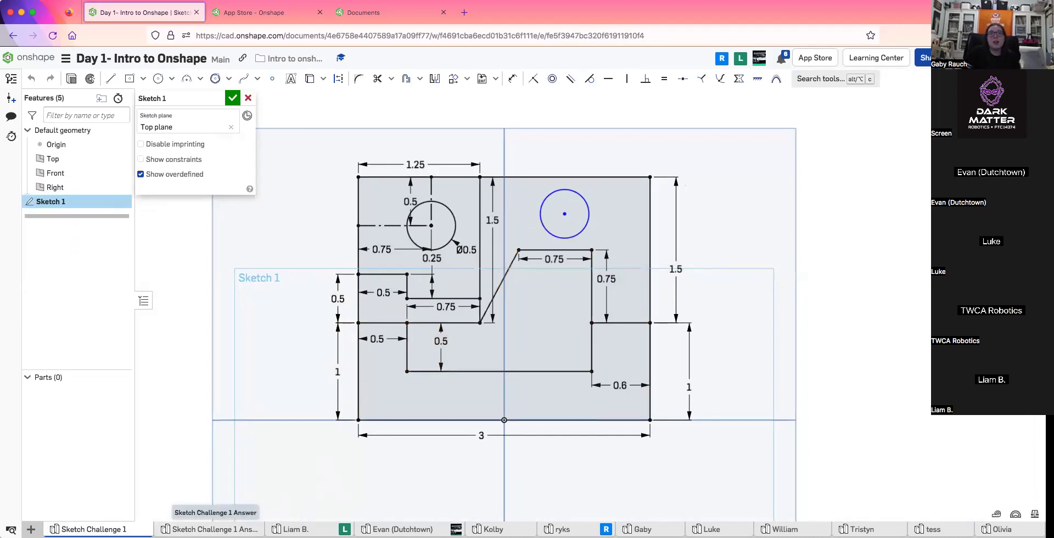
click(209, 529)
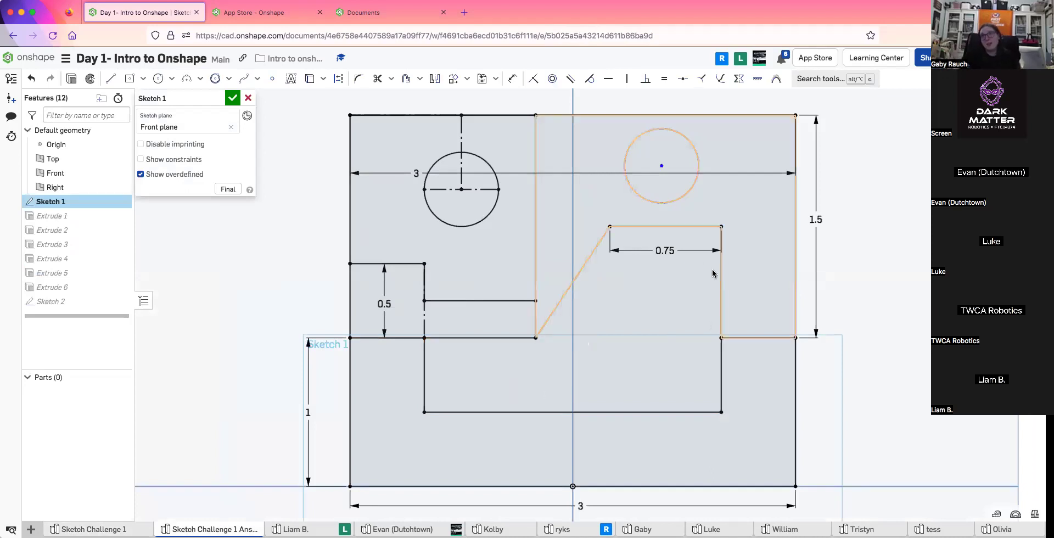
Move the 0.75, 1.5 and top 3 dimensions clear of the sketch, deleting and restoring the 3
drag(667, 251, 667, 250)
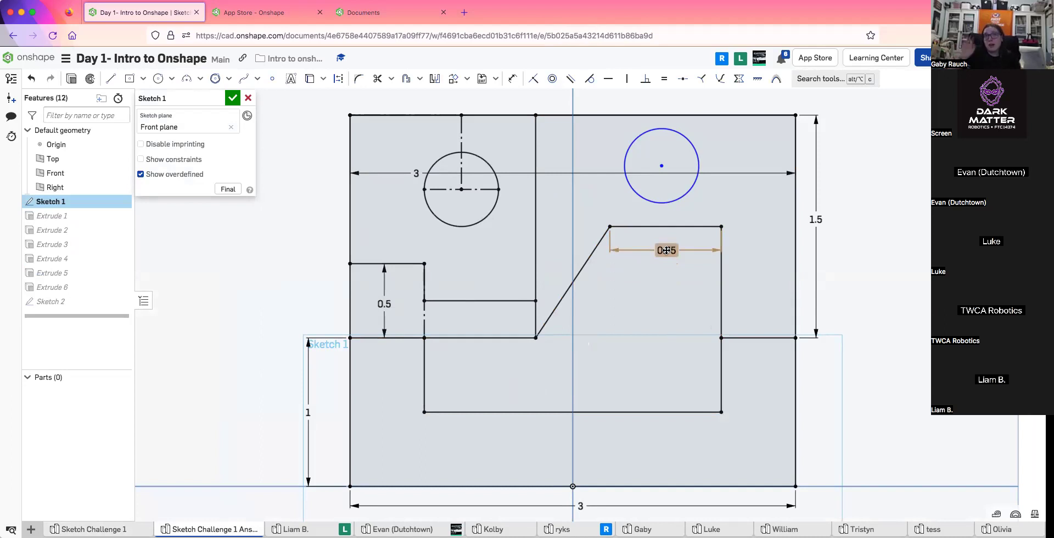
drag(815, 220, 832, 214)
drag(416, 173, 432, 104)
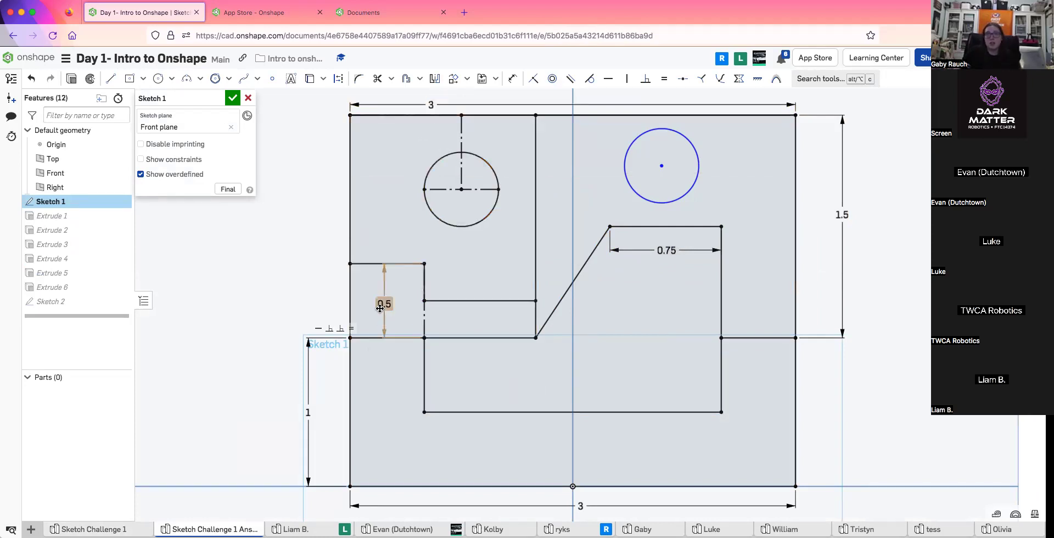
scroll(848, 310, down, 1)
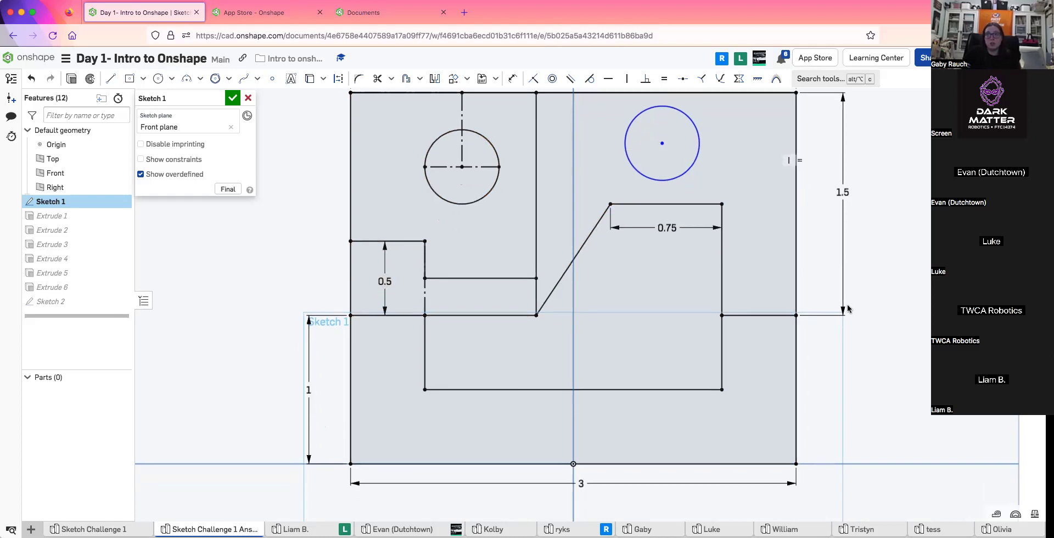
scroll(848, 310, up, 3)
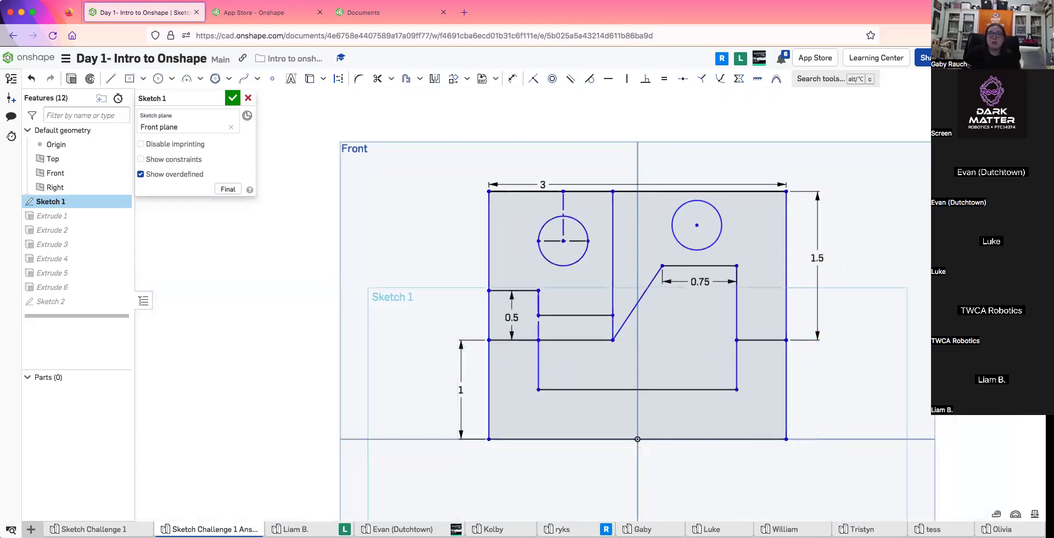
click(544, 184)
key(Delete)
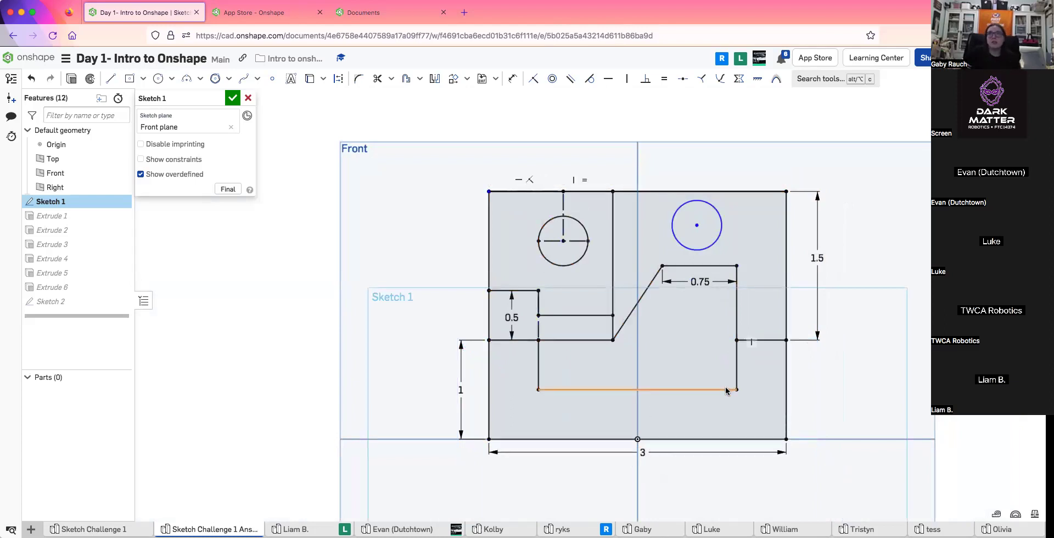
key(super+z)
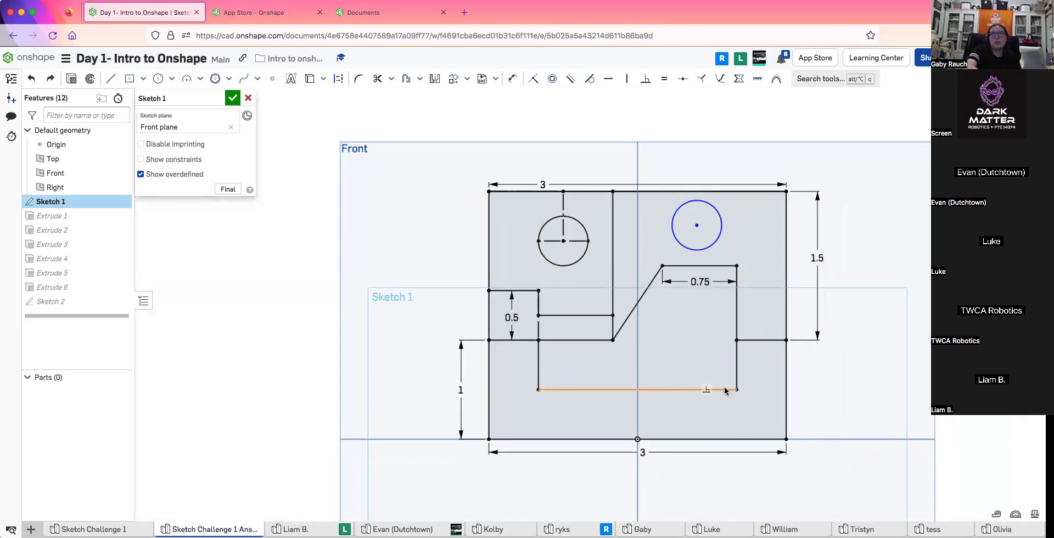
scroll(875, 413, up, 1)
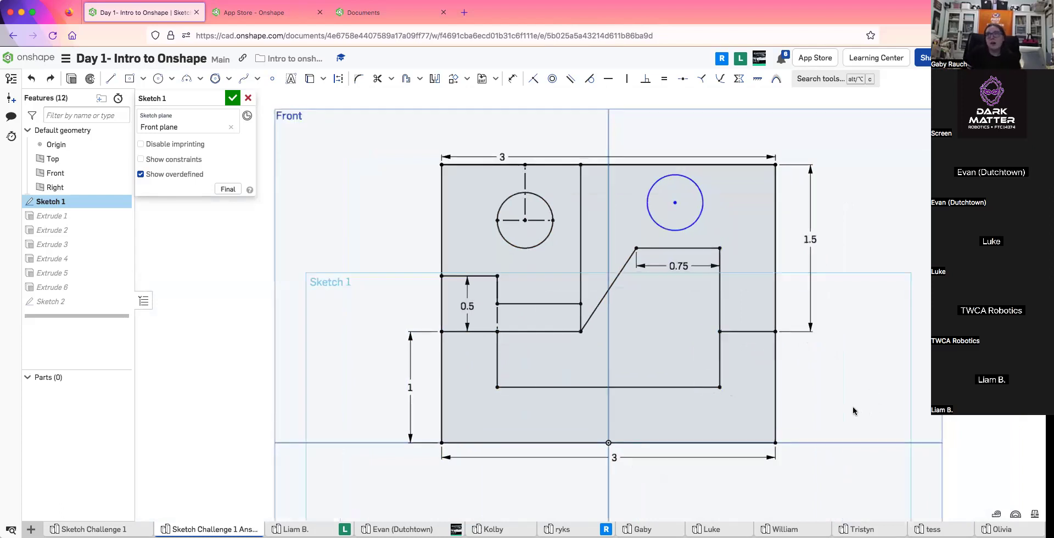
scroll(841, 409, up, 1)
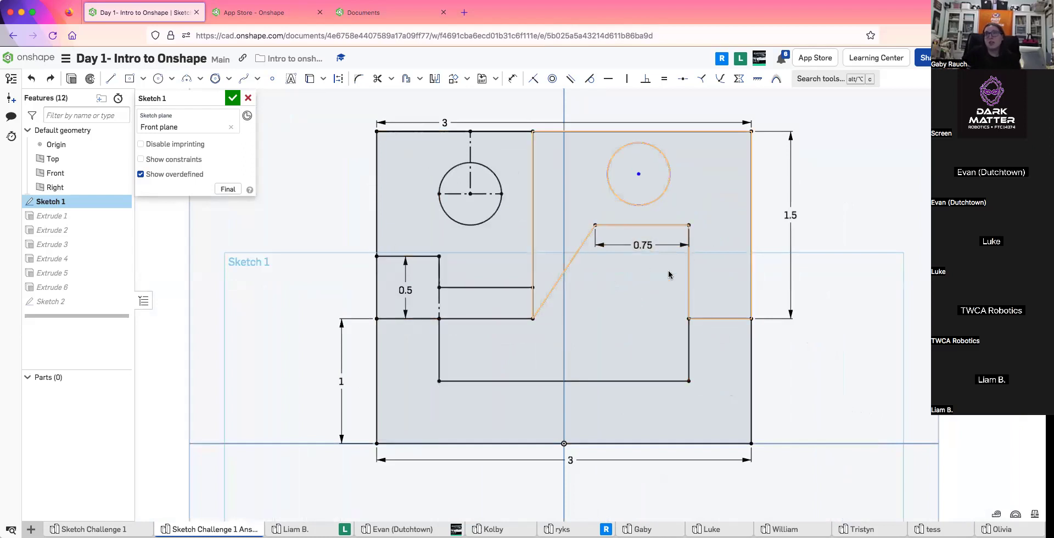
Change the step height to 0.6, revert it to 0.5, and finish Sketch 1
double_click(407, 290)
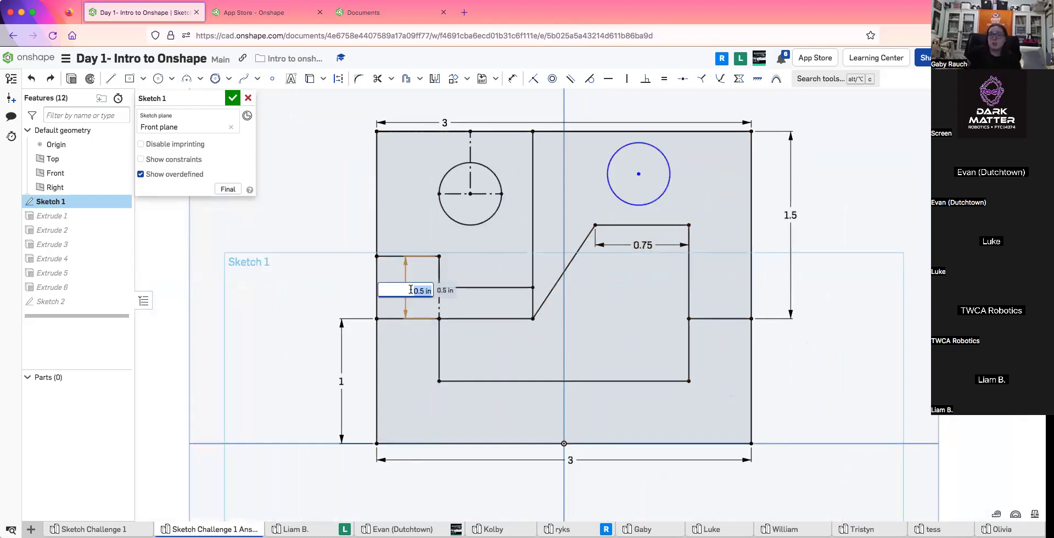
text(.6)
key(Return)
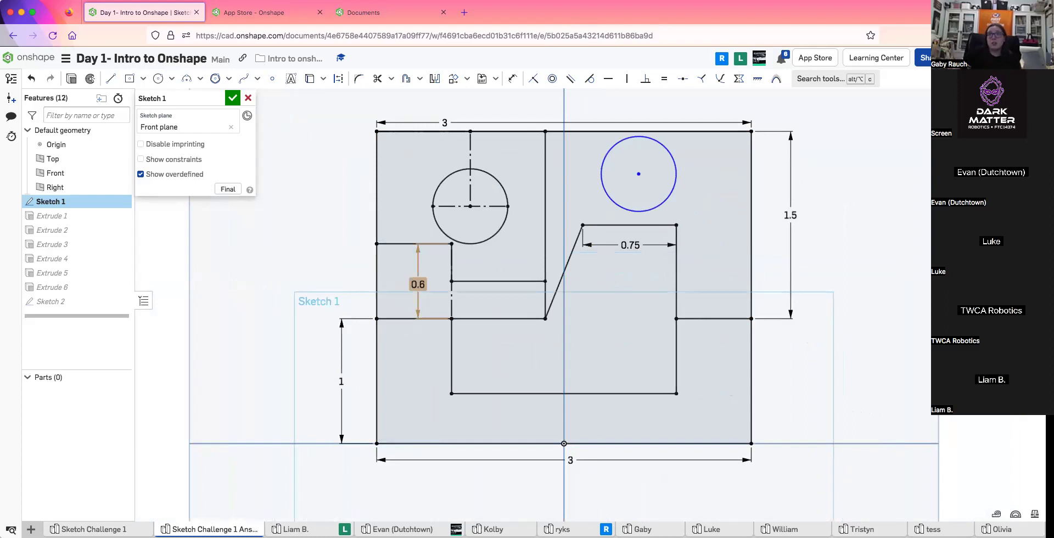
double_click(418, 284)
text(.5)
key(Return)
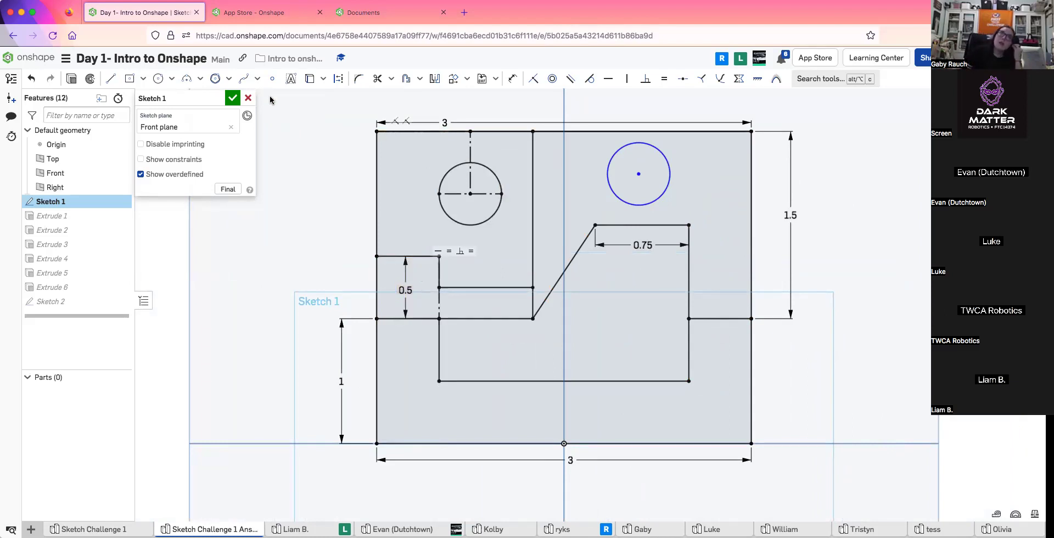
click(233, 98)
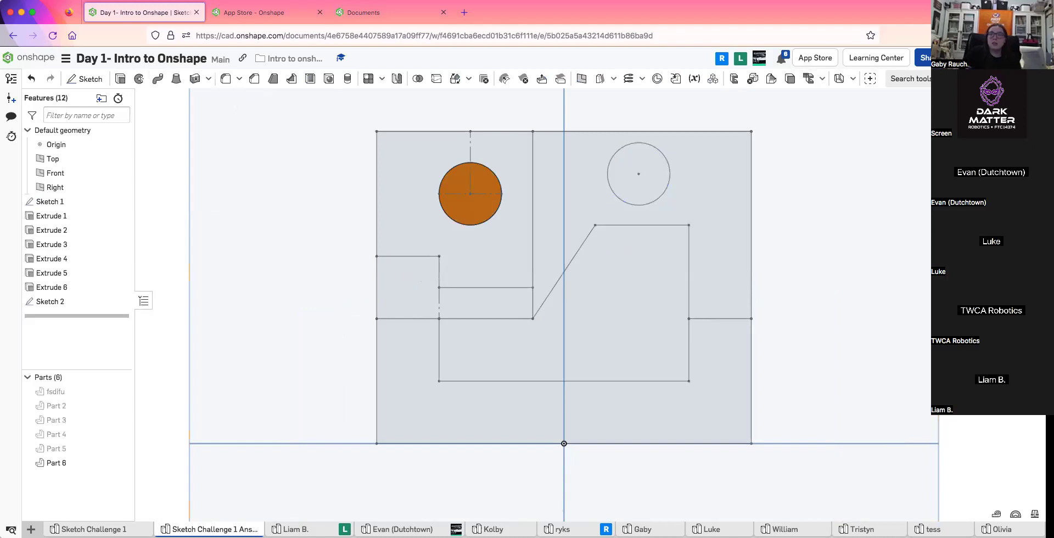
In the student's Part Studio, draw a circle about Ø2.448 left of the origin
click(622, 529)
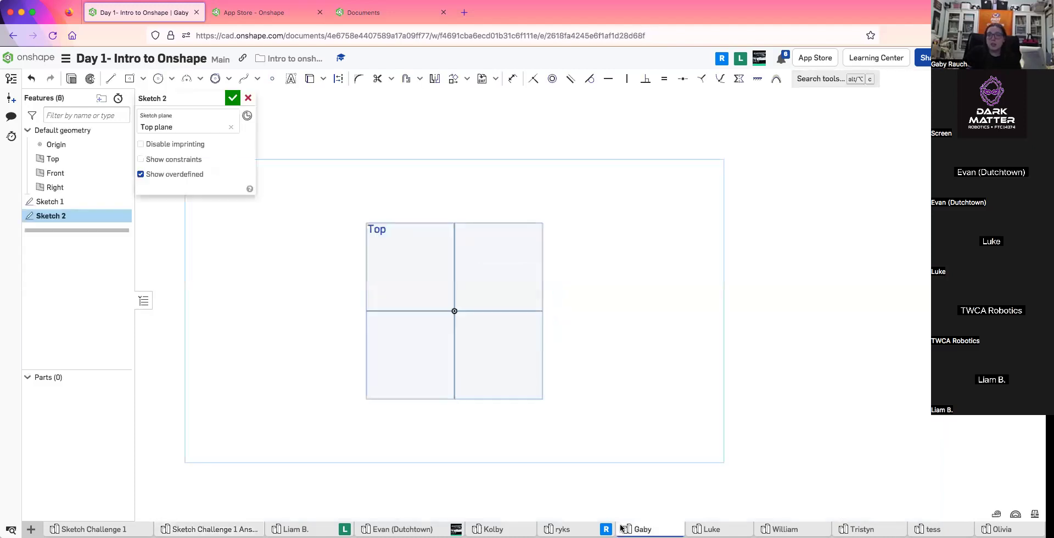
scroll(437, 395, up, 5)
middle_drag(438, 396, 483, 465)
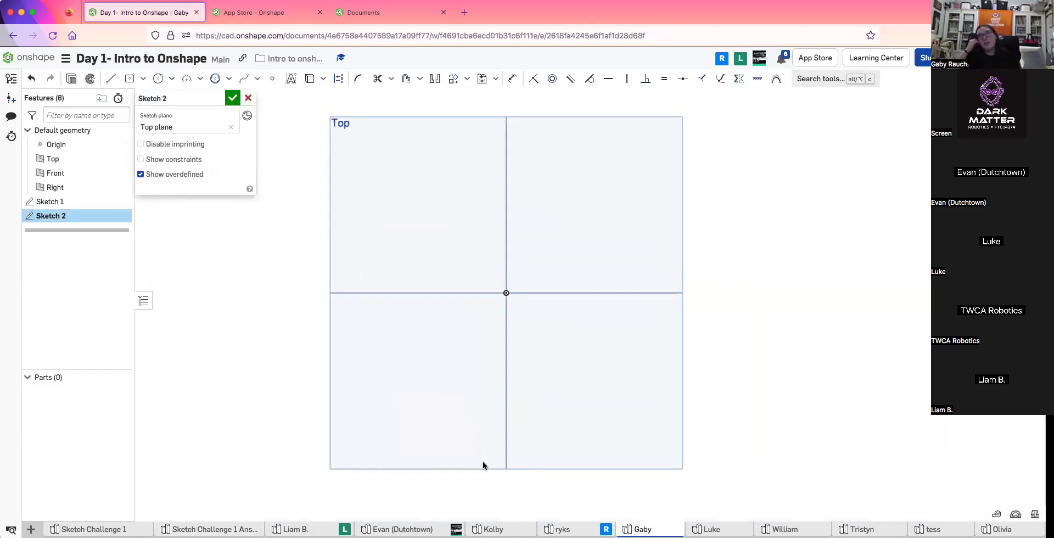
click(158, 79)
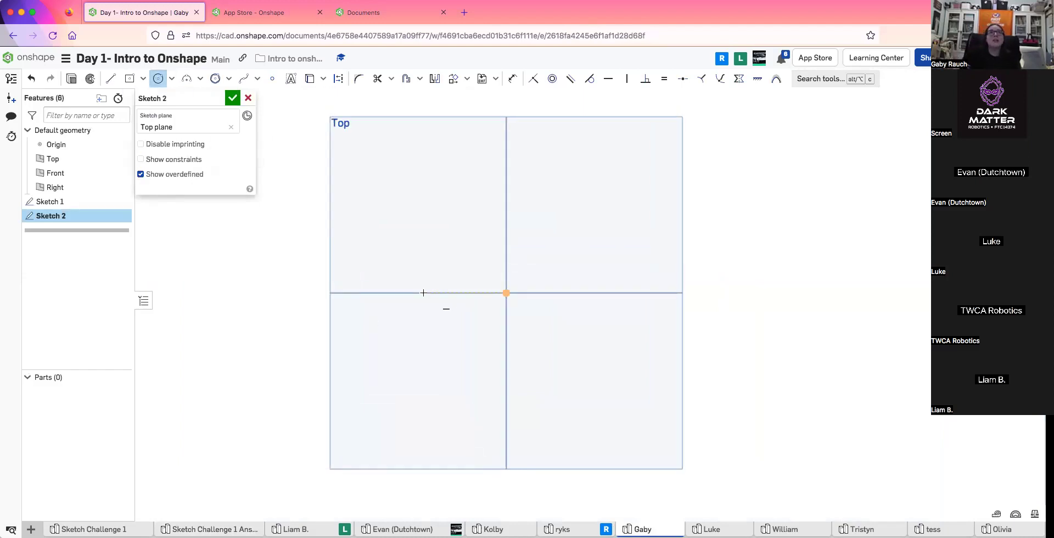
click(400, 294)
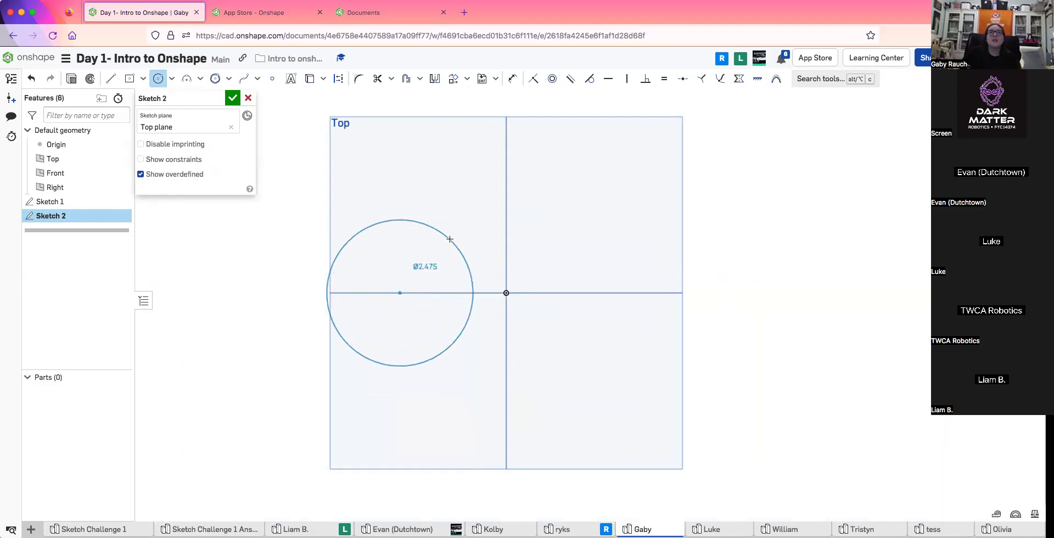
click(450, 239)
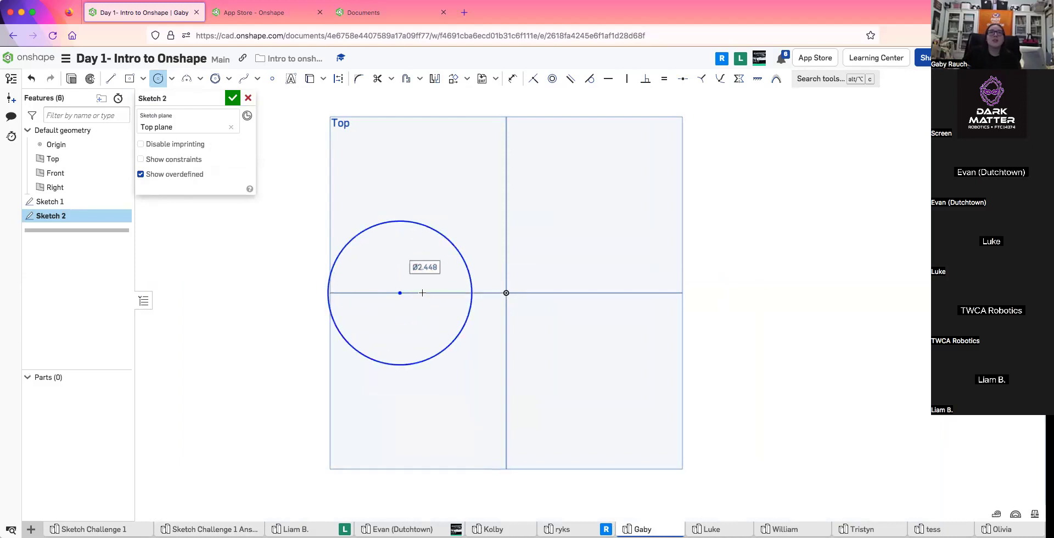
Add a centre-point rectangle right of the circle and accept Sketch 2
click(129, 80)
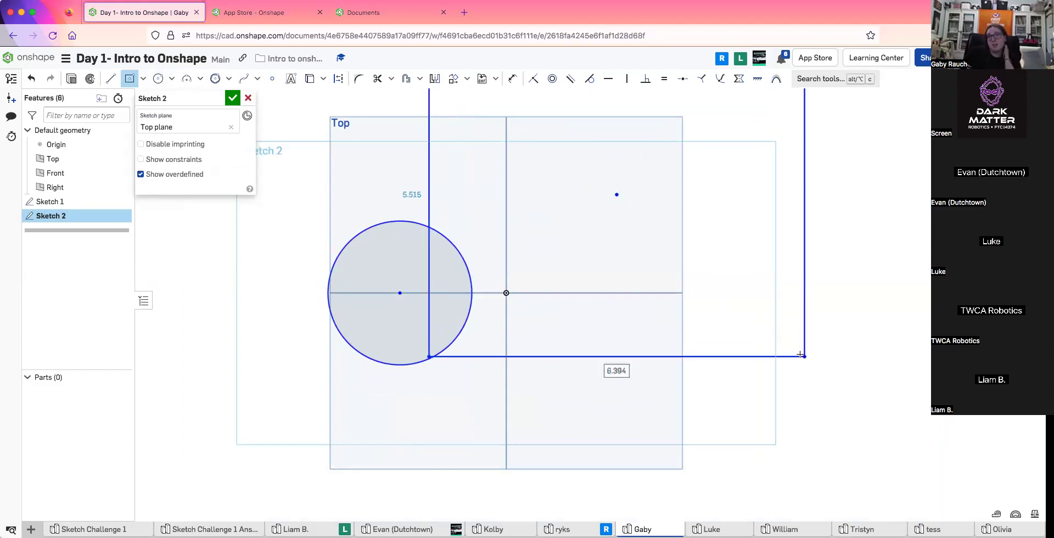
click(801, 355)
key(Escape)
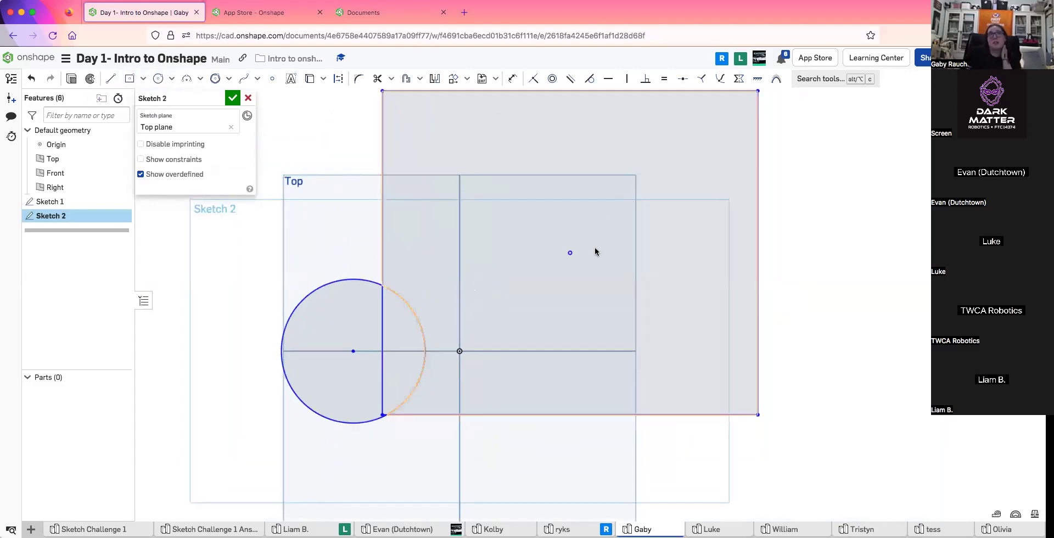
mouse_move(570, 253)
mouse_down()
mouse_move(638, 249)
mouse_move(671, 280)
mouse_up()
scroll(535, 253, down, 1)
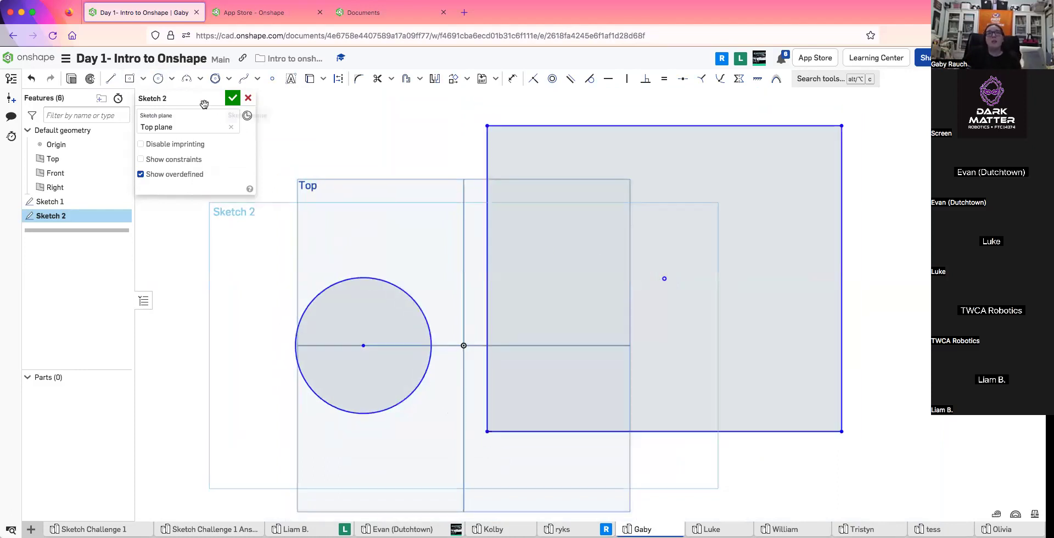
click(232, 97)
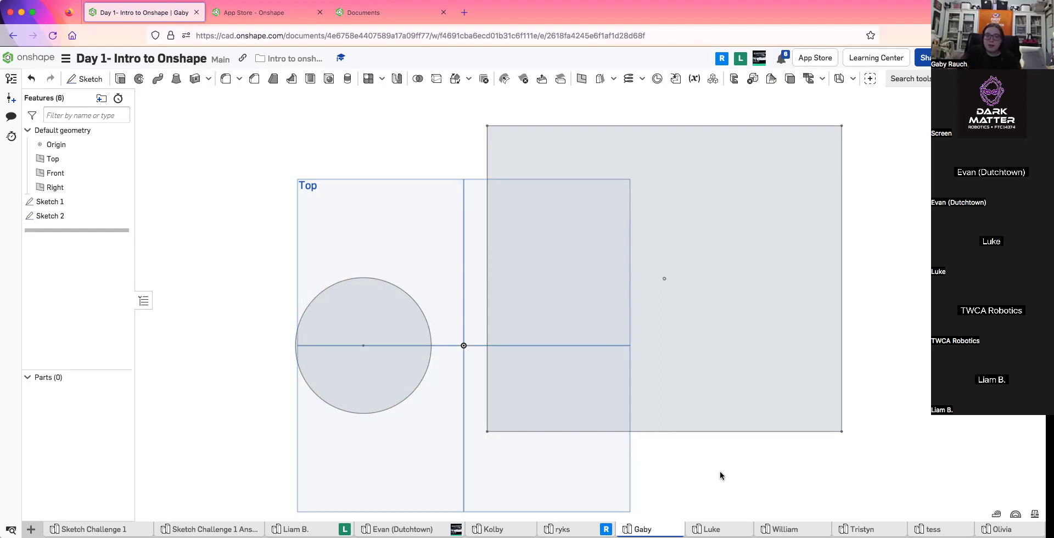
click(561, 529)
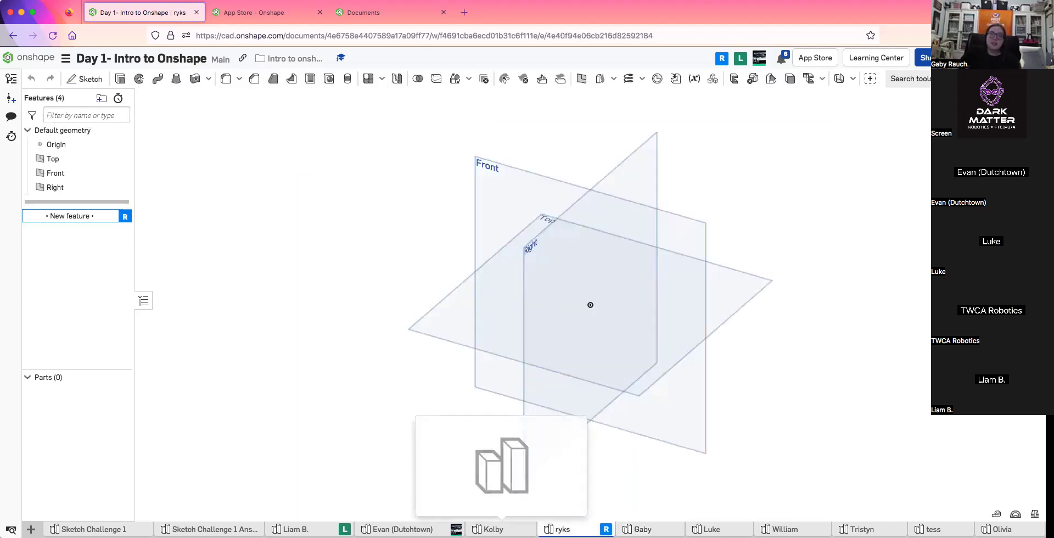
click(400, 529)
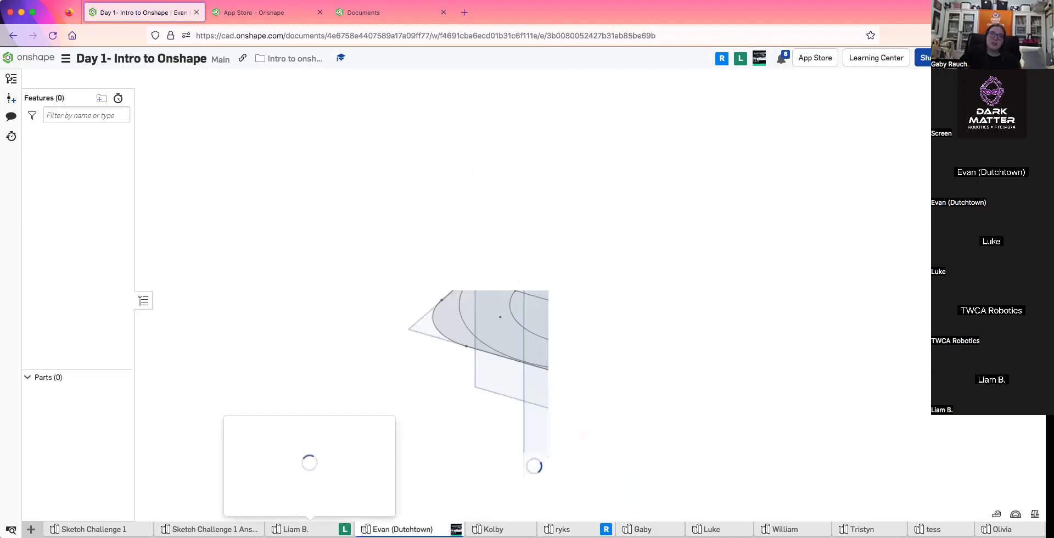
key(shift+5)
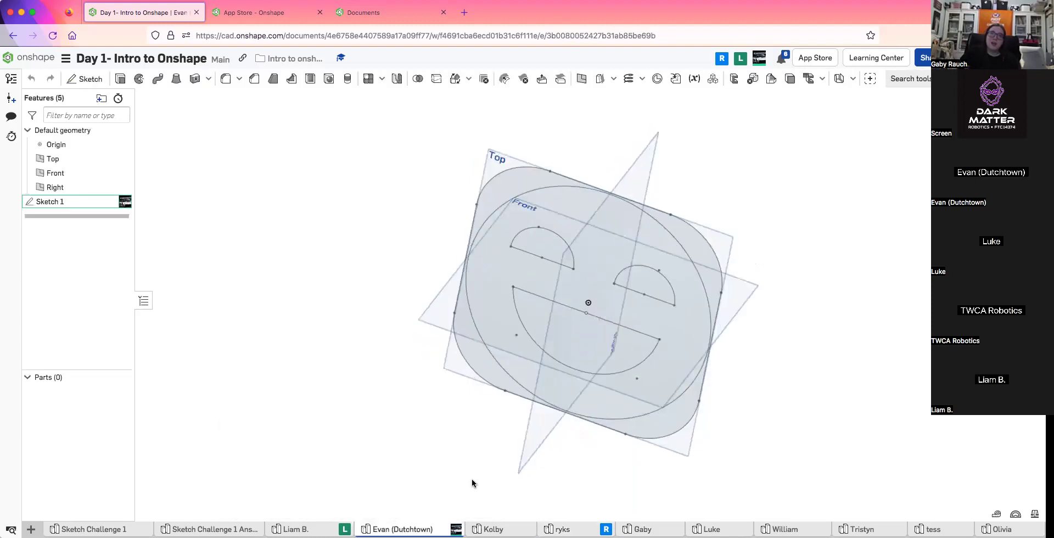
mouse_move(461, 438)
right_down()
mouse_move(482, 429)
mouse_move(476, 443)
right_up()
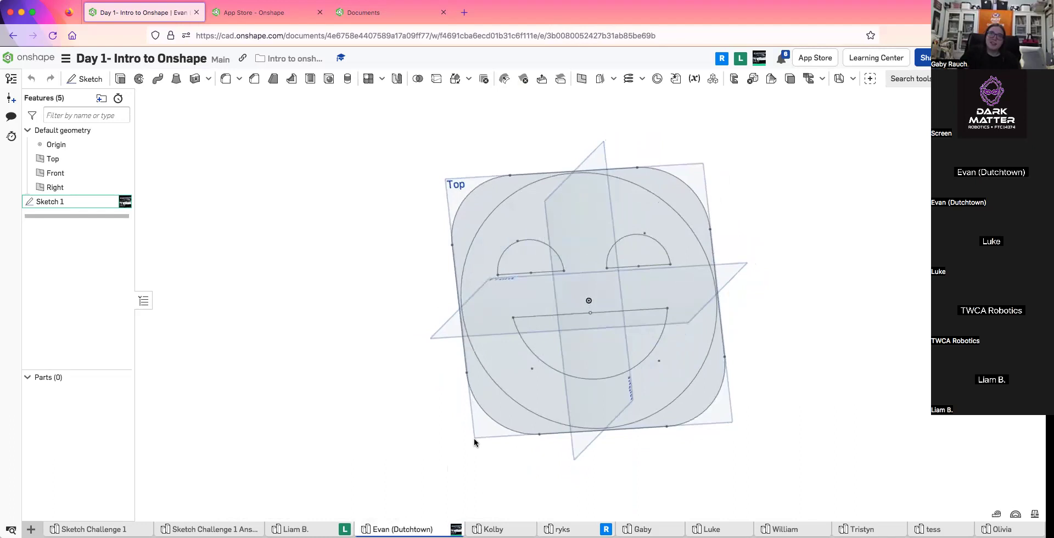
click(327, 526)
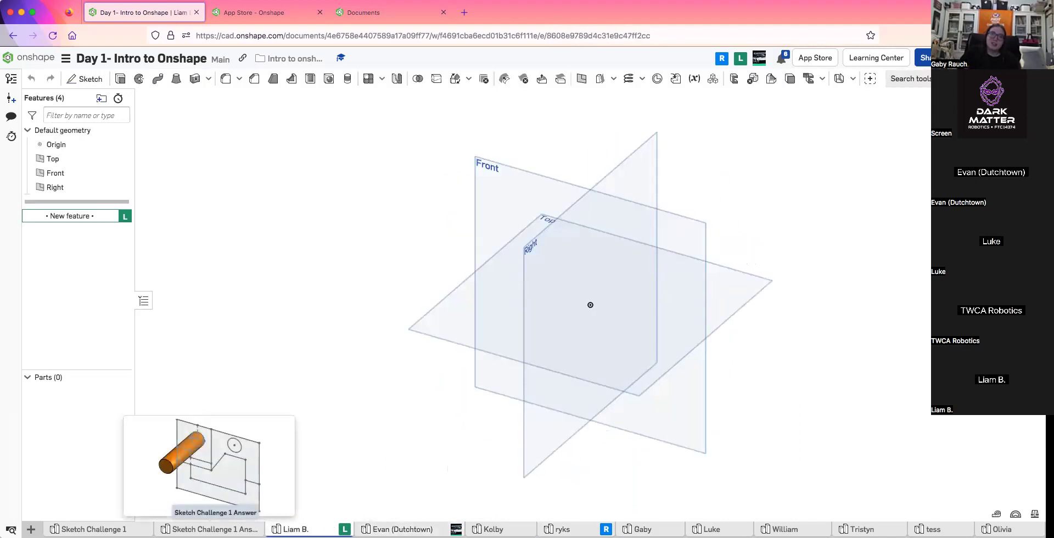
click(643, 528)
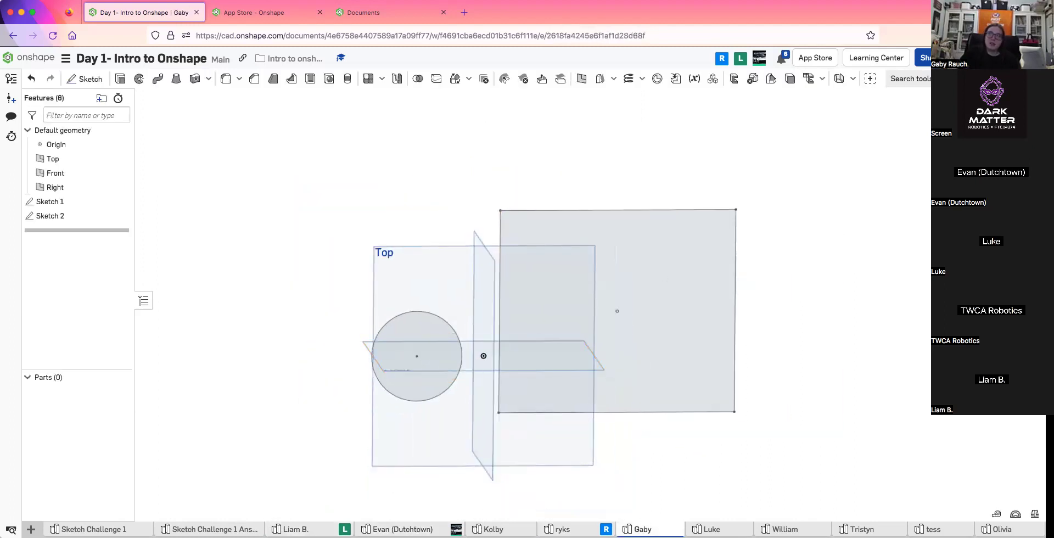
Delete the unused Sketch 1 from the Features list
double_click(36, 201)
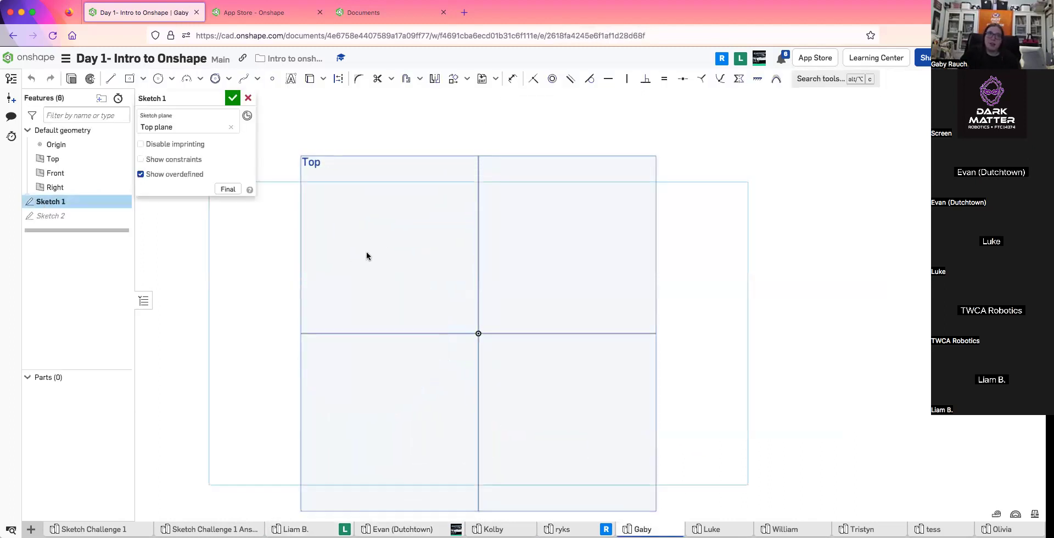
click(248, 98)
click(59, 202)
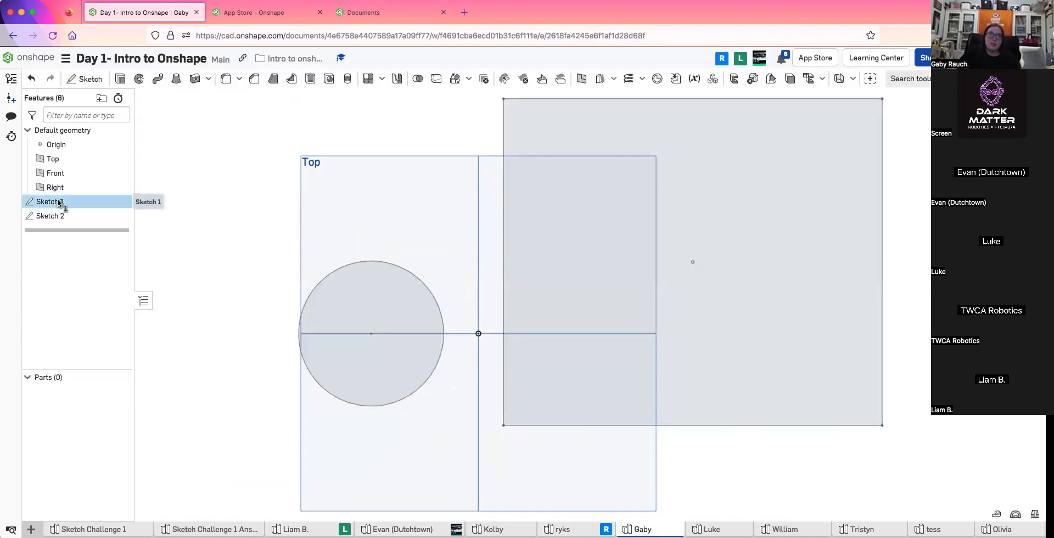
key(Delete)
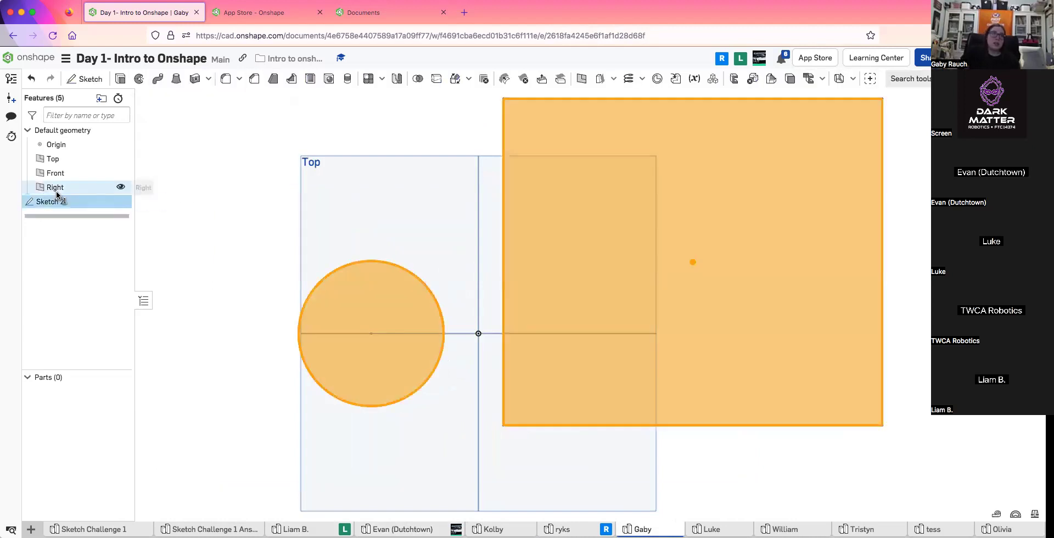
Reopen Sketch 2 and drag the rectangle to the origin and the circle left along the line
double_click(116, 201)
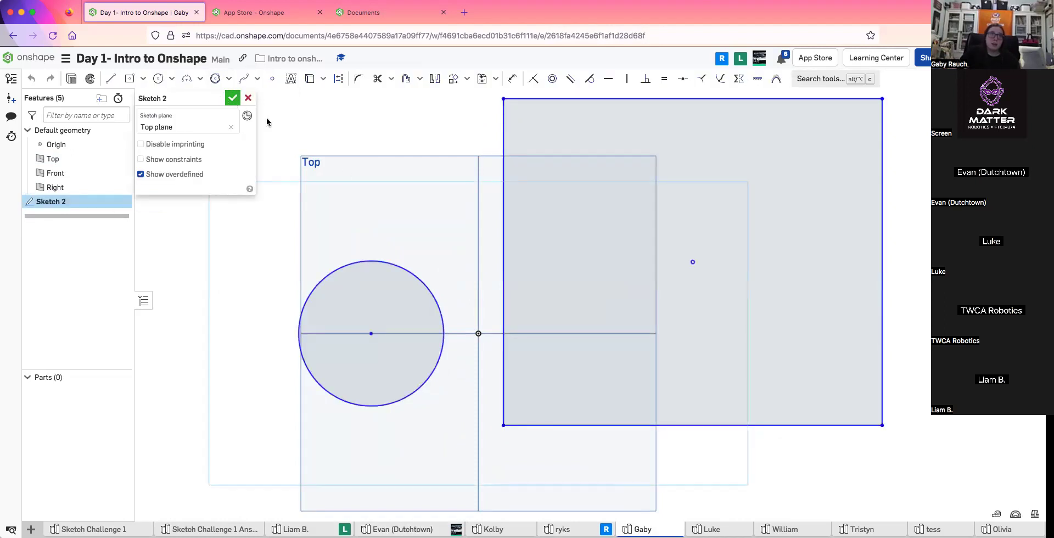
click(234, 98)
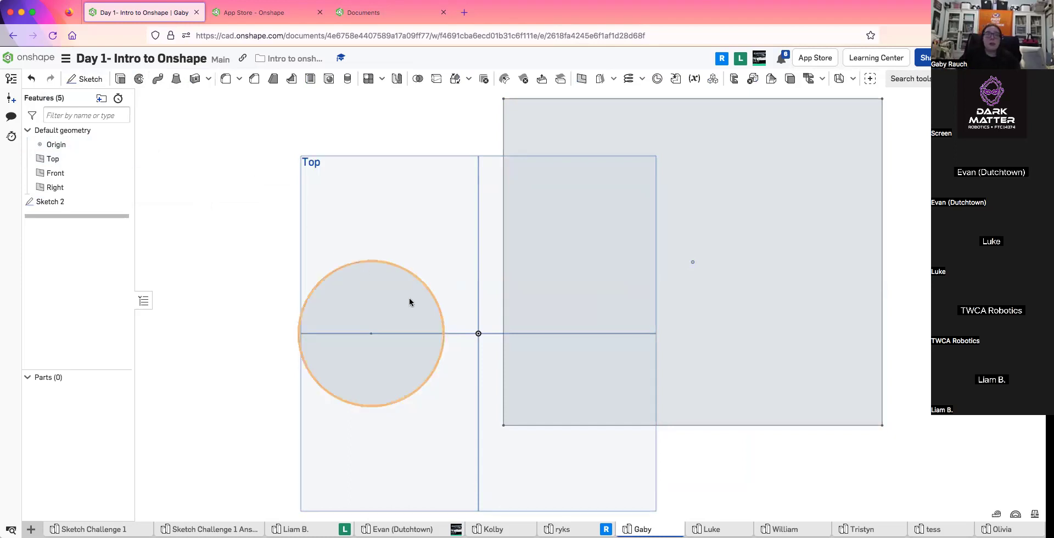
right_click(460, 455)
double_click(62, 201)
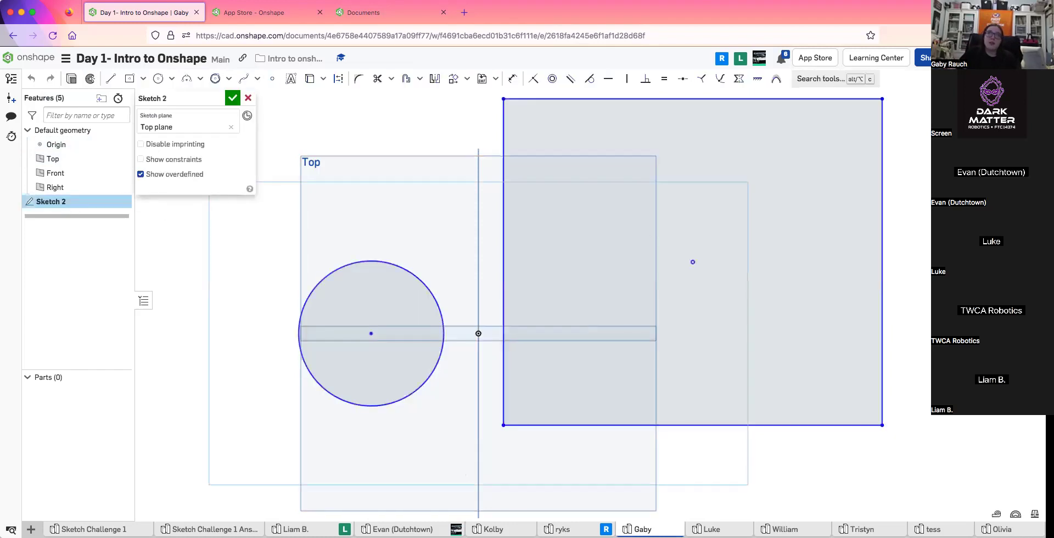
right_drag(687, 330, 824, 308)
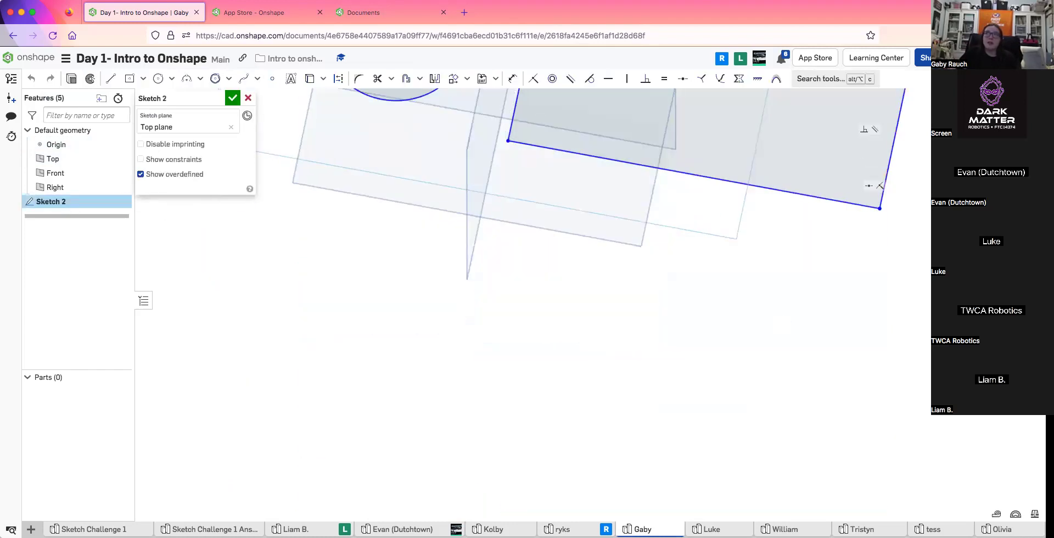
key(n)
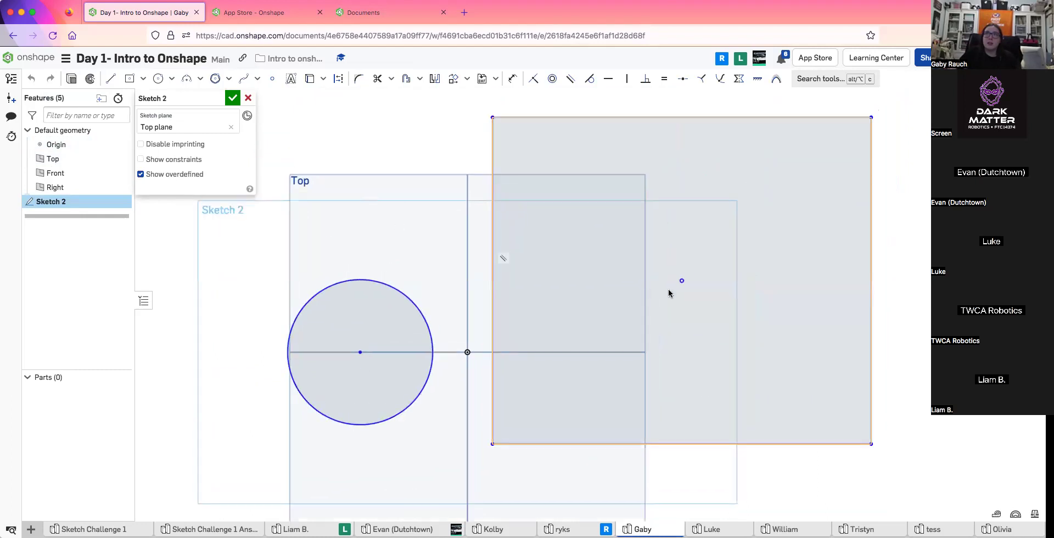
drag(681, 282, 672, 352)
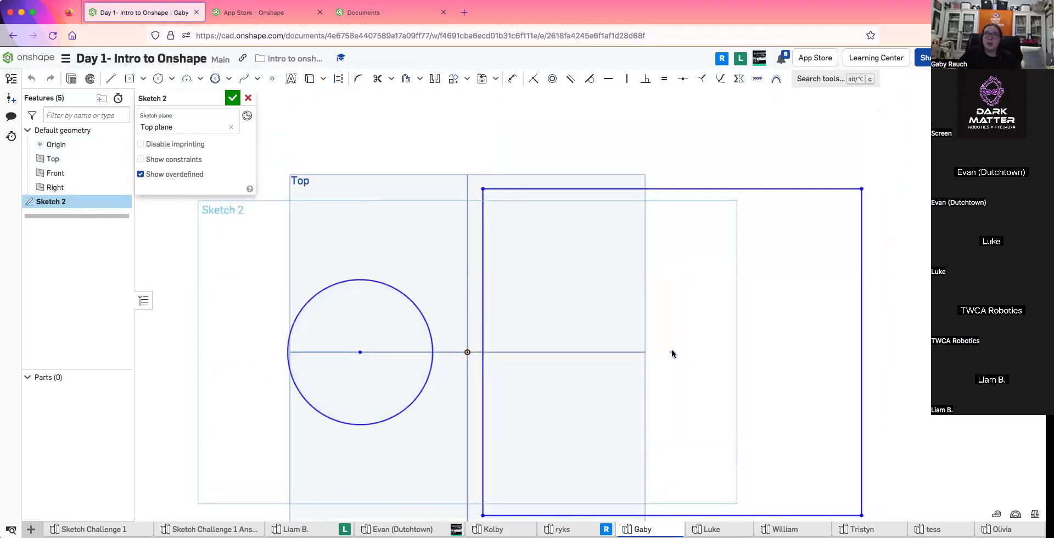
drag(360, 352, 343, 352)
Dimension the circle to Ø2 and the rectangle's top edge to a width of 5
key(d)
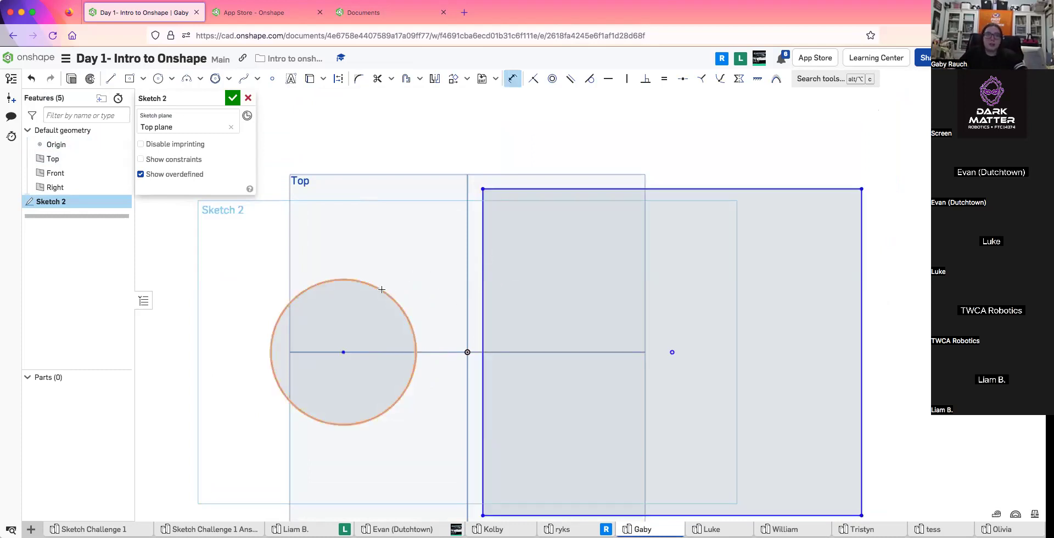
click(377, 285)
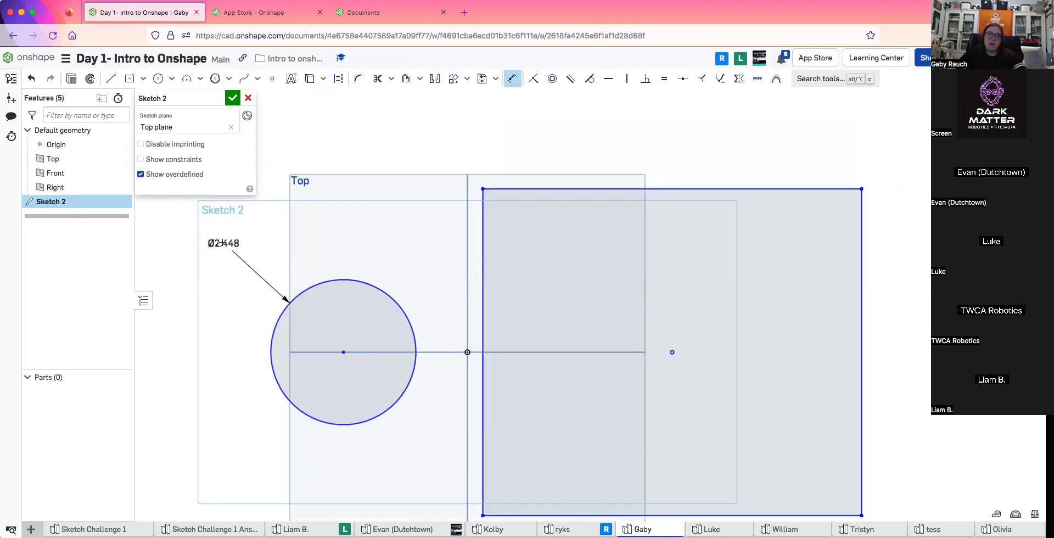
click(222, 243)
text(2)
key(Return)
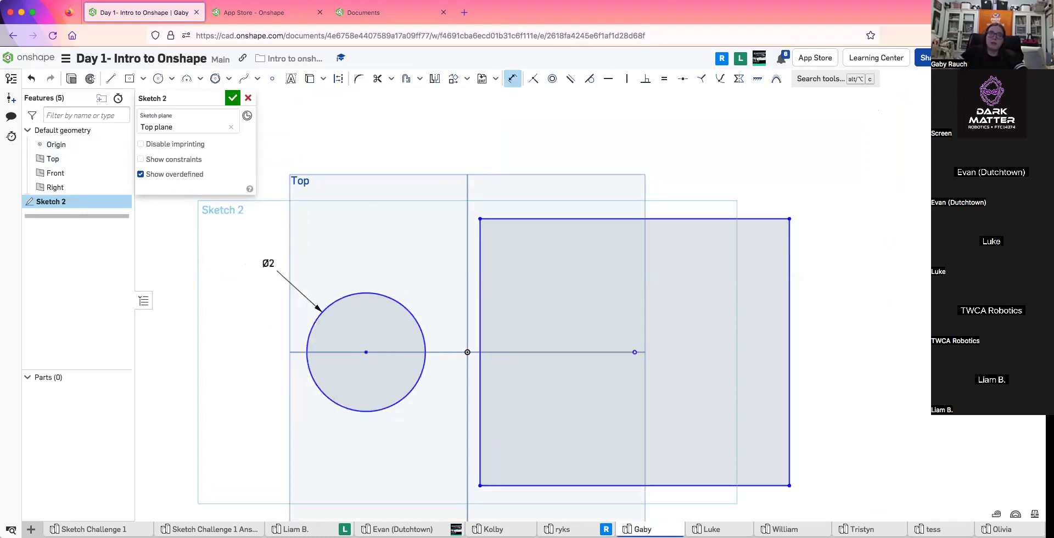
click(530, 218)
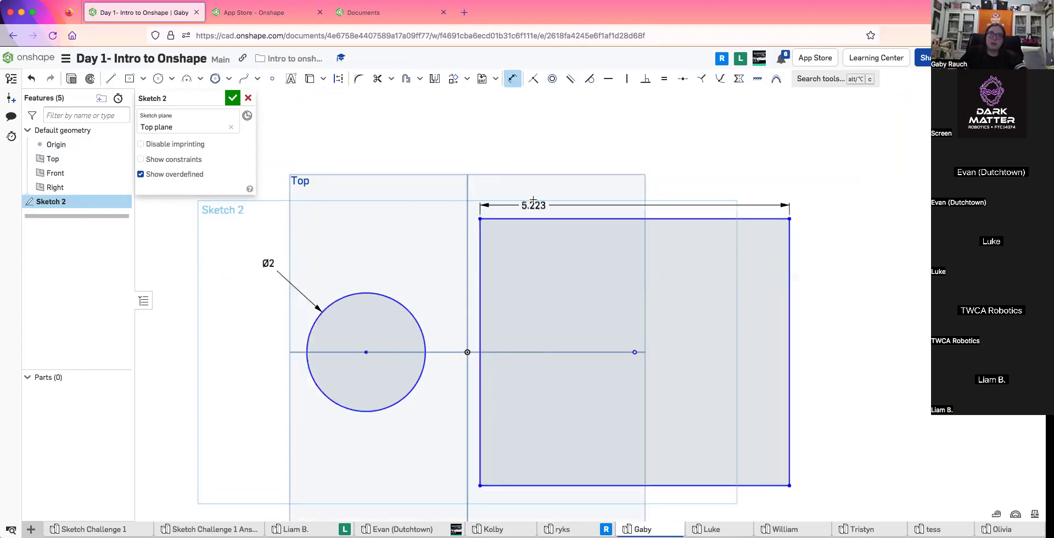
click(533, 199)
text(5)
key(Return)
key(Escape)
Make the top and left edges equal to form a square, then snap the circle centre to the line's right end
key(e)
click(628, 220)
click(486, 262)
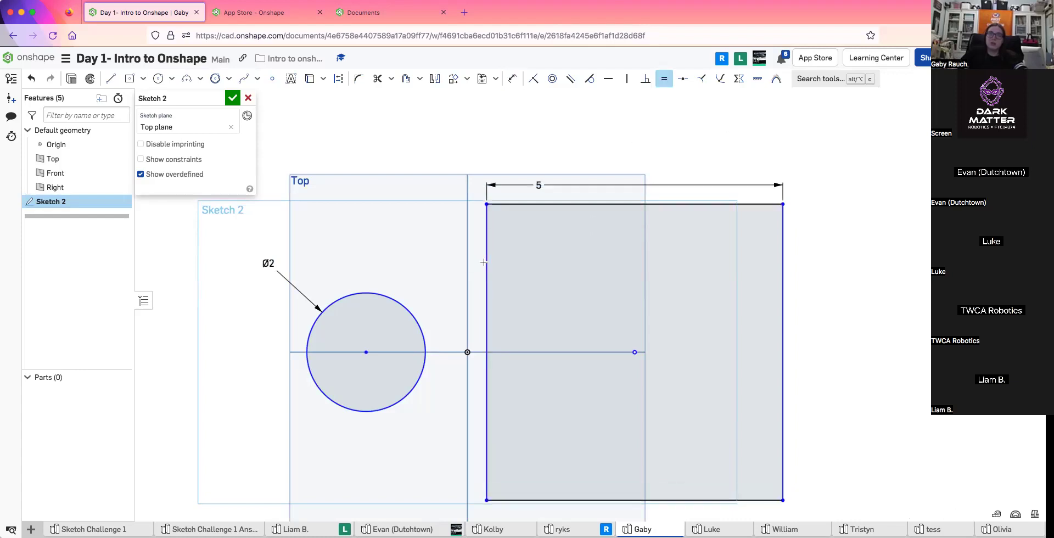
key(Escape)
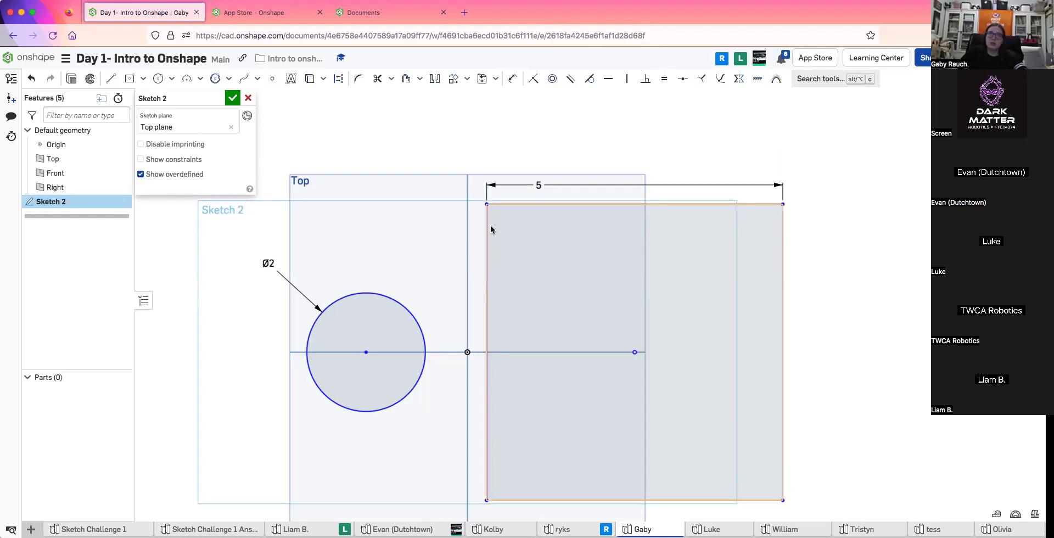
mouse_move(487, 208)
mouse_down()
mouse_move(469, 204)
mouse_move(498, 215)
mouse_up()
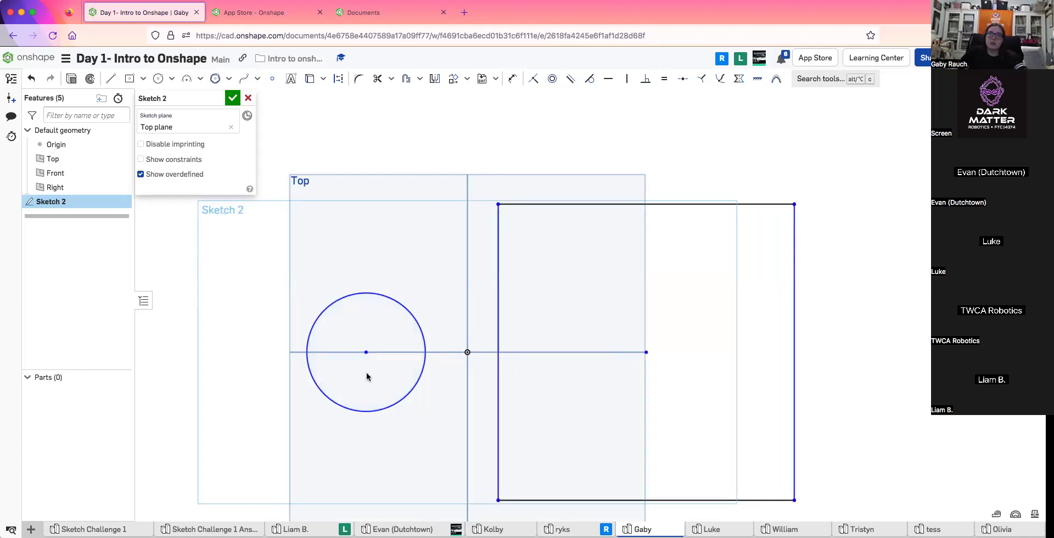
drag(439, 349, 646, 353)
key(d)
key(Escape)
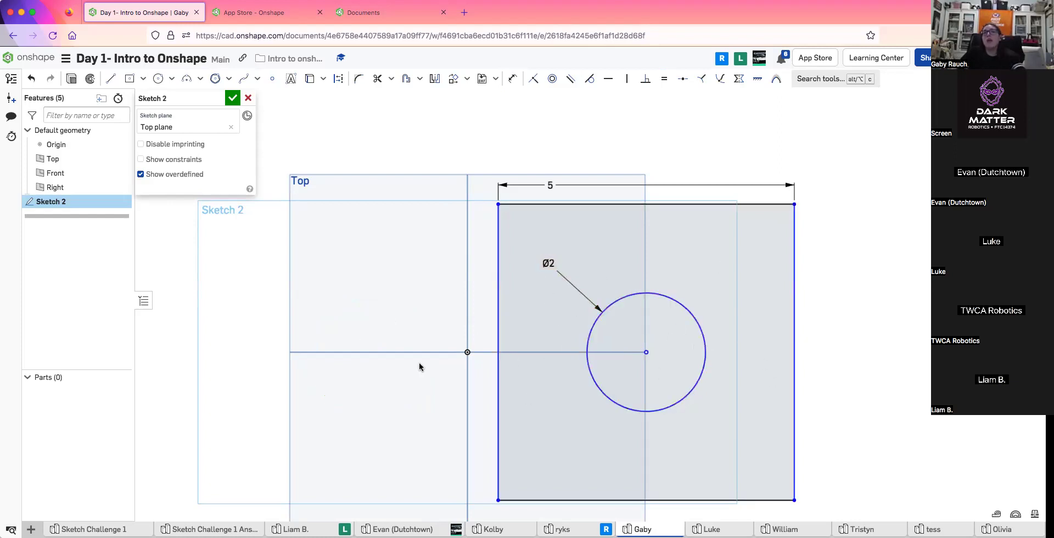
Draw a new circle on the horizontal line's left side and dimension it Ø0.5
key(c)
click(326, 351)
click(369, 390)
key(d)
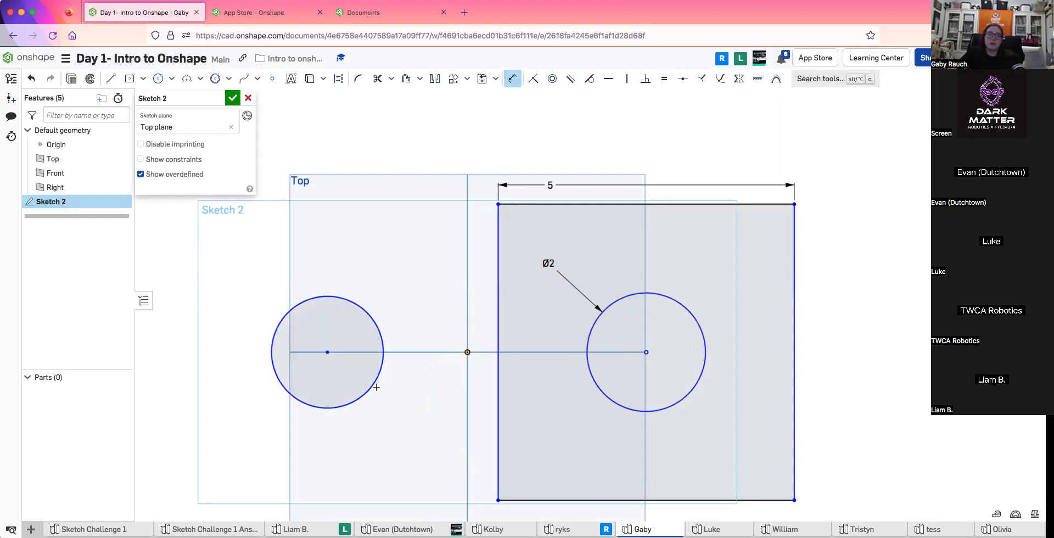
click(378, 387)
click(377, 387)
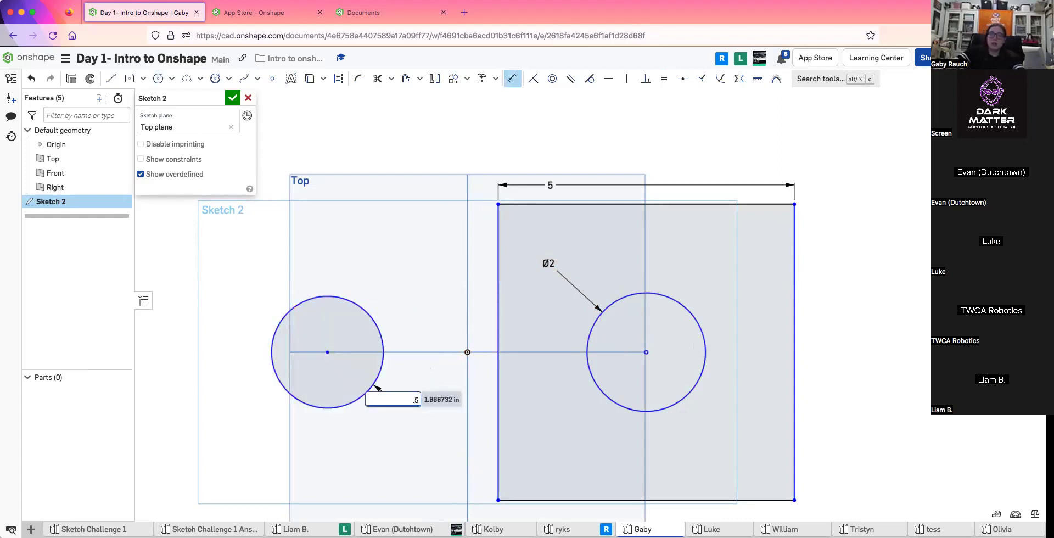
text(.5)
key(Return)
key(Escape)
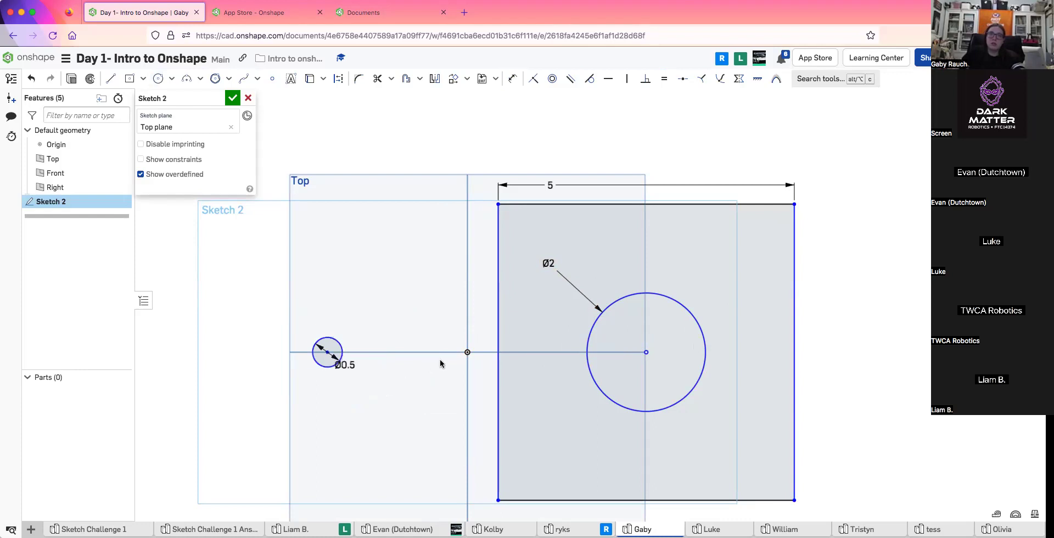
Set the distance between the two circle centres to 5
click(647, 353)
key(d)
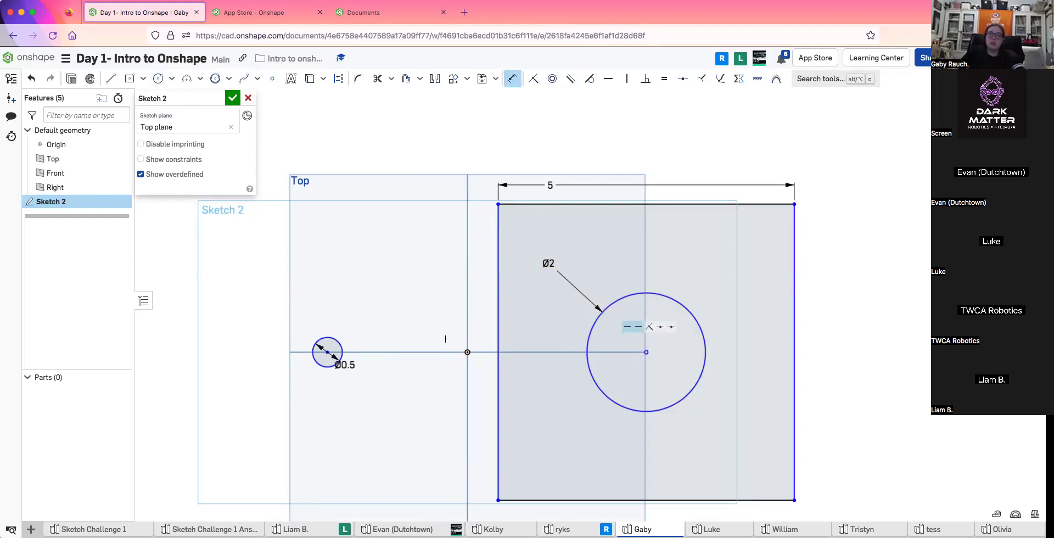
click(327, 352)
click(419, 136)
text(5)
key(Return)
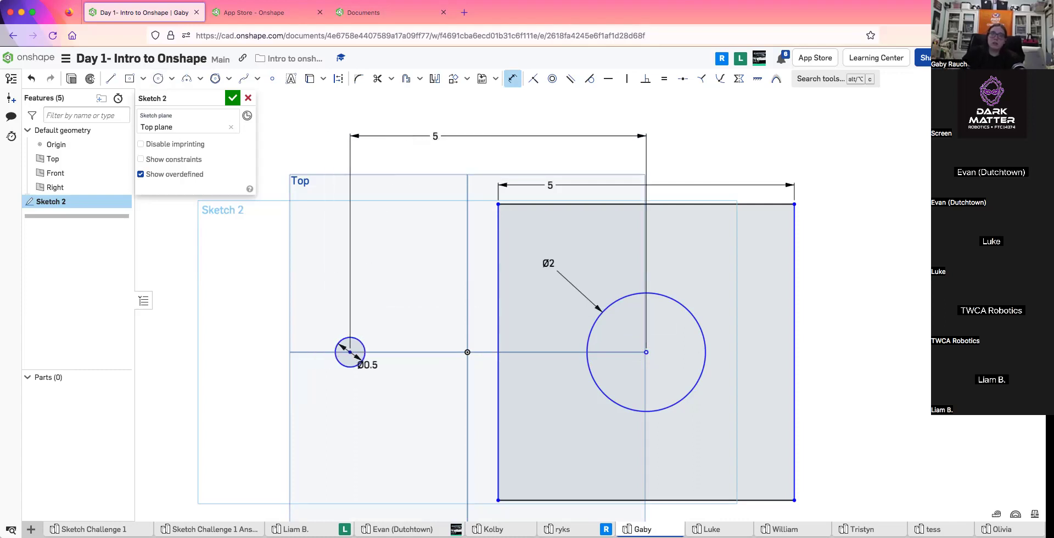
Make the line a construction centerline with its midpoint on the origin, and finish Sketch 2
key(l)
key(q)
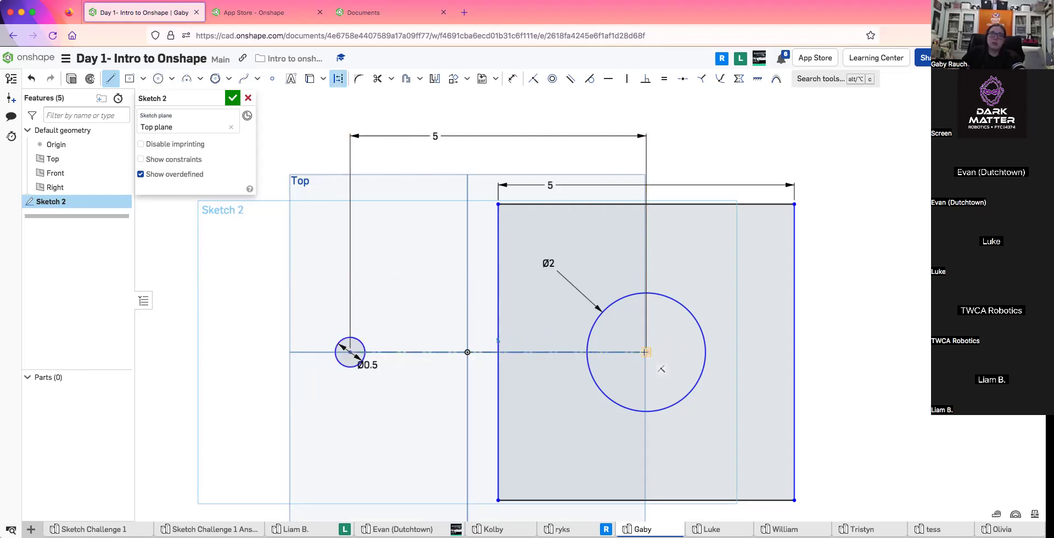
key(m)
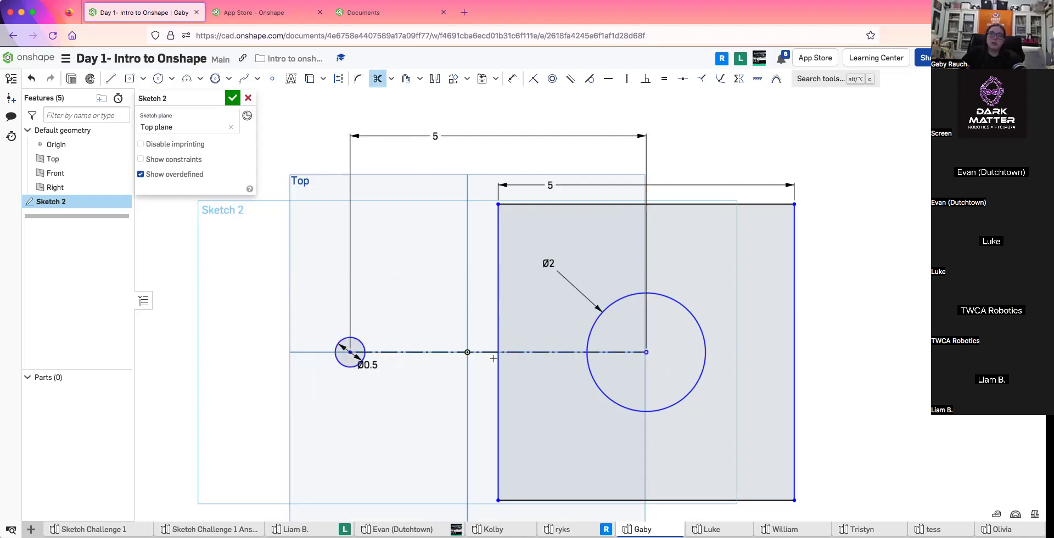
click(466, 352)
key(ctrl+z)
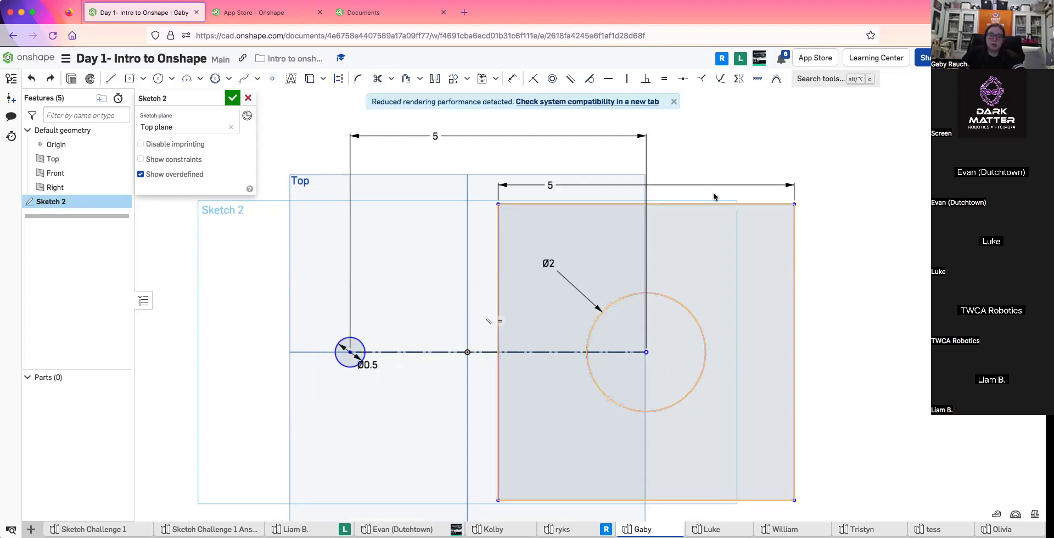
click(683, 78)
click(471, 353)
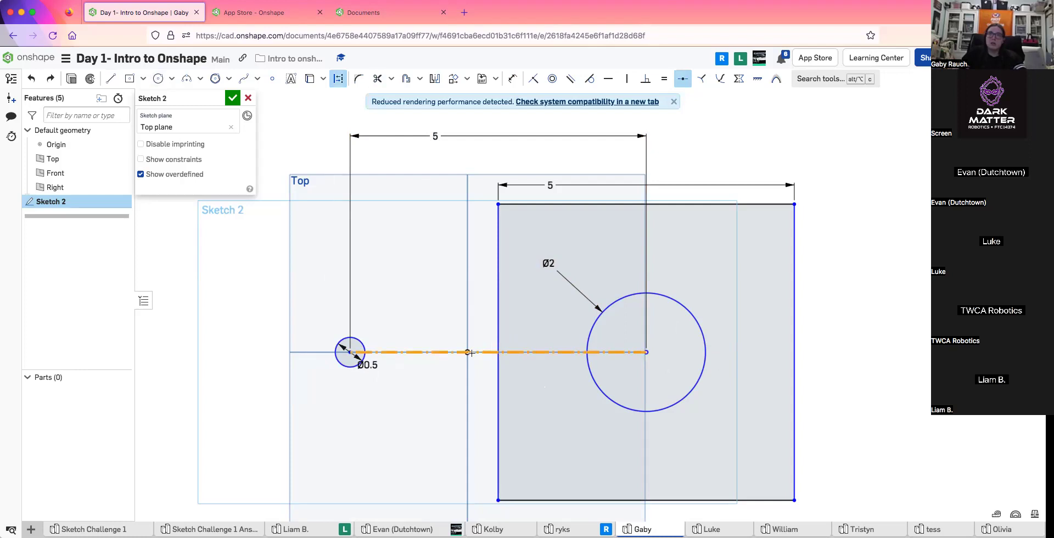
click(467, 352)
scroll(616, 205, down, 2)
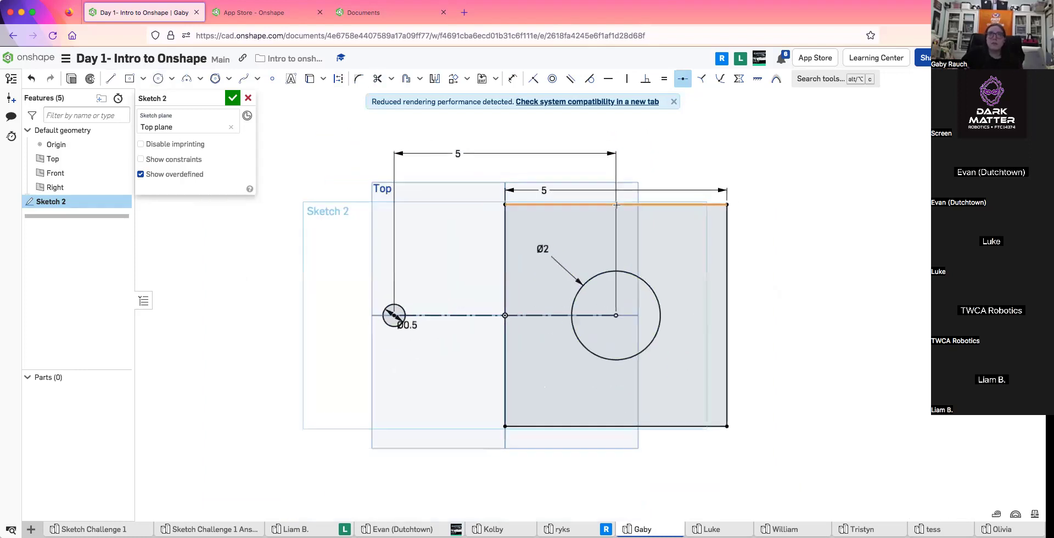
middle_drag(616, 205, 619, 221)
key(Escape)
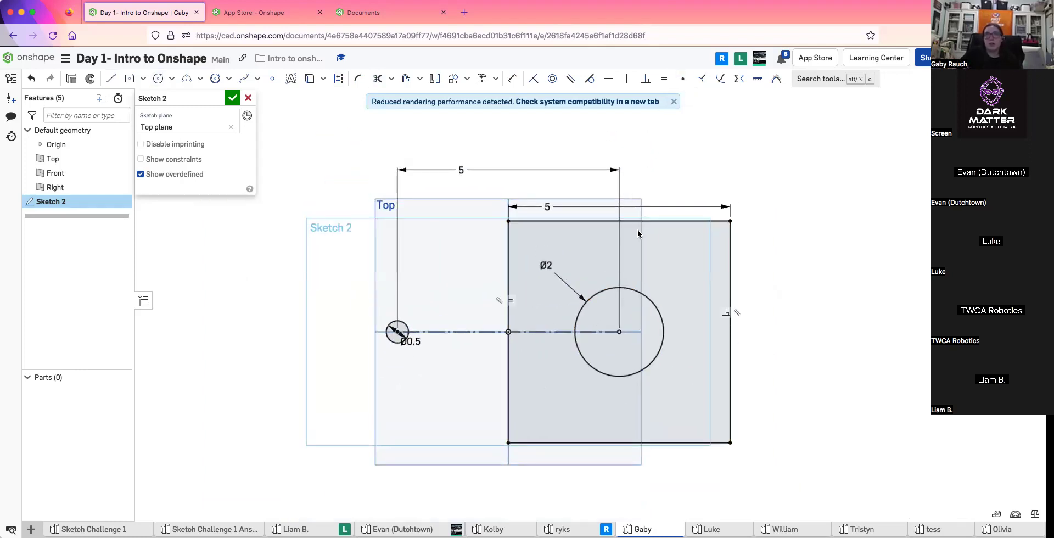
click(247, 98)
Look at two other participants' documents, then return to the plate sketch document
click(561, 529)
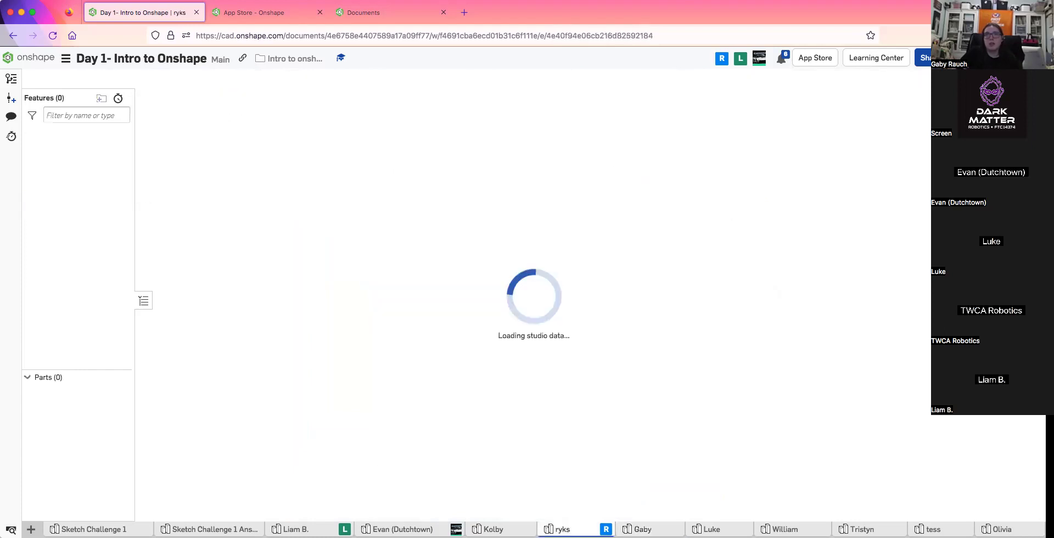
click(291, 529)
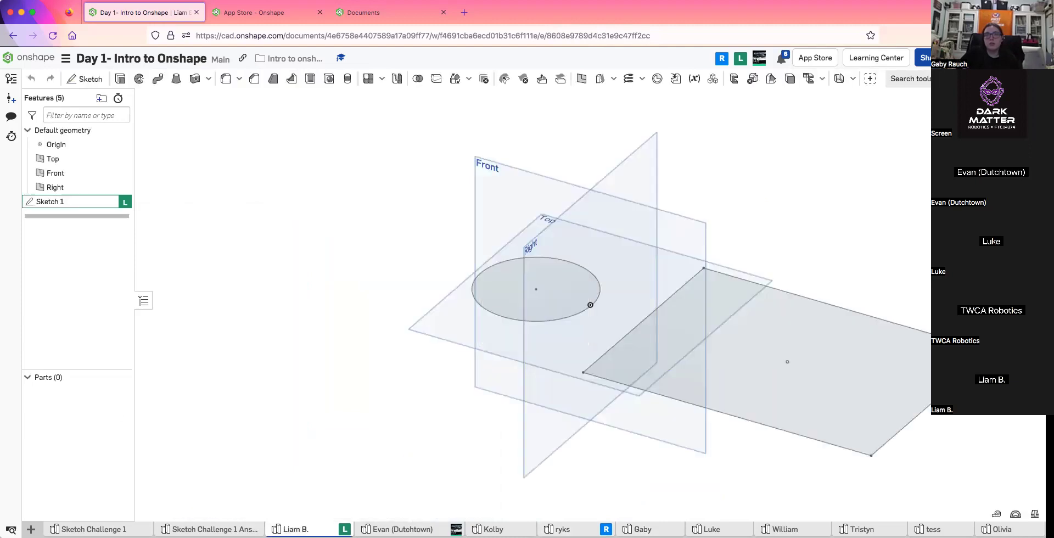
mouse_move(577, 530)
click(632, 530)
Orbit the plate model, snap back to Top view, and reopen Sketch 2 for editing
right_drag(419, 435, 698, 311)
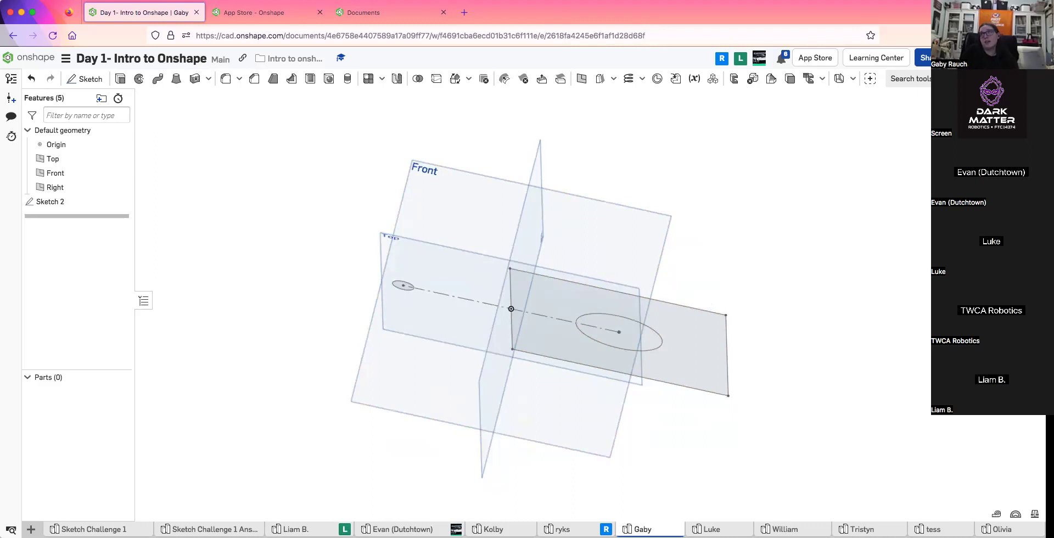
key(shift+5)
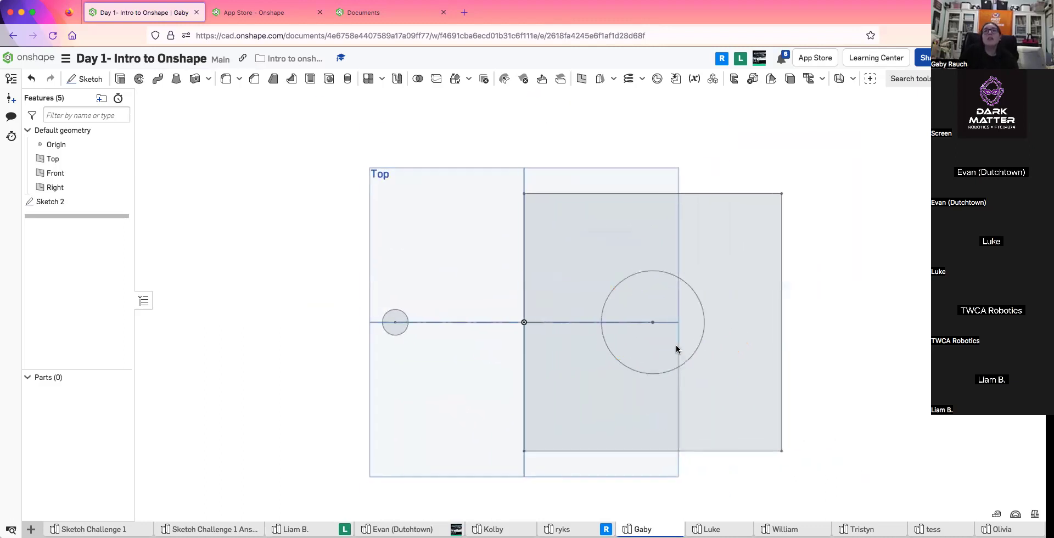
mouse_move(681, 334)
right_down()
mouse_move(690, 281)
mouse_move(675, 261)
mouse_move(717, 268)
mouse_move(665, 298)
mouse_move(680, 300)
right_up()
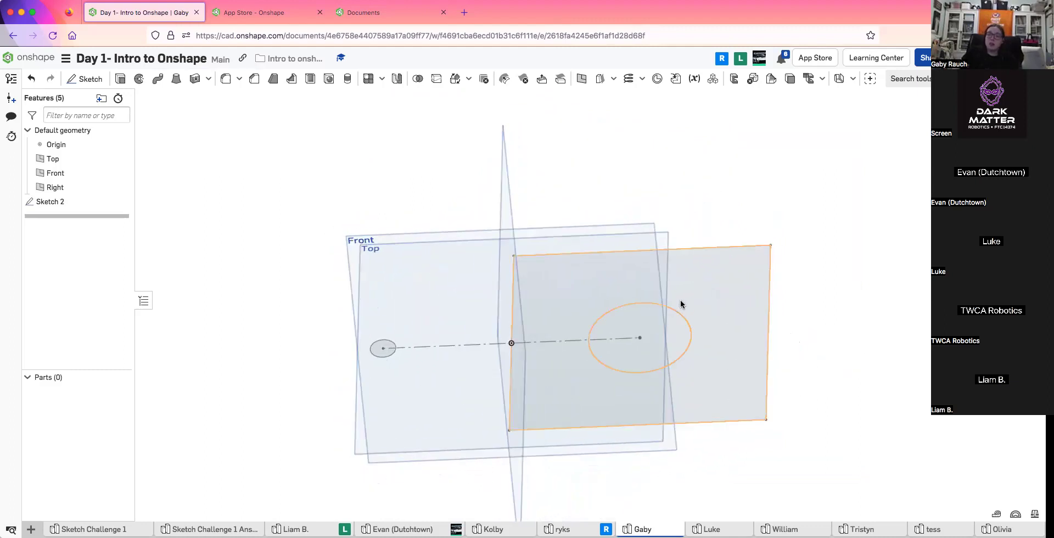
double_click(82, 202)
Tidy the 5 and Ø2 labels and delete the centre-to-centre dimension
key(n)
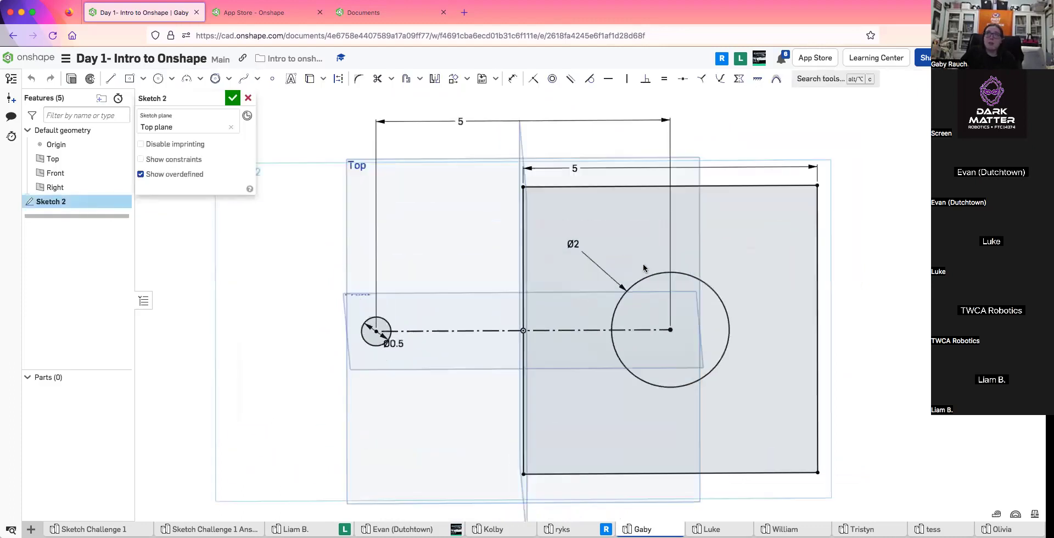
mouse_move(578, 154)
mouse_down()
mouse_move(577, 165)
mouse_move(577, 156)
mouse_up()
drag(581, 232, 605, 251)
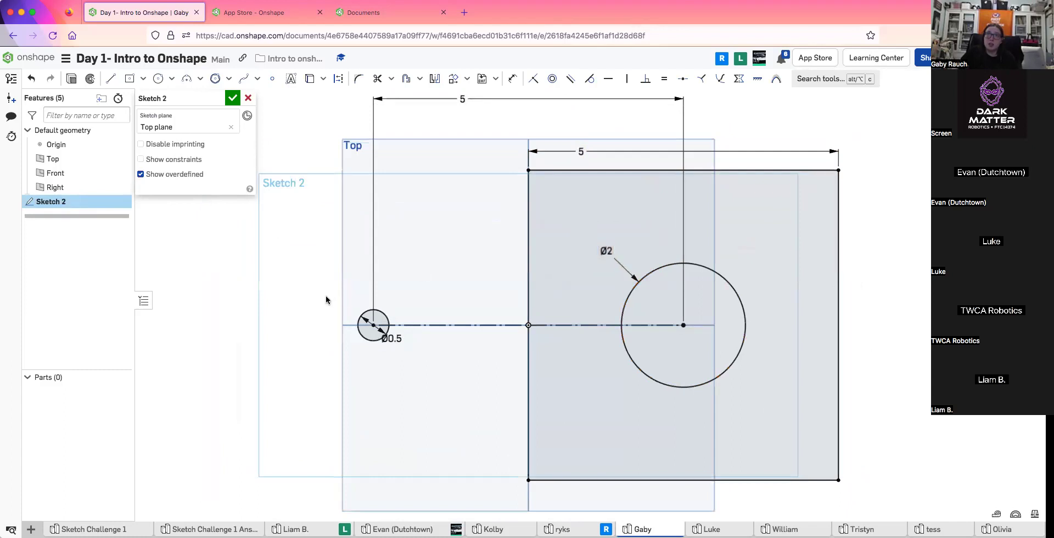
click(464, 97)
key(Delete)
mouse_move(683, 326)
mouse_down()
mouse_move(749, 327)
mouse_move(595, 327)
mouse_move(786, 348)
mouse_move(775, 349)
mouse_up()
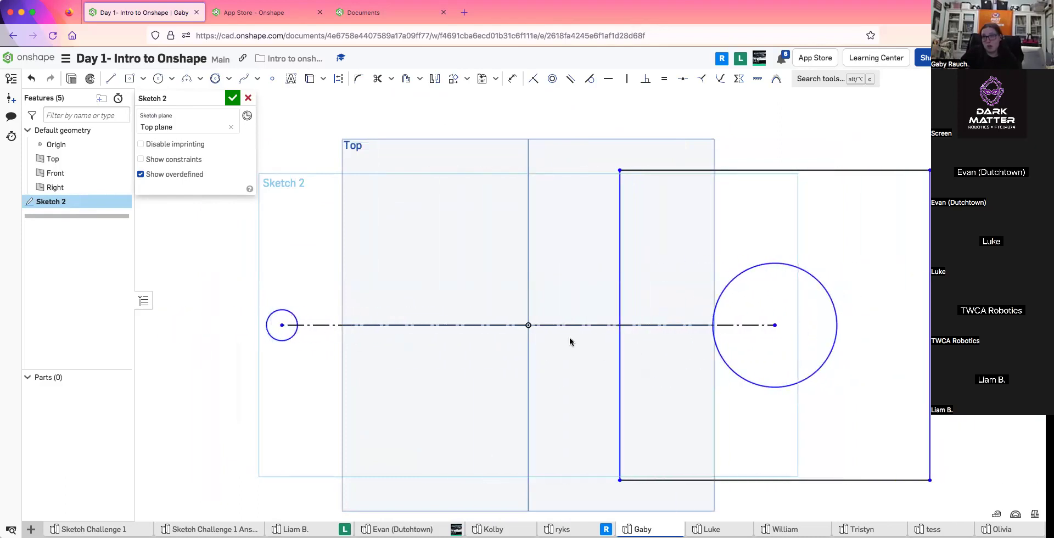
Dimension the construction centerline with a value of 2 in
key(d)
click(424, 325)
click(412, 142)
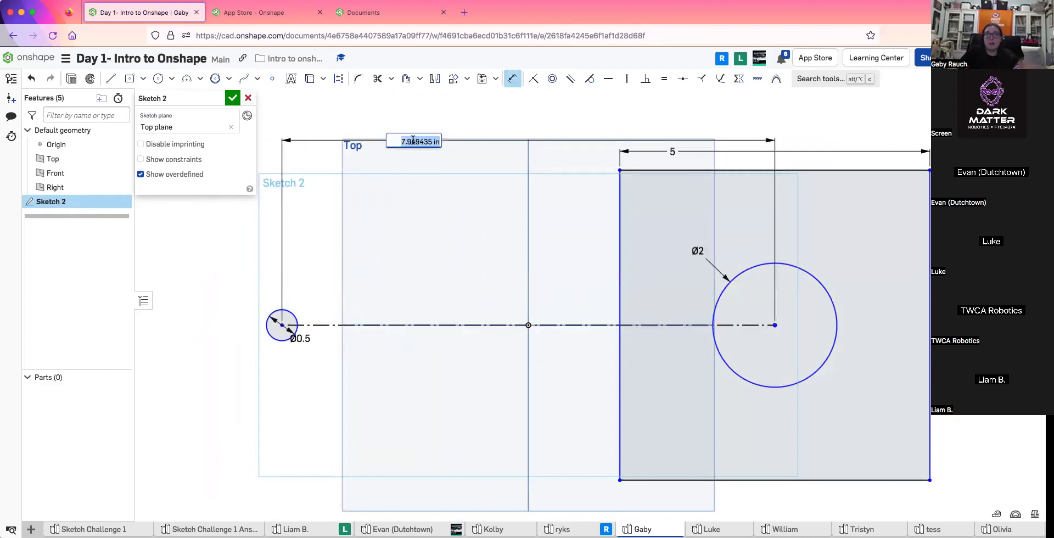
key(BackSpace)
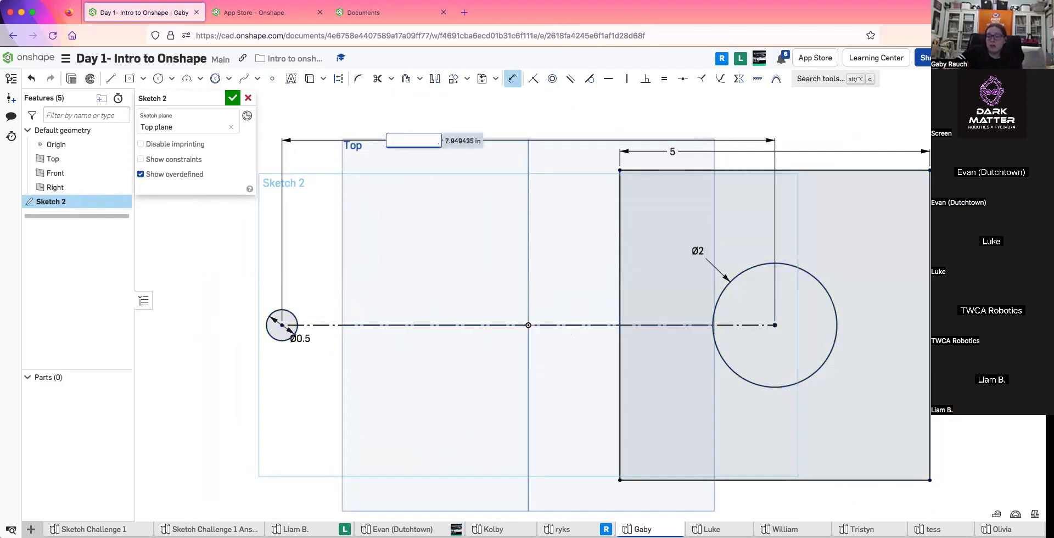
key(Return)
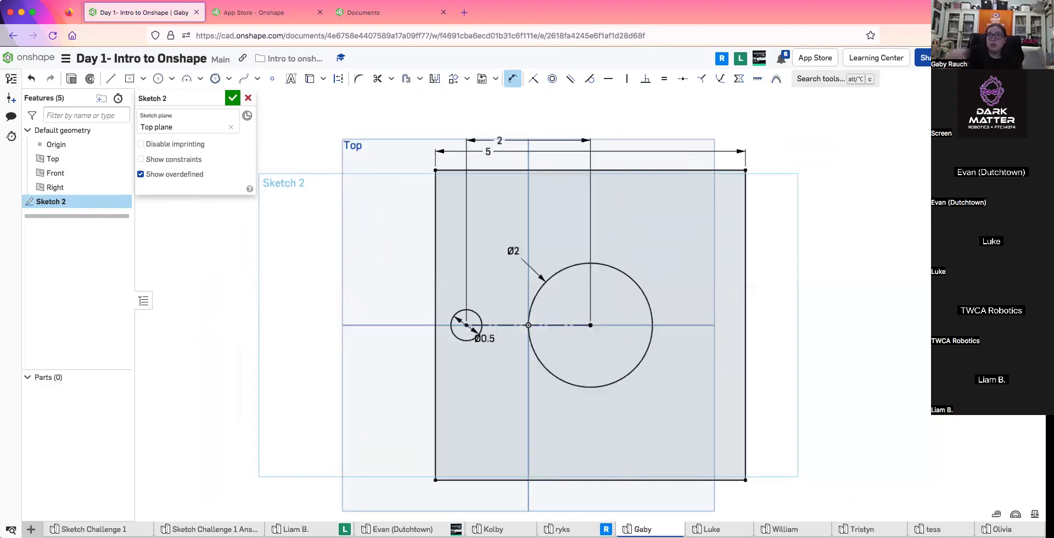
double_click(500, 141)
key(Escape)
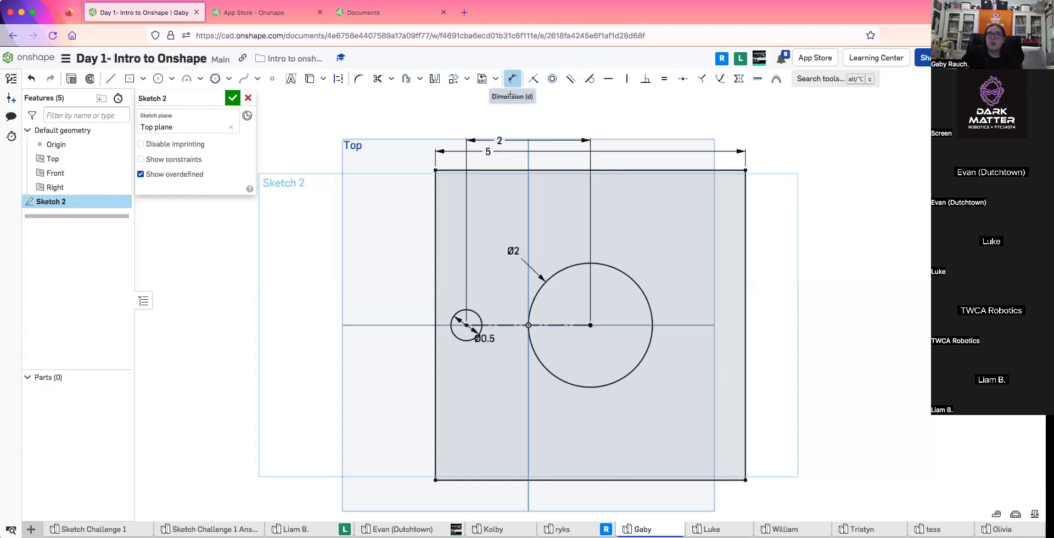
Change the centerline dimension to 4 and close Sketch 2
drag(500, 139, 403, 227)
double_click(403, 227)
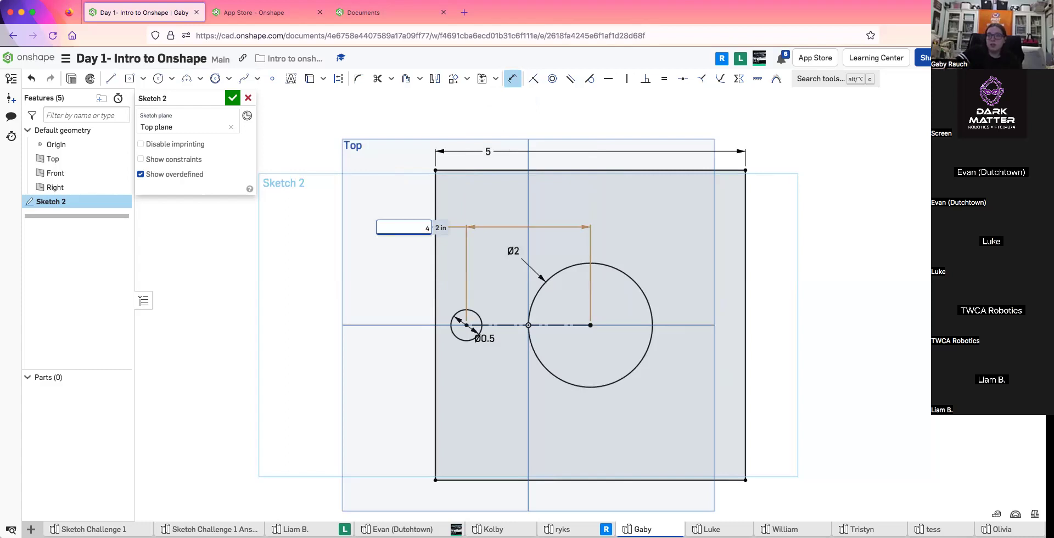
text(4)
key(Return)
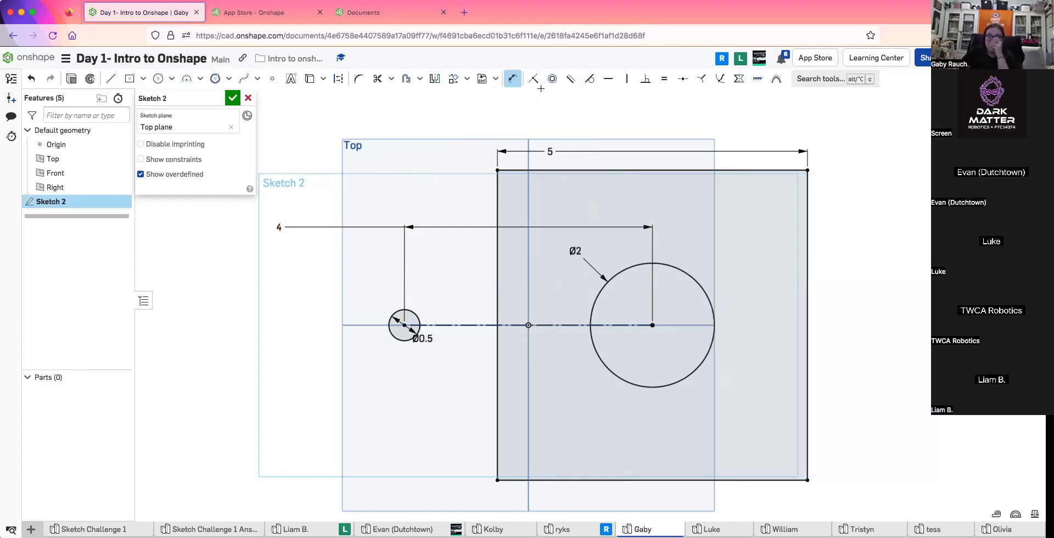
click(513, 80)
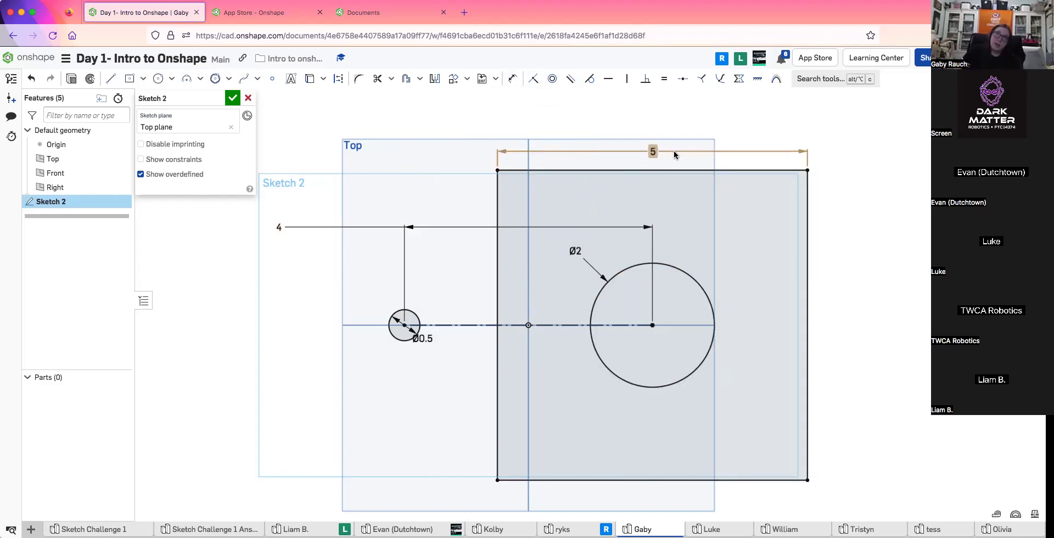
drag(702, 161, 663, 150)
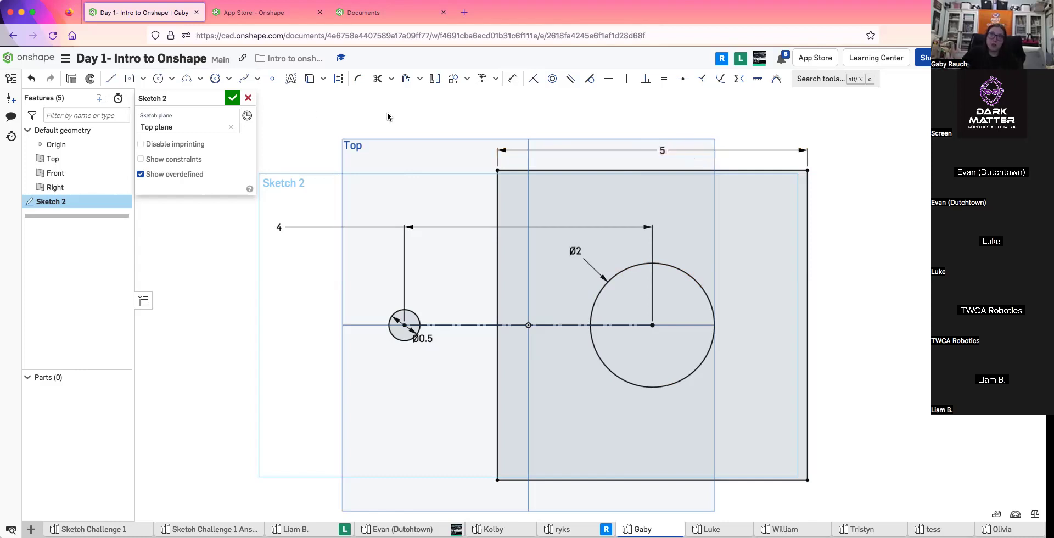
click(231, 99)
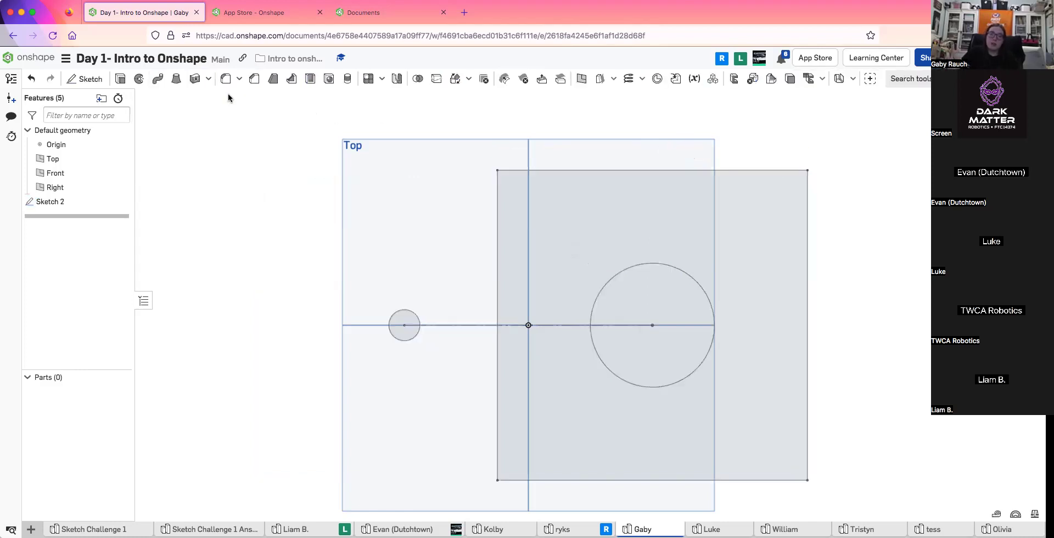
Check the closed sketch from the Top view, briefly selecting and clearing the plate region
mouse_move(442, 223)
right_down()
mouse_move(446, 236)
mouse_move(452, 217)
right_up()
key(shift+5)
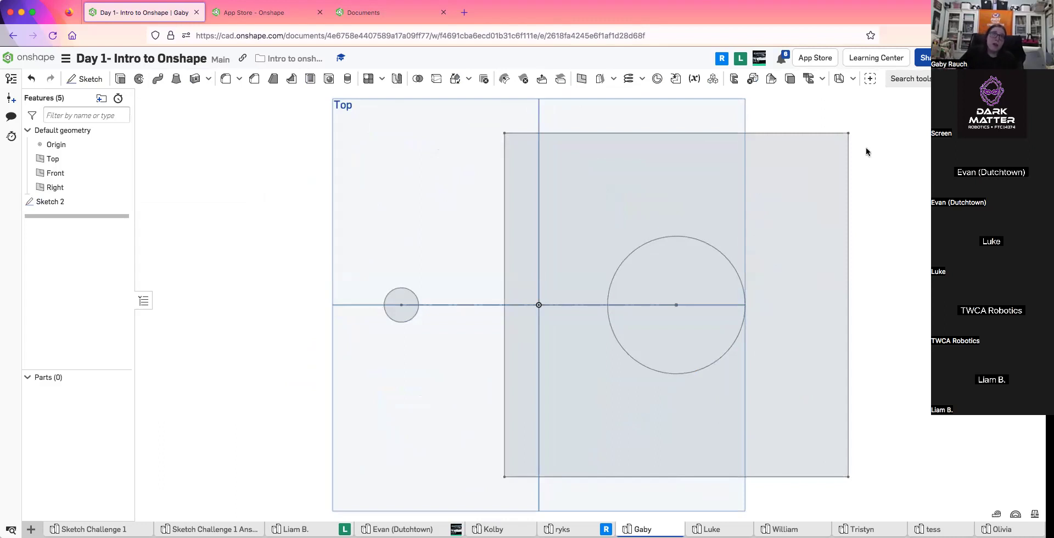
click(595, 218)
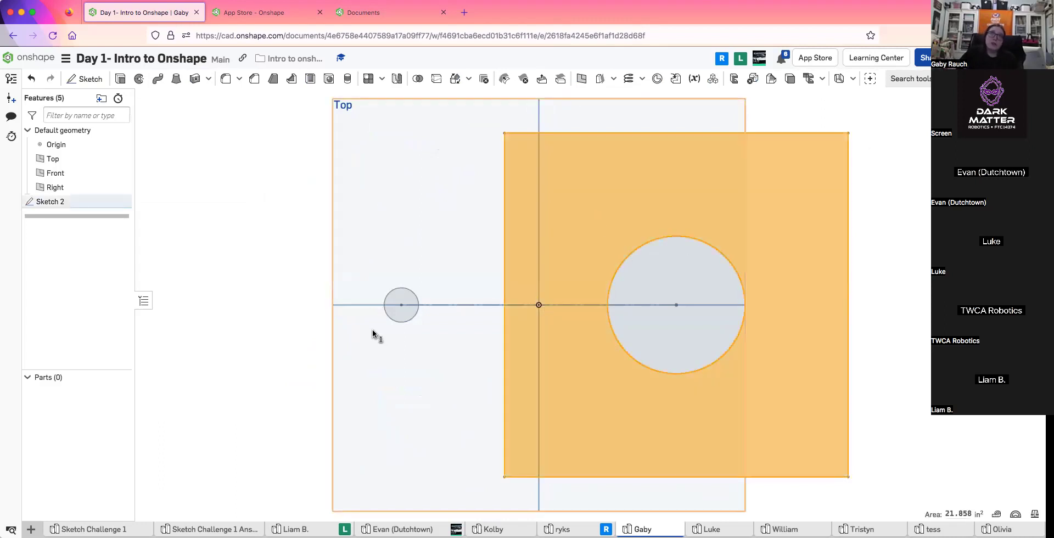
click(194, 271)
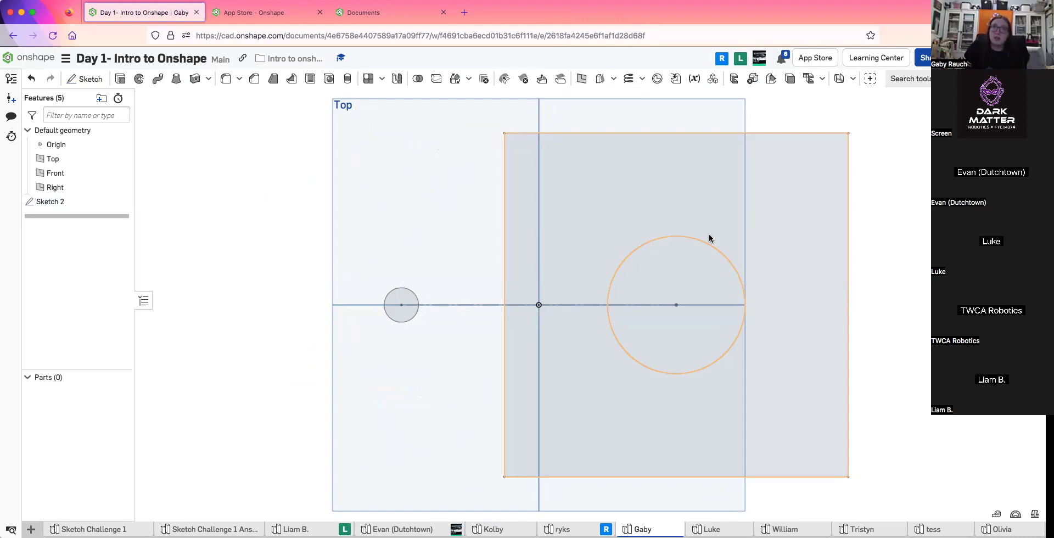
Hide the Top, Front and Right planes, re-show only Top, and view the sketch square-on
key(shift+7)
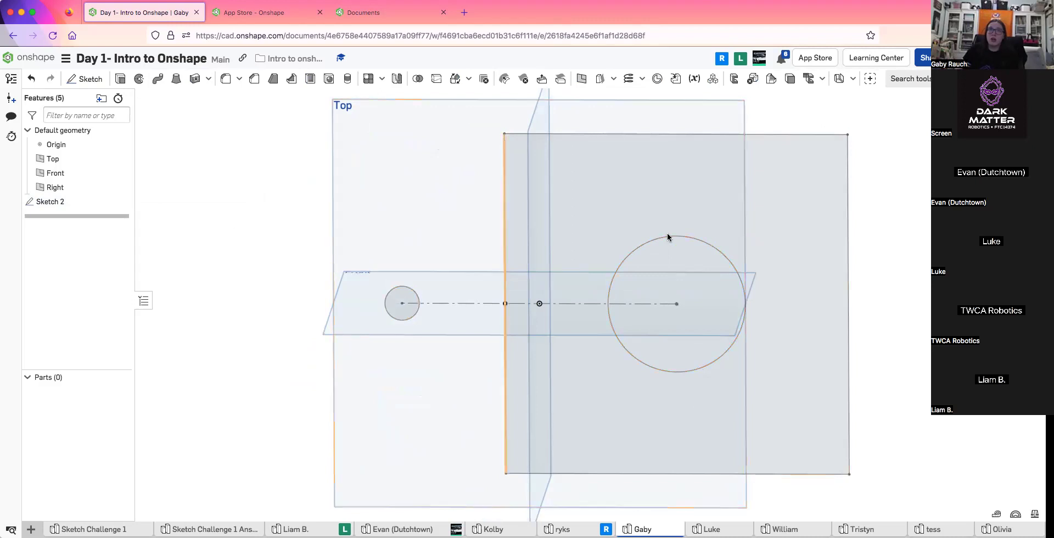
right_drag(583, 241, 485, 237)
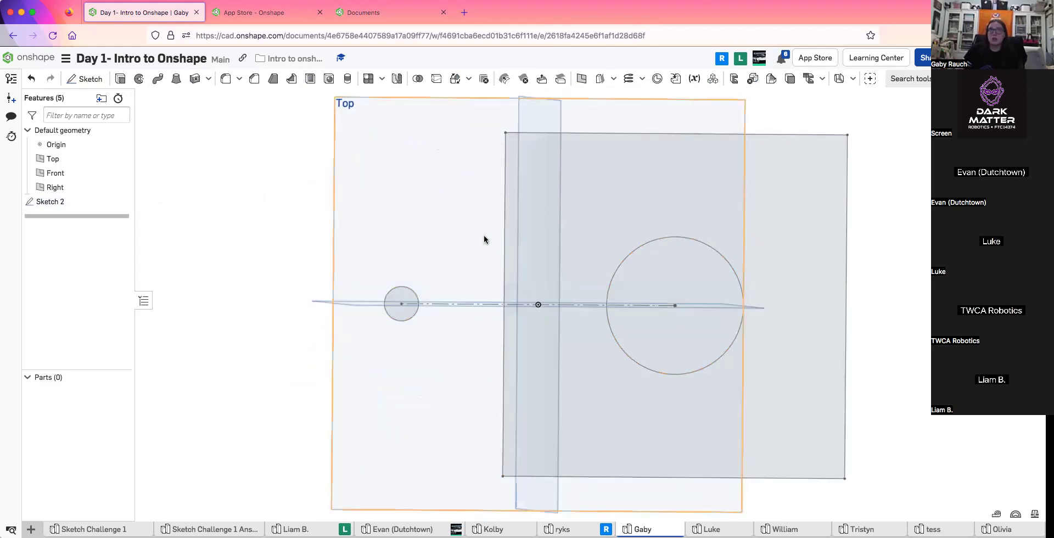
right_drag(579, 201, 403, 228)
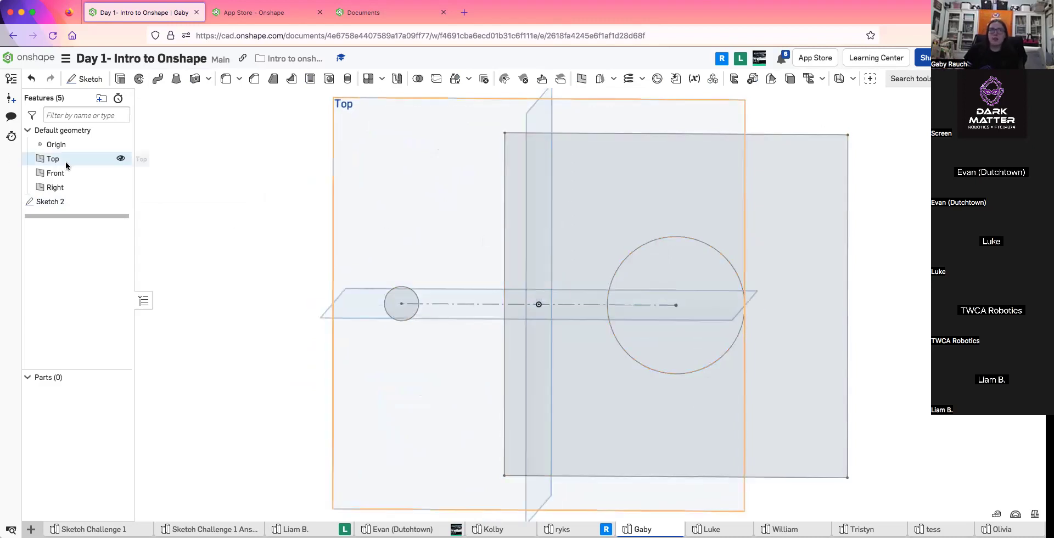
click(121, 159)
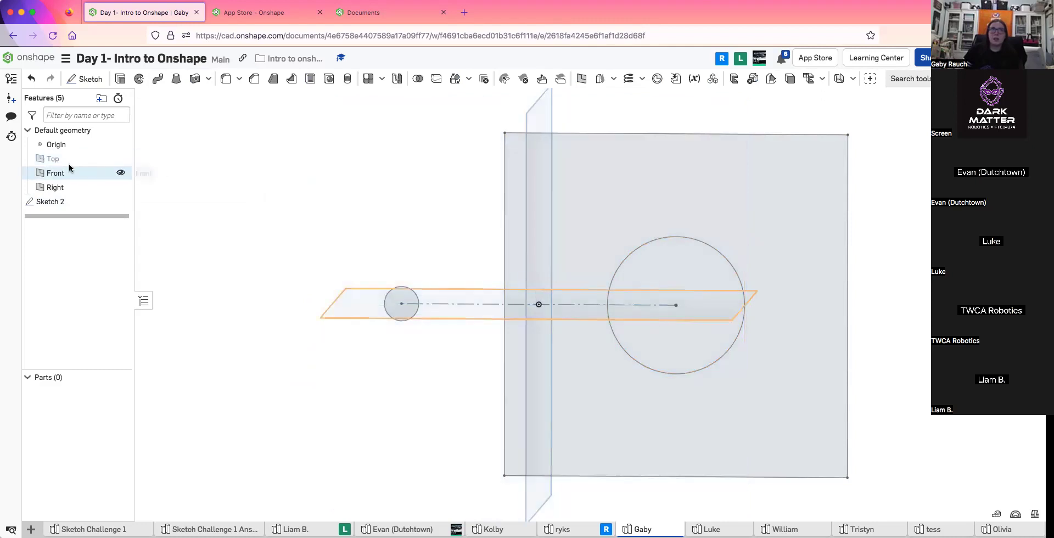
click(119, 173)
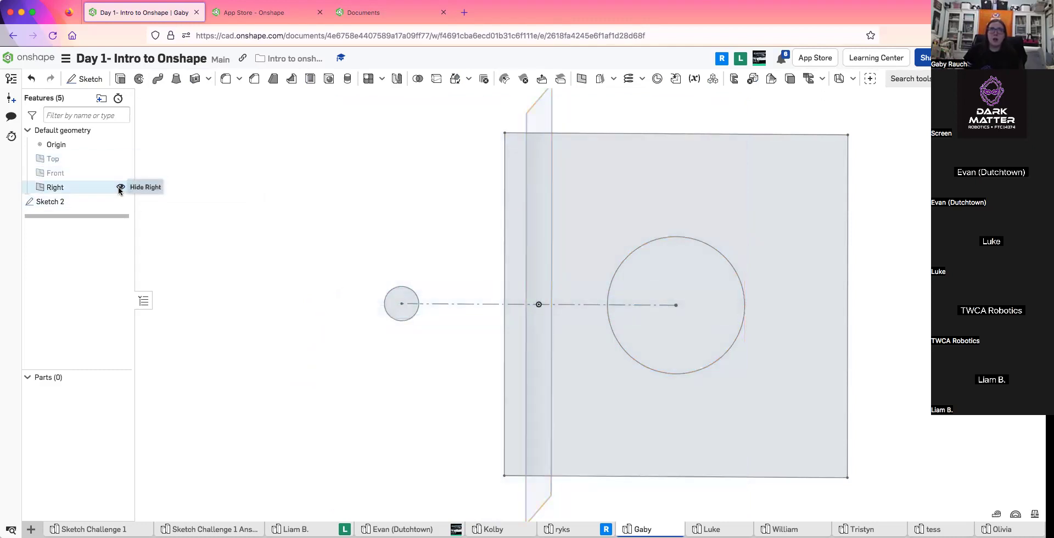
click(121, 187)
right_drag(358, 348, 344, 280)
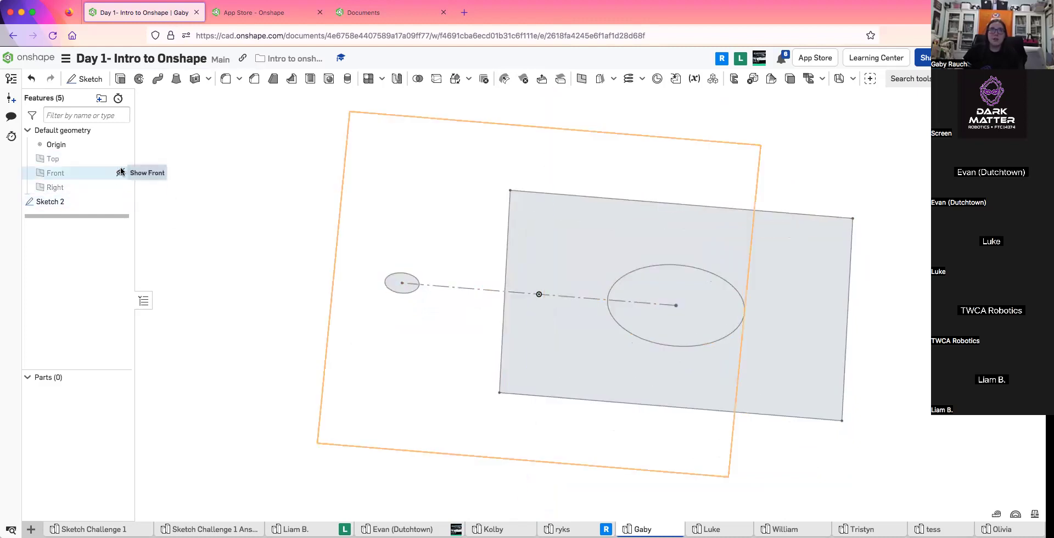
click(121, 173)
right_drag(443, 225, 438, 246)
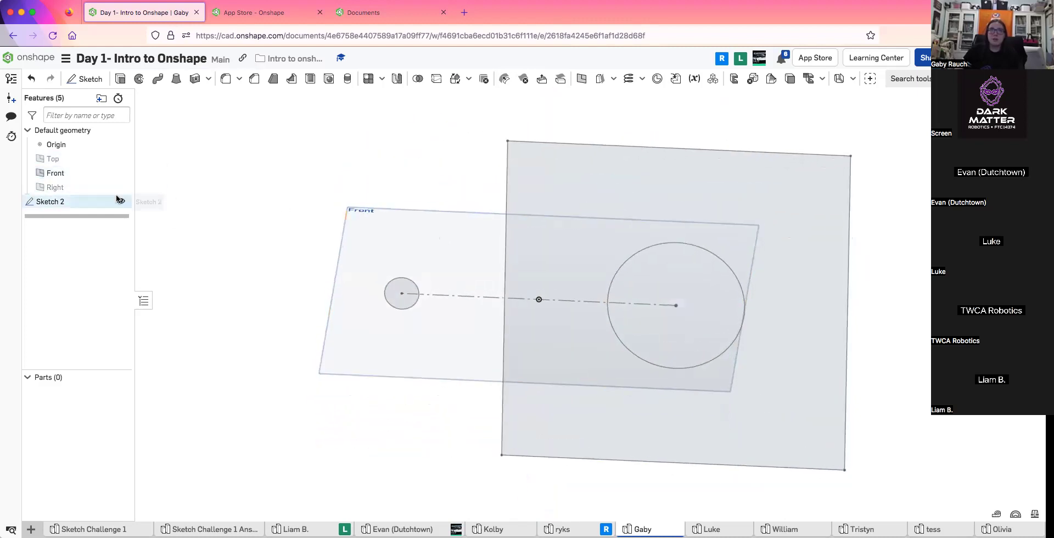
click(121, 171)
click(120, 159)
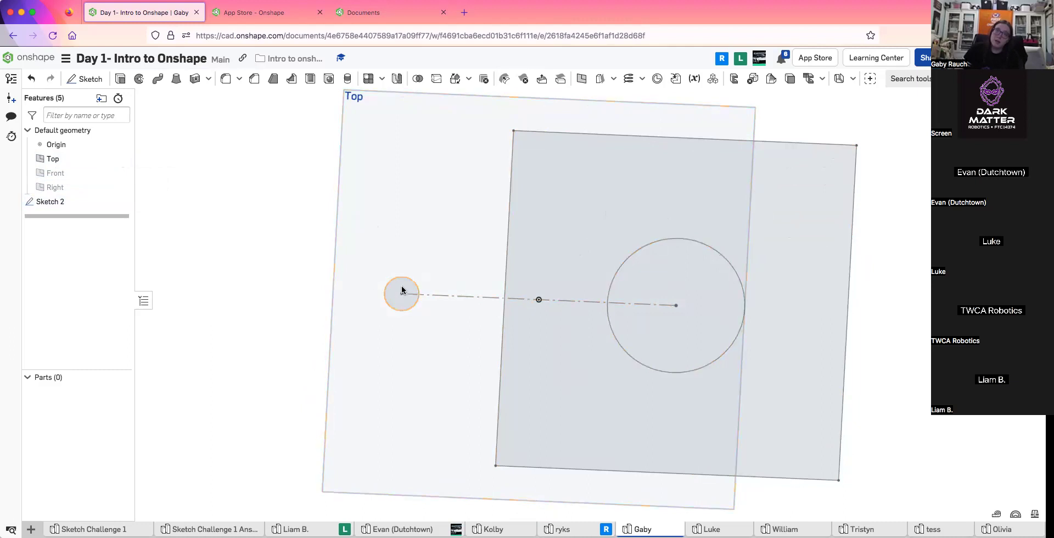
click(925, 144)
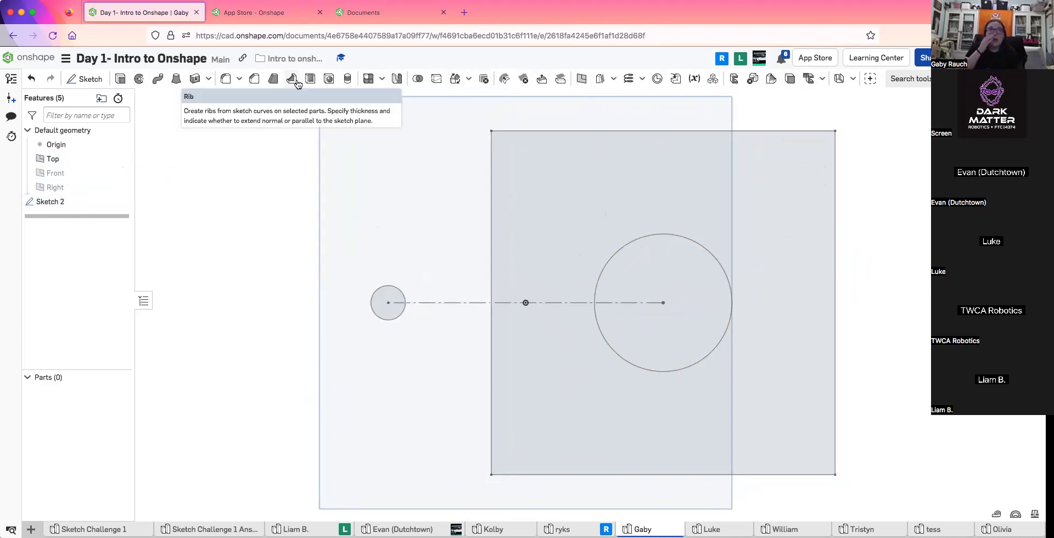
Try extruding the plate region, then cancel that extrude
click(120, 80)
click(549, 150)
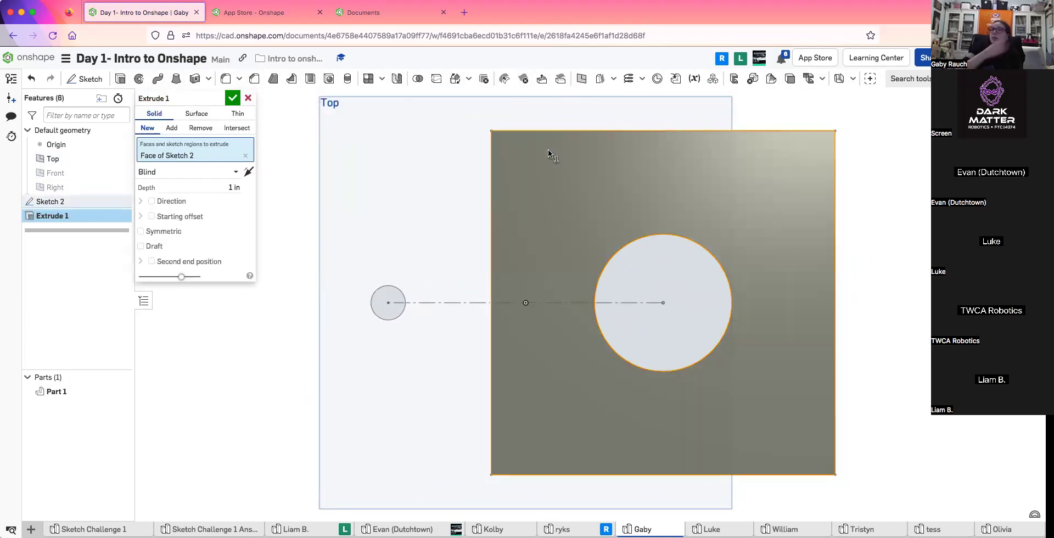
key(Up)
key(Left)
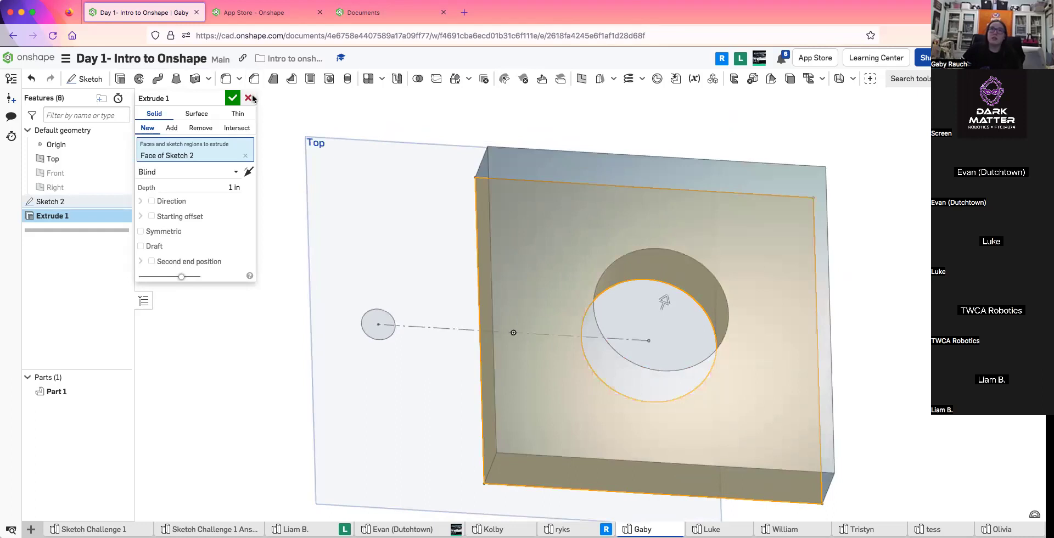
click(250, 98)
Start a fresh extrude with the plate and circle regions, then clear both selections
key(shift+e)
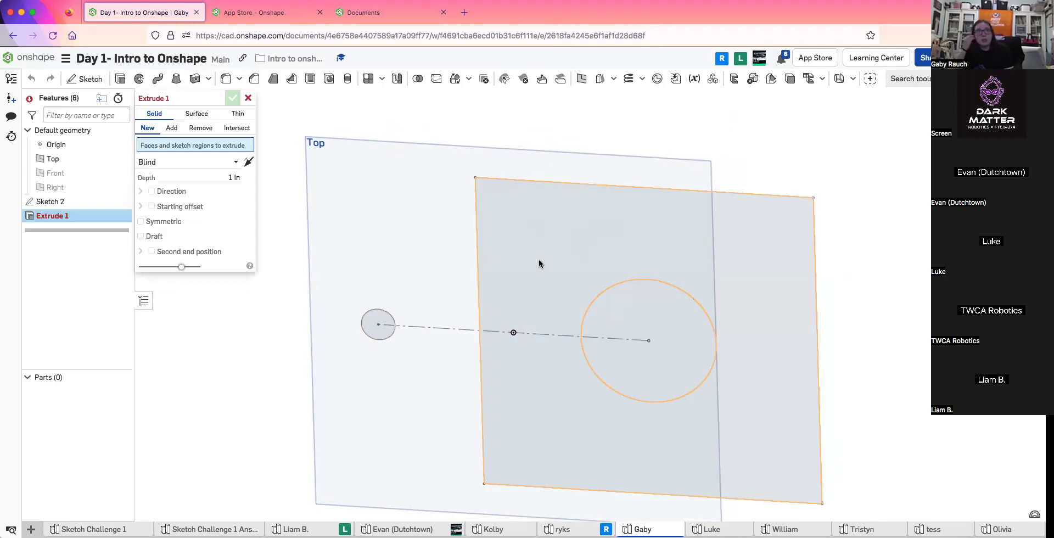
right_drag(536, 283, 536, 296)
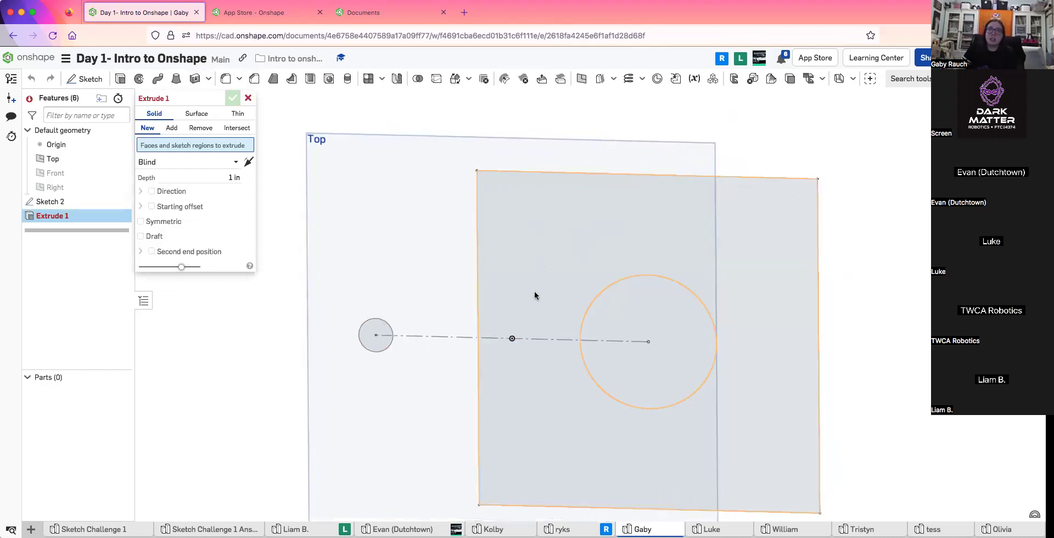
click(592, 239)
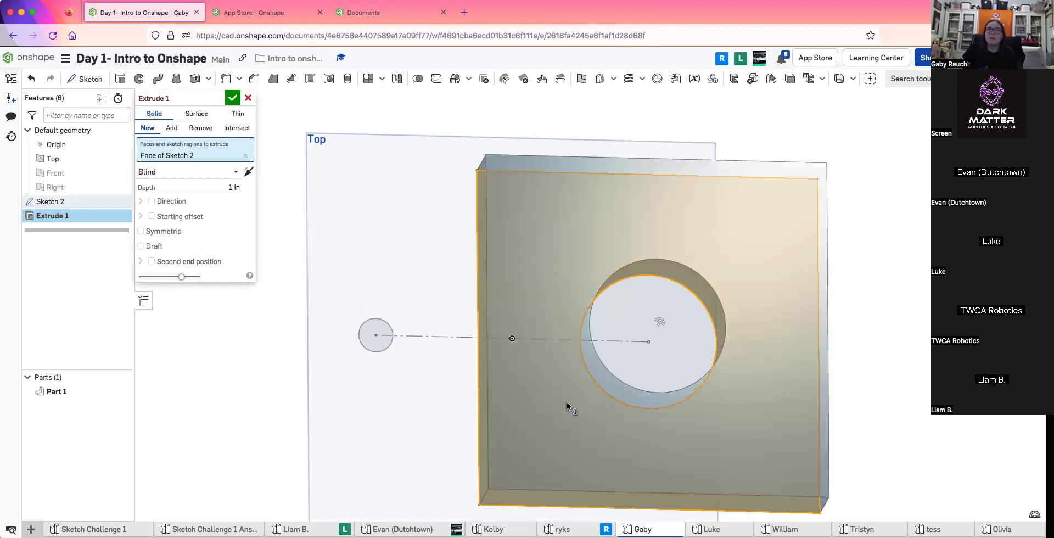
click(621, 312)
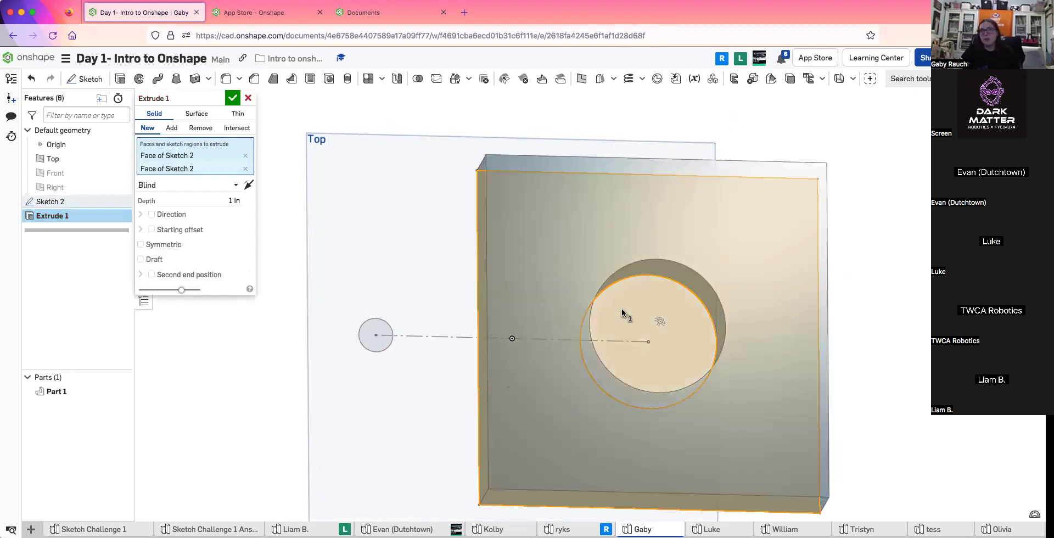
right_drag(611, 289, 639, 313)
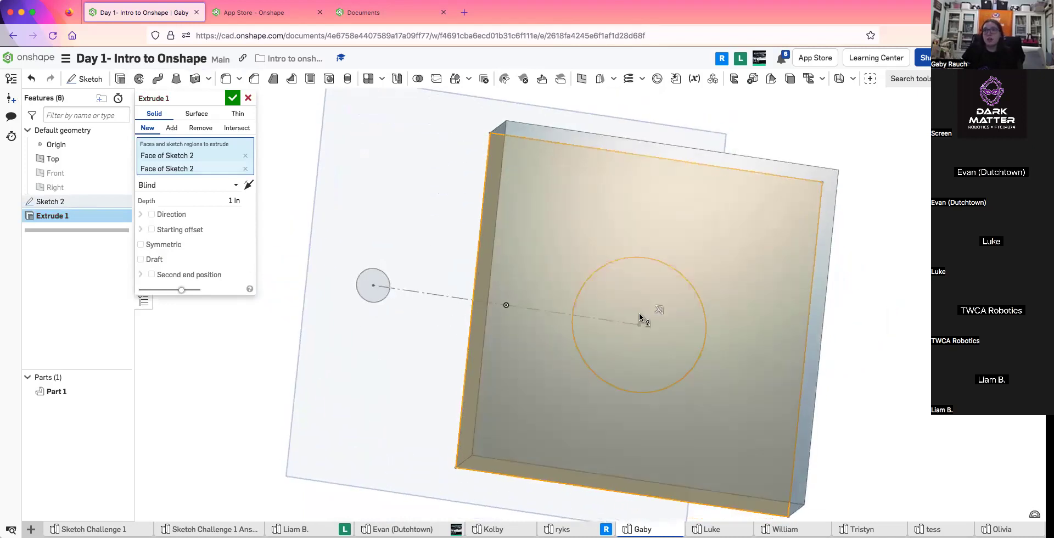
click(246, 156)
click(245, 155)
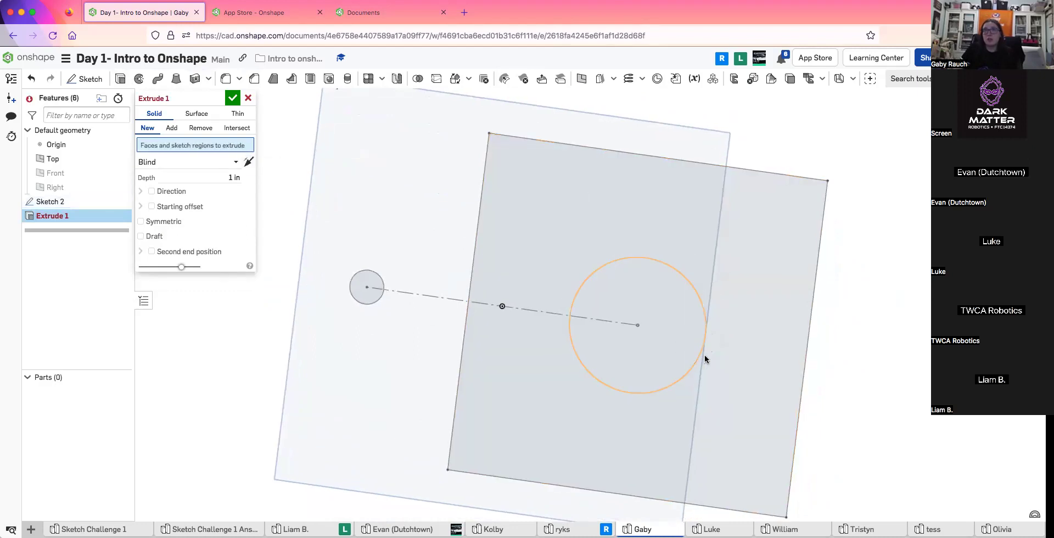
Extrude the circle and outer square regions together as a 1 in Blind solid plate
click(672, 320)
click(770, 245)
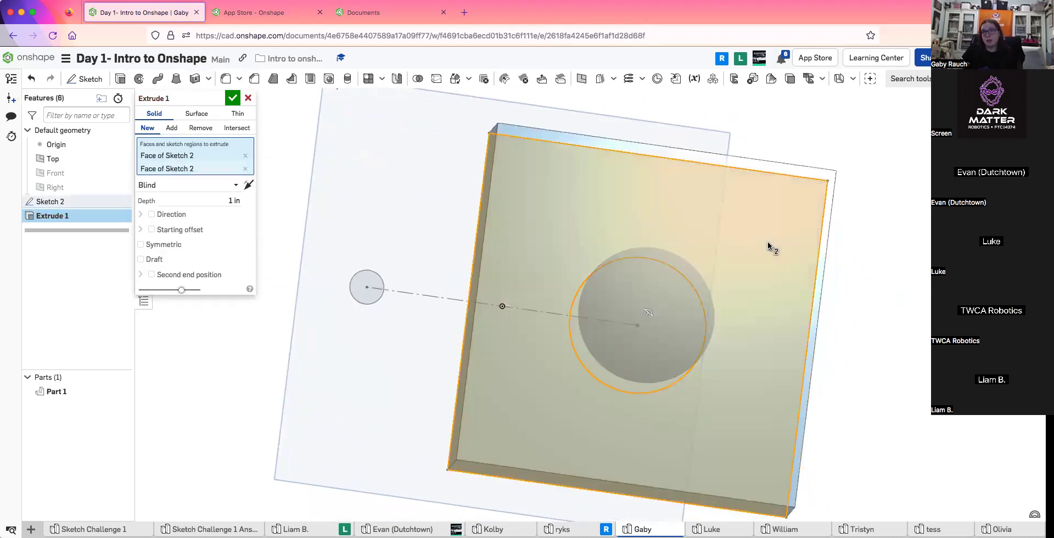
right_drag(856, 287, 873, 308)
key(n)
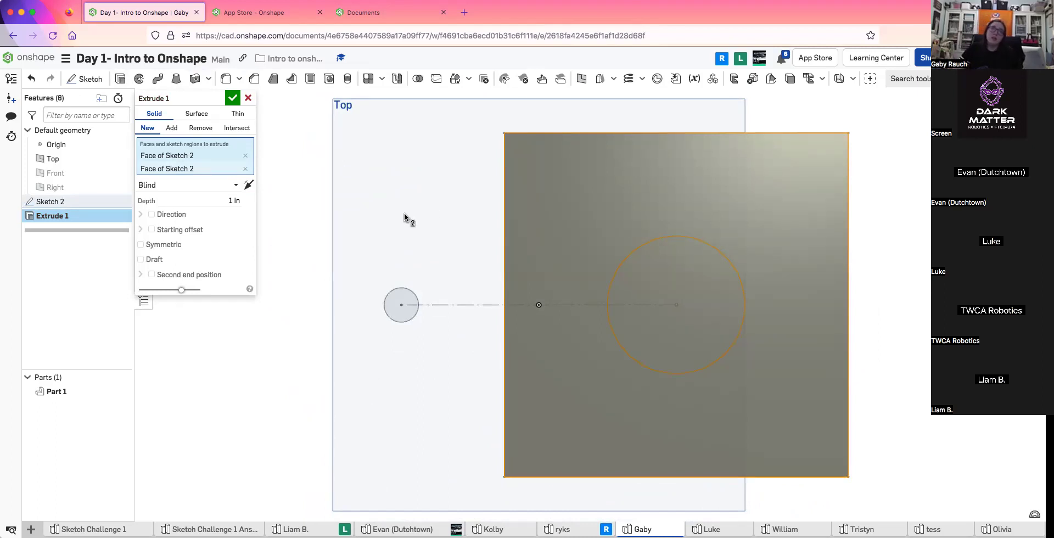
right_drag(325, 214, 326, 134)
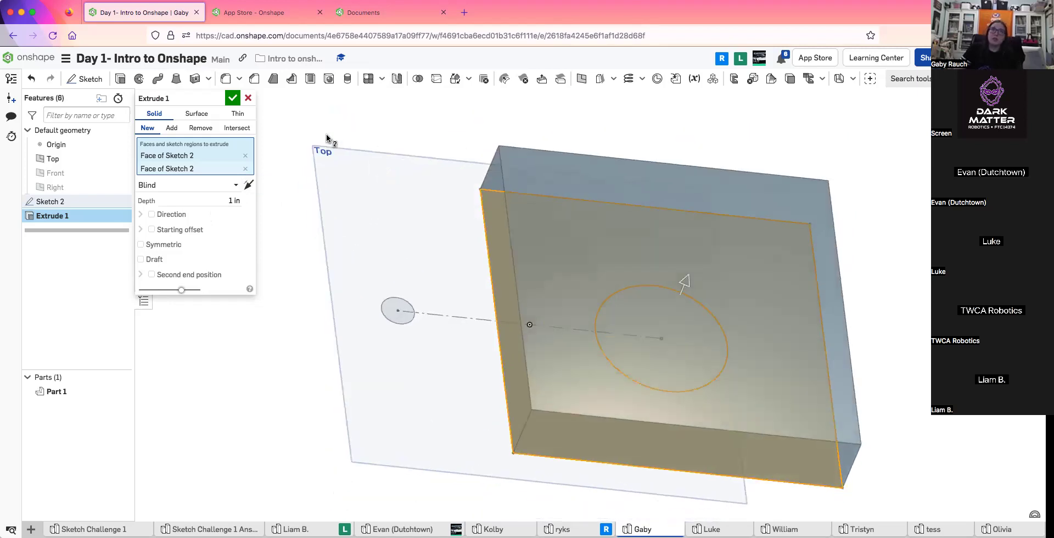
click(232, 98)
right_drag(391, 481, 383, 268)
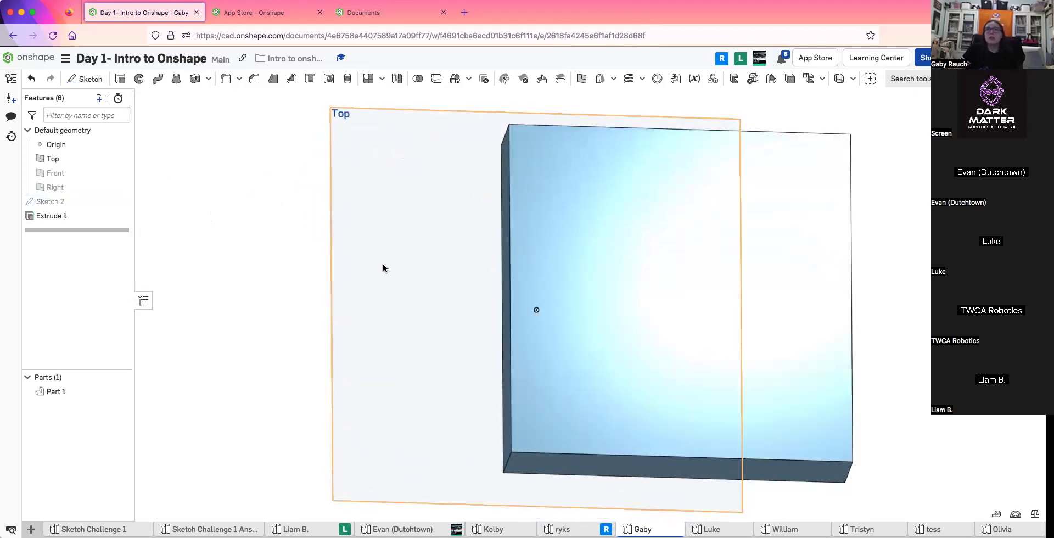
Unhide Sketch 2 over the plate, look down from Top, and select the sketch circle region
right_drag(454, 319, 772, 308)
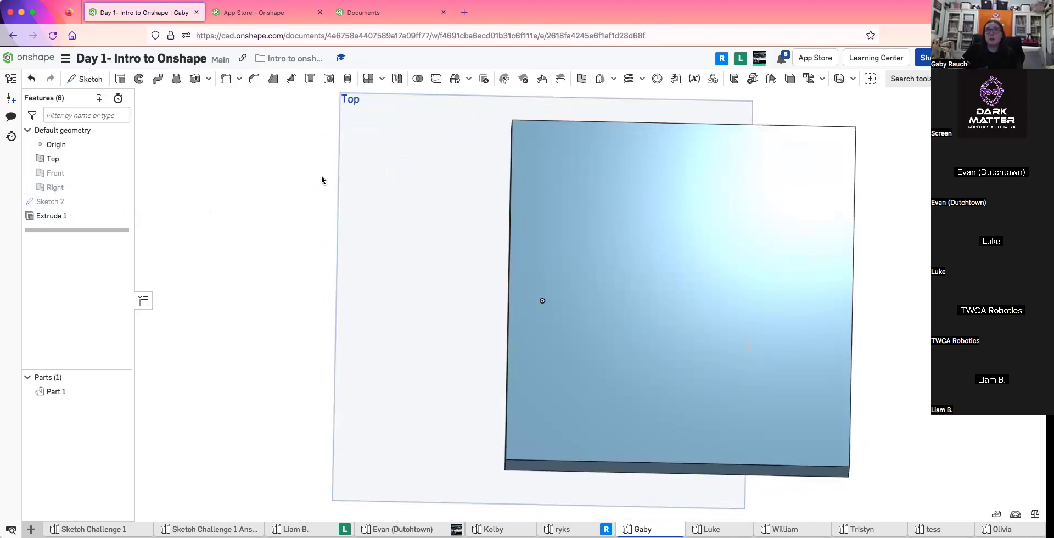
scroll(336, 271, down, 3)
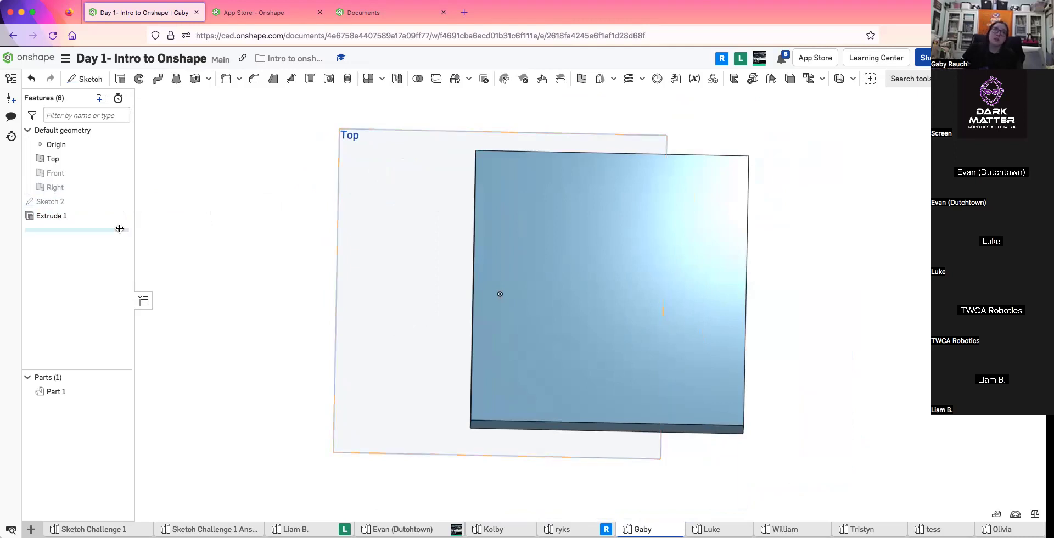
click(120, 201)
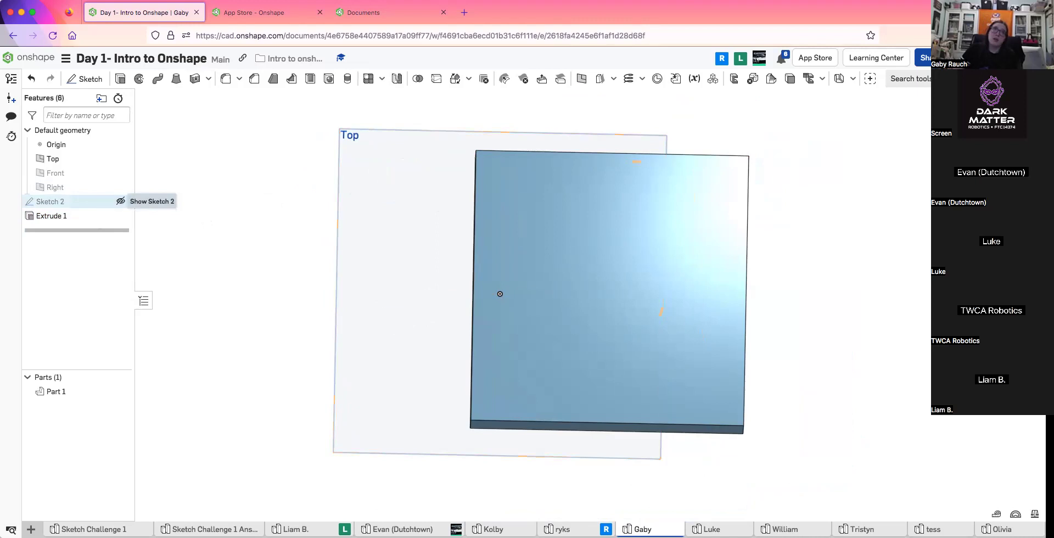
right_drag(289, 286, 438, 266)
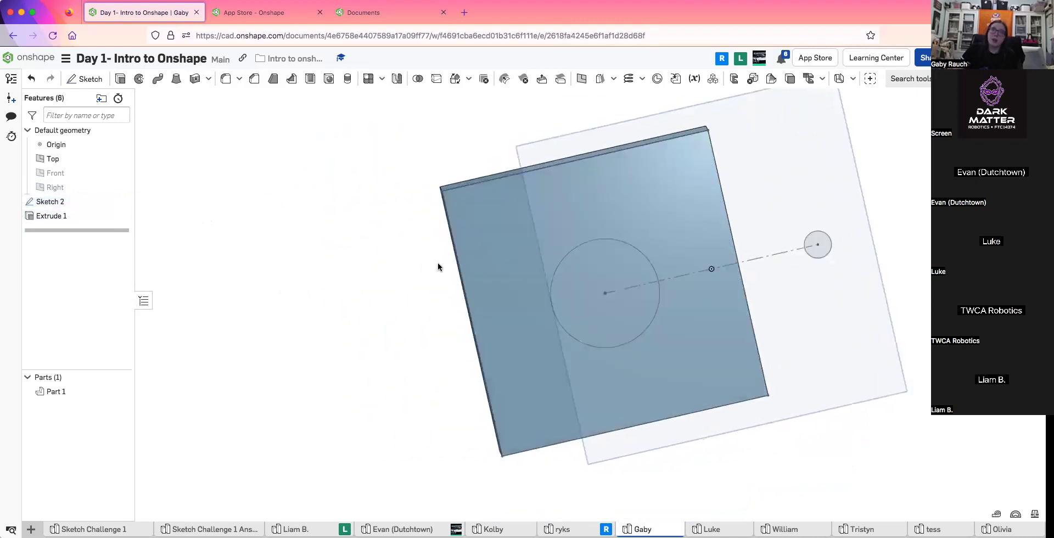
key(n)
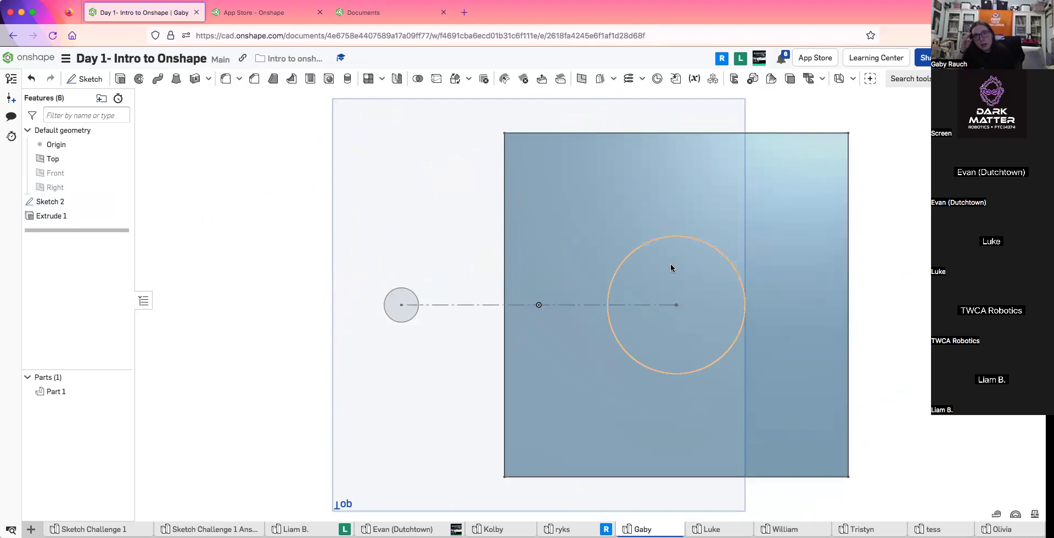
click(707, 263)
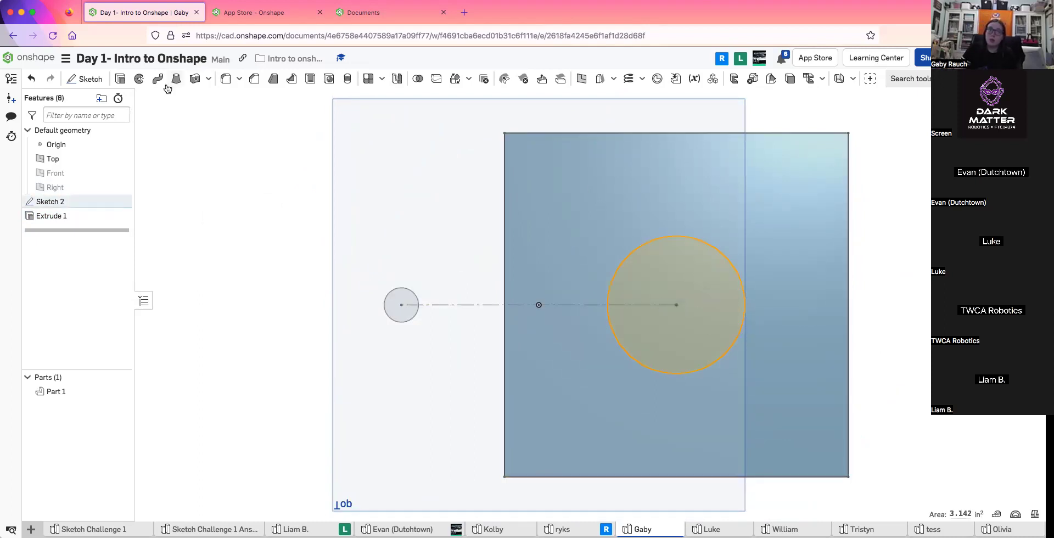
Extrude the selected sketch circle upward into a 2.4 in cylinder
click(120, 78)
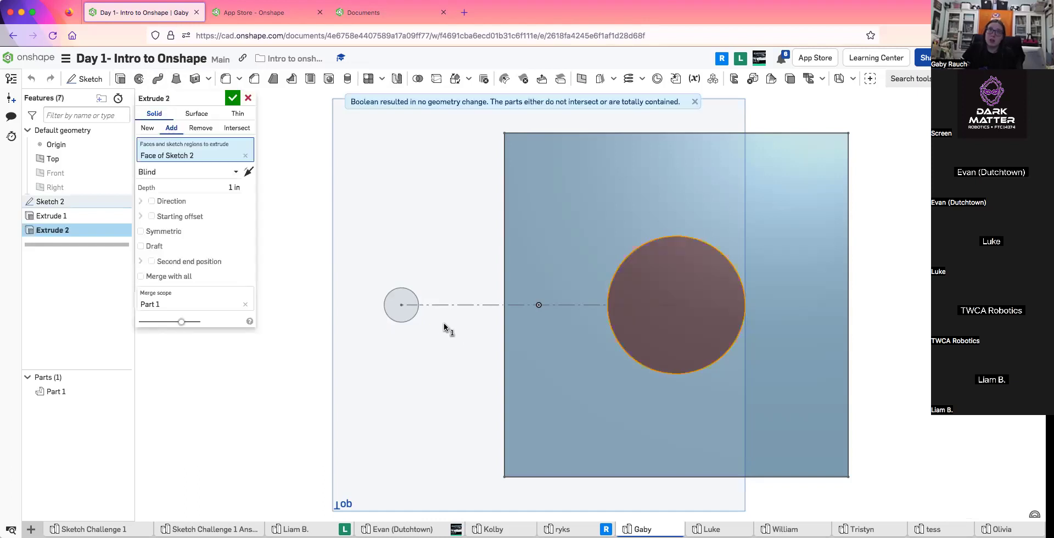
right_drag(396, 262, 713, 214)
drag(699, 209, 759, 161)
mouse_move(759, 162)
right_down()
mouse_move(793, 185)
mouse_move(747, 158)
mouse_move(776, 167)
mouse_move(746, 165)
right_up()
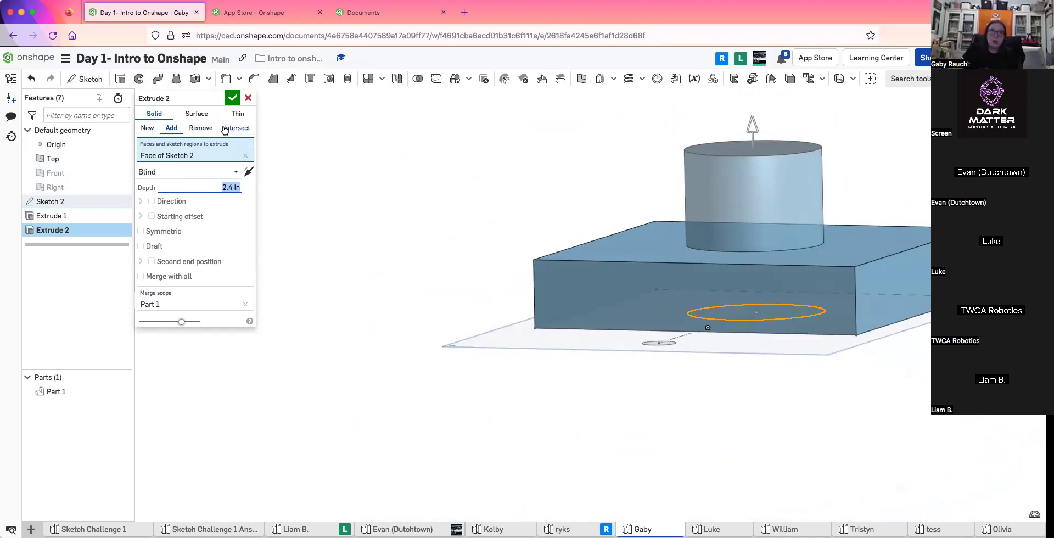
right_drag(478, 195, 535, 246)
Switch the cylinder extrude from New to Add, merging it into Part 1
click(148, 128)
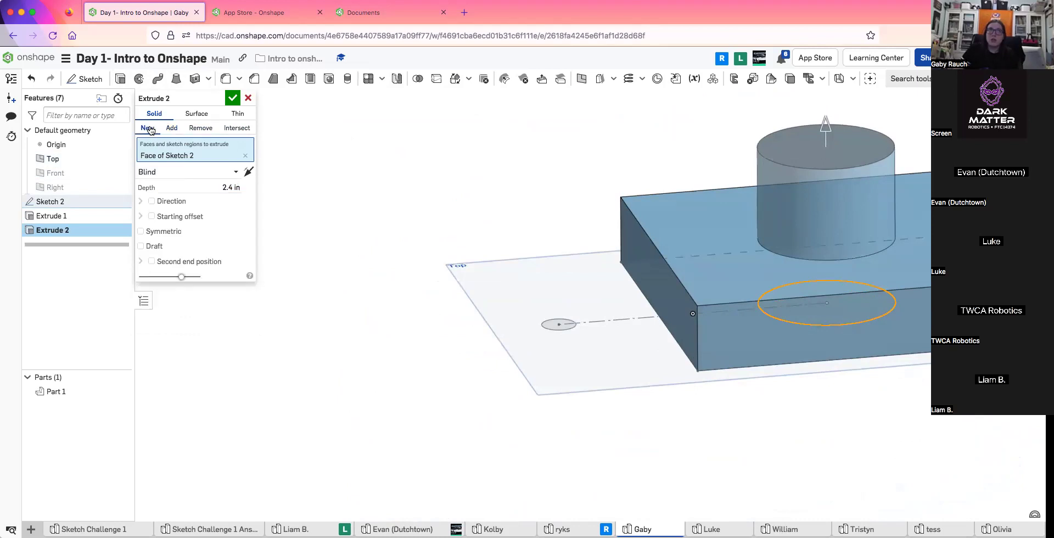
right_drag(522, 194, 549, 186)
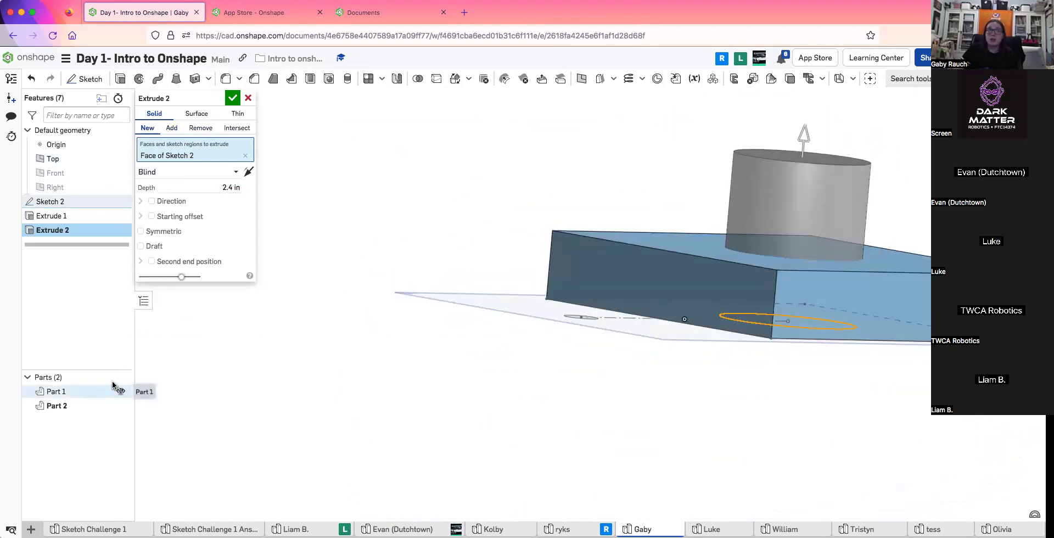
right_drag(464, 266, 663, 229)
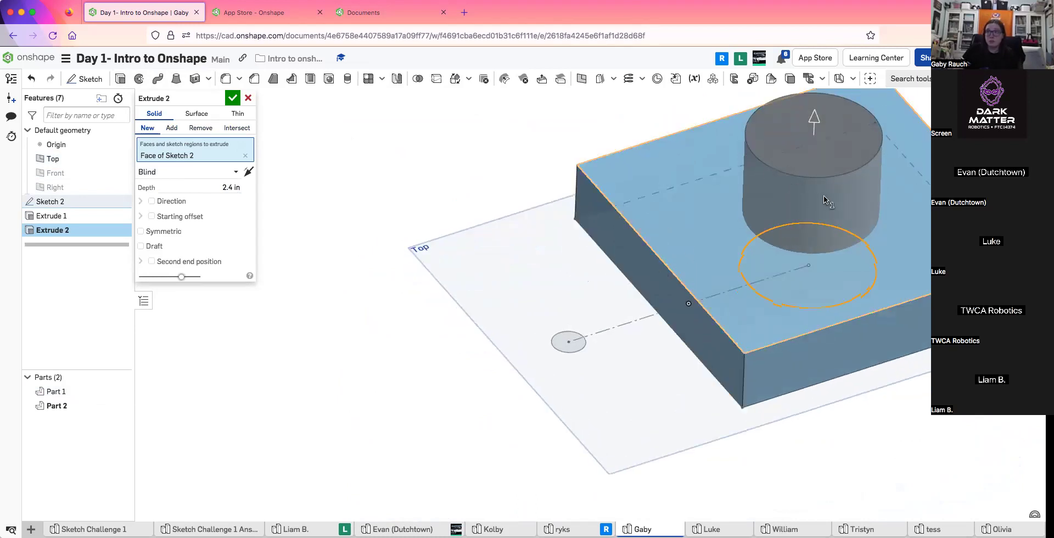
right_drag(685, 162, 370, 163)
click(171, 127)
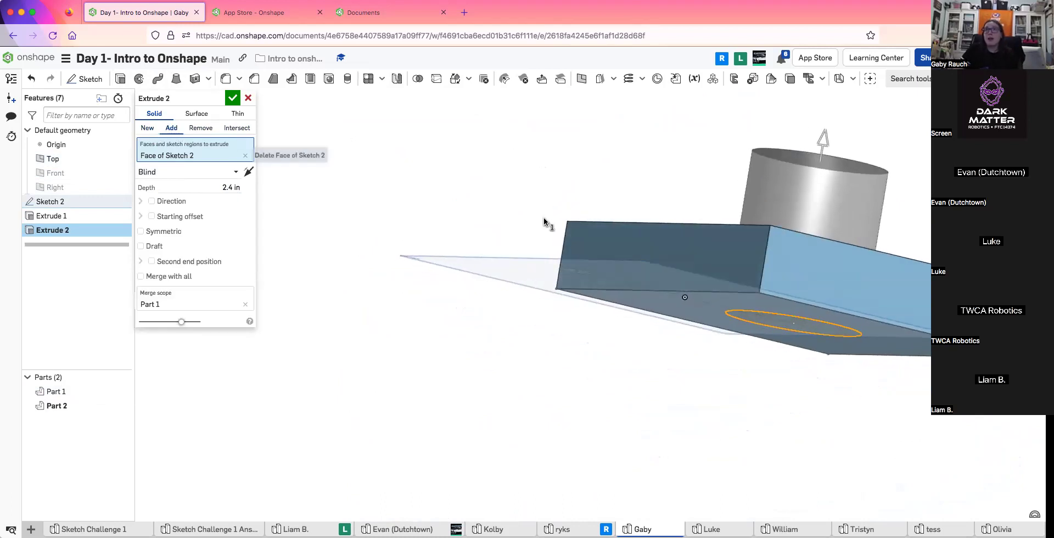
mouse_move(545, 222)
right_down()
mouse_move(514, 238)
mouse_move(860, 228)
right_up()
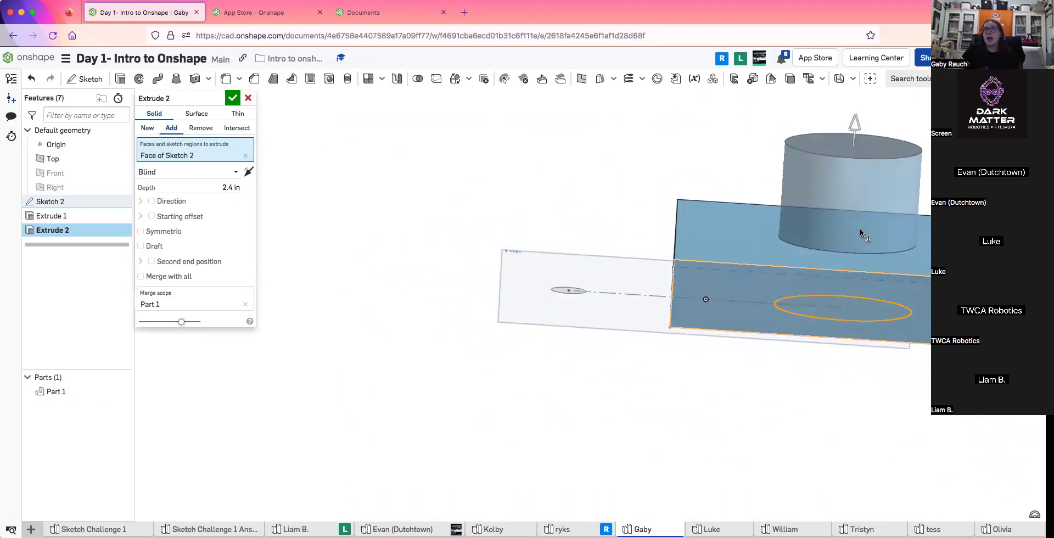
mouse_move(871, 265)
right_down()
mouse_move(904, 252)
mouse_move(818, 230)
right_up()
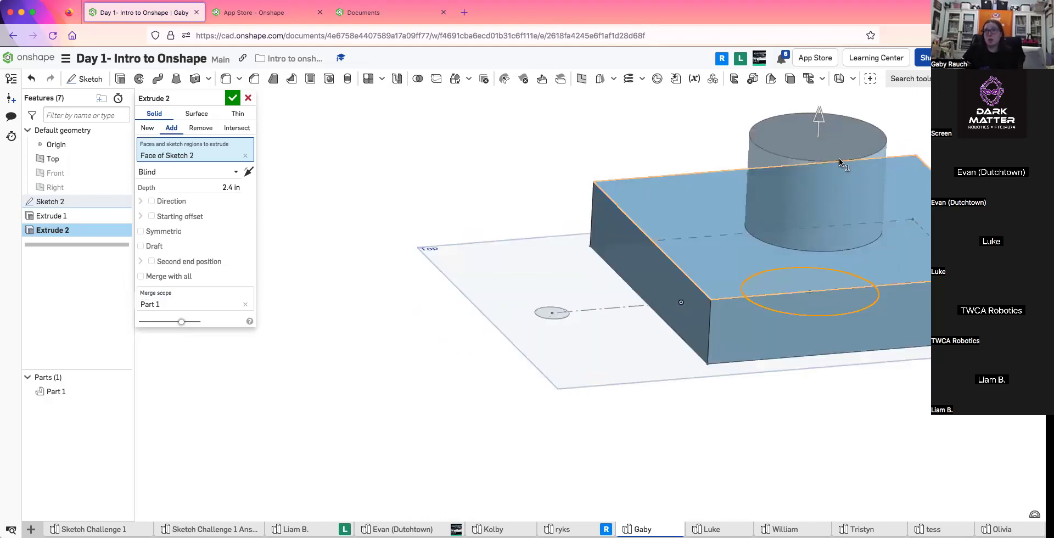
right_drag(840, 158, 844, 202)
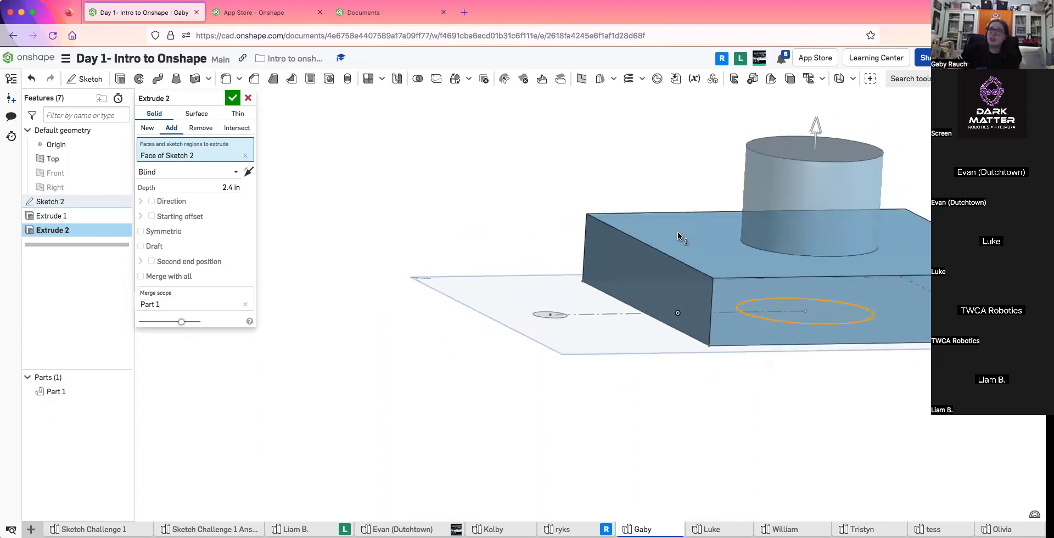
right_drag(678, 232, 733, 349)
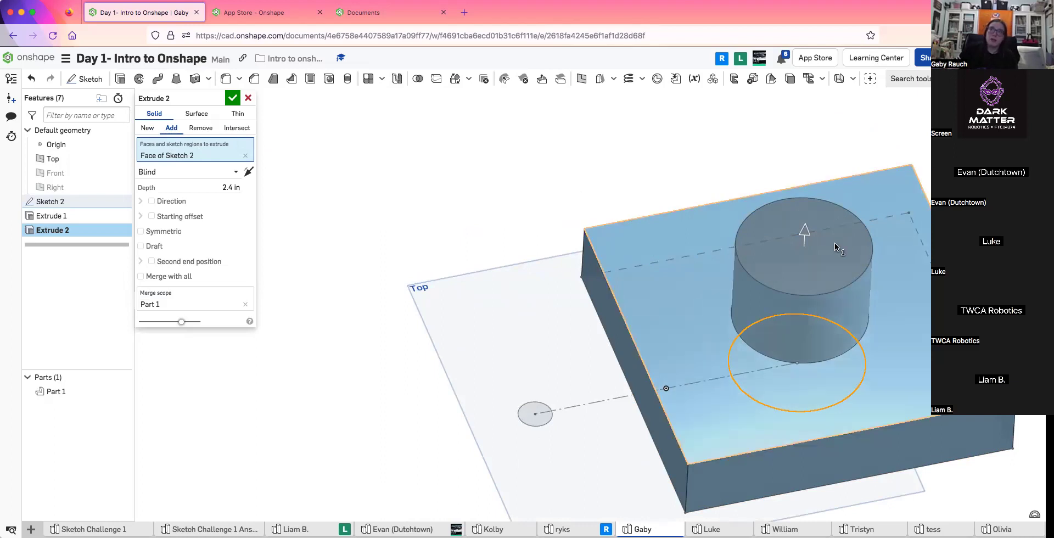
middle_drag(835, 243, 738, 208)
Set Extrude 2 to Remove, flip it upward into the plate, then switch it to Intersect
click(200, 127)
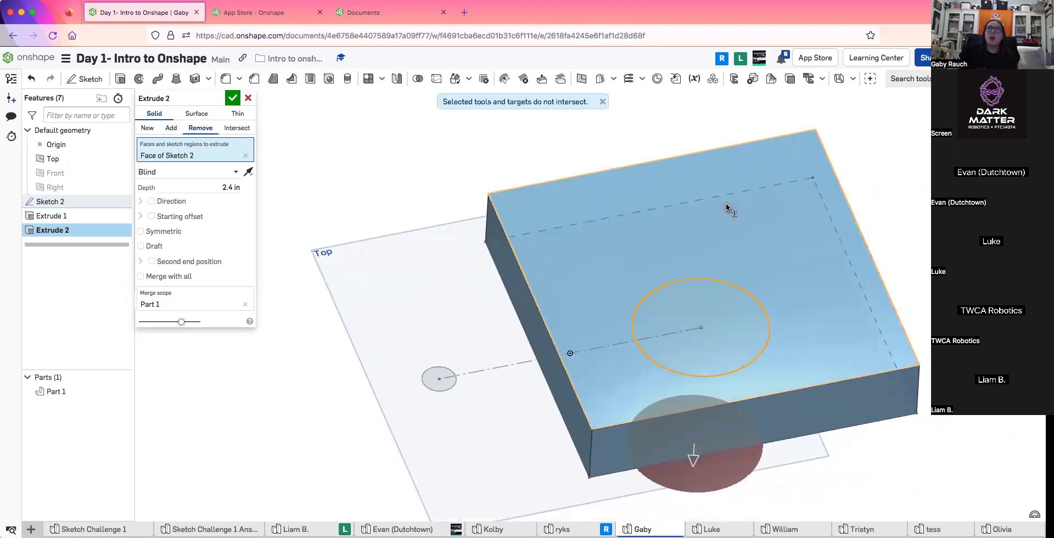
right_drag(732, 207, 543, 336)
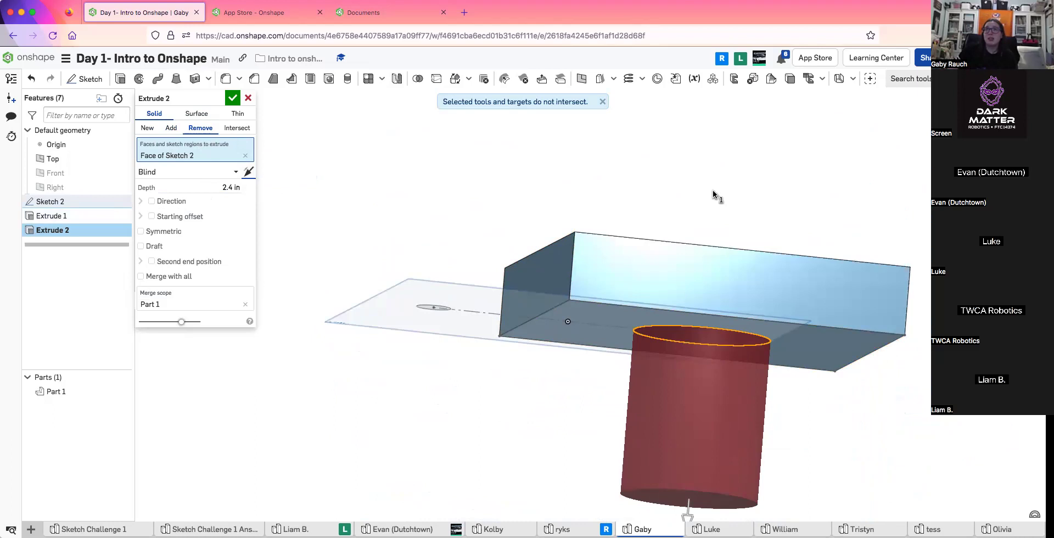
click(250, 172)
right_drag(591, 233, 686, 255)
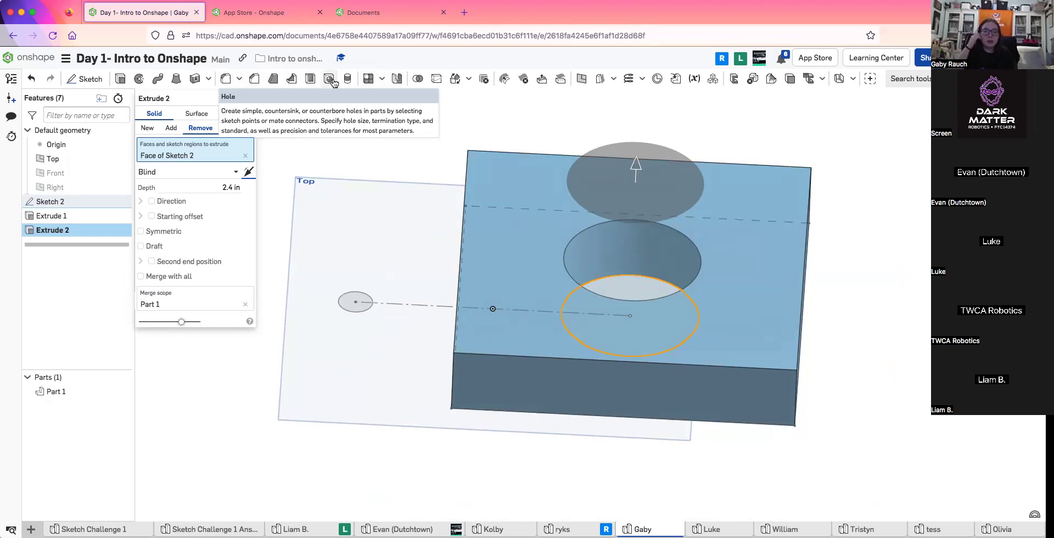
right_drag(565, 113, 624, 294)
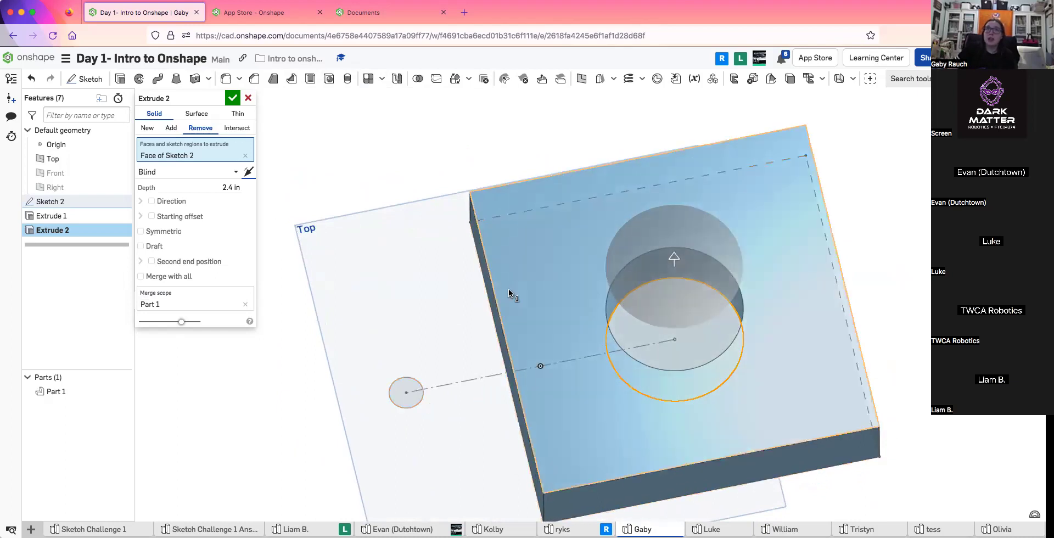
right_drag(508, 289, 484, 258)
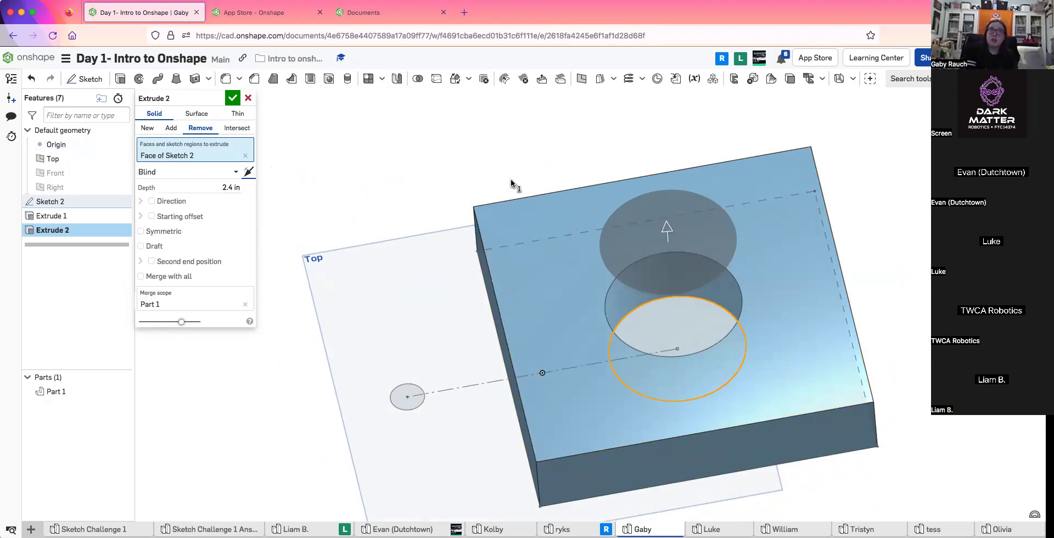
click(244, 130)
mouse_move(686, 247)
right_down()
mouse_move(733, 222)
mouse_move(667, 240)
mouse_move(746, 268)
mouse_move(777, 310)
mouse_move(720, 314)
mouse_move(742, 341)
mouse_move(679, 315)
mouse_move(751, 326)
mouse_move(214, 339)
right_up()
Set Part 1 as Extrude 2's merge scope so the circle cuts a hole in the block
right_drag(553, 307, 309, 205)
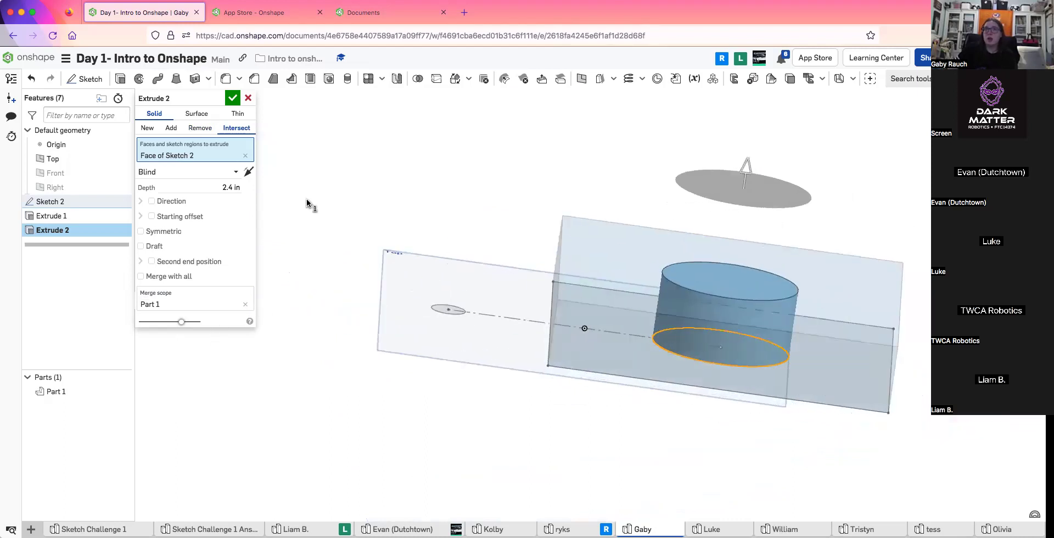
click(245, 304)
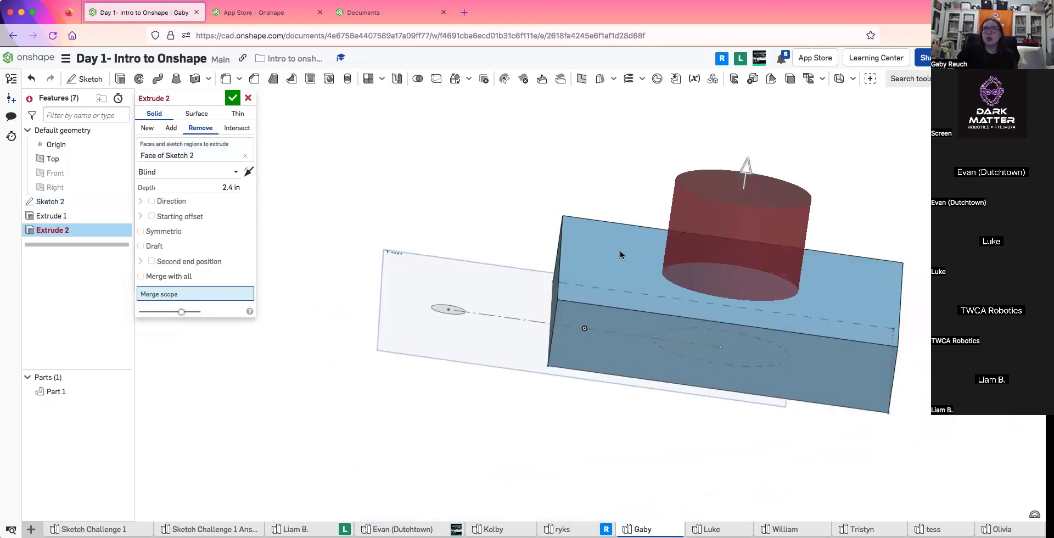
click(641, 296)
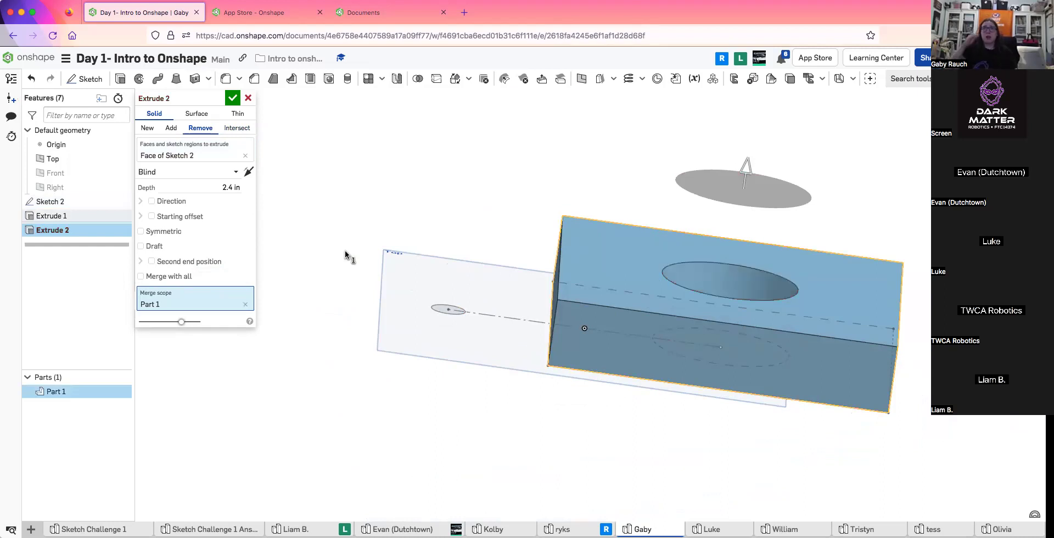
click(245, 304)
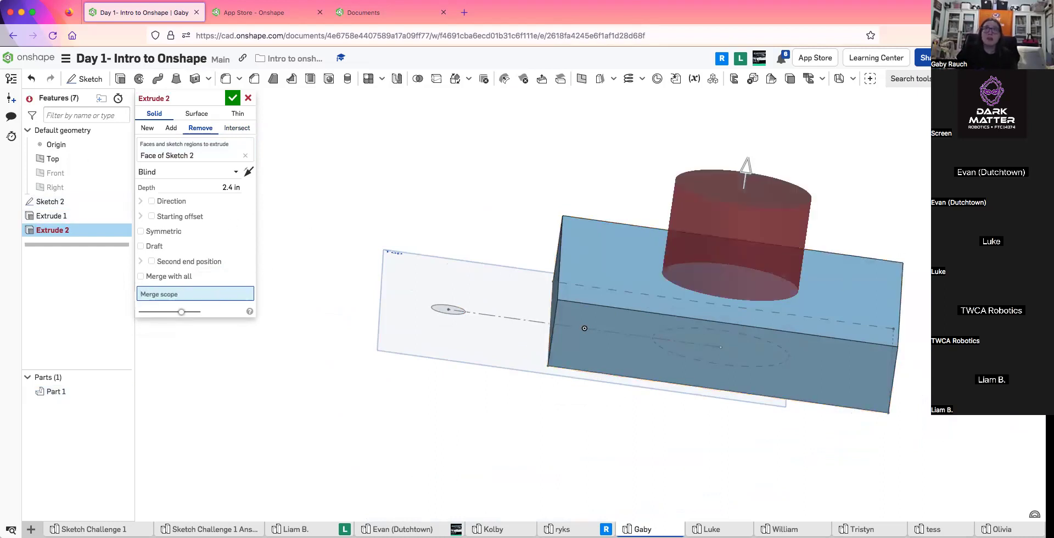
click(613, 275)
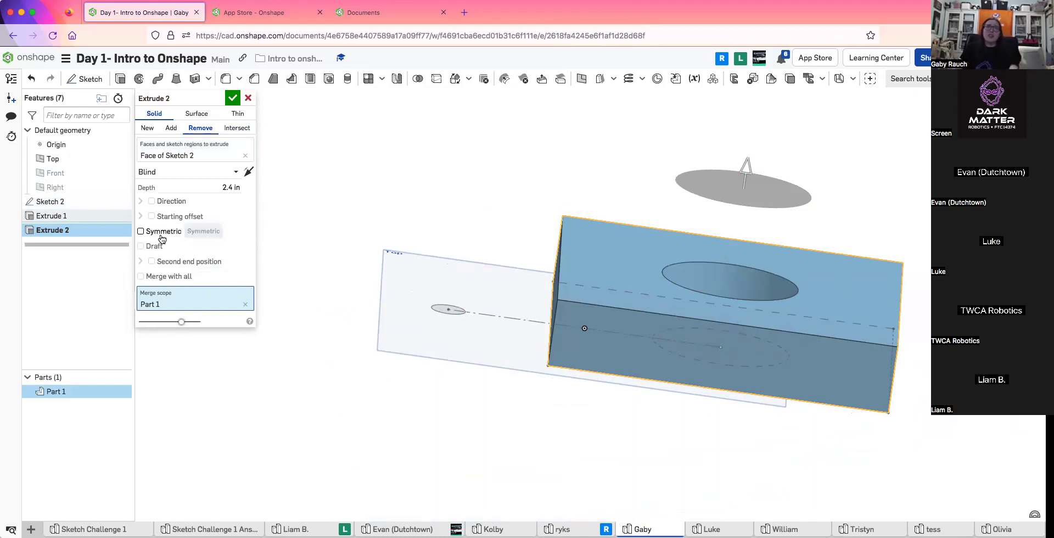
right_drag(710, 179, 500, 282)
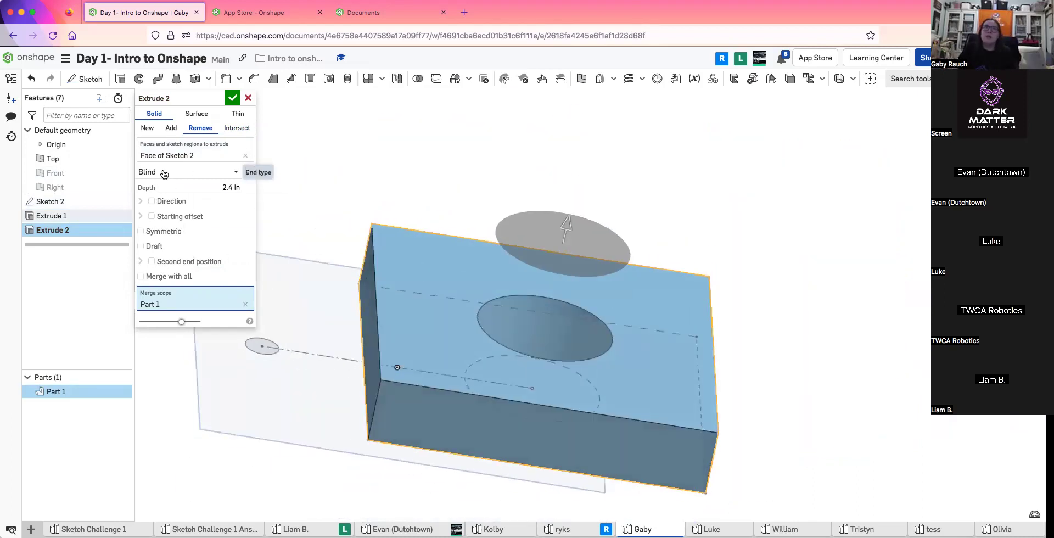
Set the hole cut's end type to Up to face at the block's top face and accept Extrude 2
click(203, 171)
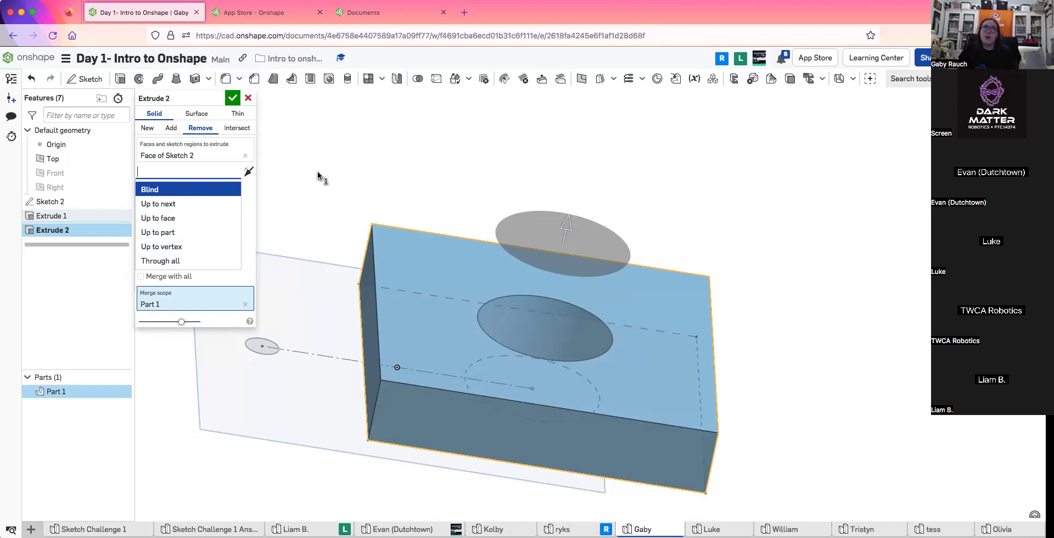
click(195, 207)
right_drag(654, 386, 561, 498)
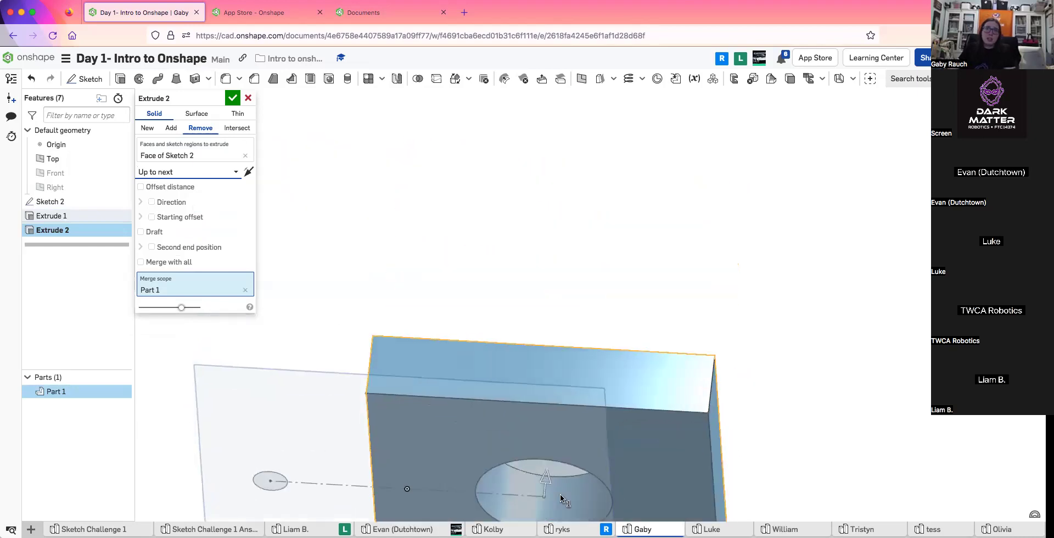
key(shift+7)
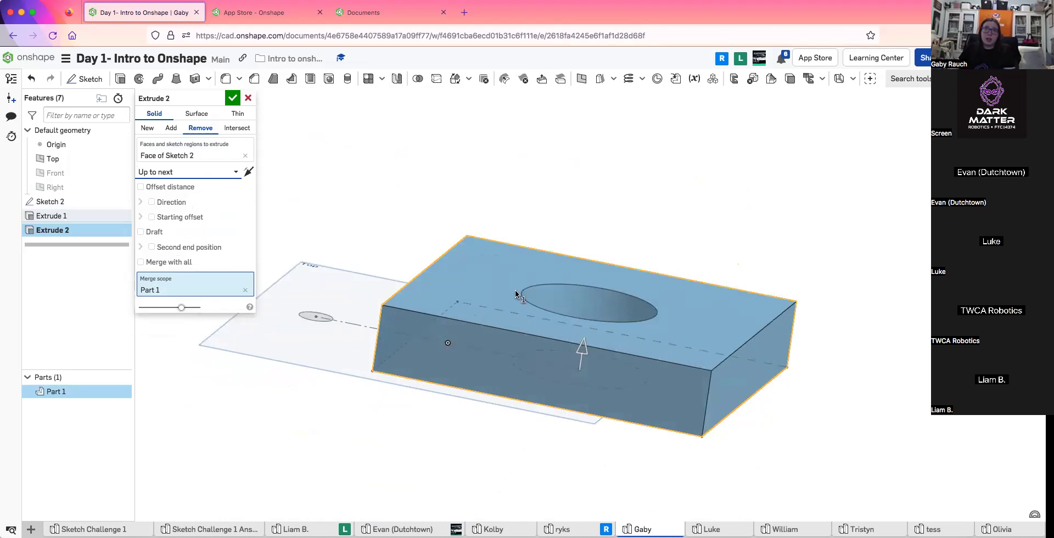
click(226, 171)
click(208, 219)
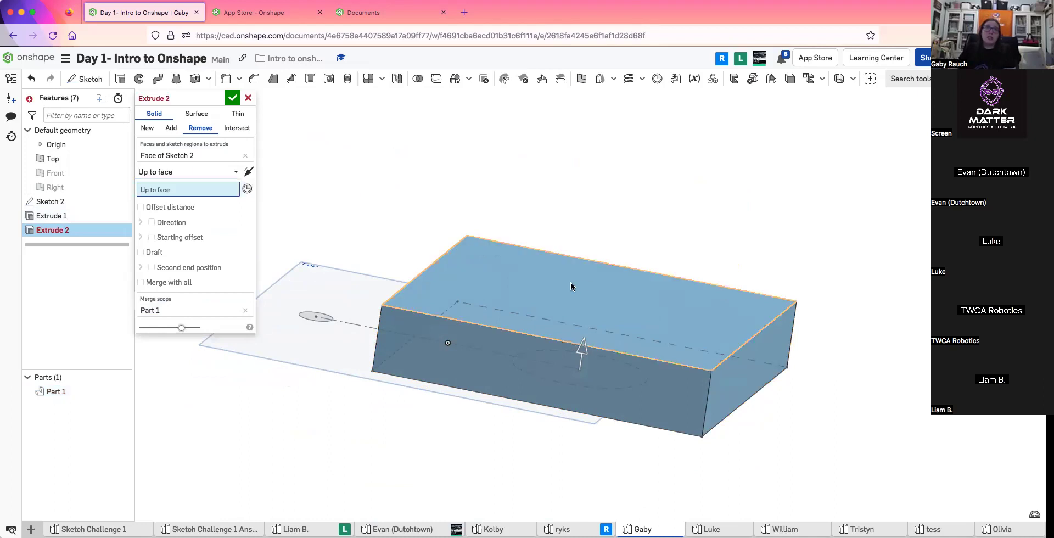
click(459, 311)
right_drag(391, 325, 635, 304)
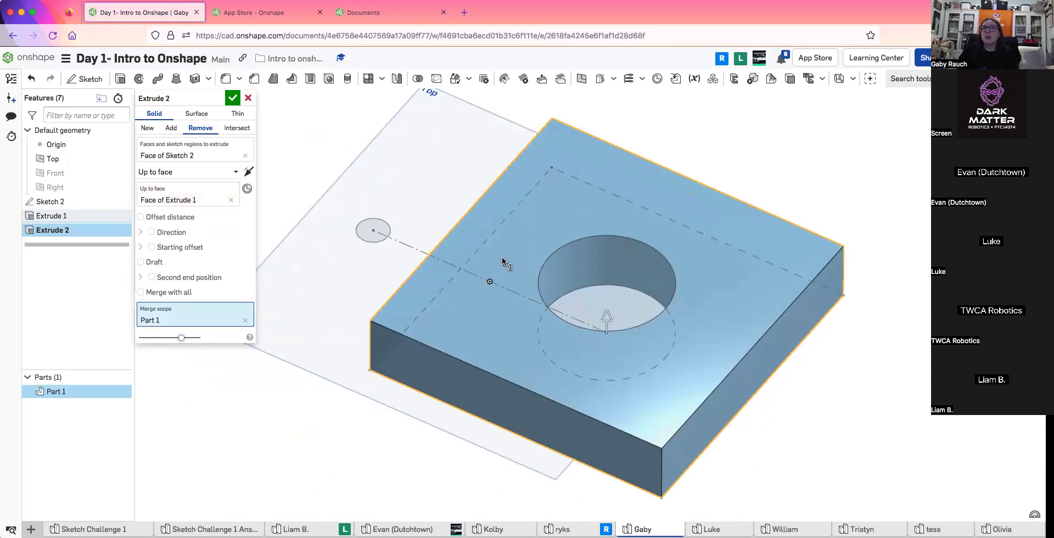
click(234, 97)
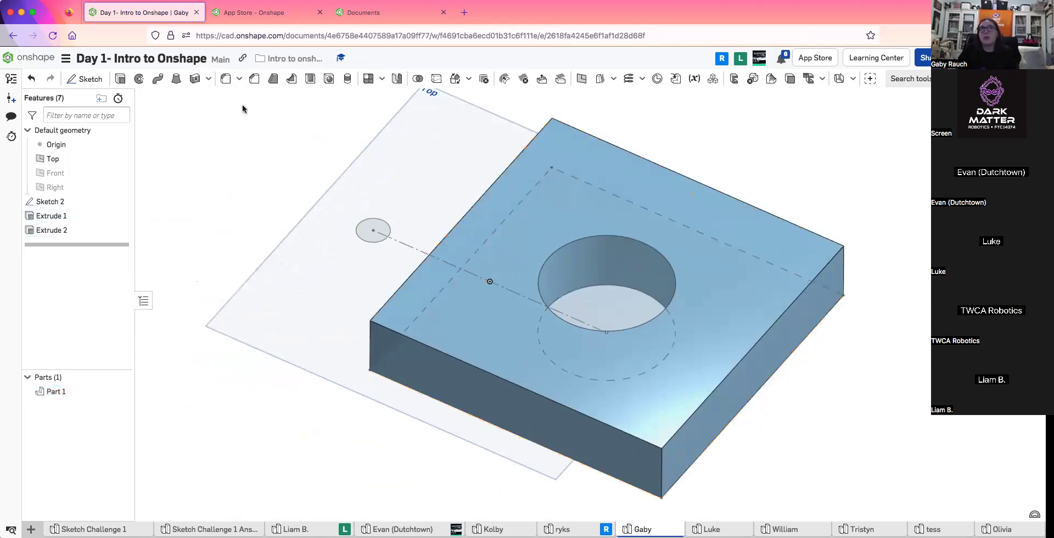
Extrude the small circle upward as Extrude 3 and move it above Extrude 2 in the history
click(382, 231)
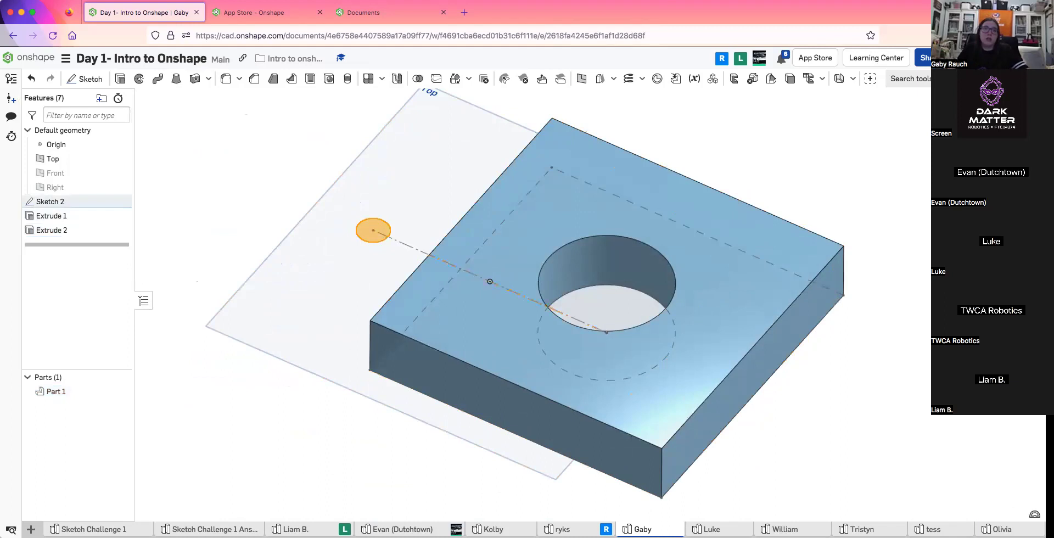
key(shift+e)
drag(373, 176, 373, 104)
click(233, 97)
drag(57, 245, 62, 229)
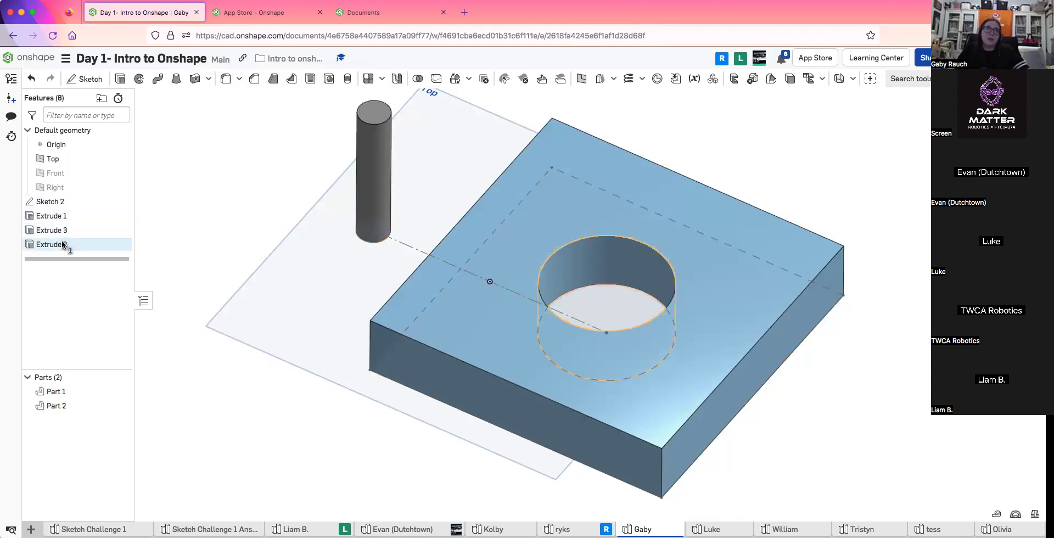
Reopen Extrude 2, reselect the block's top face as its end, and toggle Add back to Remove
double_click(61, 244)
click(231, 201)
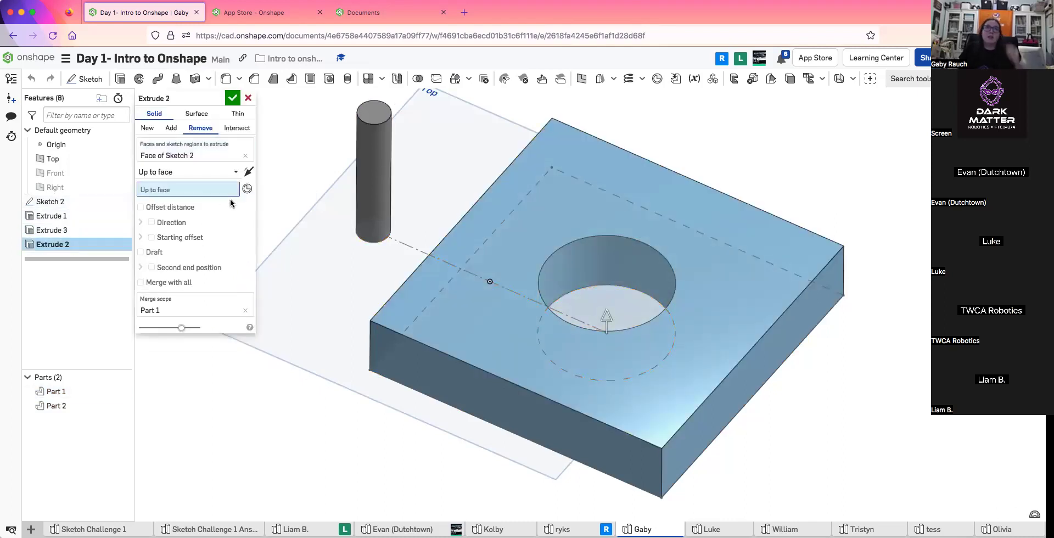
click(691, 190)
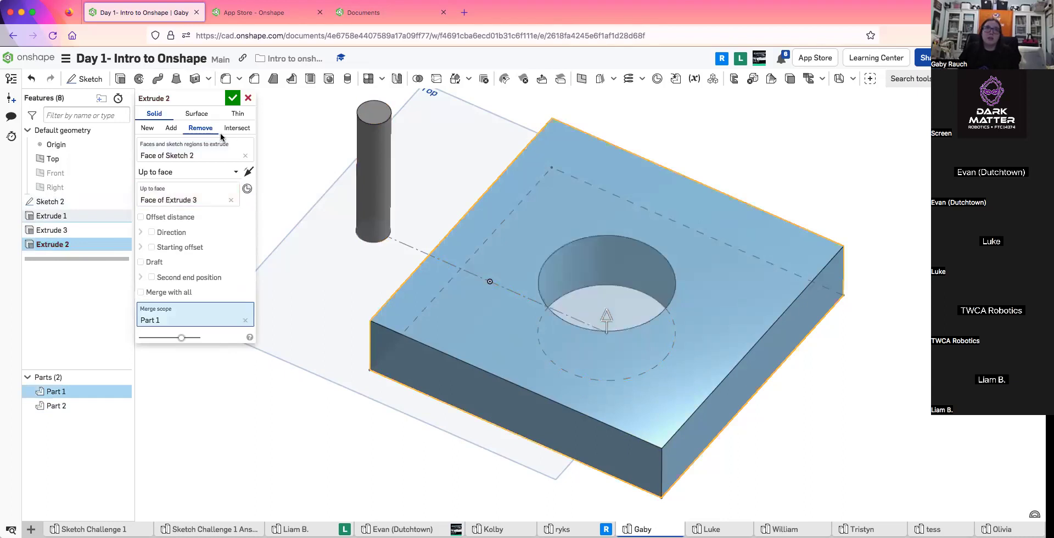
click(173, 128)
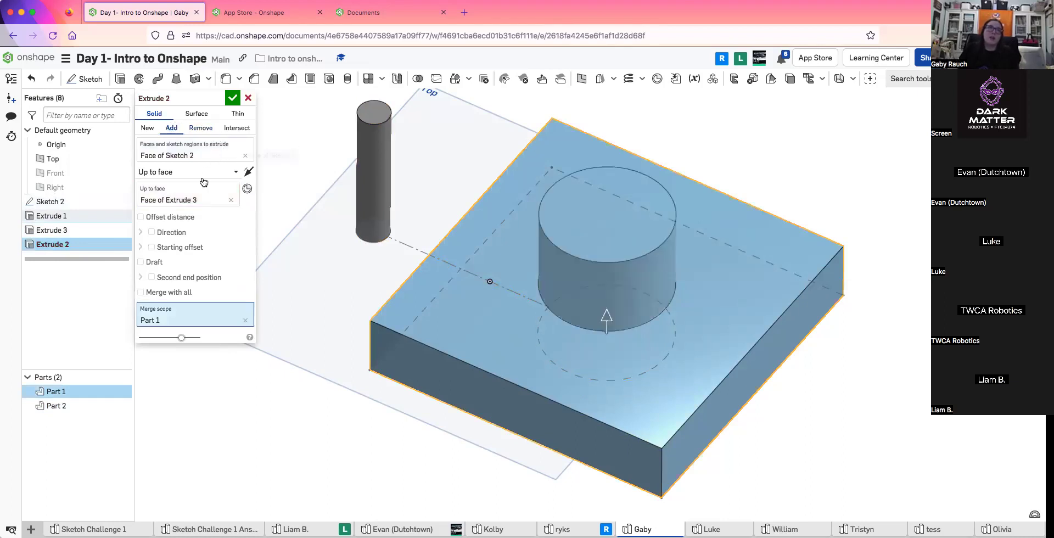
right_drag(582, 187, 571, 298)
click(191, 128)
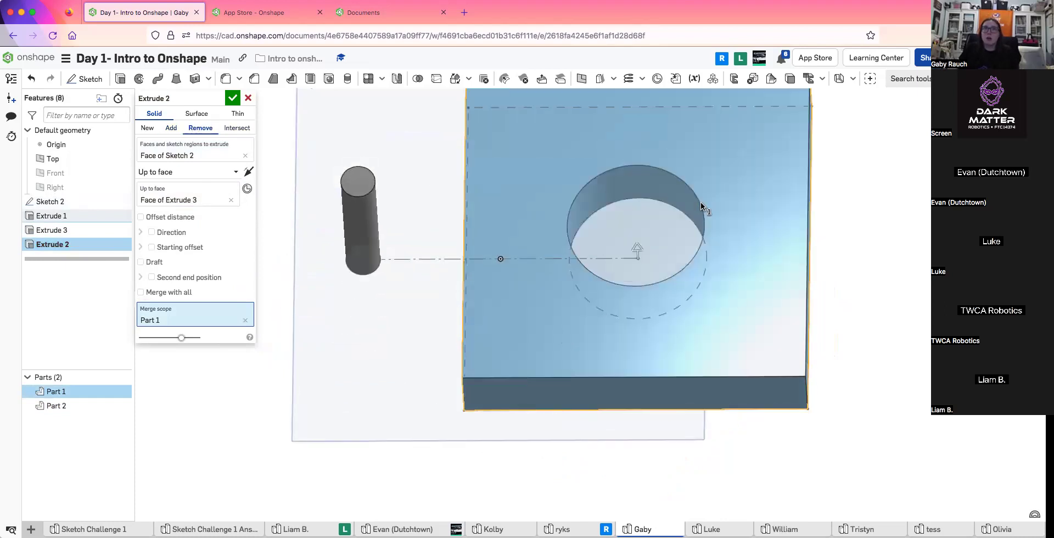
middle_drag(701, 207, 653, 236)
Change the hole cut's end type to Blind with a 1 in depth
click(183, 172)
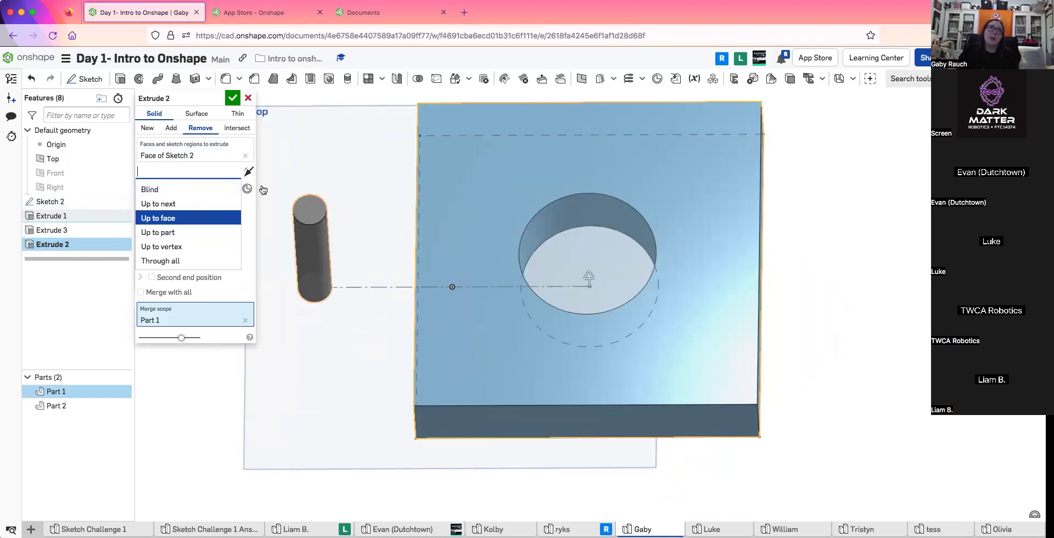
click(165, 218)
click(190, 172)
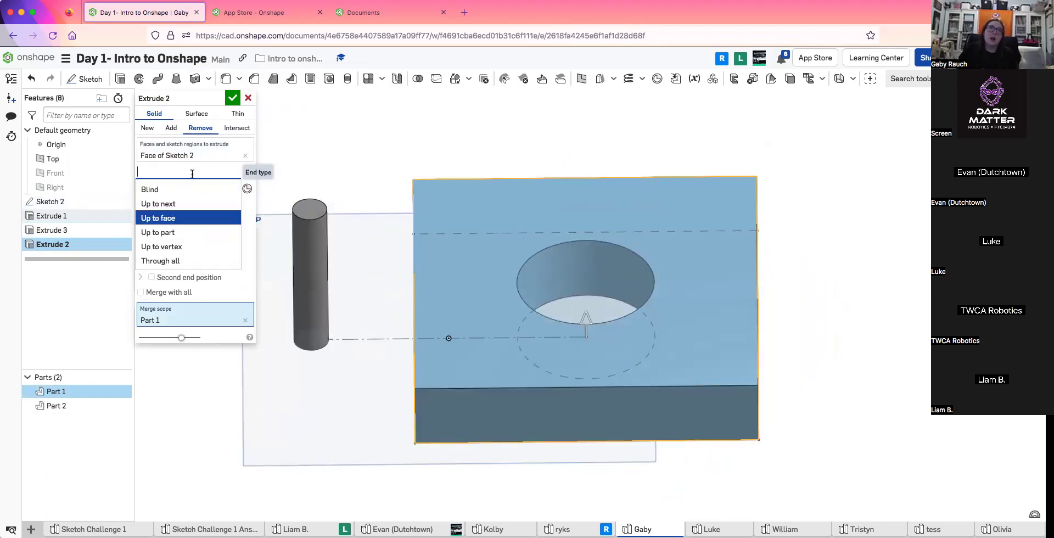
click(189, 188)
click(221, 186)
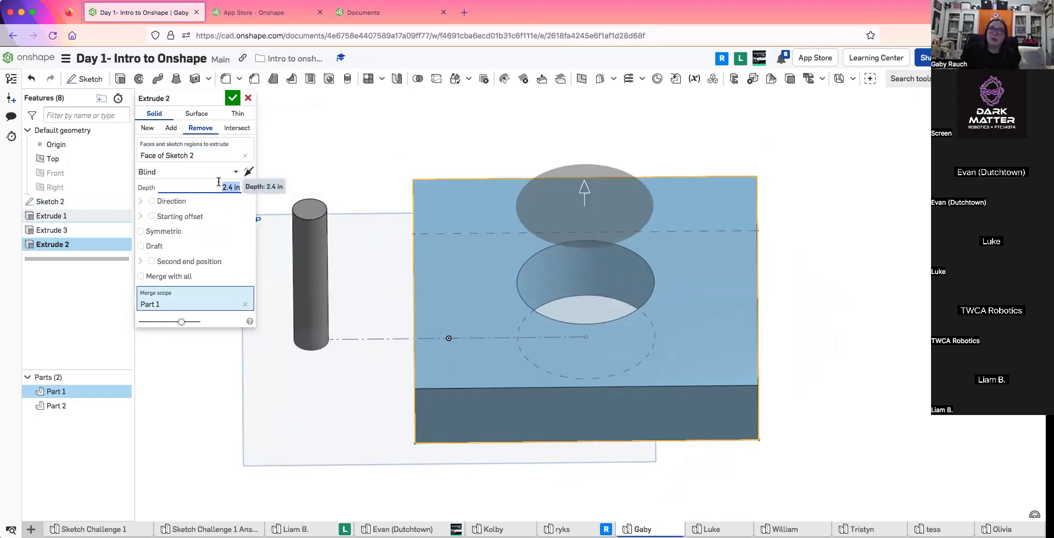
text(.5)
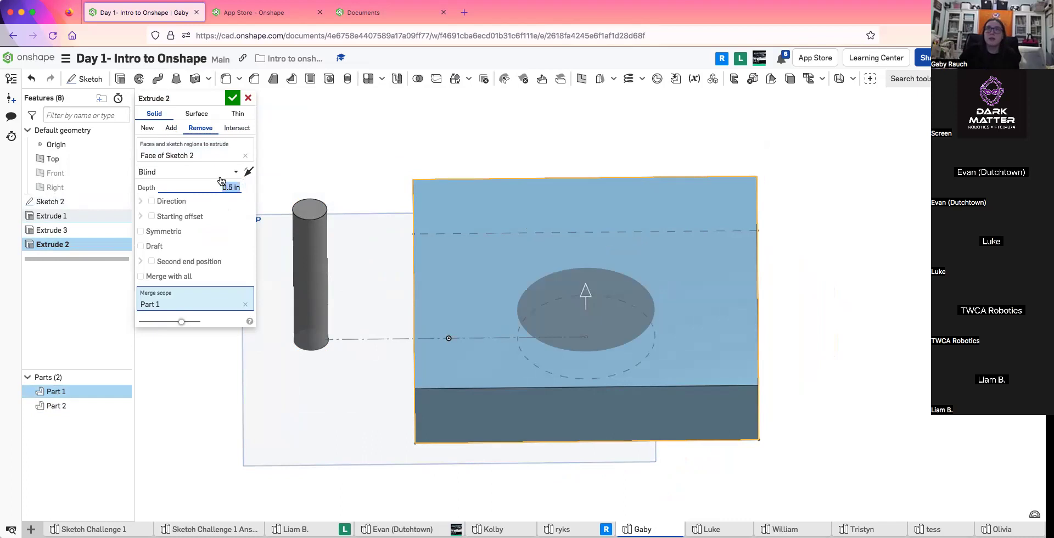
key(BackSpace)
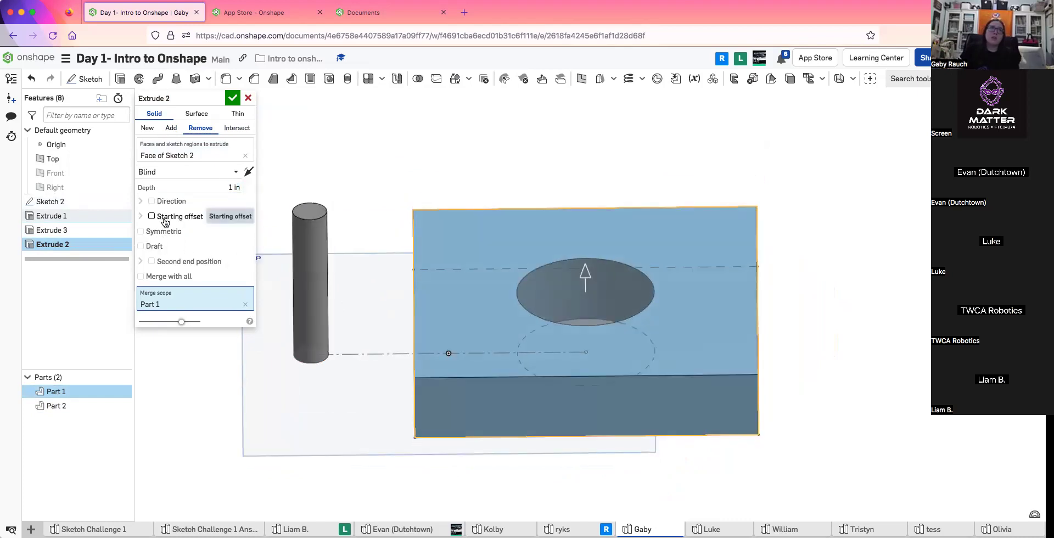
Add a Blind 0.5 in starting offset to the hole cut and inspect the pocket preview
click(152, 216)
right_drag(393, 278, 542, 238)
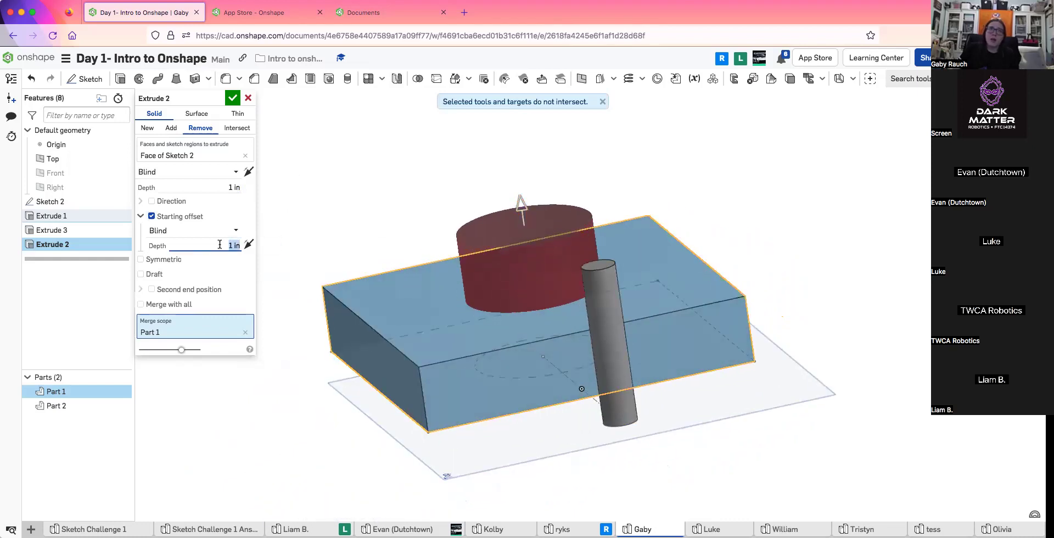
right_drag(301, 263, 371, 284)
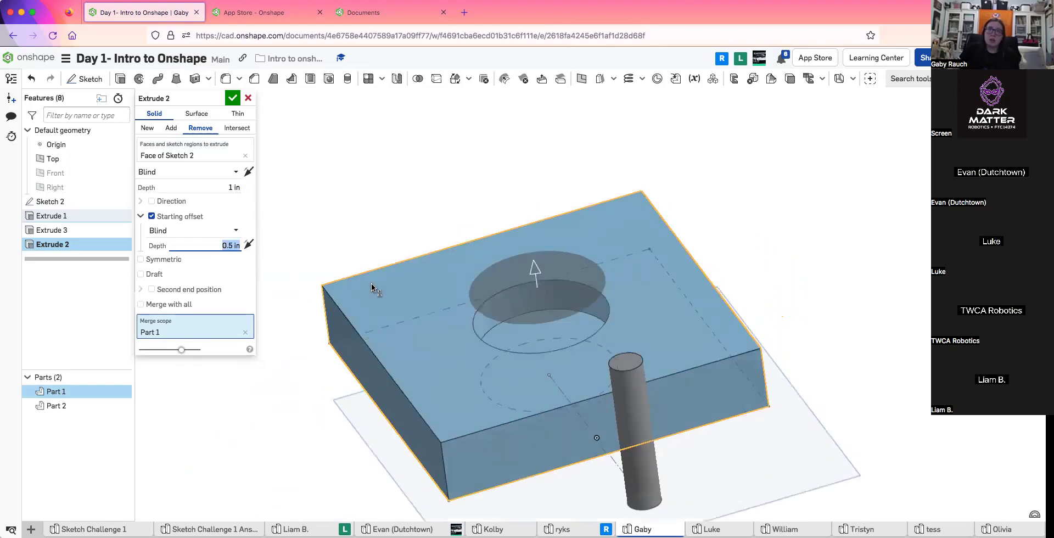
scroll(515, 338, up, 3)
right_drag(507, 348, 581, 445)
middle_drag(581, 445, 557, 422)
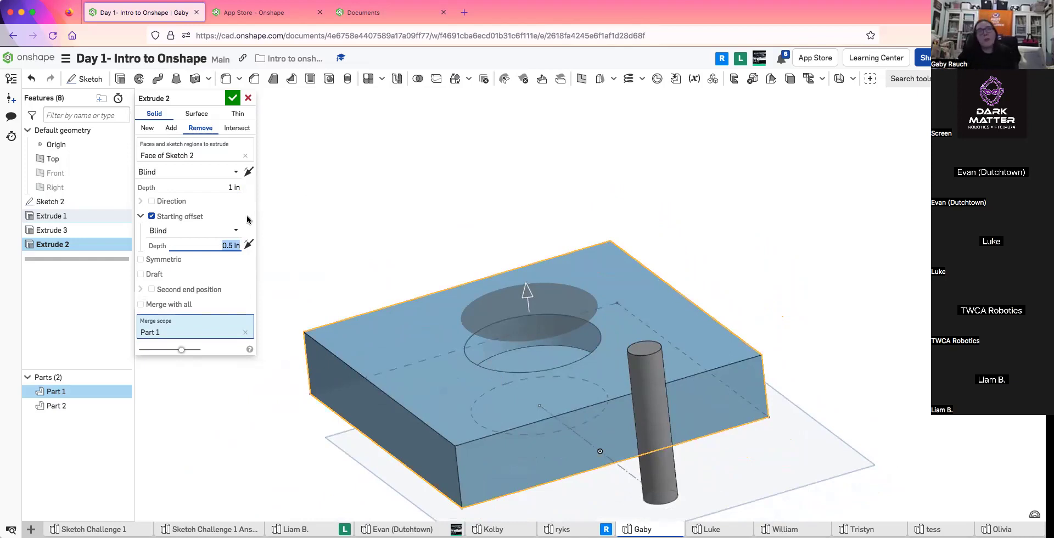
Remove Extrude 2's starting offset and try a symmetric extent for the cut
click(141, 216)
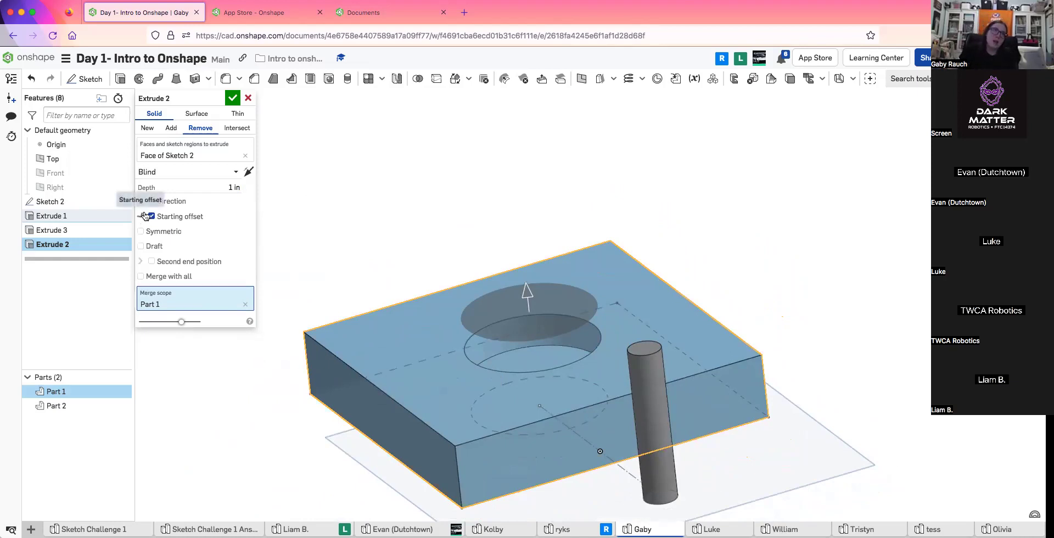
click(141, 232)
right_drag(570, 320, 536, 313)
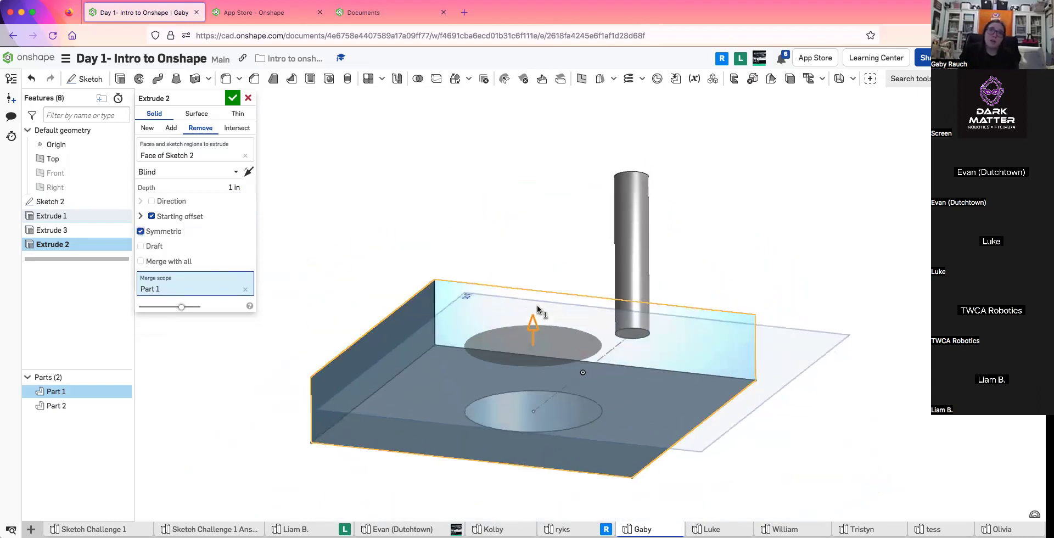
right_drag(431, 291, 473, 252)
click(152, 216)
Turn off Symmetric, keep the 1 in Blind cut as Remove, and commit Extrude 2
click(172, 127)
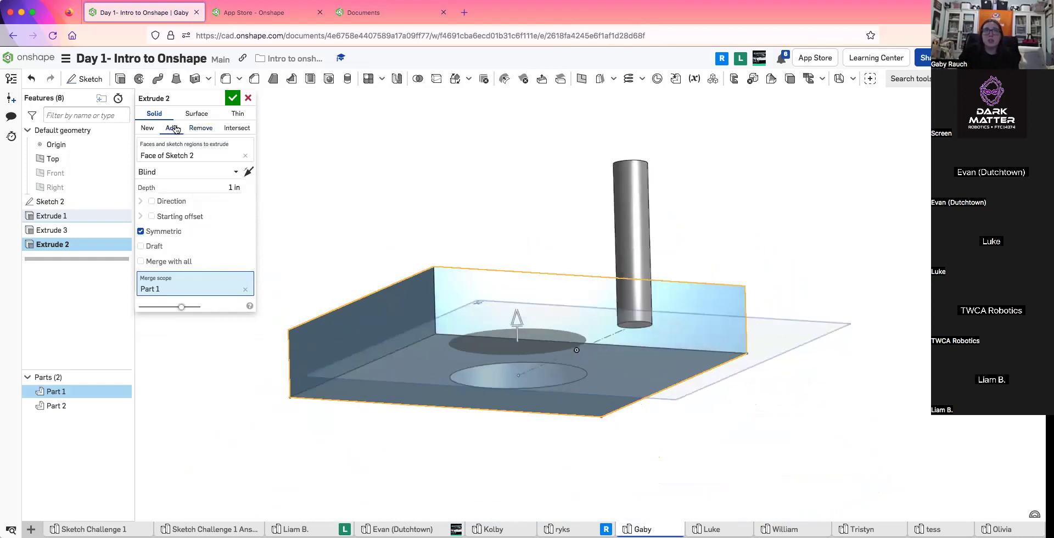
mouse_move(582, 374)
right_down()
mouse_move(564, 368)
mouse_move(568, 377)
right_up()
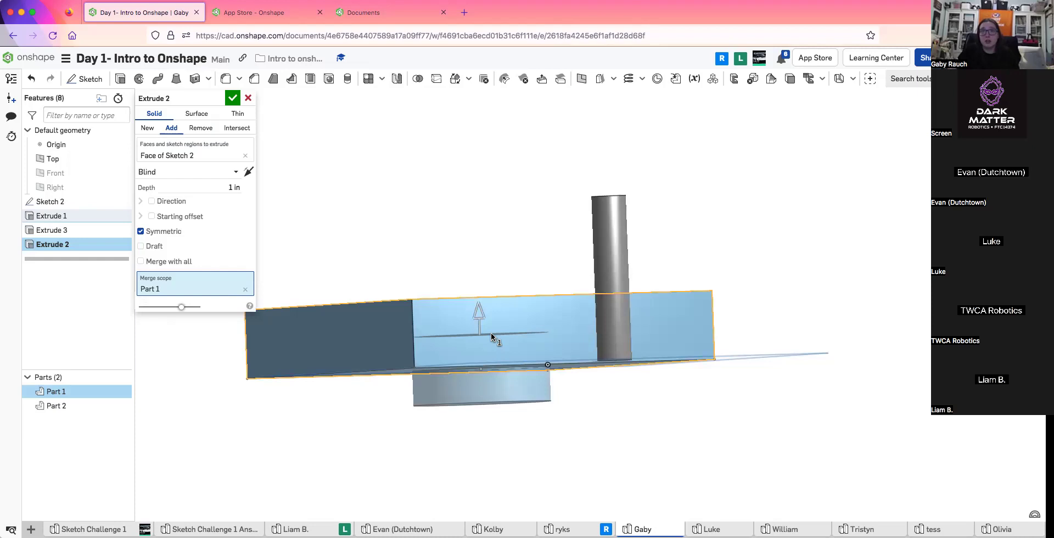
click(141, 231)
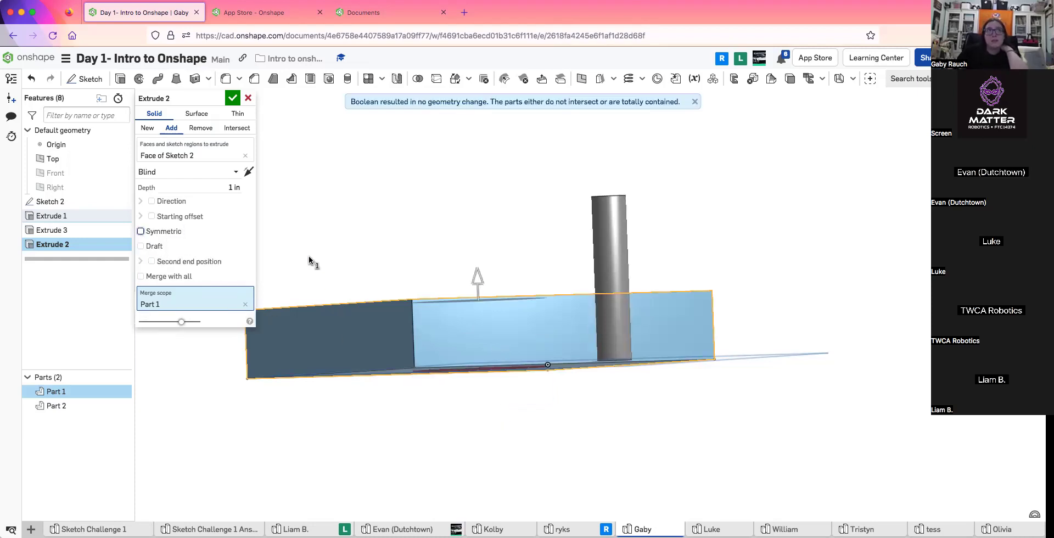
key(shift+7)
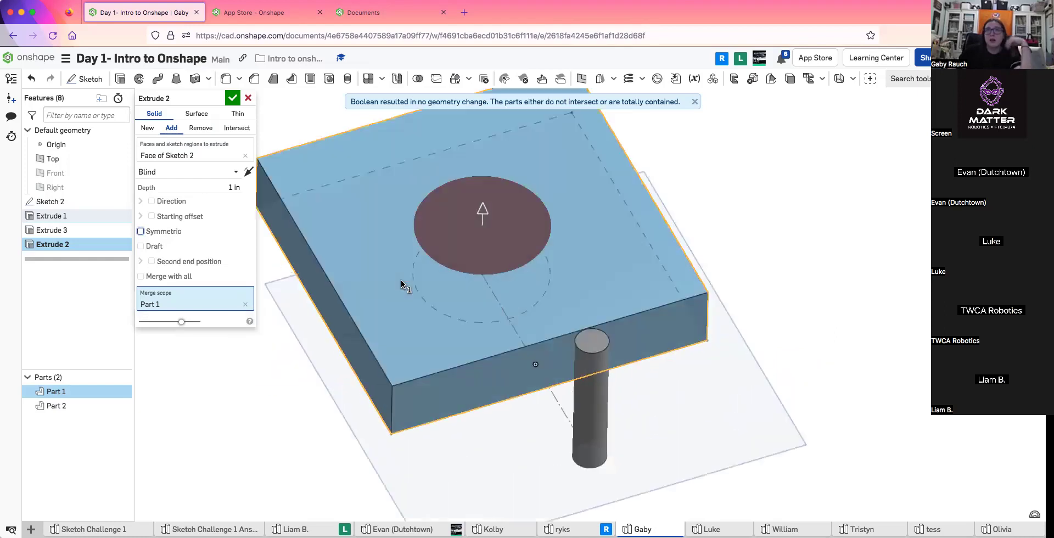
click(201, 127)
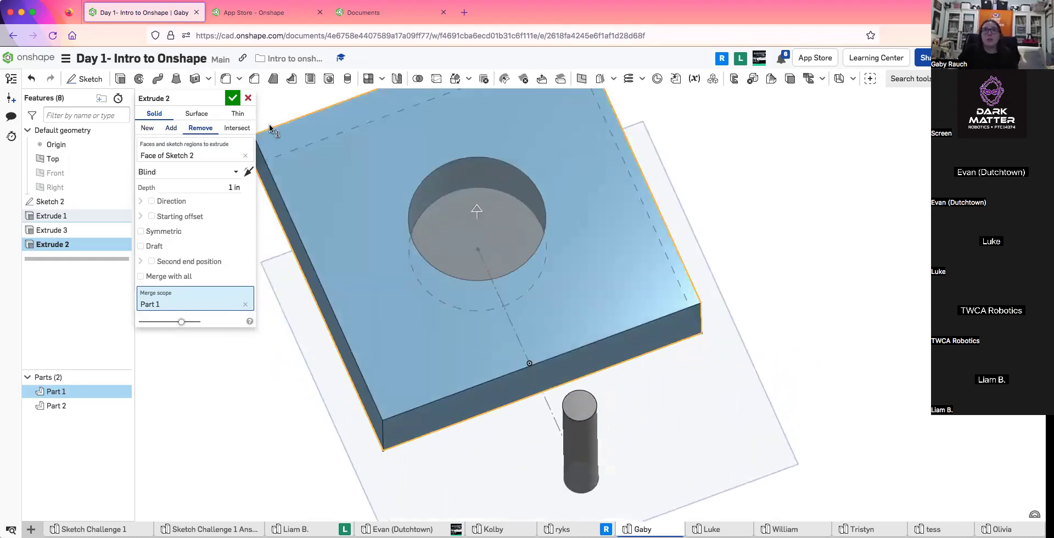
click(237, 100)
right_drag(429, 240, 549, 252)
click(415, 174)
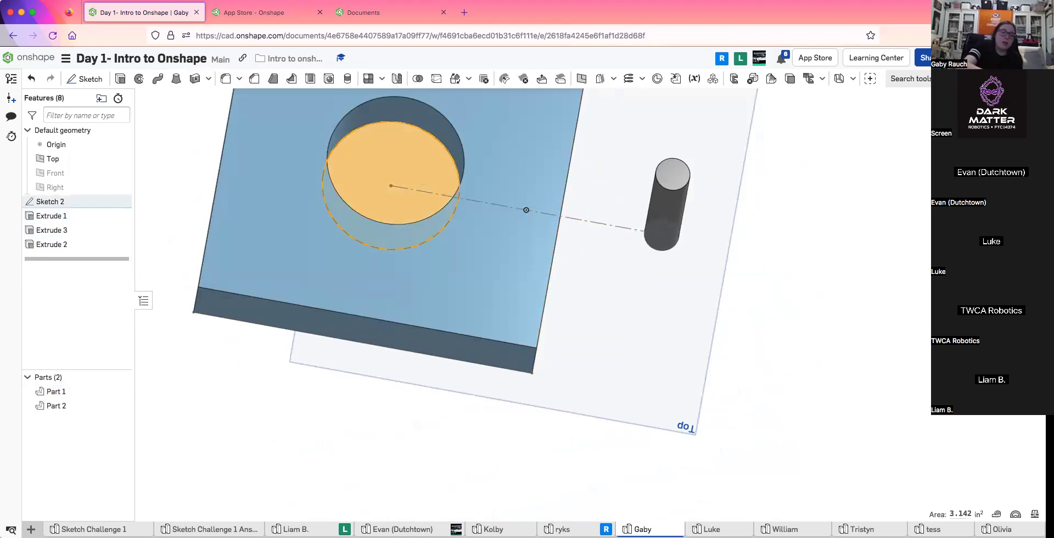
Extrude the large circle 5 in as a new part, creating Extrude 4
key(shift+e)
click(176, 182)
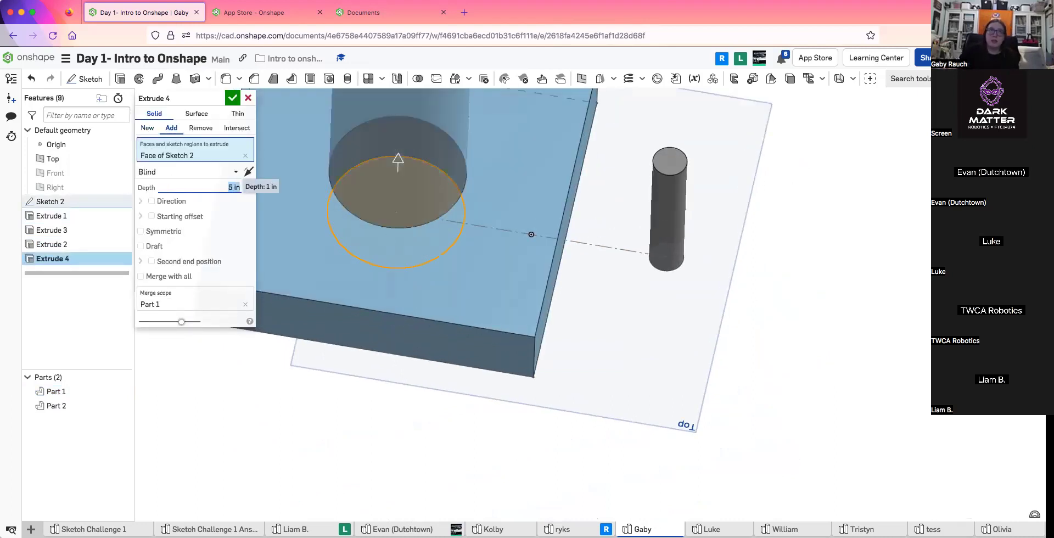
right_drag(352, 274, 348, 235)
click(147, 127)
right_drag(258, 156, 242, 118)
click(225, 98)
click(231, 98)
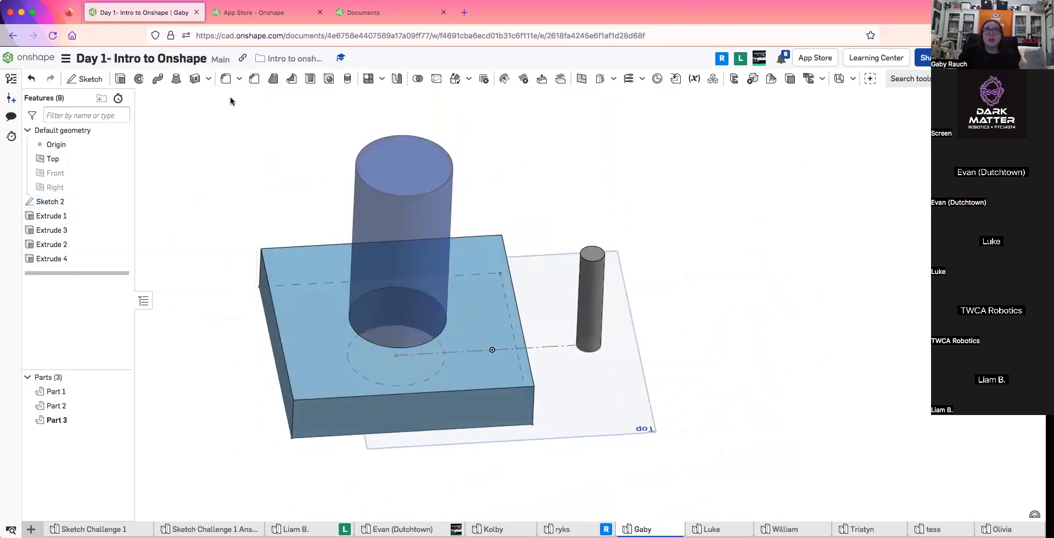
right_drag(488, 282, 510, 265)
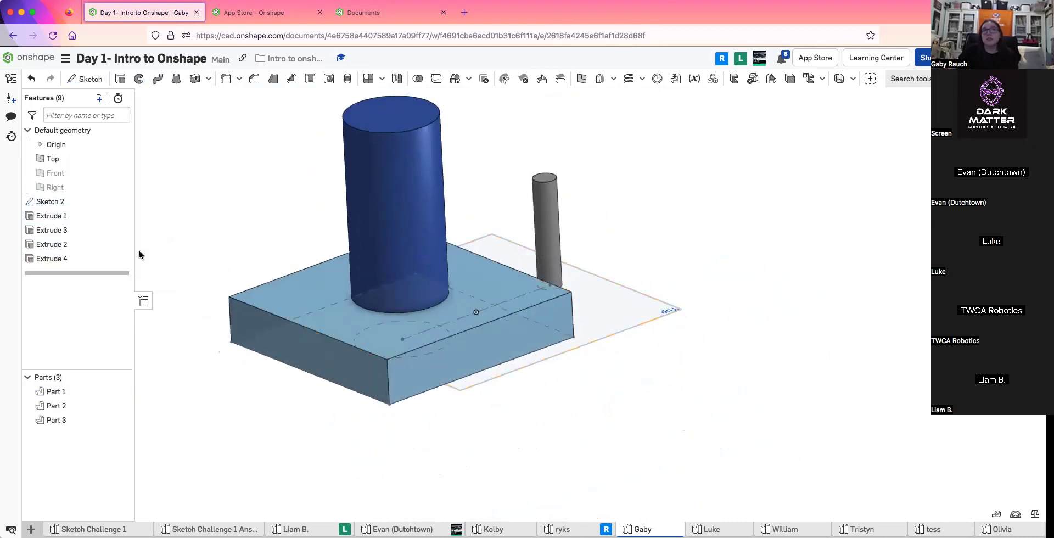
Delete Extrude 3 and Extrude 4 from the feature list, leaving the holed plate
click(44, 257)
super+click(45, 230)
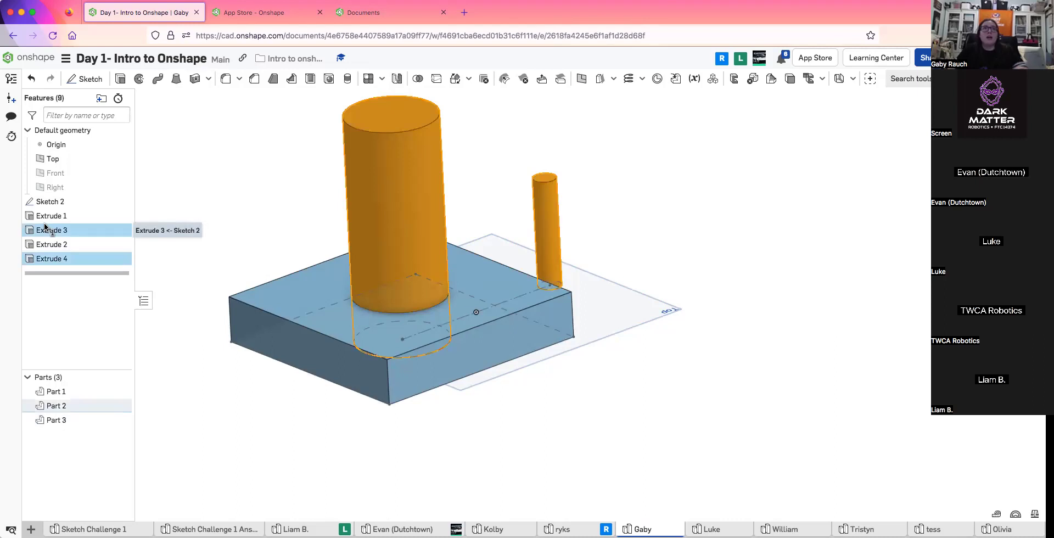
key(Escape)
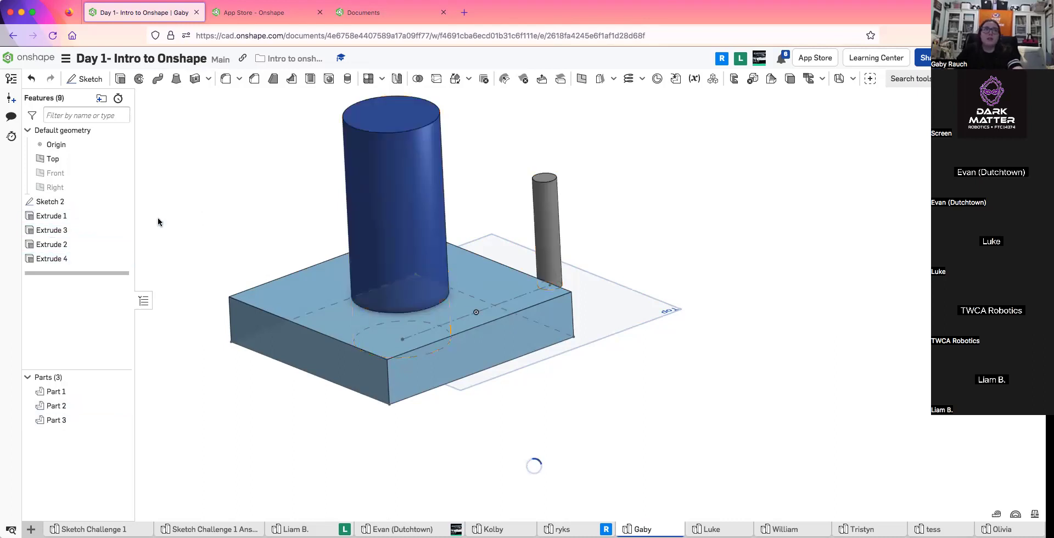
right_drag(327, 239, 344, 212)
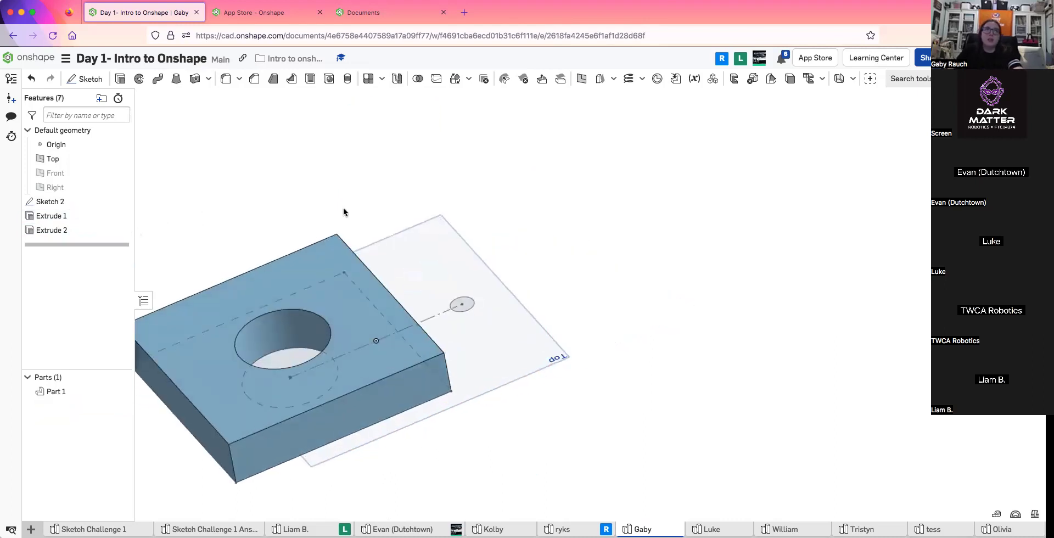
Start Revolve 1 on the small Ø0.5 circle face about the dash-dot centerline
click(141, 79)
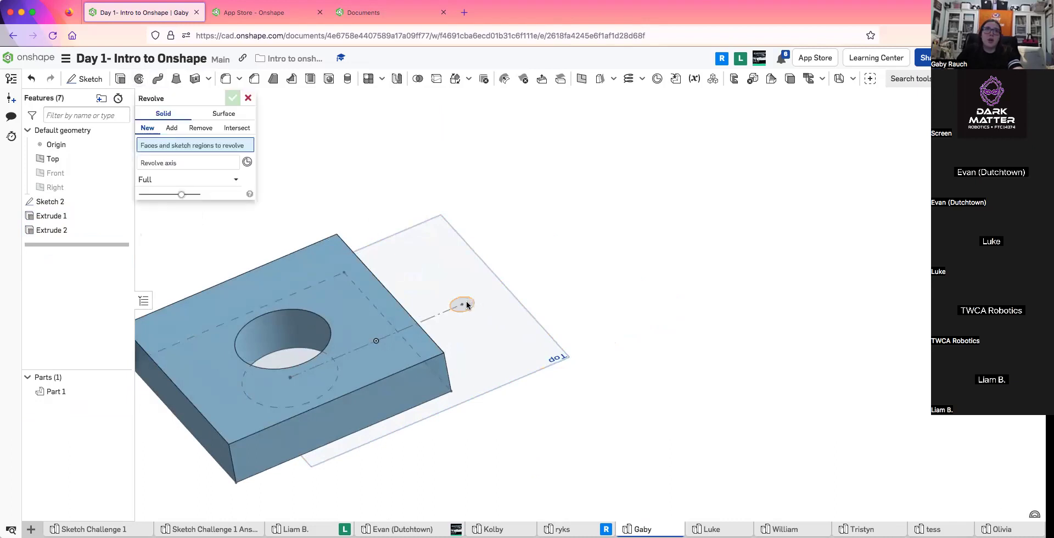
click(467, 306)
right_drag(470, 306, 497, 252)
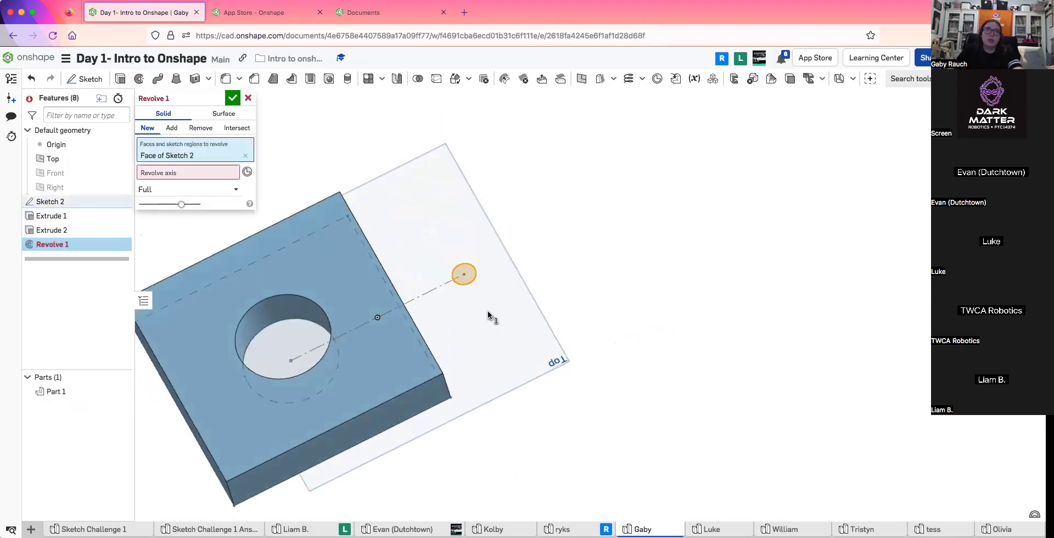
click(454, 287)
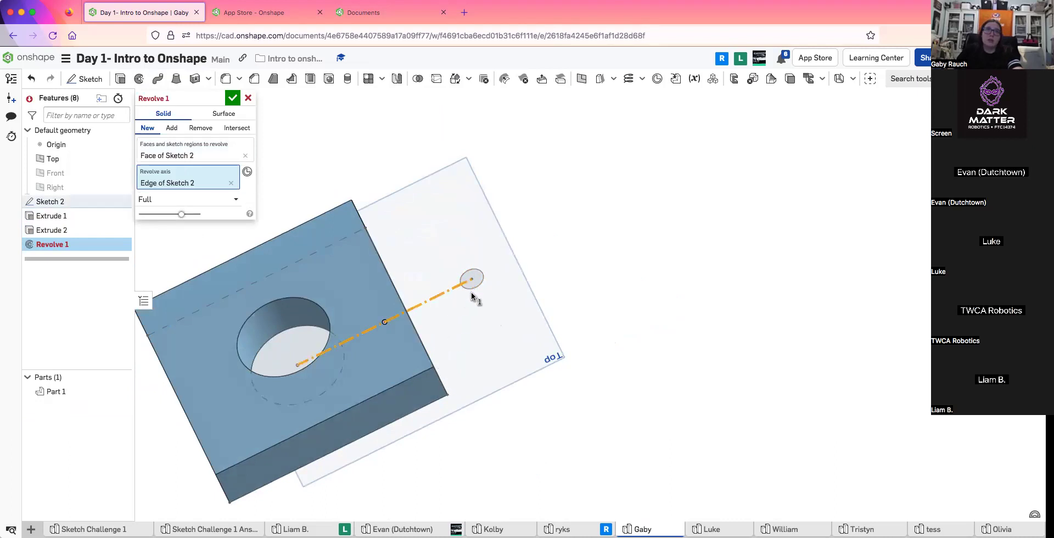
scroll(471, 294, up, 3)
Cancel the revolve and reopen Sketch 2 viewed normal to its plane
click(248, 98)
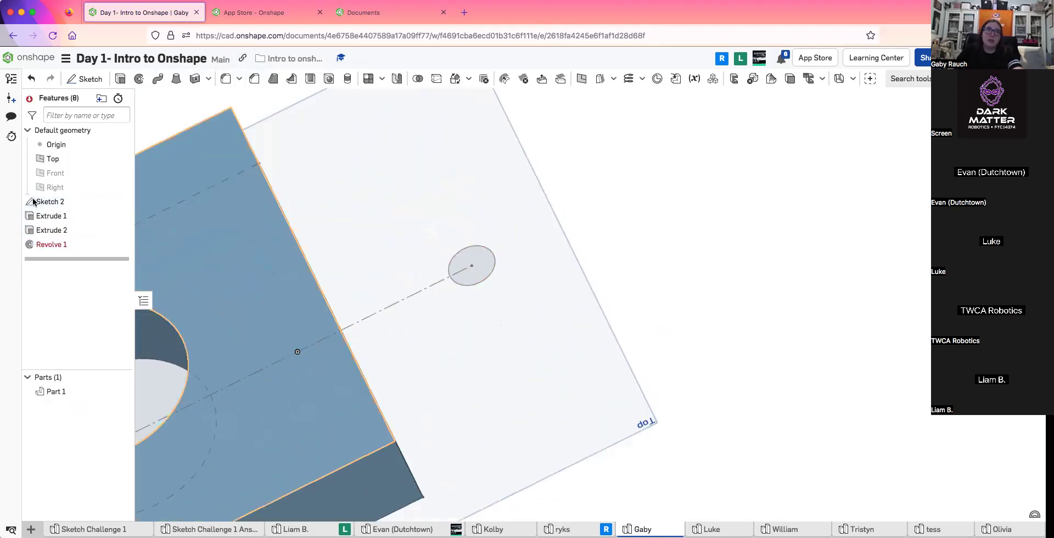
double_click(66, 205)
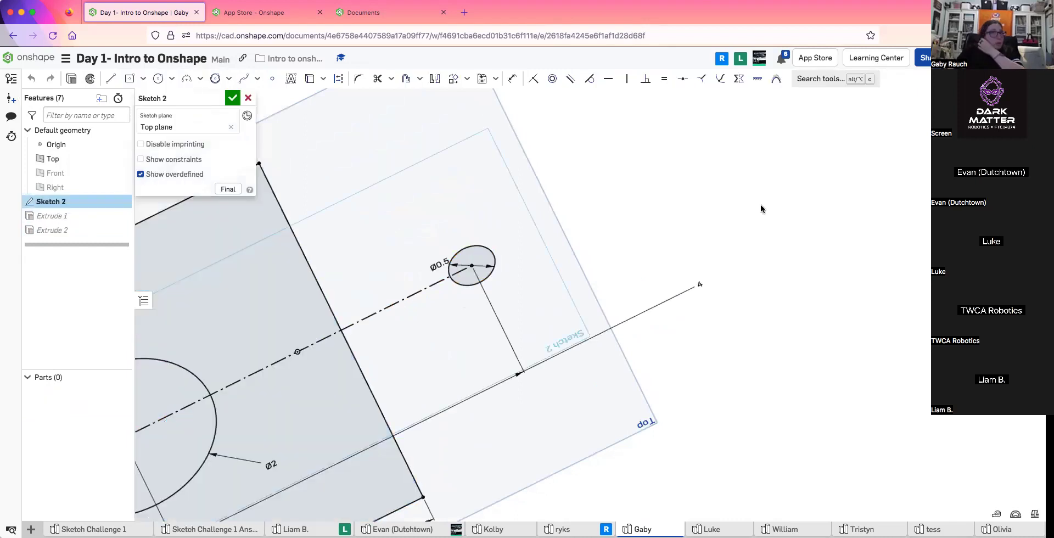
key(n)
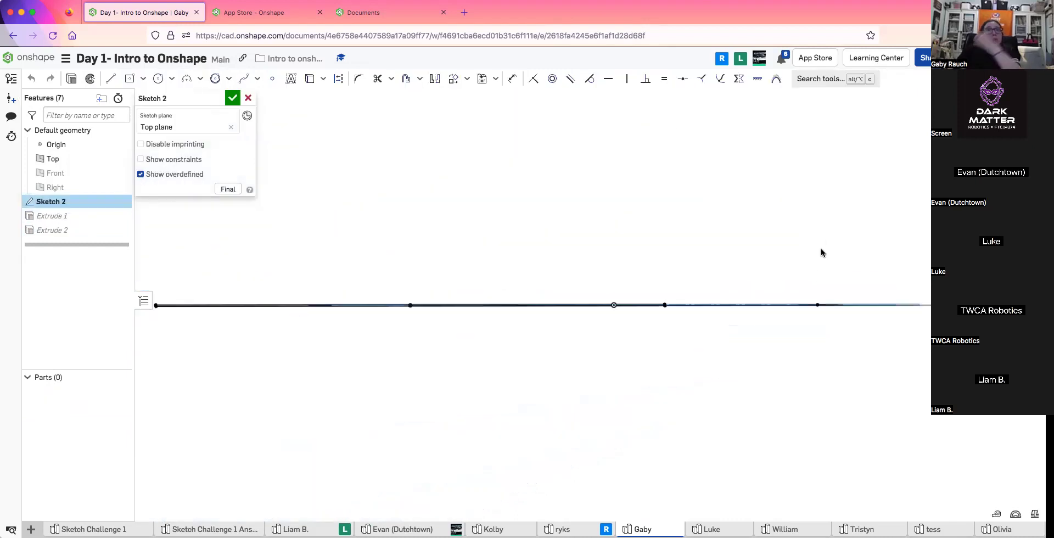
key(n)
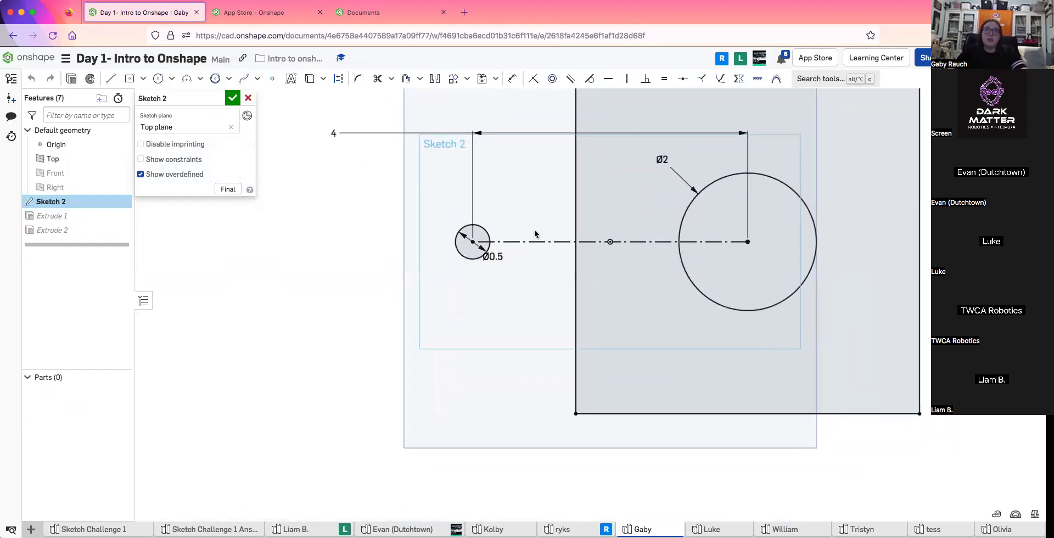
scroll(526, 240, up, 2)
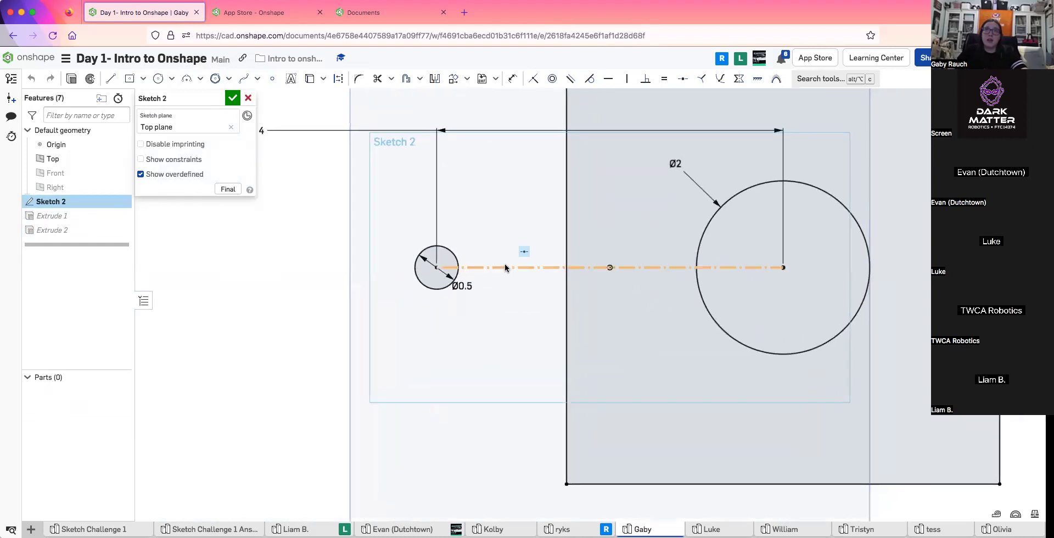
scroll(498, 270, up, 3)
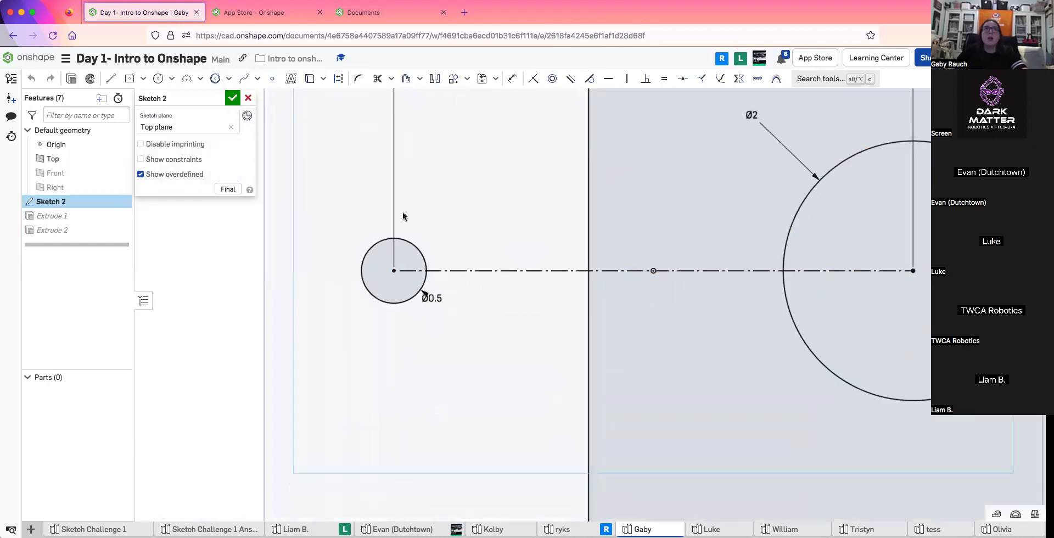
Draw a diameter line across the small Ø0.5 circle and accept Sketch 2
key(l)
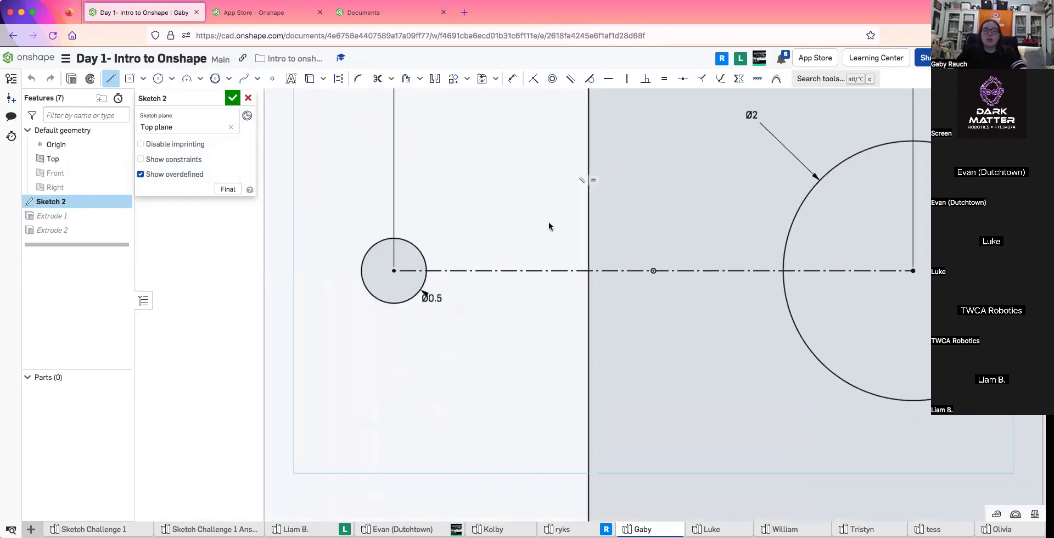
click(426, 271)
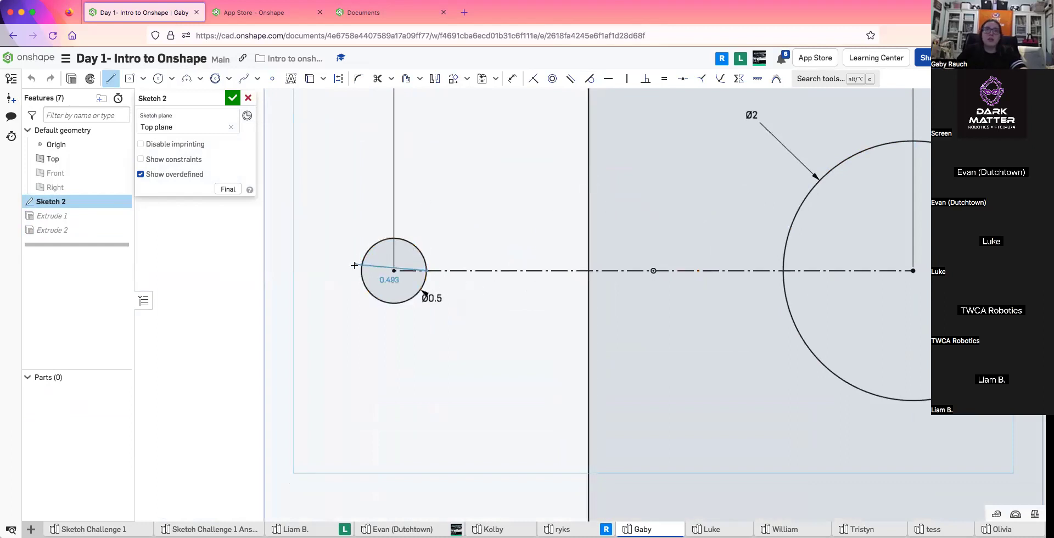
click(362, 270)
key(Escape)
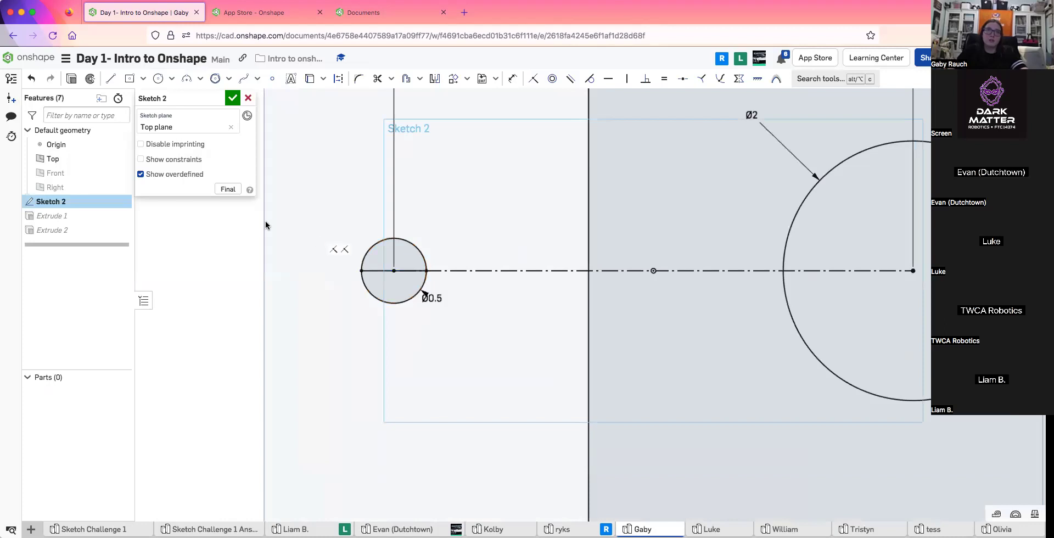
click(231, 98)
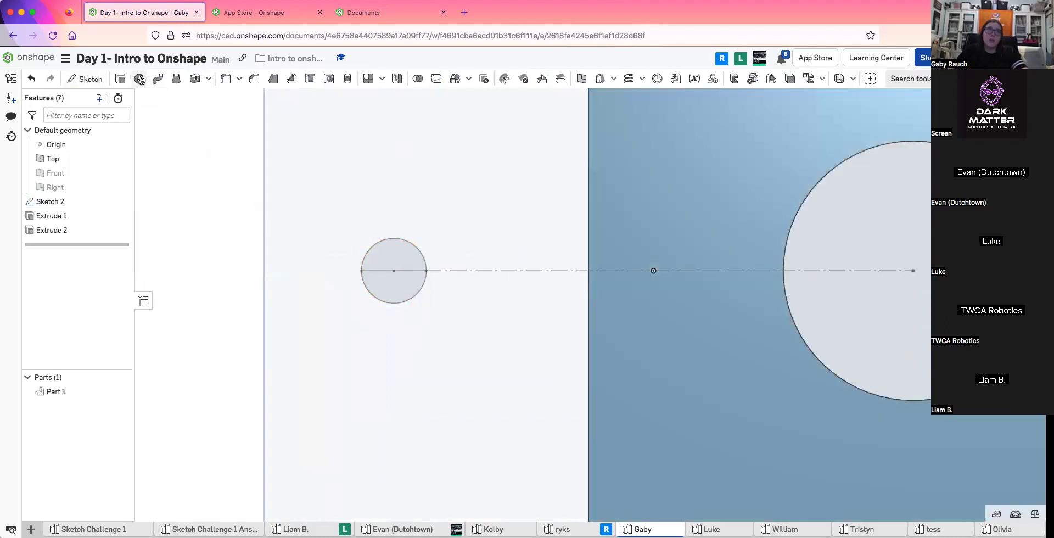
Revolve the upper half of the Ø0.5 circle about its diameter line into a sphere, Part 2
click(140, 79)
click(394, 257)
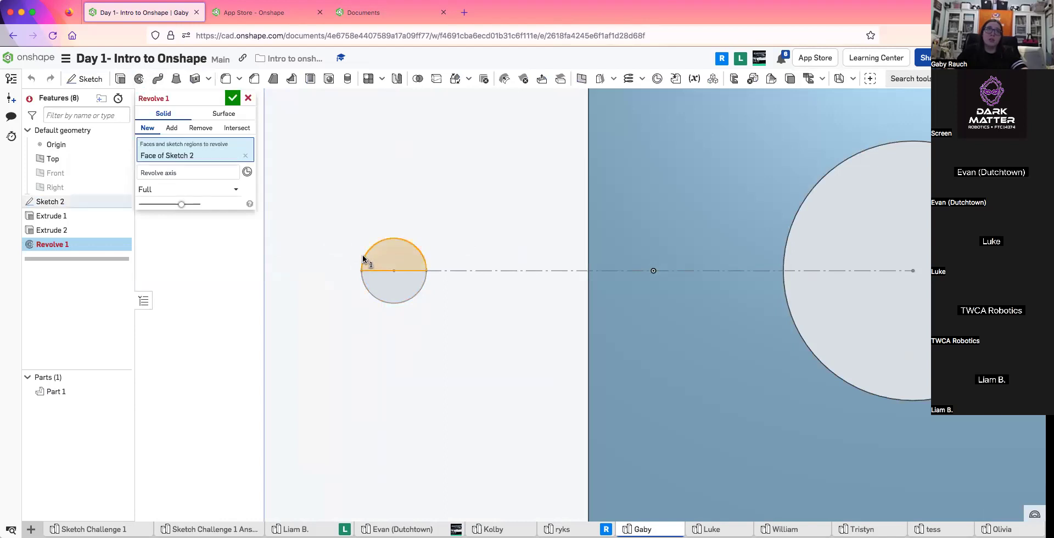
click(189, 174)
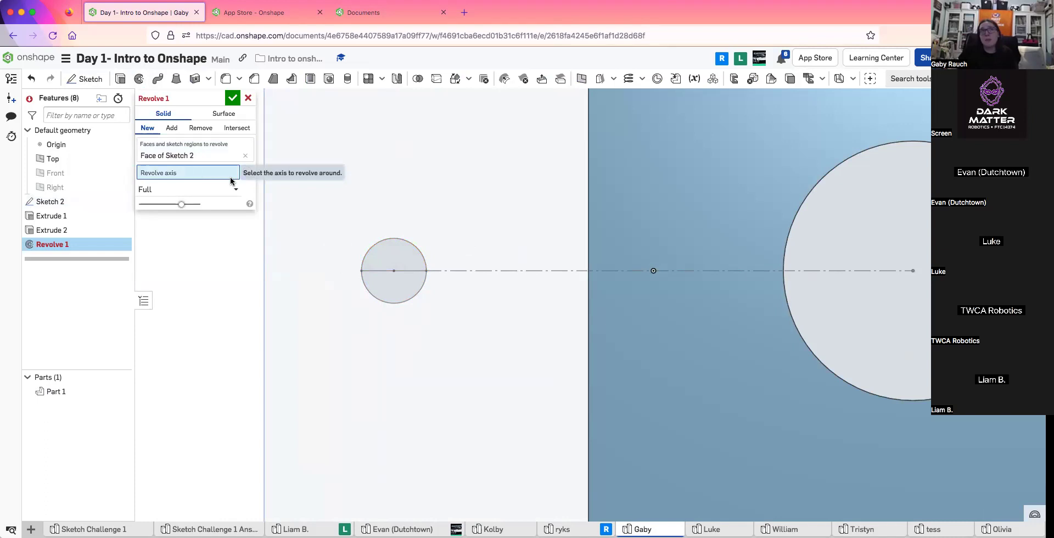
click(371, 271)
right_drag(367, 278, 336, 306)
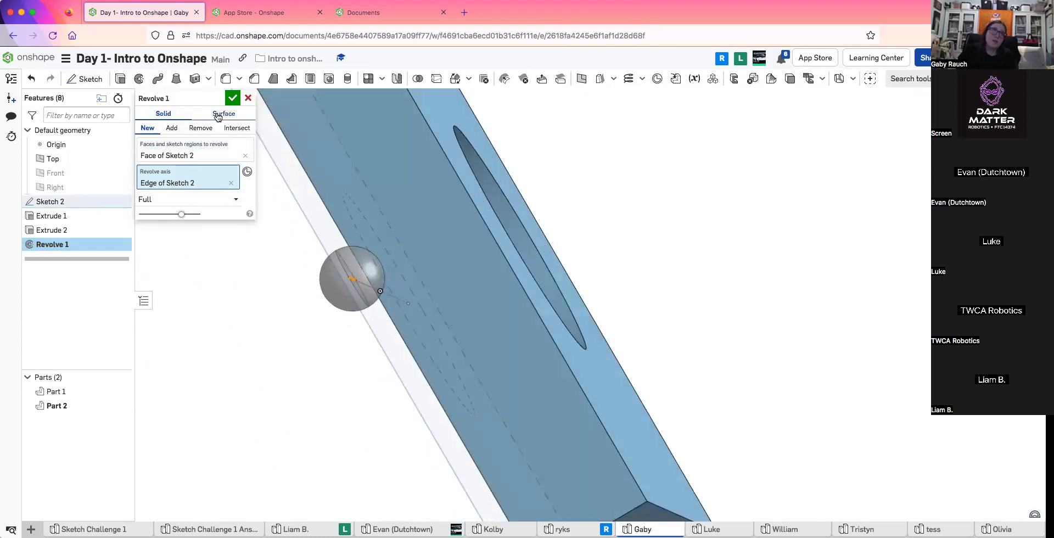
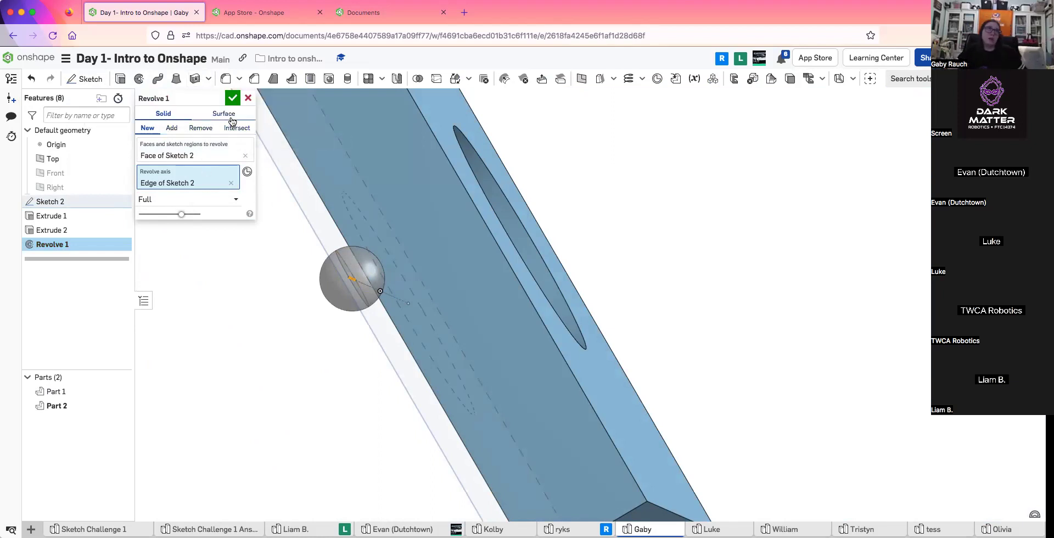
Accept Revolve 1 to create the sphere, then view the sketch from the Top
click(232, 99)
right_drag(433, 266, 369, 258)
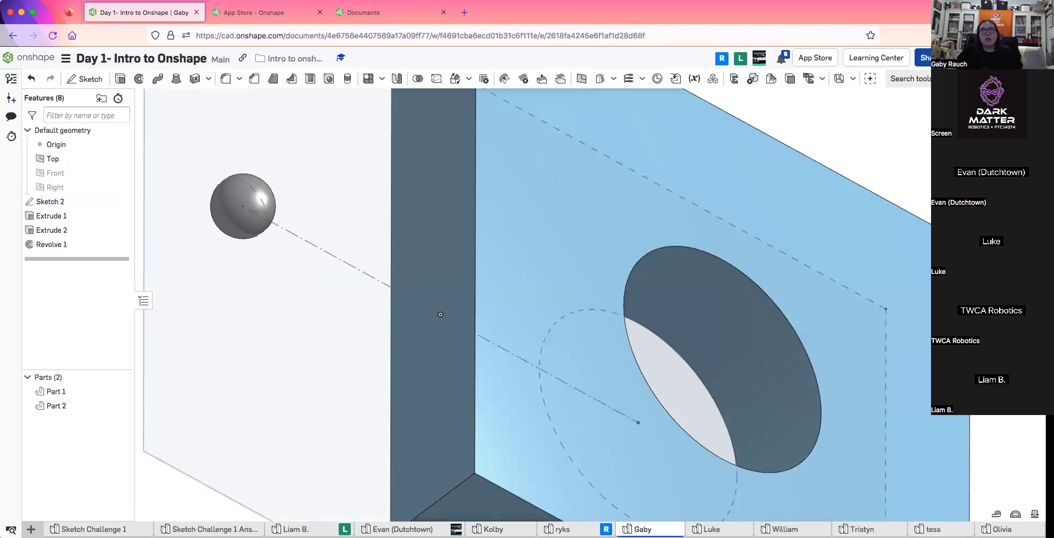
click(1019, 107)
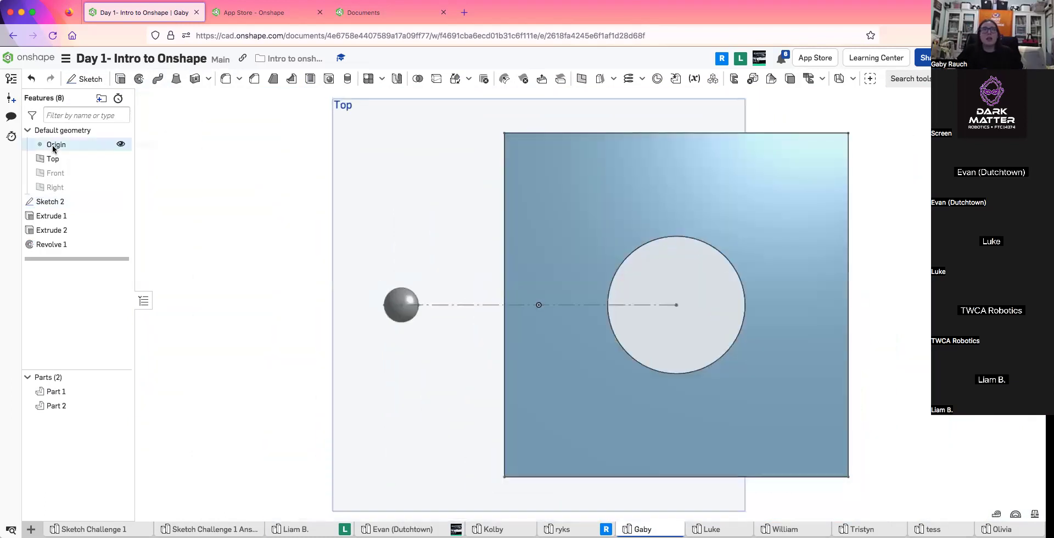
Edit Sketch 2, move the 4 dimension, and draw a vertical line left of the circle
double_click(48, 202)
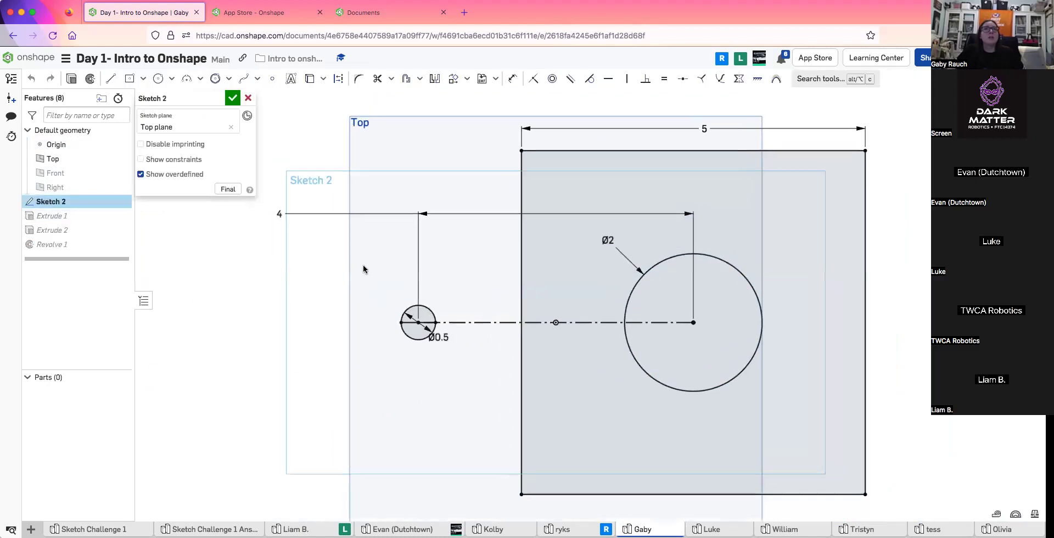
mouse_move(464, 242)
mouse_down()
mouse_move(537, 277)
mouse_move(490, 246)
mouse_up()
click(111, 78)
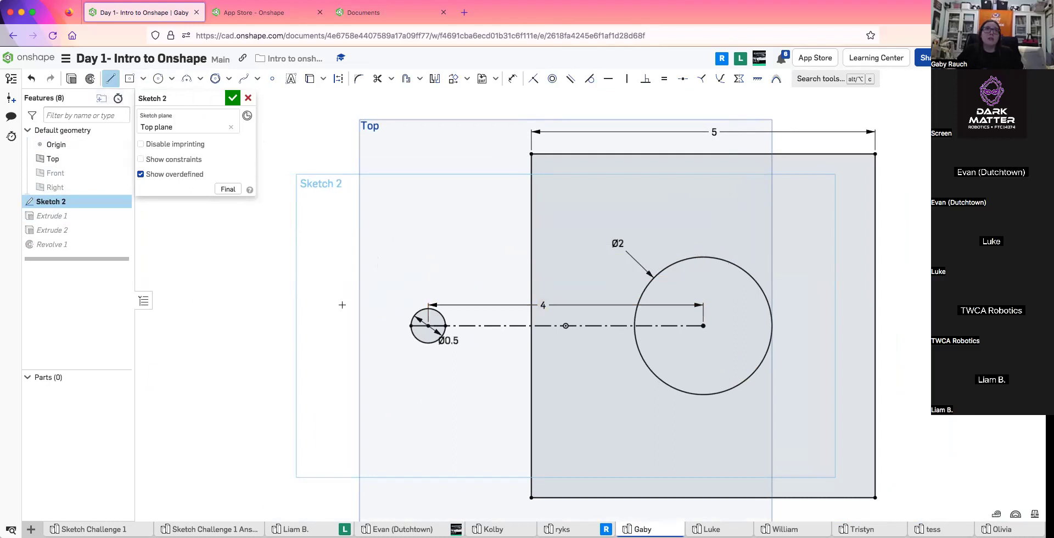
click(366, 97)
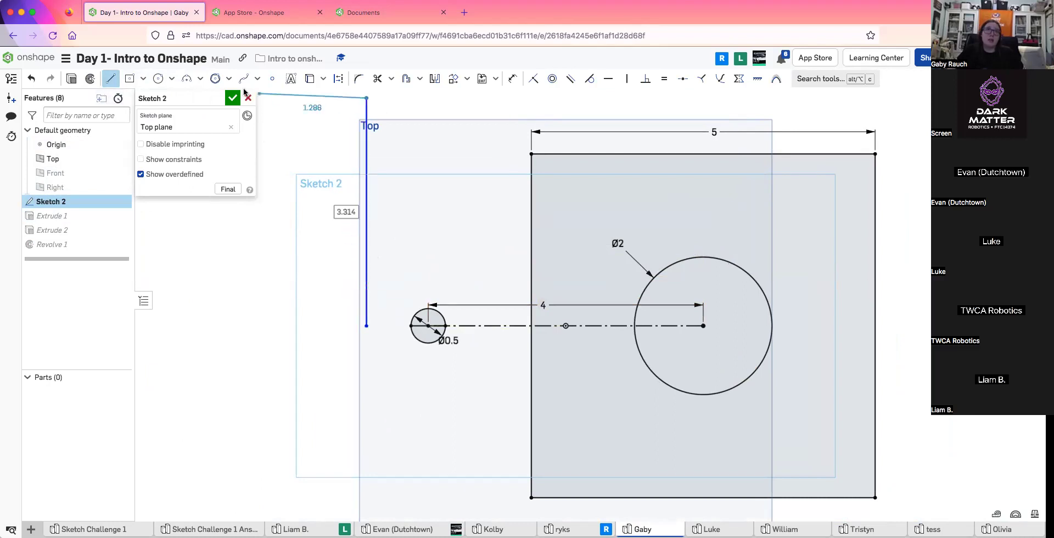
Draw a rho 0.5 conic from the centre line to the vertical line's top and close the sketch
click(187, 81)
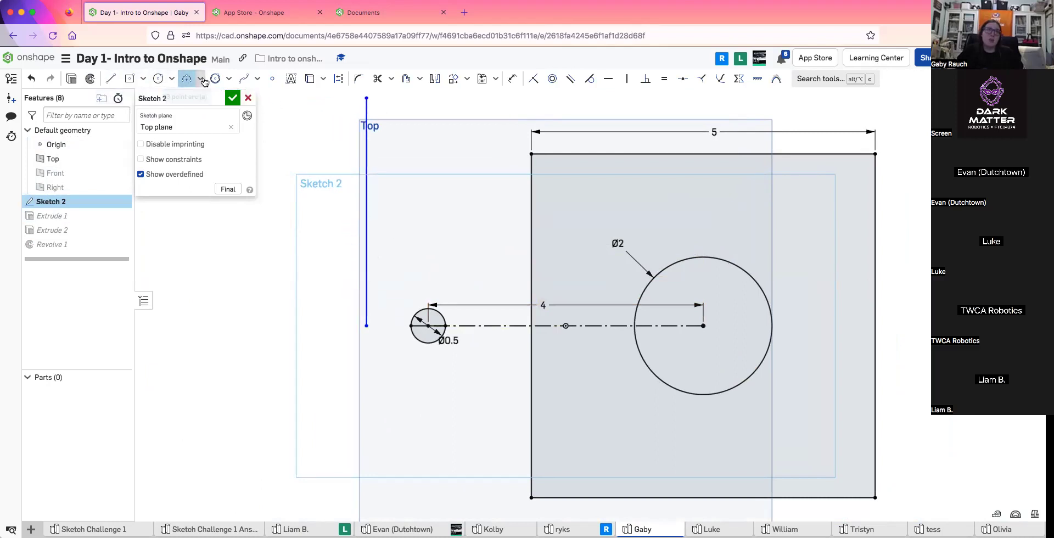
click(199, 79)
click(204, 172)
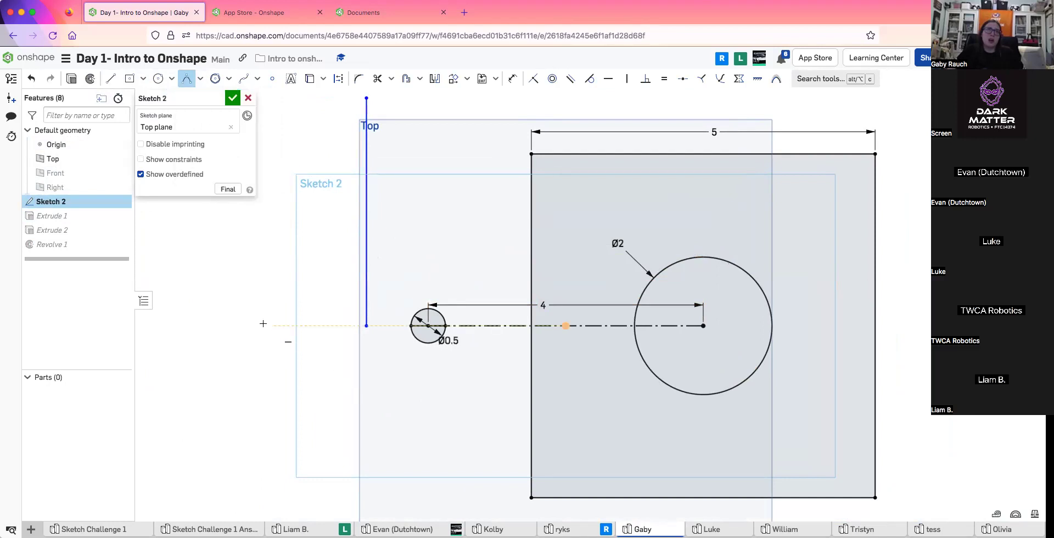
click(402, 326)
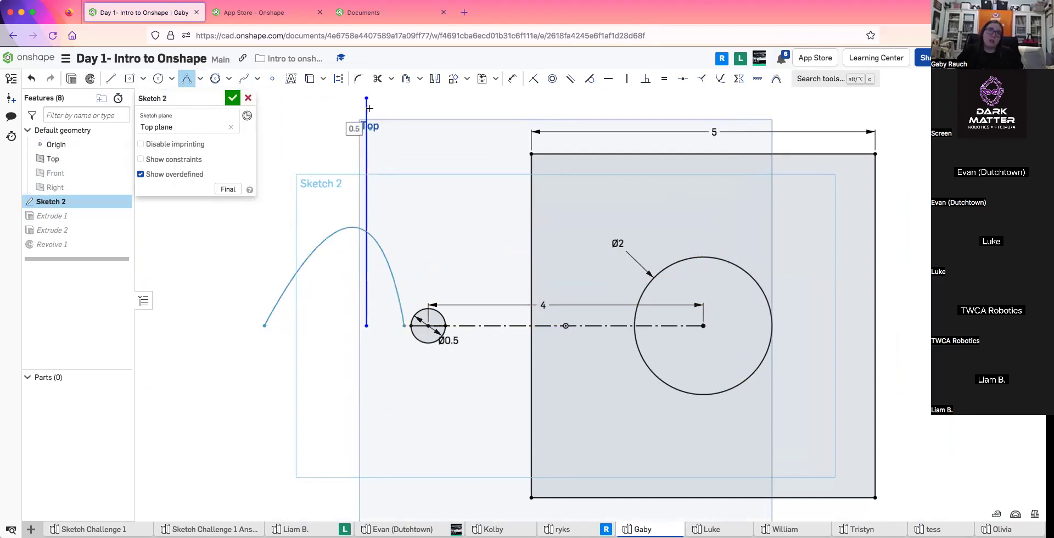
click(370, 166)
middle_drag(376, 110, 292, 283)
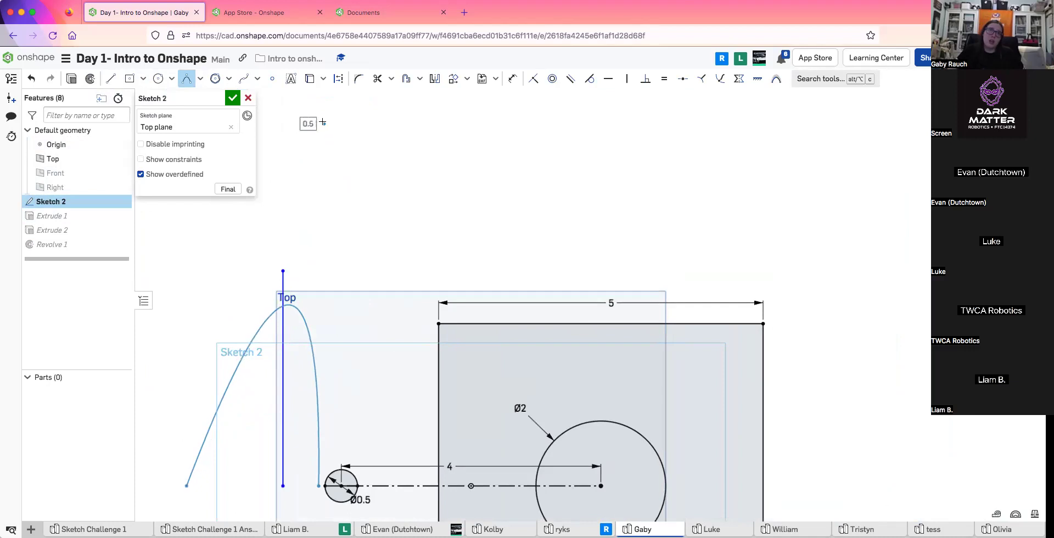
click(301, 117)
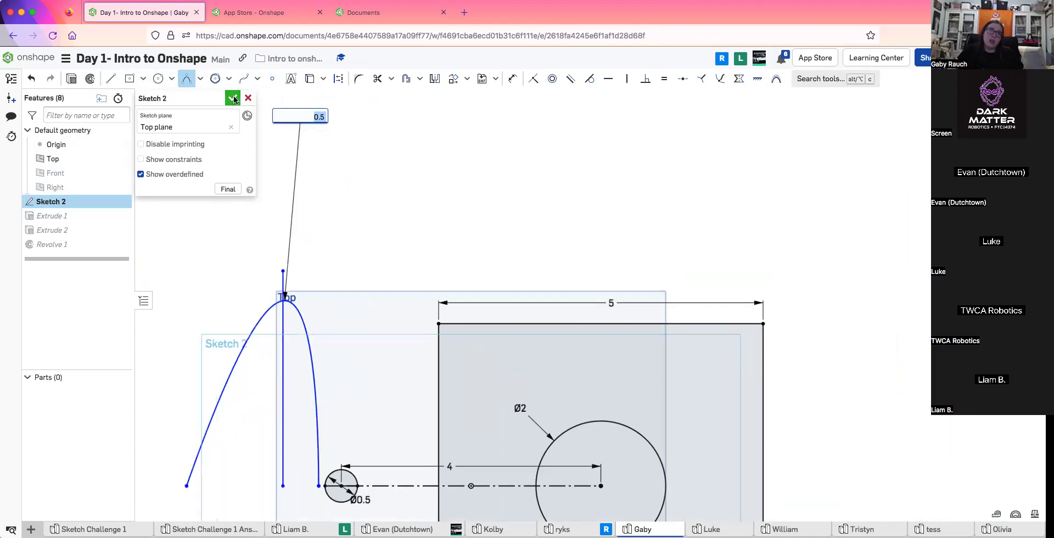
text(l)
key(super+z)
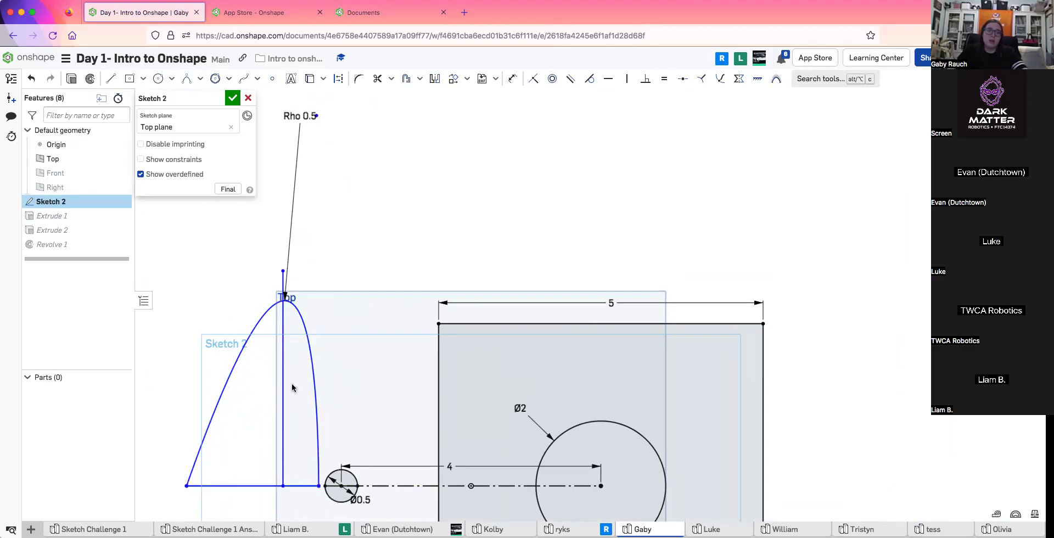
click(232, 97)
click(310, 421)
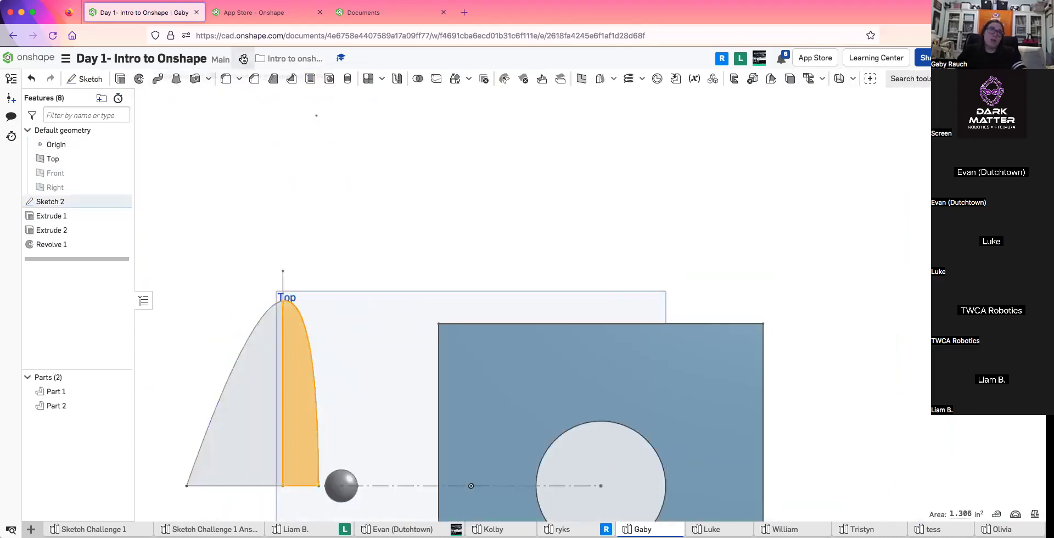
Preview revolving the nose-cone region about the vertical line, then discard it
click(140, 79)
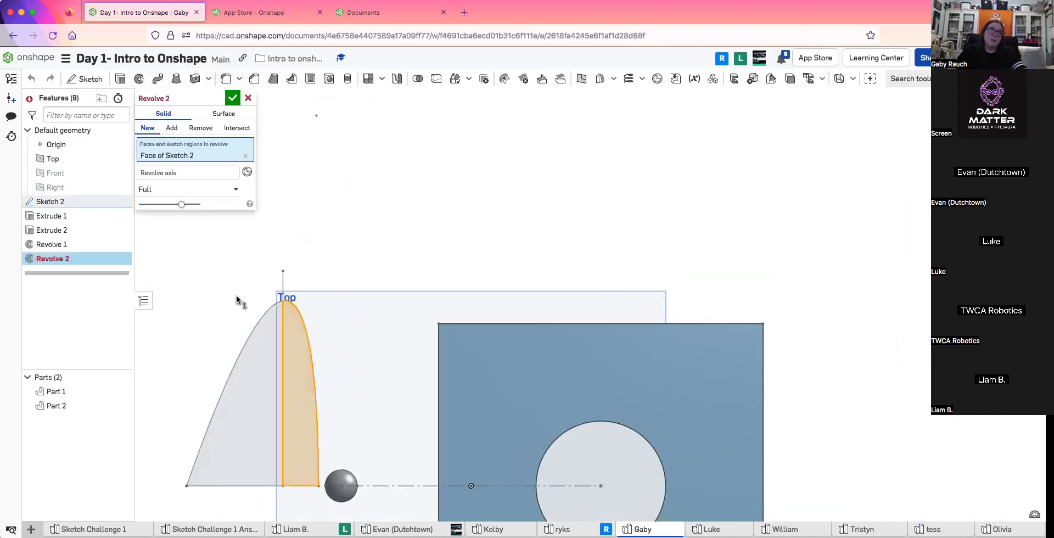
click(212, 174)
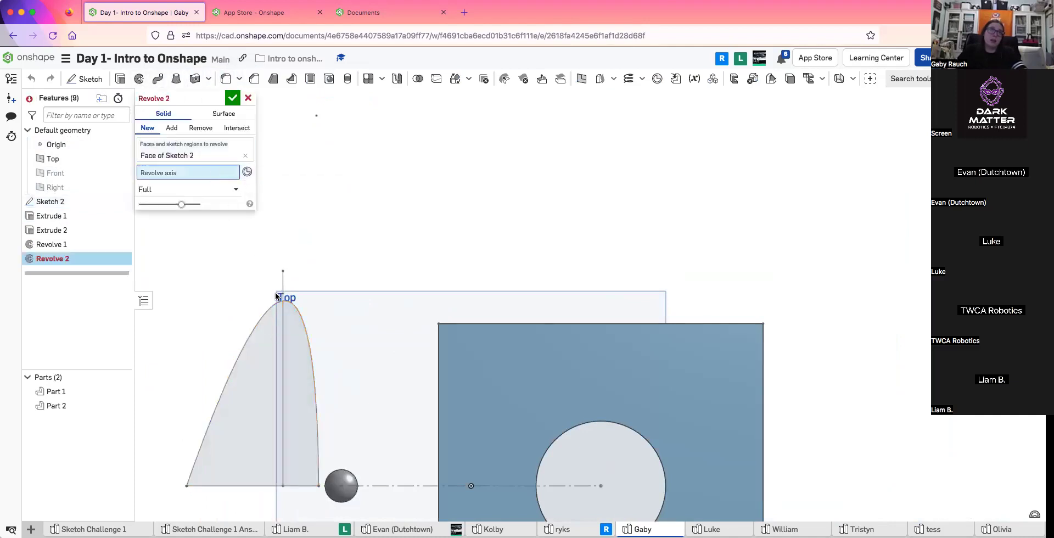
click(284, 325)
mouse_move(353, 282)
right_down()
mouse_move(367, 380)
mouse_move(358, 266)
right_up()
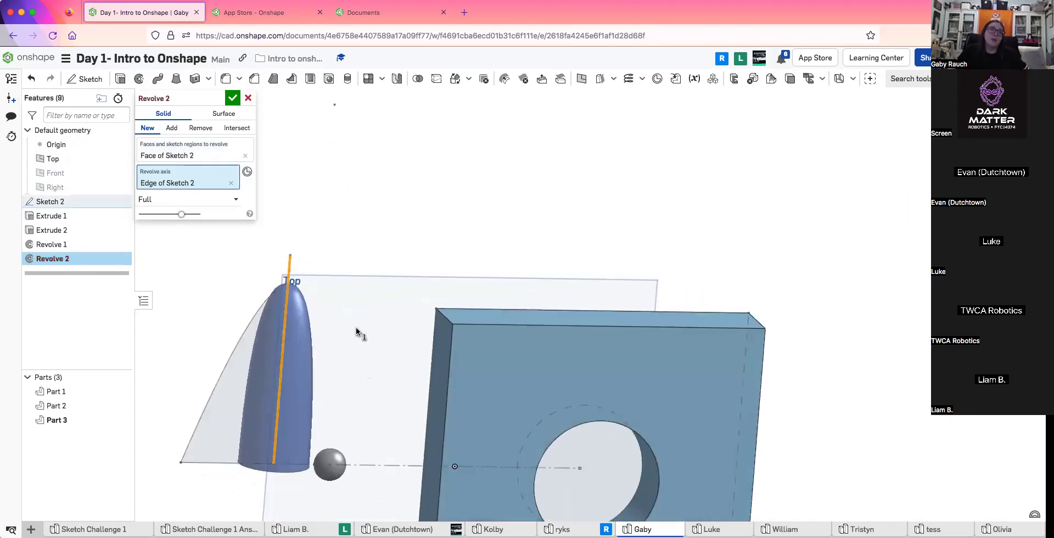
click(233, 98)
Check the Thicken options, then start a new fillet on the plate
right_drag(365, 366, 363, 390)
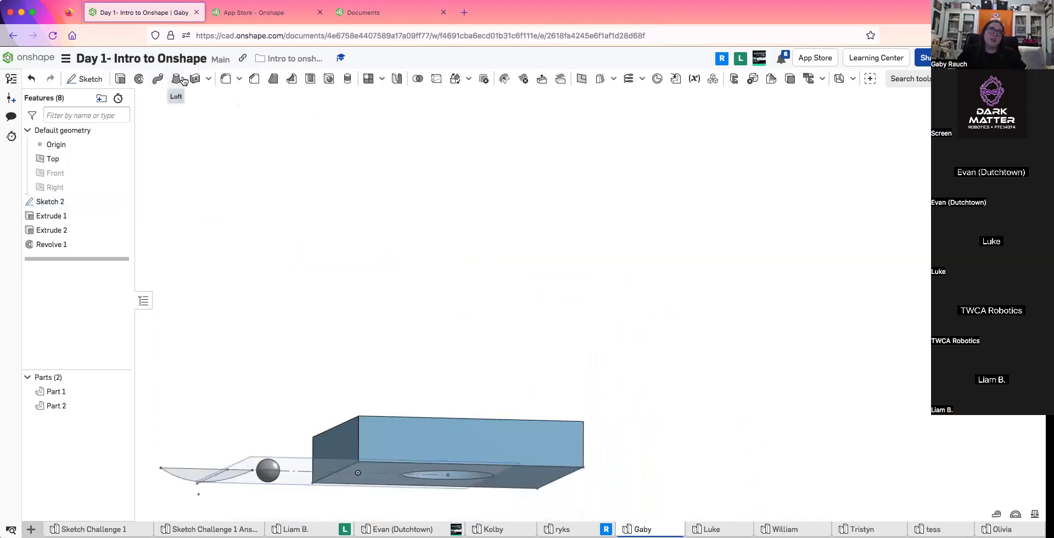
click(206, 80)
click(205, 81)
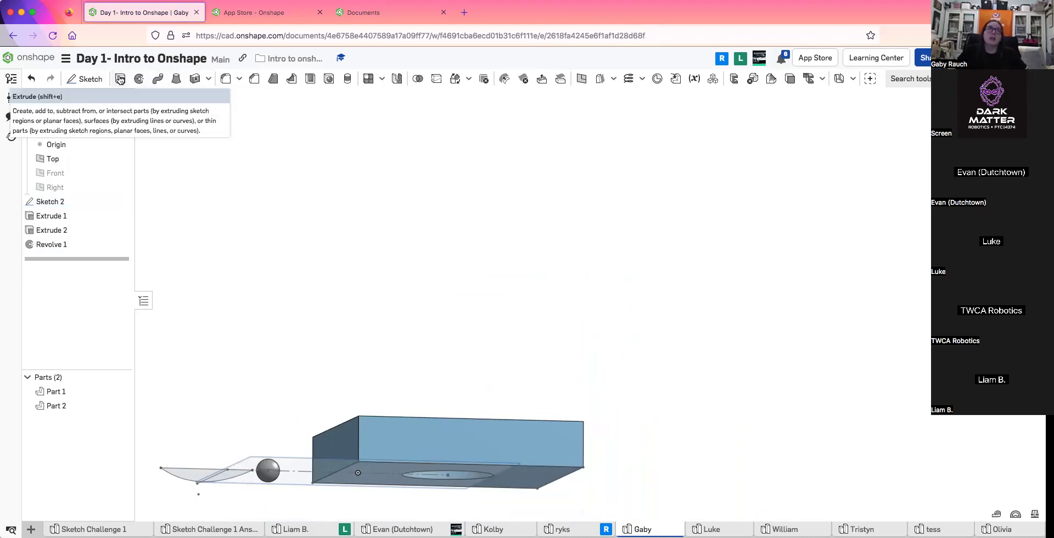
right_drag(301, 181, 296, 82)
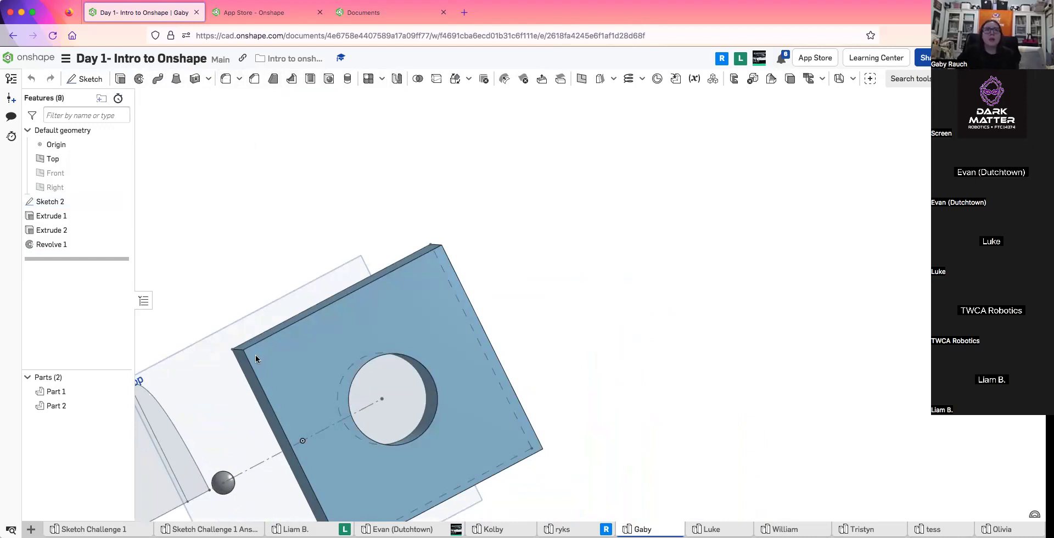
key(shift+f)
scroll(256, 359, up, 3)
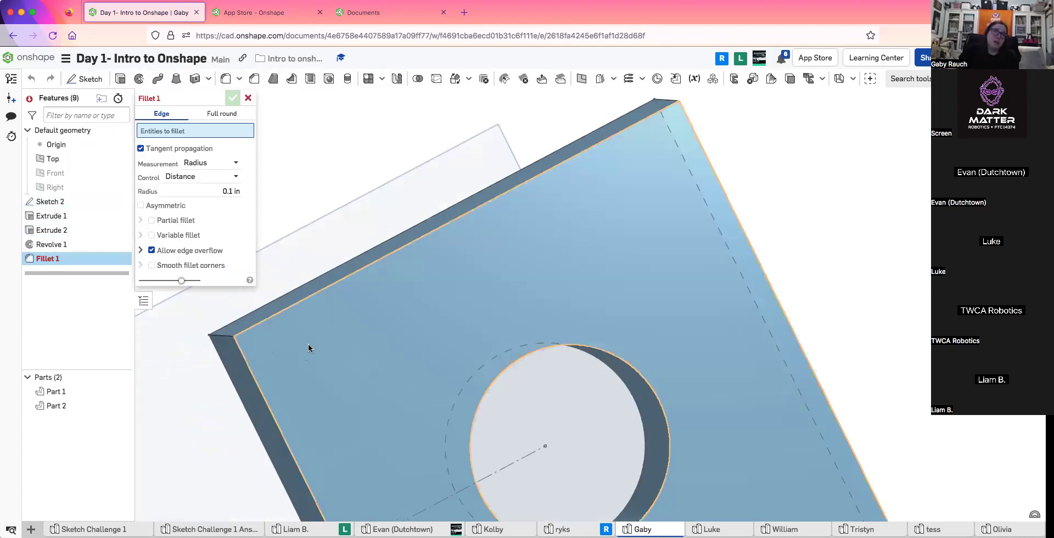
Select the plate's top, front, left and a fourth face for the fillet
click(325, 313)
scroll(357, 426, down, 2)
right_drag(359, 405, 351, 346)
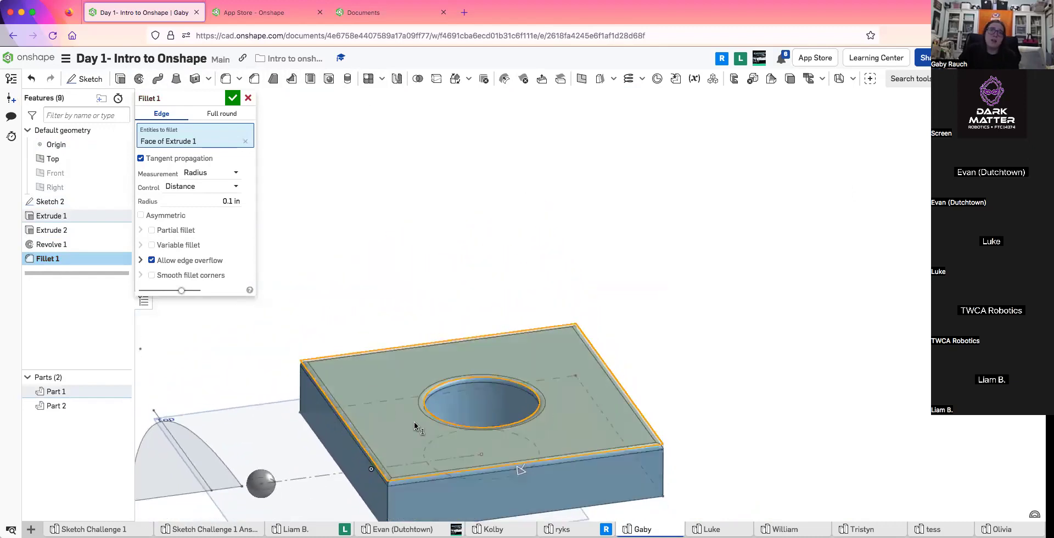
middle_drag(403, 500, 378, 442)
click(397, 464)
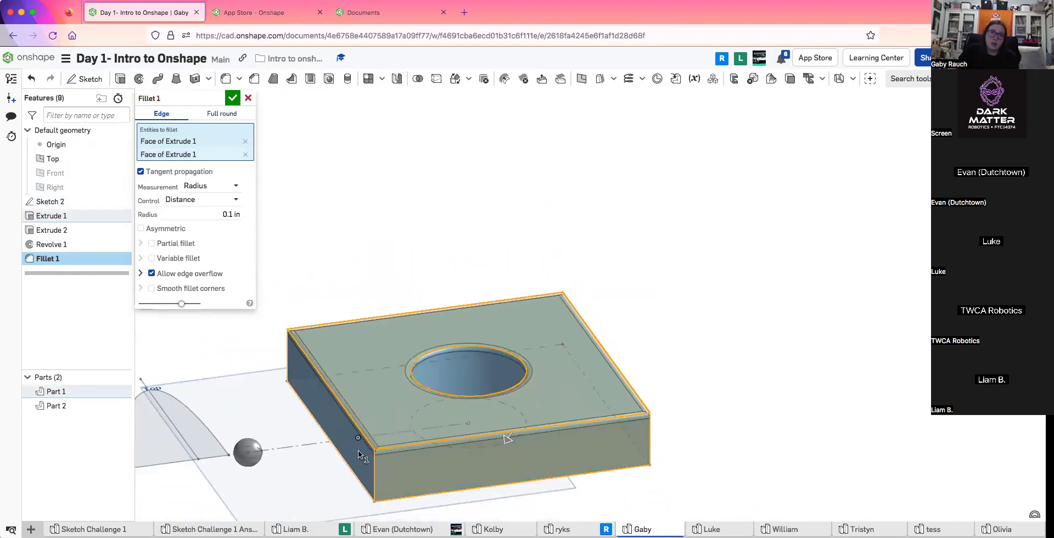
click(322, 401)
right_drag(730, 447, 611, 385)
click(599, 393)
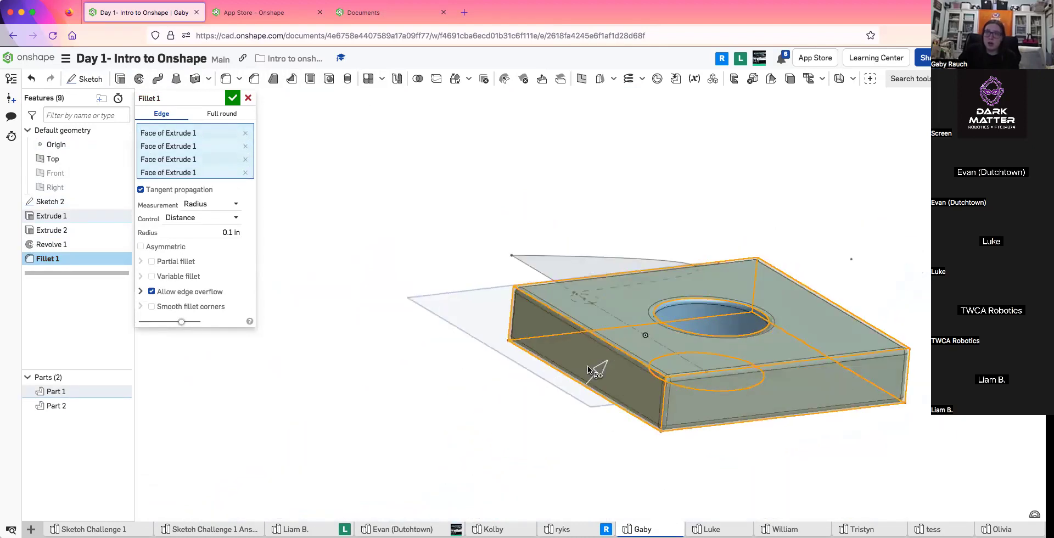
Set the fillet radius to 0.5 in and accept Fillet 1
drag(596, 370, 389, 311)
right_drag(389, 311, 374, 299)
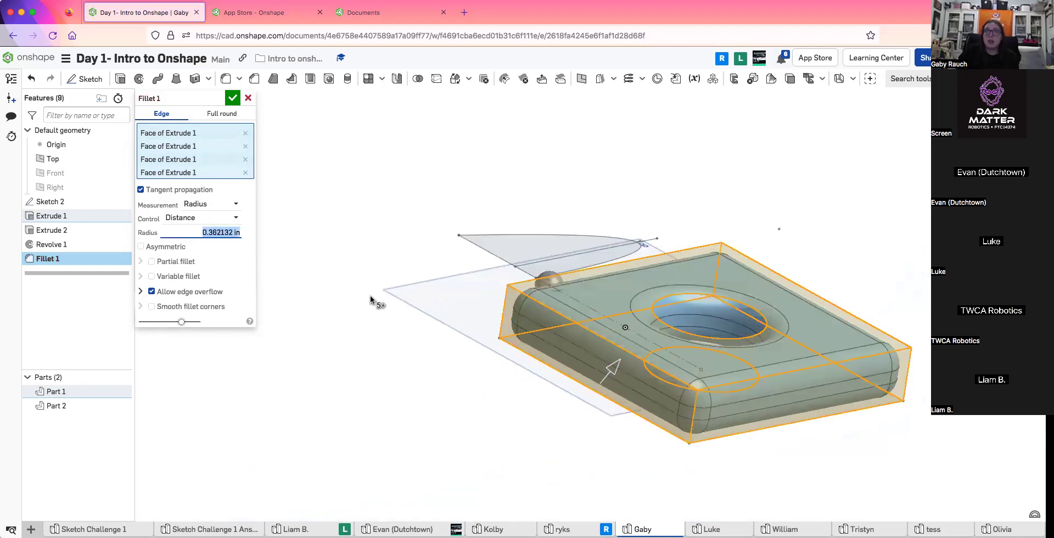
click(205, 234)
drag(204, 234, 247, 237)
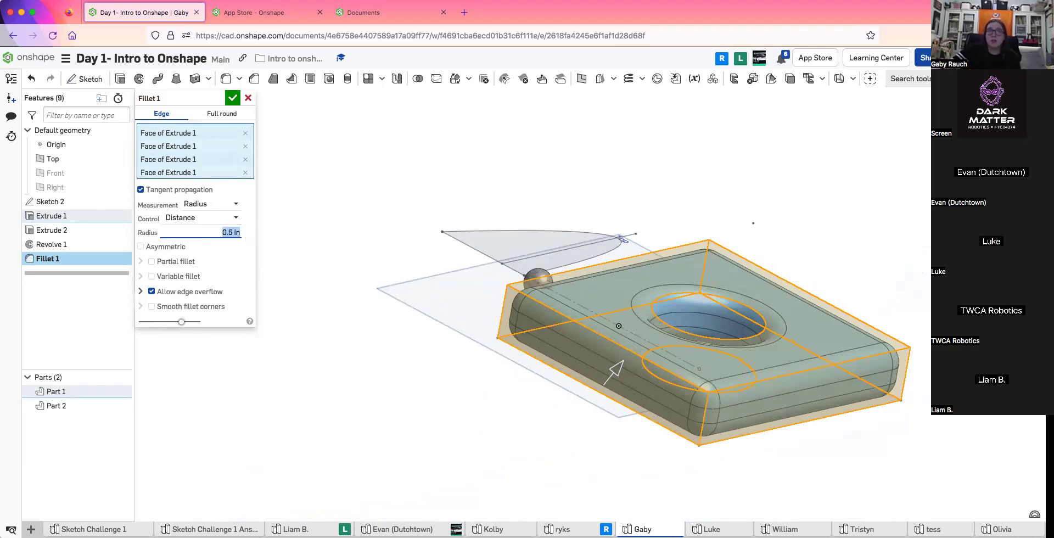
right_drag(594, 308, 633, 299)
right_drag(659, 306, 464, 368)
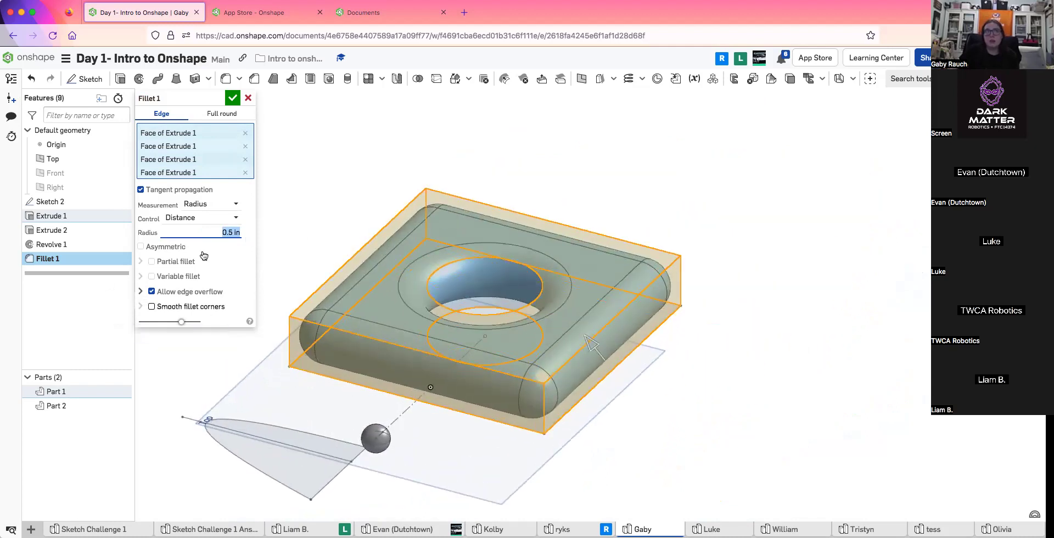
click(233, 99)
Inspect the rounded hole from low angles, then undo the fillet
mouse_move(358, 205)
right_down()
mouse_move(321, 242)
mouse_move(266, 219)
mouse_move(219, 248)
mouse_move(218, 261)
right_up()
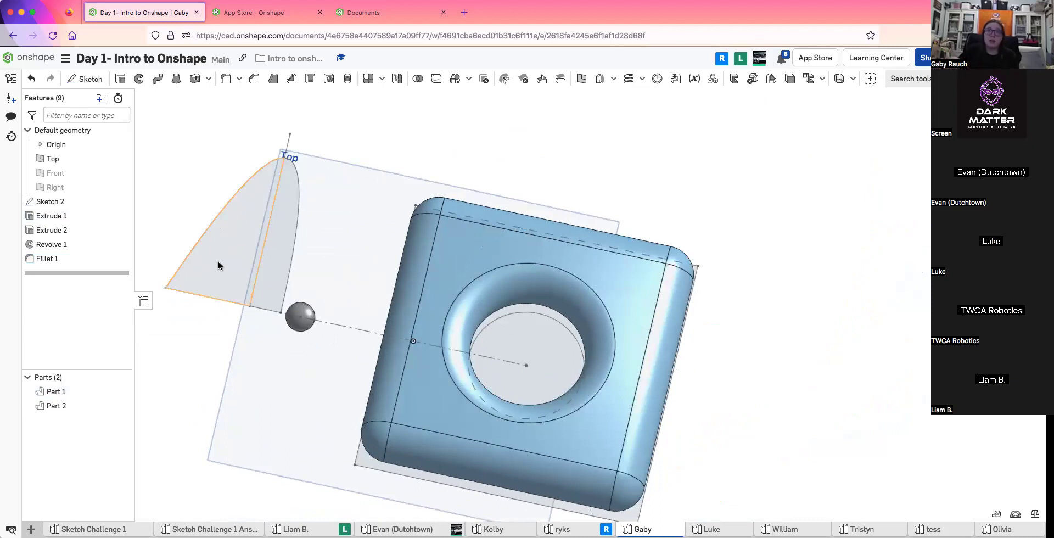
right_drag(555, 363, 543, 322)
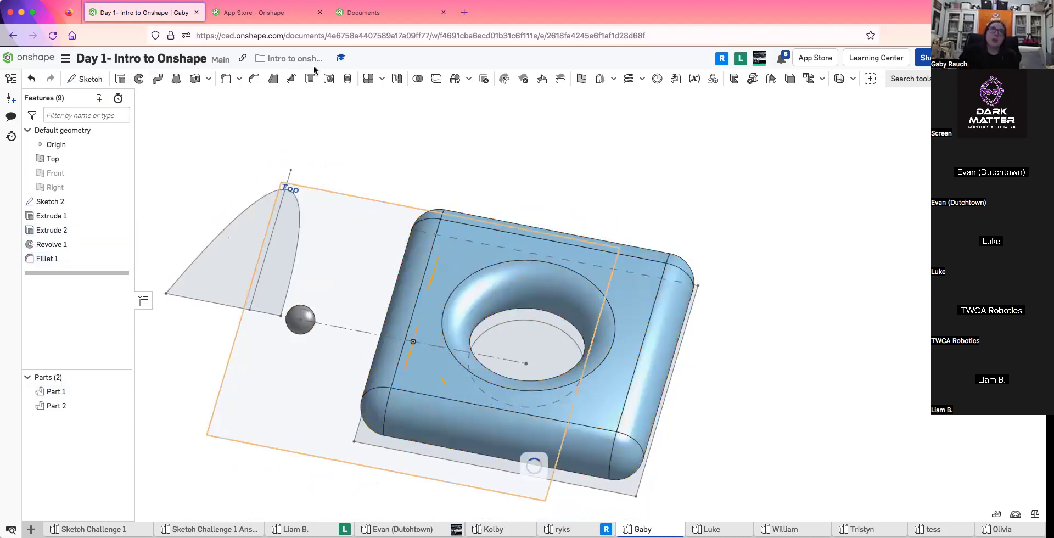
key(ctrl+z)
Try a chamfer on four plate edges and faces, then cancel it
click(254, 79)
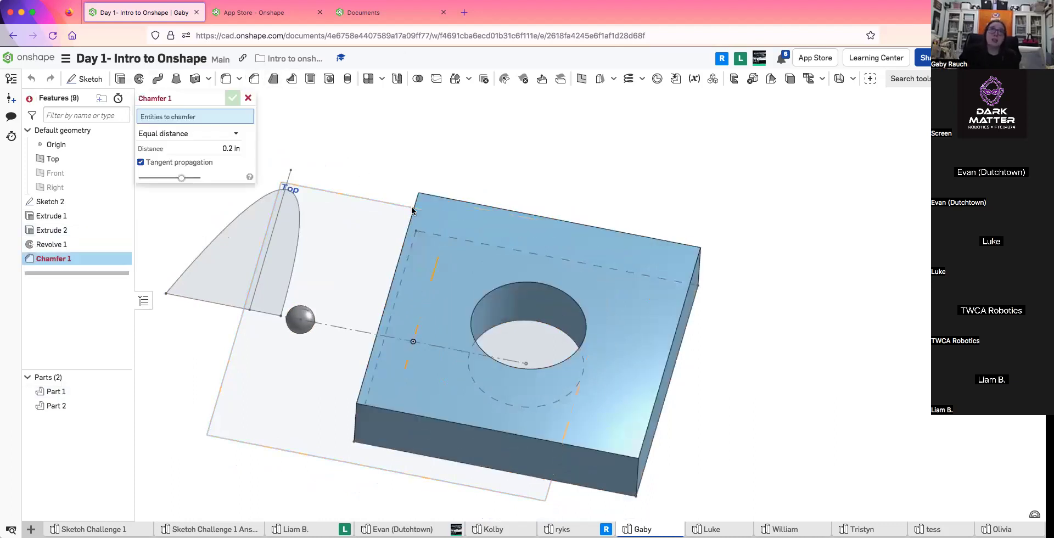
click(410, 224)
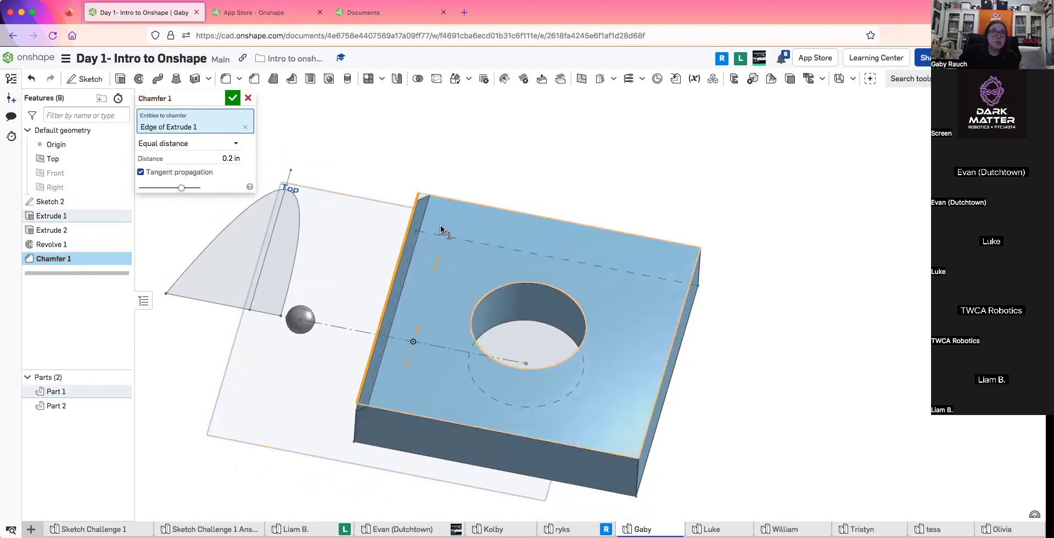
click(440, 230)
right_drag(440, 225, 439, 148)
click(595, 219)
click(594, 219)
right_drag(595, 219, 565, 195)
right_drag(880, 179, 301, 133)
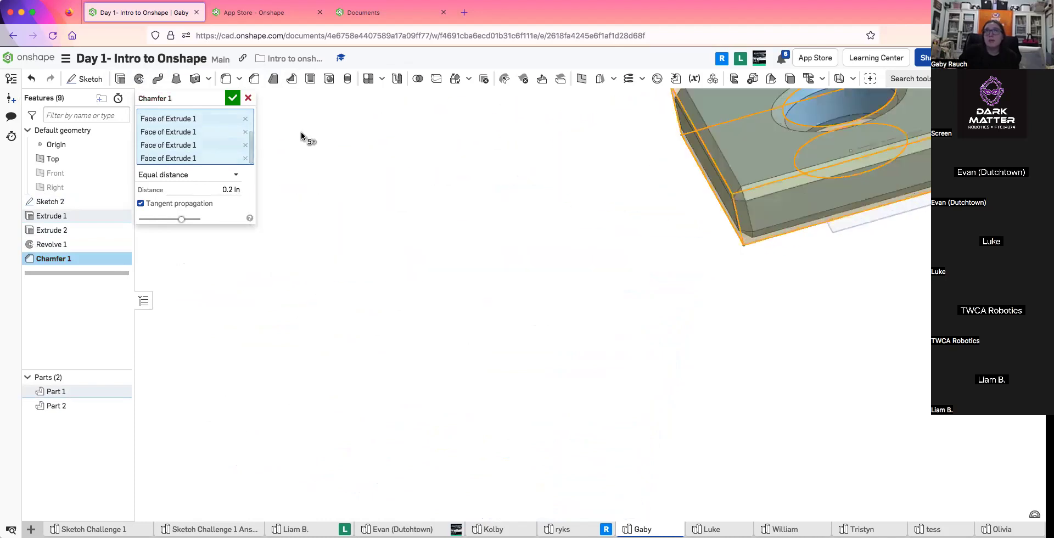
click(247, 99)
right_drag(750, 160, 551, 301)
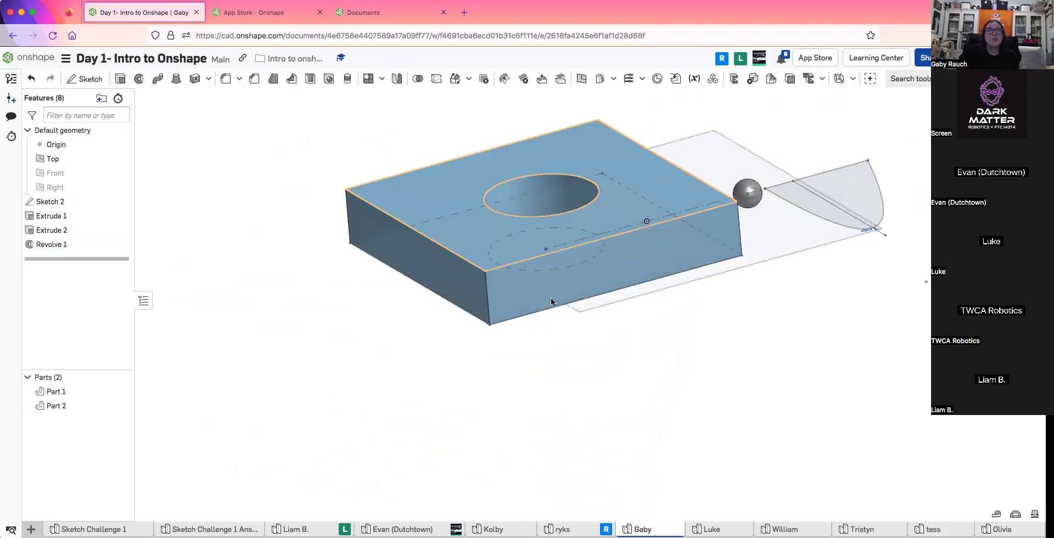
Start a draft with the front face as neutral plane and the top face to draft
click(274, 80)
click(414, 297)
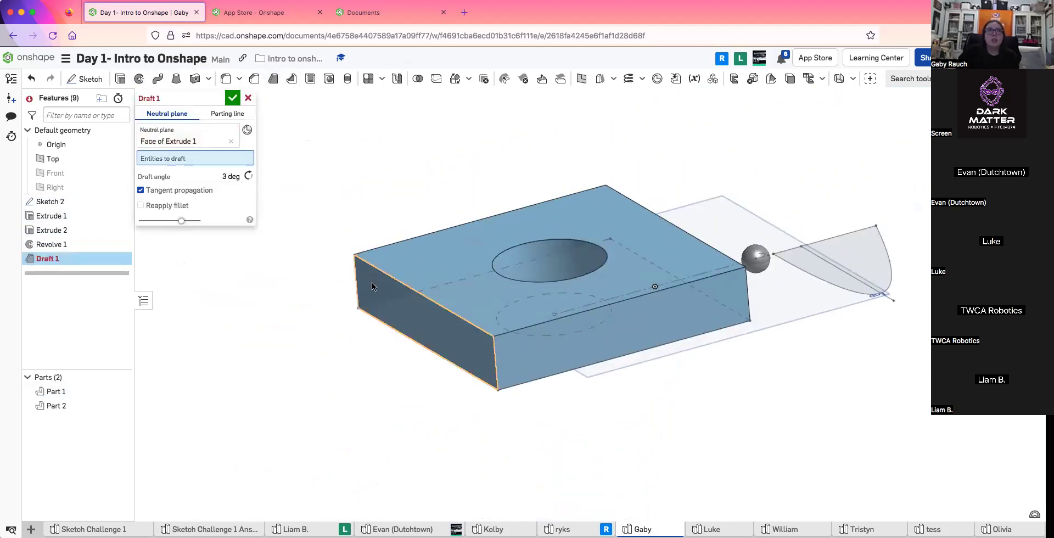
click(372, 298)
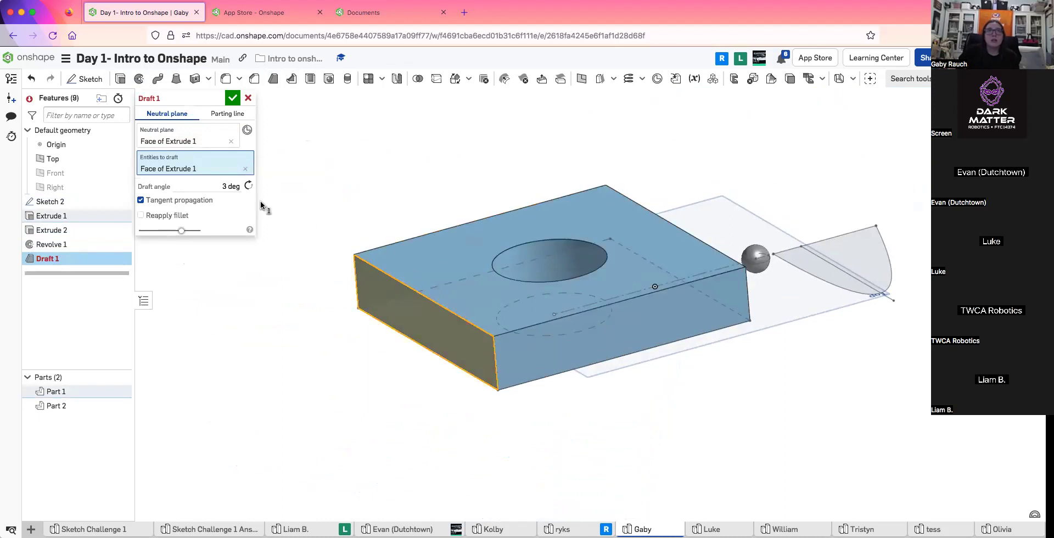
click(245, 168)
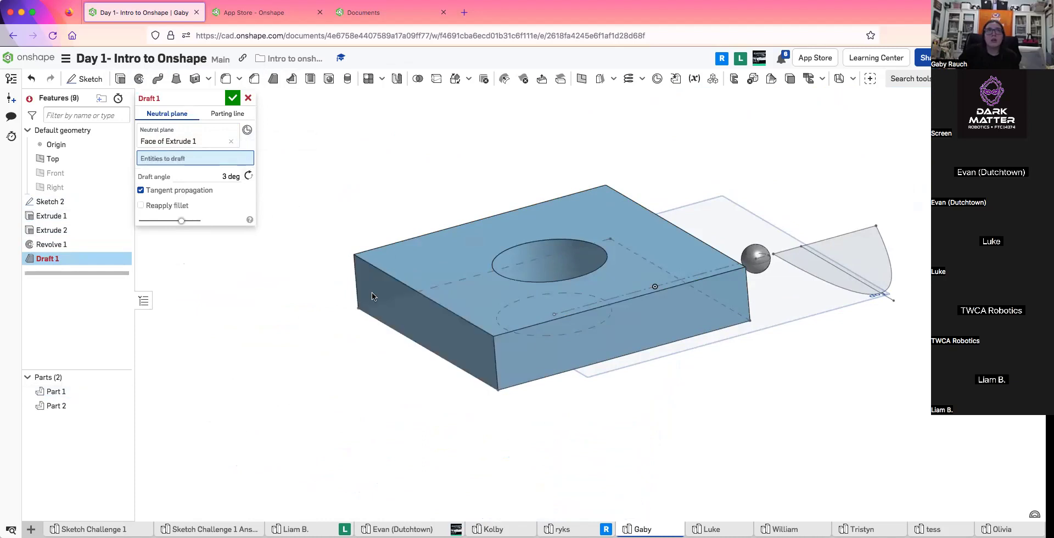
click(442, 263)
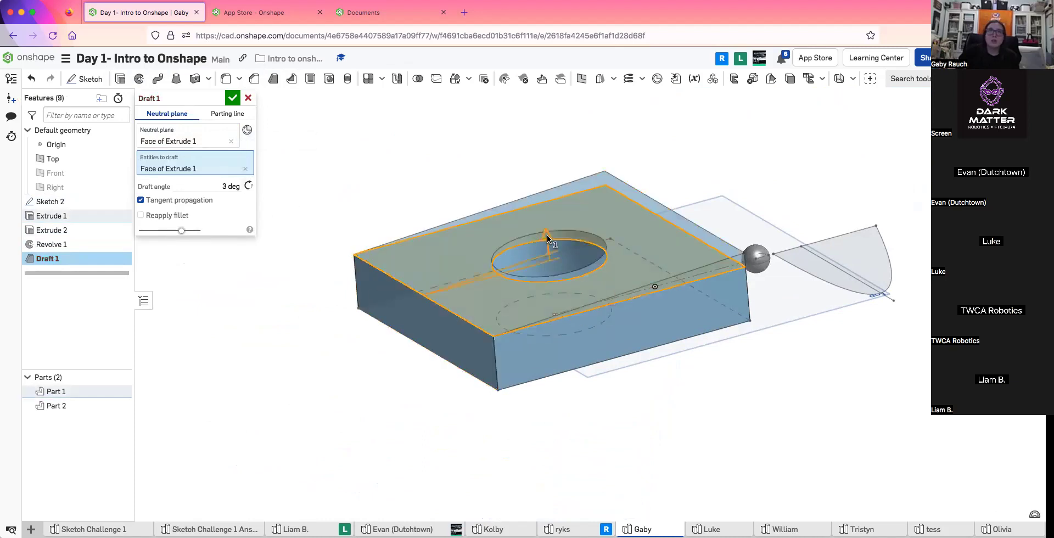
Set the draft angle to -5 deg, then cancel the draft
drag(552, 252, 548, 247)
drag(551, 290, 552, 241)
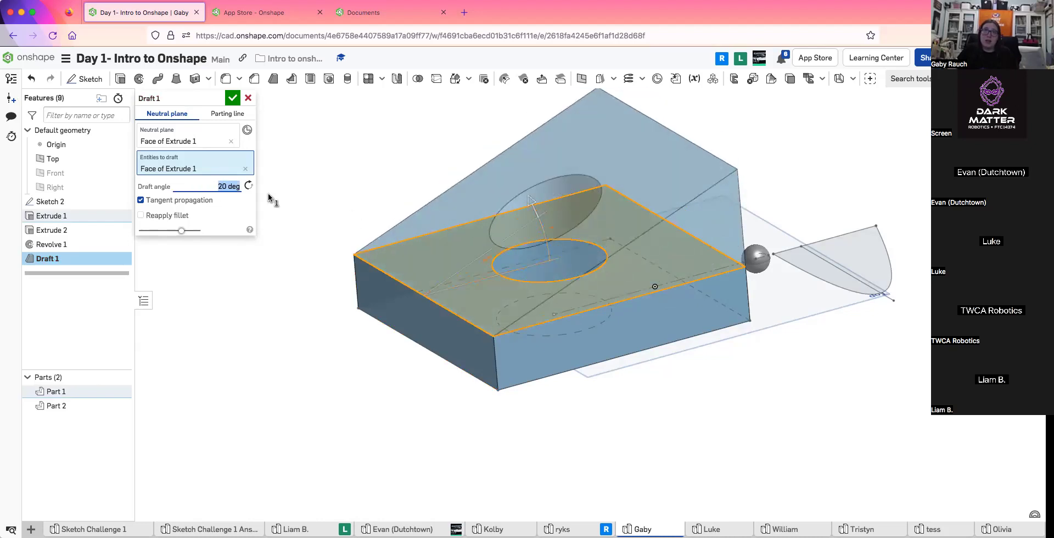
triple_click(228, 185)
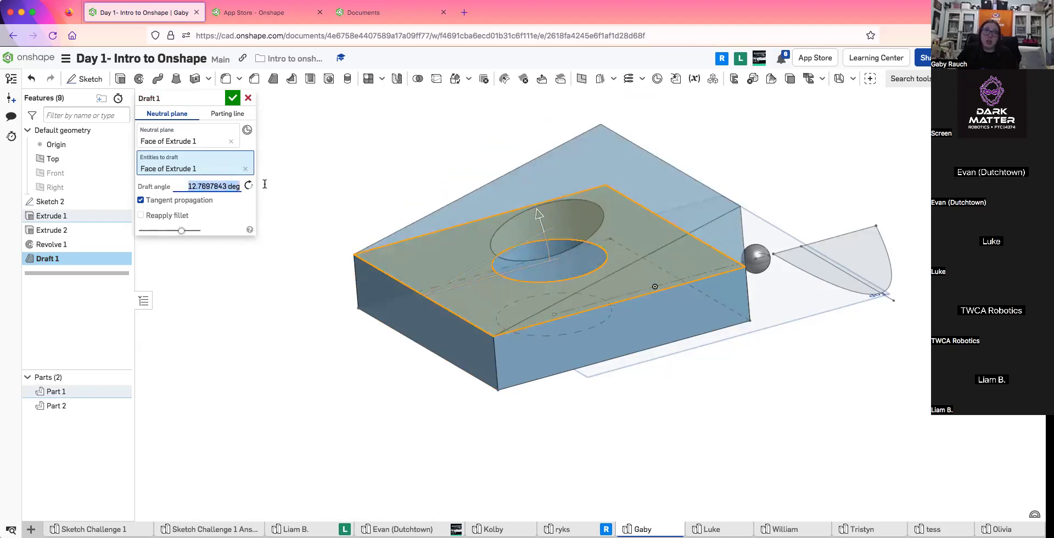
right_drag(484, 196, 464, 189)
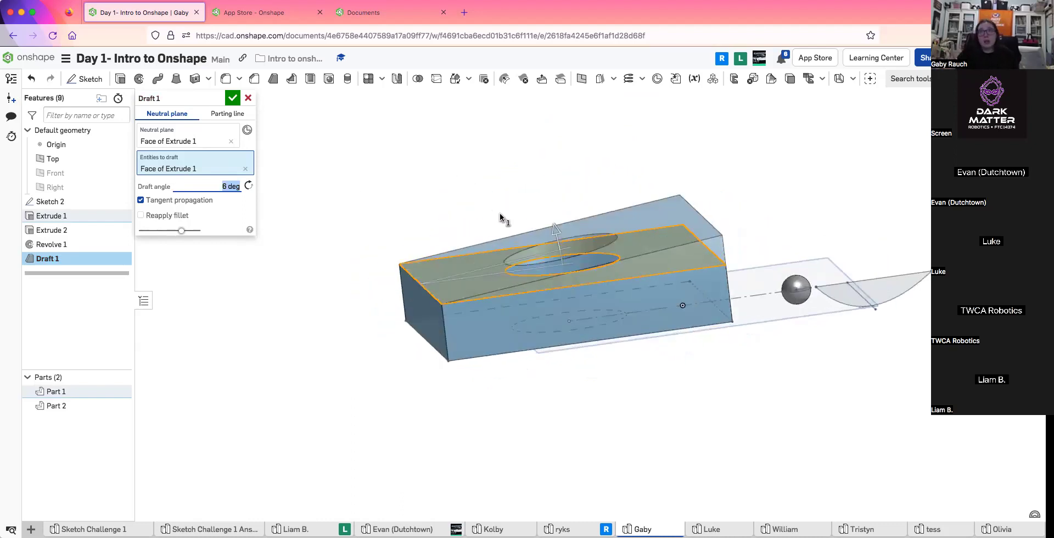
text(-5)
key(Return)
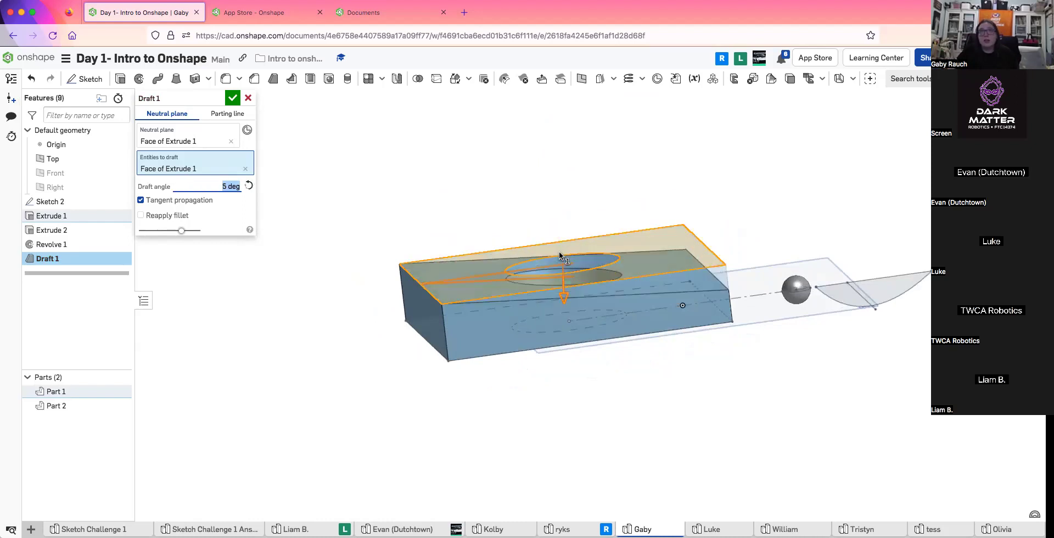
click(248, 98)
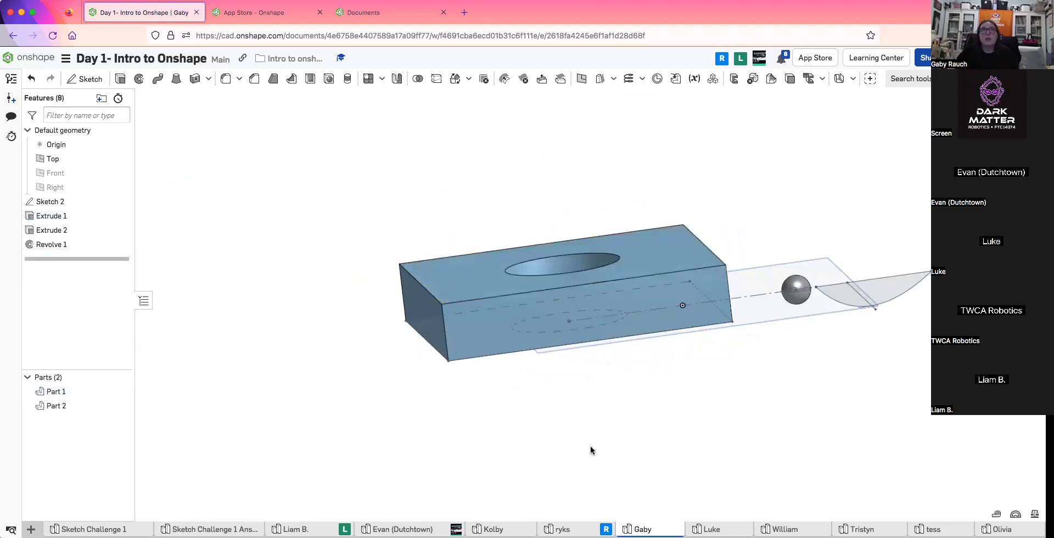
Start a shell with the block's top face removed
click(310, 79)
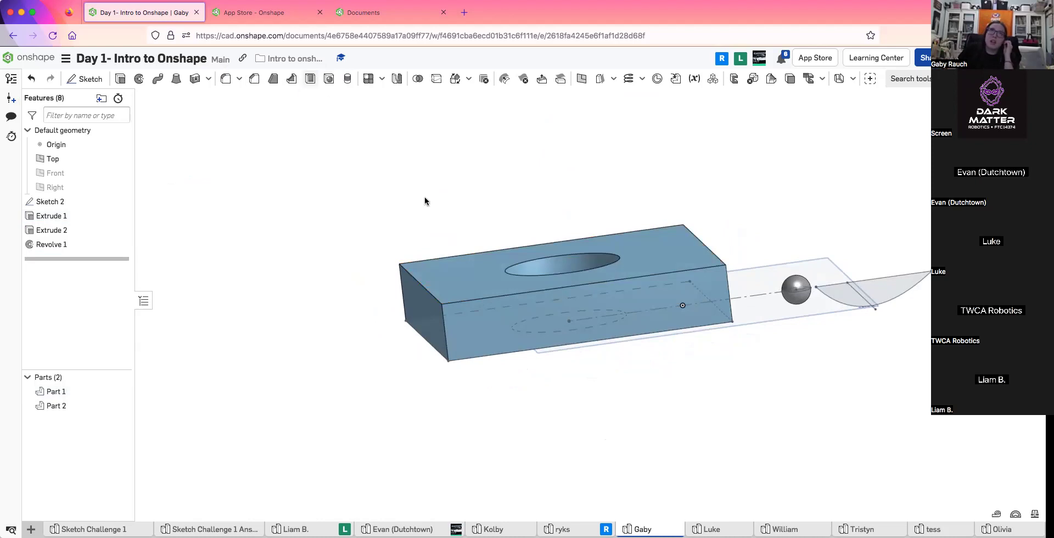
right_drag(423, 202, 456, 272)
click(459, 270)
right_drag(521, 280, 637, 324)
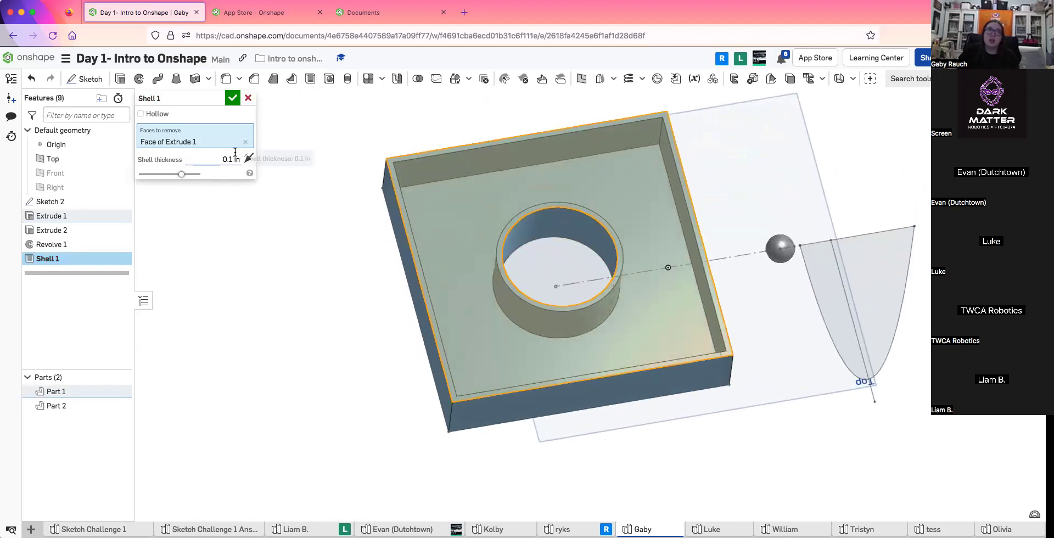
Set the shell wall thickness to 0.2 in, inspect the box, and close without keeping it
scroll(462, 146, up, 10)
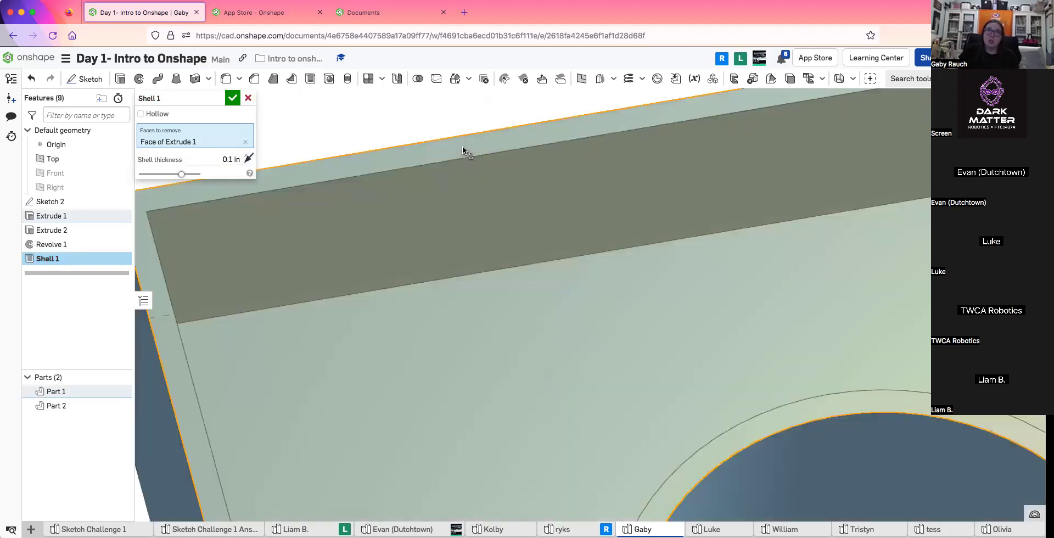
scroll(456, 149, down, 5)
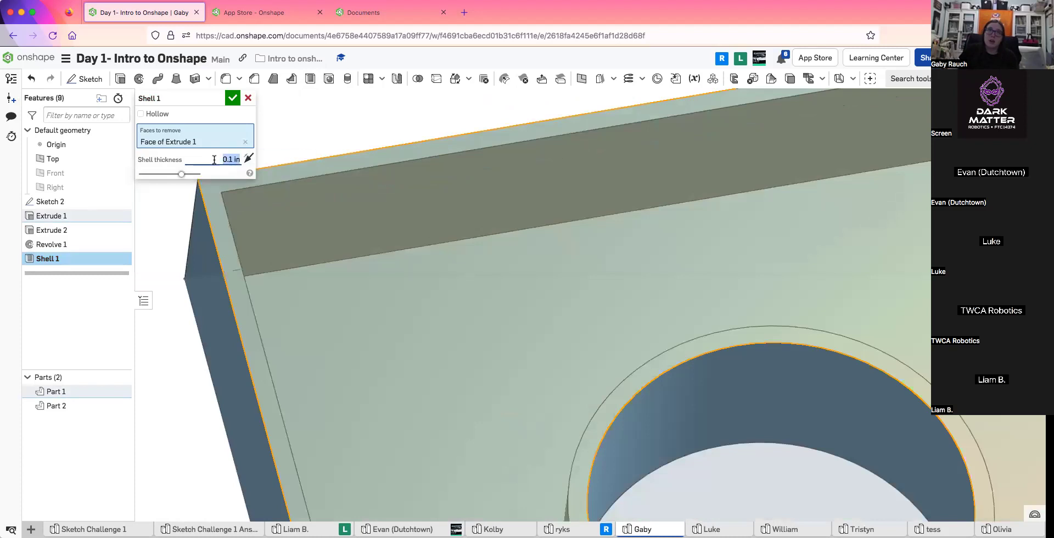
key(Return)
scroll(458, 273, down, 10)
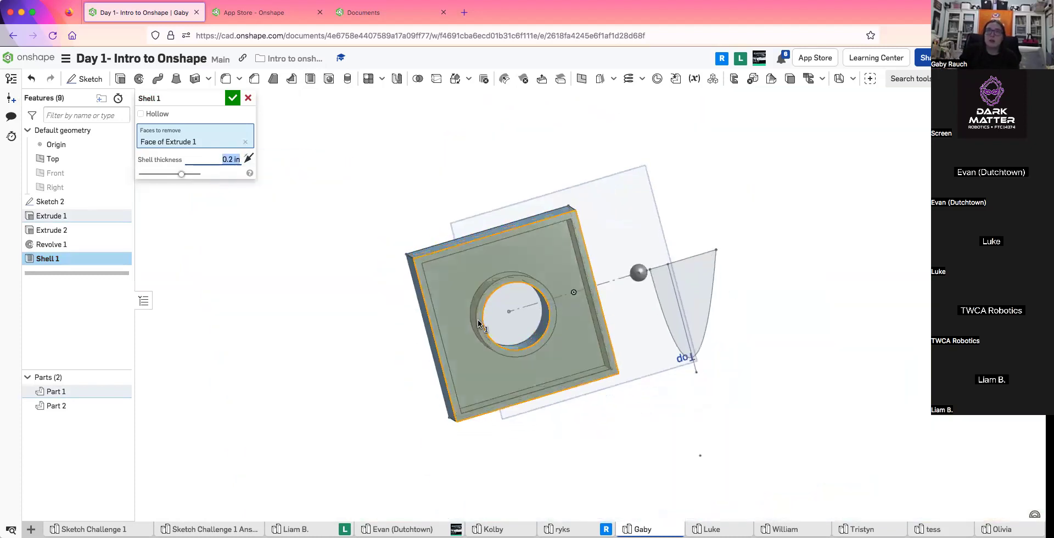
right_drag(479, 323, 621, 293)
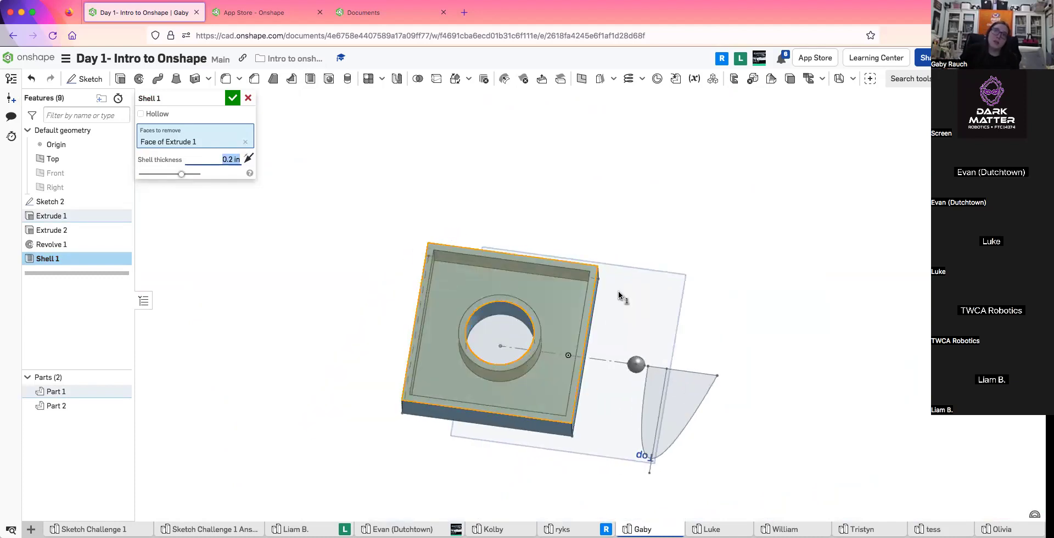
click(233, 98)
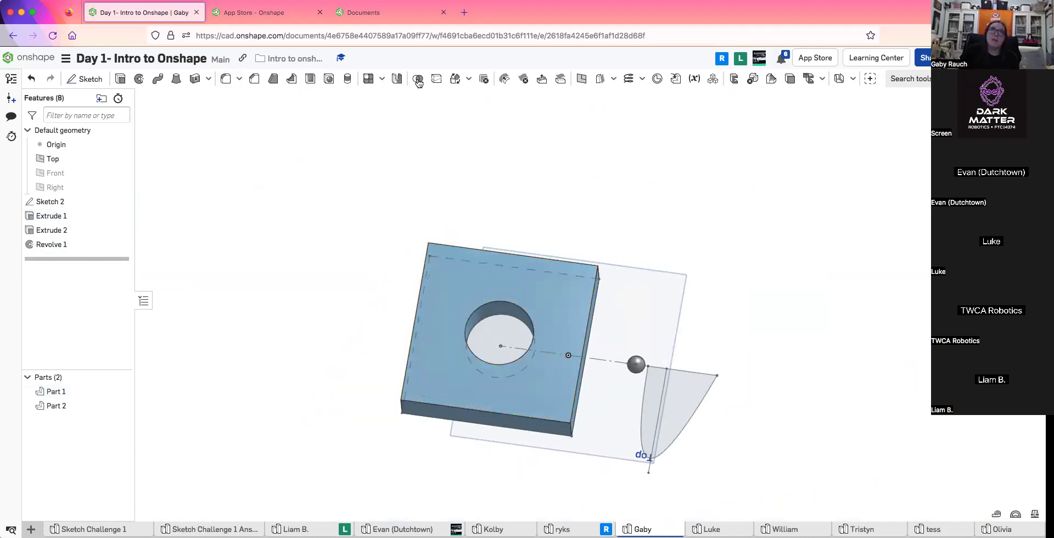
Start a mirror of Part 1 across the Top plane, then clear Part 1 from the selections
click(397, 78)
right_drag(567, 219, 477, 170)
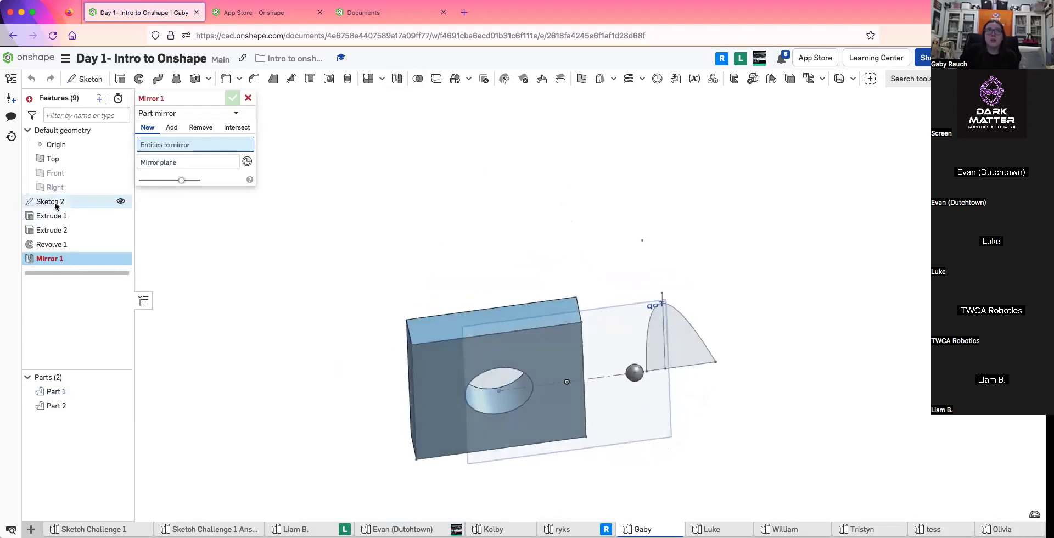
click(120, 159)
click(120, 159)
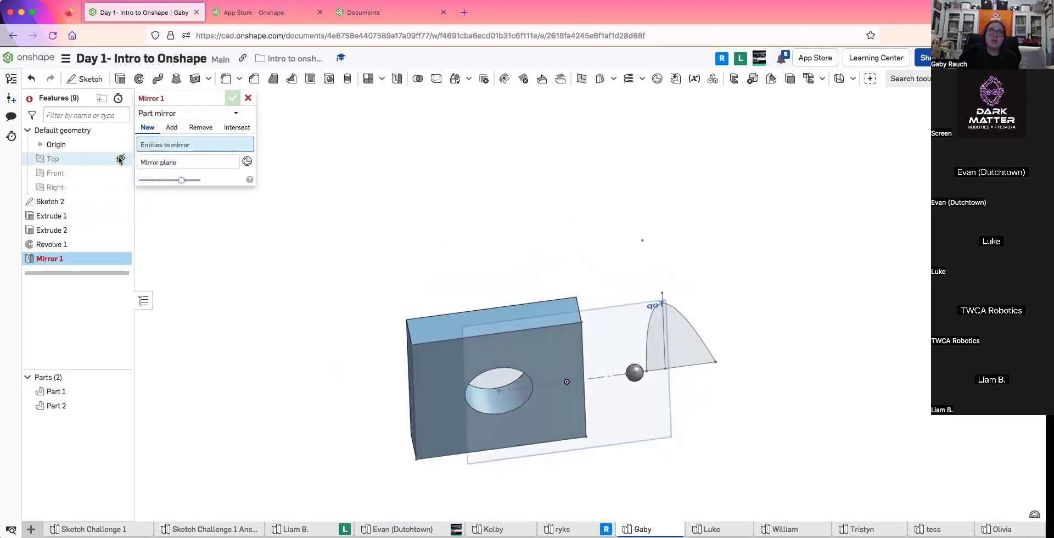
click(433, 347)
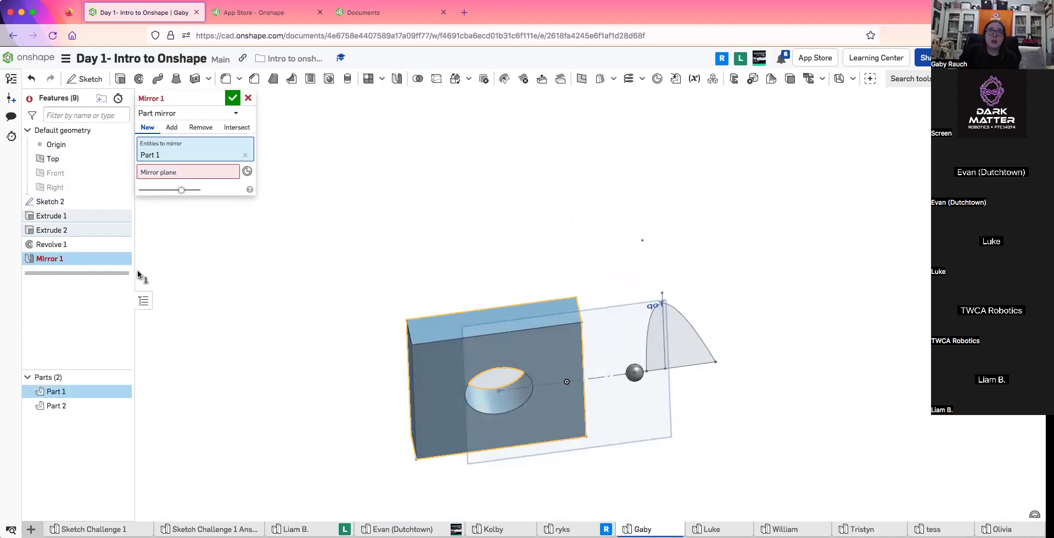
right_drag(383, 321, 603, 322)
click(602, 321)
right_click(599, 317)
click(578, 244)
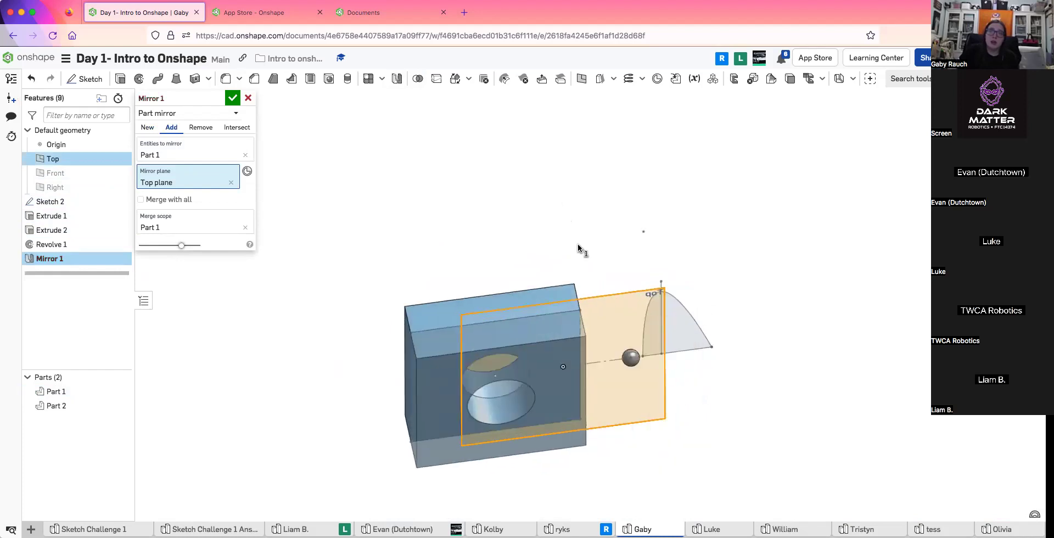
click(245, 155)
click(246, 218)
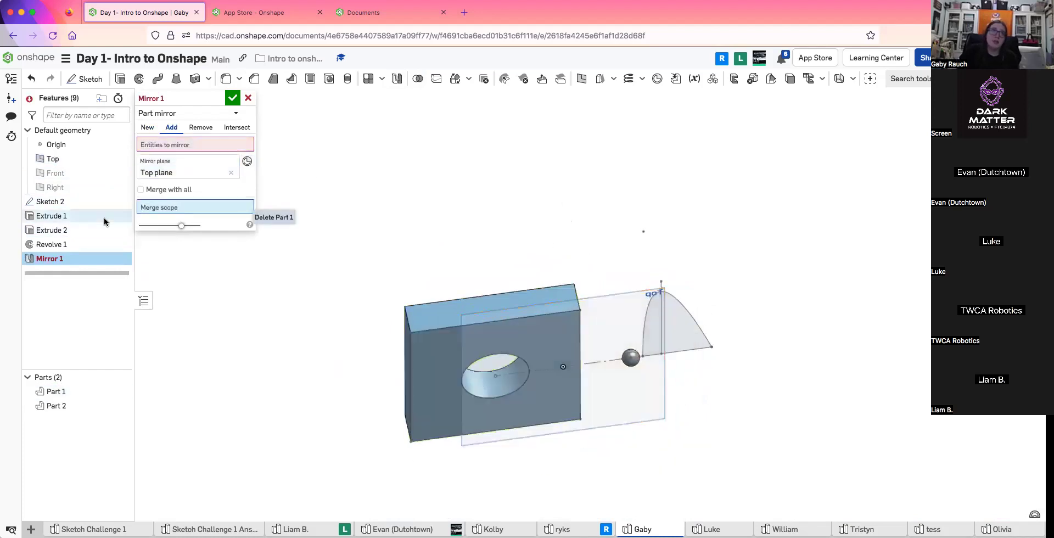
Show Right and Front planes, preview mirroring the sphere across the Right plane, then cancel
click(121, 187)
click(121, 173)
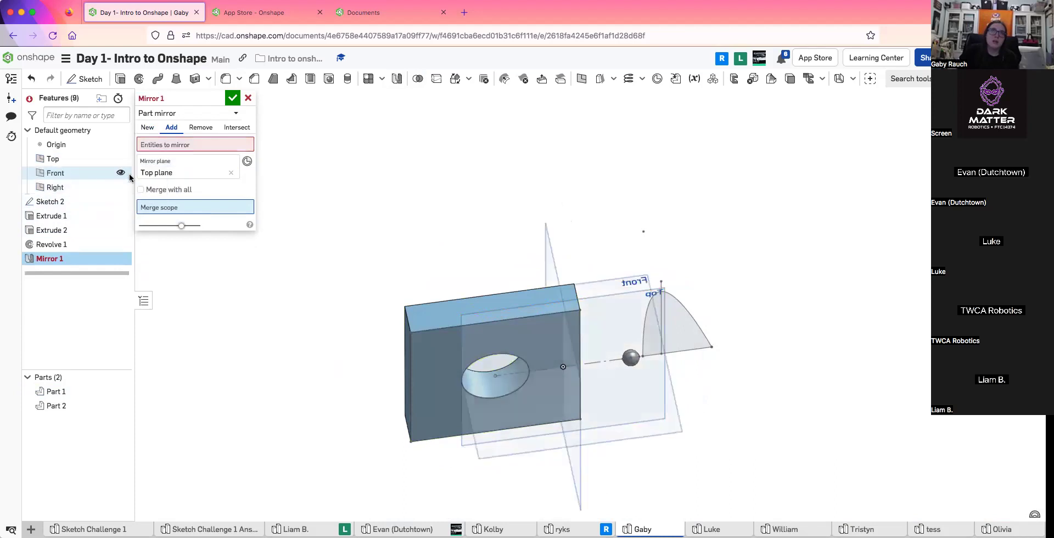
click(242, 145)
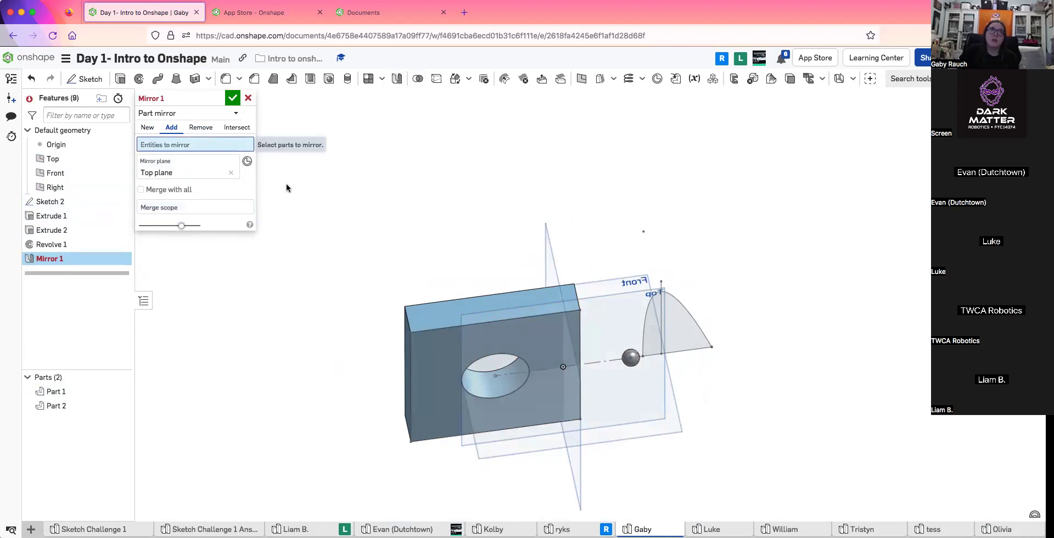
click(636, 358)
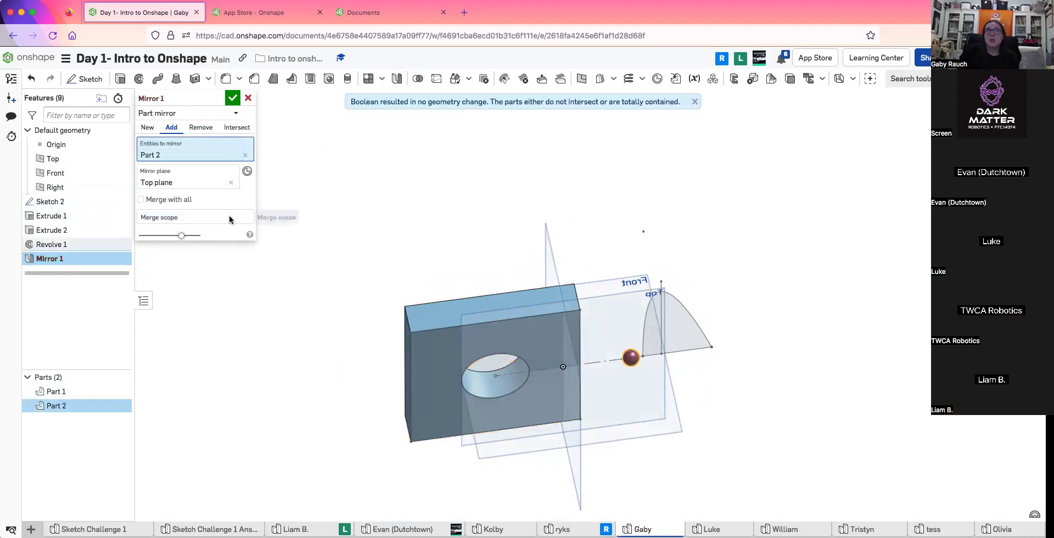
click(231, 183)
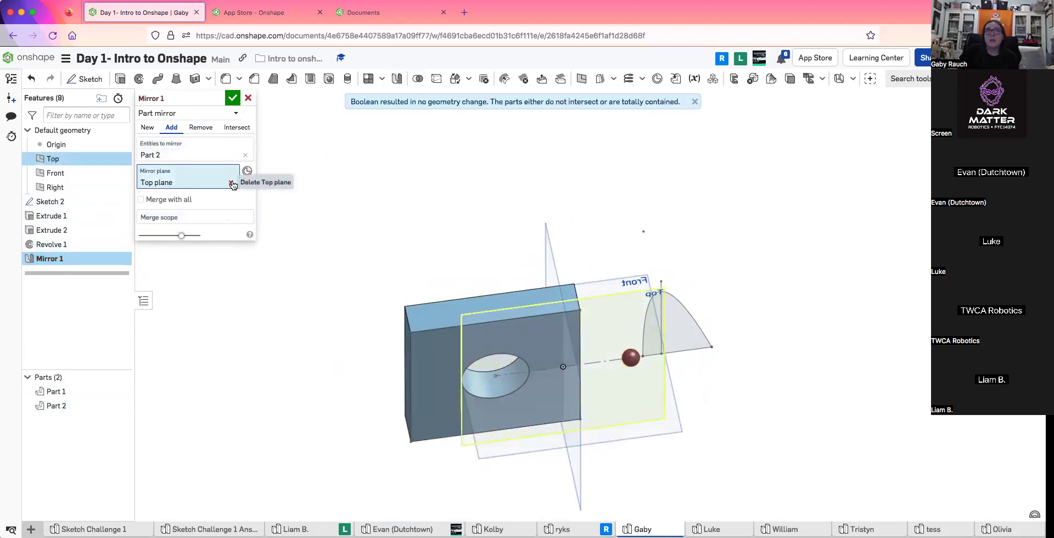
click(231, 182)
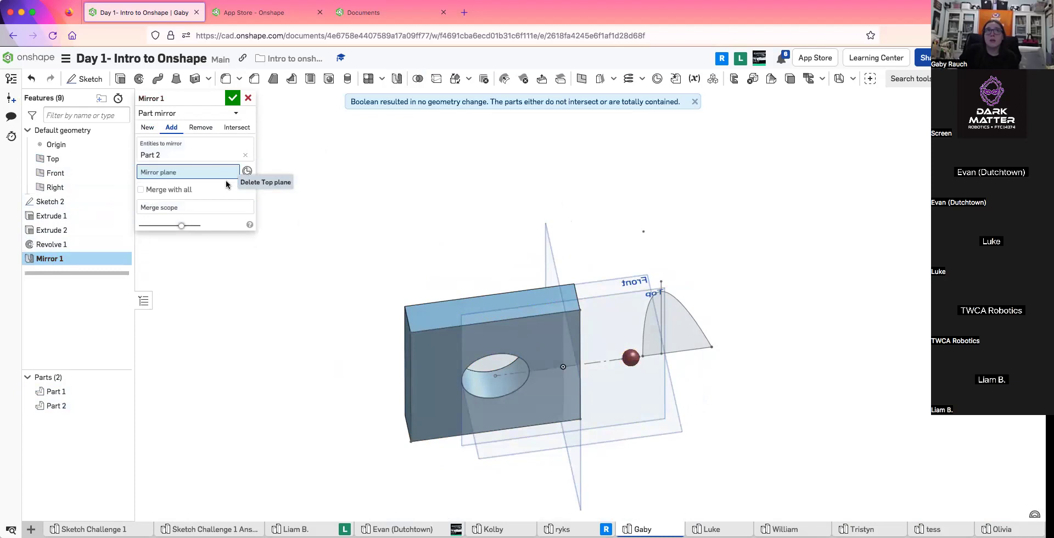
click(551, 268)
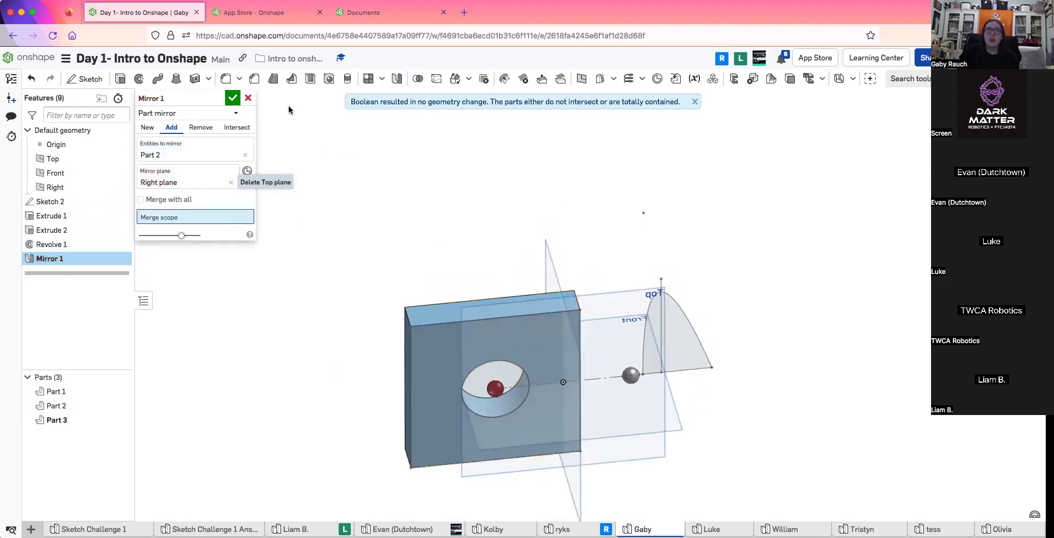
click(248, 98)
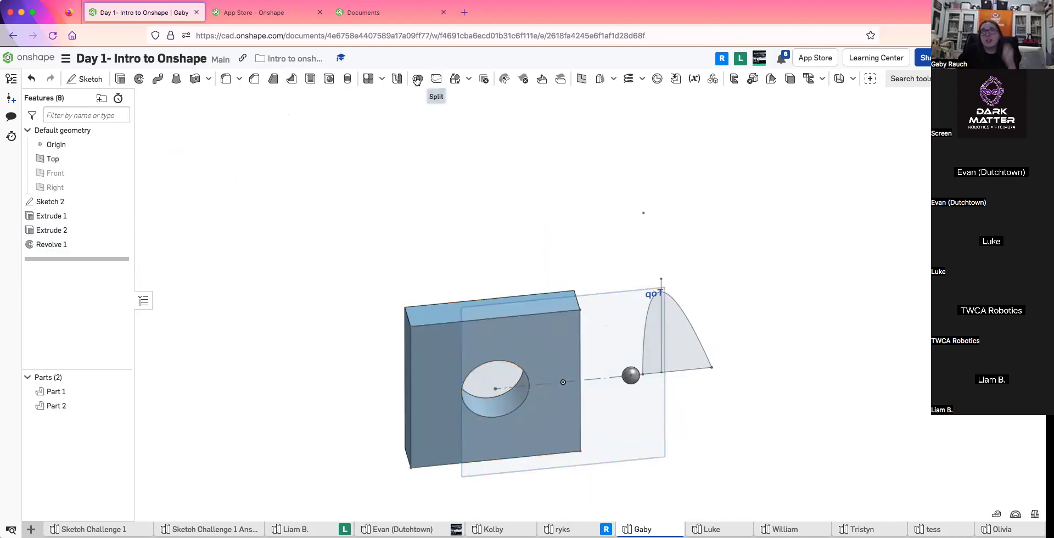
Preview a linear pattern of the sphere along the plate's top-face direction, then cancel it
click(382, 80)
click(395, 95)
click(636, 378)
right_drag(637, 380, 626, 340)
click(230, 173)
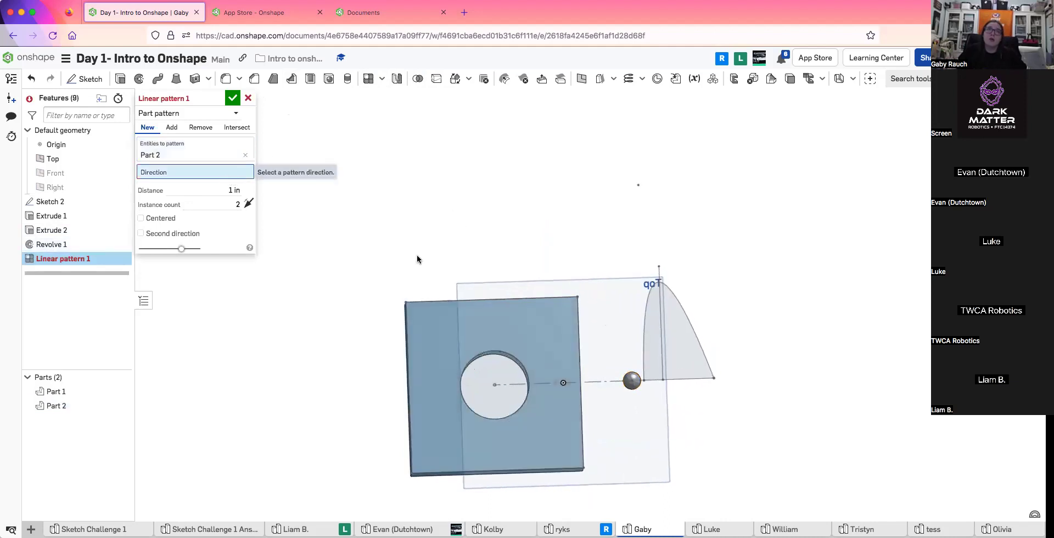
right_drag(624, 307, 653, 272)
click(582, 349)
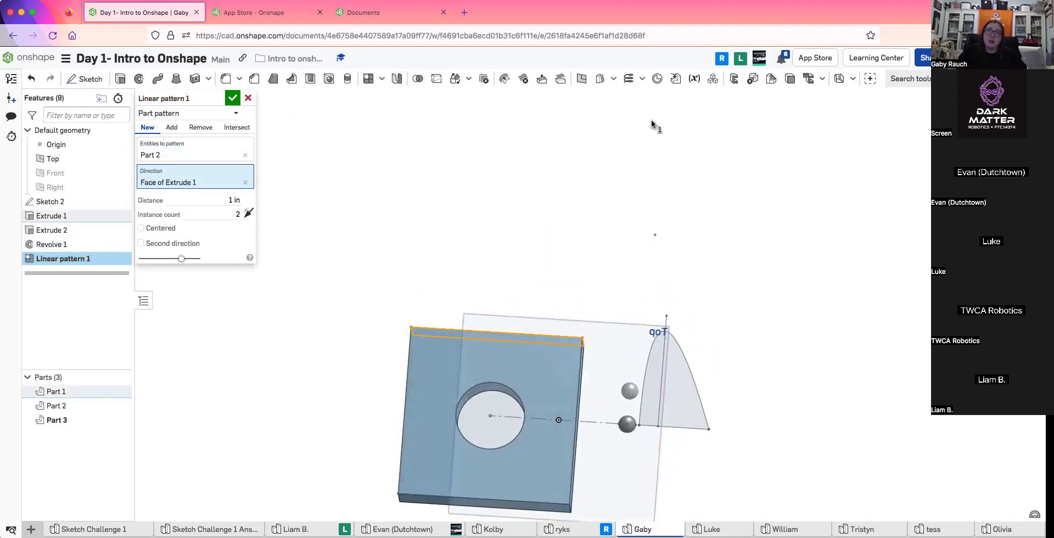
right_drag(643, 263, 643, 266)
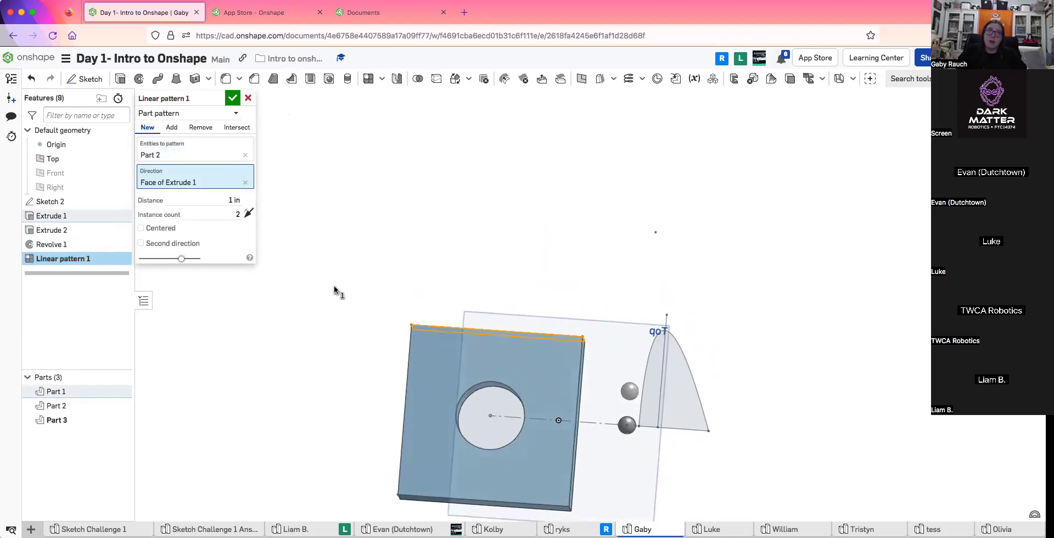
right_drag(339, 291, 477, 300)
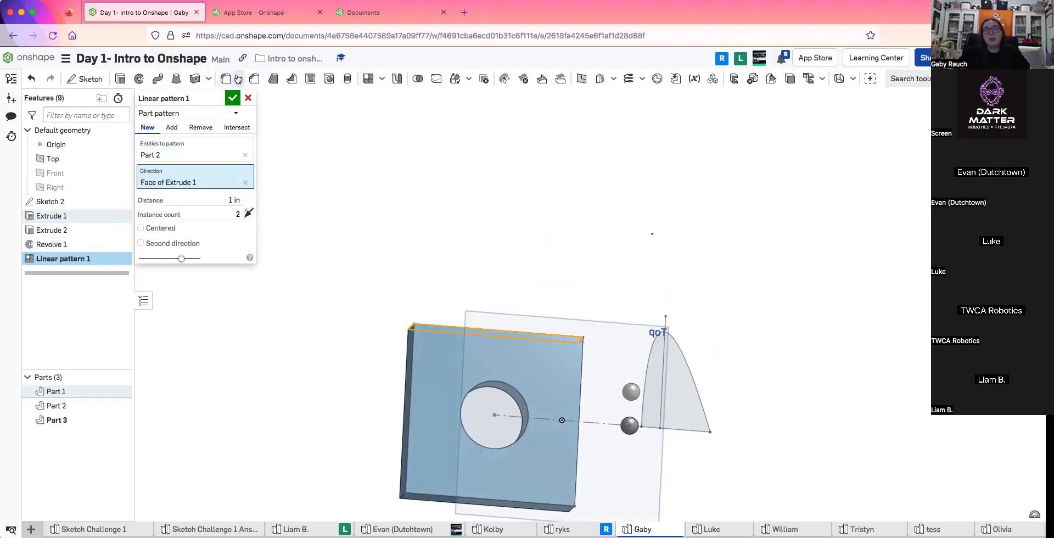
click(248, 98)
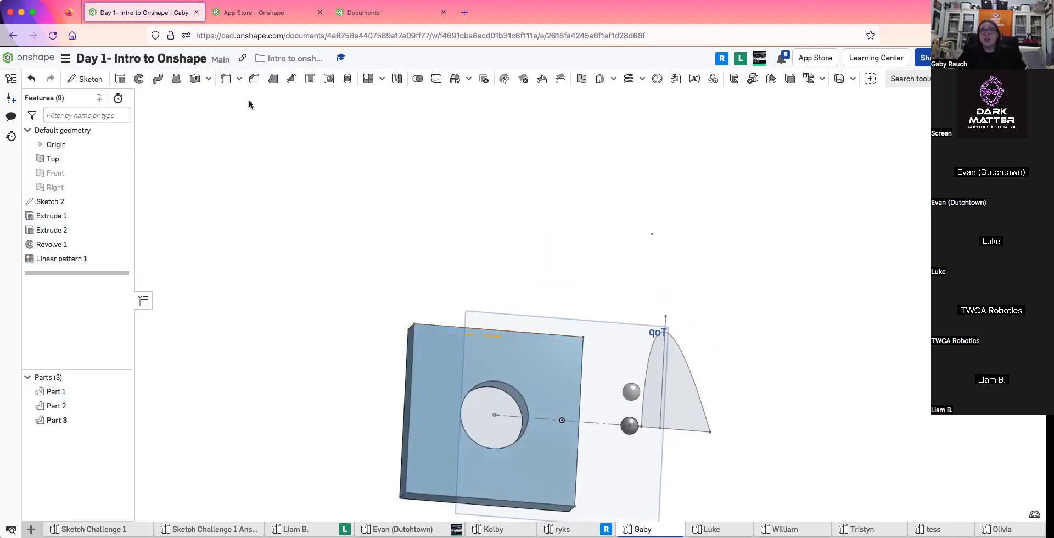
click(455, 79)
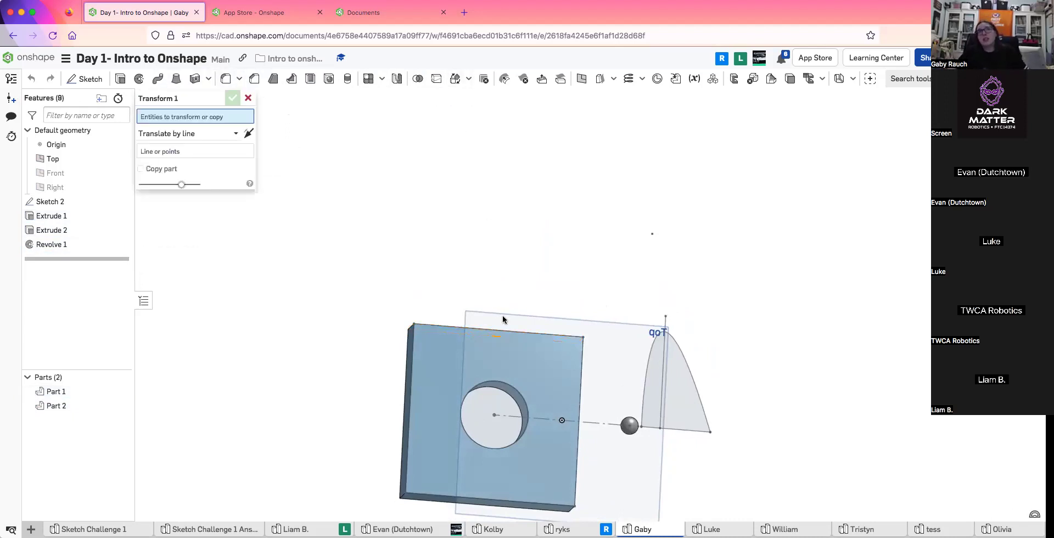
click(434, 350)
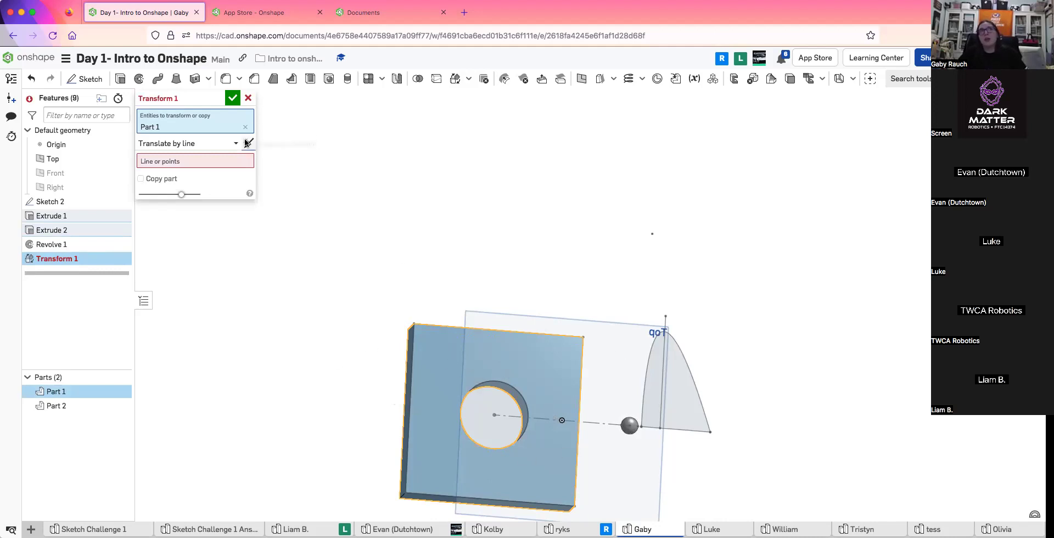
click(219, 144)
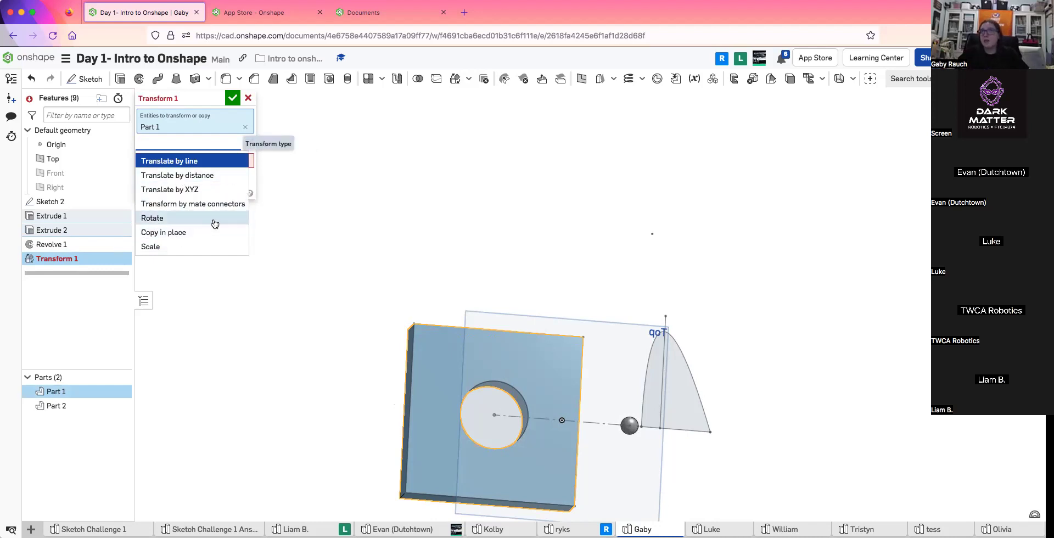
click(219, 195)
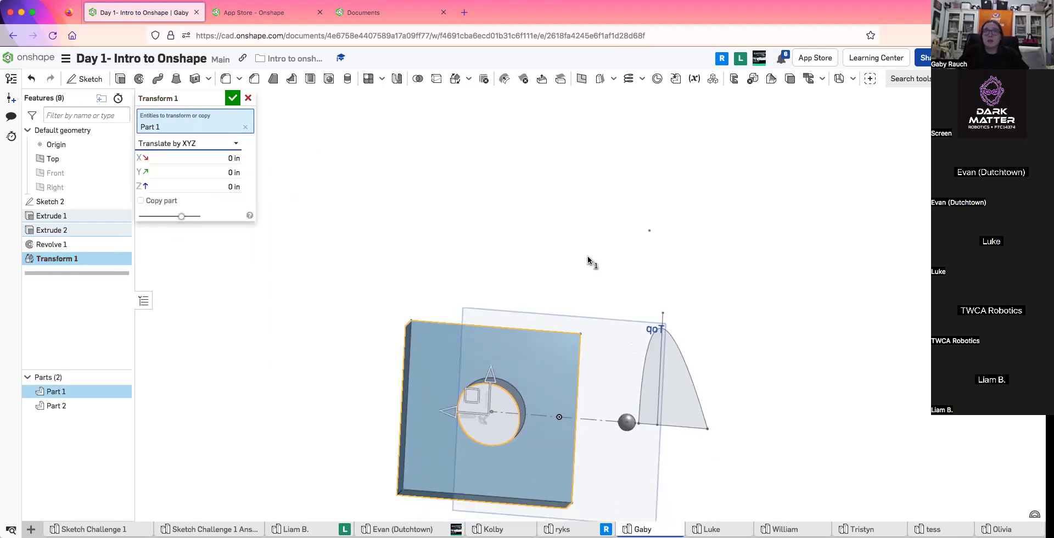
right_drag(588, 260, 591, 271)
drag(432, 363, 426, 330)
drag(428, 278, 308, 170)
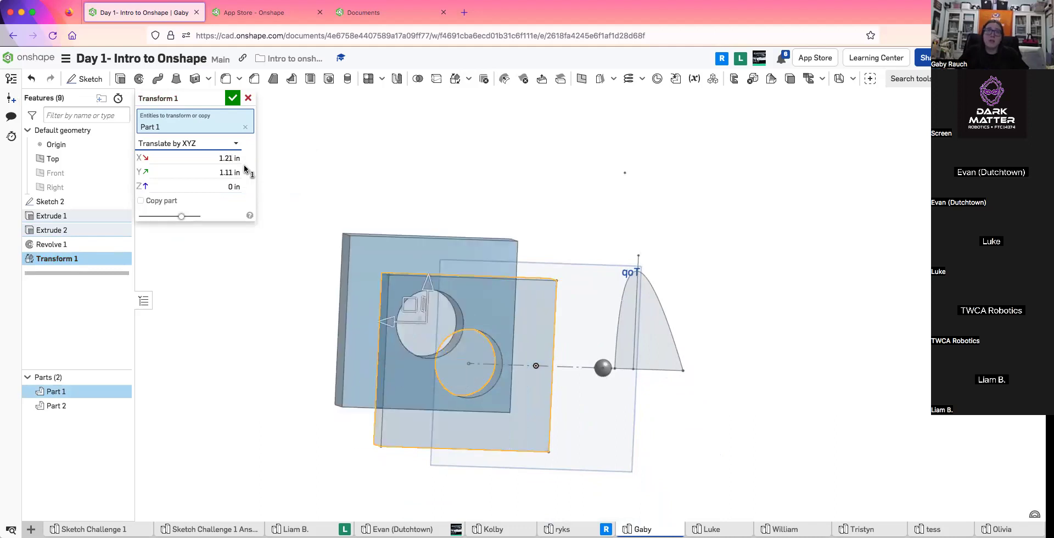
right_drag(291, 224, 440, 319)
drag(447, 328, 512, 251)
right_drag(512, 252, 330, 120)
click(249, 99)
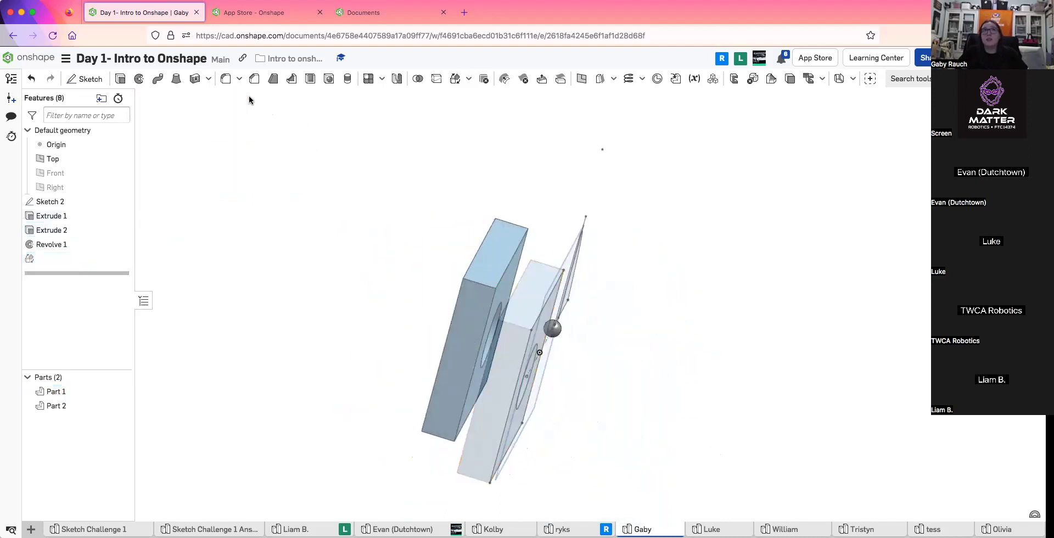
click(456, 79)
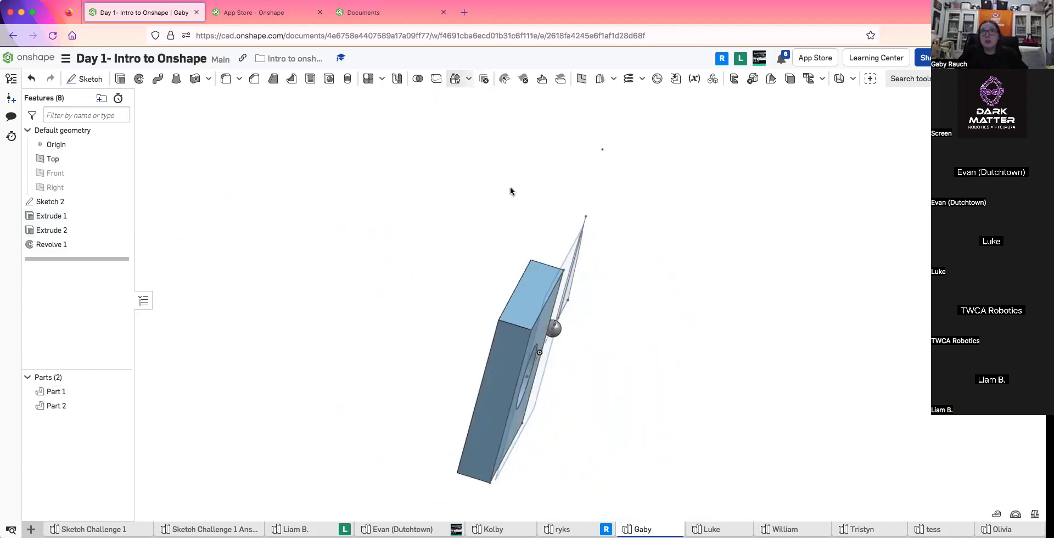
click(520, 285)
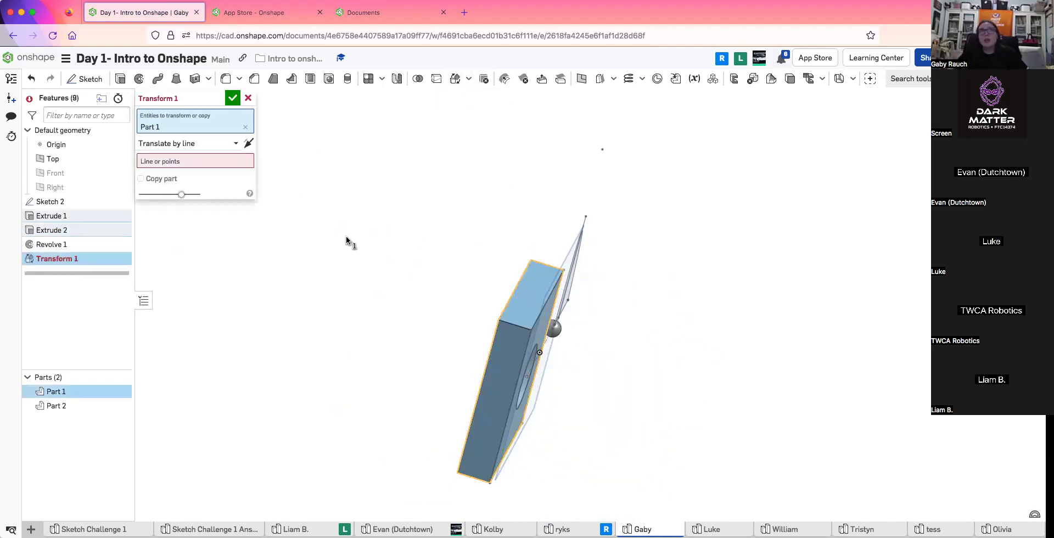
click(212, 142)
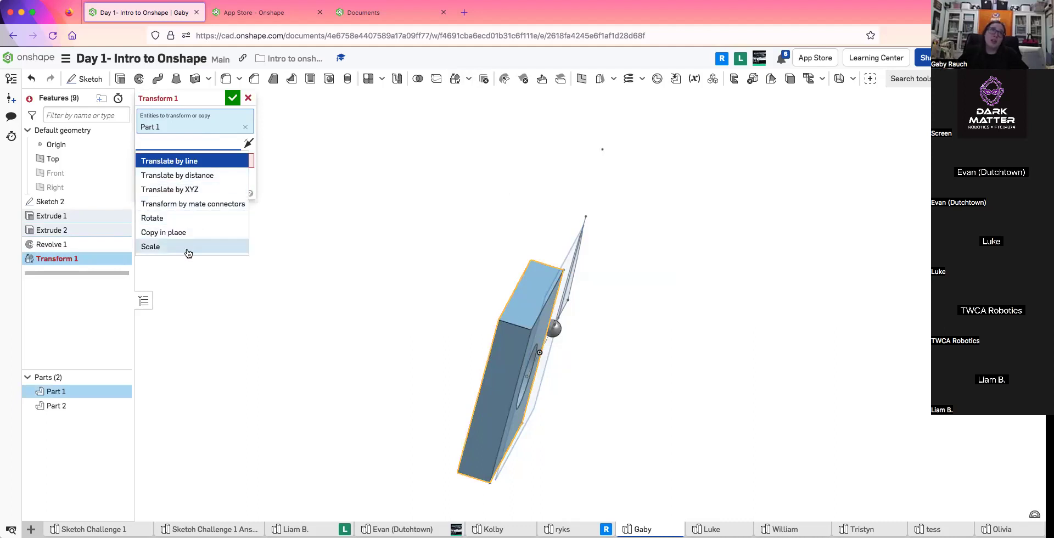
click(159, 247)
right_drag(492, 238, 462, 228)
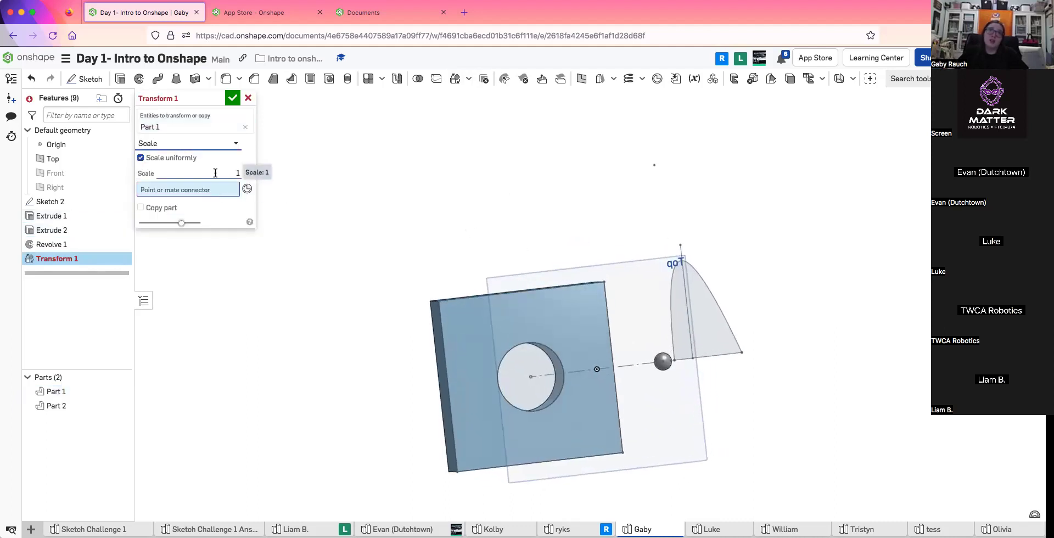
click(530, 377)
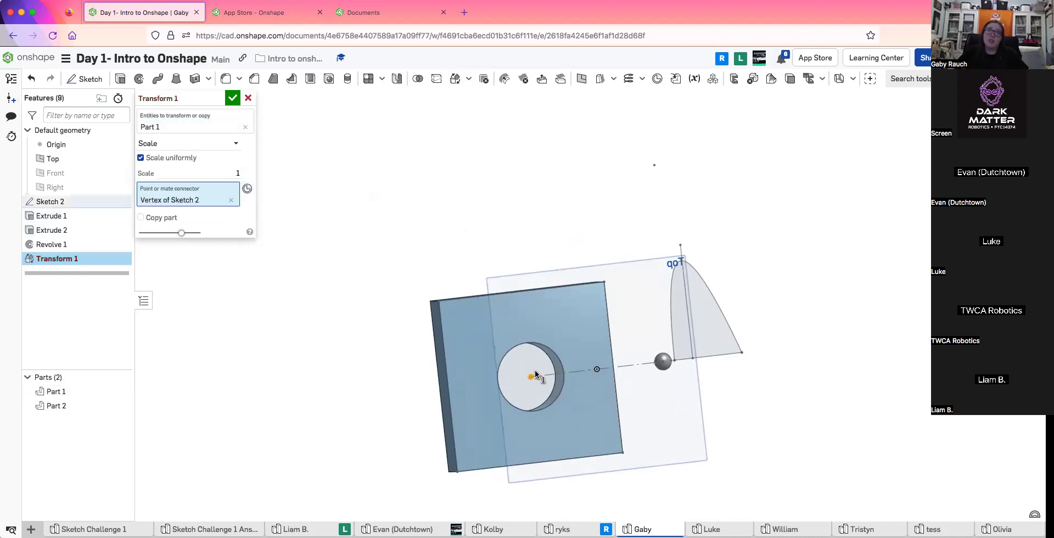
click(177, 174)
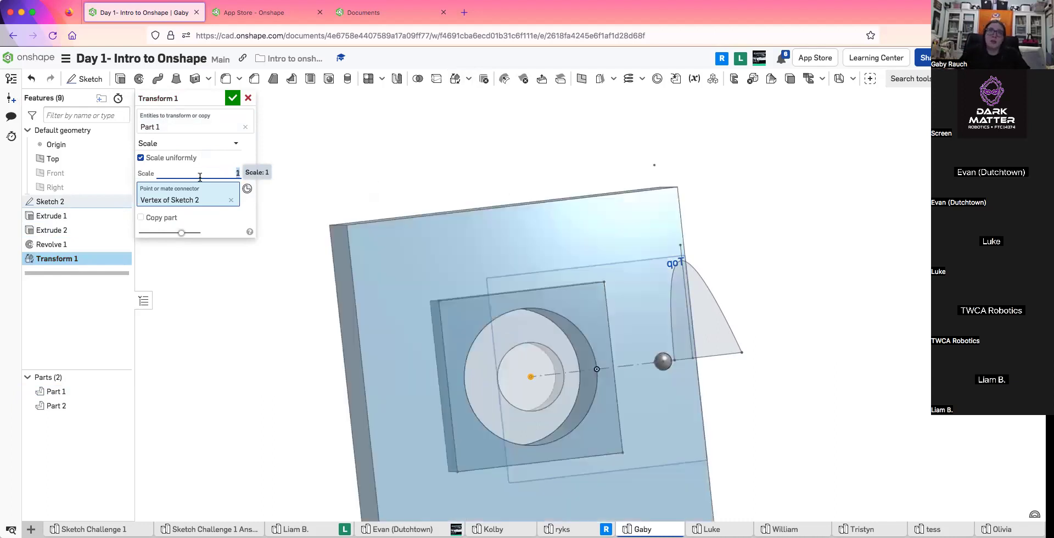
click(249, 99)
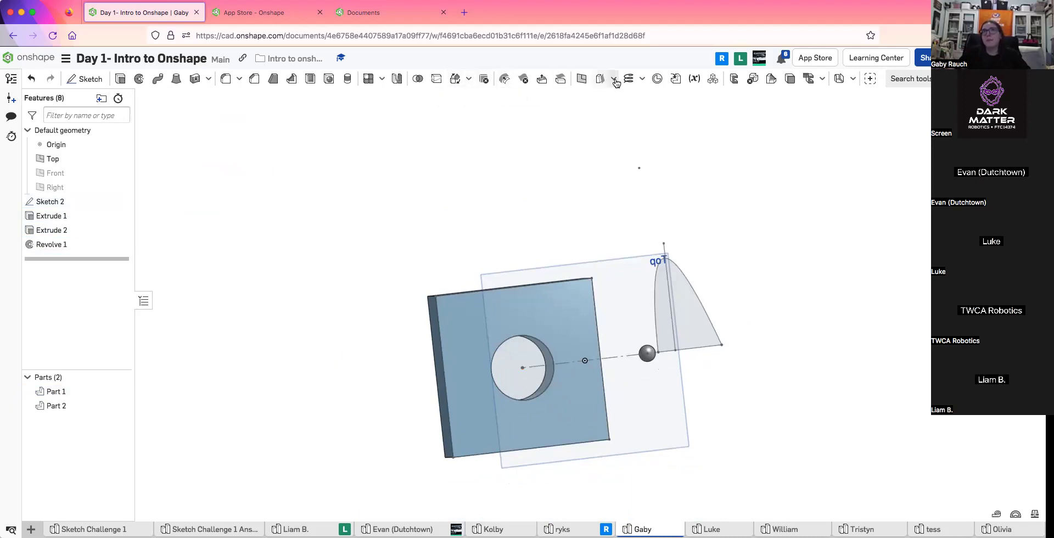
Create a plane on the block's front face at 0.1 in offset with vertex references
click(584, 79)
right_drag(593, 329, 644, 321)
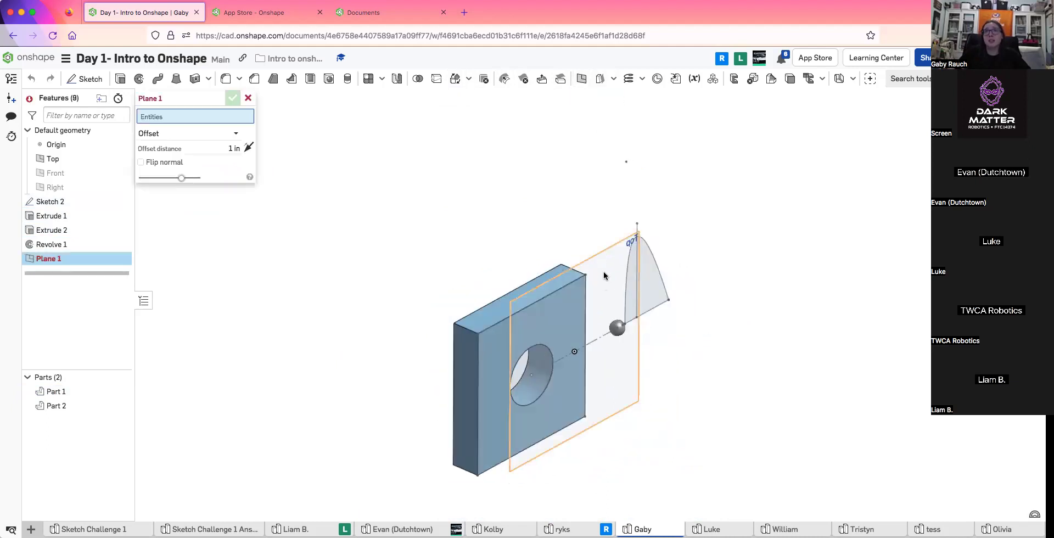
click(514, 357)
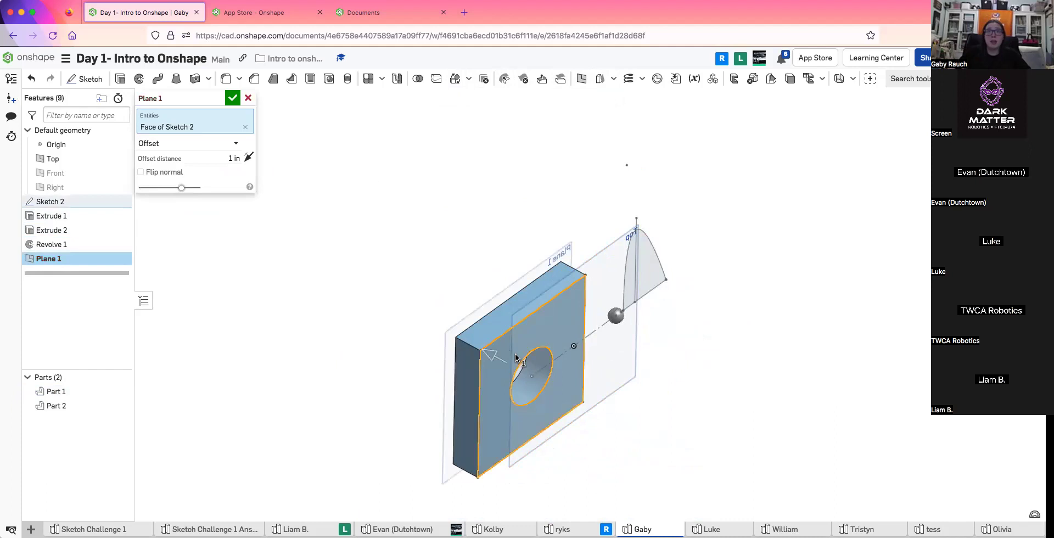
drag(507, 363, 545, 386)
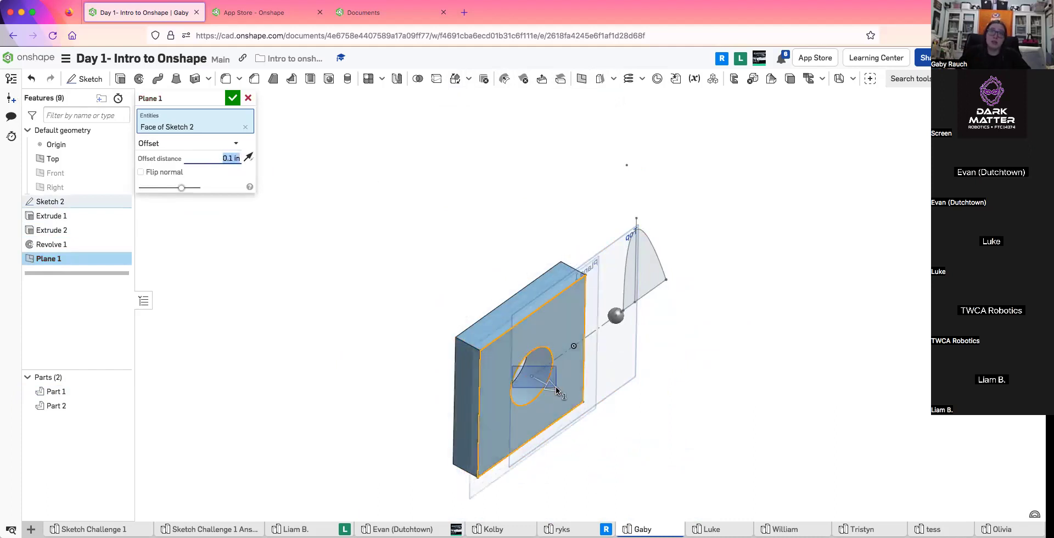
click(558, 390)
click(571, 398)
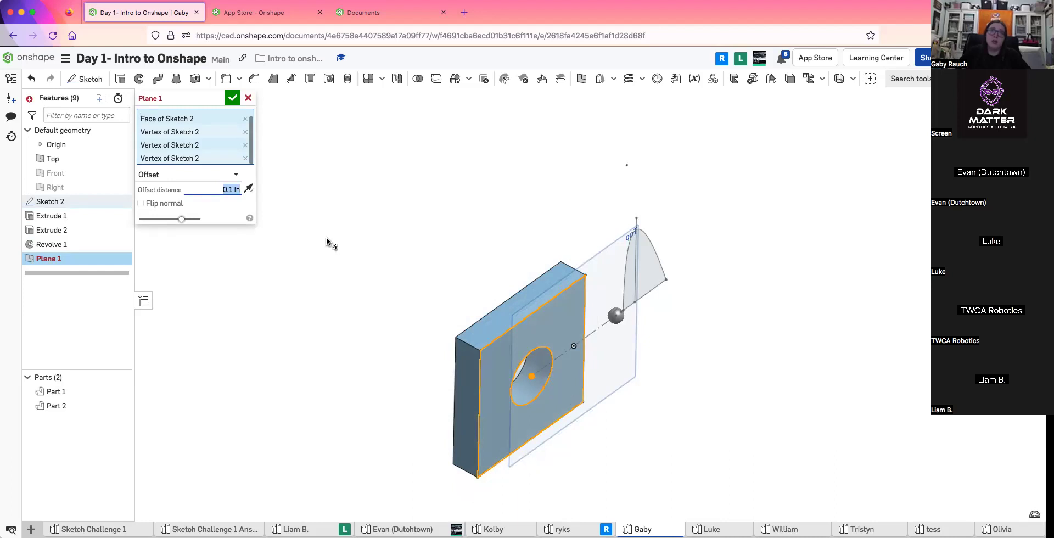
Remove all Plane 1 references, close it, and start an offset surface from the front face
click(245, 119)
click(245, 127)
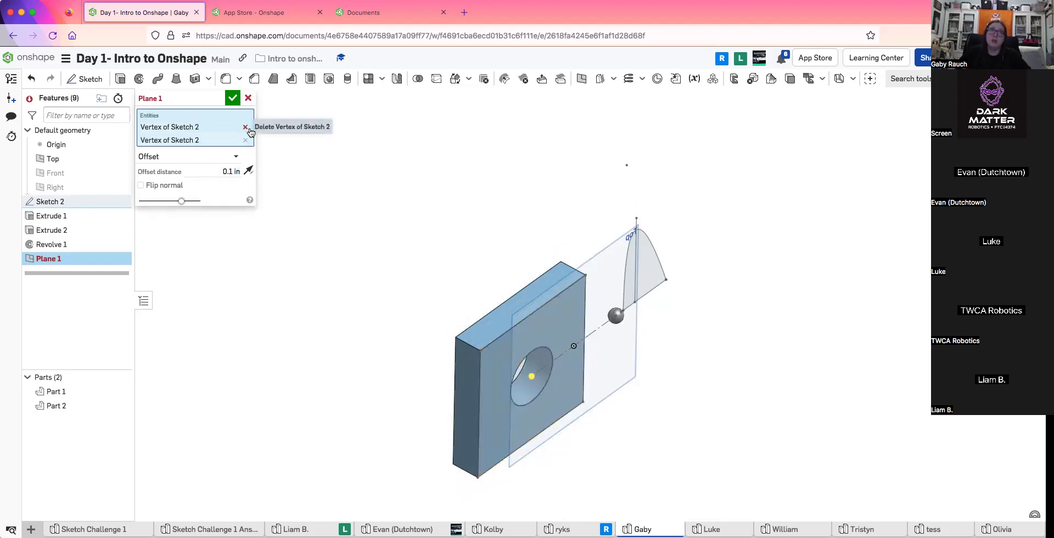
click(246, 128)
click(246, 128)
key(Return)
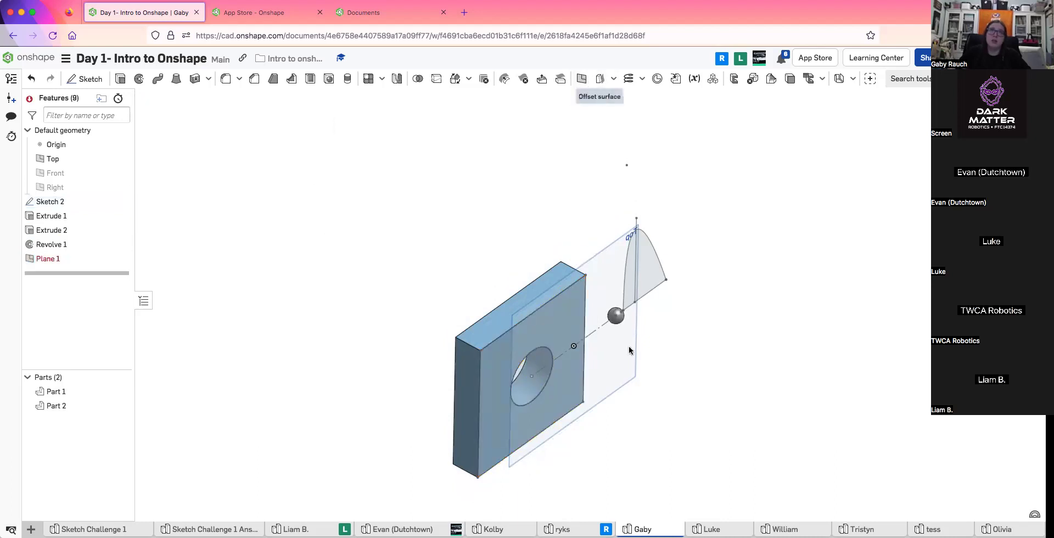
click(555, 319)
click(600, 78)
Preview Offset surface 1 at a 6 in offset, then cancel it without adding the surface
click(231, 145)
text(6)
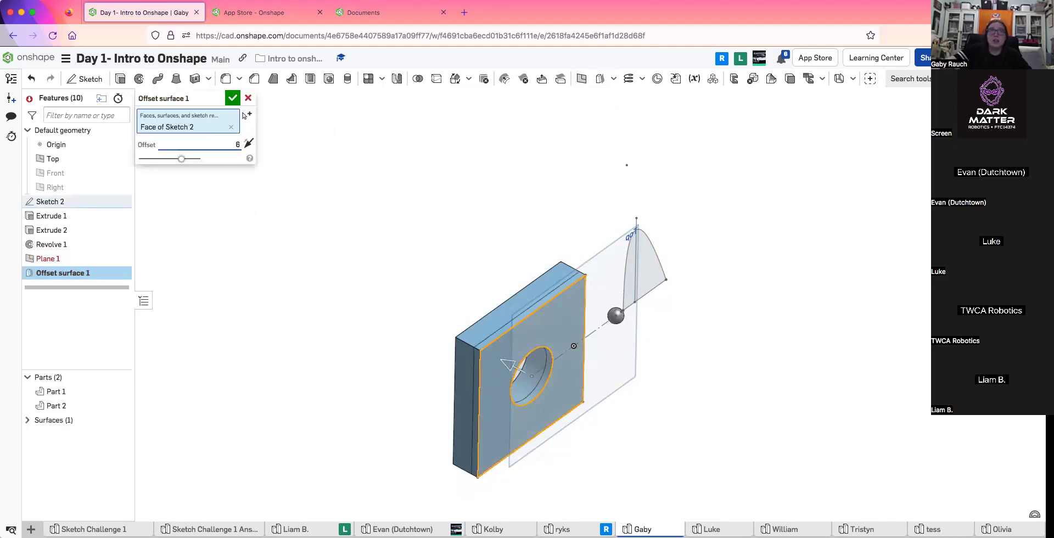
right_drag(365, 229, 425, 260)
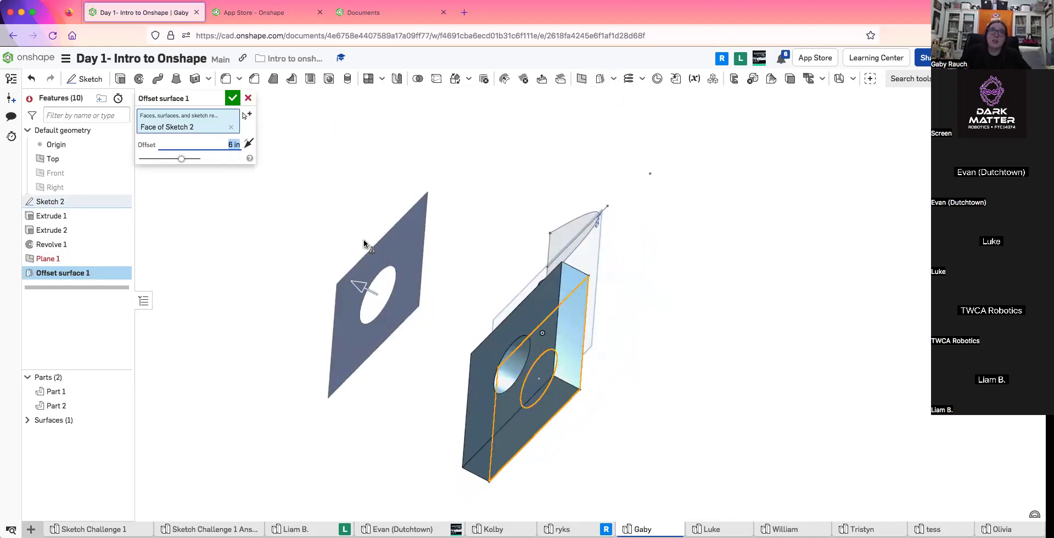
click(249, 98)
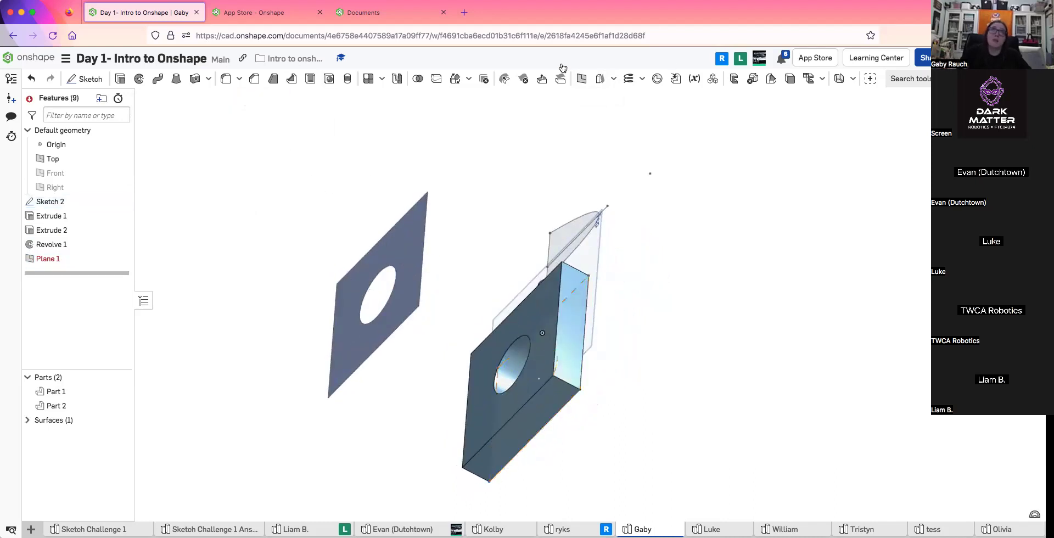
Start a new plane on the block's front face and try offsets of -1 in, then 1 in
click(581, 79)
right_drag(478, 379, 492, 326)
click(492, 323)
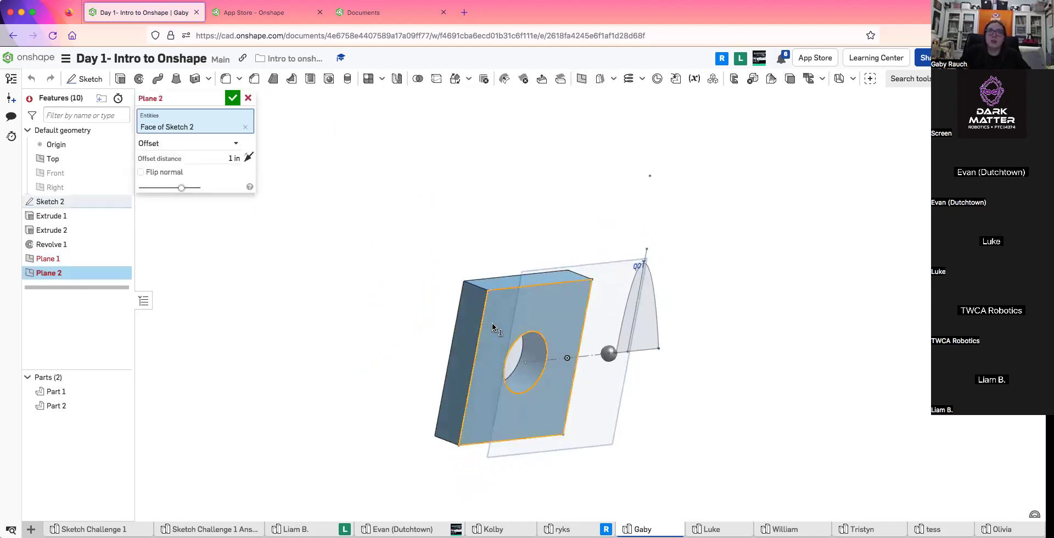
click(223, 160)
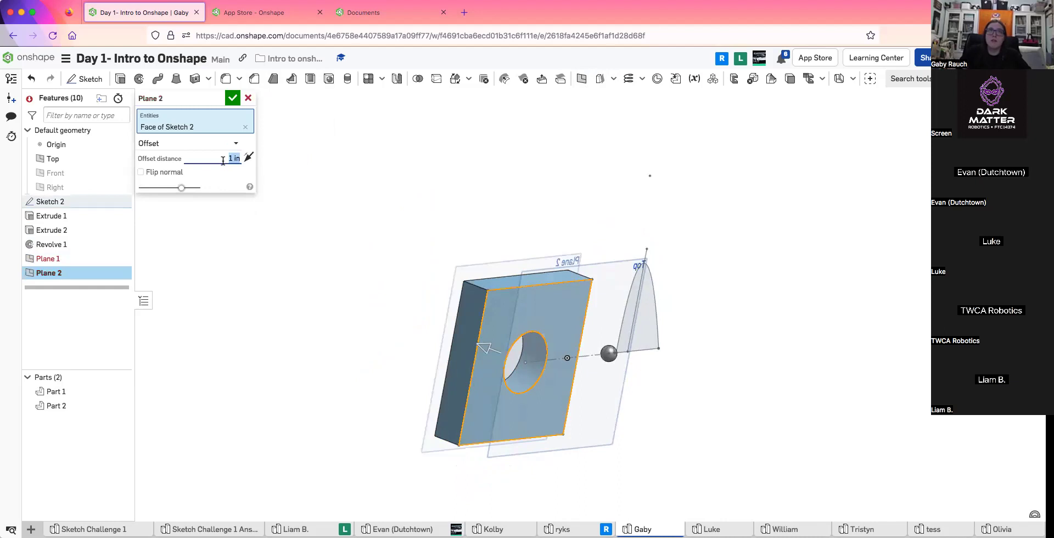
key(BackSpace)
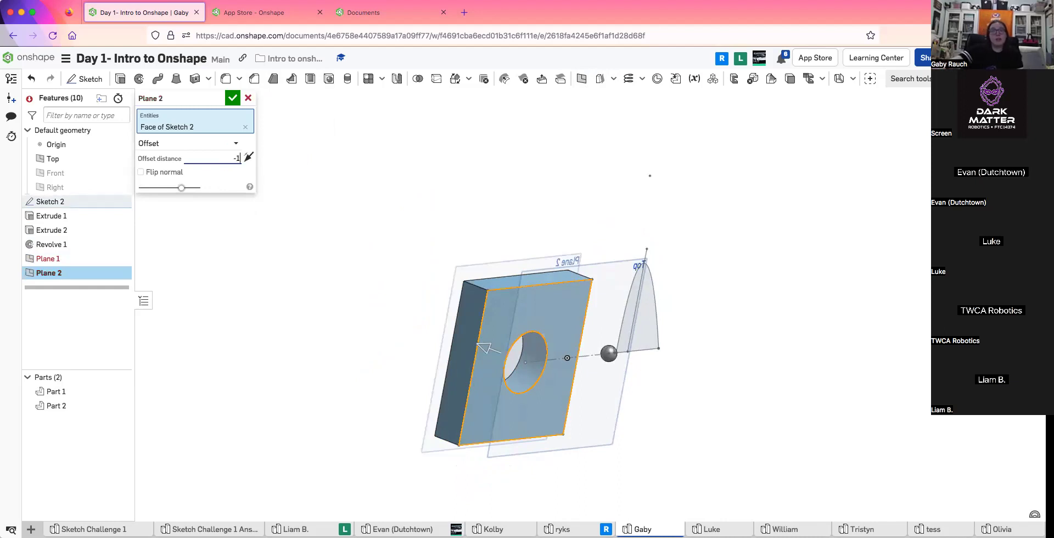
text(-1)
key(Return)
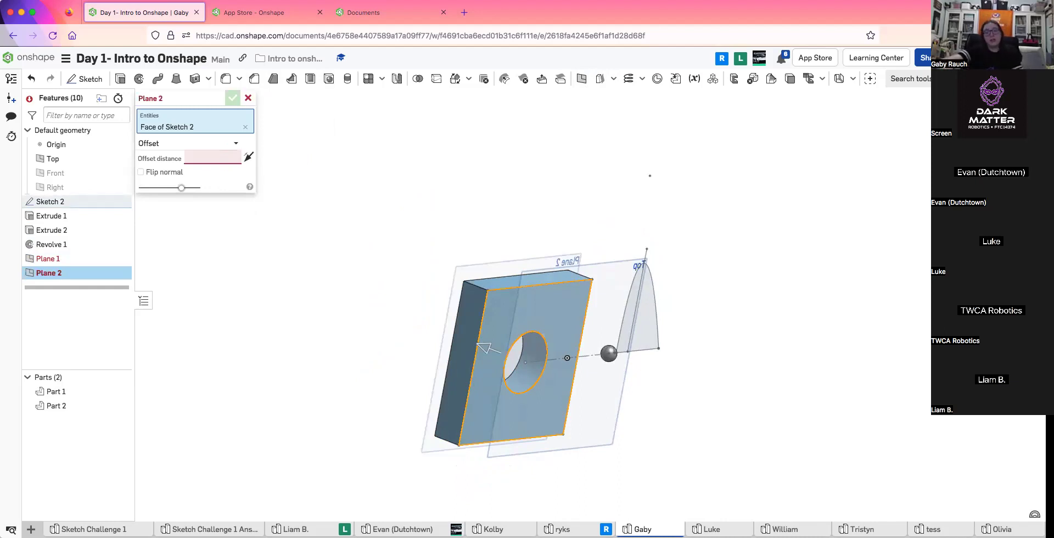
text(1)
key(Return)
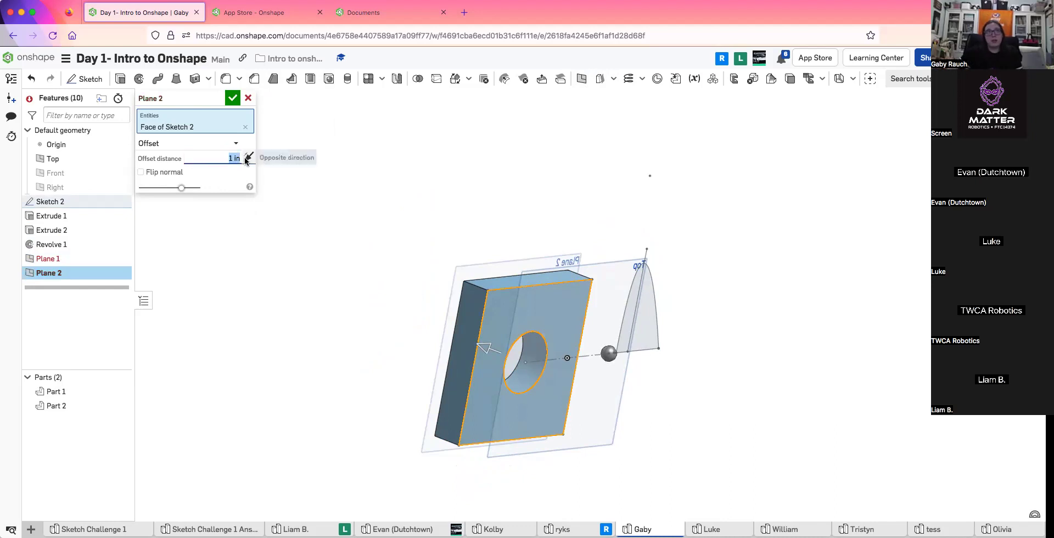
right_drag(564, 318, 439, 252)
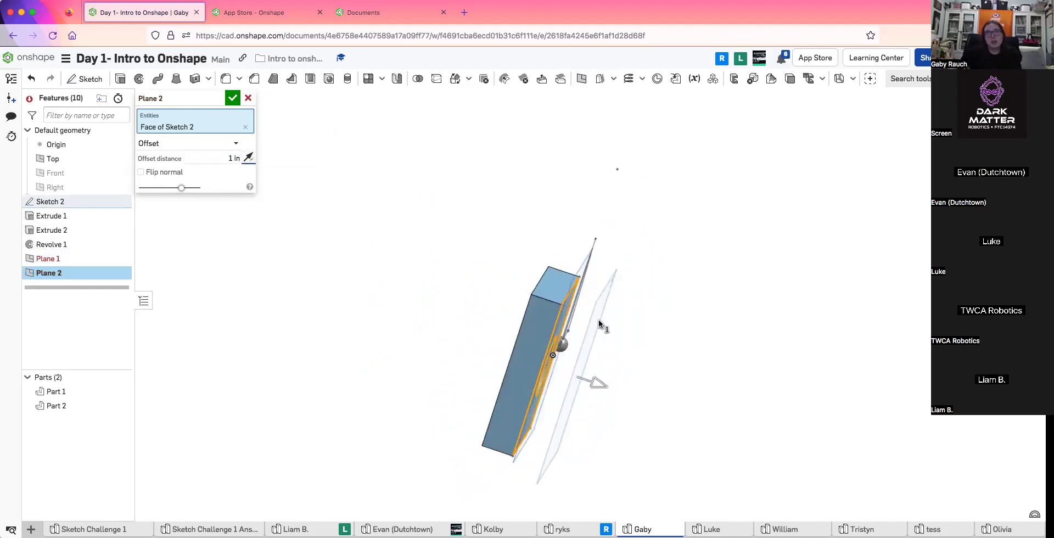
Switch the plane type to Line angle and set the angle to 35 deg
click(188, 144)
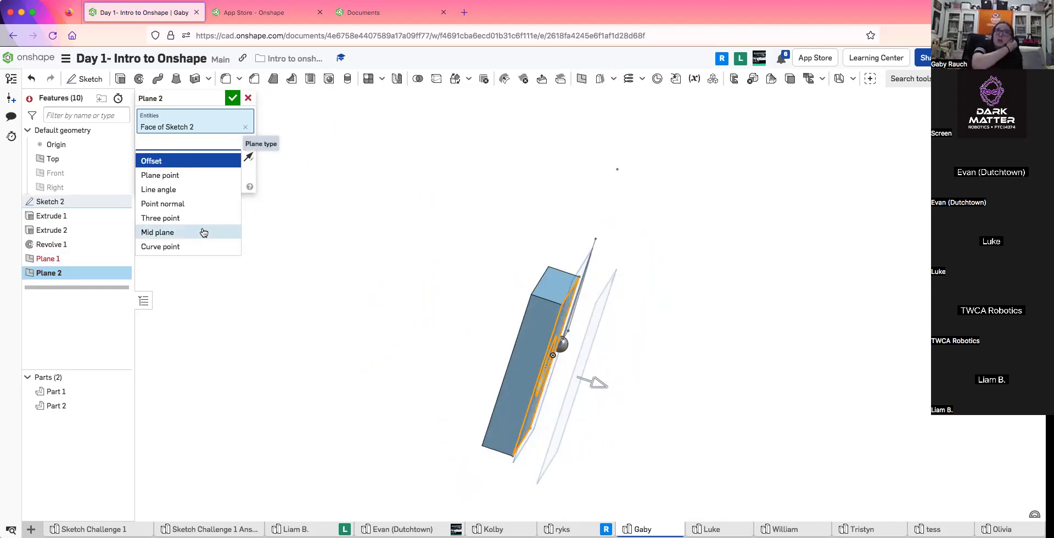
click(187, 190)
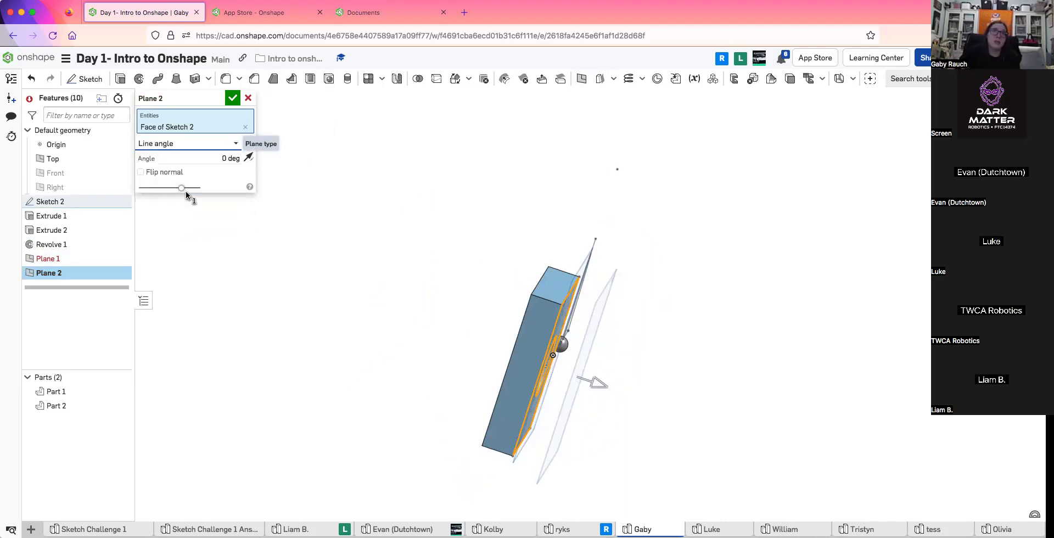
click(212, 154)
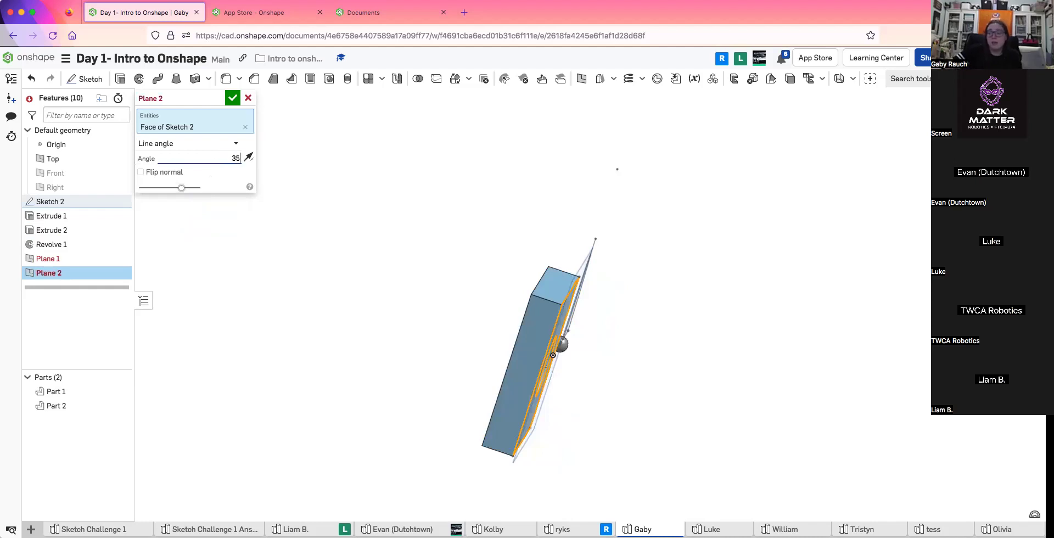
right_drag(432, 248, 296, 160)
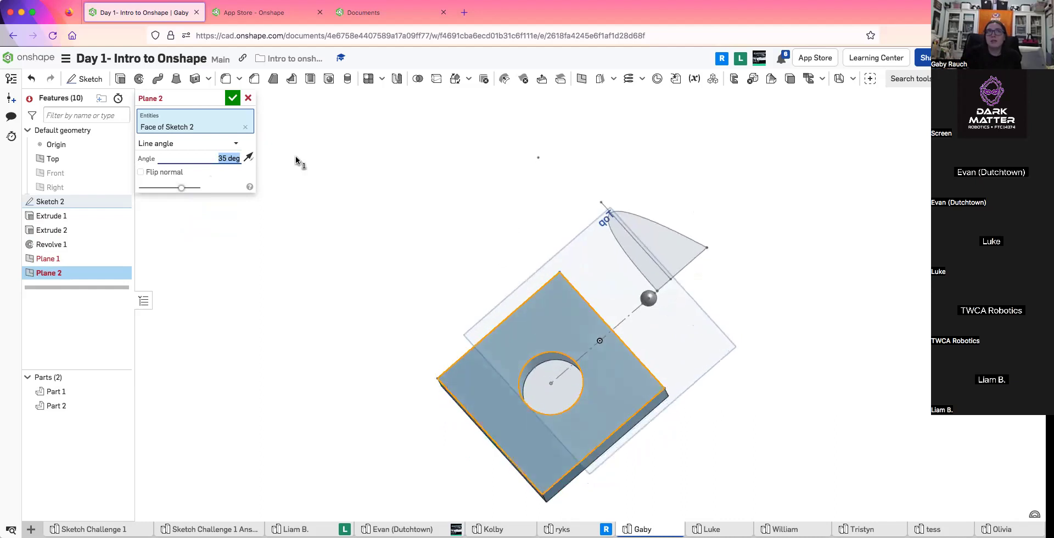
Switch back to an Offset plane dragged out to 2.04 in, then cancel the plane
click(233, 143)
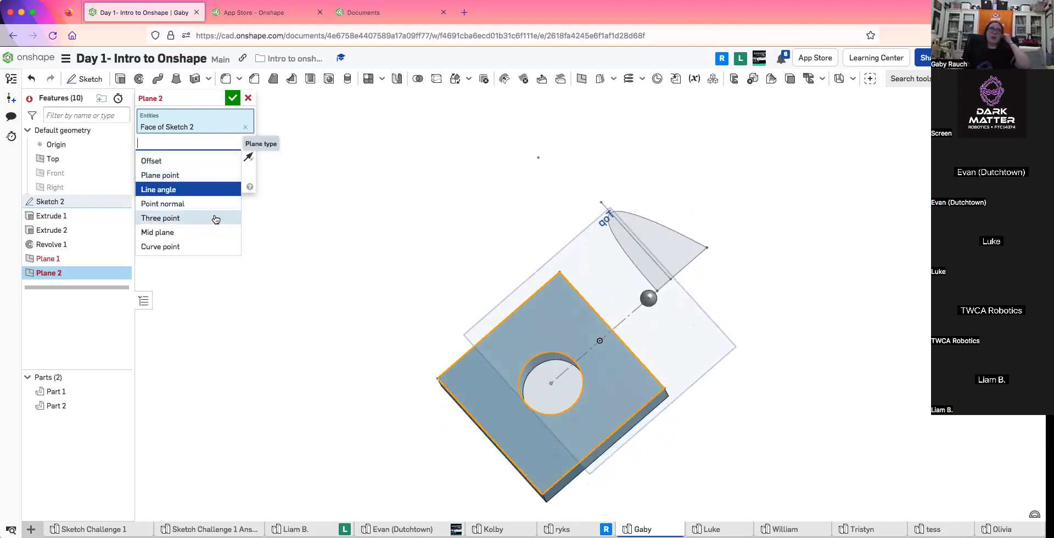
click(213, 161)
right_drag(478, 252, 634, 399)
drag(639, 398, 644, 363)
right_drag(644, 363, 612, 350)
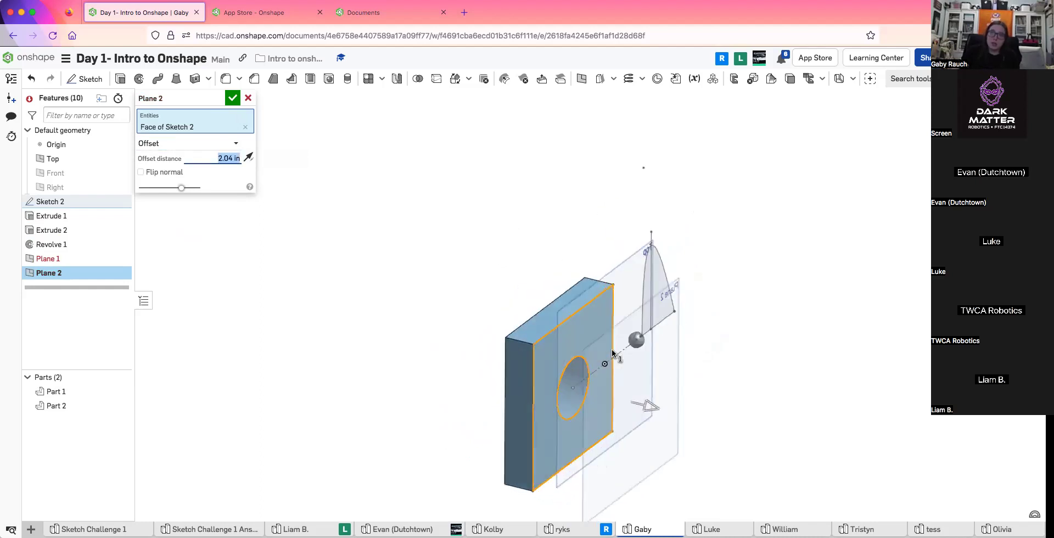
click(248, 98)
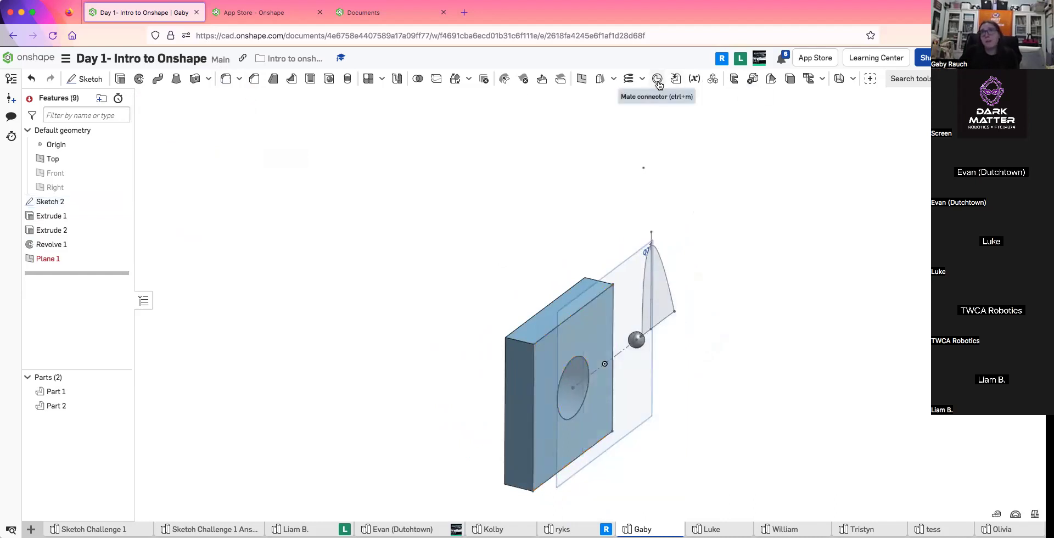
Start a Derived feature and browse Other documents to FTC Robotics Parts Users > goBILDA > MOTION > Tracks
right_drag(660, 98, 637, 121)
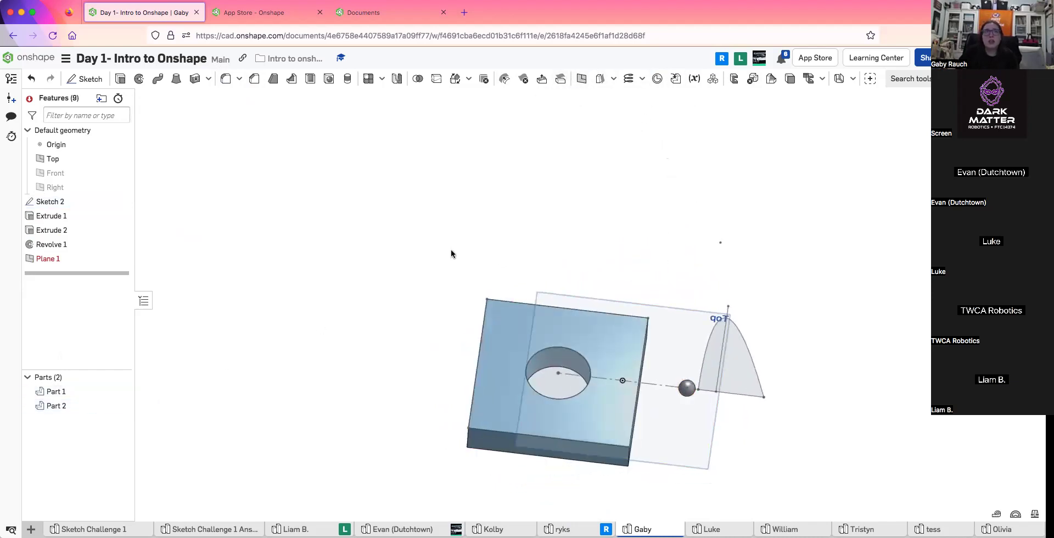
right_drag(585, 159, 682, 113)
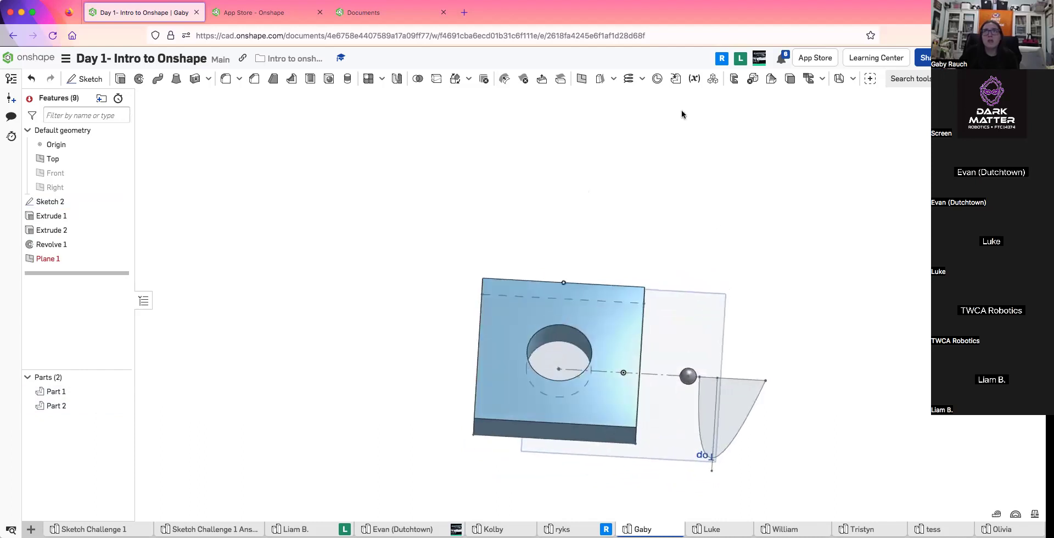
click(675, 81)
middle_drag(700, 238, 645, 224)
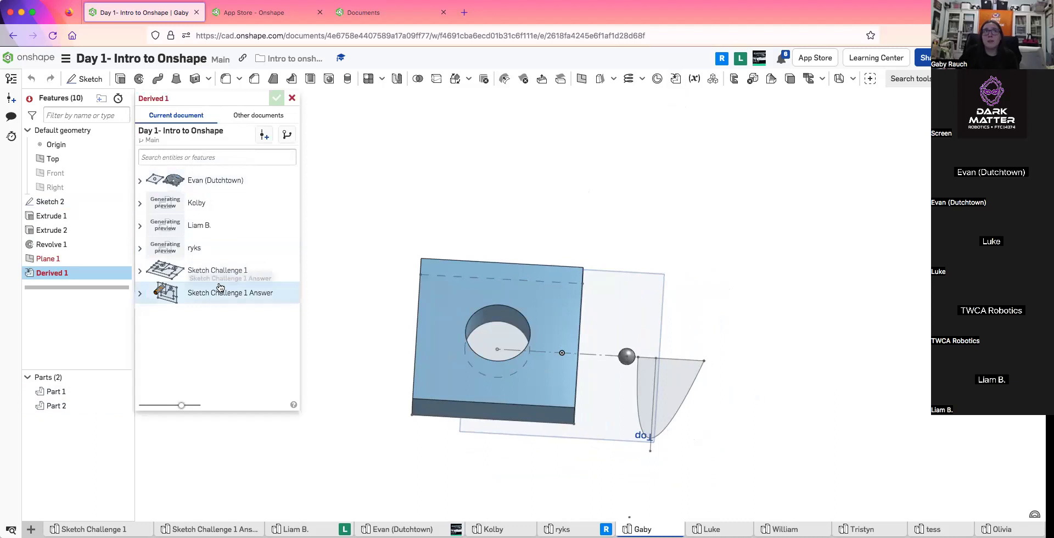
click(247, 113)
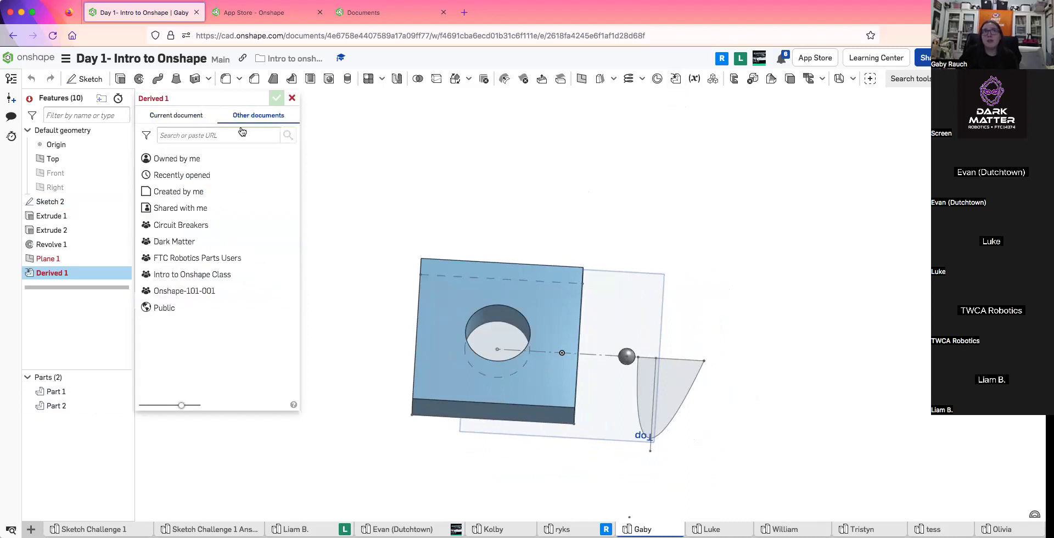
click(225, 259)
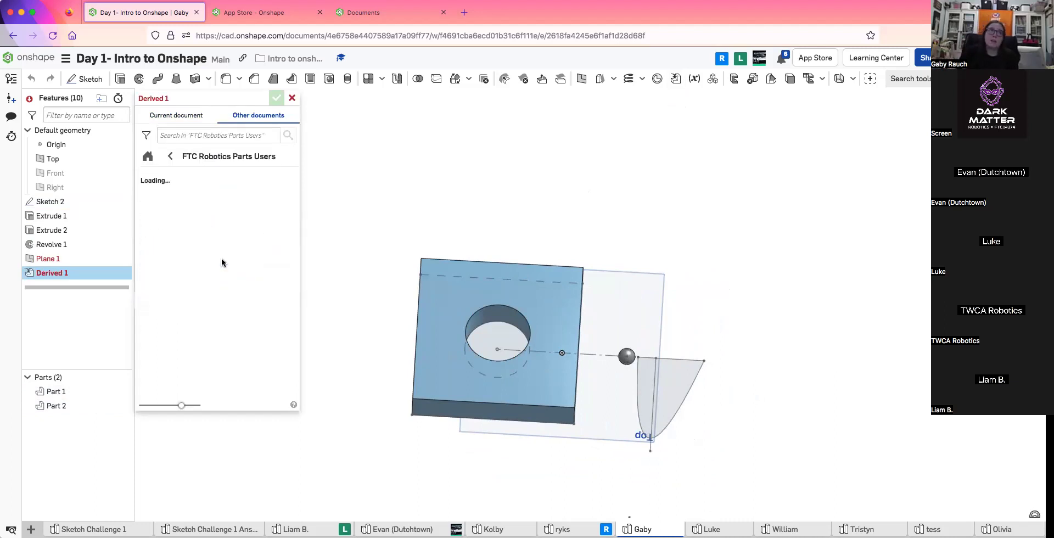
click(201, 185)
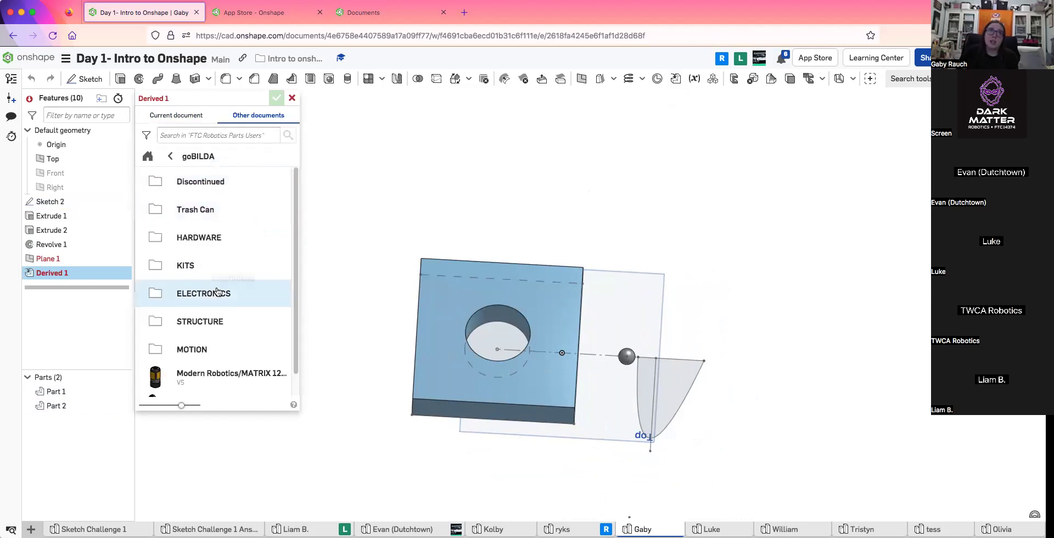
click(236, 350)
click(197, 211)
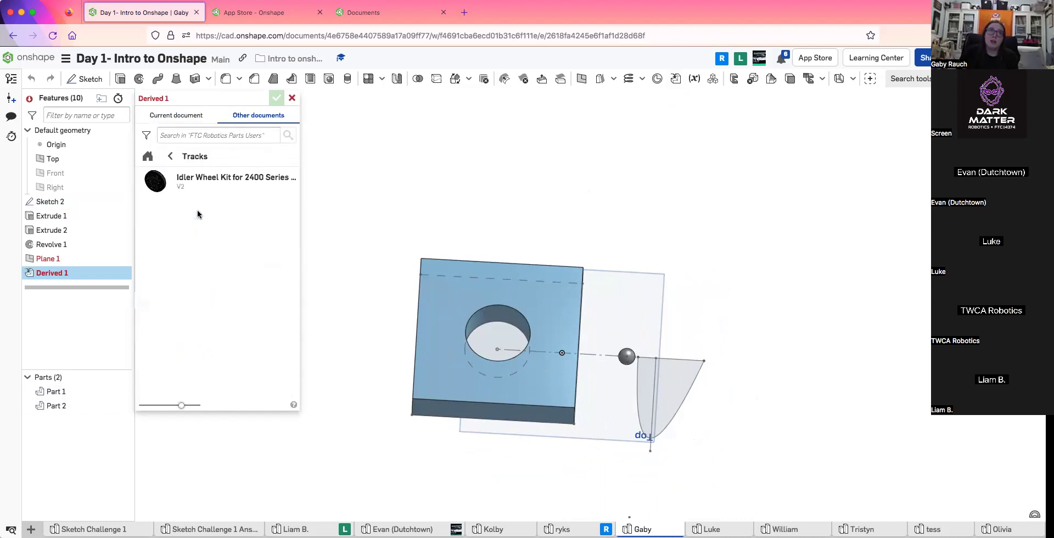
Pick the Idler Wheel Kit part from the idler wheel document and accept Derived 1
click(231, 179)
click(279, 202)
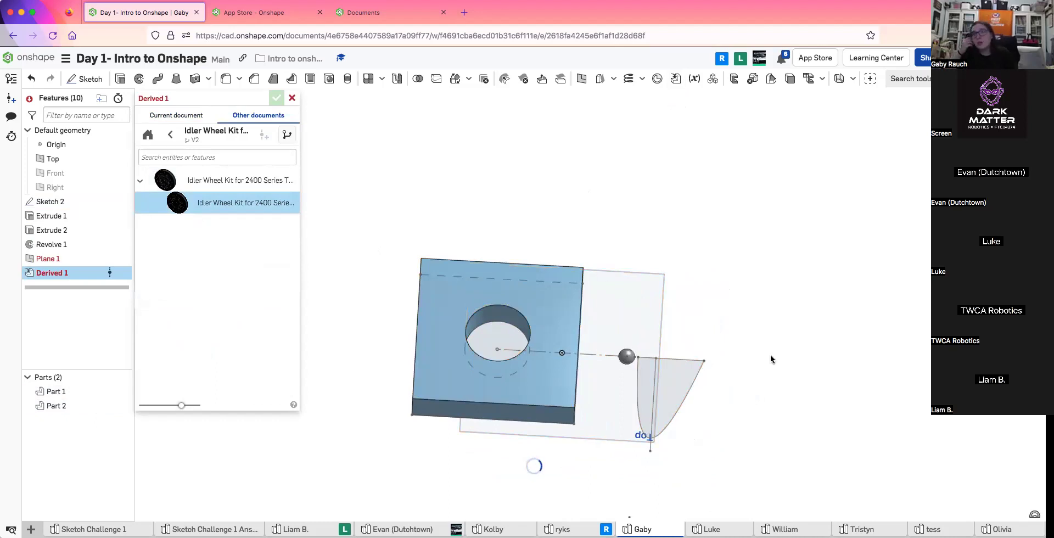
right_drag(654, 419, 610, 427)
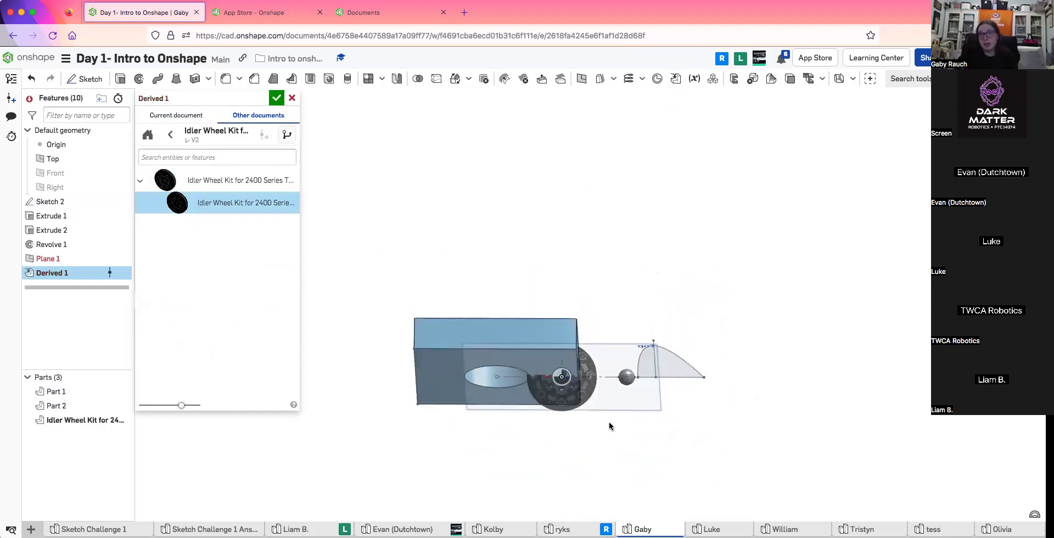
scroll(610, 427, up, 5)
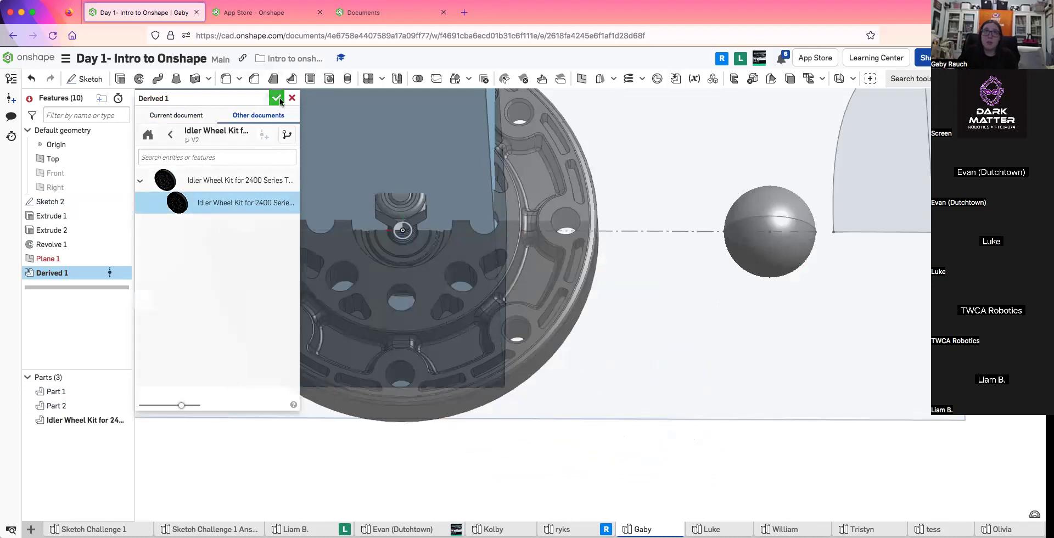
key(Return)
scroll(697, 373, down, 5)
right_drag(676, 405, 704, 67)
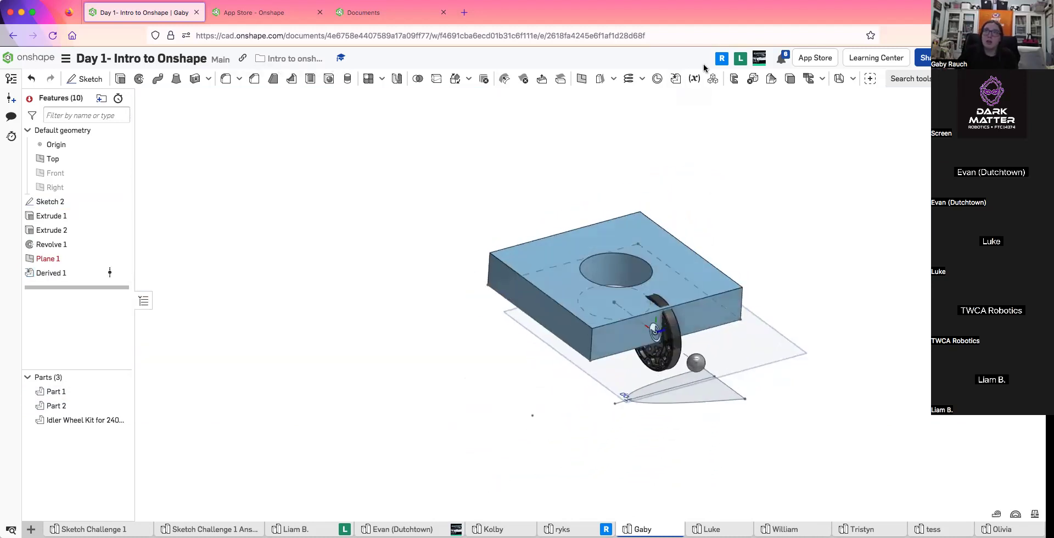
Create a composite part from the block and the Idler Wheel Kit part
click(713, 78)
right_drag(692, 182, 711, 230)
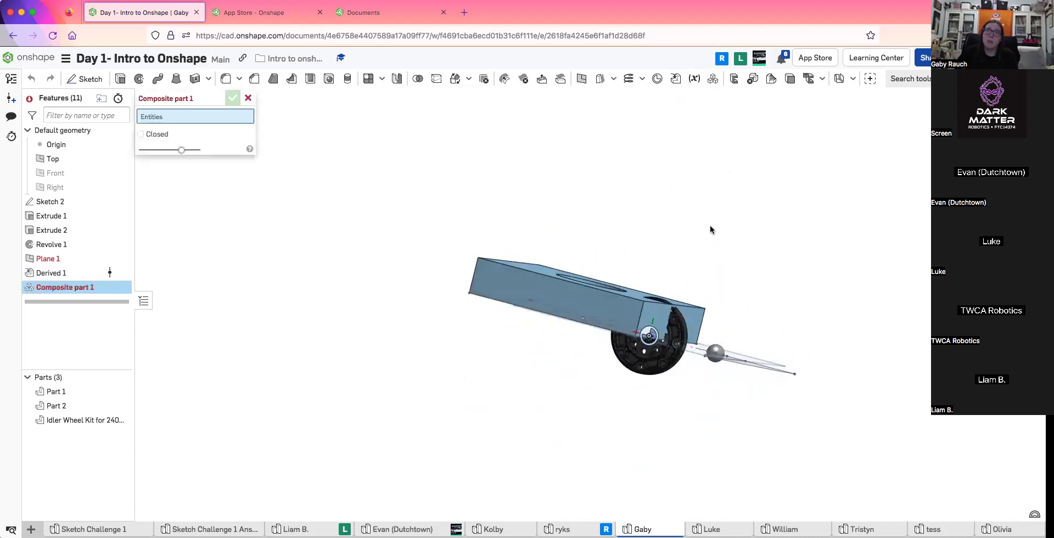
scroll(682, 327, up, 3)
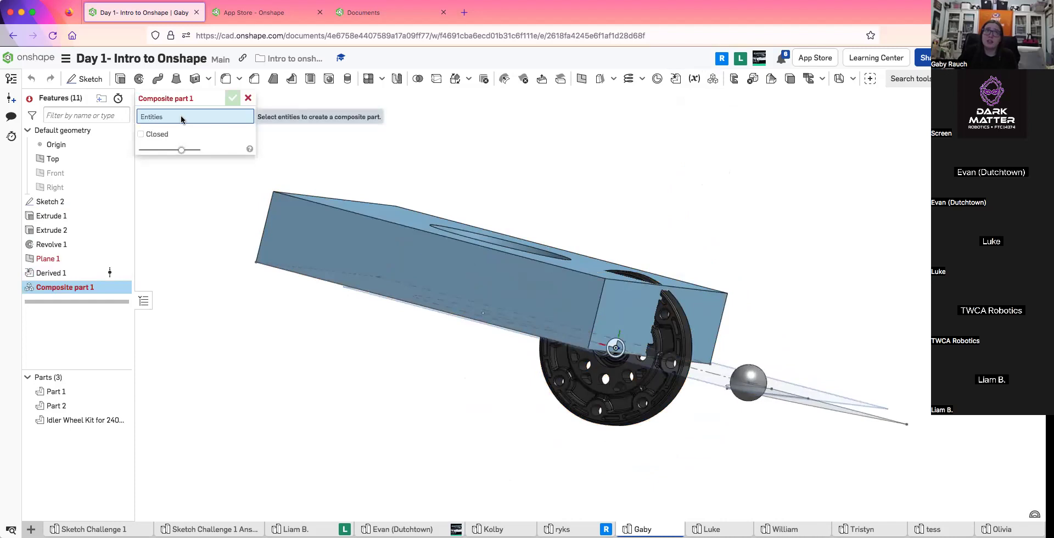
click(551, 276)
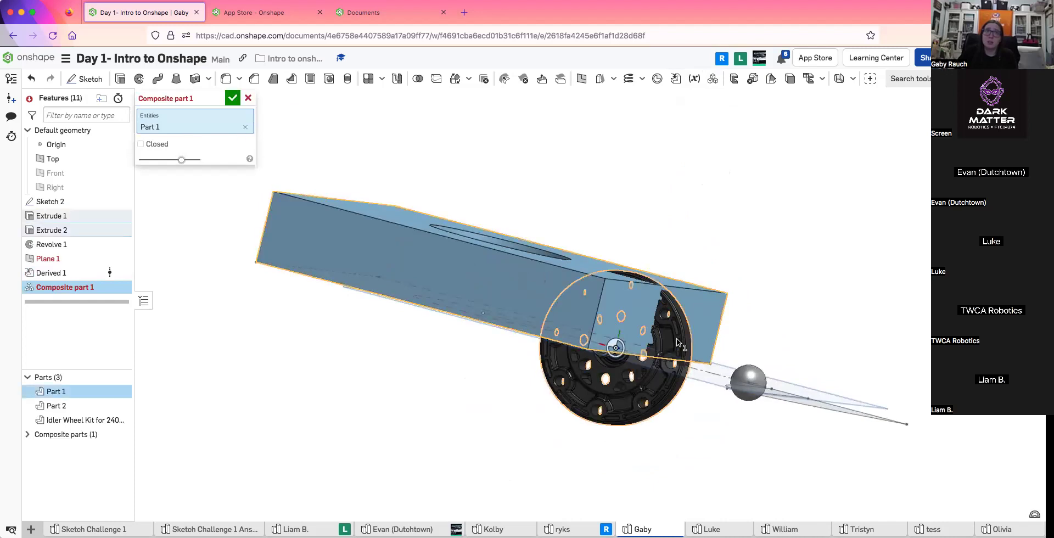
click(679, 343)
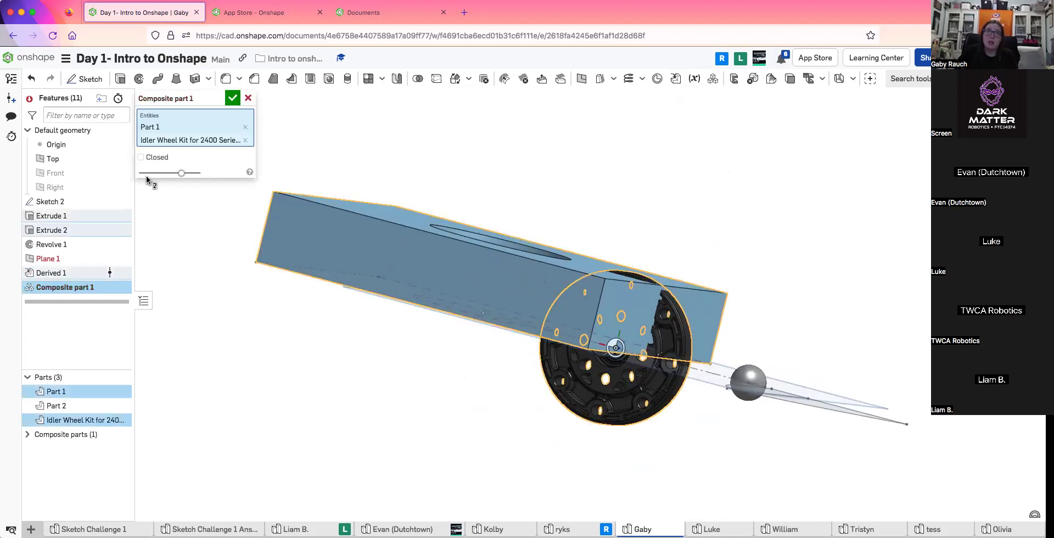
click(233, 99)
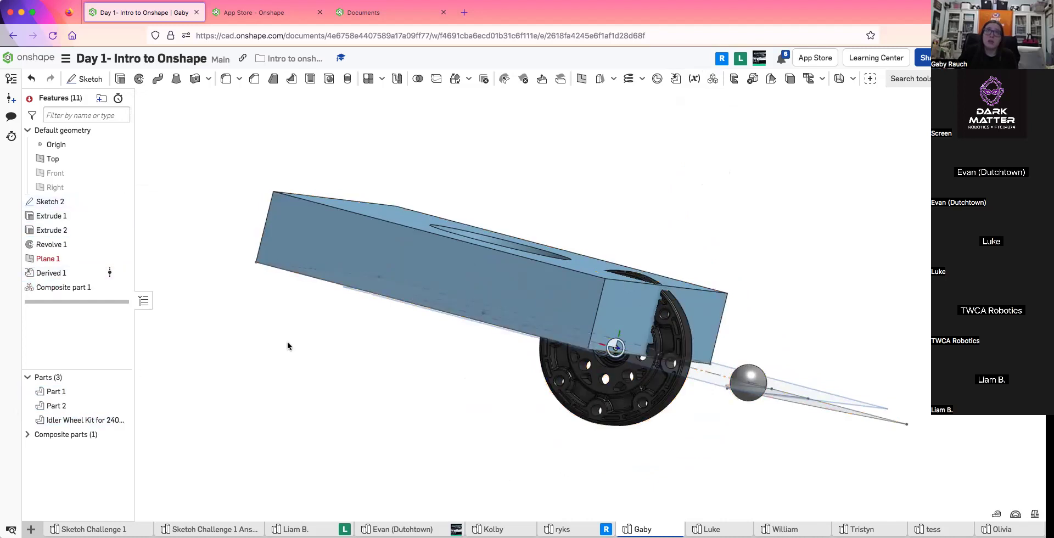
Select Composite part 1 in the parts list and orbit around the box and wheel to inspect it
click(27, 434)
click(68, 449)
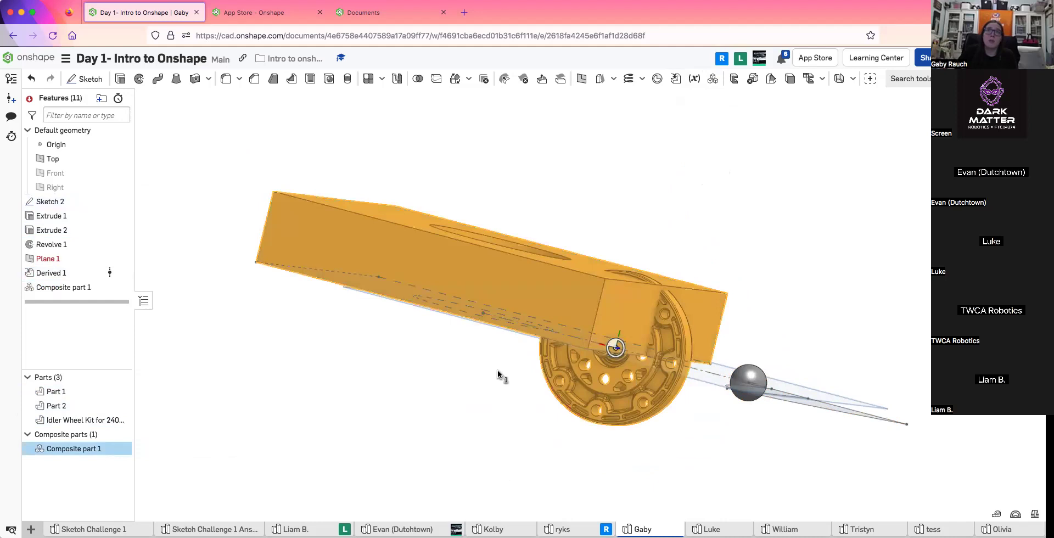
right_drag(498, 374, 487, 378)
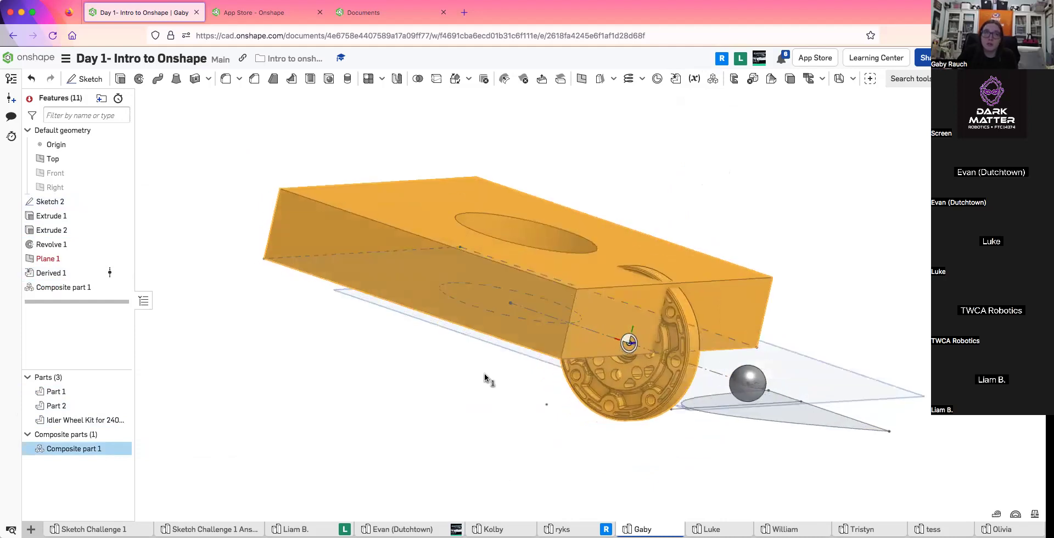
click(486, 378)
right_drag(558, 282, 609, 384)
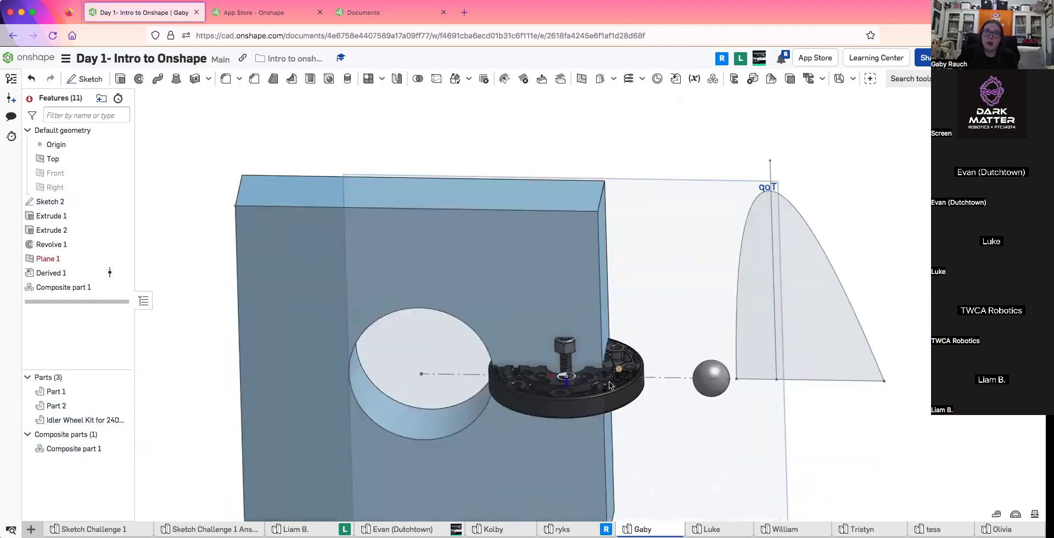
right_drag(555, 278, 554, 302)
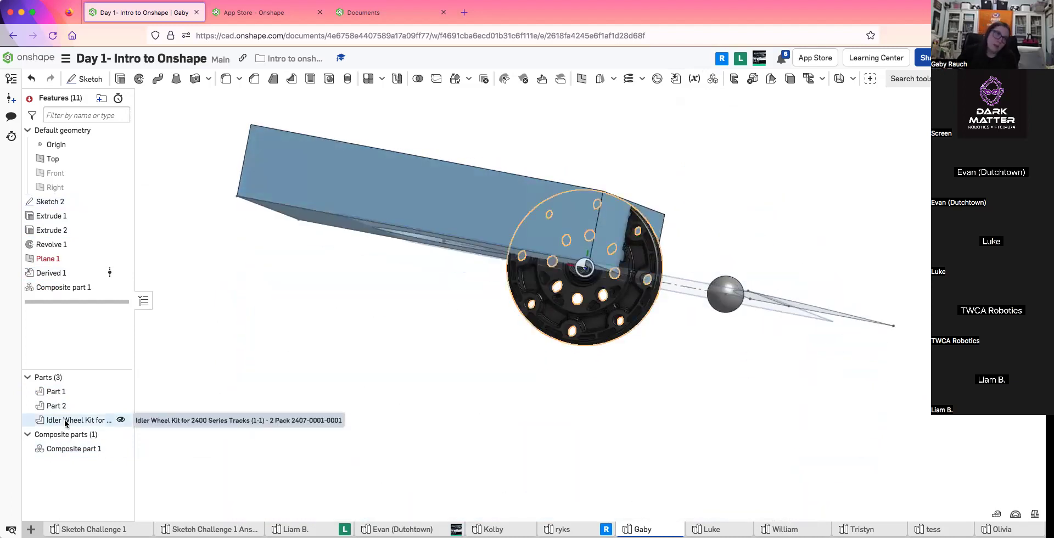
Delete Composite part 1, confirm, then undo the deletion
click(55, 451)
key(Delete)
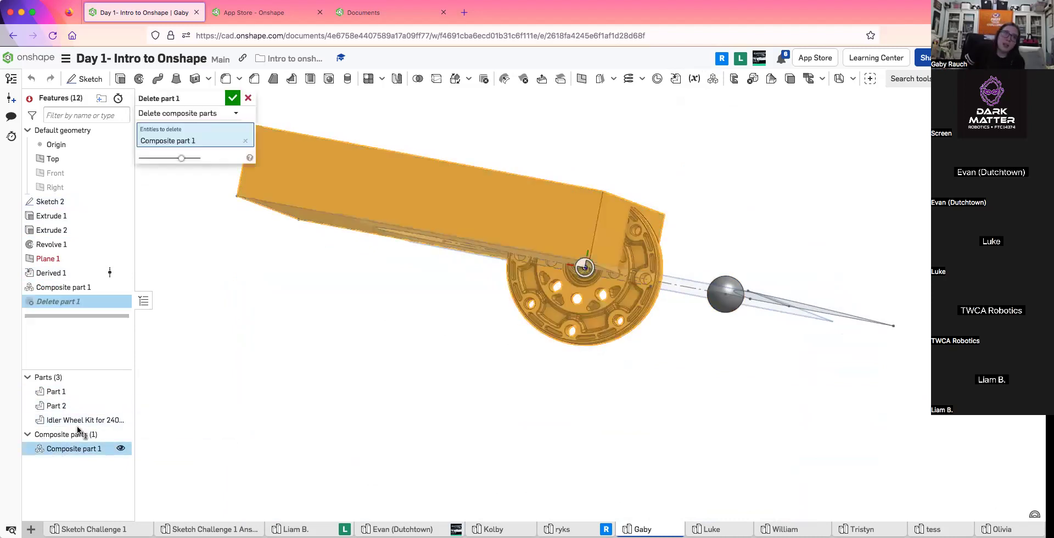
click(234, 98)
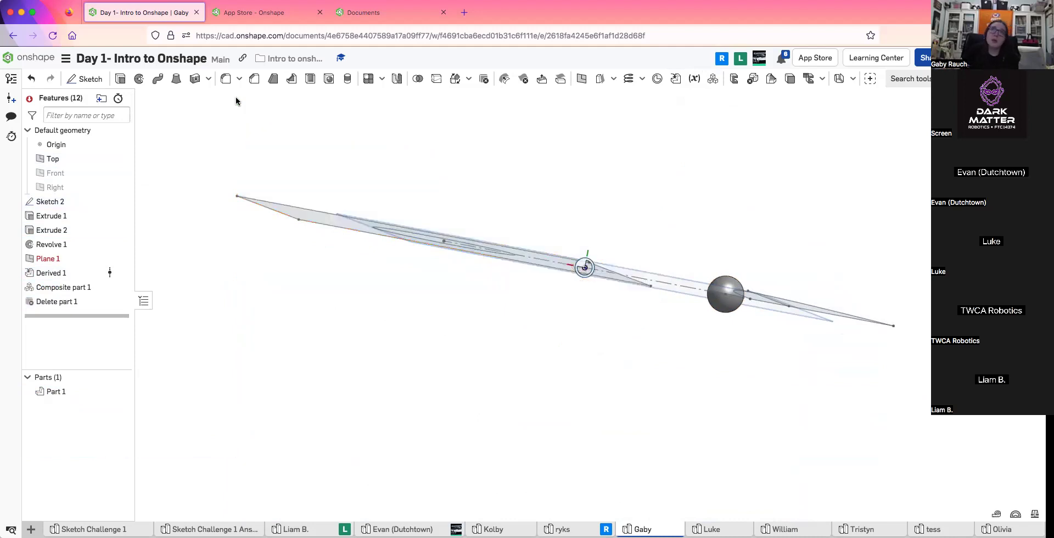
key(super+z)
key(super+z)
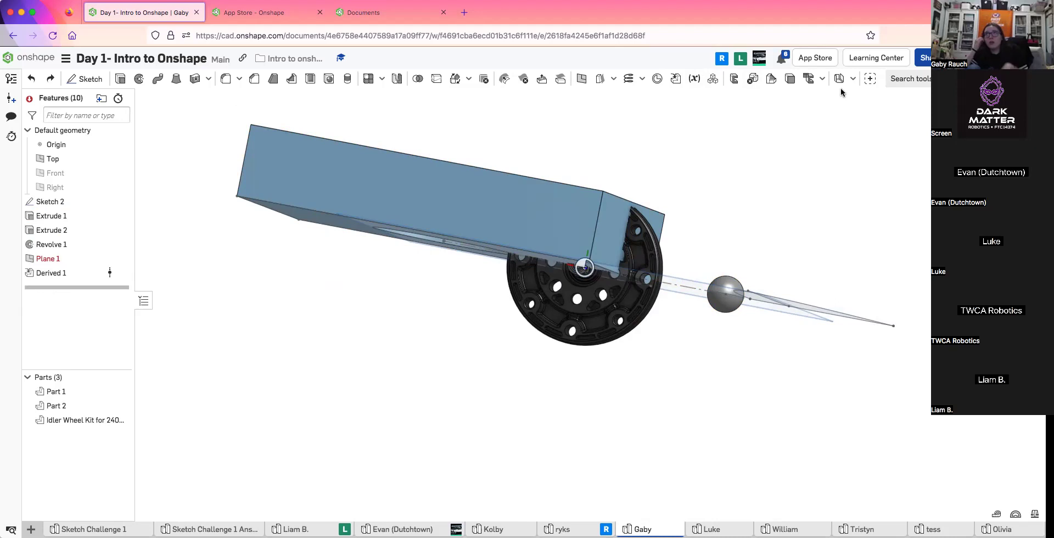
Reorient the view to the block's front and underside, then open Revolve 1 for editing
key(n)
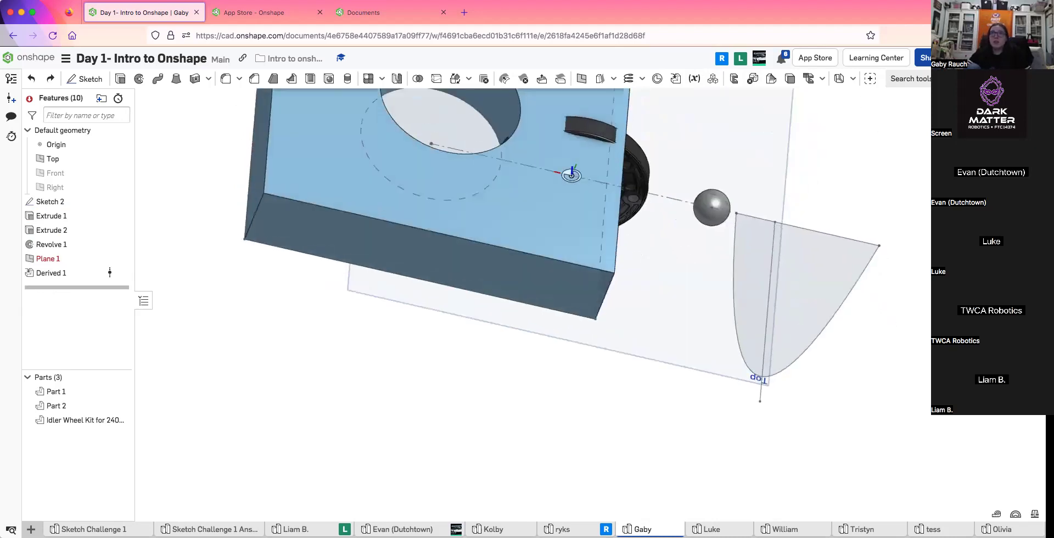
right_drag(660, 258, 552, 248)
right_drag(545, 218, 528, 177)
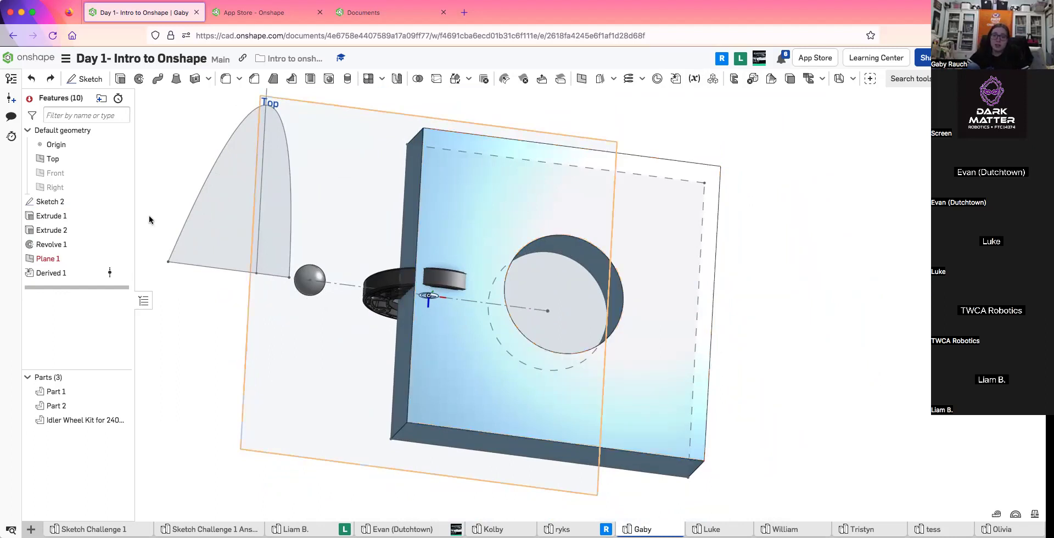
middle_drag(149, 220, 207, 221)
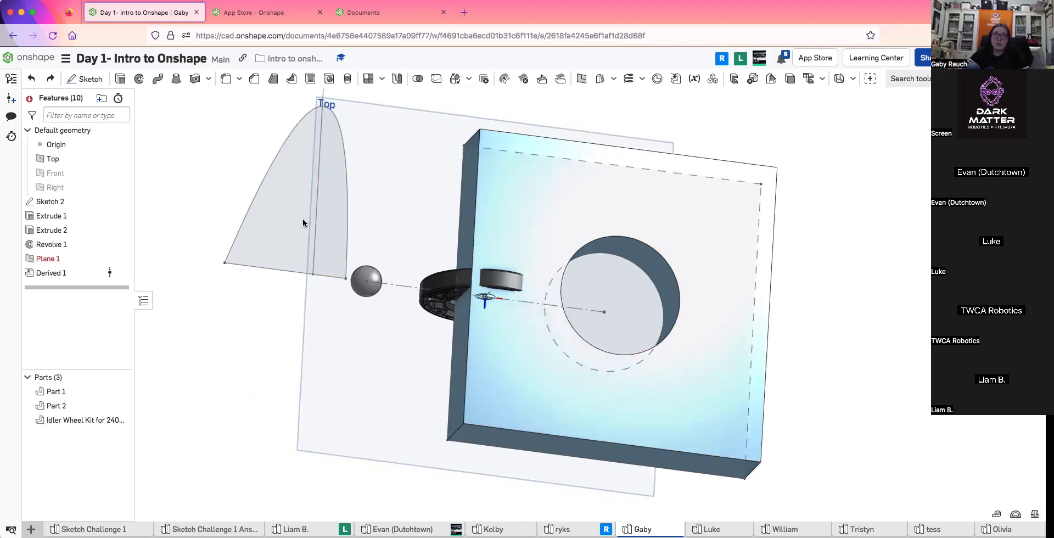
double_click(57, 245)
scroll(363, 299, up, 10)
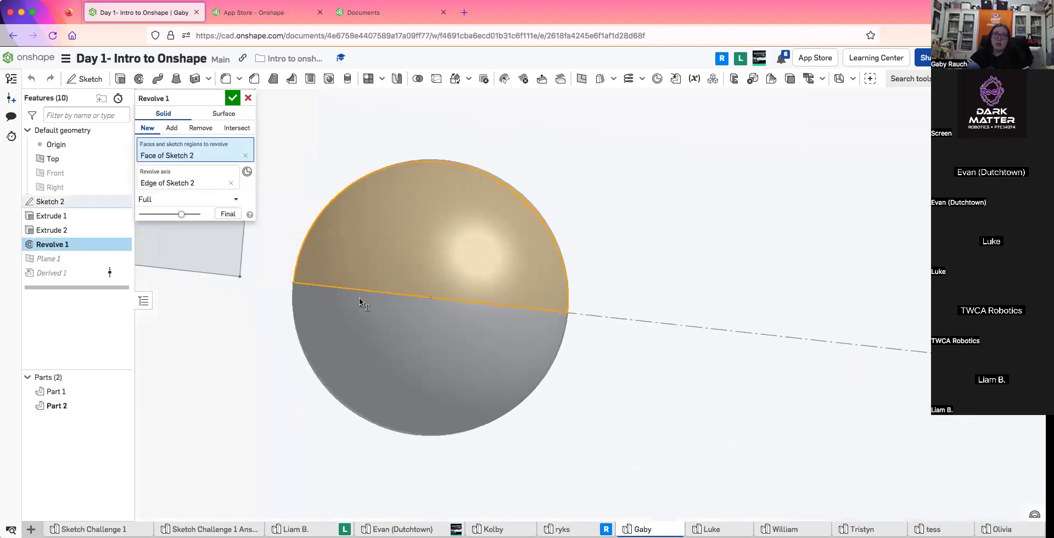
Confirm Revolve 1, then open Sketch 2 to check its axis line and close it
click(233, 98)
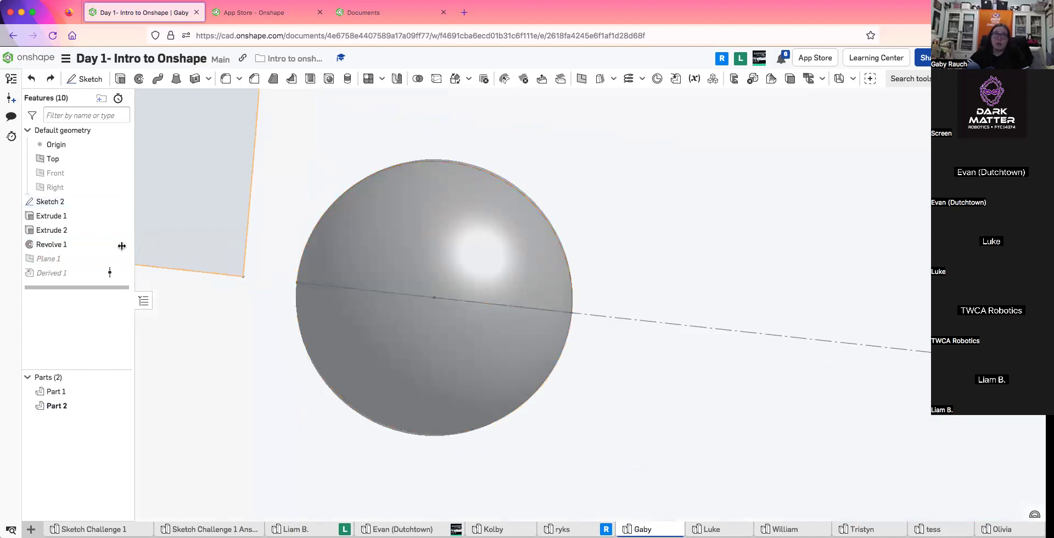
double_click(65, 202)
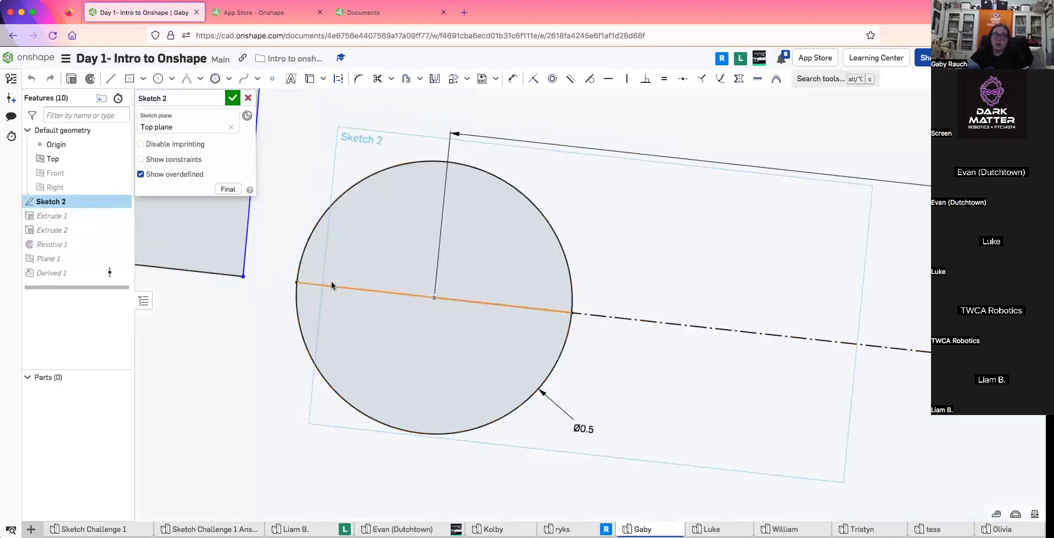
click(373, 291)
click(238, 98)
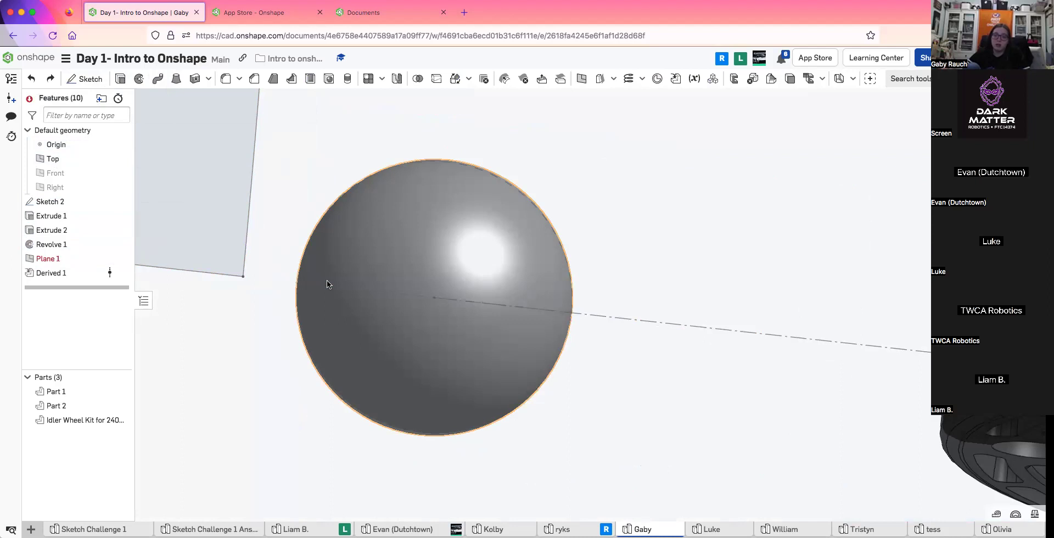
Select every feature from Sketch 2 through Derived 1 and delete them
key(f)
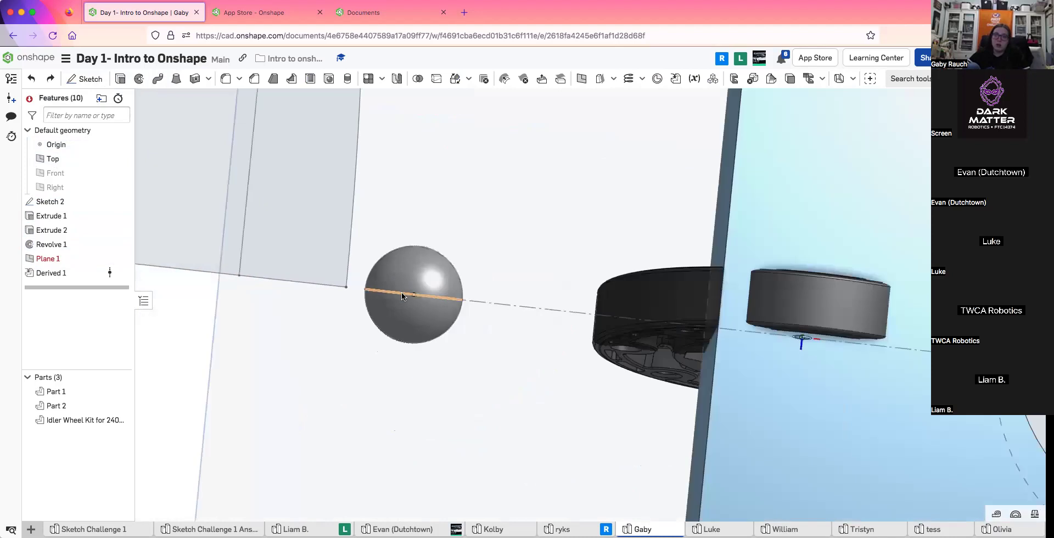
right_drag(501, 313, 501, 217)
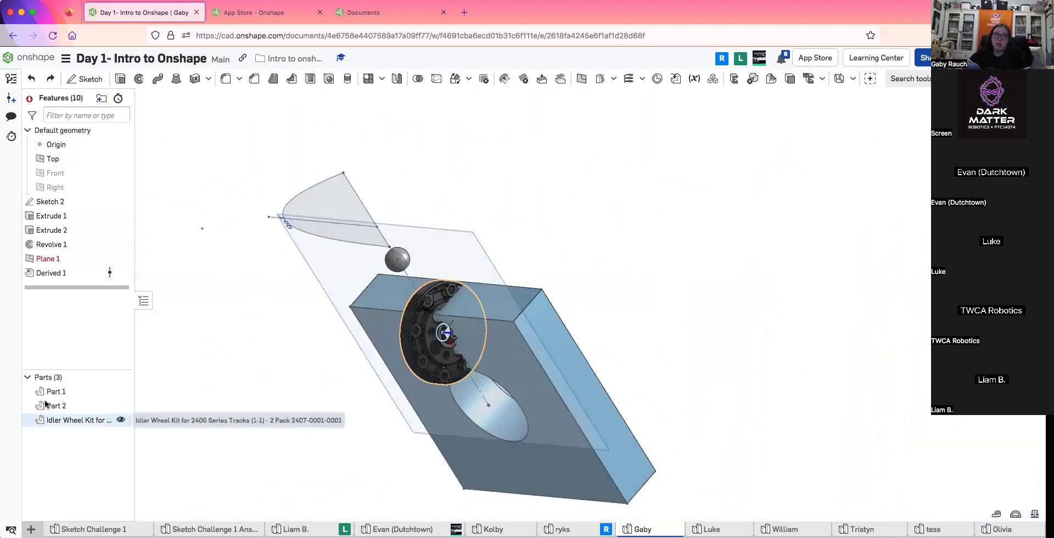
click(27, 202)
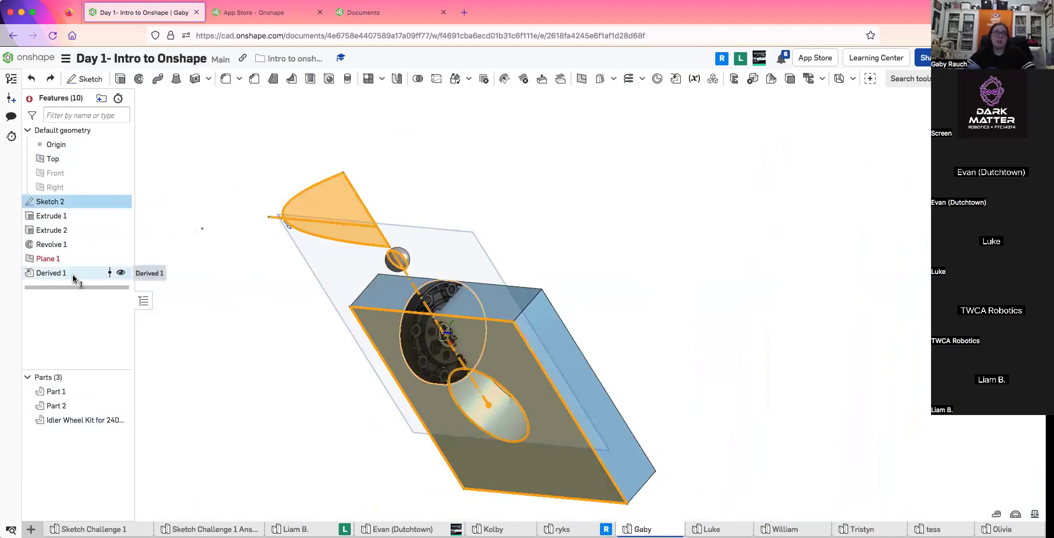
shift+click(77, 274)
key(Delete)
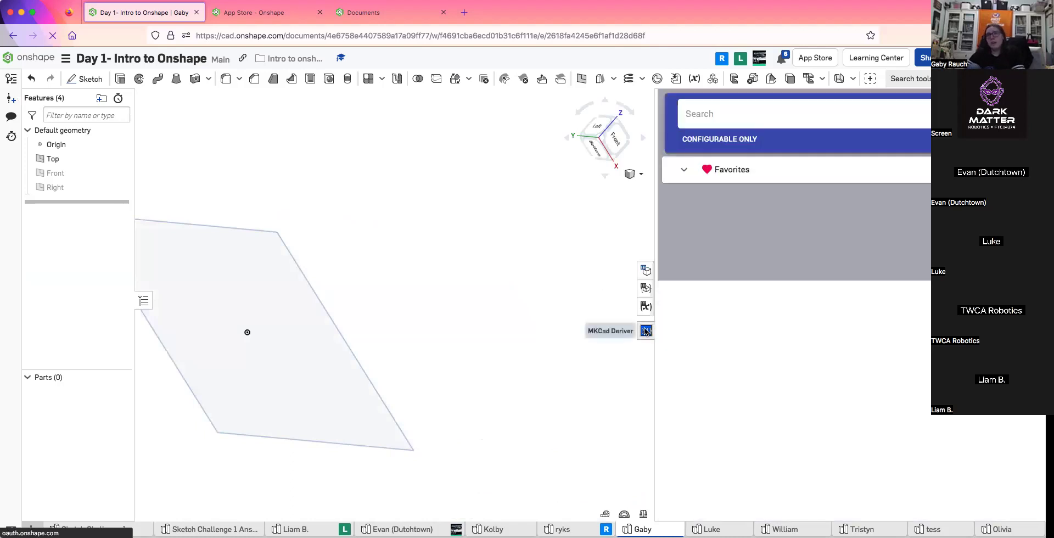
Close the MKCad custom parts panel and switch to the other participant's Part Studio tab
click(646, 330)
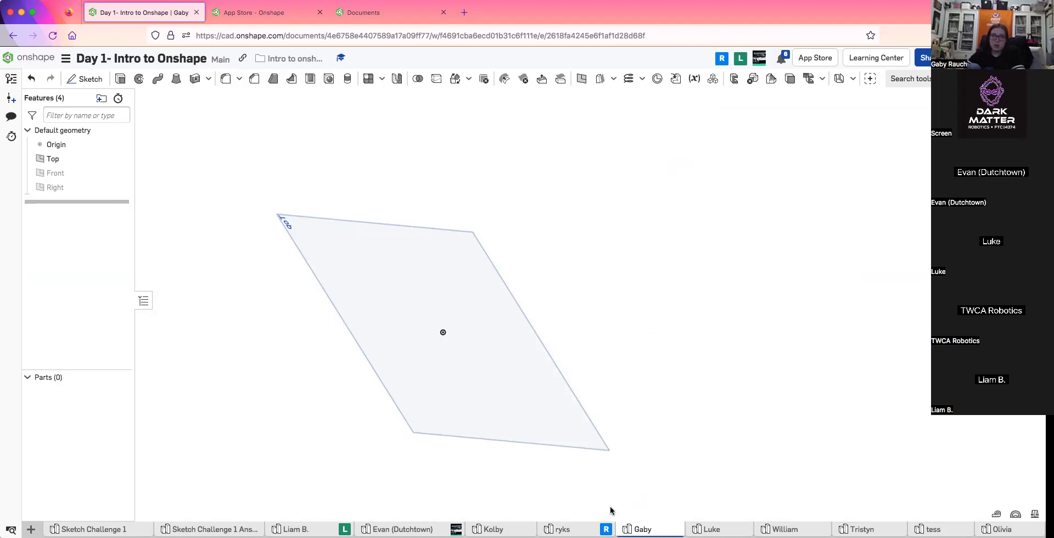
click(291, 529)
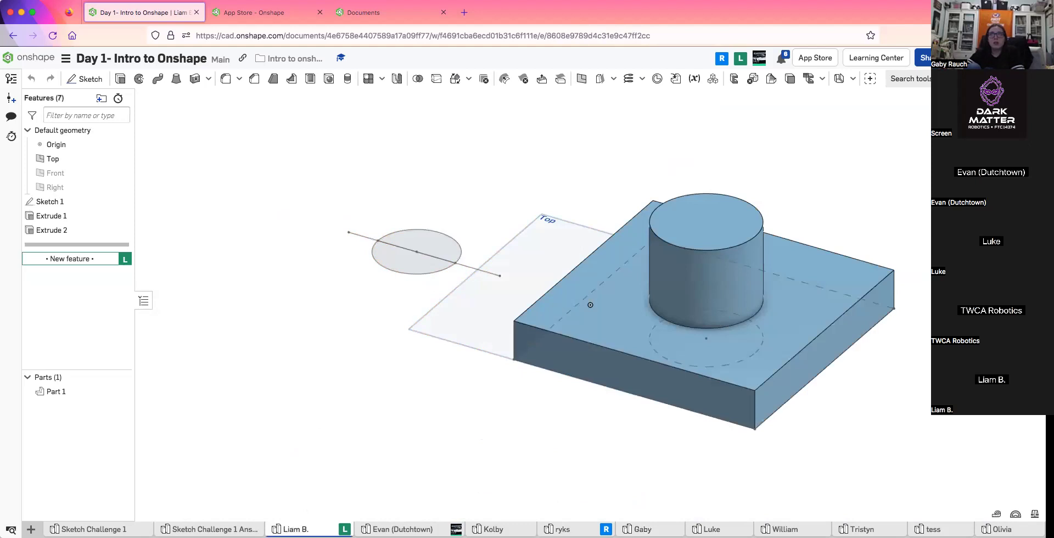
In Top view, start a revolve on the upper half-circle about the horizontal line, then clear both picks
key(shift+5)
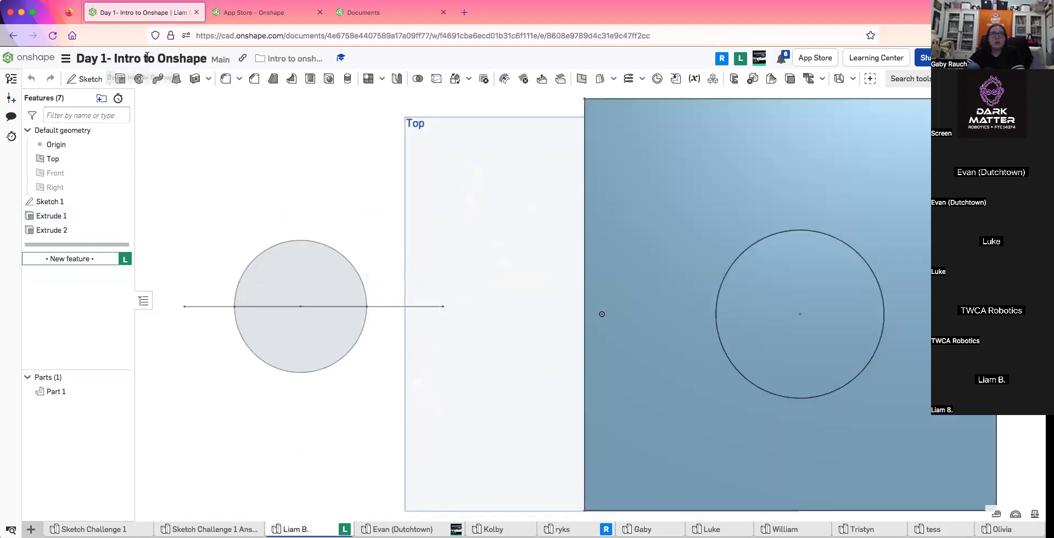
click(139, 78)
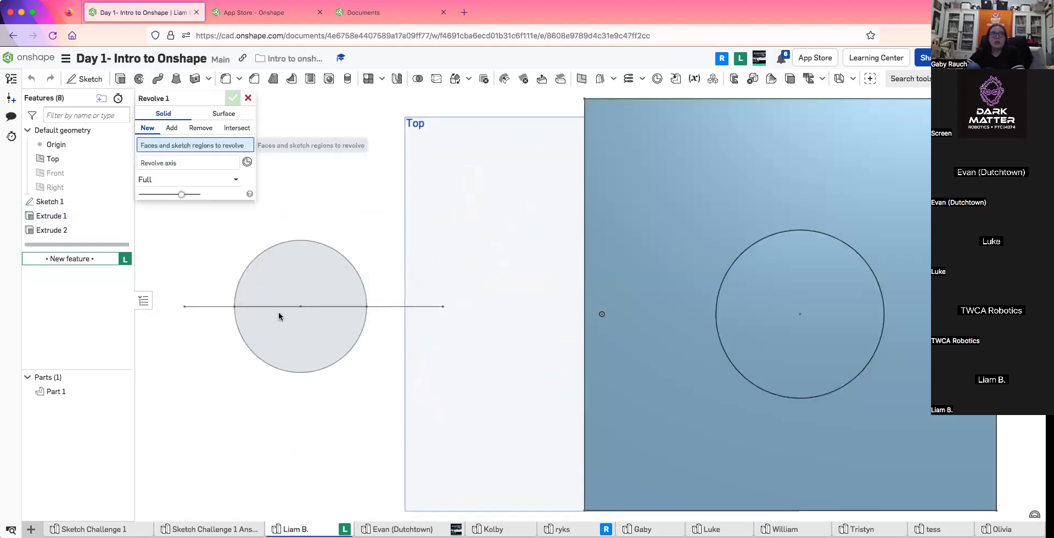
click(289, 282)
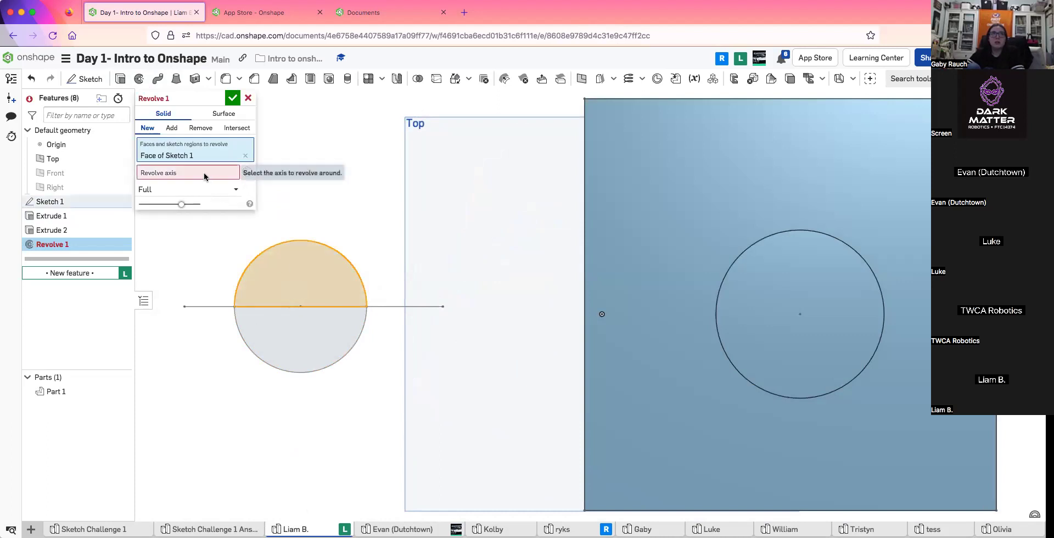
click(206, 306)
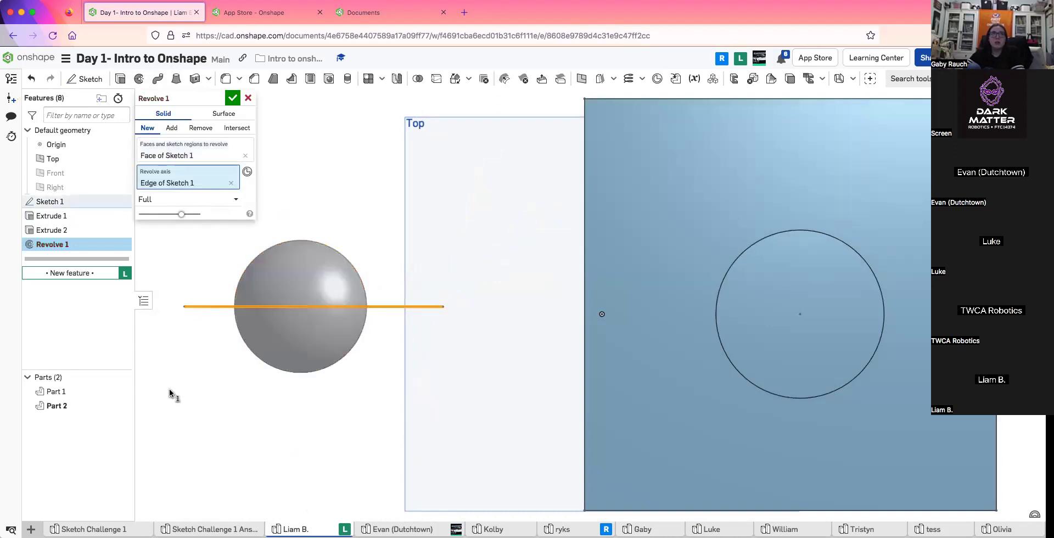
click(230, 183)
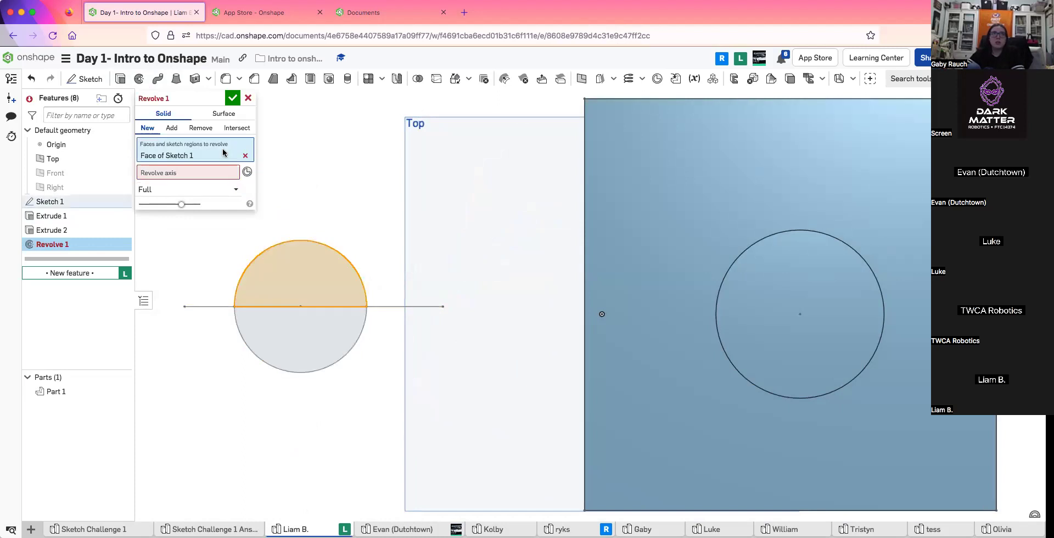
click(245, 156)
Reselect the half-circle face and line axis, cancel the revolve, and return to the original Part Studio
click(190, 163)
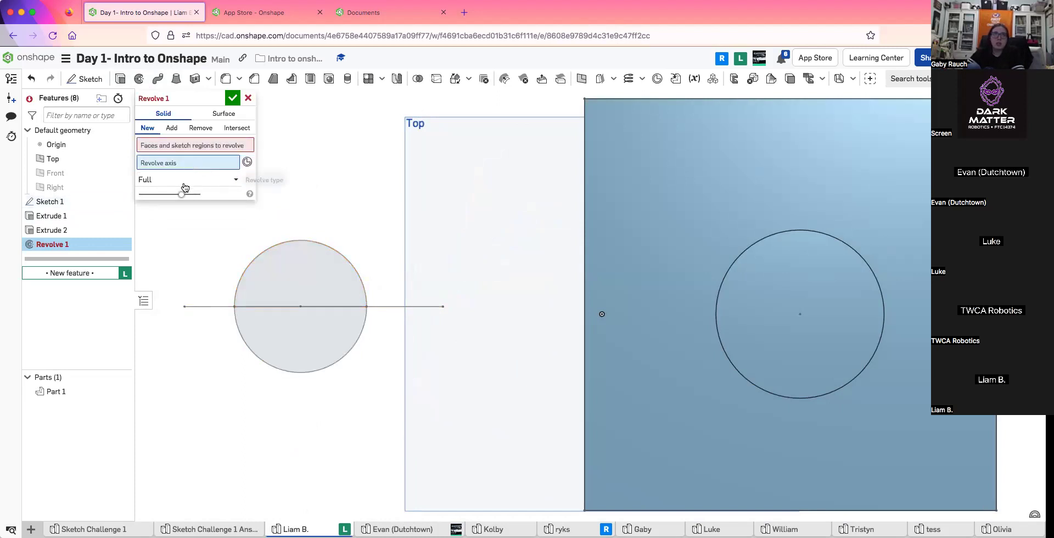
click(189, 145)
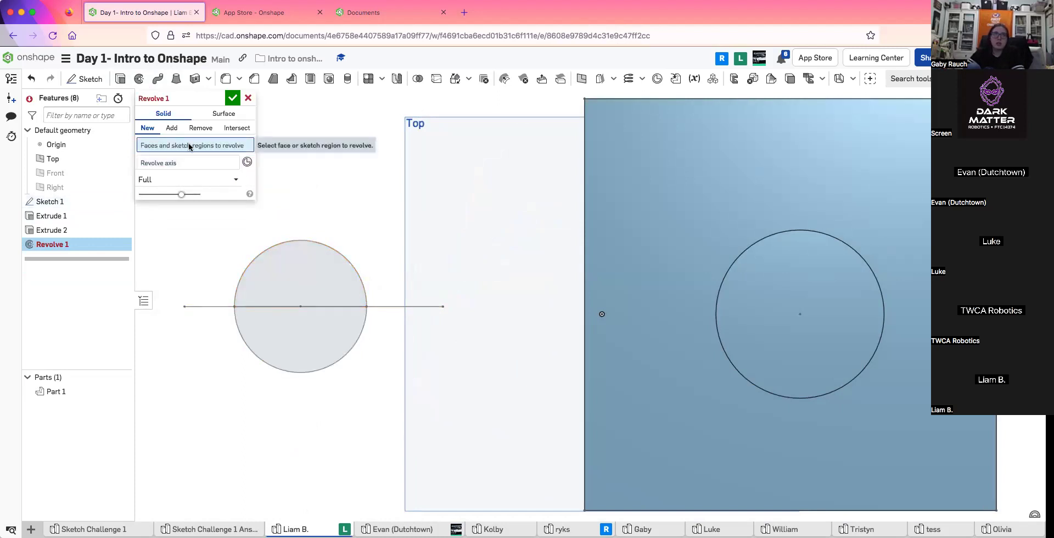
click(296, 271)
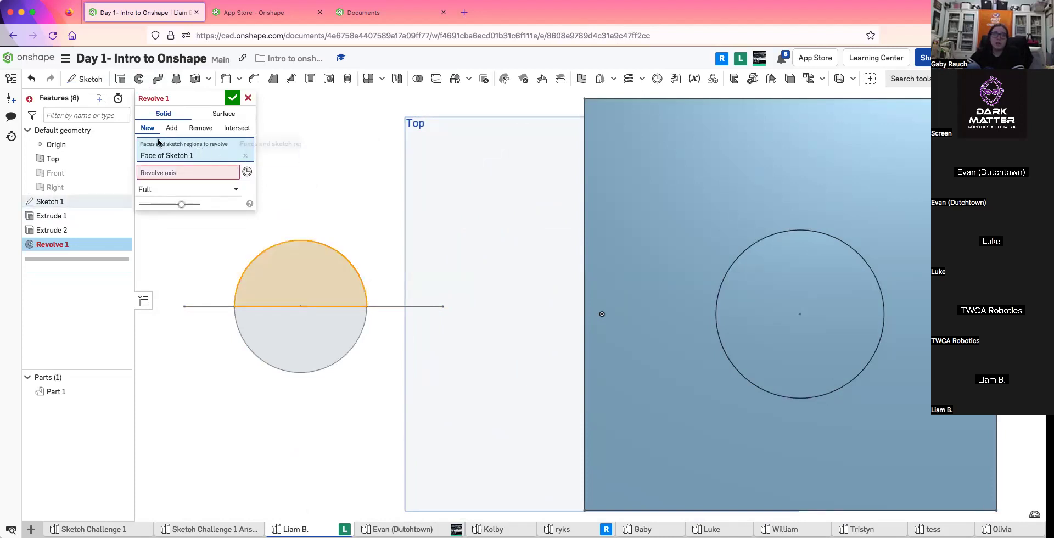
click(207, 175)
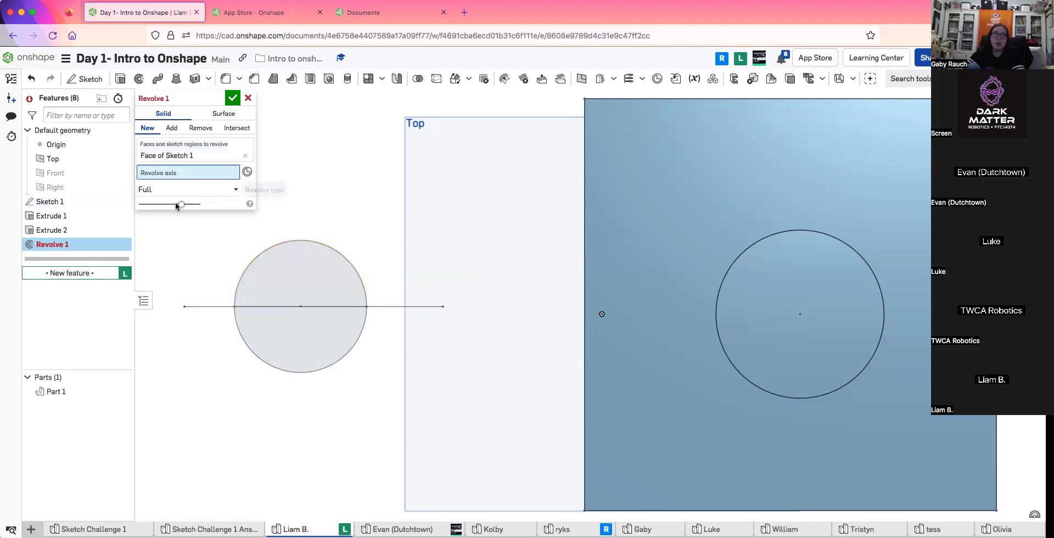
click(206, 306)
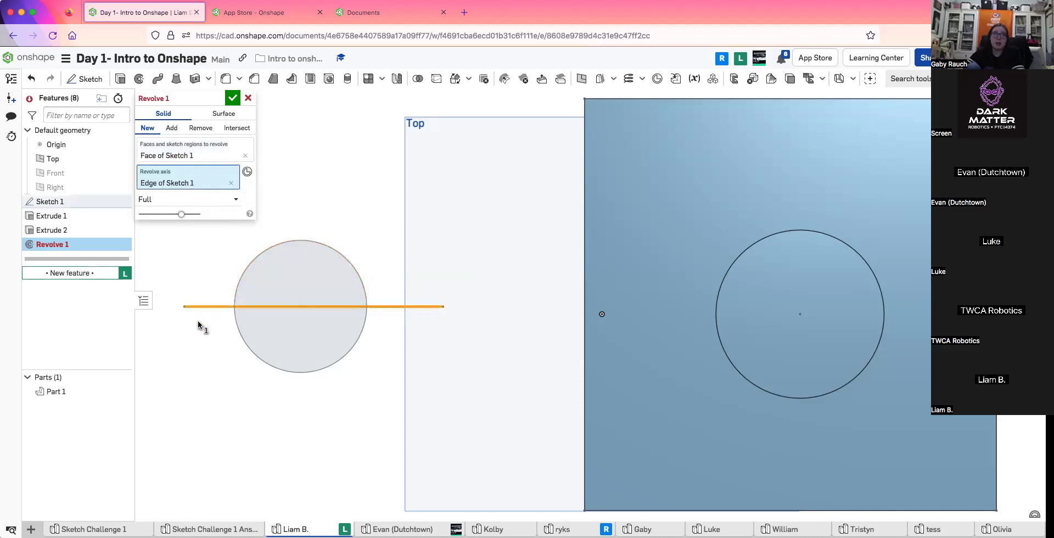
click(235, 182)
click(248, 98)
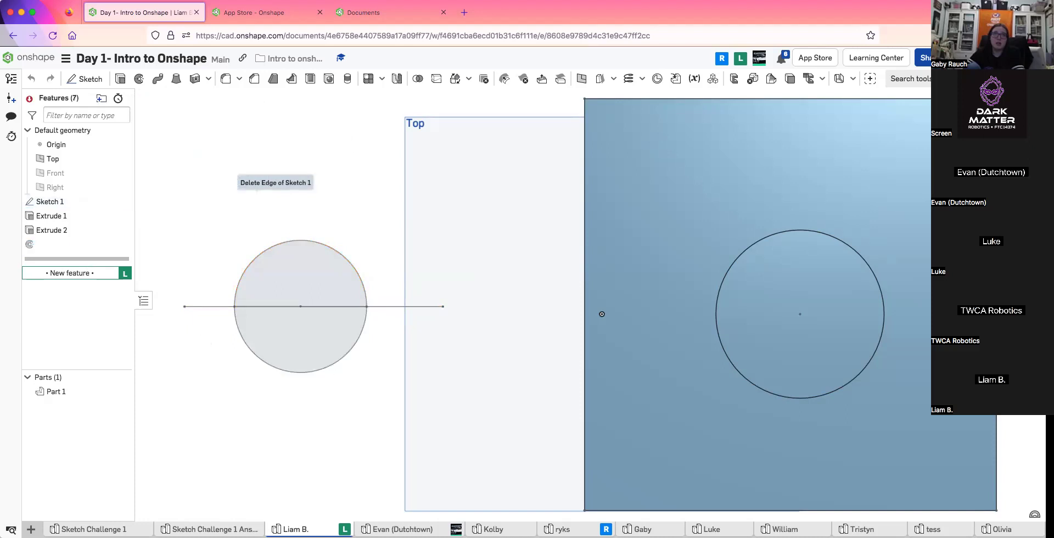
click(642, 529)
right_drag(632, 442, 462, 418)
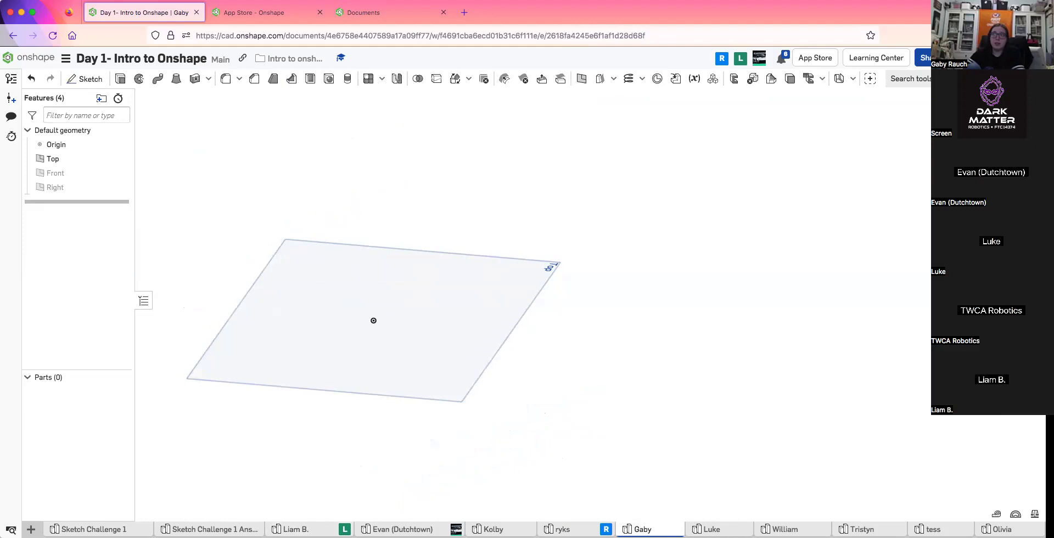
Open the custom parts panel and browse the list, expanding and collapsing Fasteners
click(645, 331)
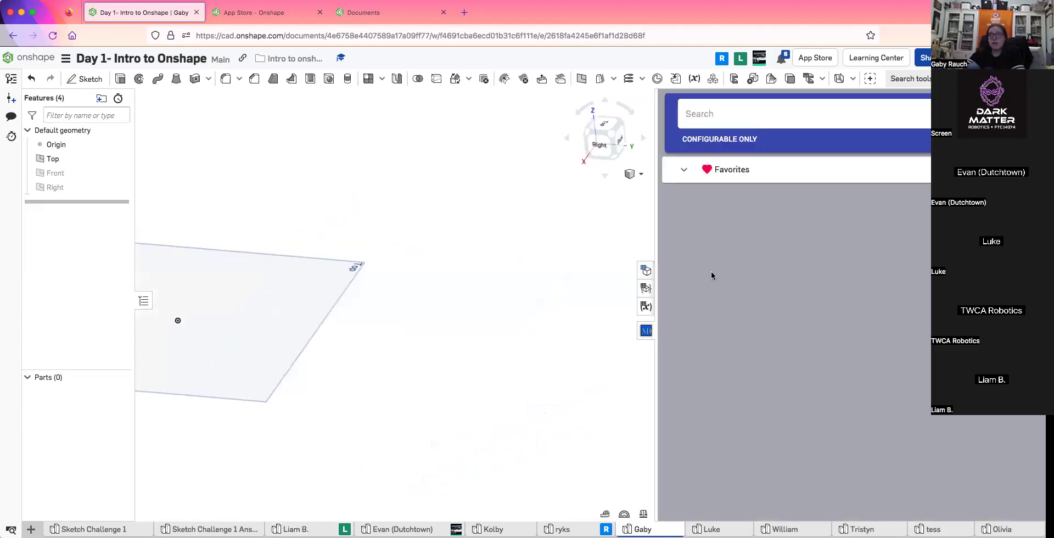
right_drag(329, 264, 352, 291)
scroll(738, 333, down, 2)
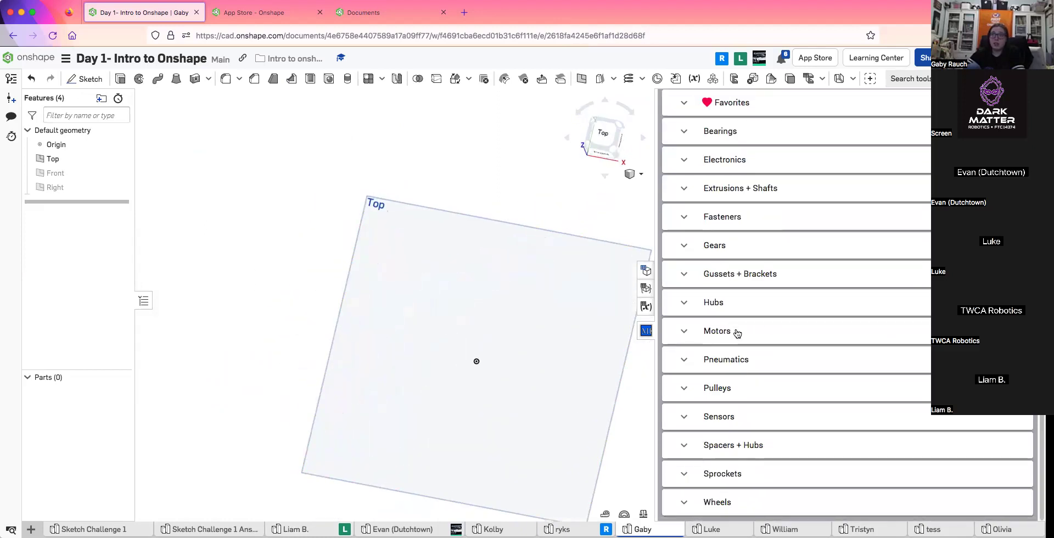
scroll(738, 333, up, 2)
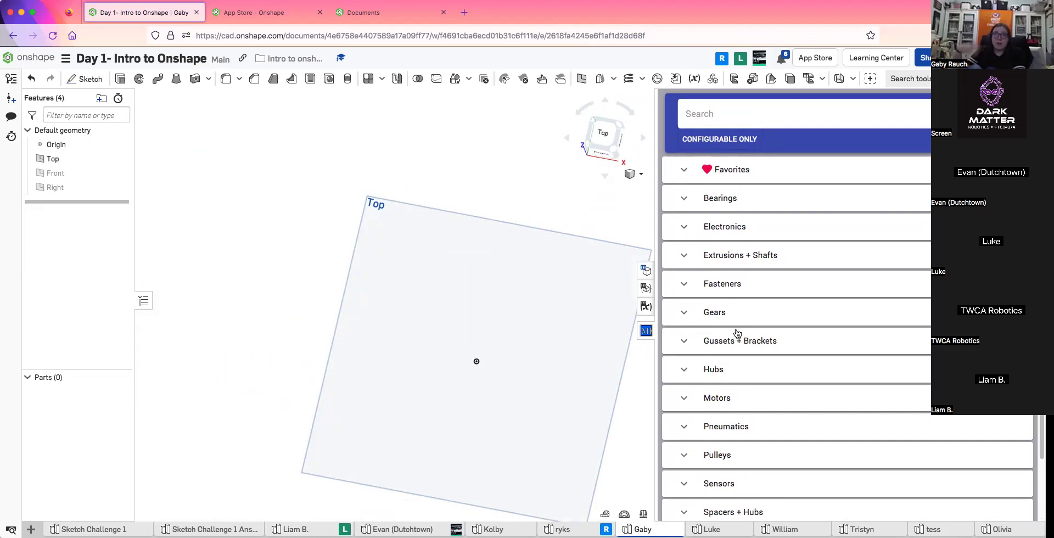
scroll(737, 329, down, 3)
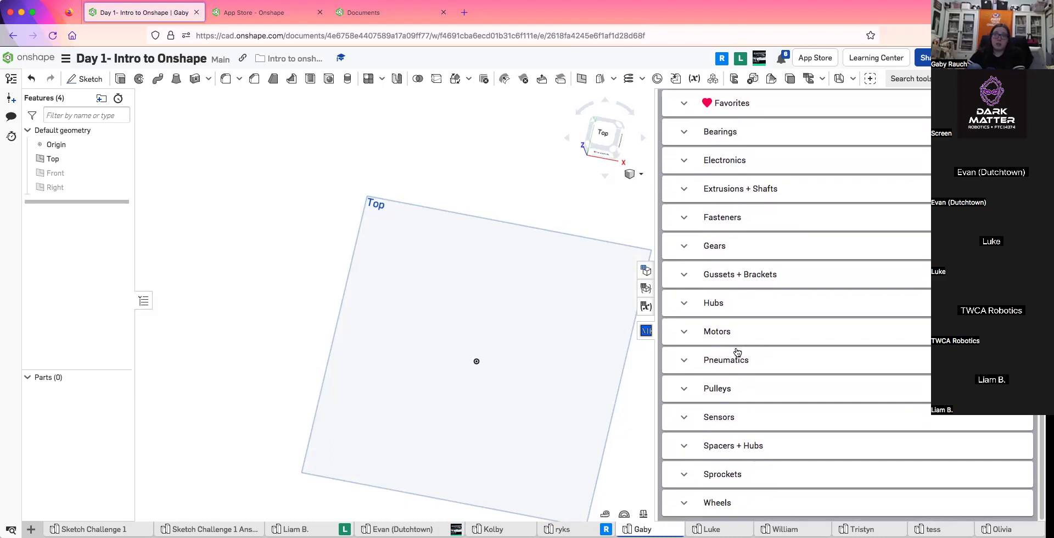
click(693, 222)
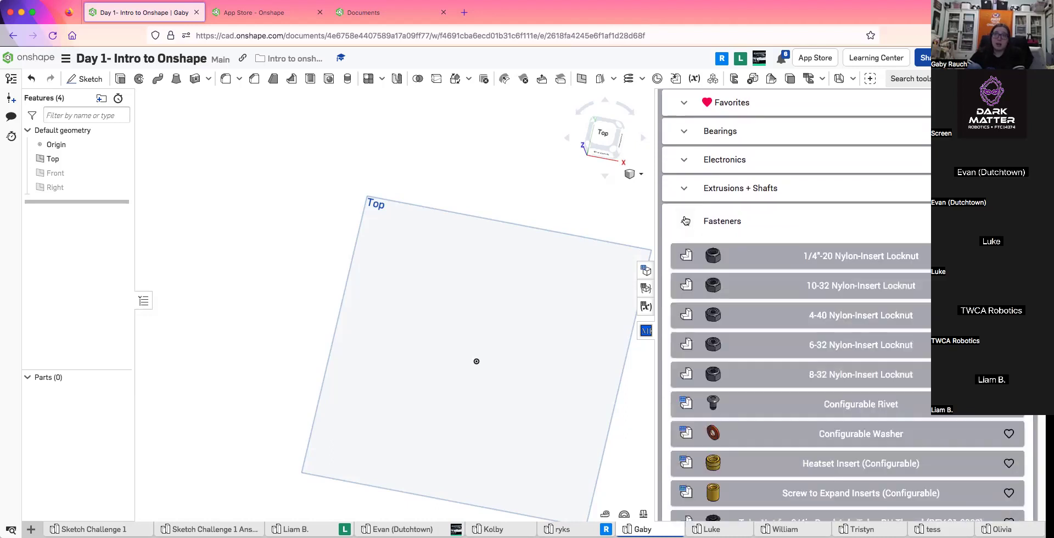
scroll(707, 312, down, 3)
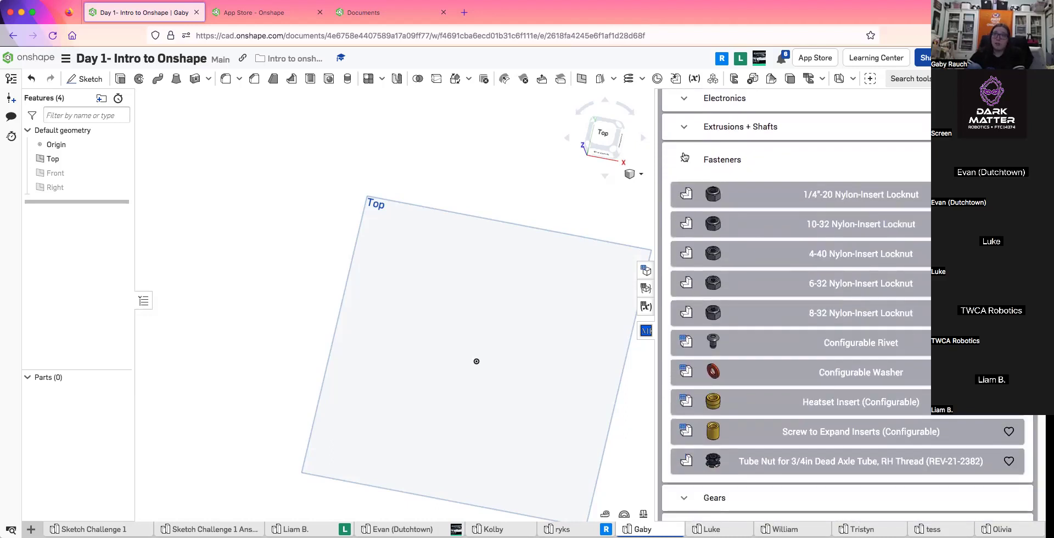
click(685, 157)
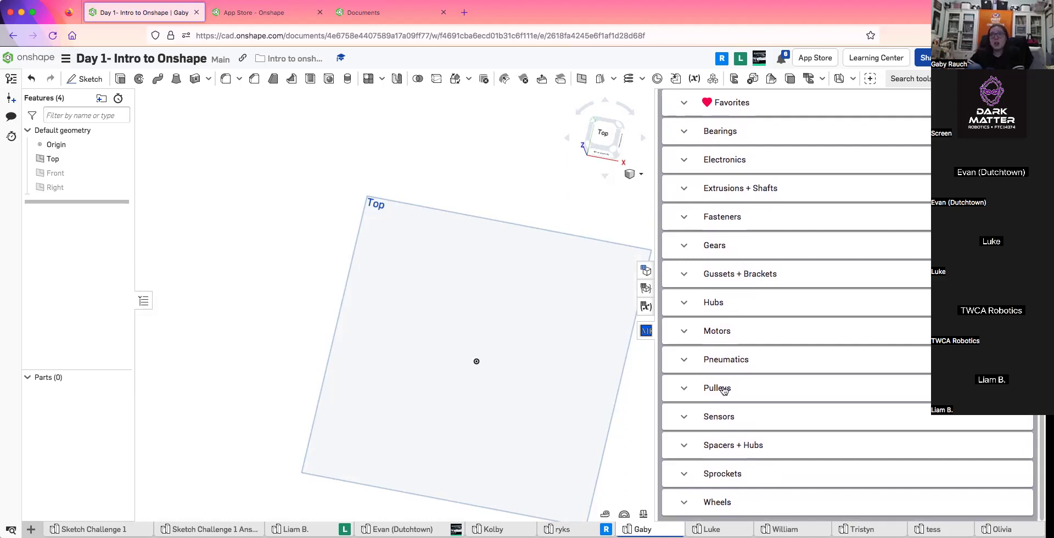
Expand Sprockets down to Sprocket (Configurable) and switch to the Top view
click(683, 474)
scroll(686, 472, down, 6)
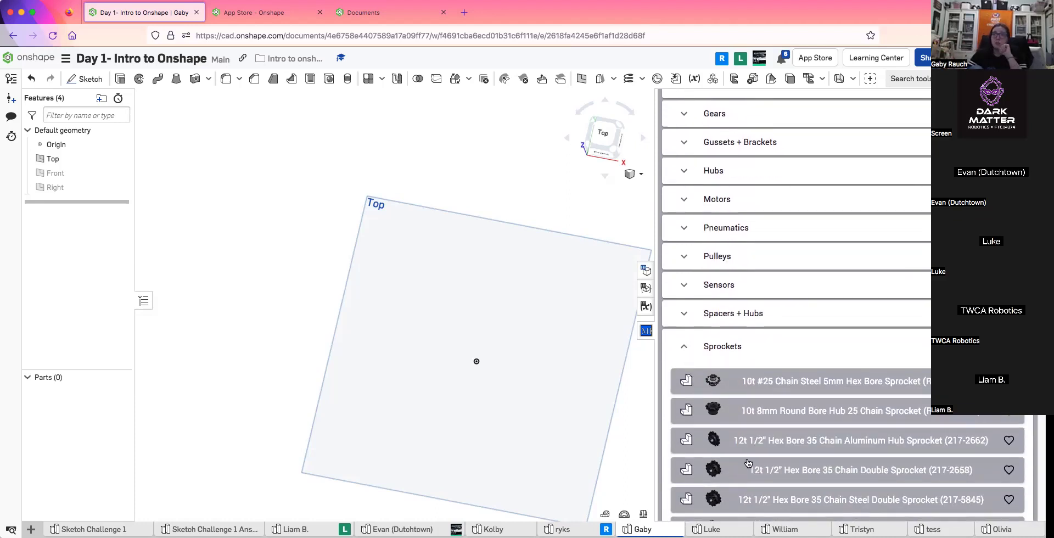
scroll(746, 464, down, 19)
scroll(748, 463, down, 20)
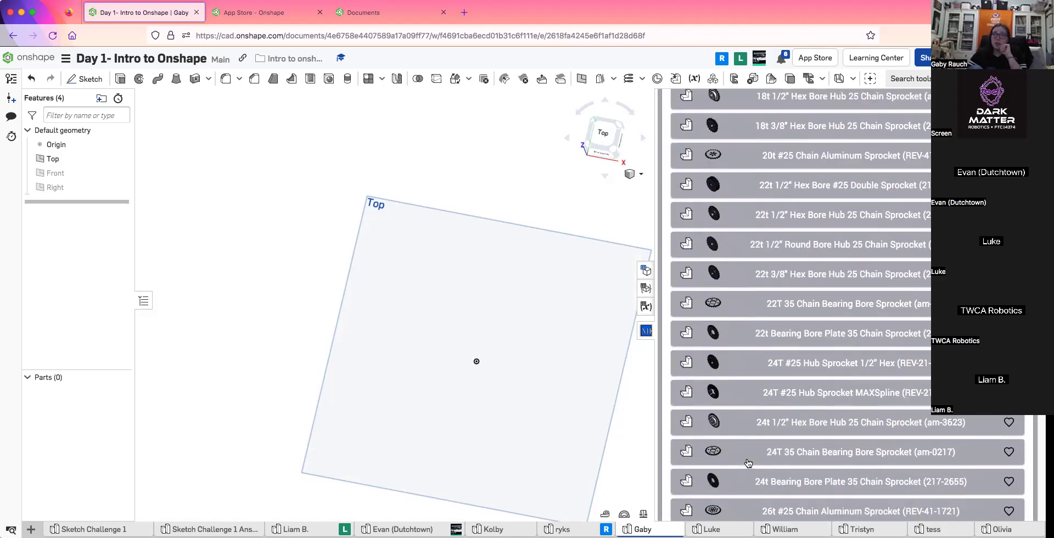
scroll(746, 462, down, 20)
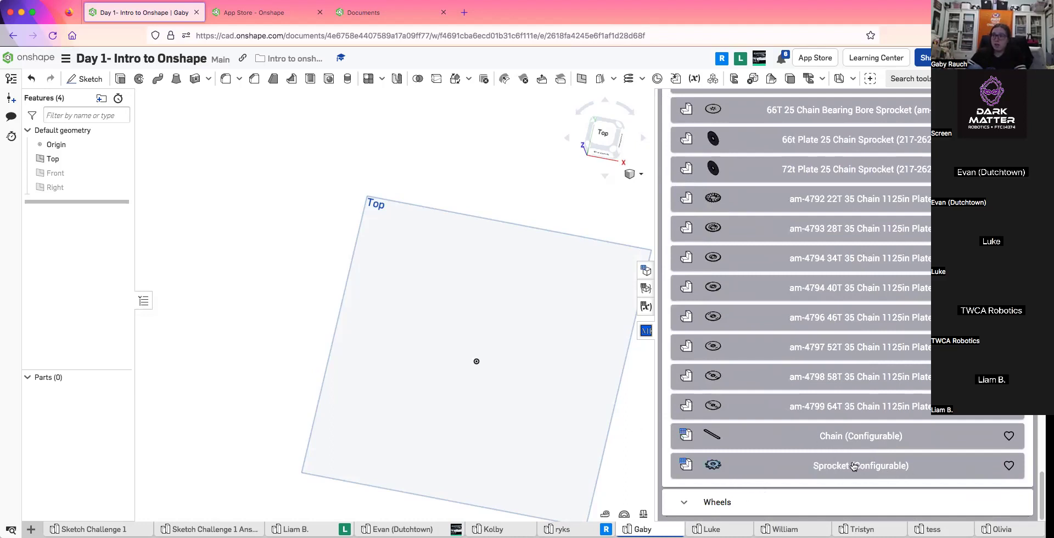
click(604, 133)
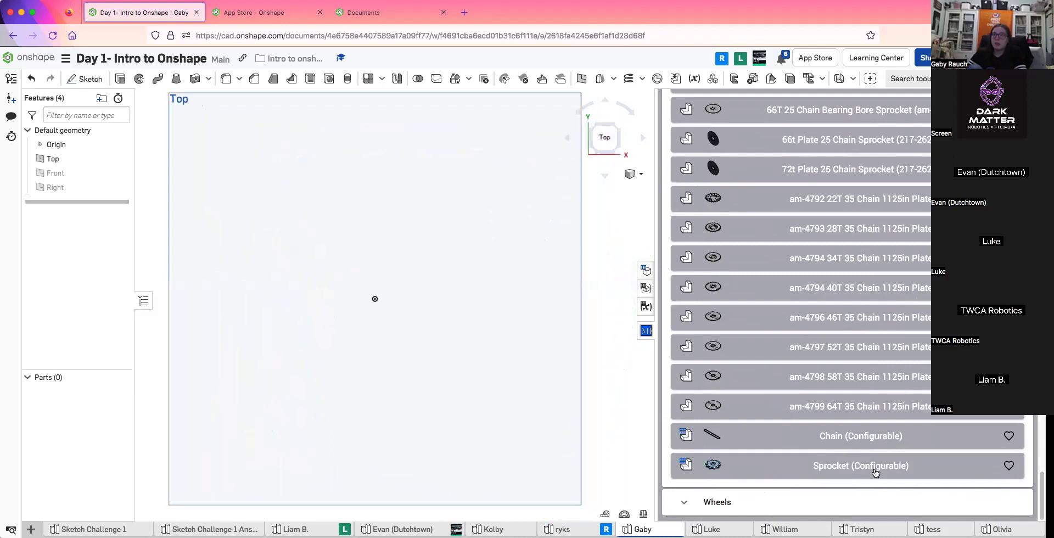
Insert a configurable sprocket with 25 Chain, 52 teeth and a 1 in bore
click(876, 469)
scroll(865, 411, down, 1)
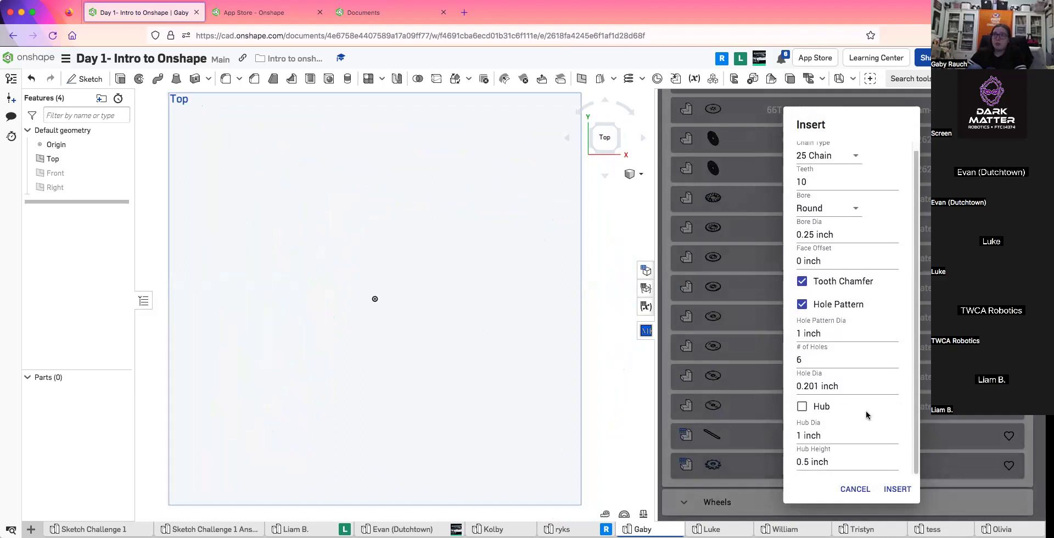
scroll(866, 411, up, 1)
click(846, 174)
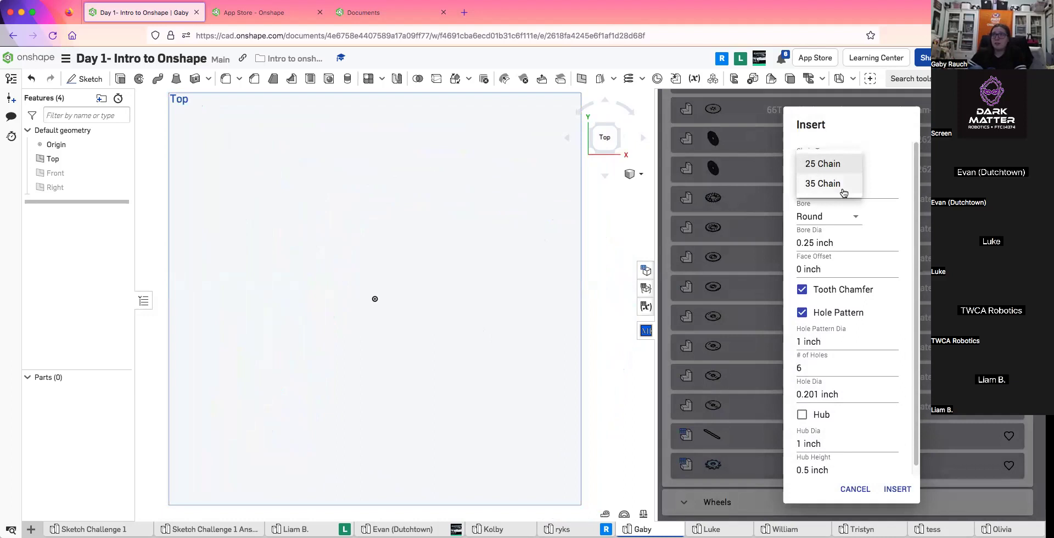
click(870, 164)
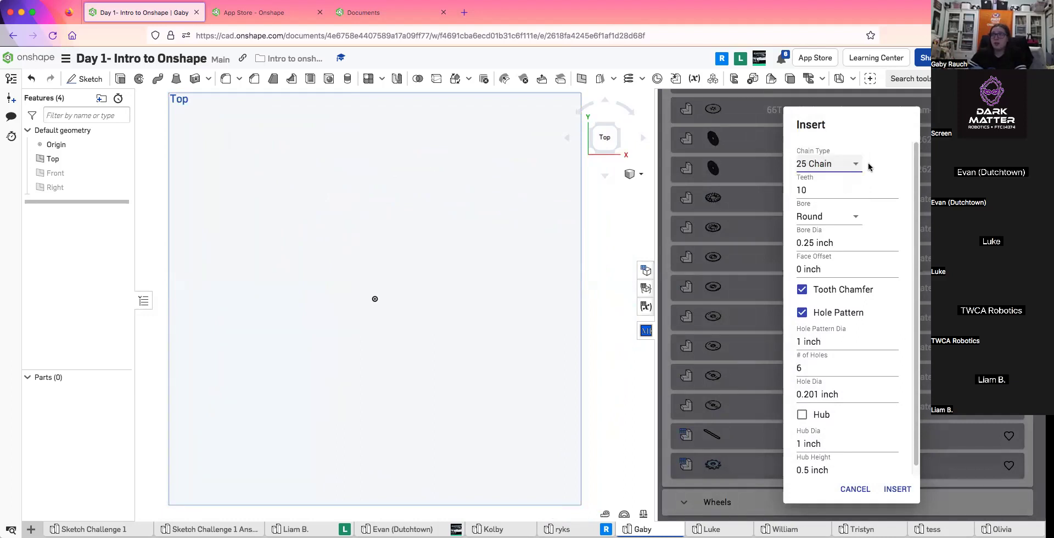
drag(811, 190, 784, 190)
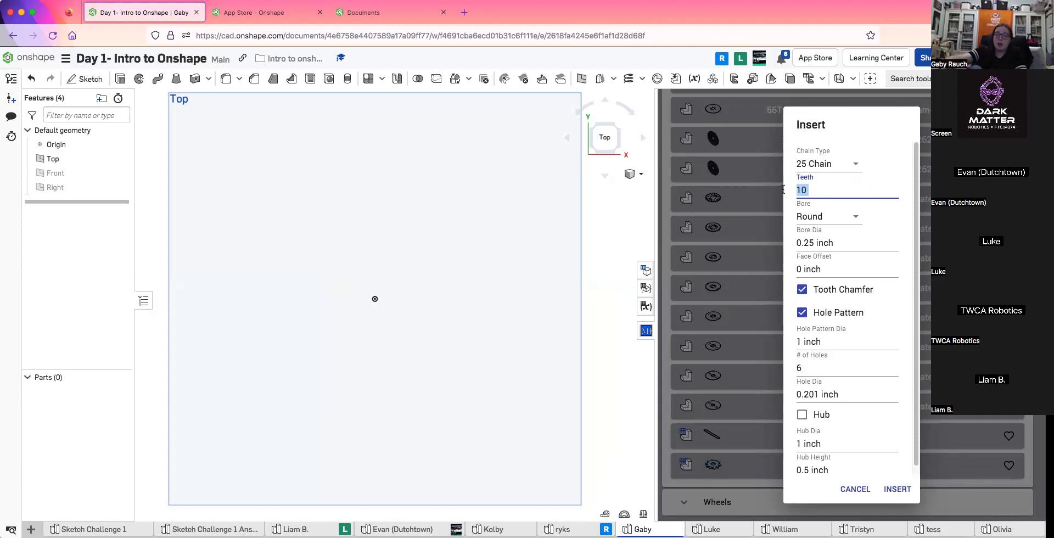
click(835, 244)
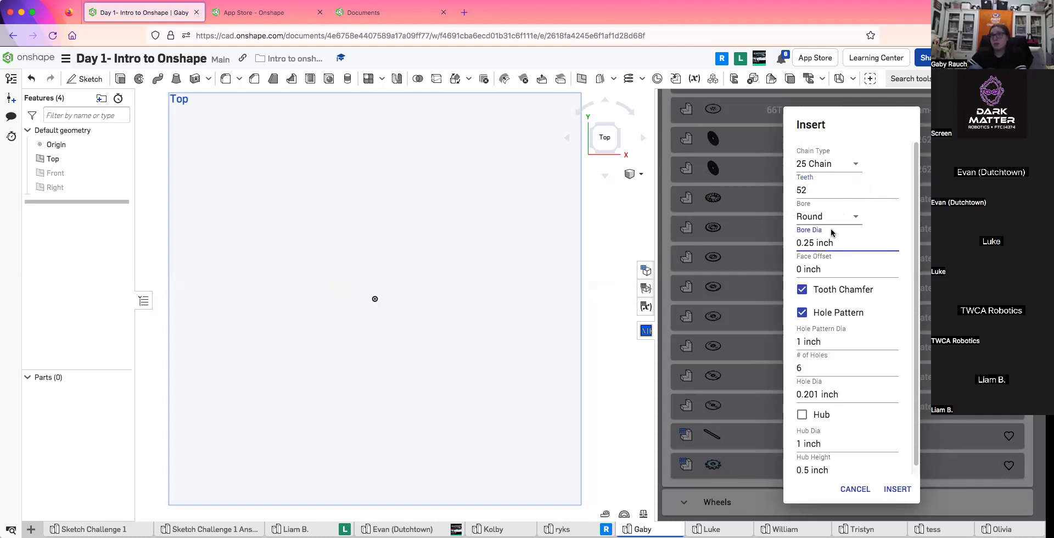
drag(814, 244, 779, 240)
text(1)
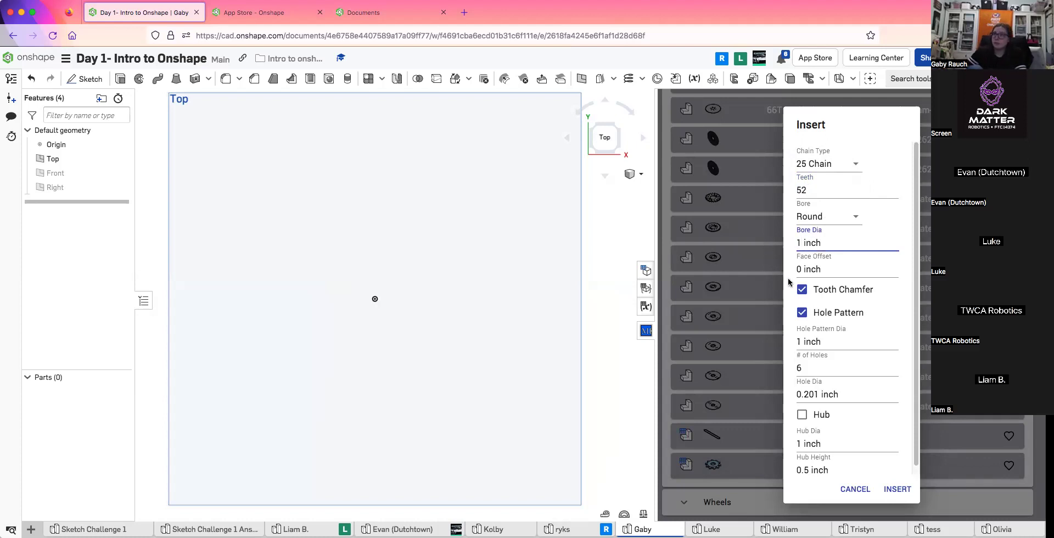
scroll(802, 288, down, 1)
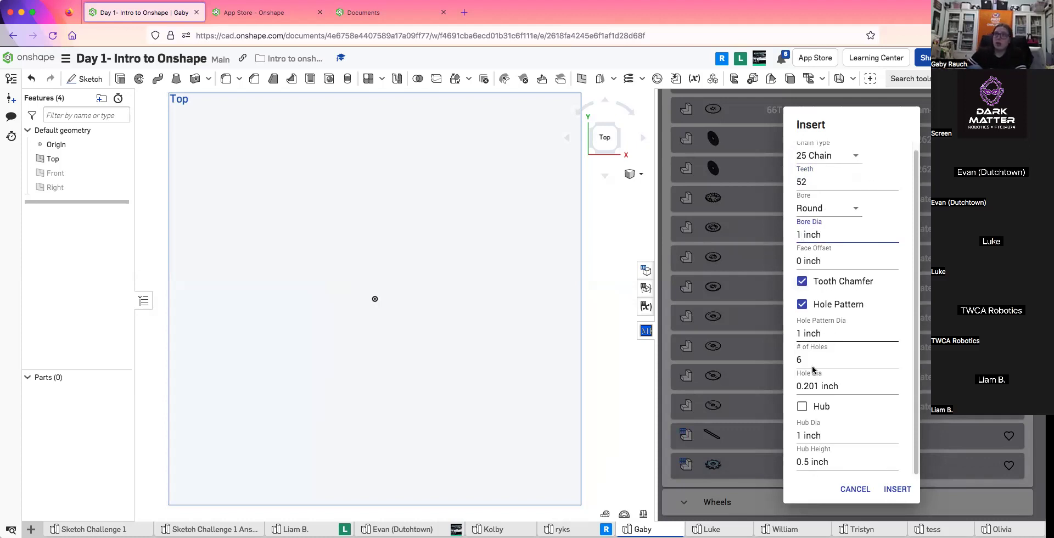
click(896, 490)
Edit the Derived Sprocket feature to turn off its hole pattern
scroll(450, 351, up, 5)
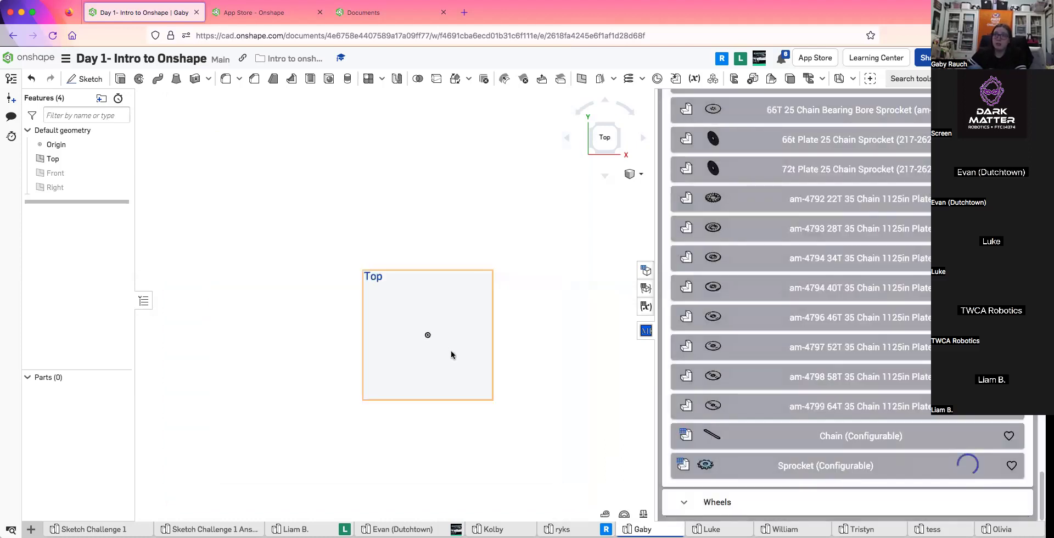
scroll(452, 352, down, 1)
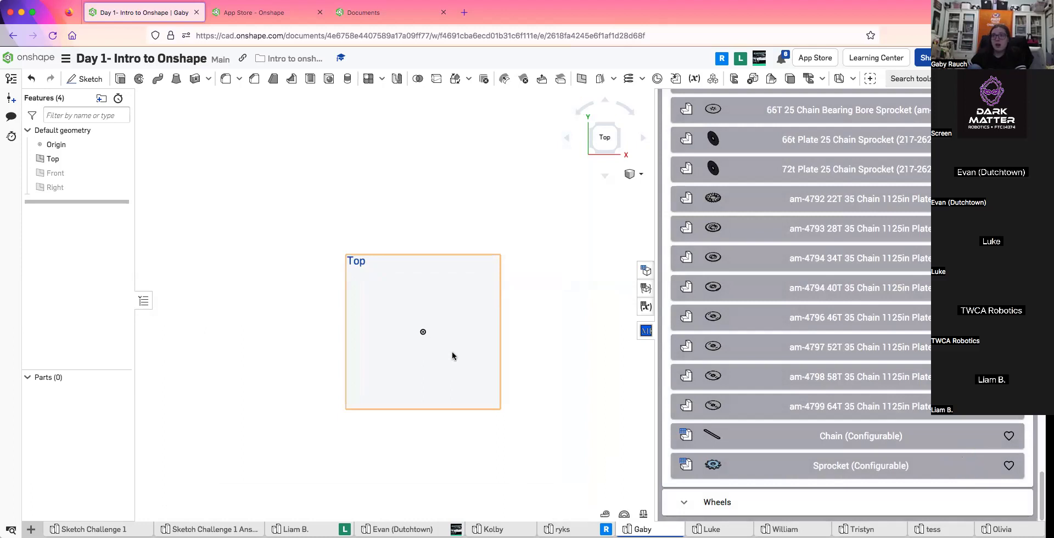
scroll(452, 323, up, 1)
scroll(453, 323, up, 4)
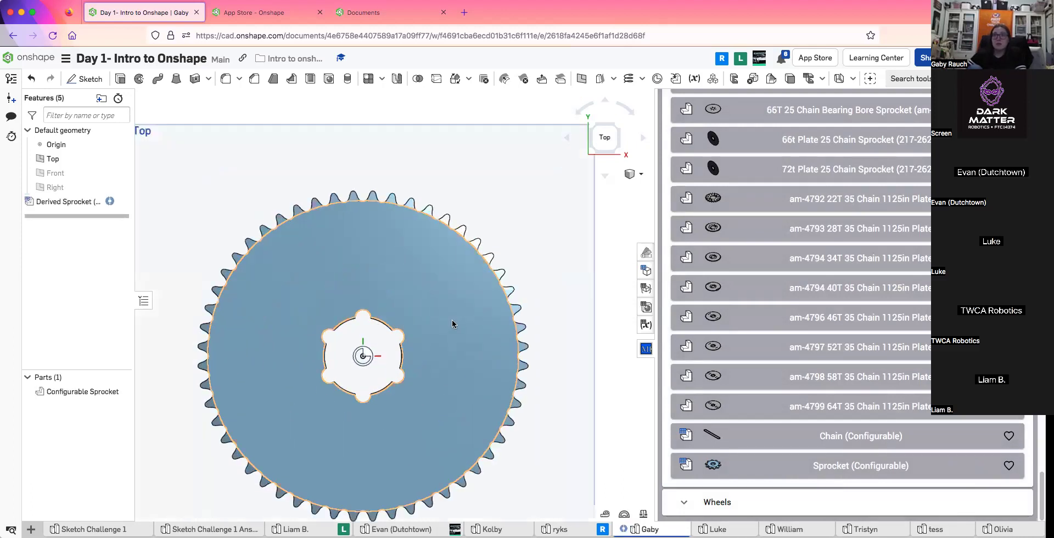
scroll(311, 218, up, 1)
right_drag(311, 219, 308, 247)
double_click(60, 202)
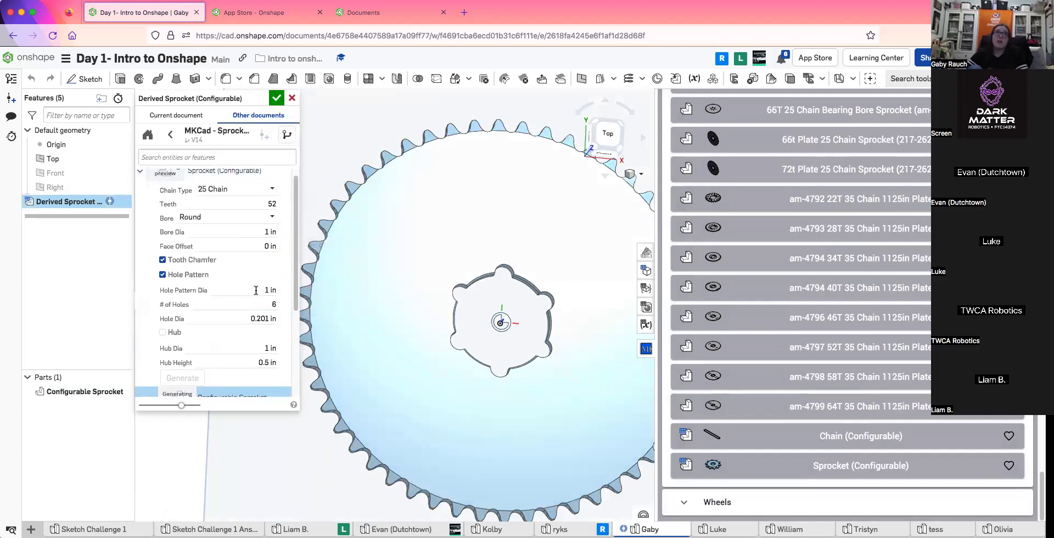
click(171, 274)
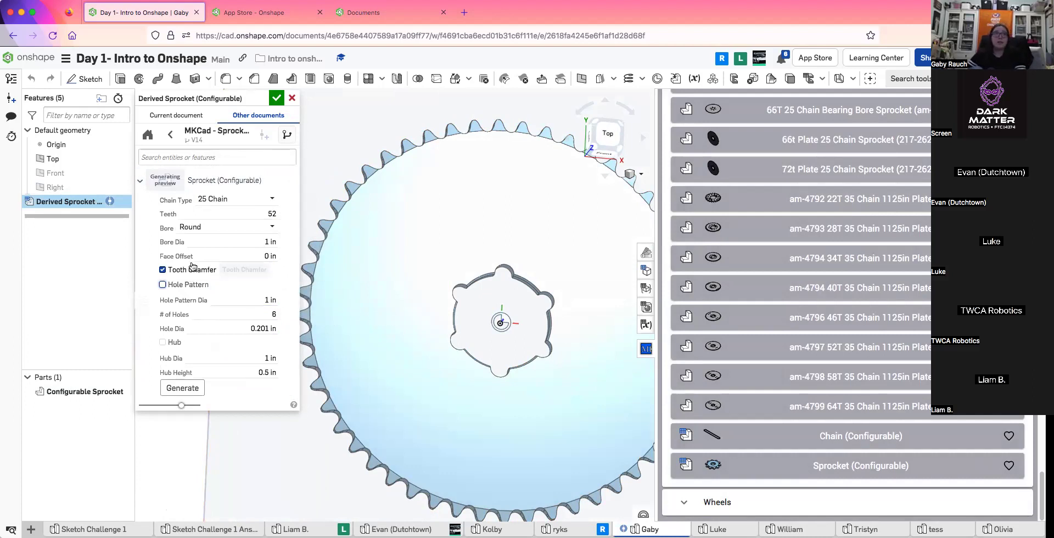
click(277, 97)
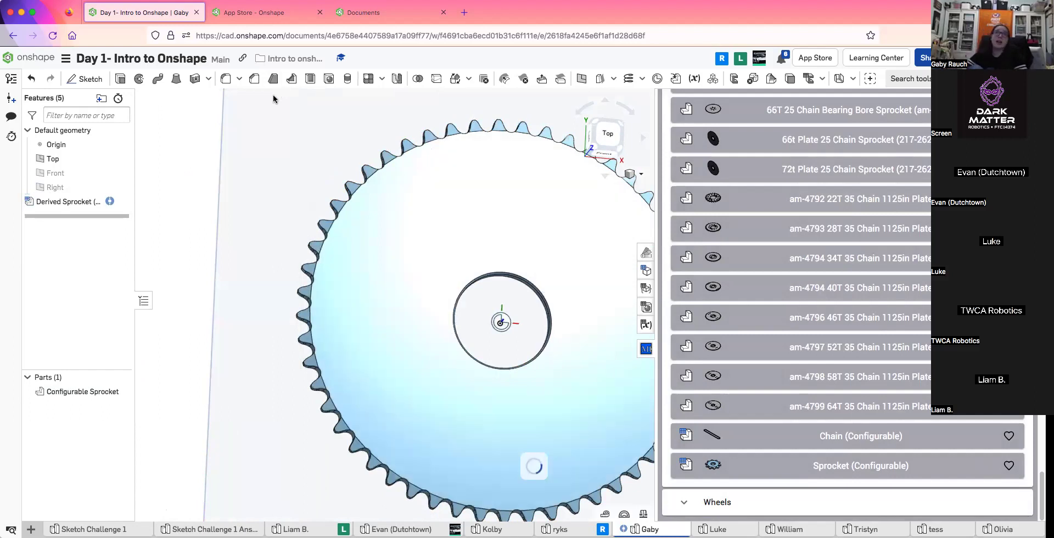
right_drag(390, 350, 607, 454)
Collapse Sprockets, expand Favorites, and close the parts library panel
scroll(426, 400, down, 3)
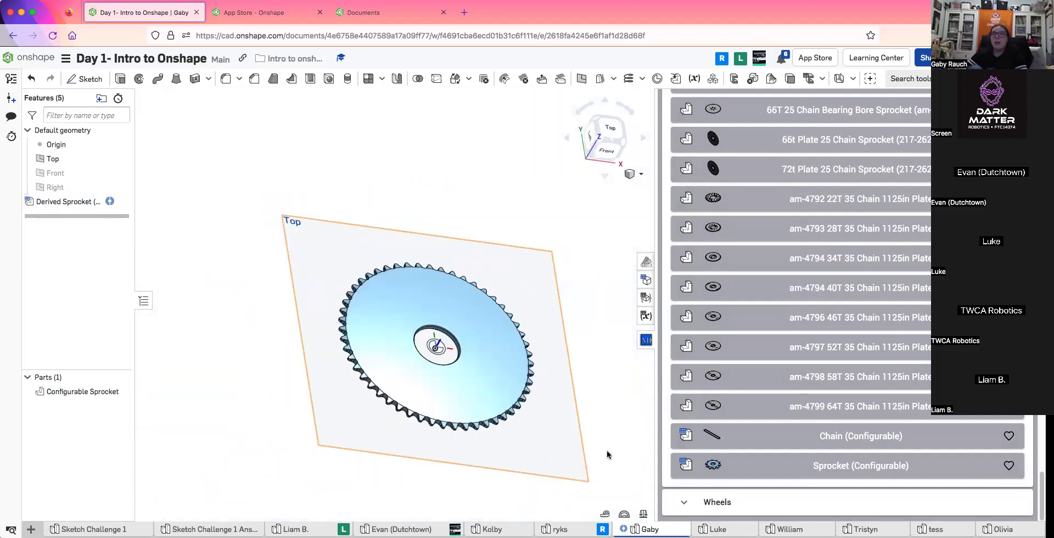
scroll(748, 474, up, 15)
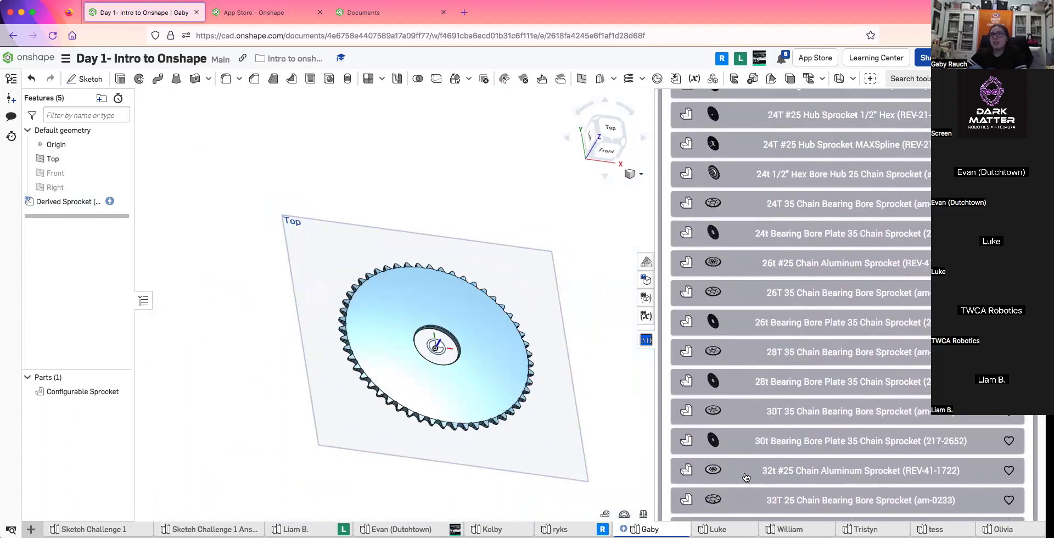
scroll(747, 478, up, 10)
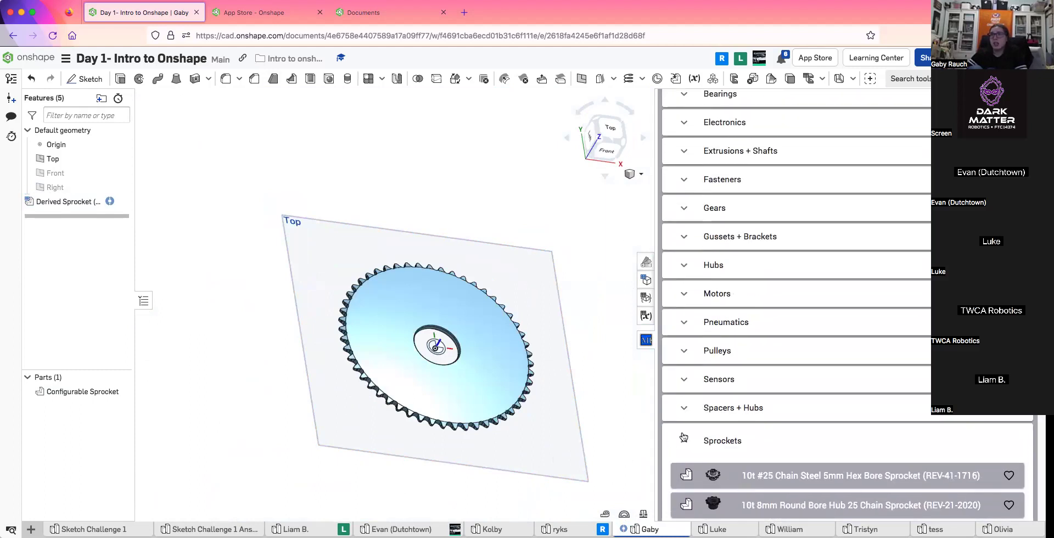
click(683, 438)
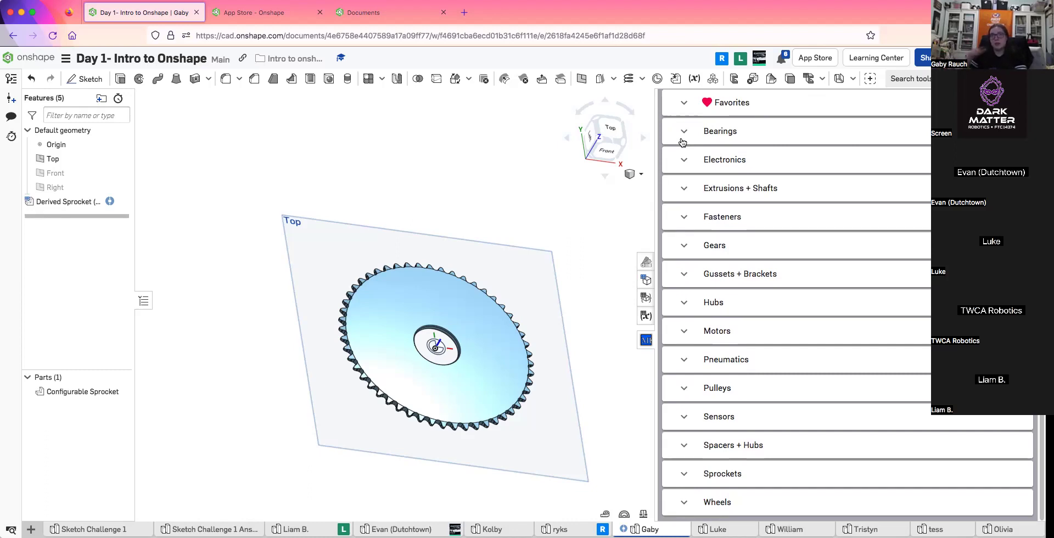
click(664, 110)
click(645, 341)
right_drag(825, 298, 850, 322)
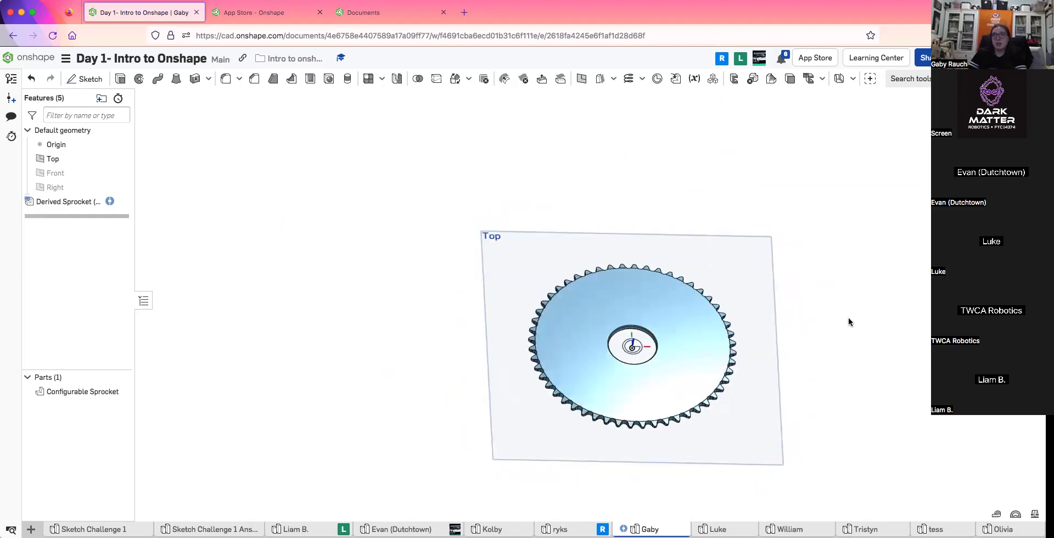
Sign in with the saved account to reach the Documents list
click(872, 79)
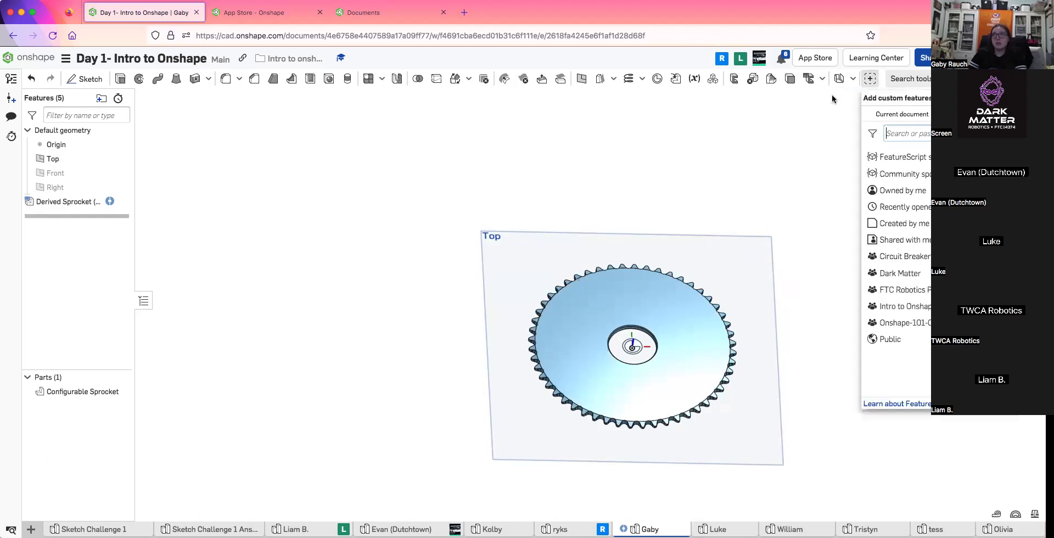
key(Escape)
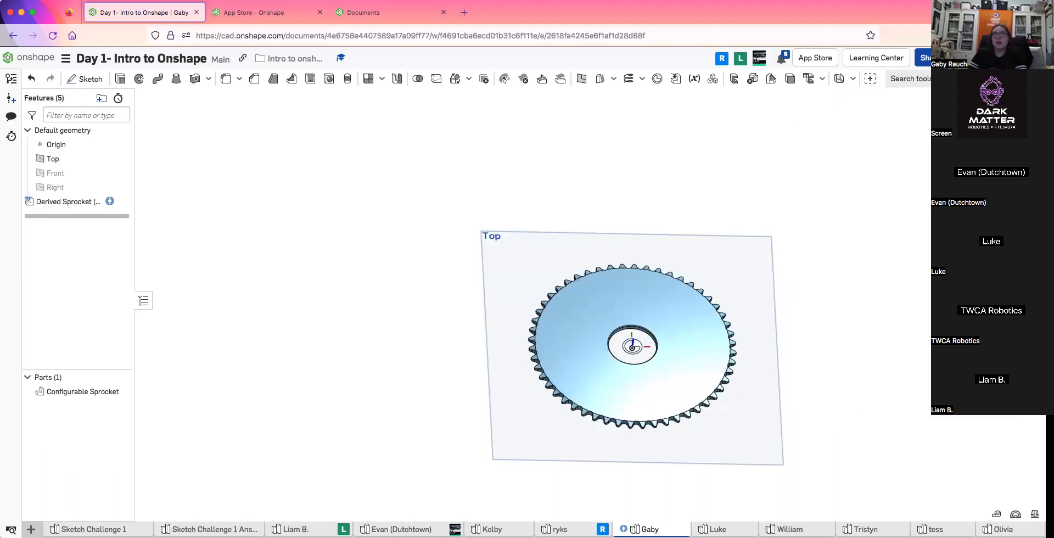
click(460, 179)
click(440, 211)
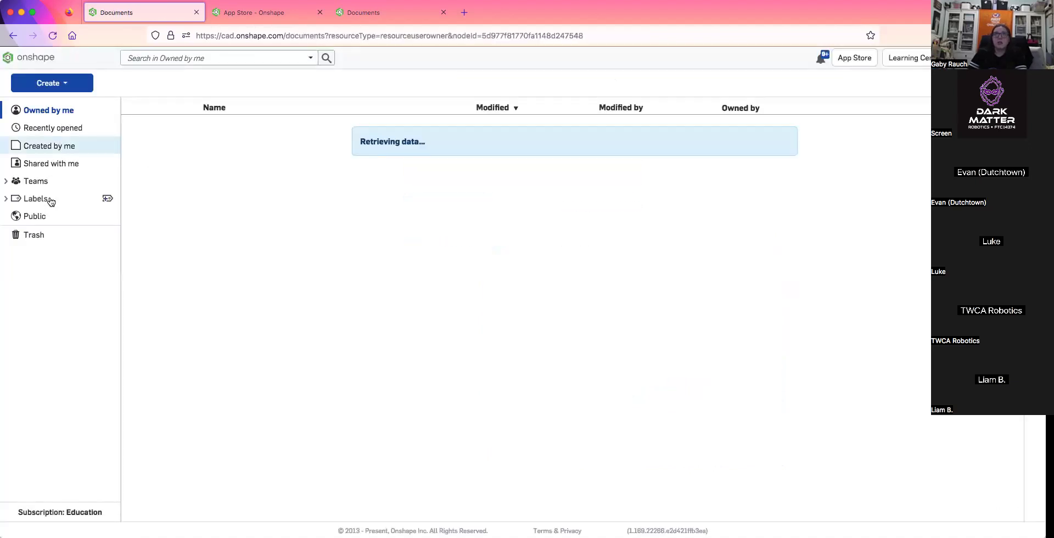
Open Day 1- Intro to Onshape from the Intro to Onshape Class team's share folder
click(78, 217)
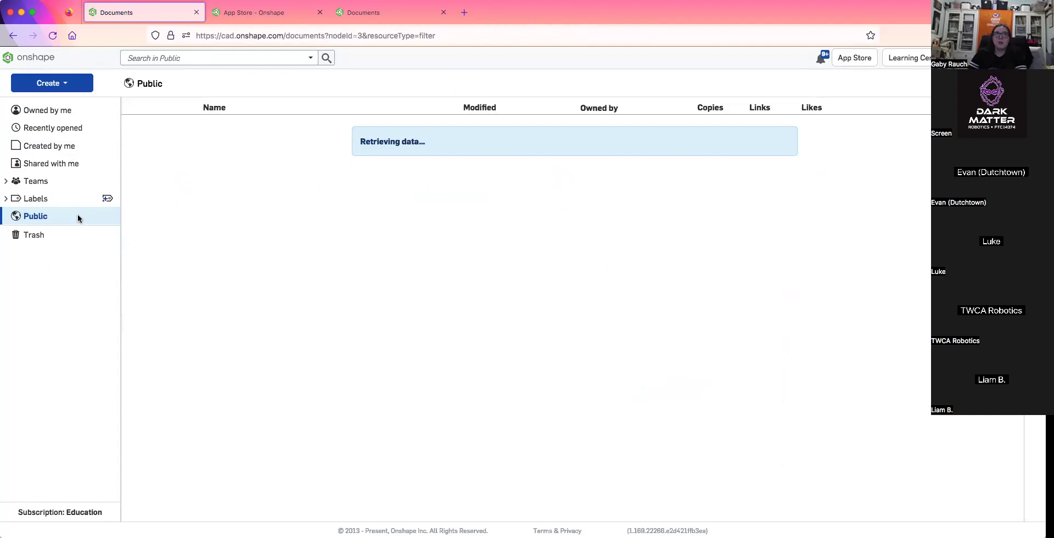
click(69, 182)
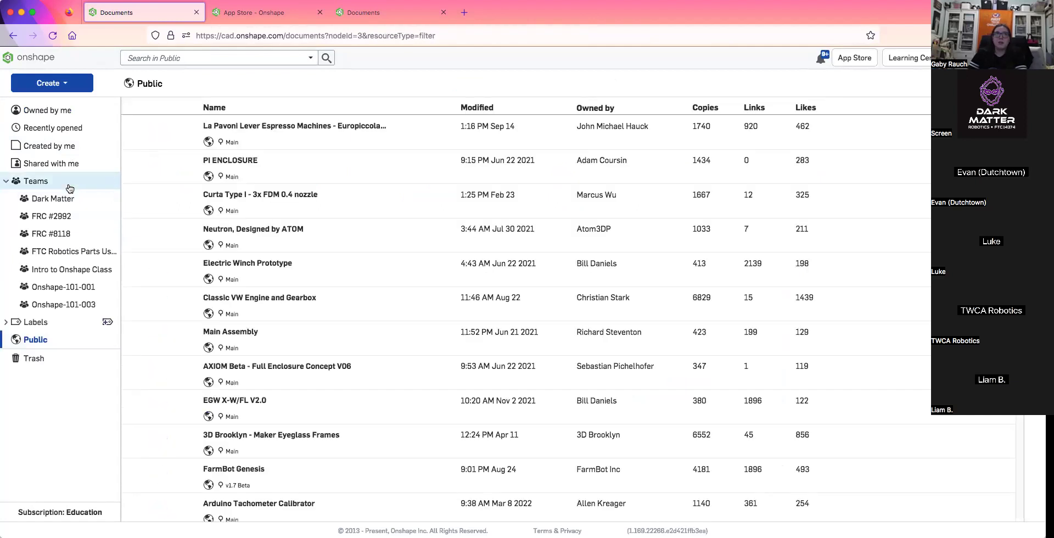
click(84, 269)
double_click(235, 152)
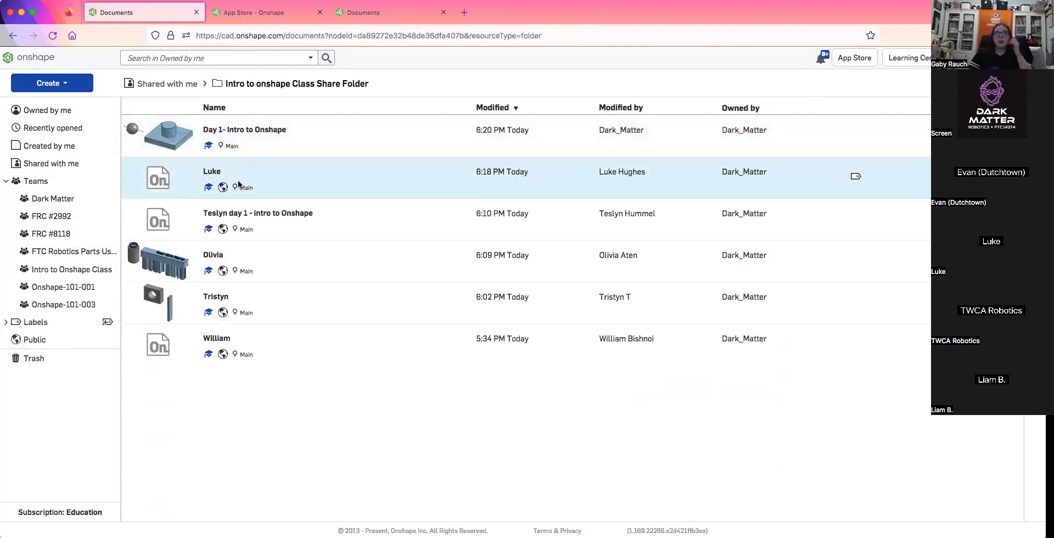
click(245, 127)
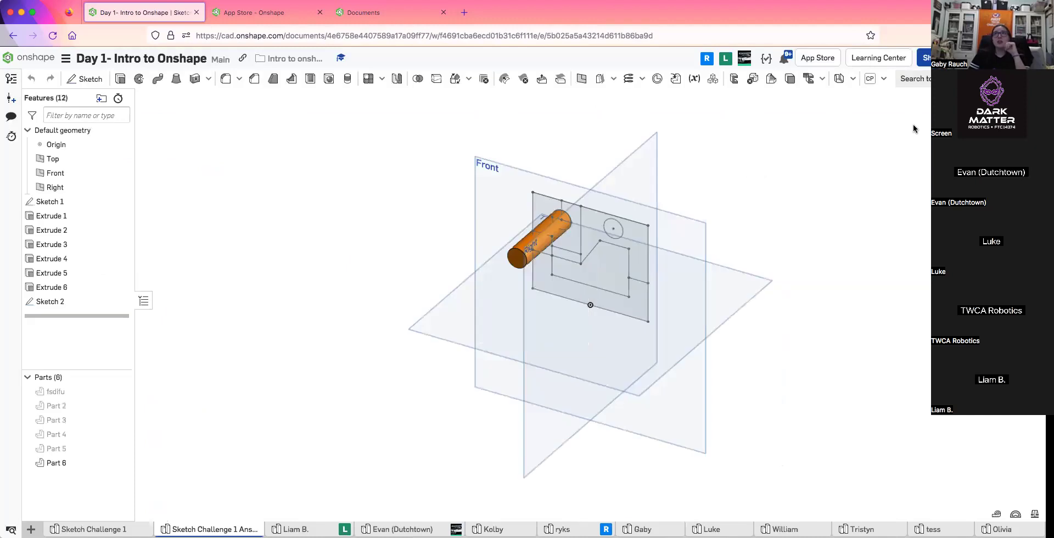
click(870, 78)
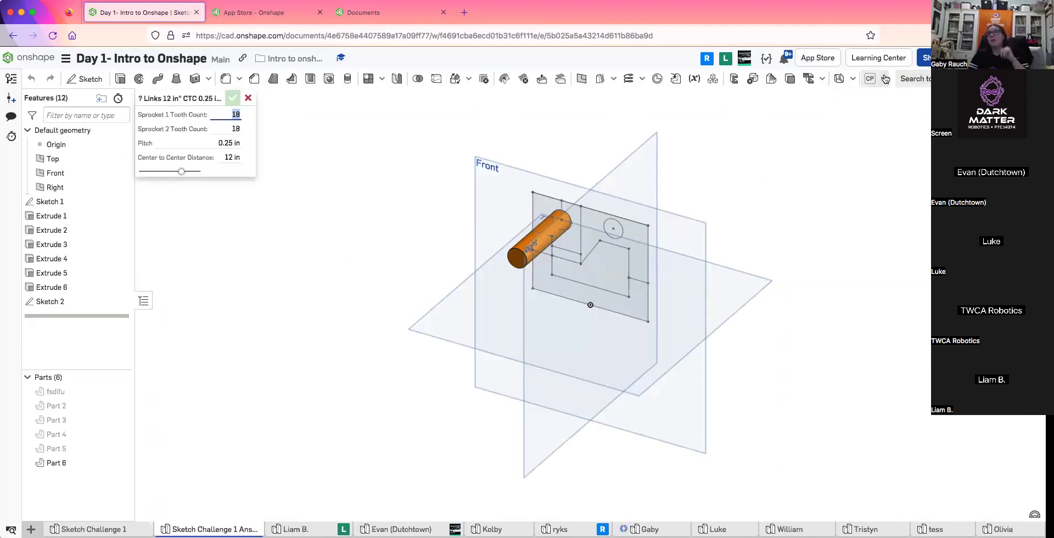
click(886, 79)
key(Escape)
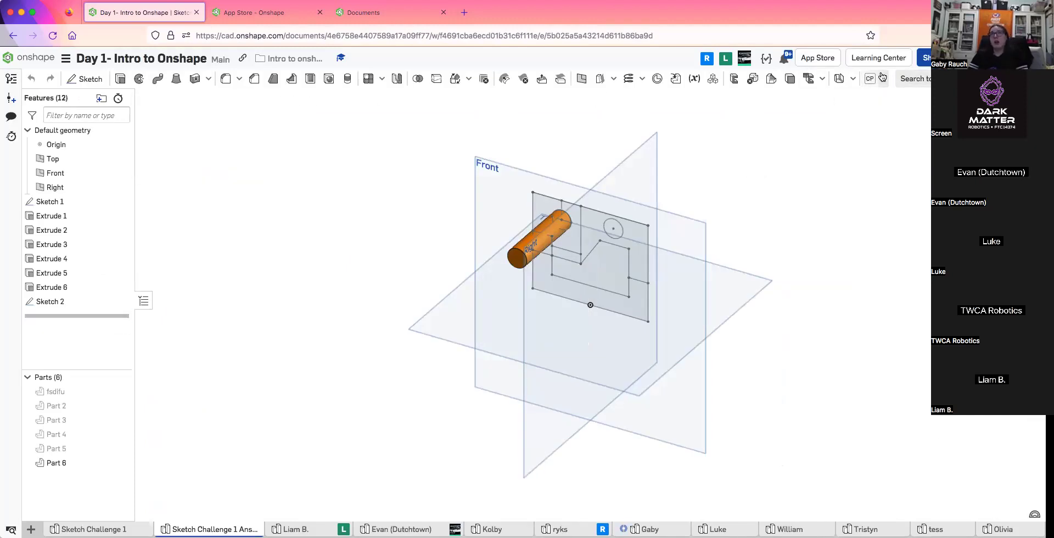
click(883, 78)
scroll(901, 247, down, 5)
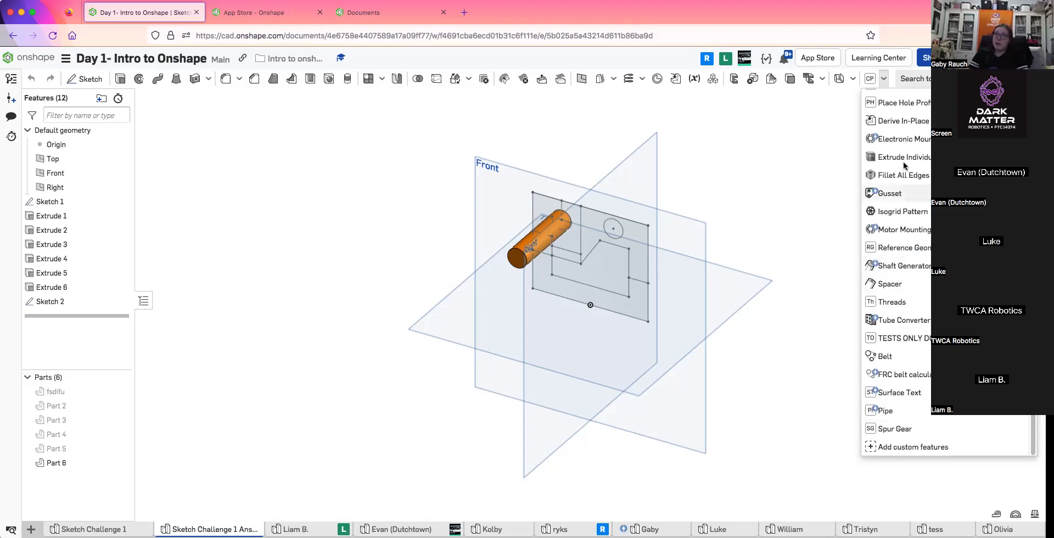
click(883, 79)
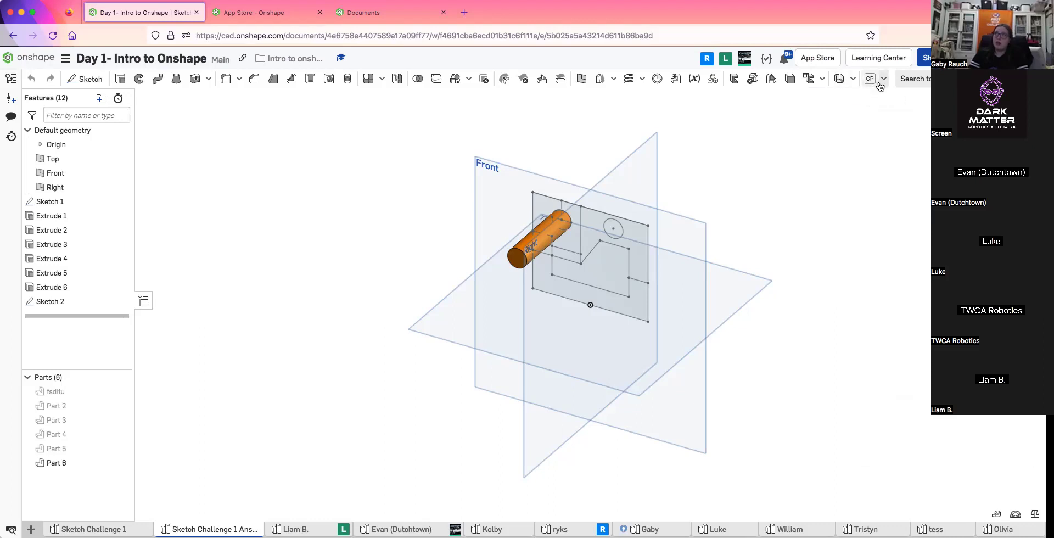
click(883, 78)
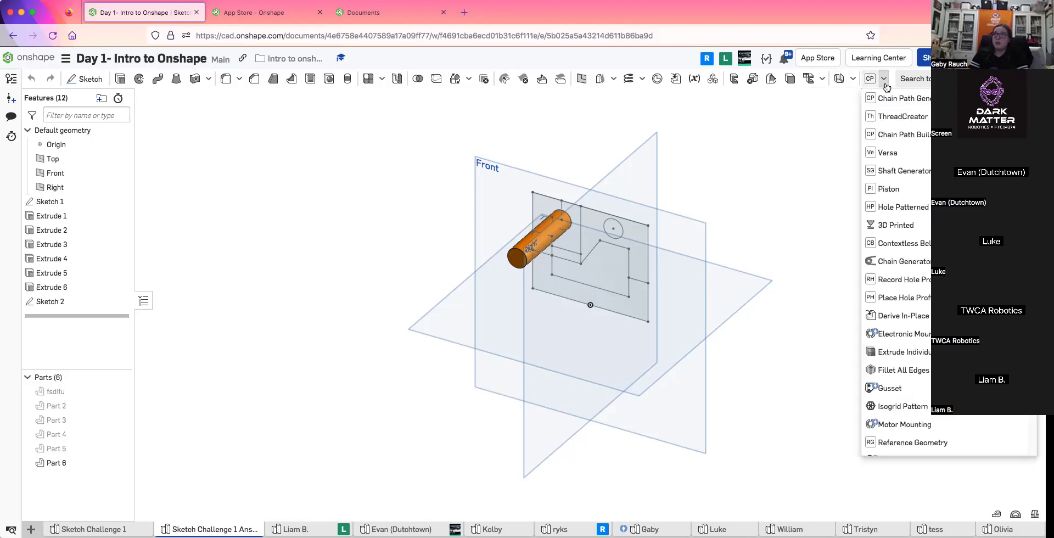
scroll(912, 330, down, 3)
click(903, 447)
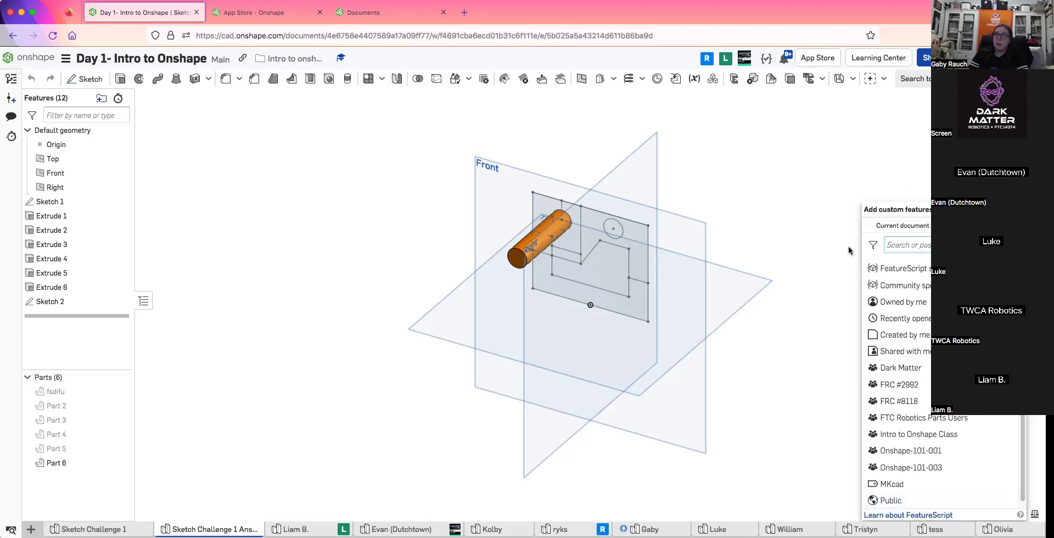
click(927, 245)
key(Escape)
click(882, 81)
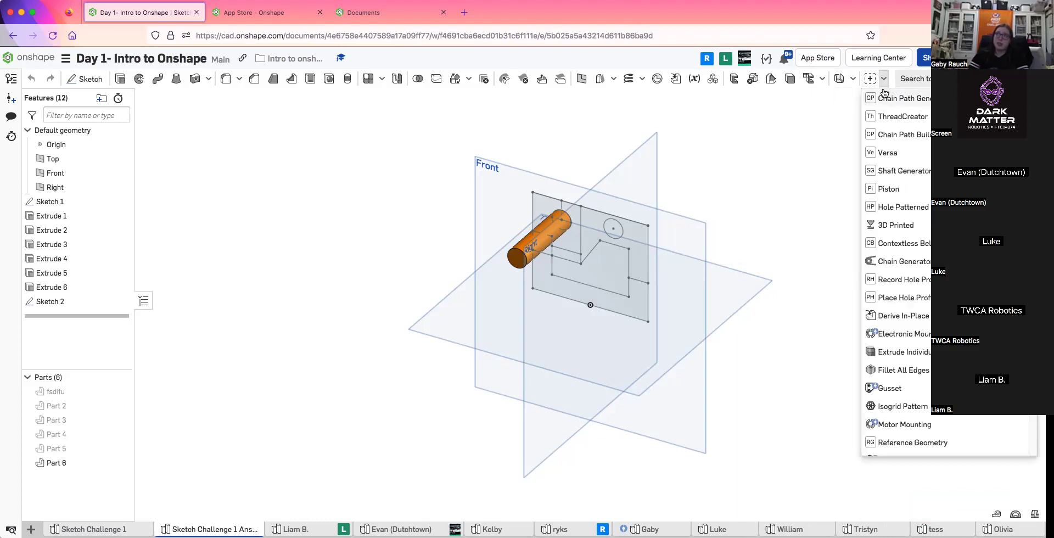
click(884, 98)
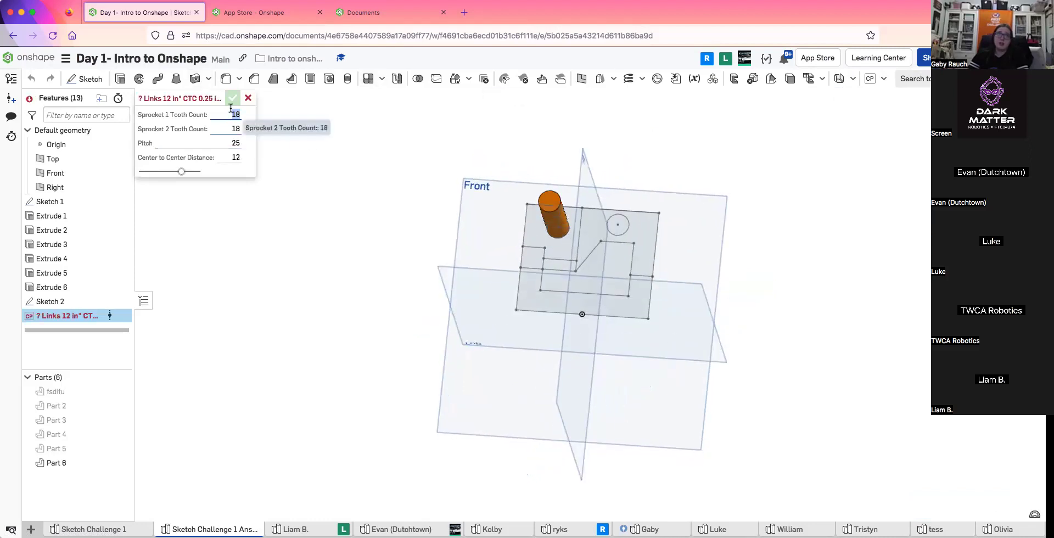
click(225, 127)
key(Tab)
key(Tab)
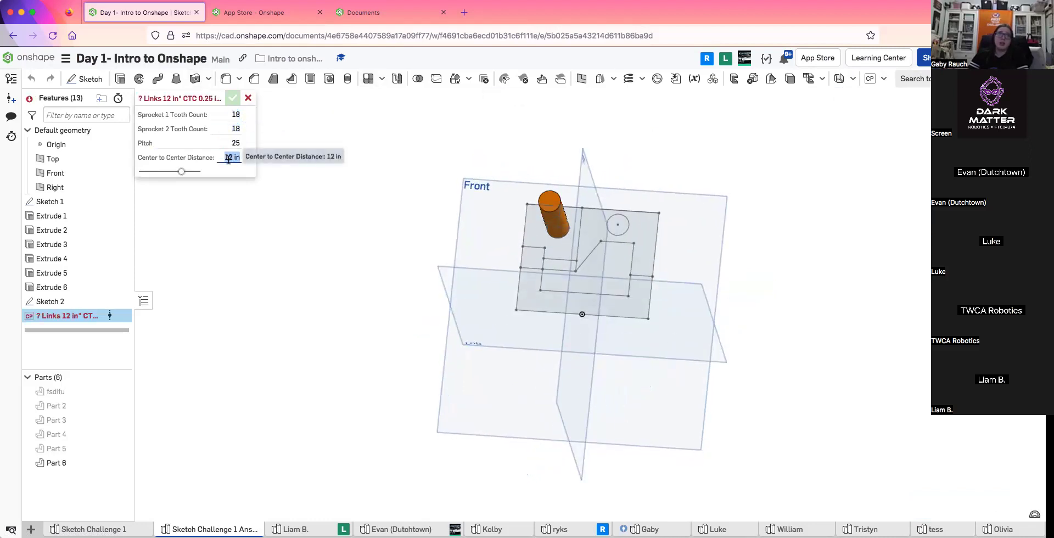
key(shift+Tab)
key(shift+Tab)
key(shift+Tab)
click(248, 98)
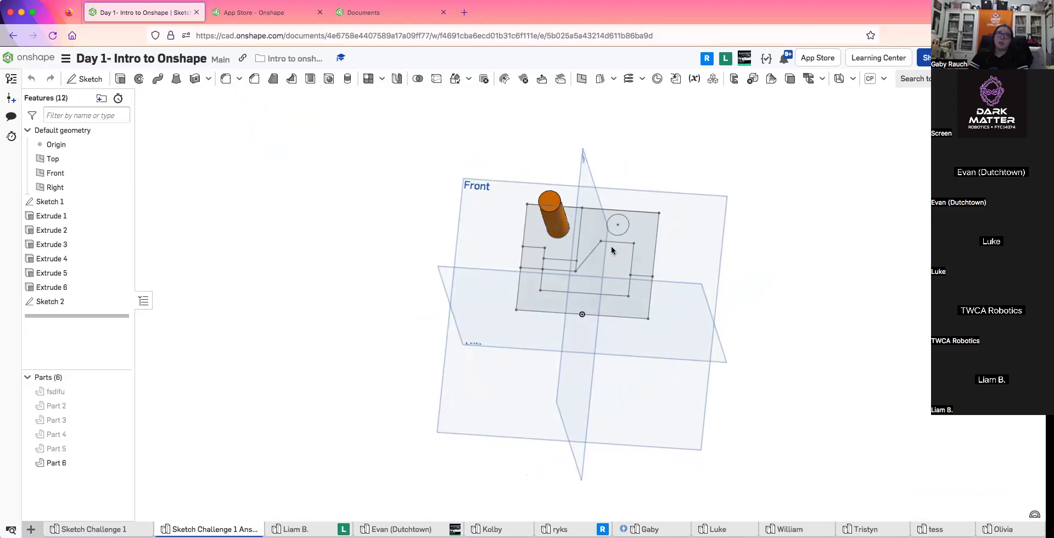
click(871, 79)
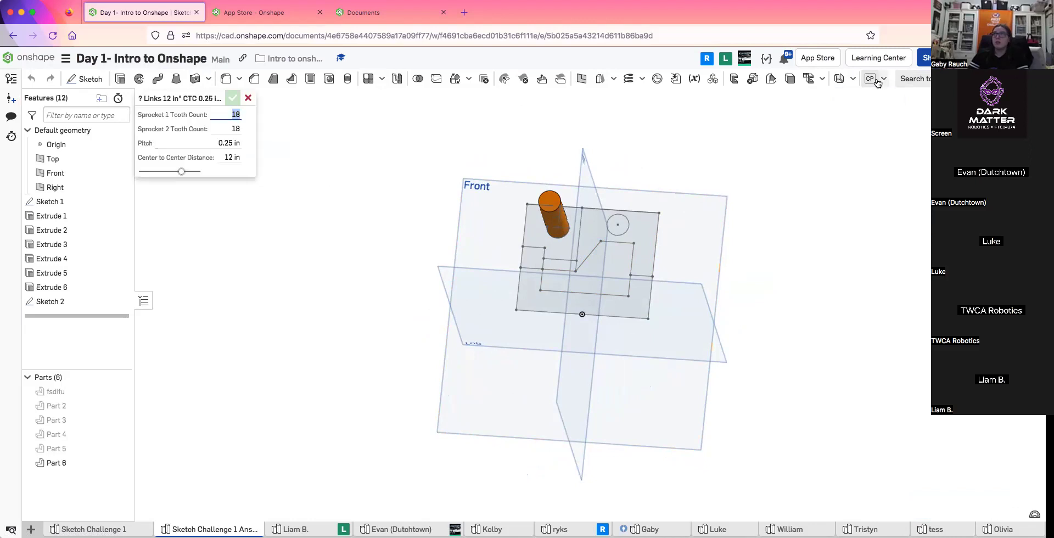
click(884, 79)
click(248, 98)
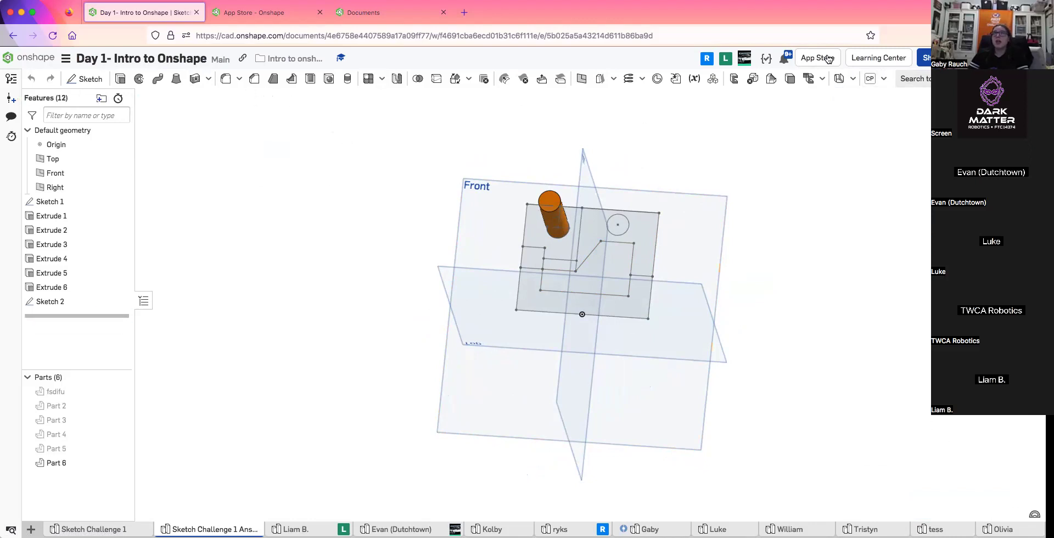
click(885, 79)
click(888, 81)
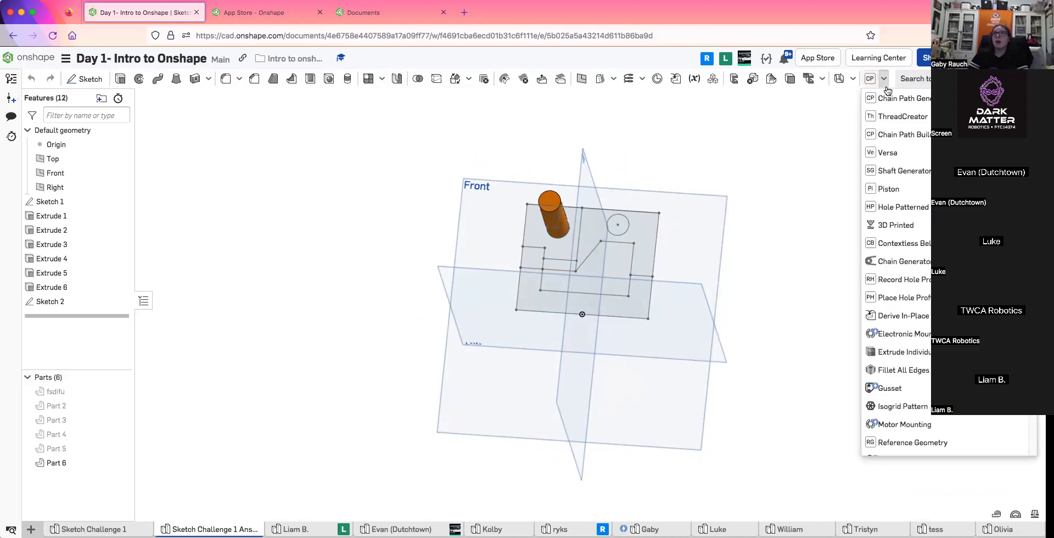
click(888, 116)
click(550, 199)
scroll(551, 198, up, 5)
mouse_move(550, 197)
right_down()
mouse_move(483, 188)
mouse_move(484, 120)
mouse_move(512, 135)
right_up()
mouse_move(541, 391)
right_down()
mouse_move(540, 403)
mouse_move(556, 324)
mouse_move(480, 300)
mouse_move(501, 308)
right_up()
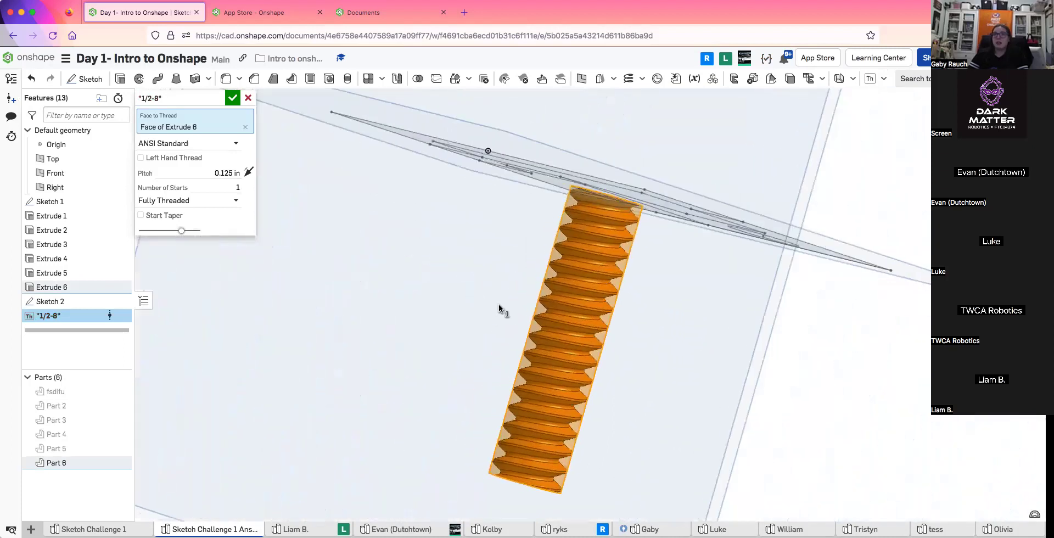
click(248, 98)
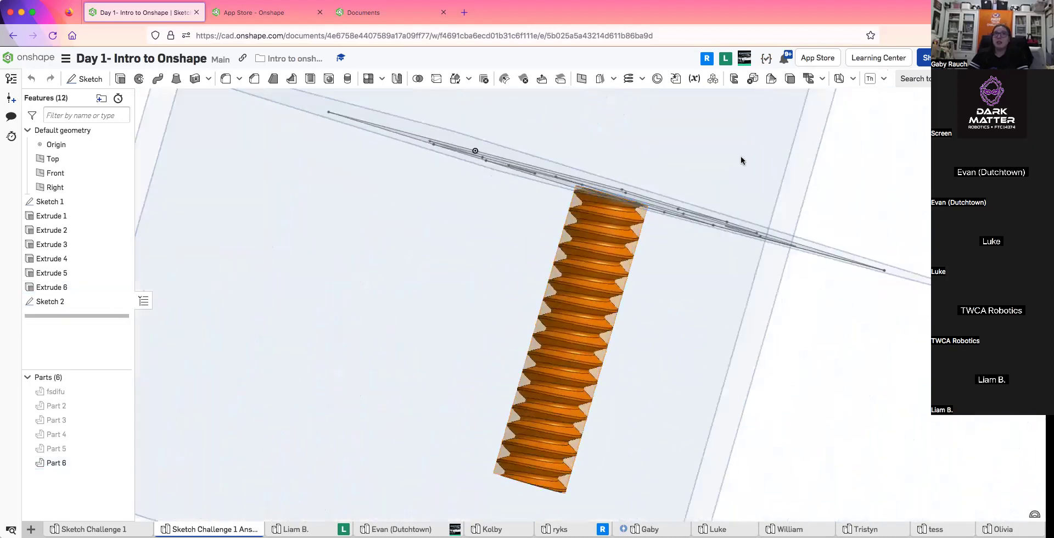
click(884, 79)
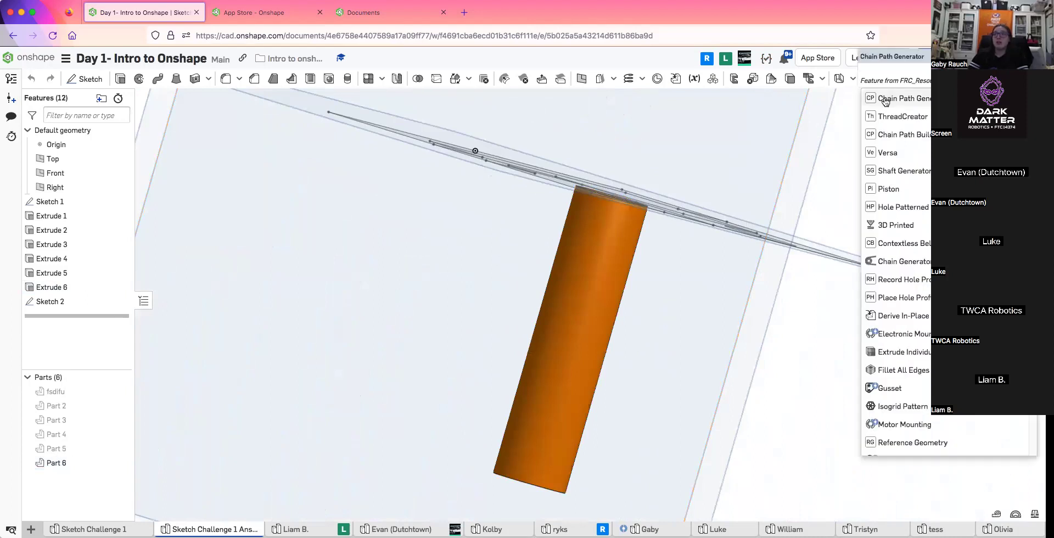
Start a Spur Gear custom feature and orbit around its gear preview
scroll(898, 222, down, 5)
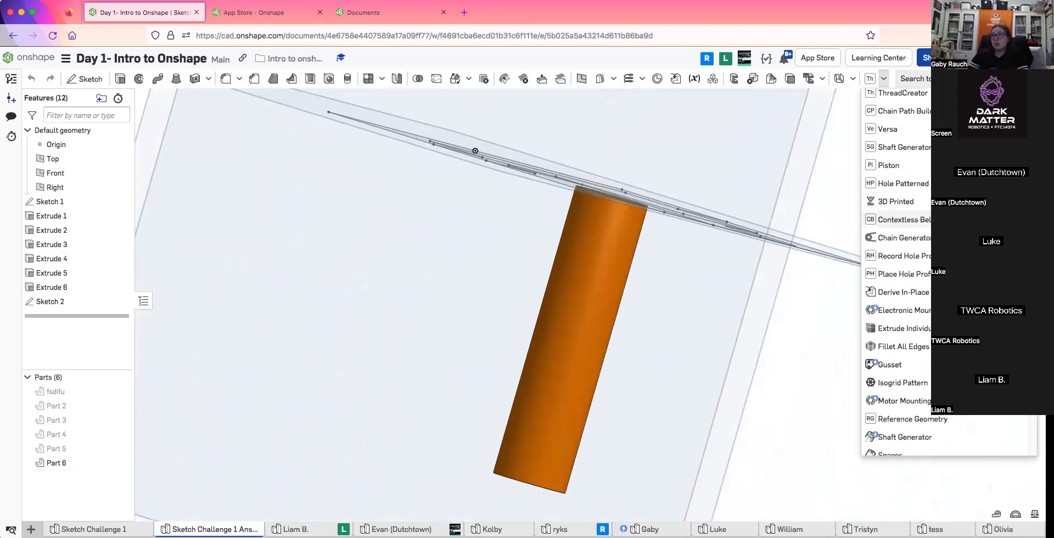
scroll(897, 274, down, 3)
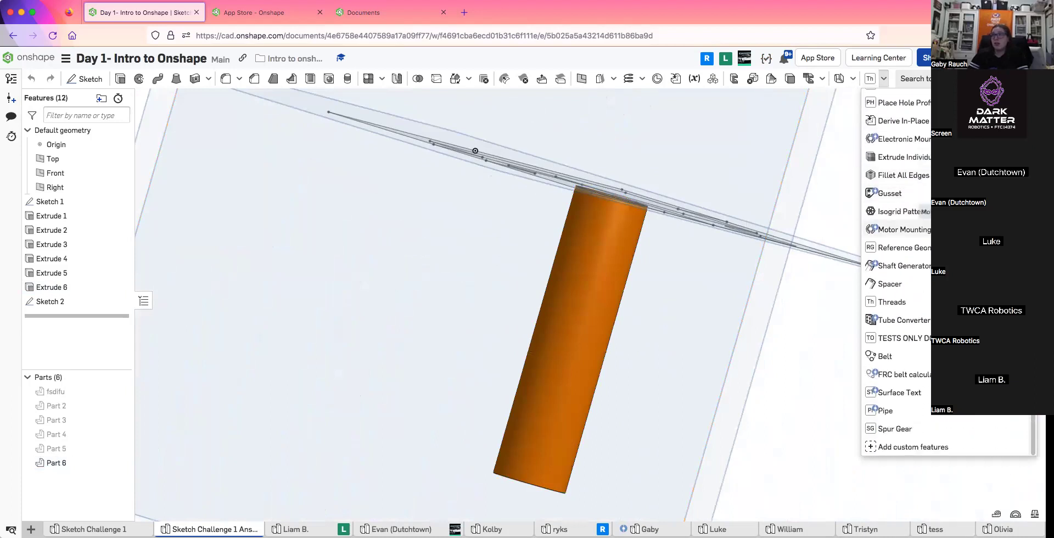
click(893, 429)
right_drag(703, 422, 589, 352)
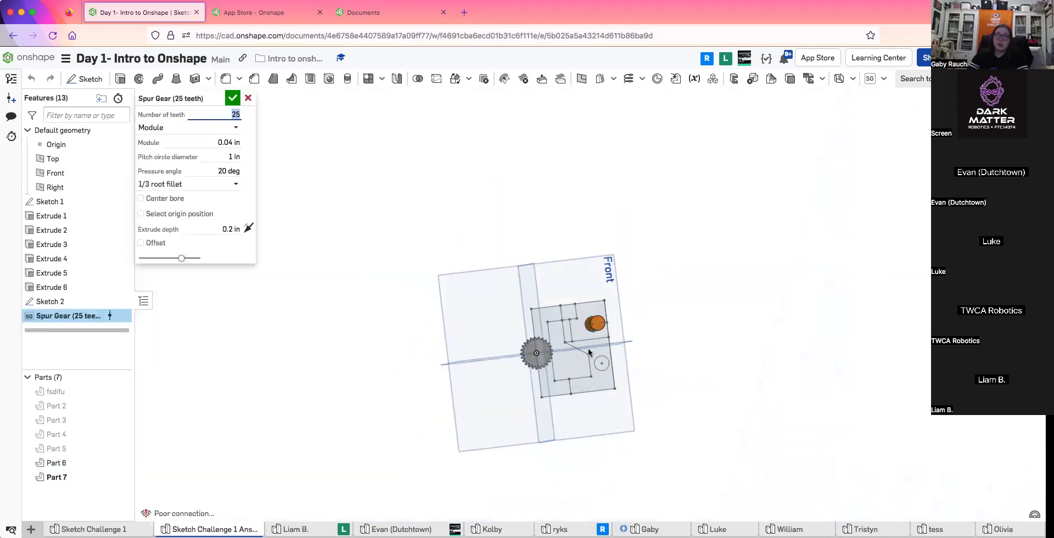
scroll(538, 368, up, 5)
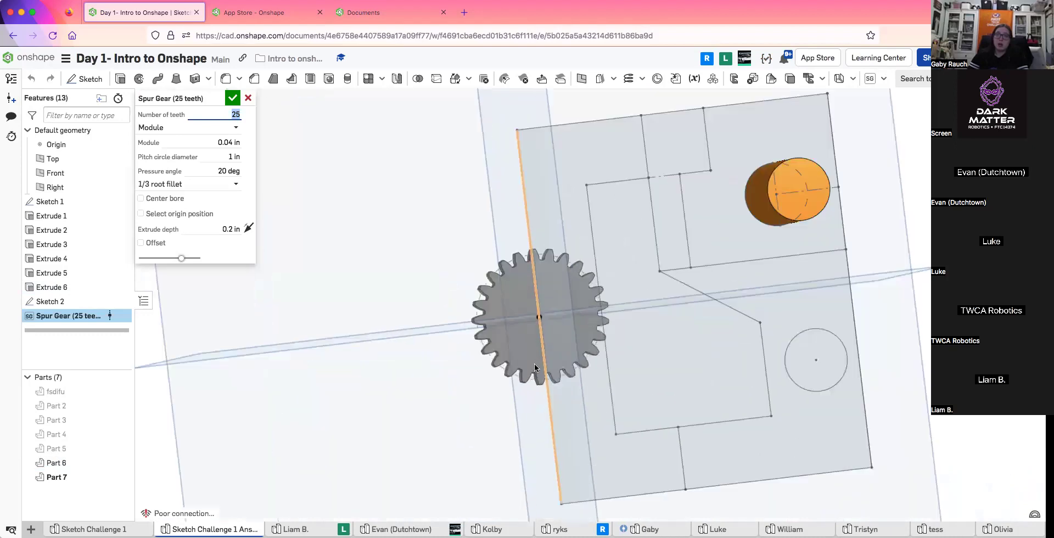
mouse_move(528, 362)
right_down()
mouse_move(537, 293)
mouse_move(558, 291)
mouse_move(535, 324)
mouse_move(532, 354)
right_up()
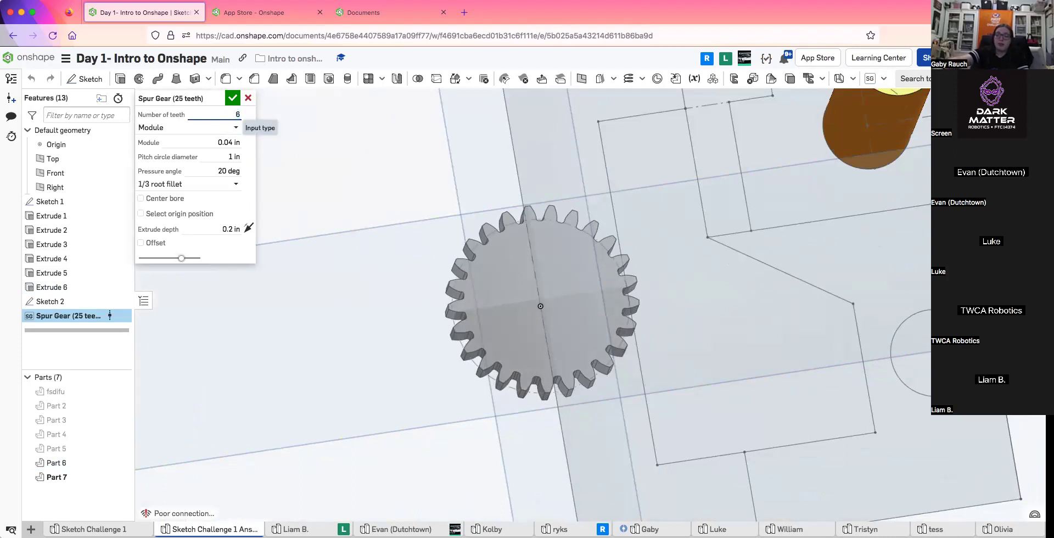
Set the pitch circle diameter to 5 in and confirm the 68-tooth gear
click(219, 159)
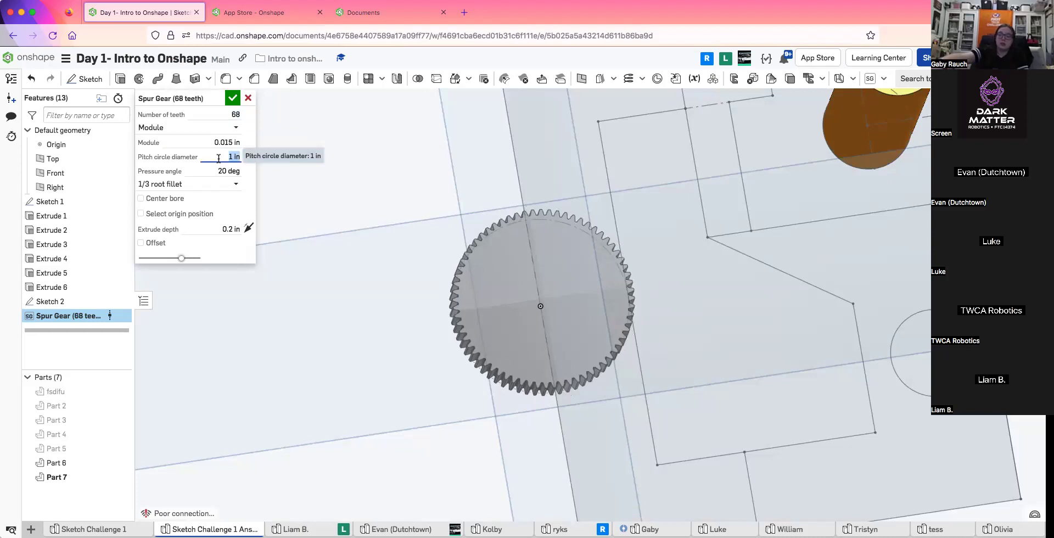
text(5)
key(Return)
scroll(505, 303, down, 5)
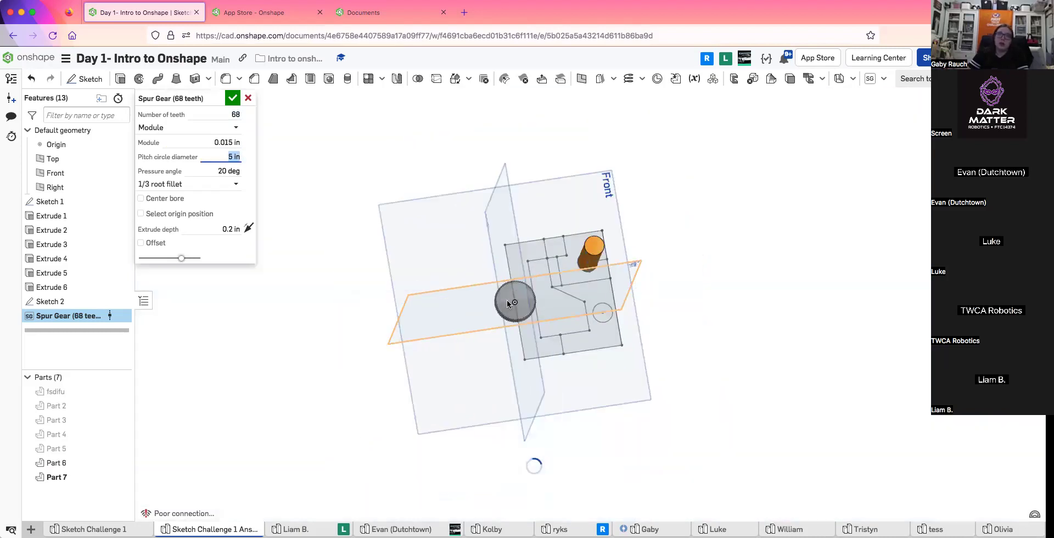
scroll(508, 303, up, 5)
right_drag(518, 302, 489, 302)
click(233, 98)
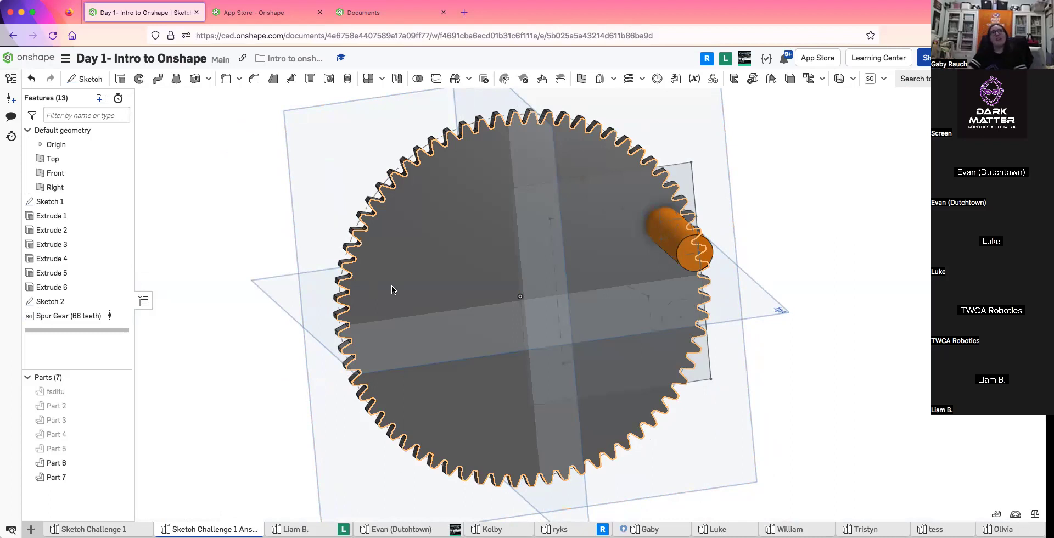
Switch to the Sketch Challenge 1 tab and open Sketch 1 in top view
click(734, 158)
right_drag(744, 159, 799, 148)
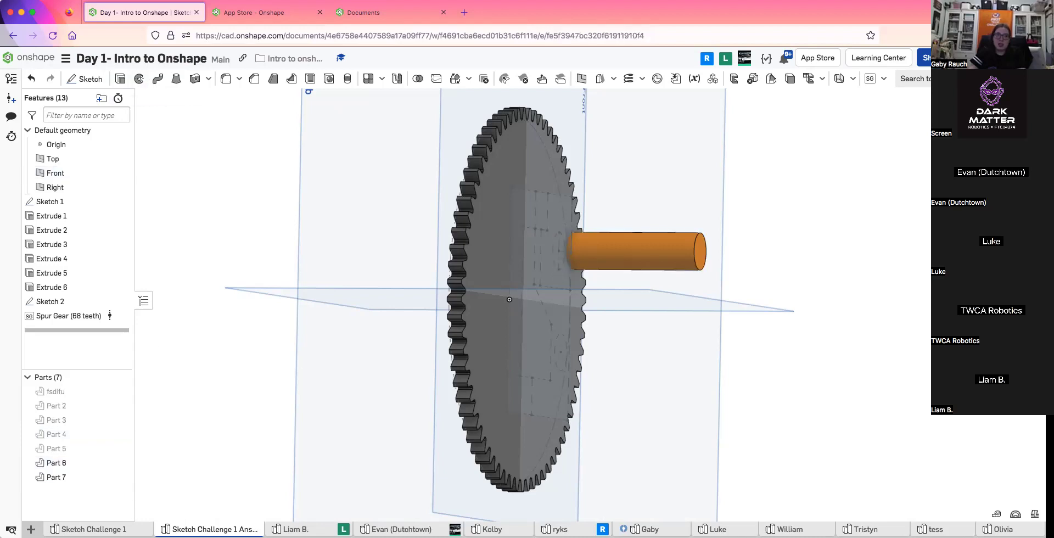
click(143, 528)
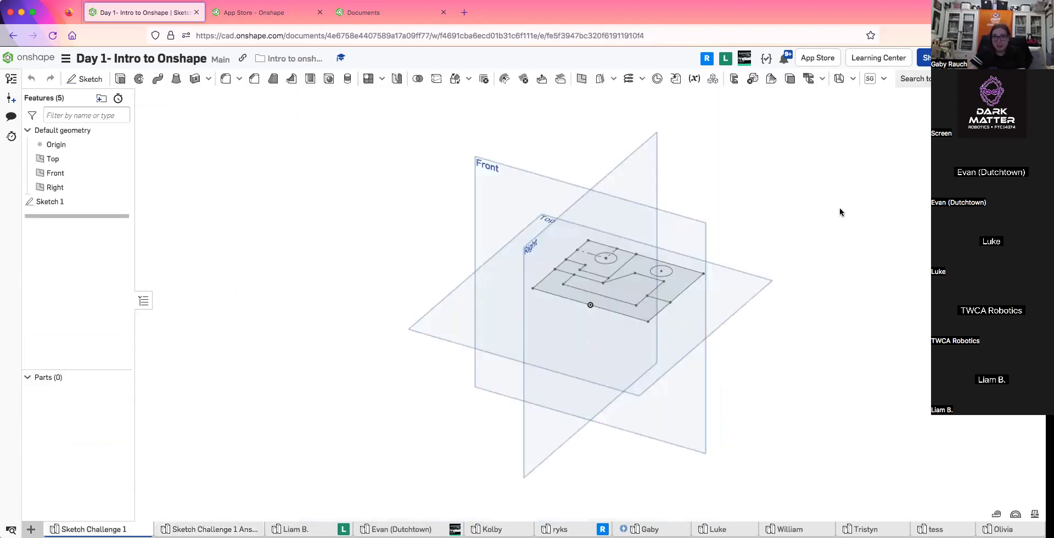
key(shift+5)
click(77, 201)
double_click(680, 170)
key(f)
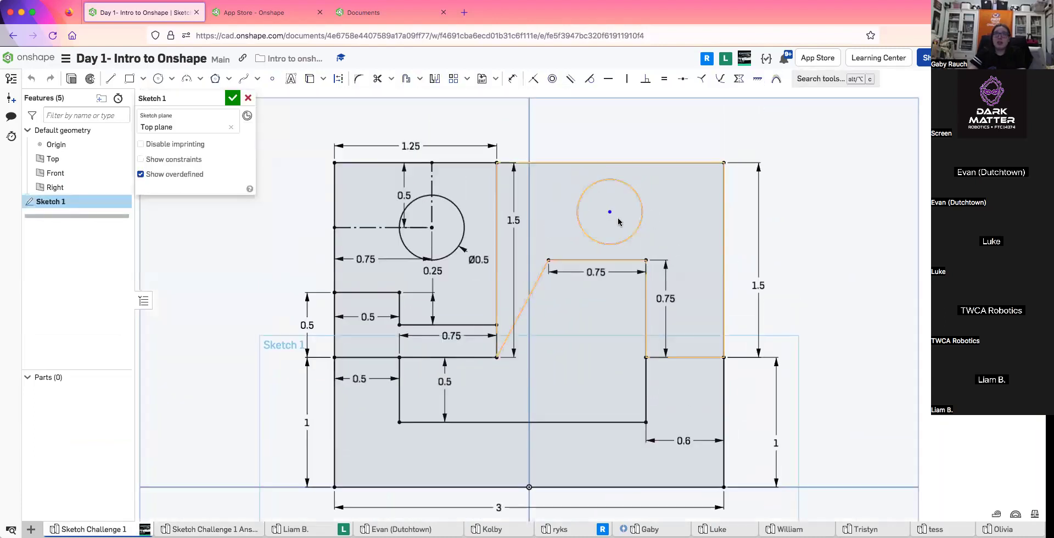
Delete the loose right-hand circle and finish the sketch
drag(611, 210, 635, 207)
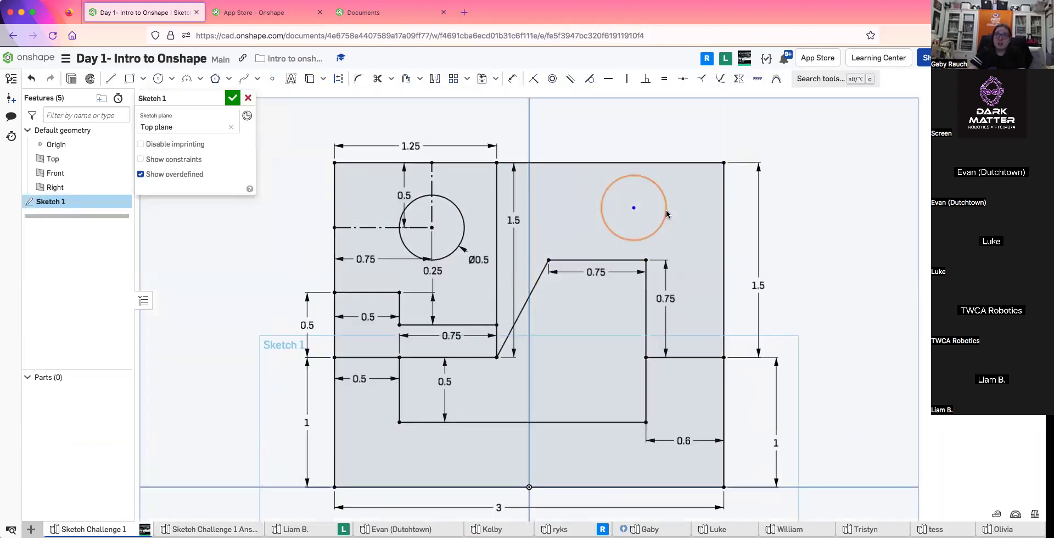
click(667, 214)
key(Delete)
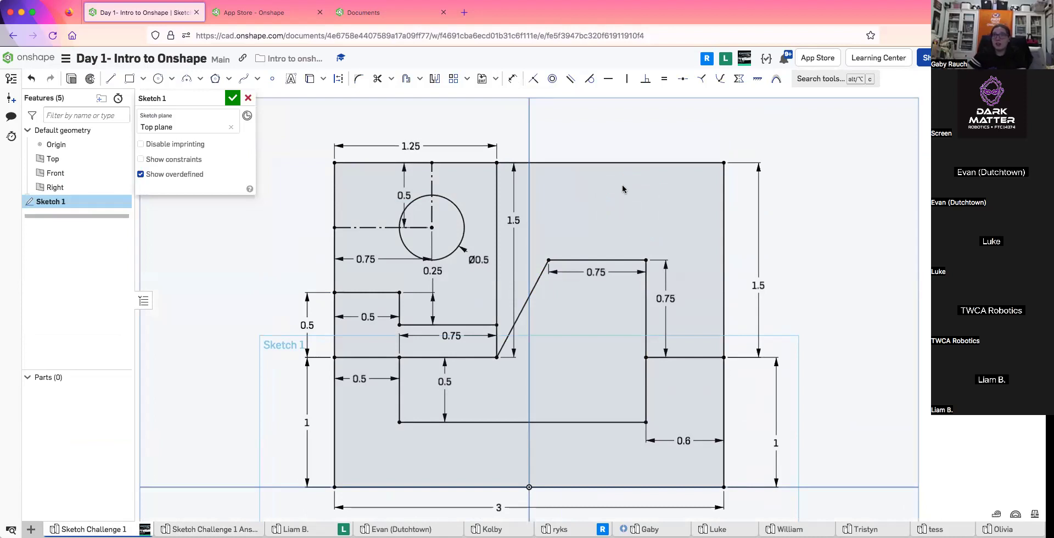
scroll(436, 275, up, 3)
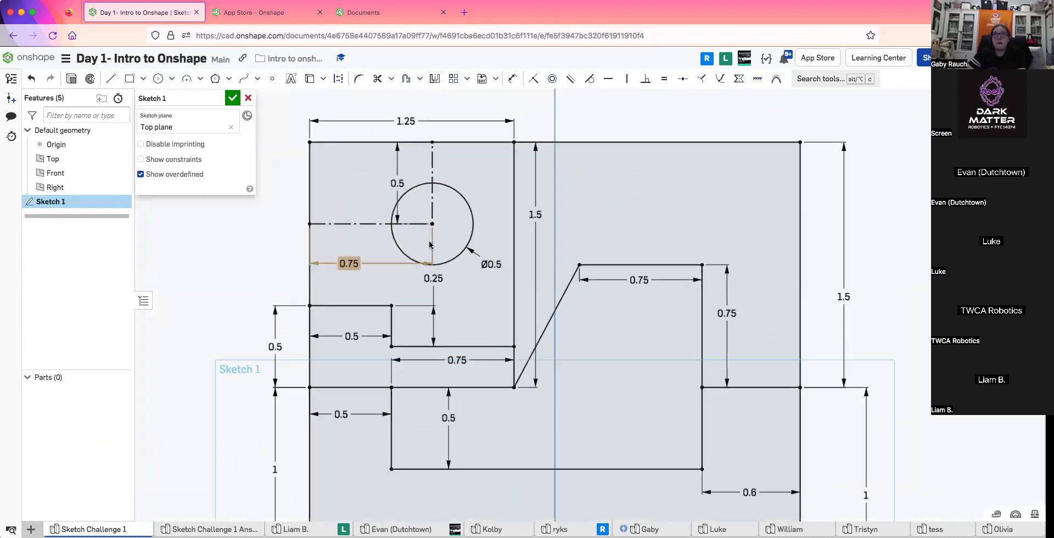
scroll(443, 299, down, 5)
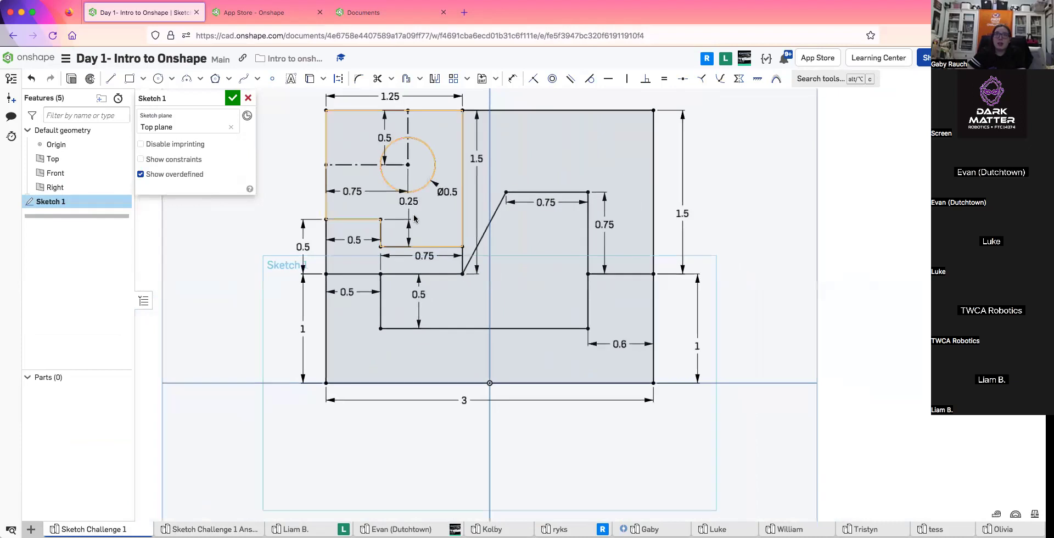
click(233, 96)
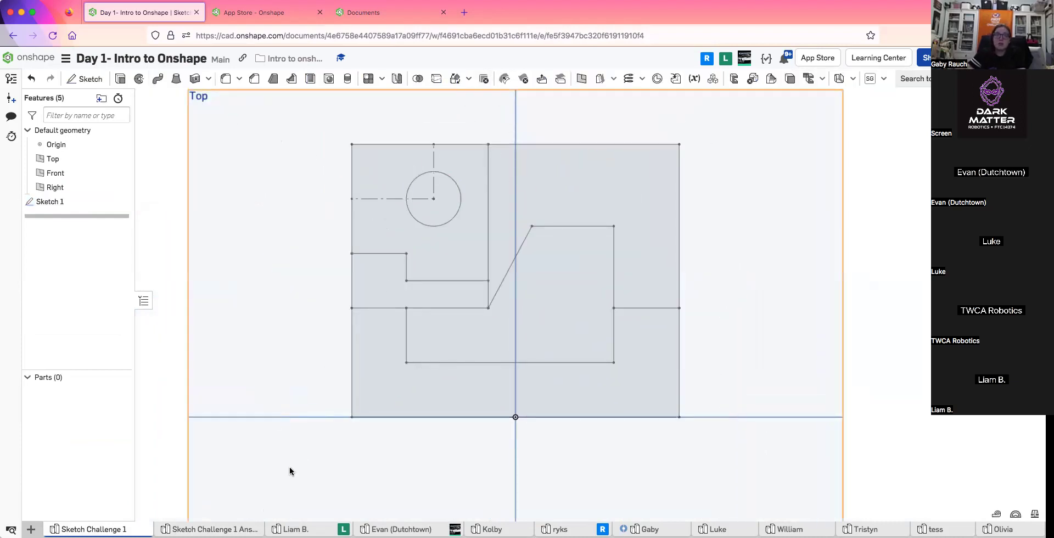
In the Sketch Challenge 1 Answer tab, delete the Spur Gear feature and reopen Sketch 1
click(214, 529)
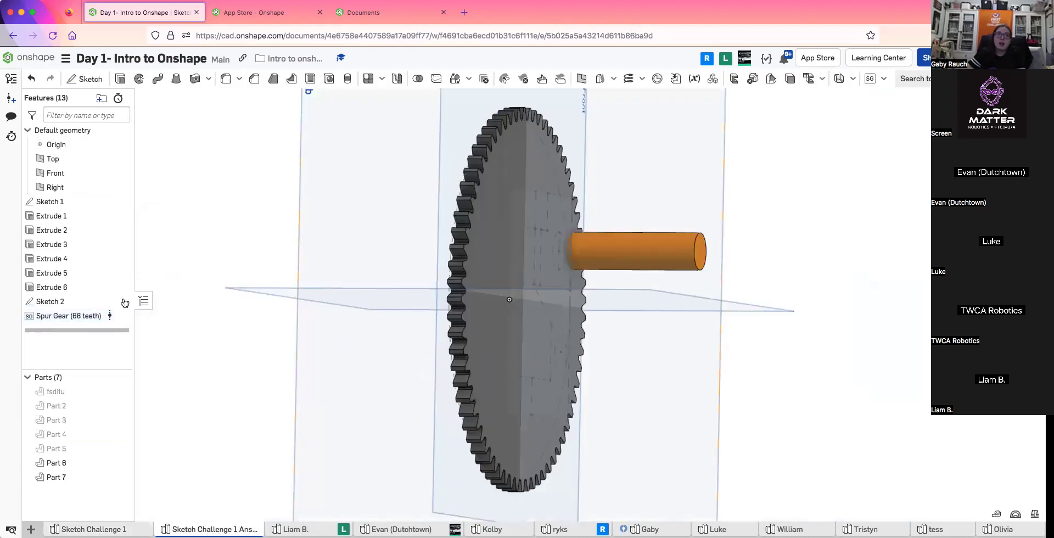
scroll(348, 418, down, 3)
right_drag(349, 418, 25, 418)
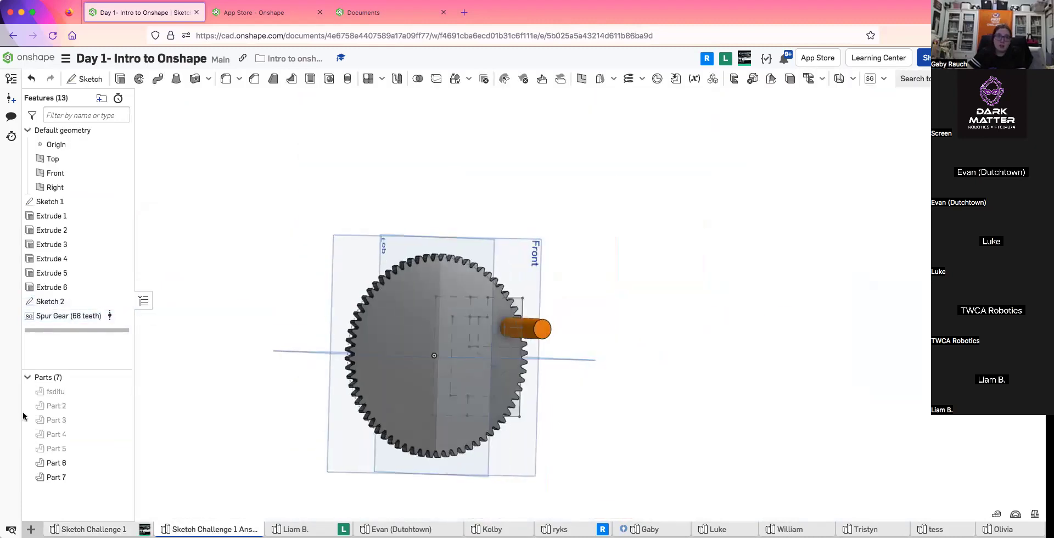
click(83, 318)
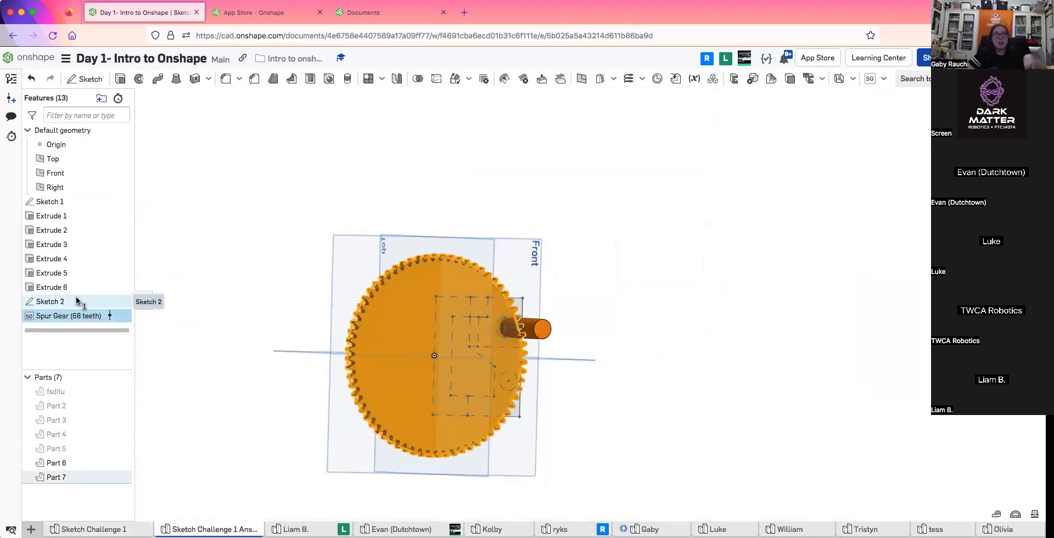
key(Delete)
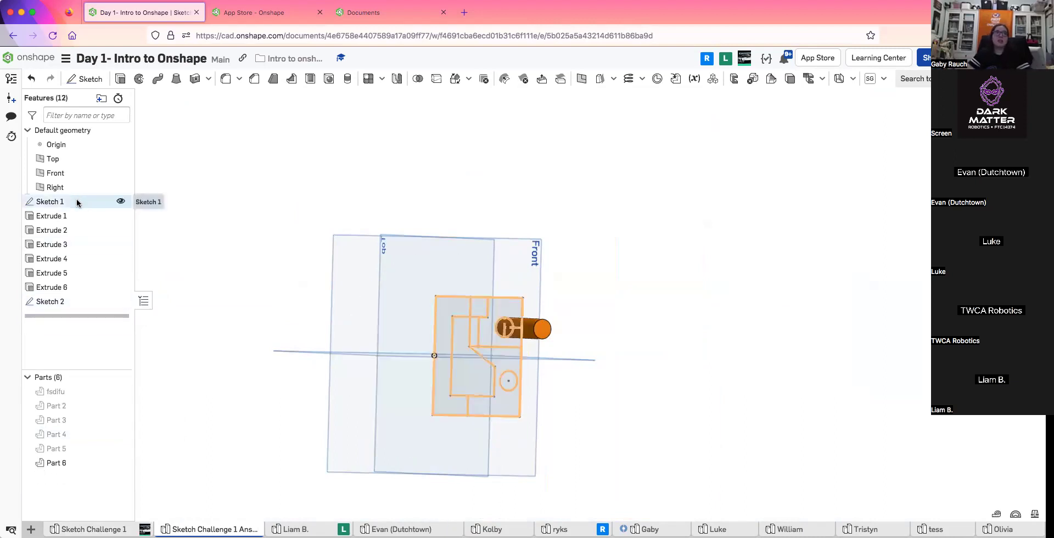
click(77, 202)
double_click(409, 327)
Delete the extra circle at the upper right of Sketch 1
key(n)
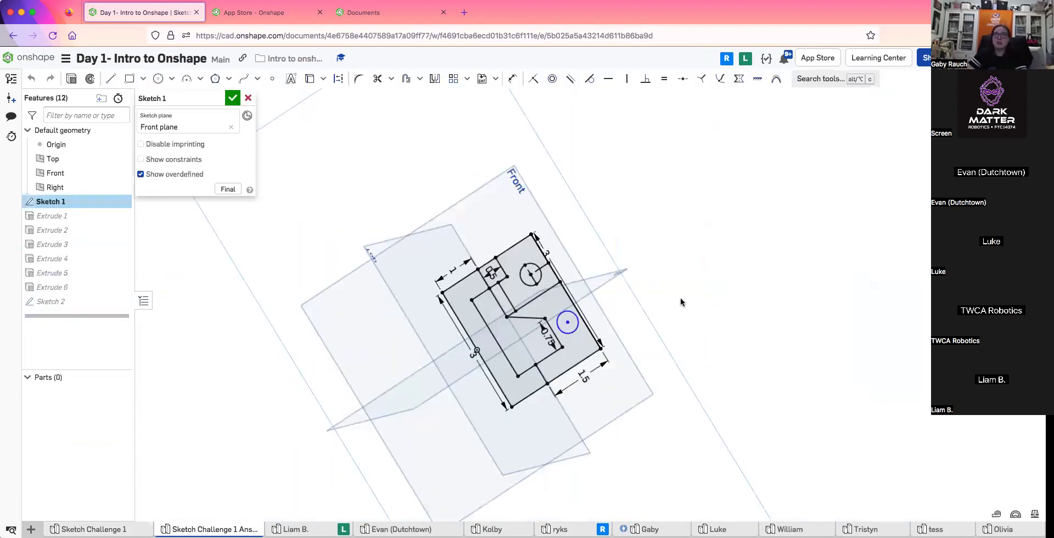
key(f)
click(609, 213)
key(Delete)
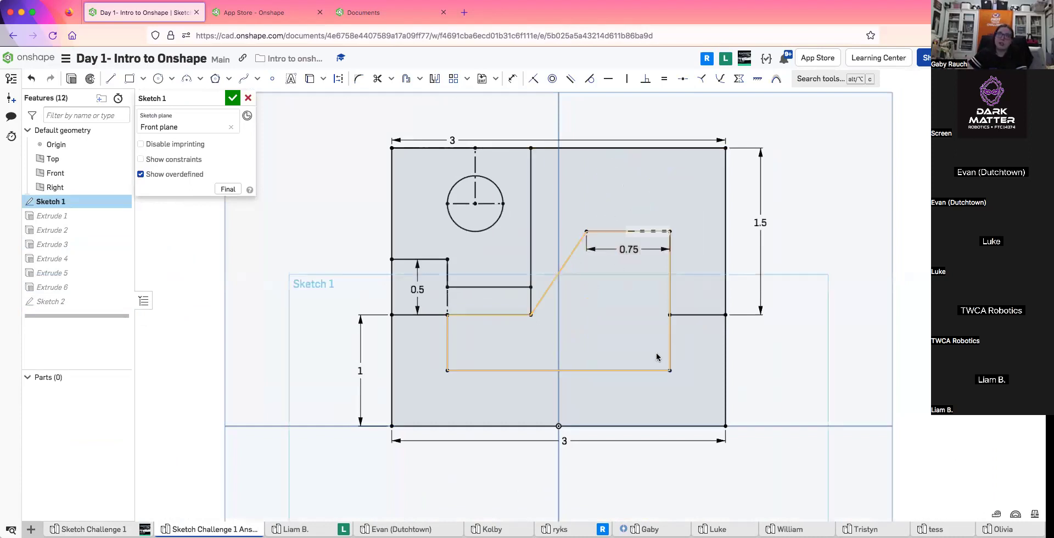
Reposition the 0.5, 1.5 and 1 dimensions into a tidier layout
scroll(658, 355, down, 1)
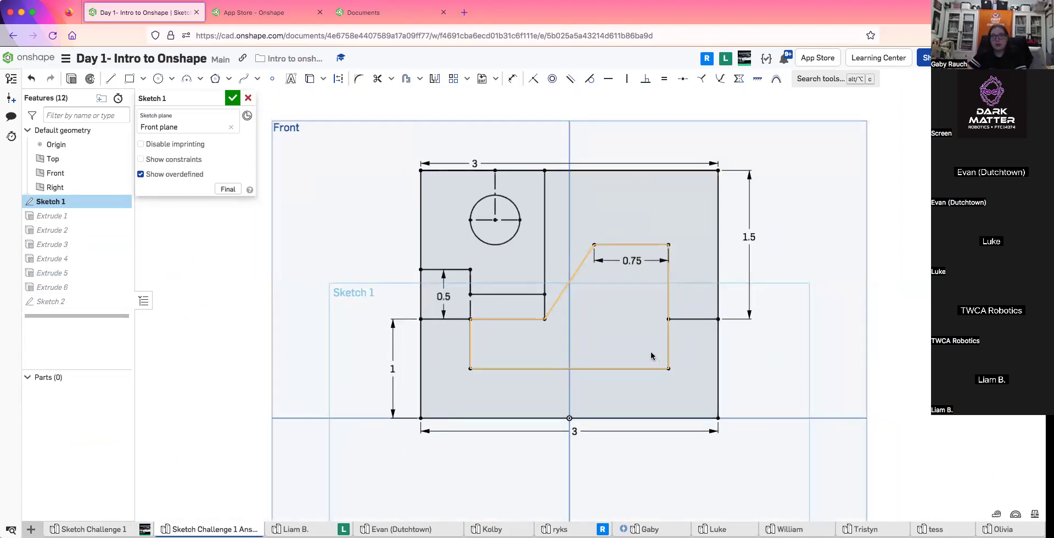
drag(443, 296, 407, 298)
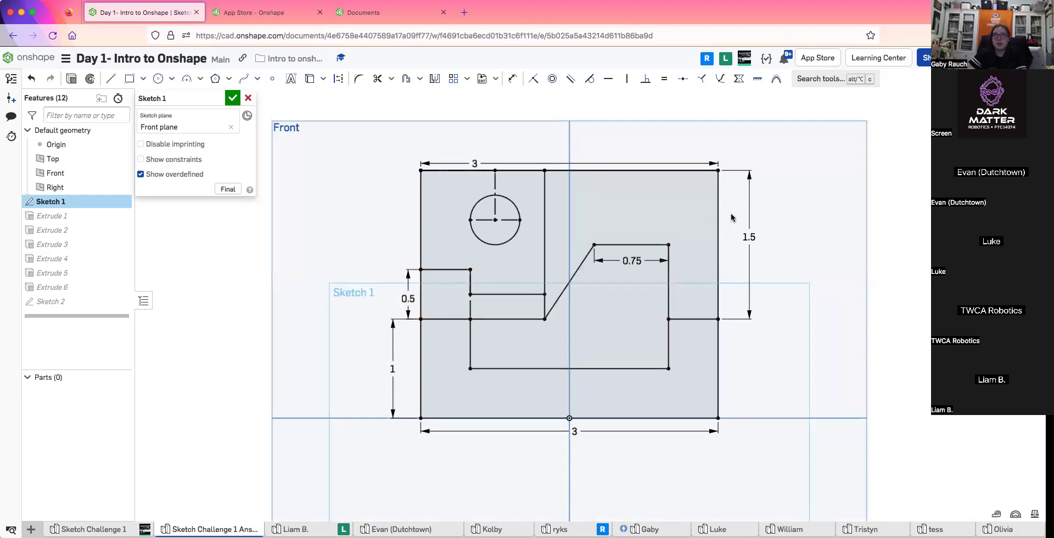
drag(749, 298, 737, 298)
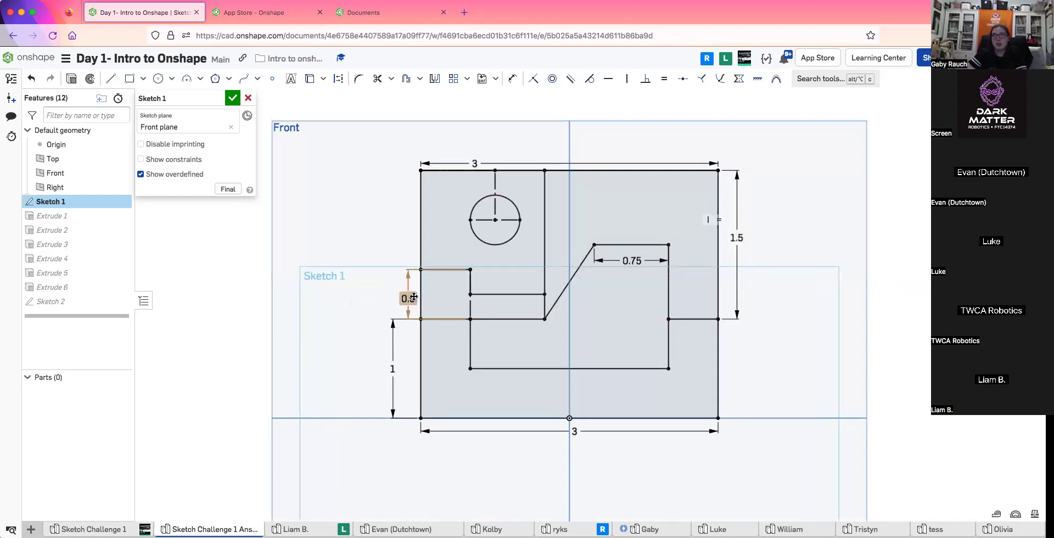
drag(396, 369, 407, 370)
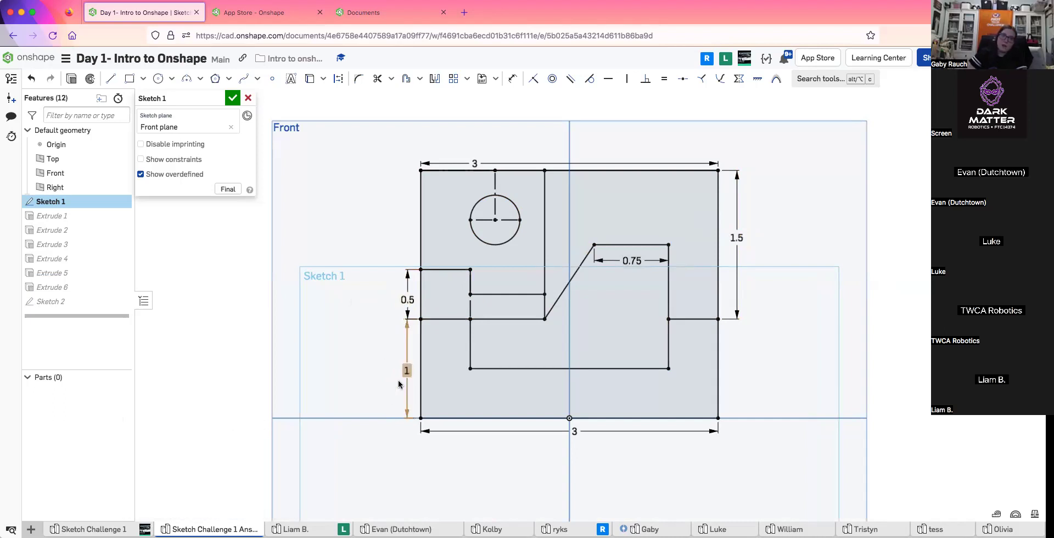
scroll(395, 343, up, 5)
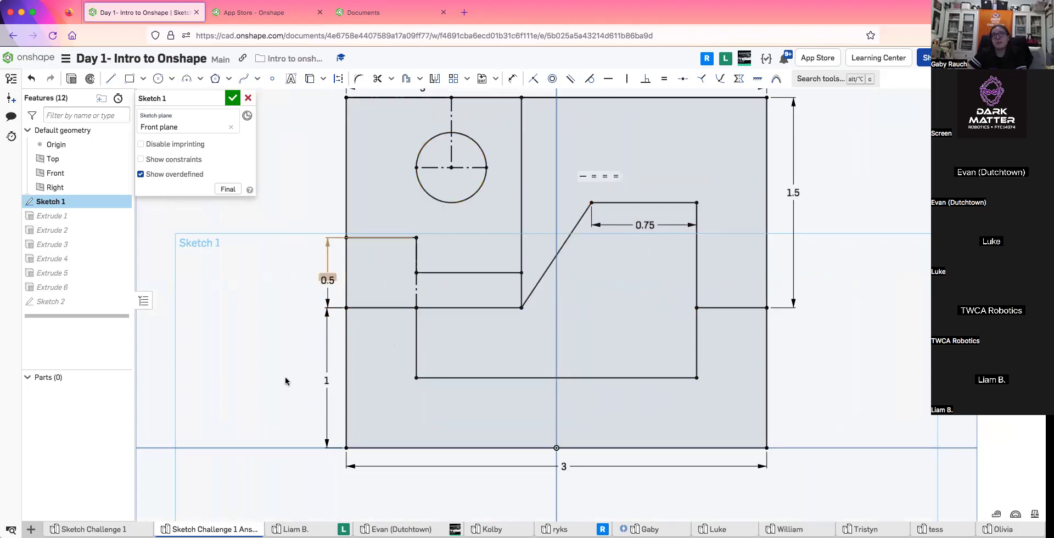
scroll(291, 393, down, 5)
scroll(330, 373, up, 2)
scroll(357, 352, up, 3)
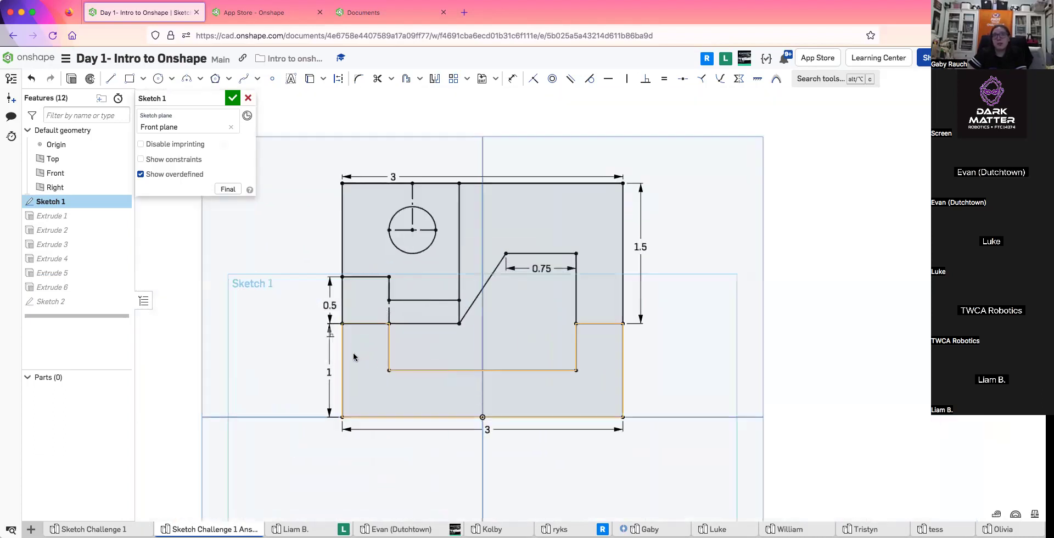
Switch to the Sketch Challenge 1 document and zoom and pan around its Sketch 1 profile
click(93, 529)
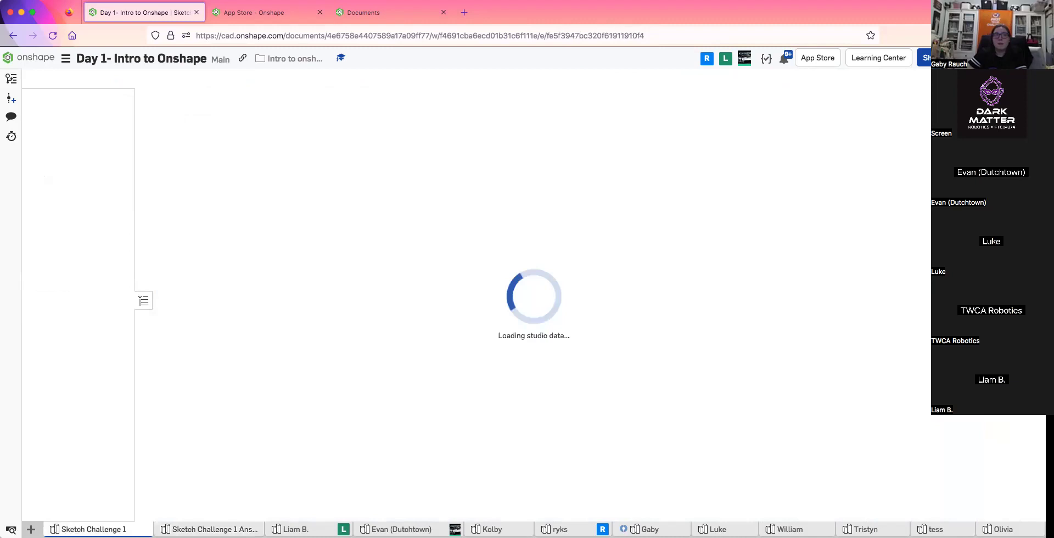
scroll(379, 403, down, 3)
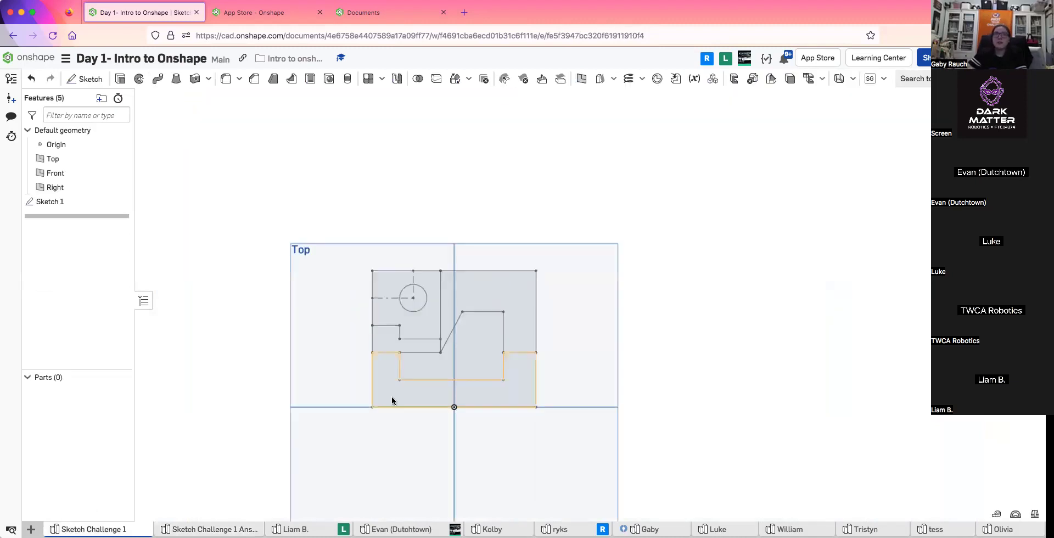
scroll(392, 402, up, 5)
scroll(391, 401, down, 1)
scroll(372, 423, up, 2)
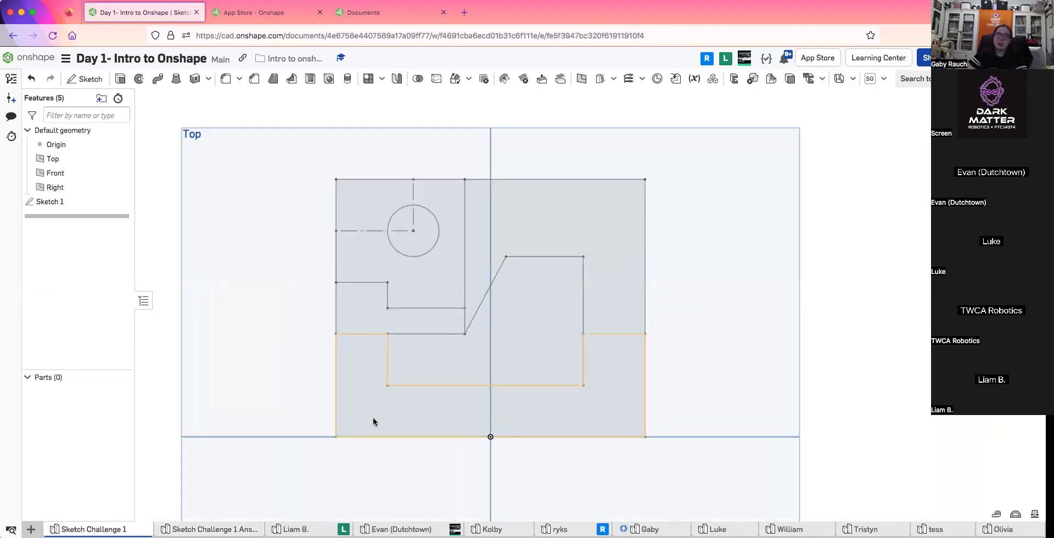
middle_drag(366, 428, 352, 440)
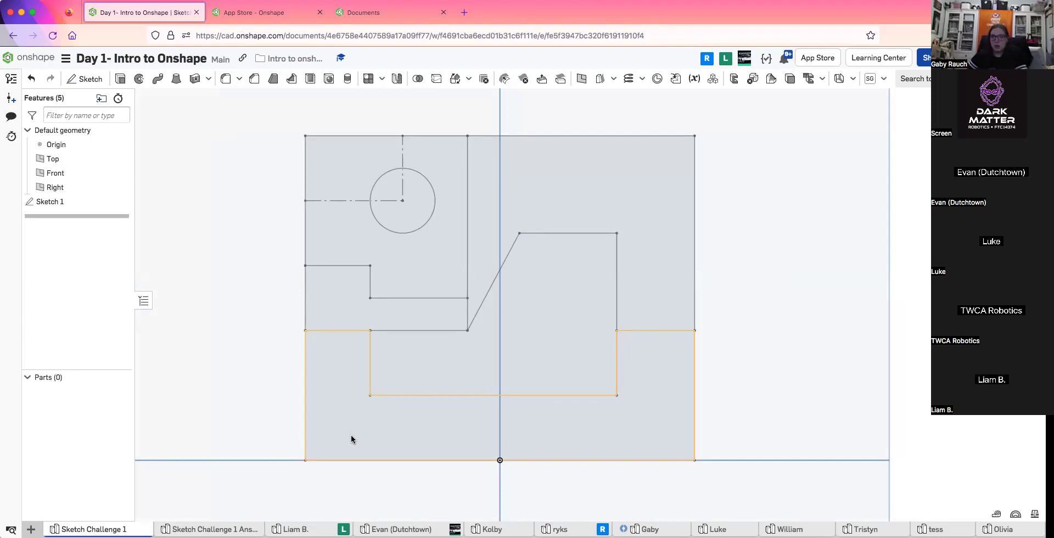
scroll(482, 262, down, 6)
scroll(480, 264, up, 5)
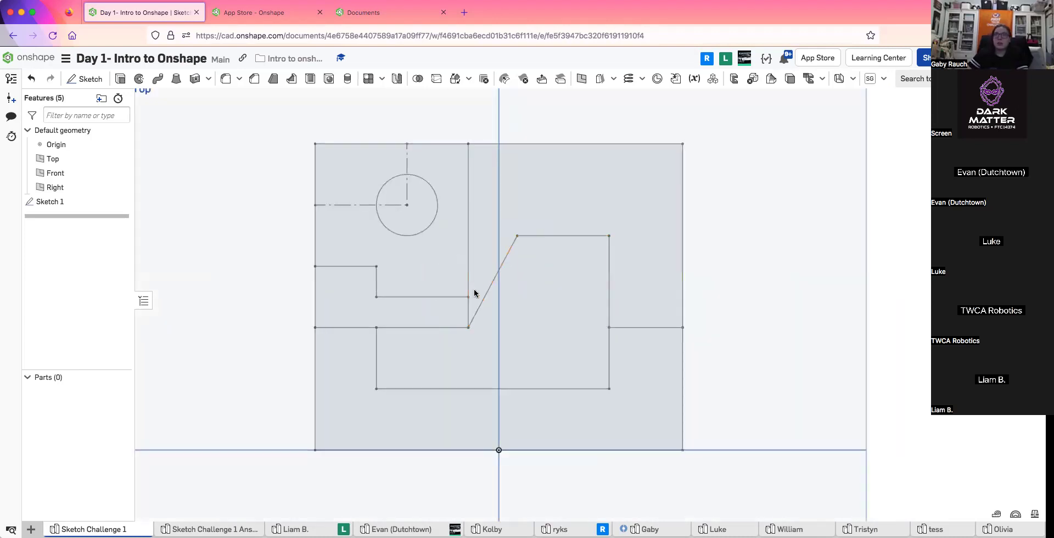
scroll(474, 293, up, 1)
scroll(473, 294, down, 1)
scroll(478, 285, up, 1)
scroll(485, 270, up, 1)
scroll(483, 277, down, 1)
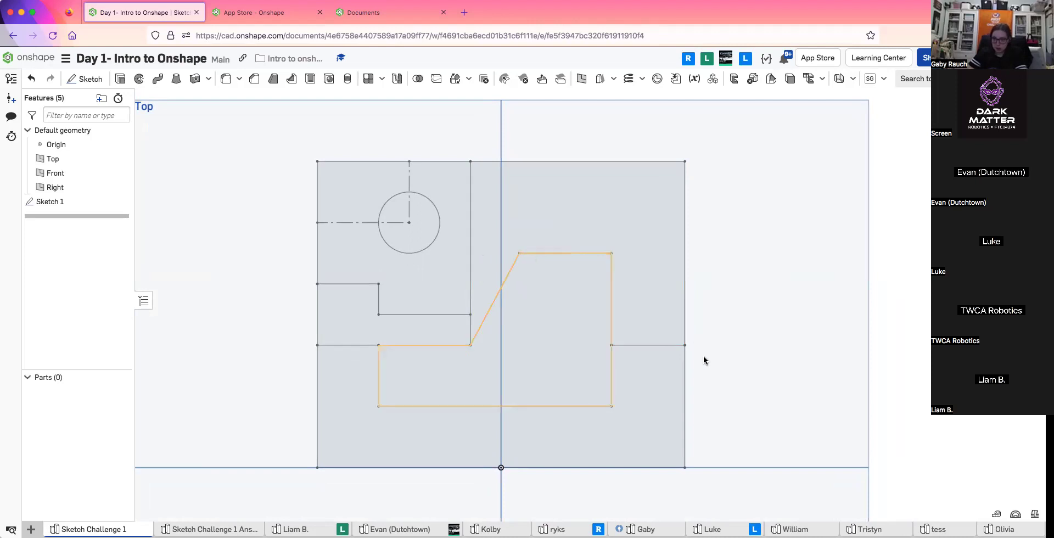
middle_drag(696, 370, 672, 364)
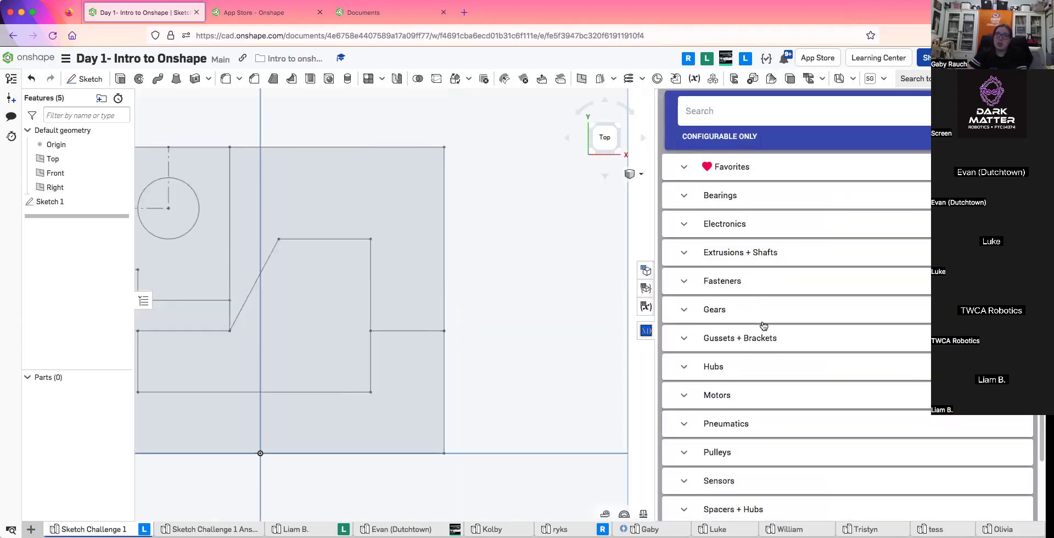
Expand the Sprockets category to find Sprocket (Configurable)
scroll(764, 326, down, 2)
scroll(764, 326, up, 2)
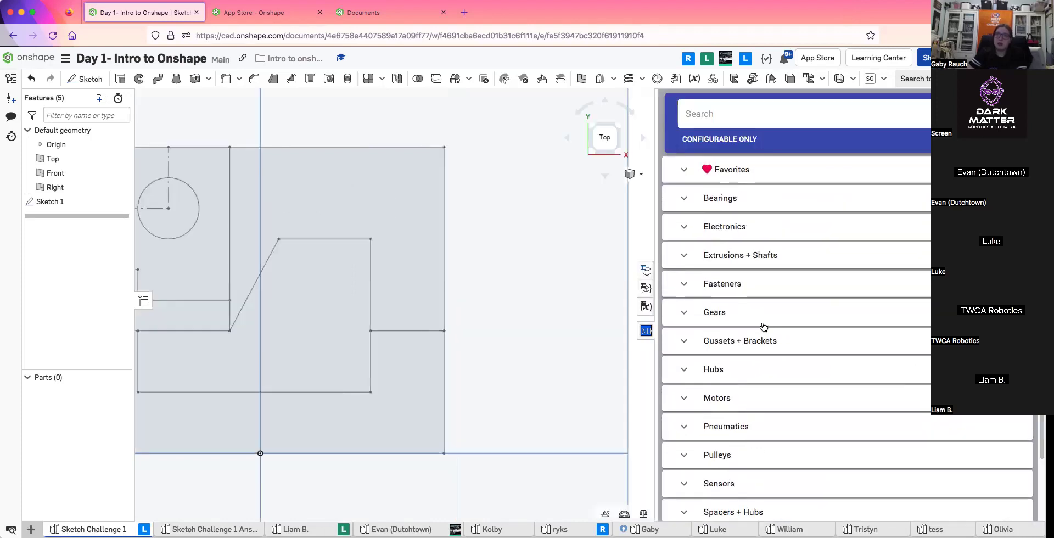
scroll(764, 326, down, 2)
scroll(764, 326, up, 1)
scroll(764, 326, down, 1)
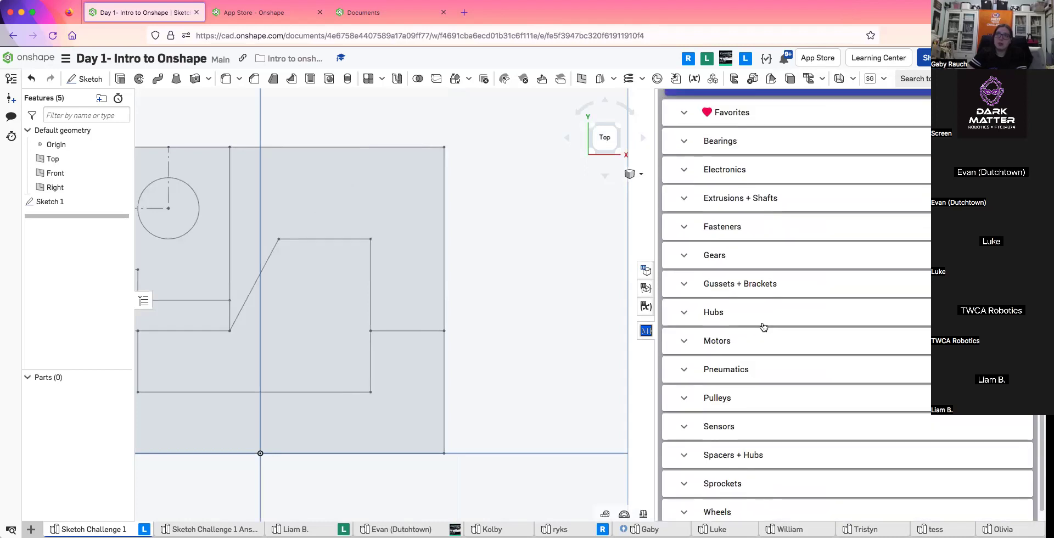
scroll(717, 163, up, 1)
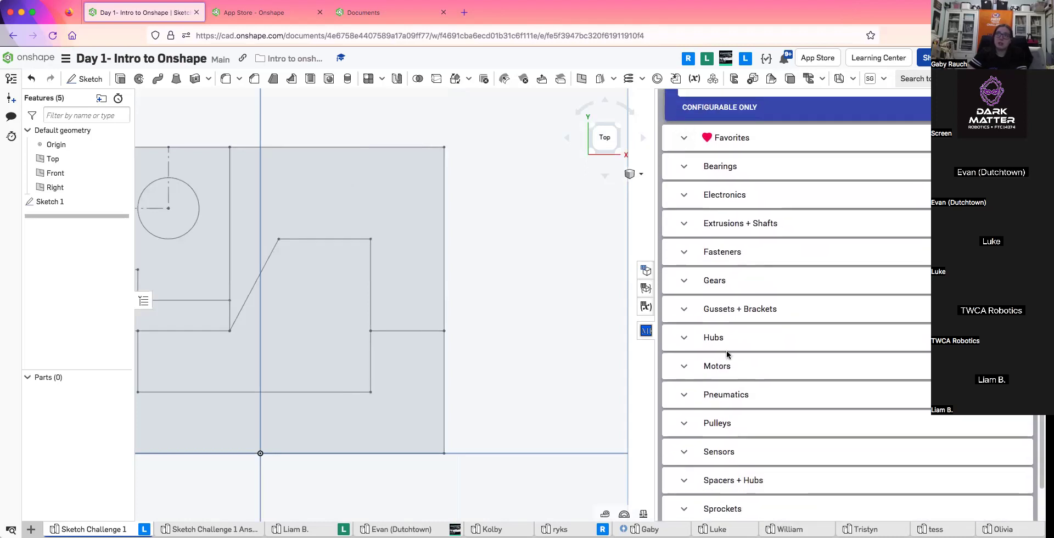
scroll(726, 355, down, 1)
click(685, 474)
Confirm Sprocket (Configurable) is listed under Favorites, then close the parts library
scroll(690, 476, down, 10)
scroll(693, 475, down, 15)
scroll(692, 475, down, 10)
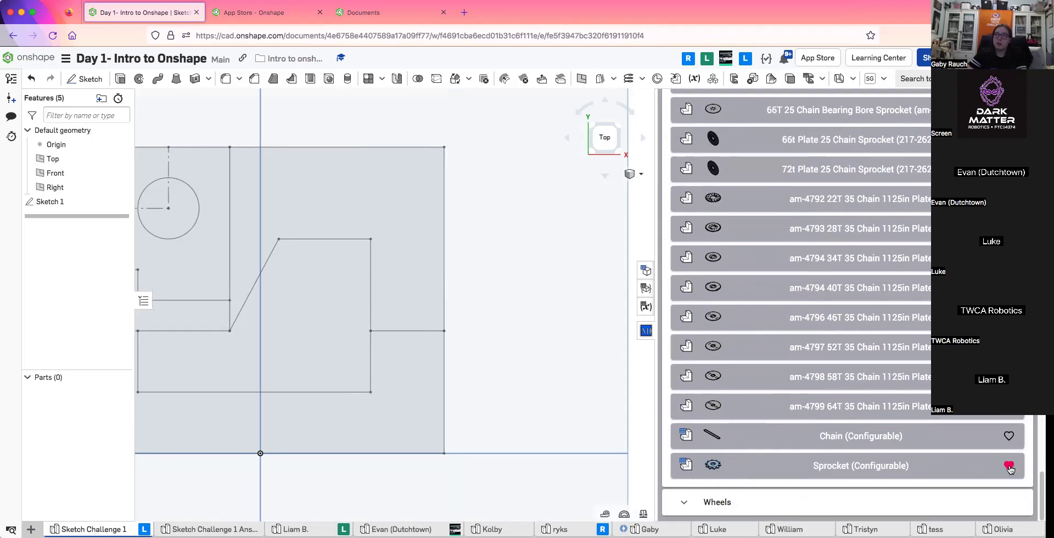
scroll(834, 344, up, 10)
scroll(832, 344, up, 10)
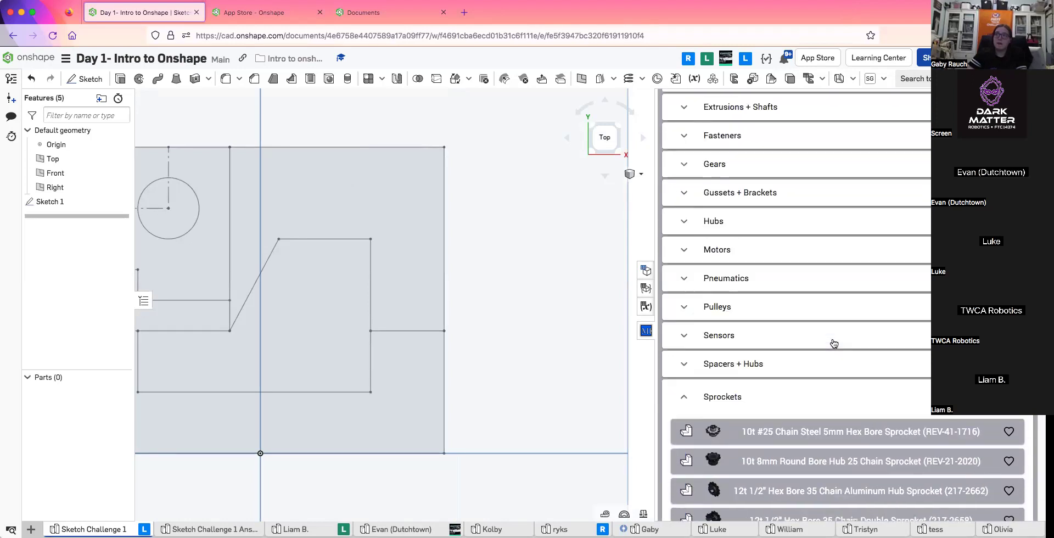
click(685, 172)
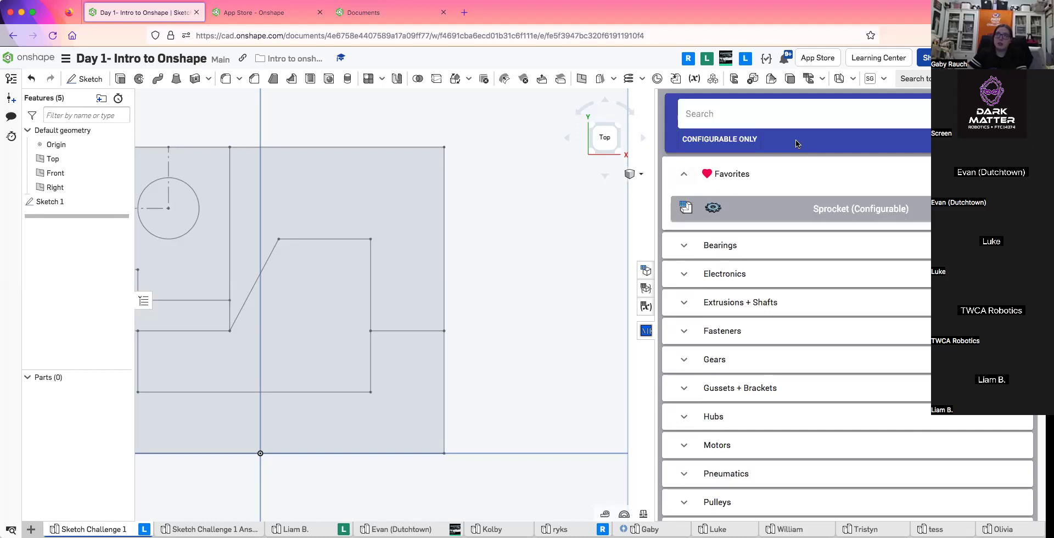
click(646, 331)
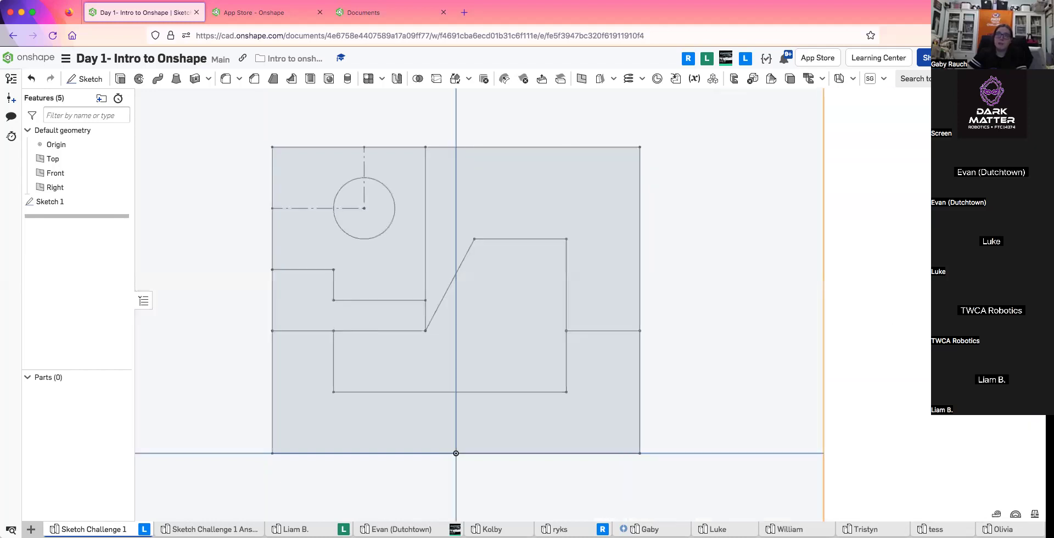
click(884, 78)
scroll(895, 411, down, 3)
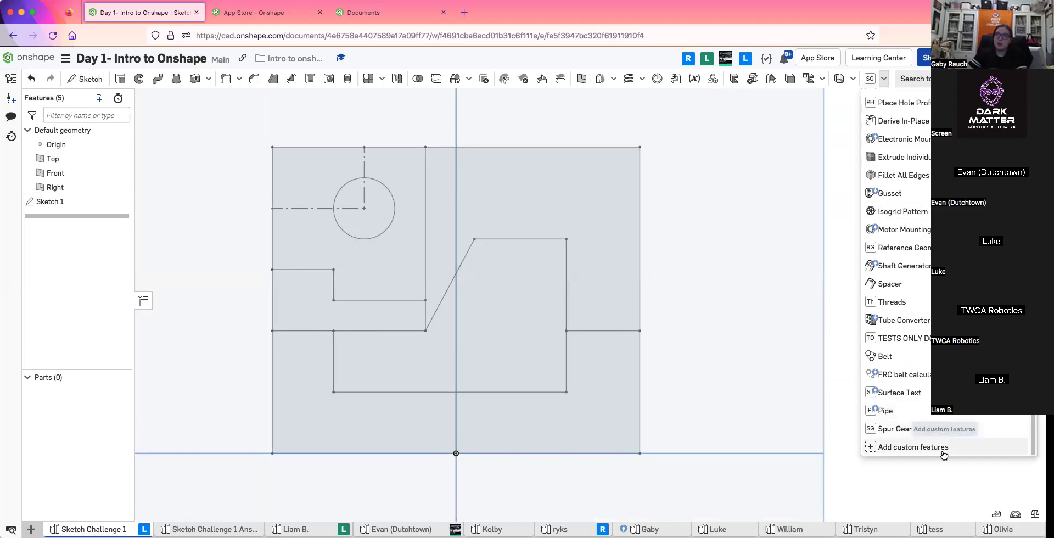
click(828, 407)
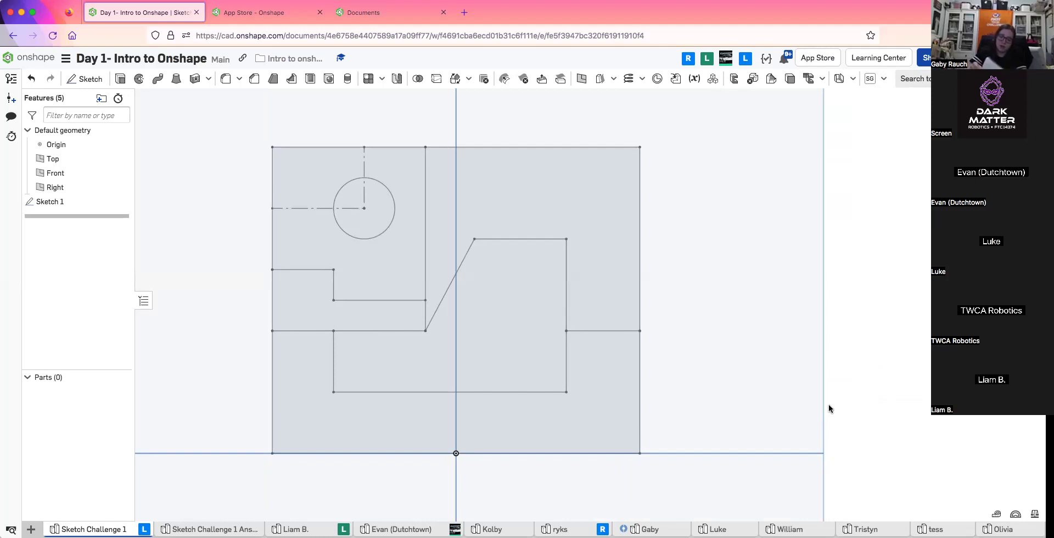
click(876, 80)
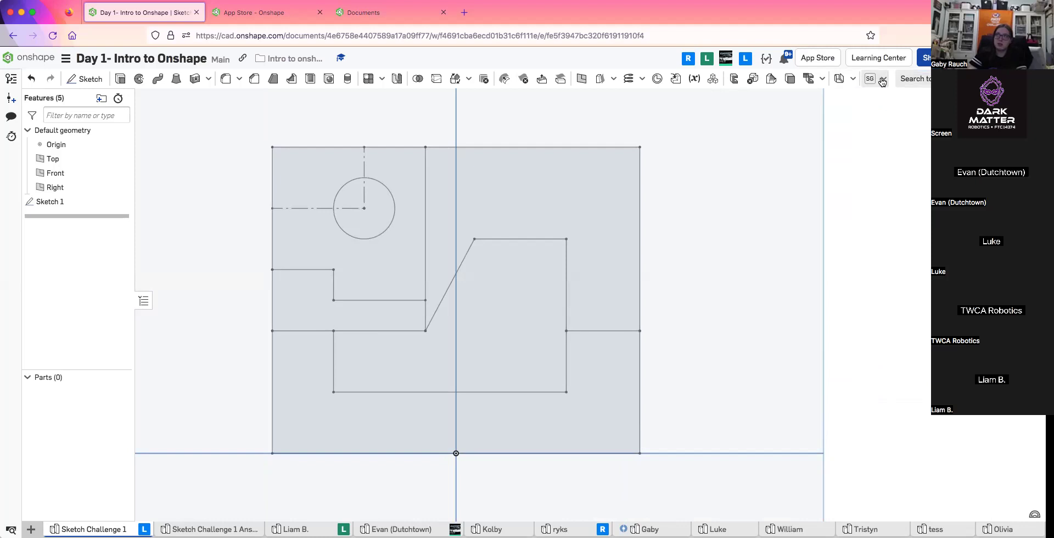
click(883, 78)
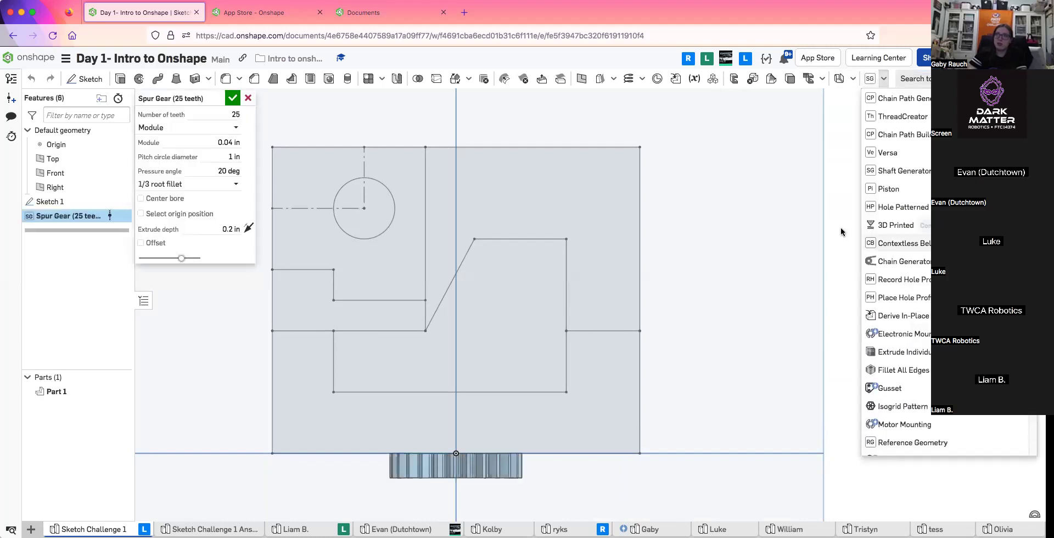
click(248, 98)
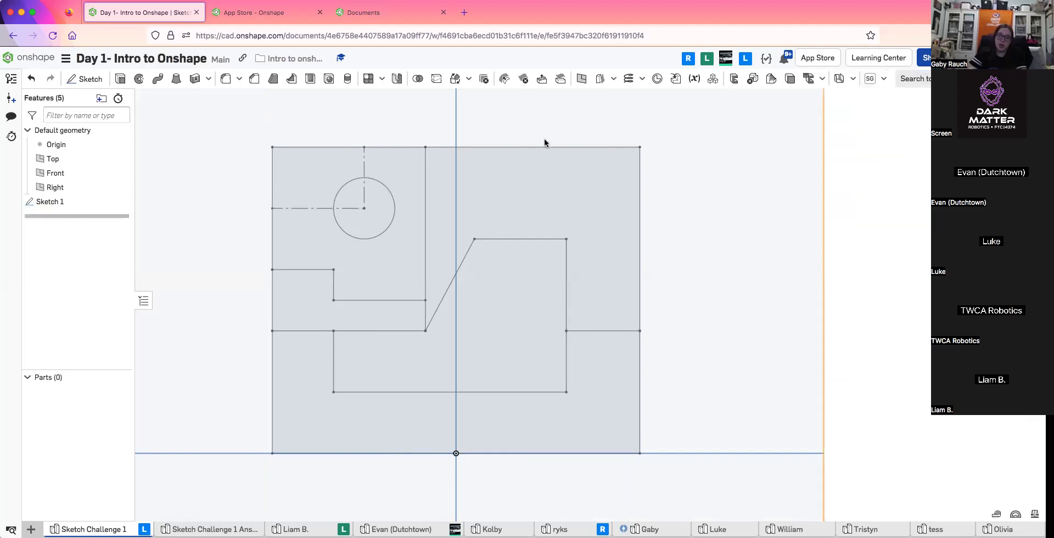